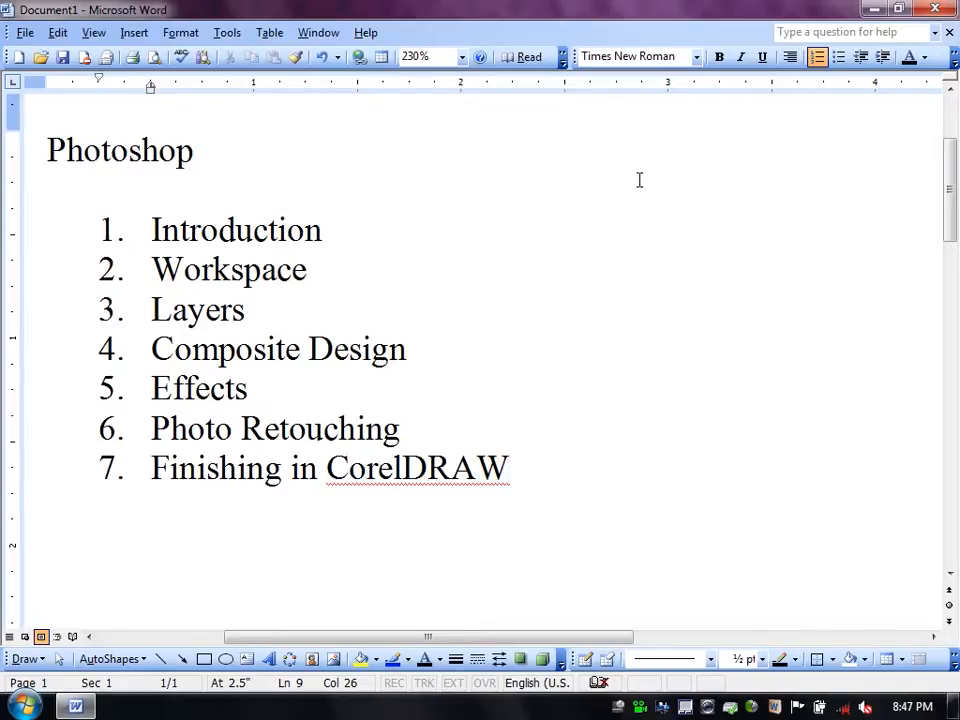
Launch Adobe Photoshop CS3.
right_click(639, 179)
click(25, 706)
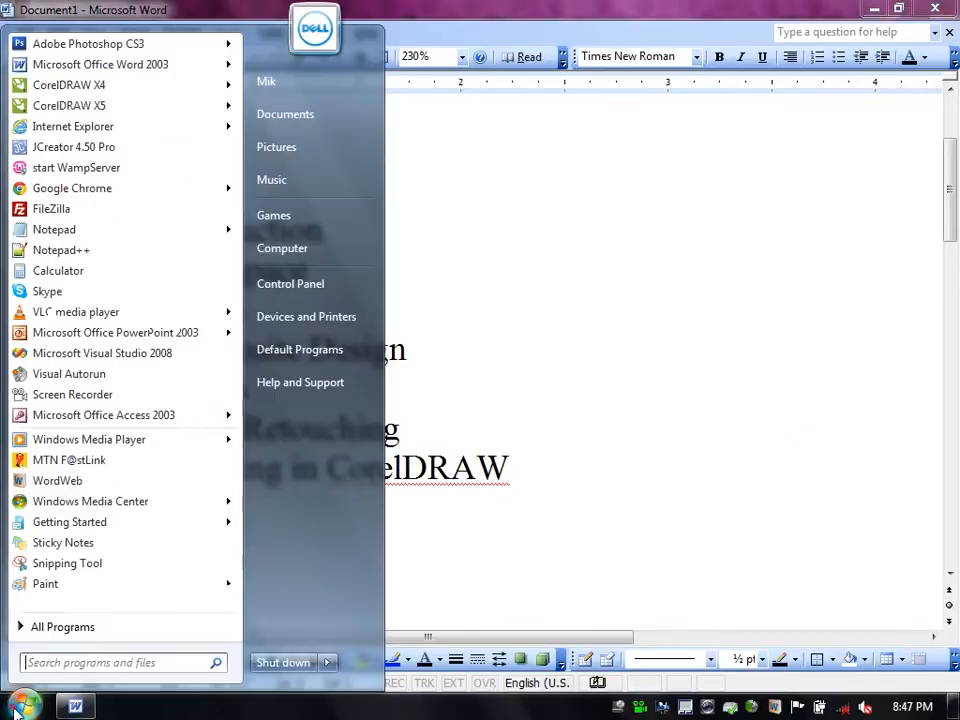
click(156, 42)
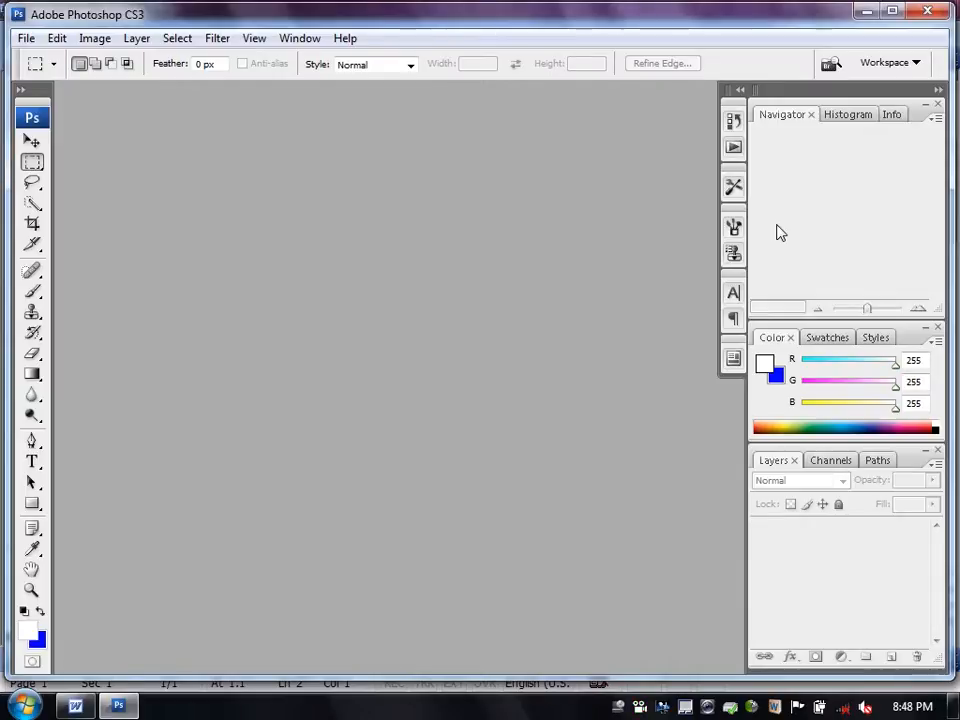
Switch to the Word outline, highlight the Workspace topic, and return to Photoshop.
click(866, 11)
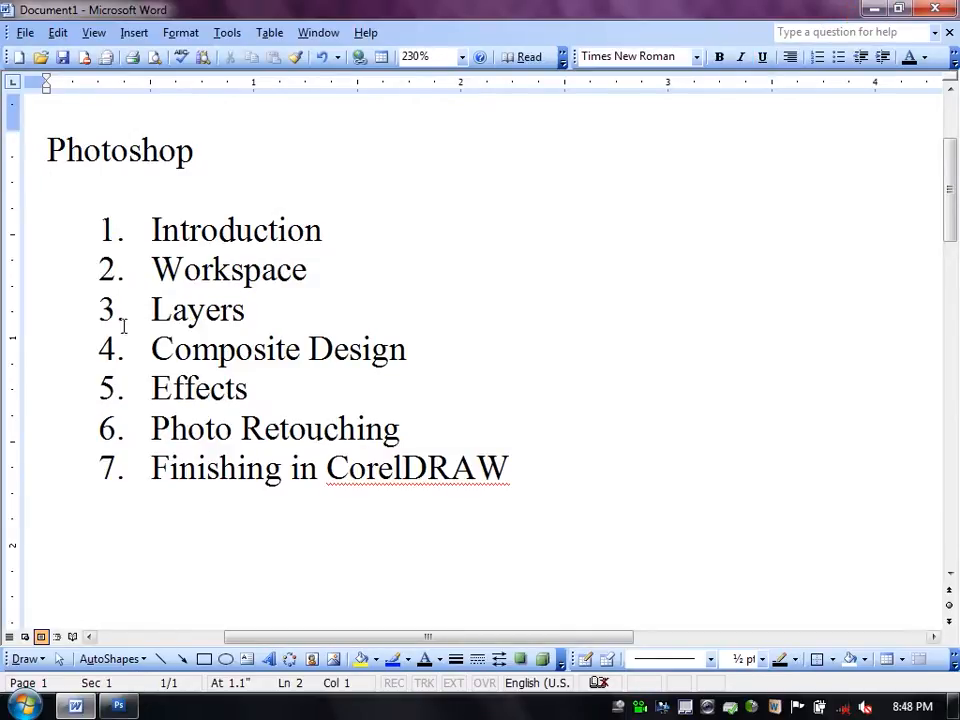
drag(158, 269, 294, 264)
click(119, 706)
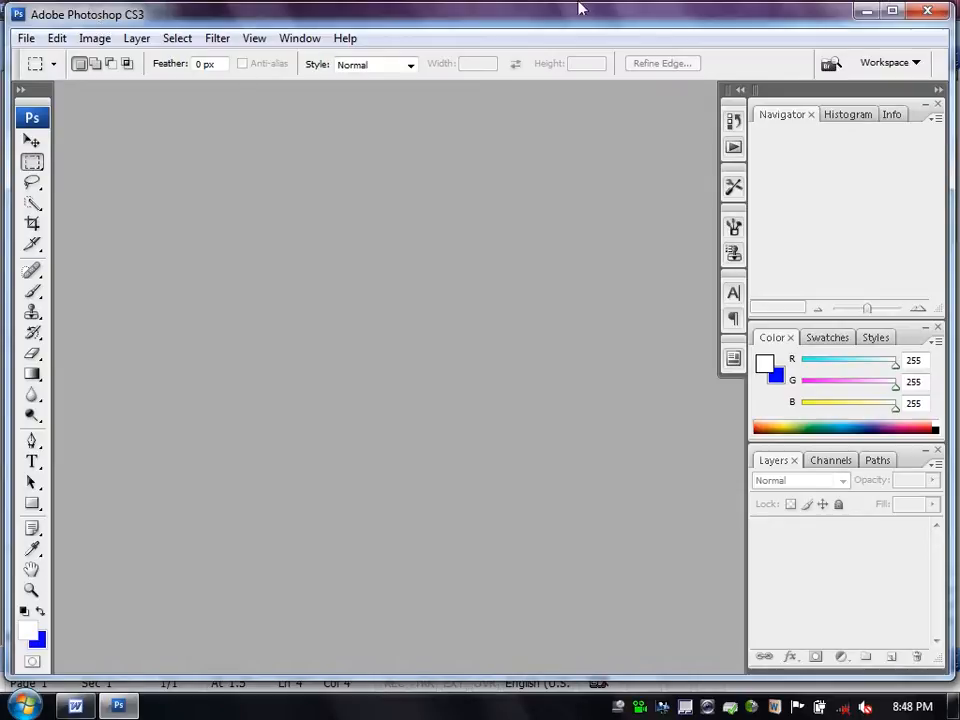
click(745, 58)
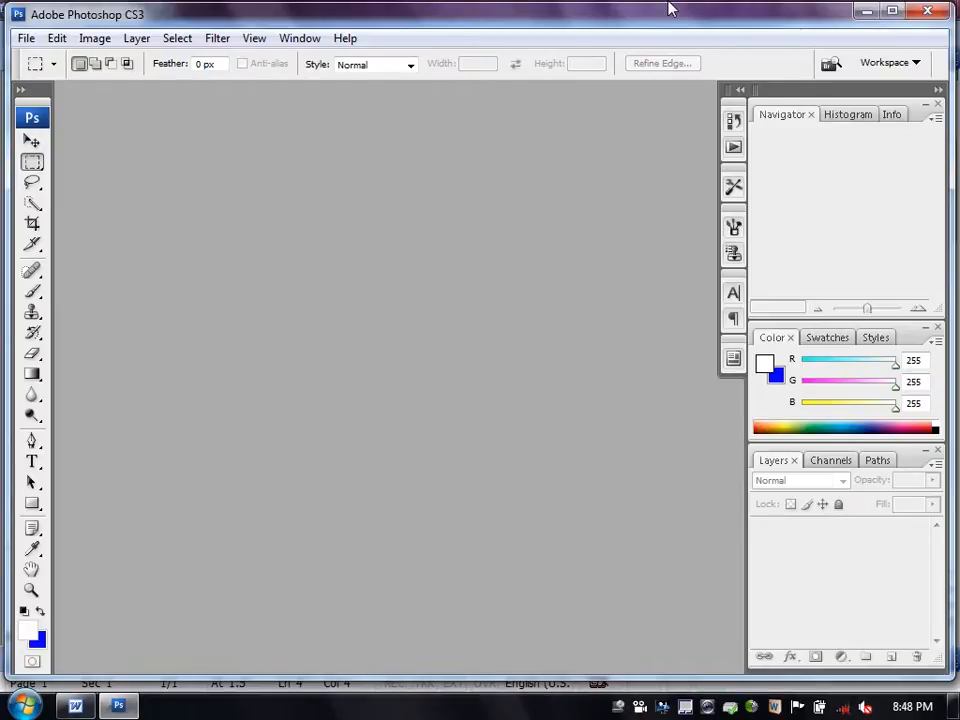
Switch to the Word outline, highlight parts of the Photo Retouching and Finishing in CorelDRAW topics, and return to Photoshop.
click(75, 706)
click(161, 465)
drag(161, 465, 323, 467)
click(212, 268)
drag(260, 421, 405, 407)
drag(405, 459, 481, 466)
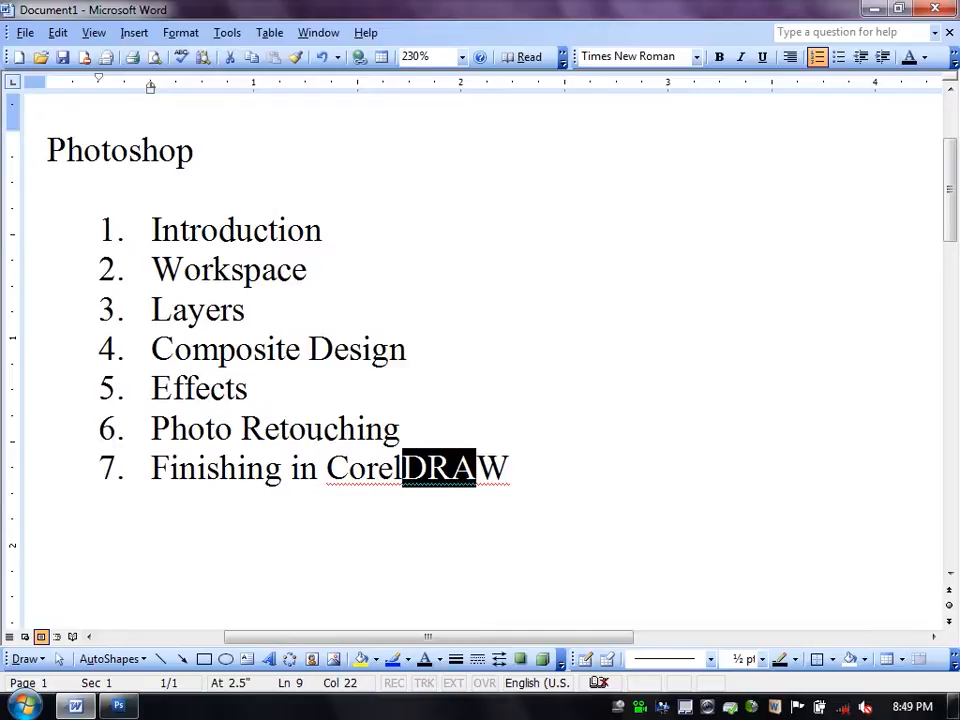
key(alt+Tab)
click(311, 298)
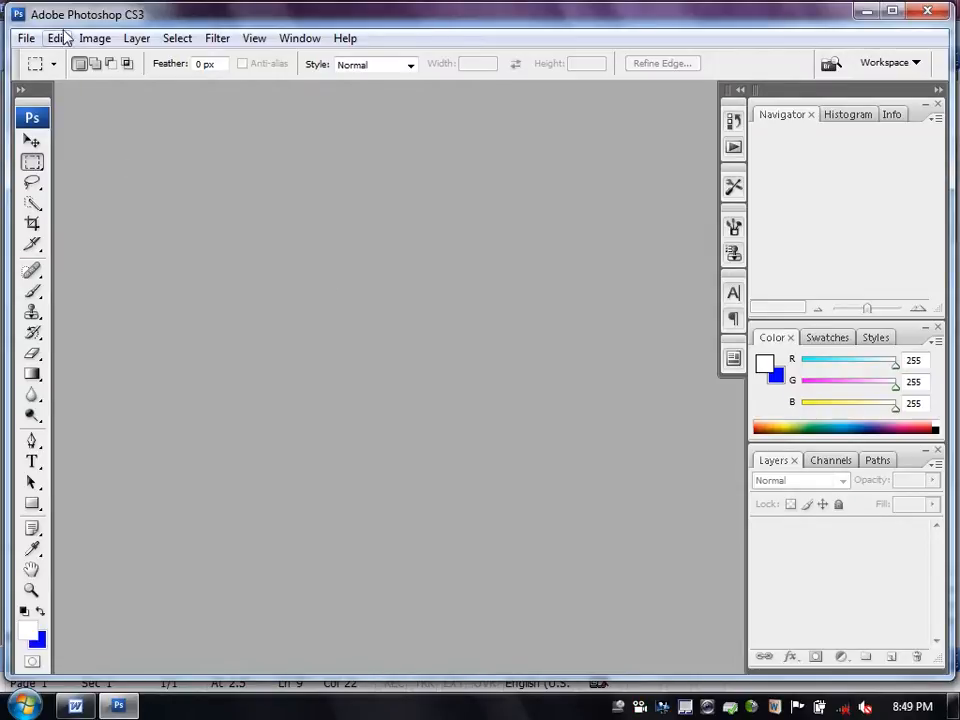
Look through the available File, Edit, Image and Layer commands.
click(27, 39)
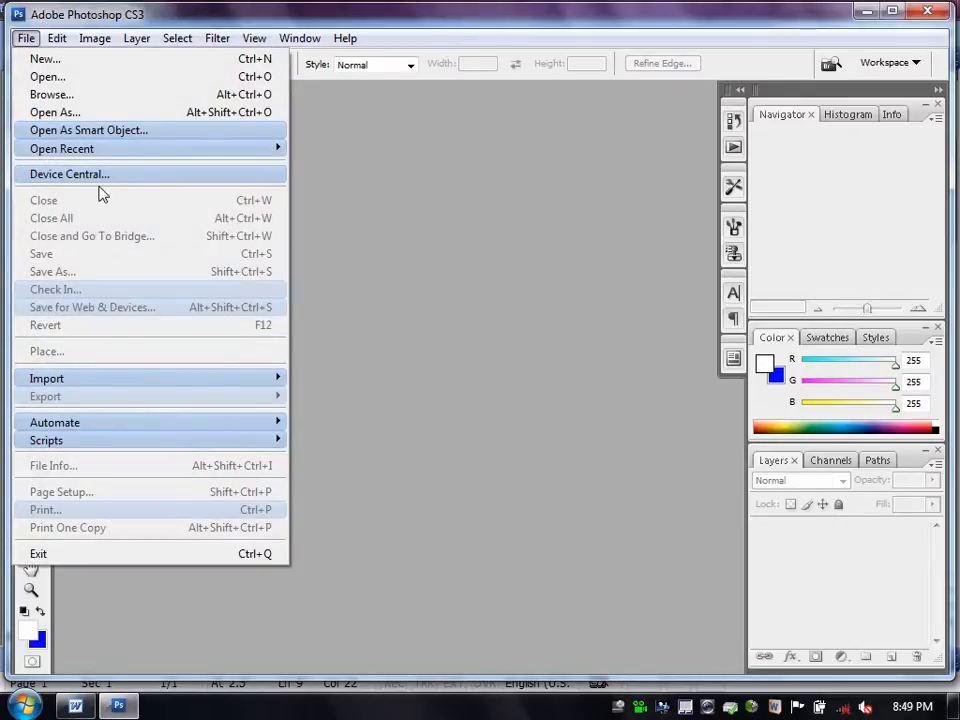
mouse_move(54, 37)
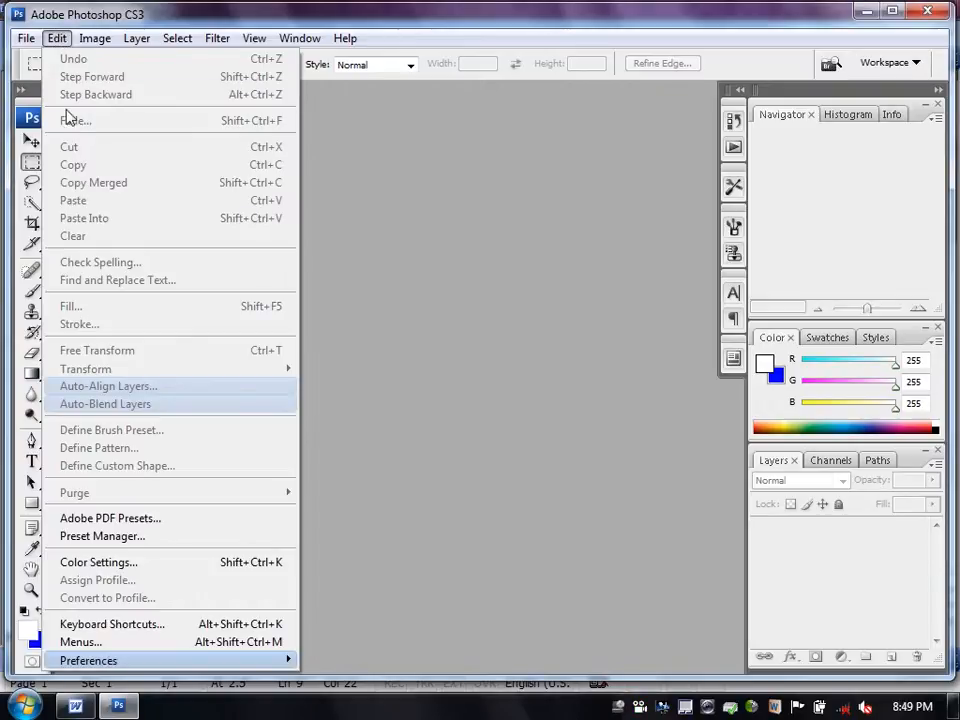
mouse_move(95, 45)
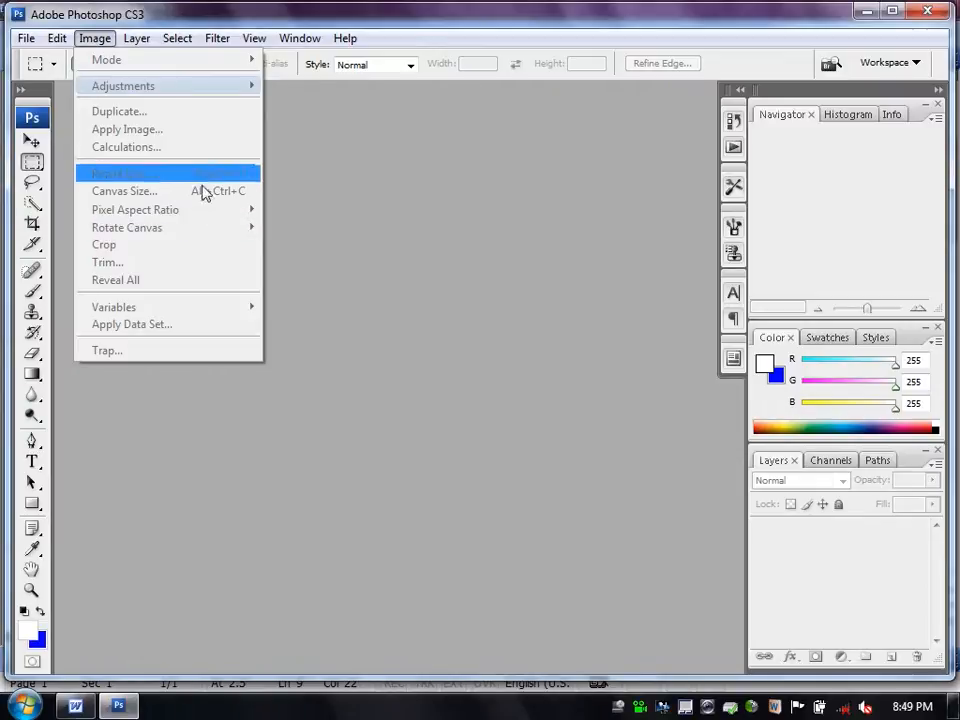
mouse_move(131, 40)
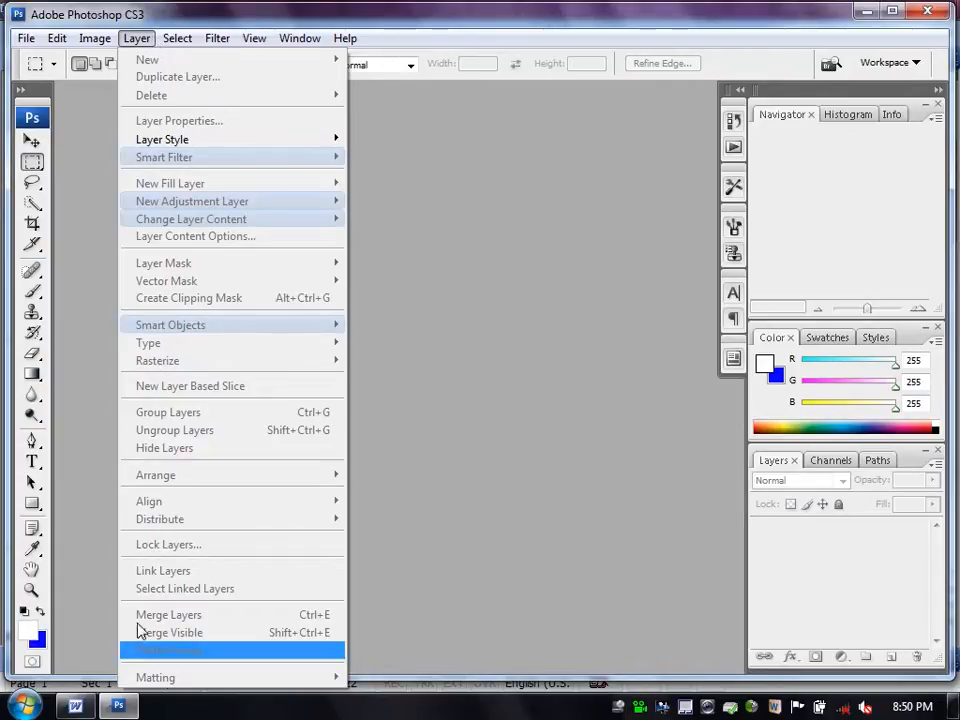
Switch to the Word outline, highlight the Composite Design topic, and return to Photoshop.
click(75, 706)
drag(158, 362, 444, 356)
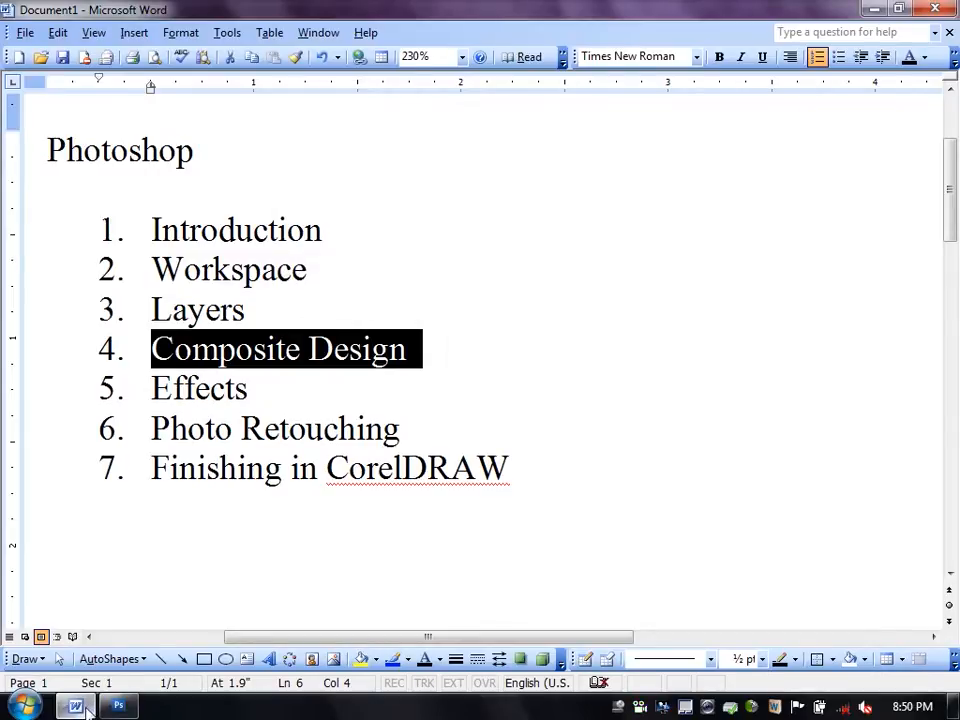
click(118, 706)
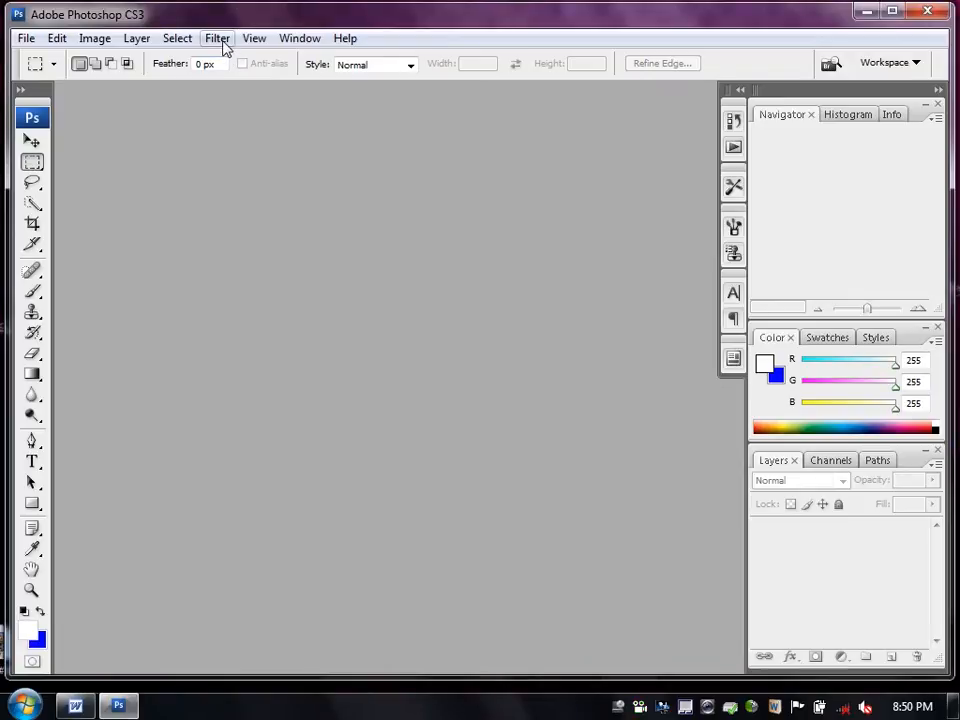
Look through the commands from Select to Help, including the how-to topics on preparing art for other applications.
click(177, 42)
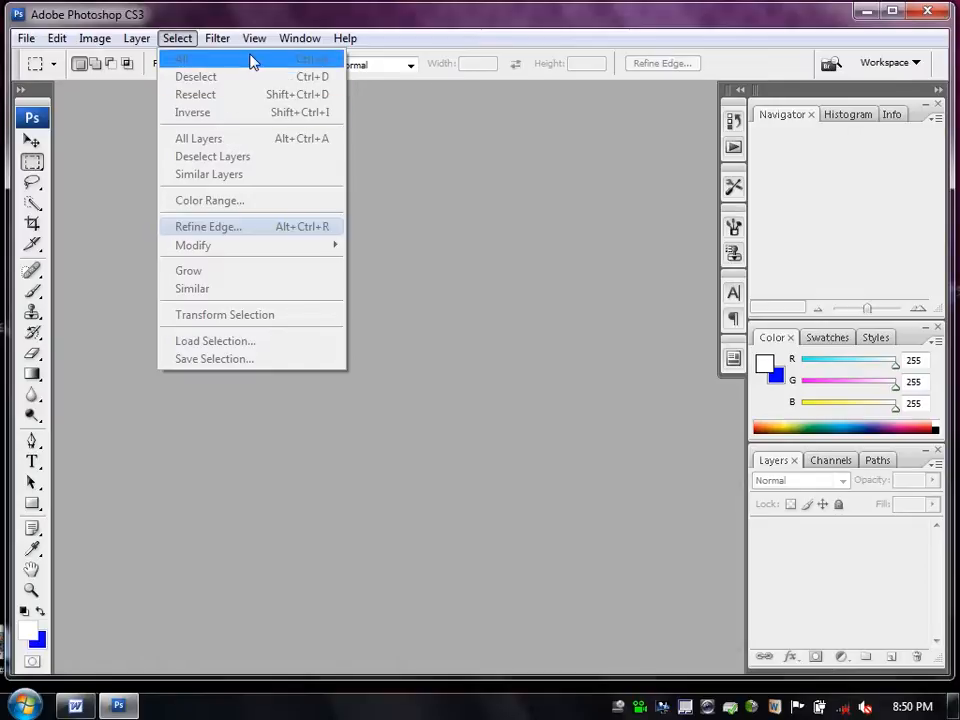
mouse_move(228, 45)
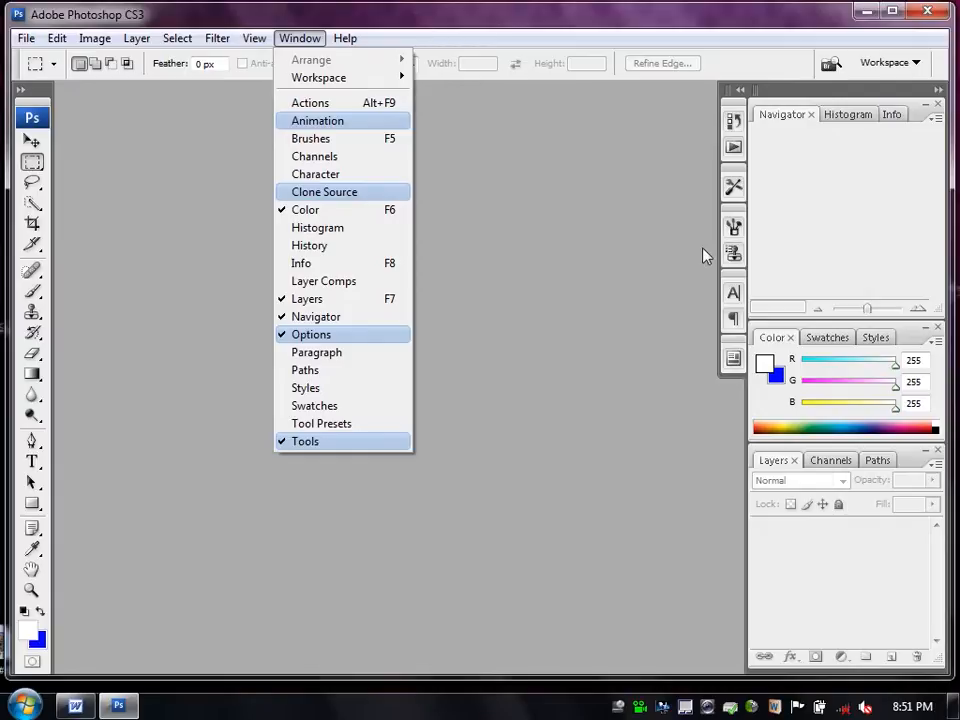
mouse_move(358, 38)
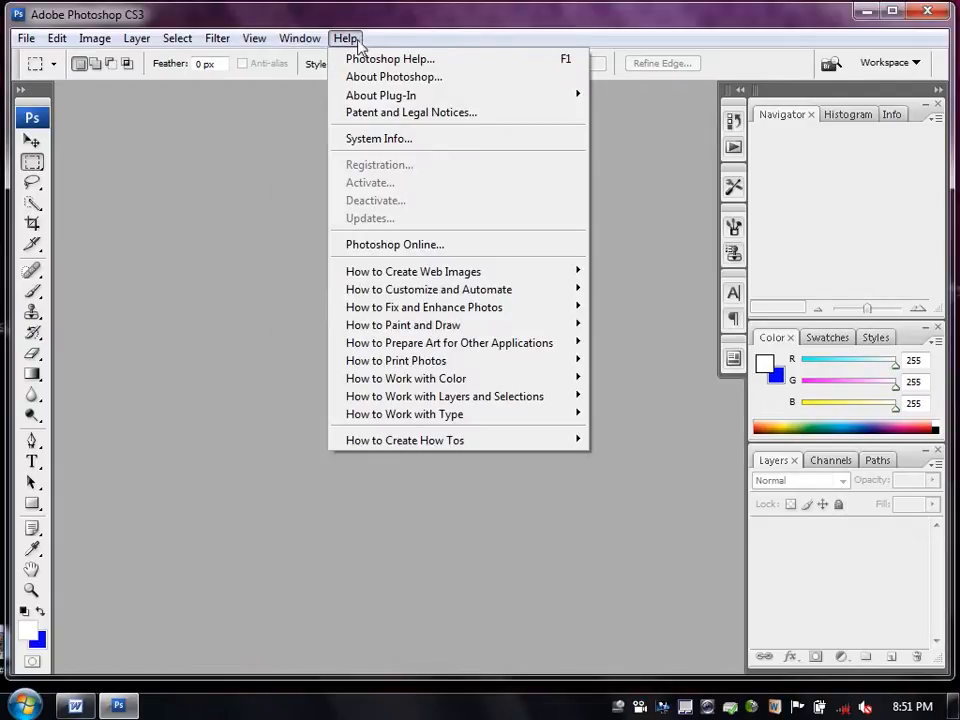
mouse_move(448, 342)
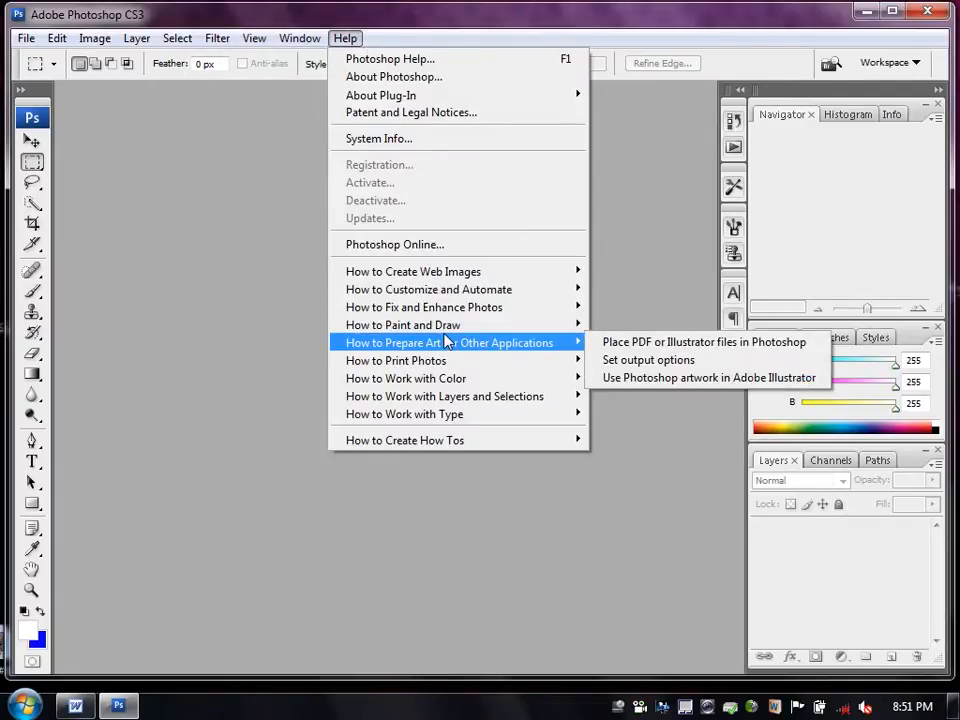
click(190, 155)
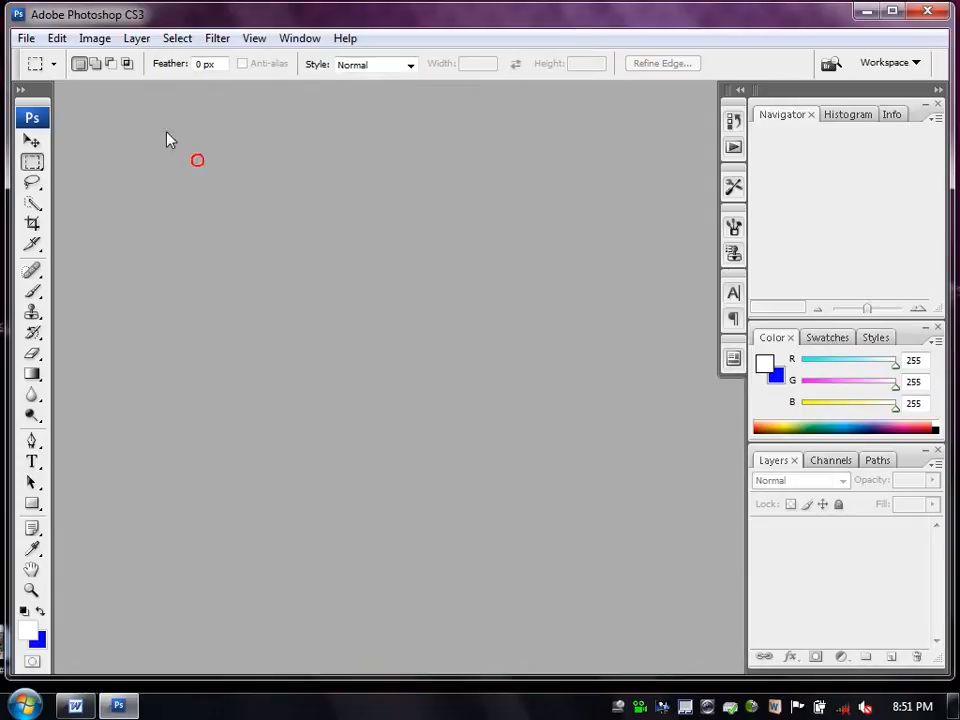
Start a new document and try the C5 and A5 International Paper sizes.
click(27, 39)
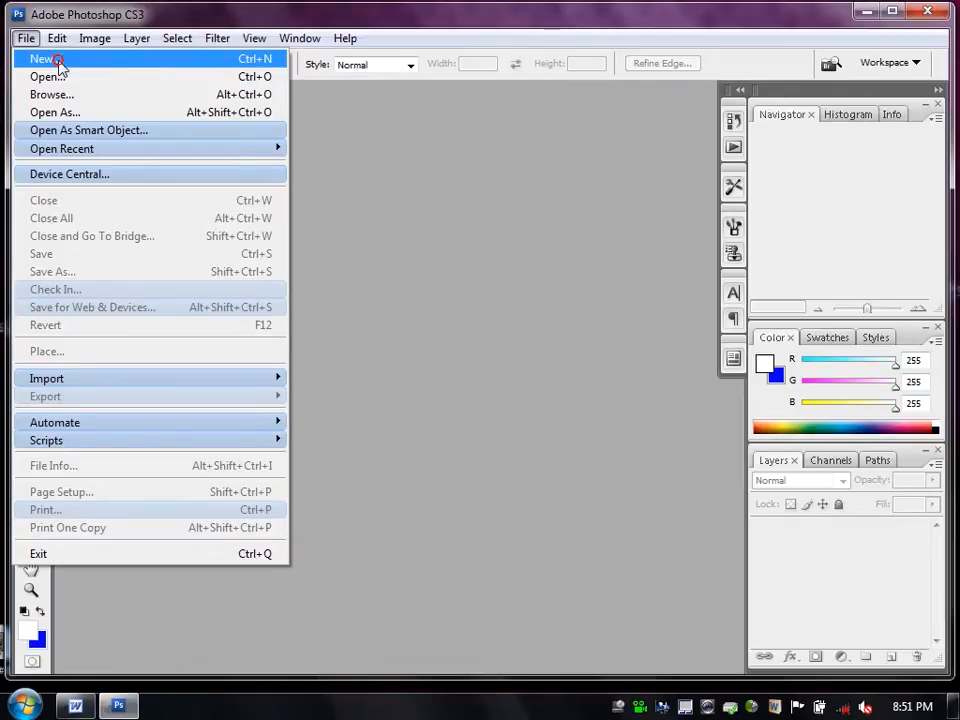
click(45, 59)
drag(318, 100, 339, 180)
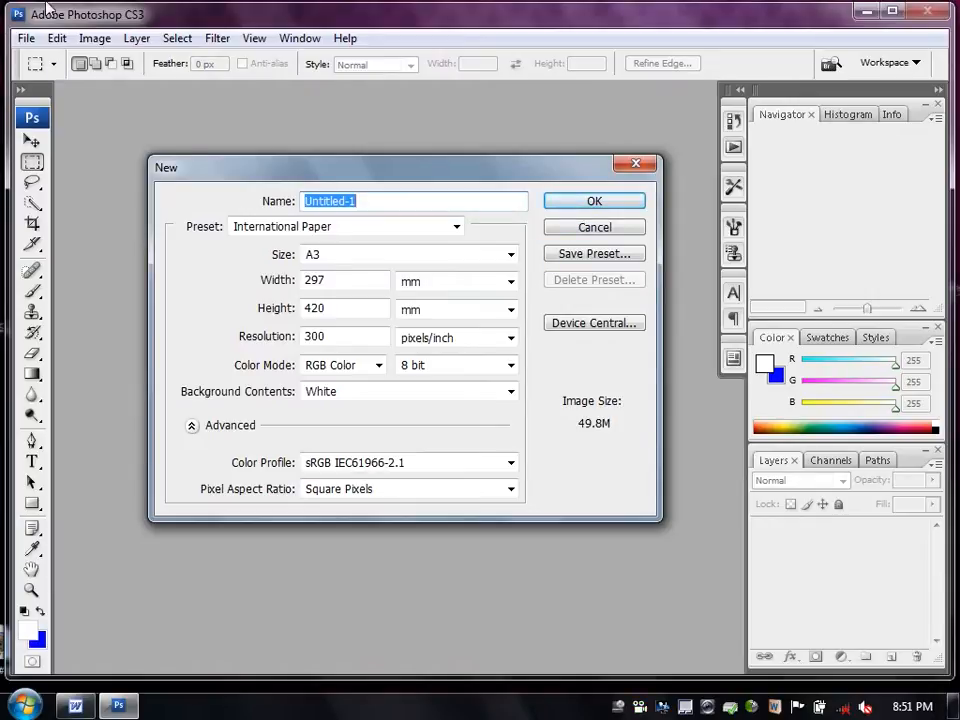
click(511, 256)
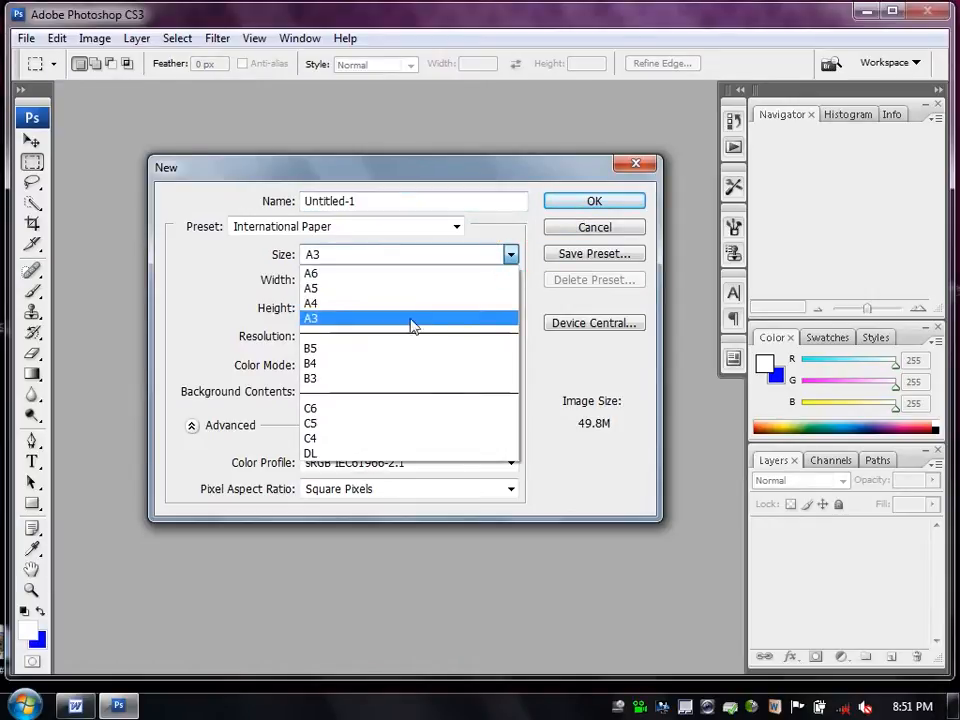
click(380, 424)
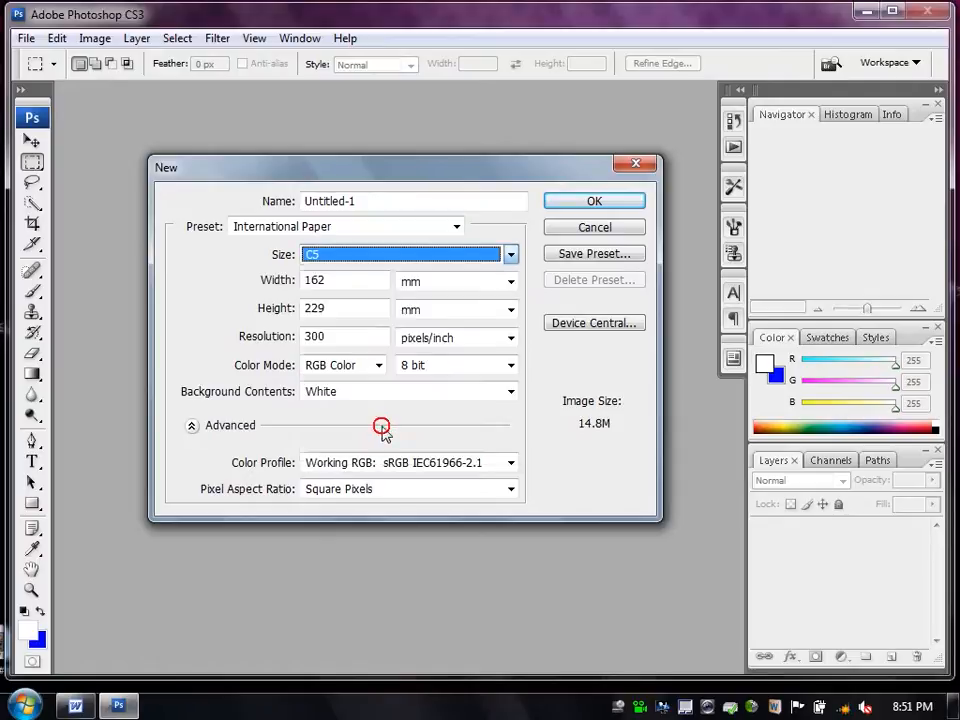
click(510, 254)
click(471, 289)
Set the new document's size to A4, create it, and move its window nearer the middle of the workspace.
click(511, 255)
click(425, 305)
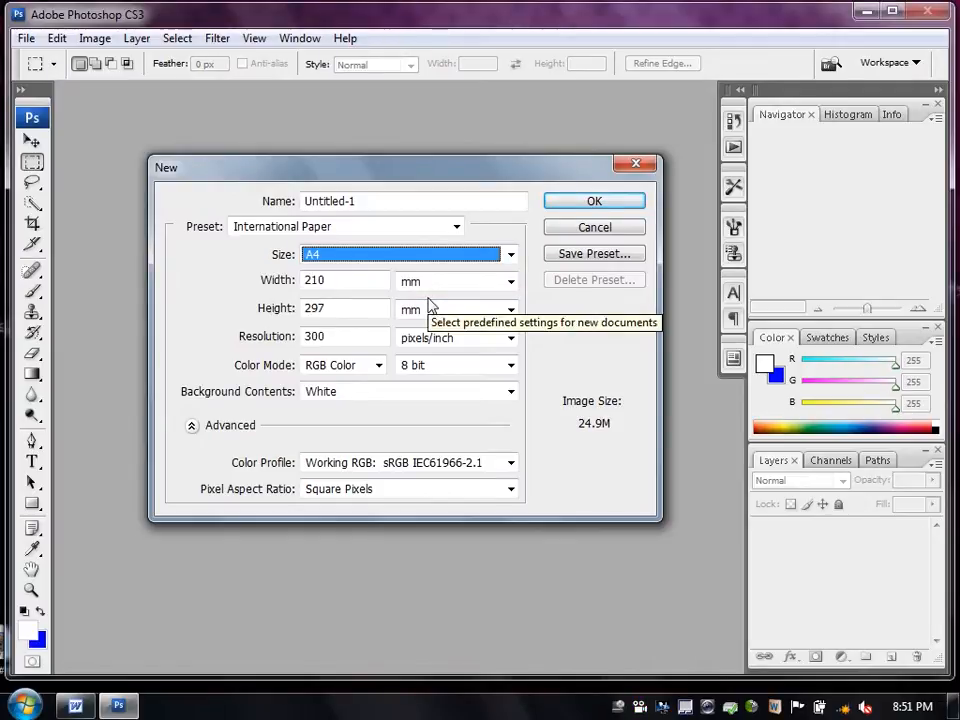
click(592, 202)
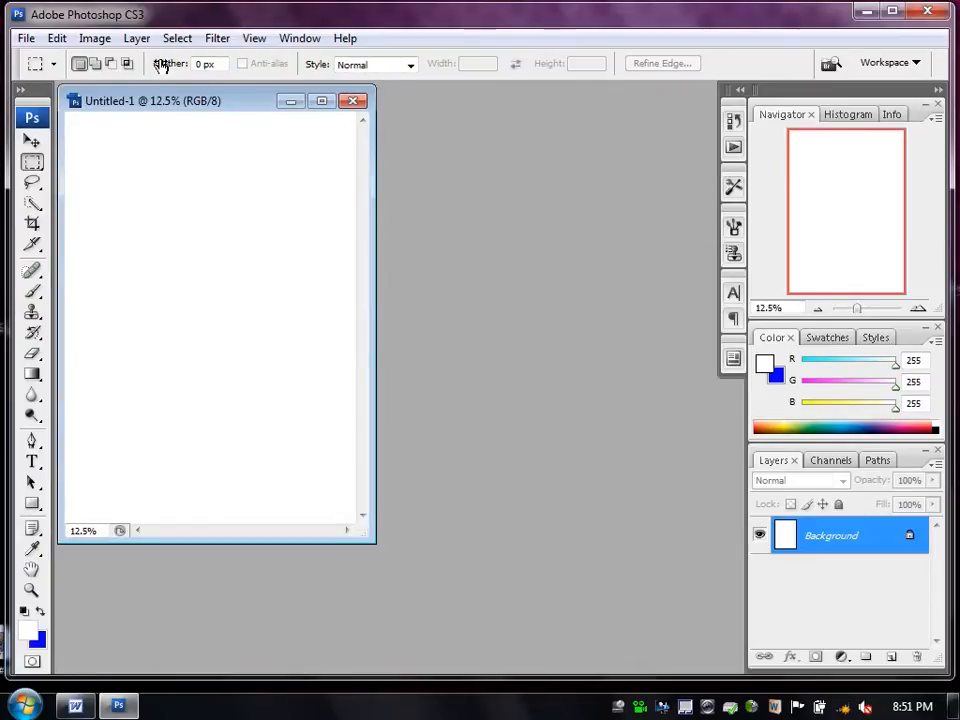
drag(205, 108, 281, 146)
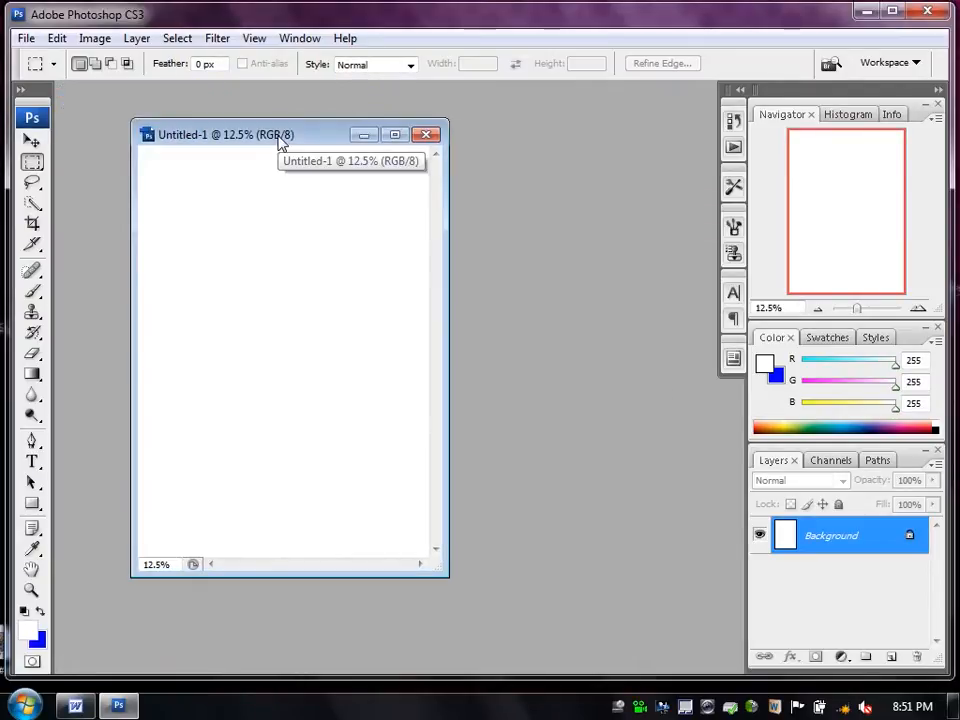
Draw a wide rectangular marquee selection across the upper part of the blank page.
click(36, 168)
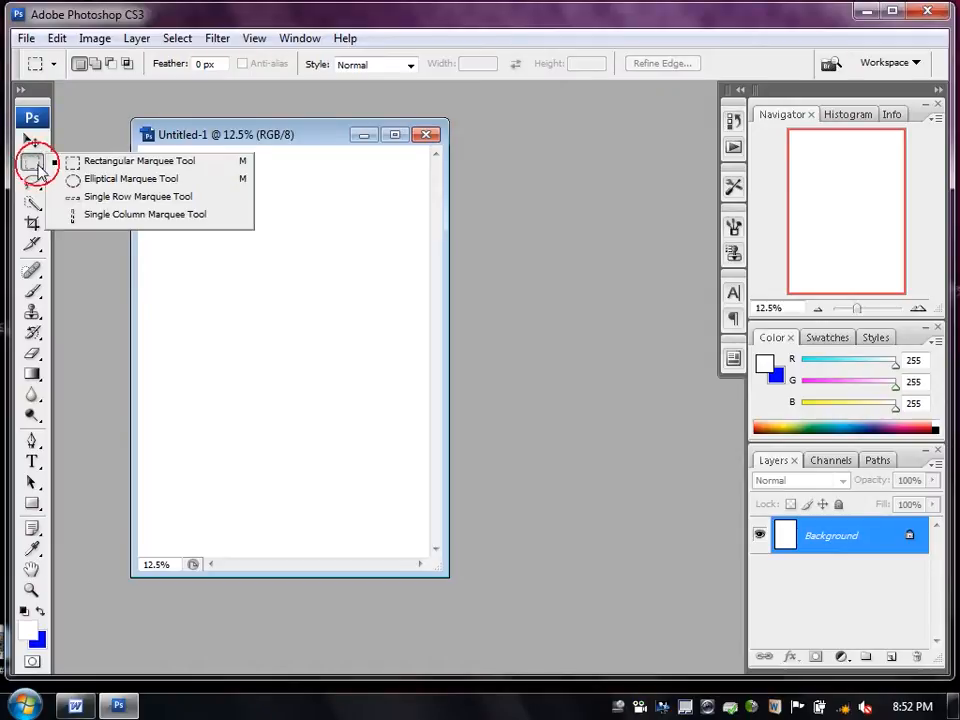
click(319, 229)
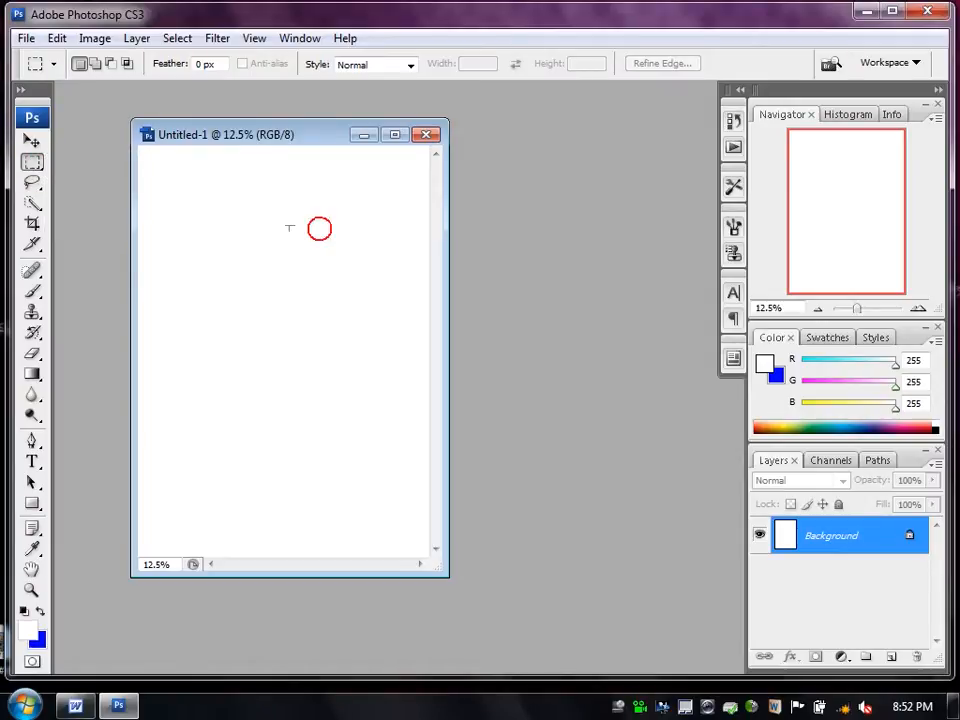
drag(178, 204, 387, 292)
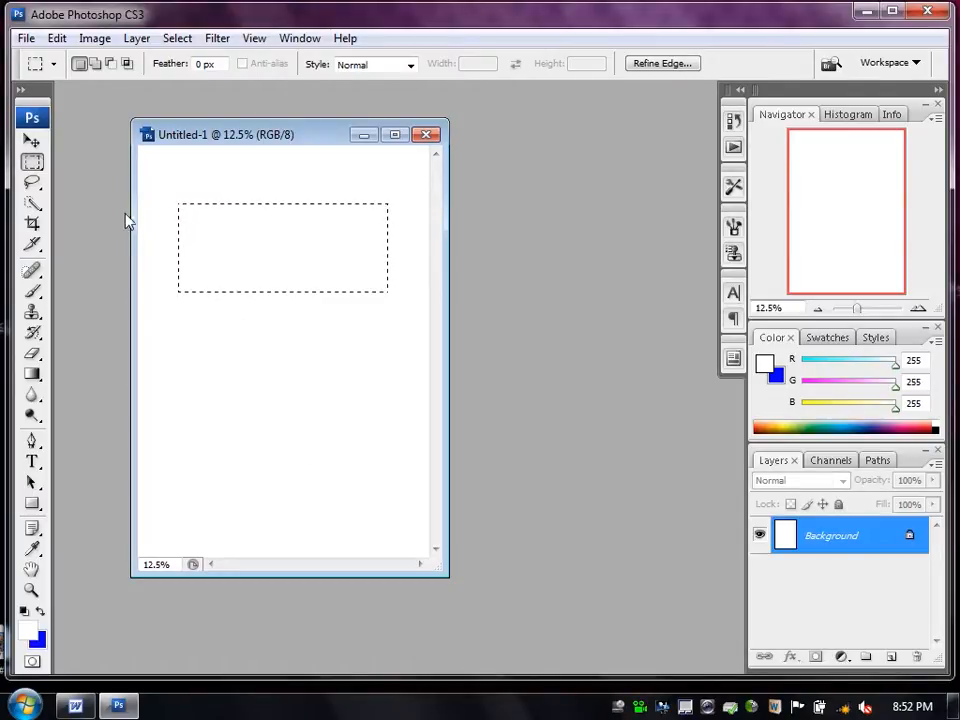
Draw an elliptical marquee selection on the lower half of the page with the Elliptical Marquee tool.
click(33, 161)
click(96, 177)
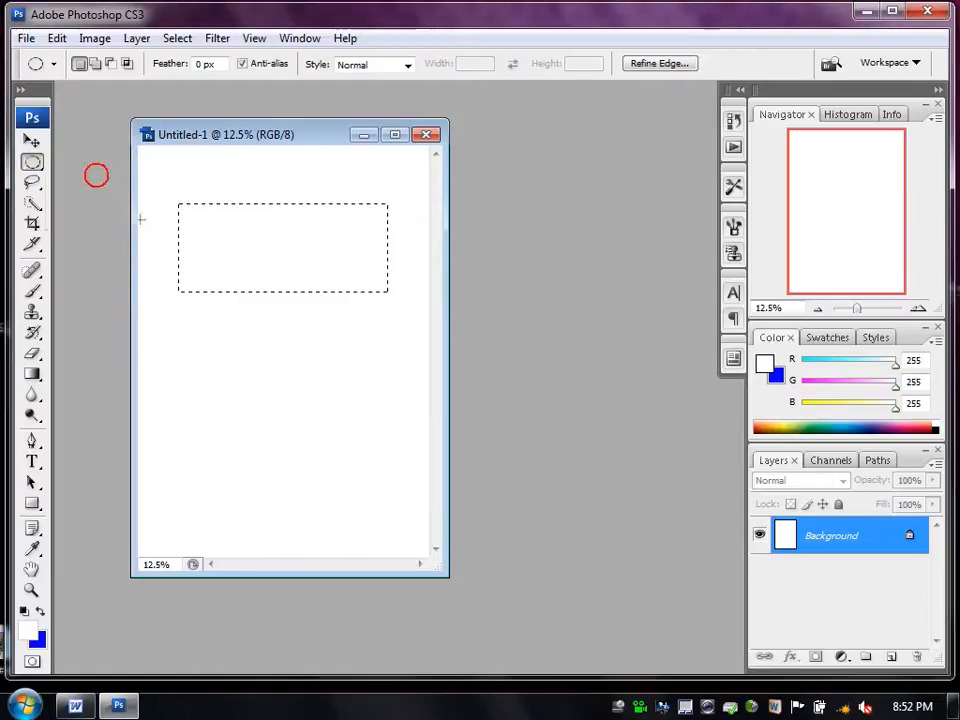
drag(171, 336, 361, 502)
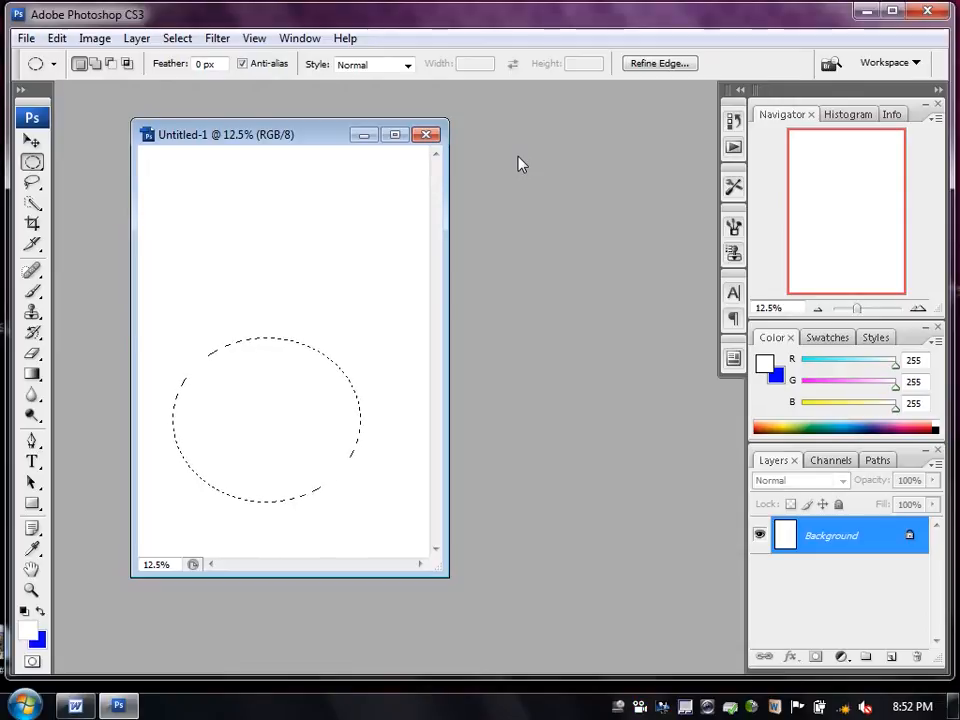
Draw a curved freehand selection with the Lasso tool and replace it with a larger jagged one over the page's upper part.
click(32, 162)
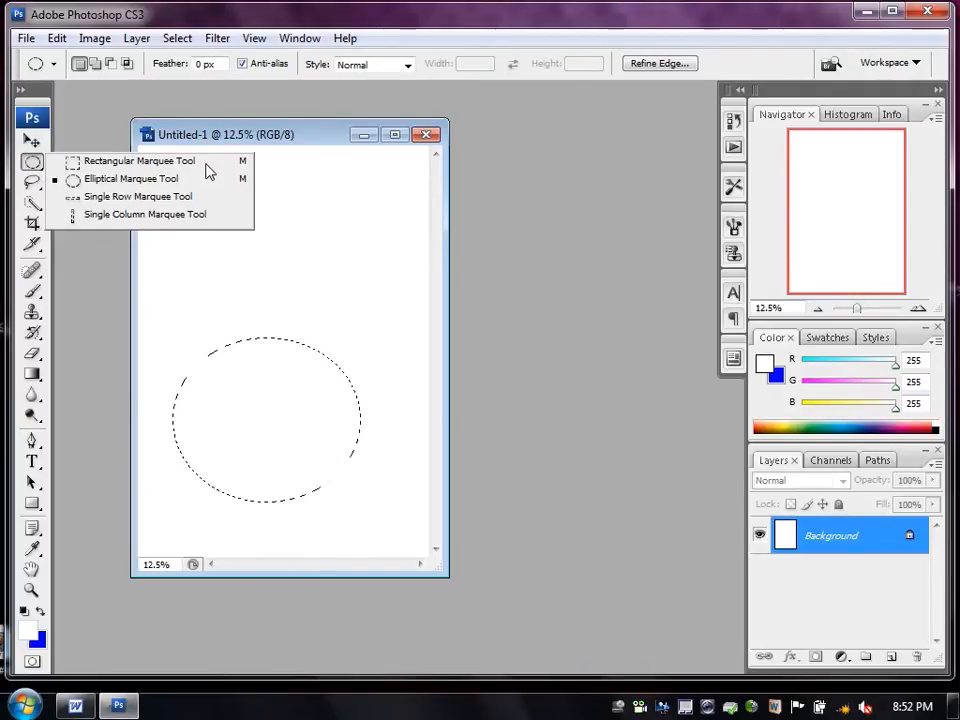
click(33, 183)
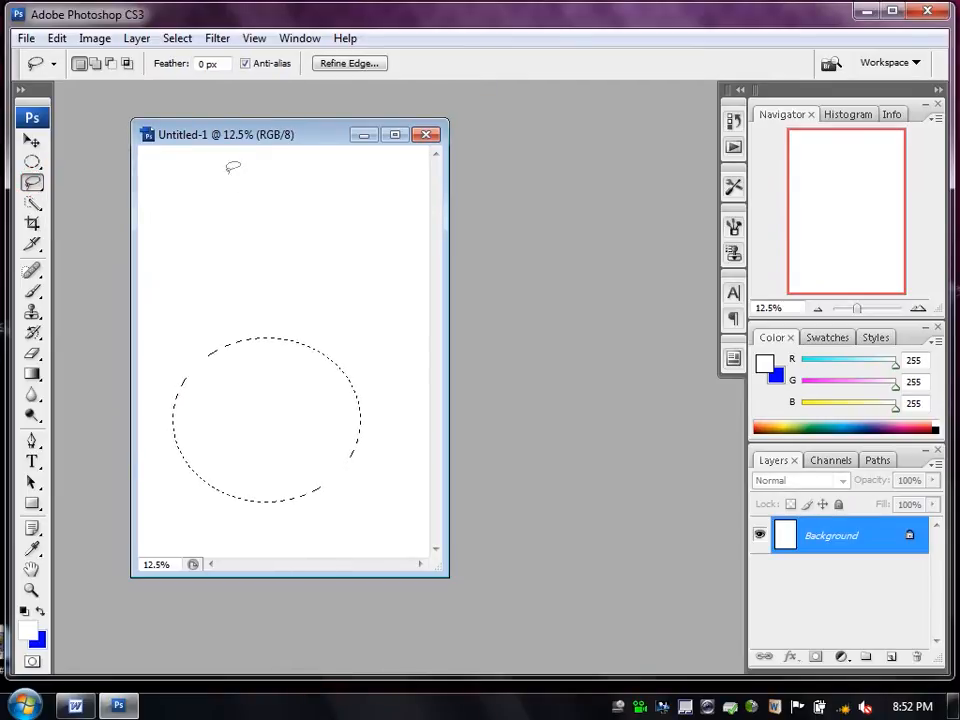
mouse_move(197, 248)
mouse_down()
mouse_move(271, 211)
mouse_move(262, 266)
mouse_move(350, 303)
mouse_move(252, 326)
mouse_move(311, 409)
mouse_move(201, 362)
mouse_move(210, 292)
mouse_up()
drag(178, 218, 176, 221)
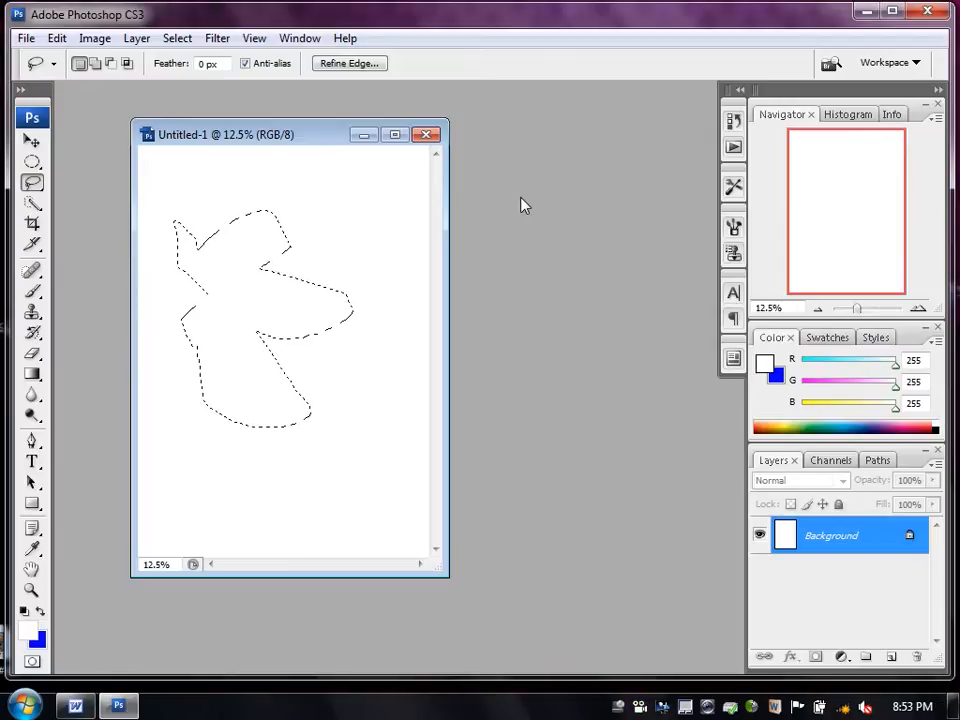
mouse_move(197, 191)
mouse_down()
mouse_move(252, 212)
mouse_move(388, 185)
mouse_move(334, 345)
mouse_move(345, 357)
mouse_move(303, 424)
mouse_move(259, 419)
mouse_move(210, 278)
mouse_up()
drag(190, 197, 189, 198)
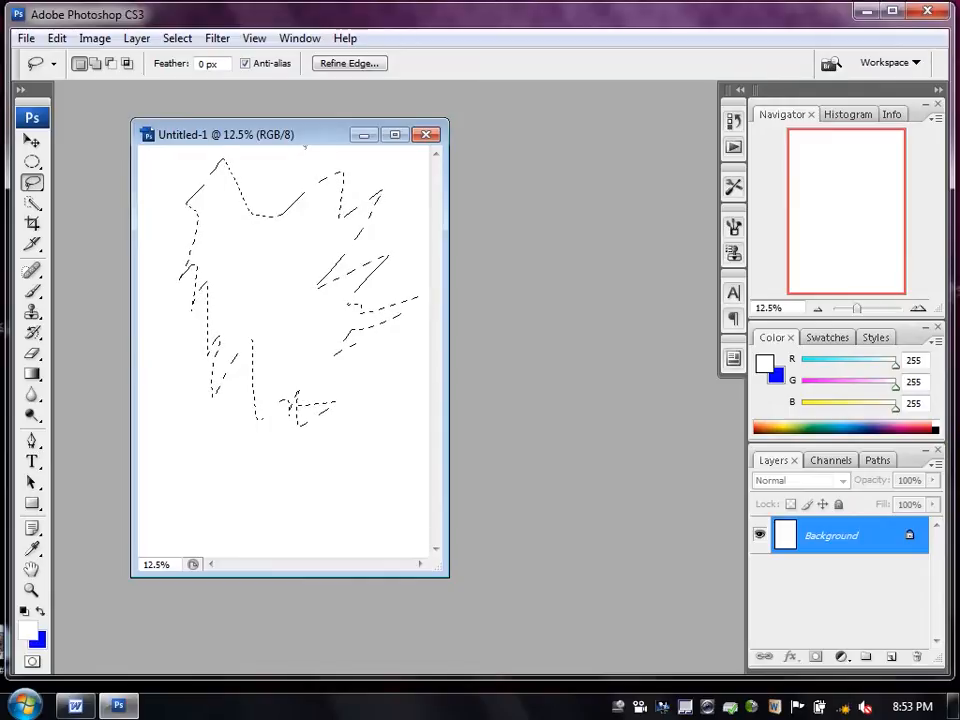
Activate the Magic Wand tool and open the "Valentine's Day in Stone Age" cartoon from the Pictures library in Photoshop.
click(34, 205)
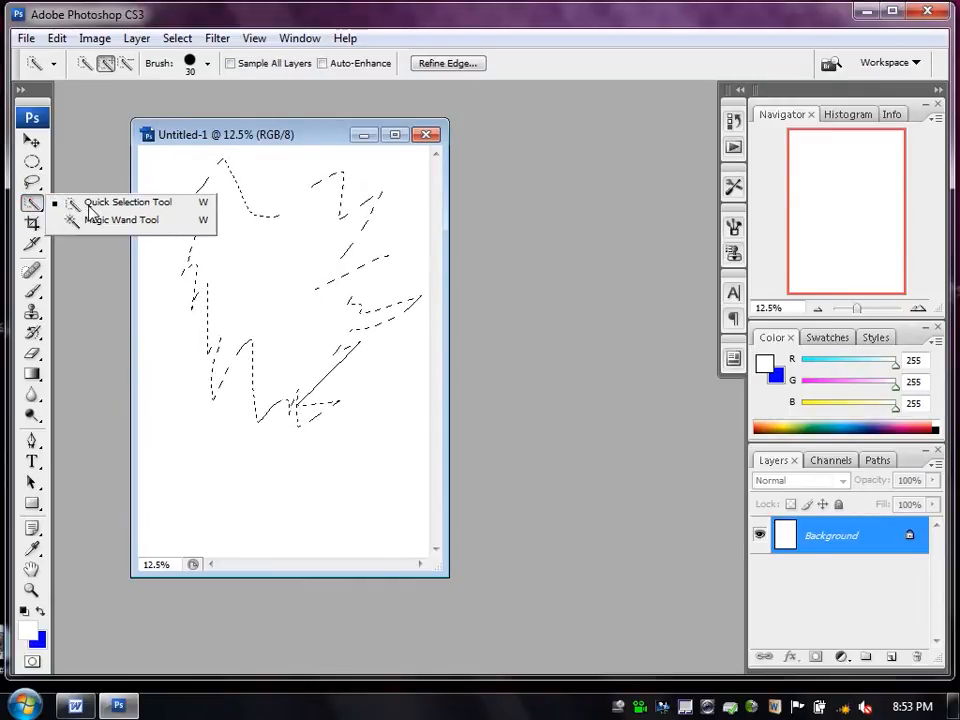
click(121, 221)
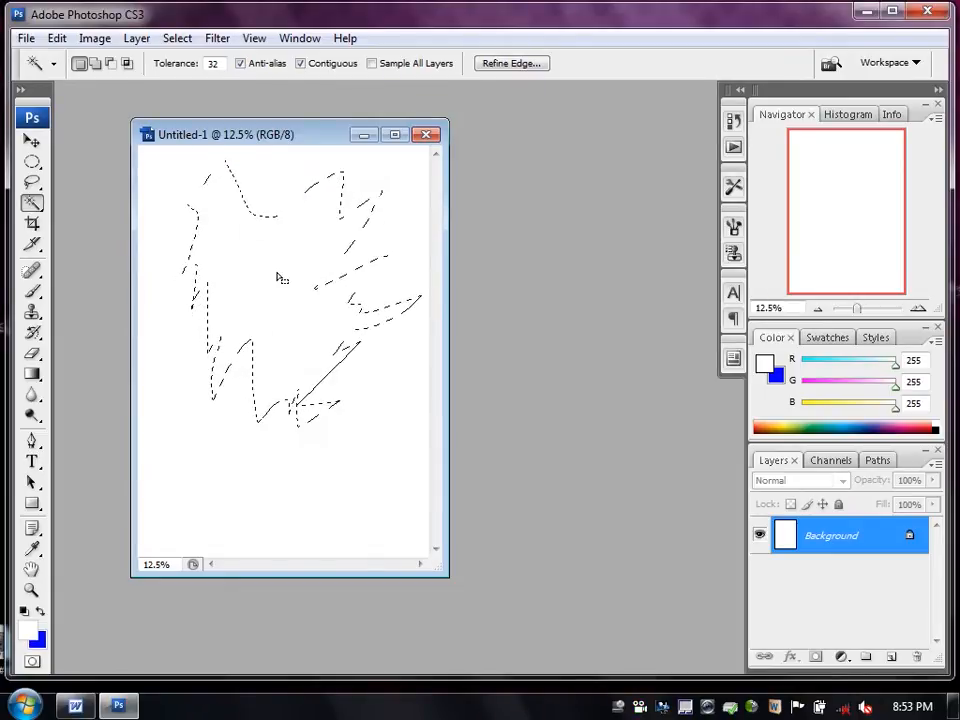
click(28, 708)
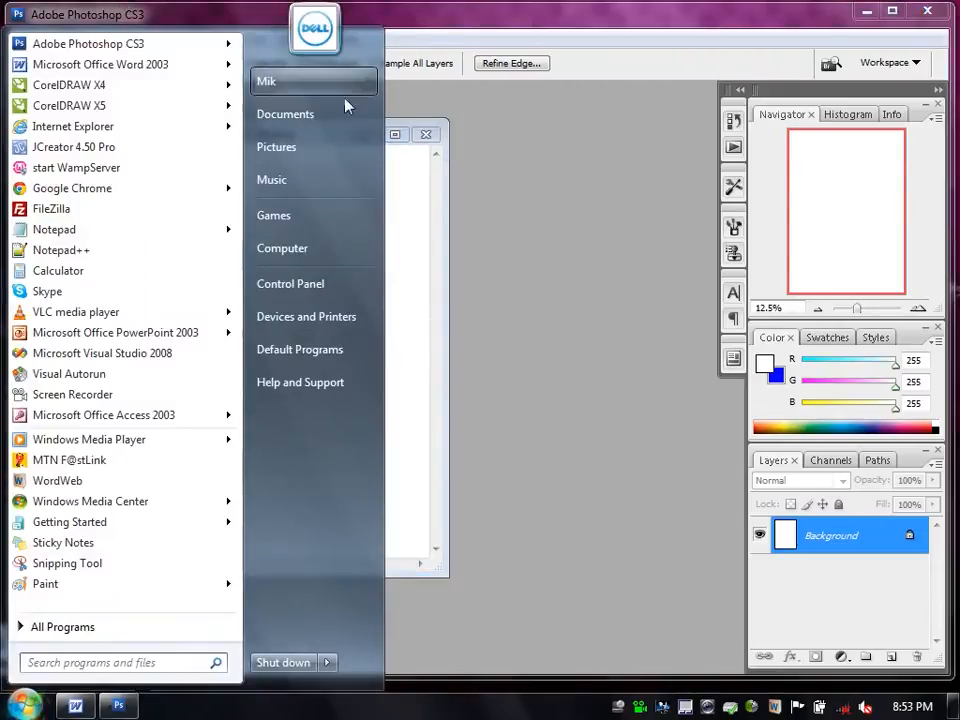
click(294, 147)
click(580, 410)
scroll(612, 438, down, 3)
scroll(612, 438, down, 10)
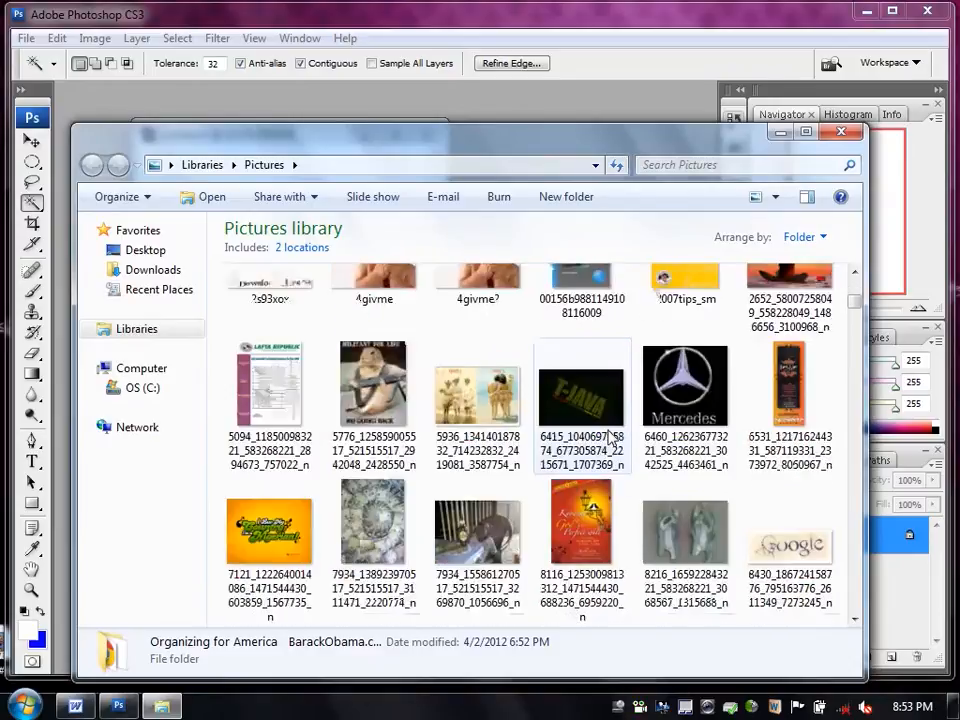
scroll(612, 438, down, 5)
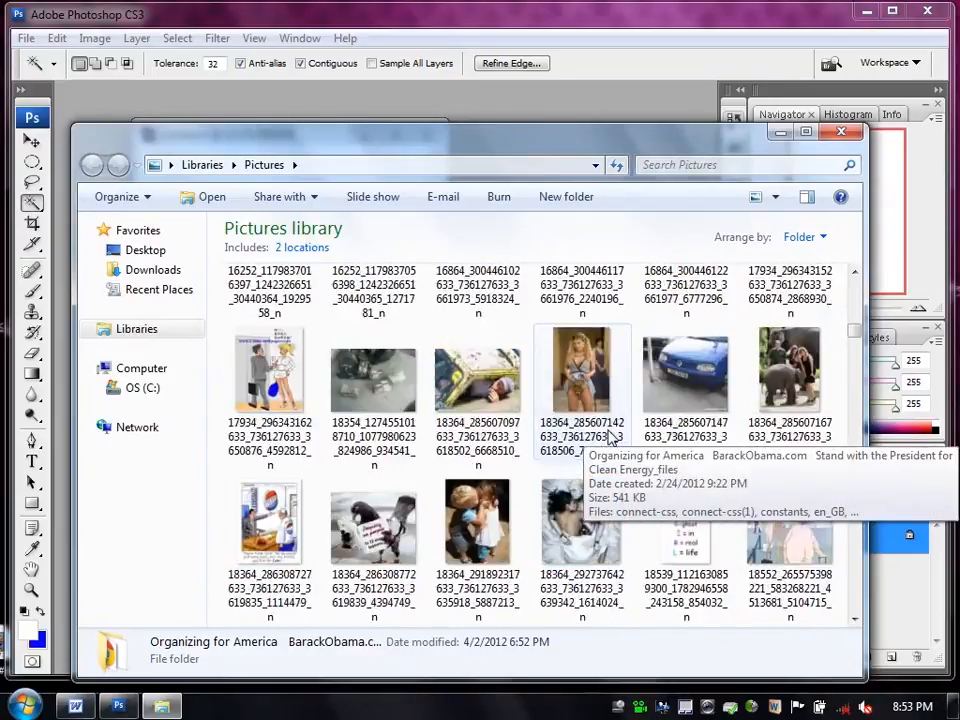
scroll(612, 438, down, 5)
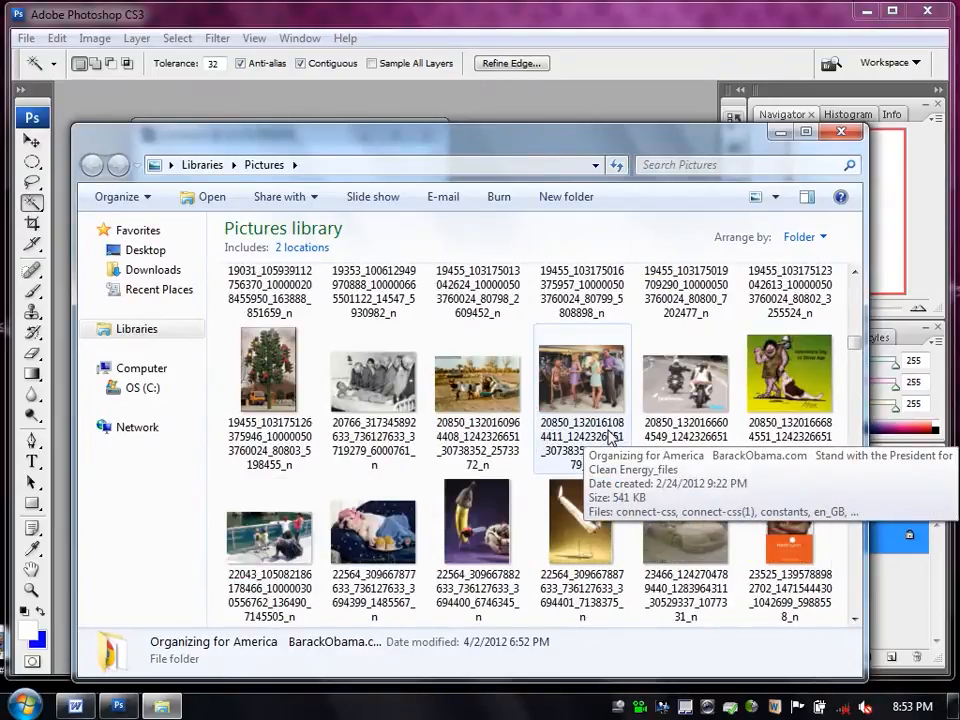
scroll(612, 438, down, 5)
scroll(612, 438, up, 4)
scroll(612, 438, down, 3)
scroll(612, 438, up, 3)
drag(790, 338, 602, 133)
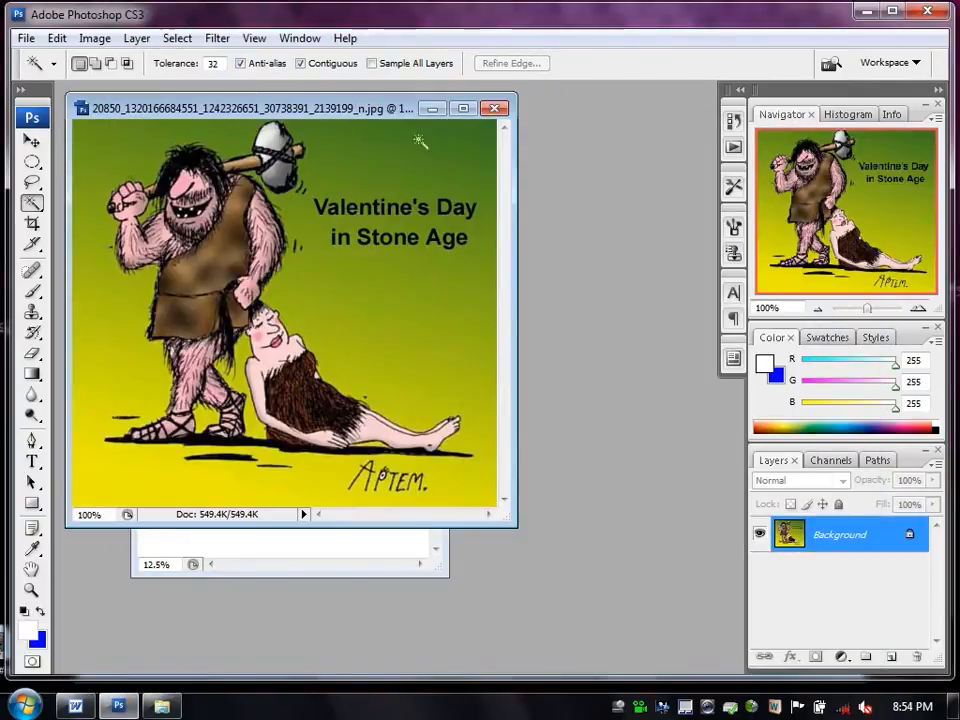
Enlarge the cartoon's window and arrange it and the Untitled-1 window so that both images are accessible.
drag(366, 104, 423, 147)
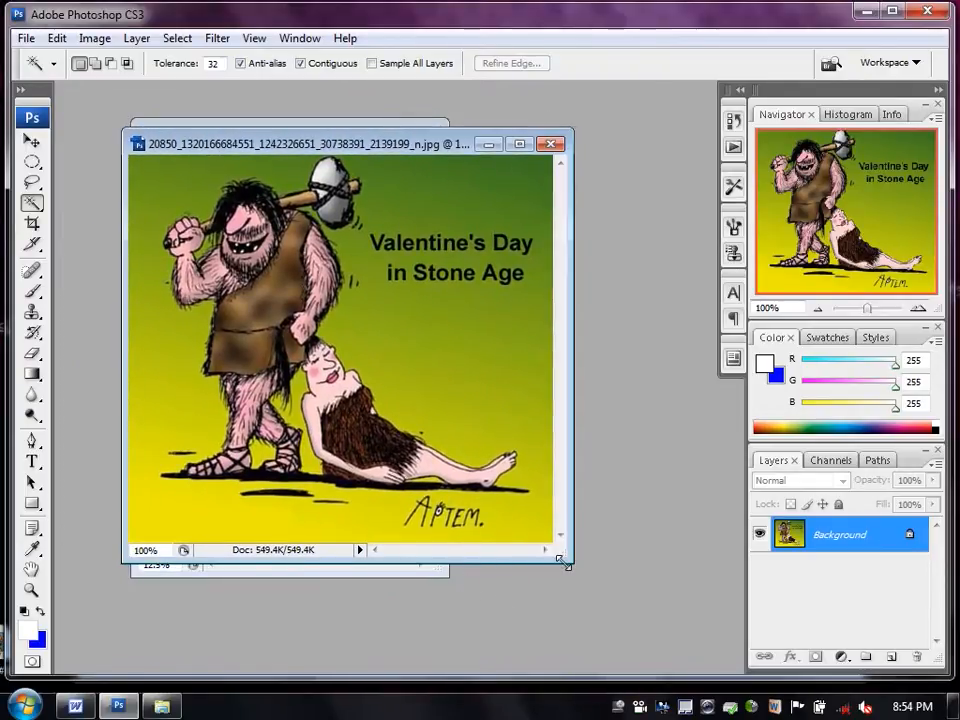
drag(562, 562, 666, 614)
drag(362, 146, 525, 130)
click(32, 141)
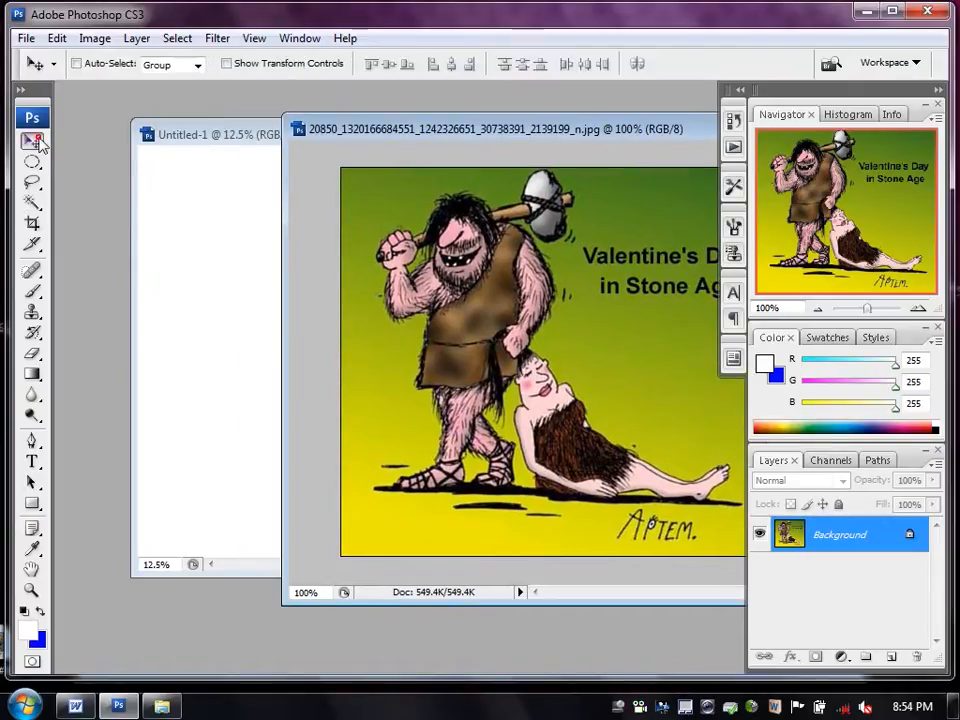
drag(476, 119, 566, 180)
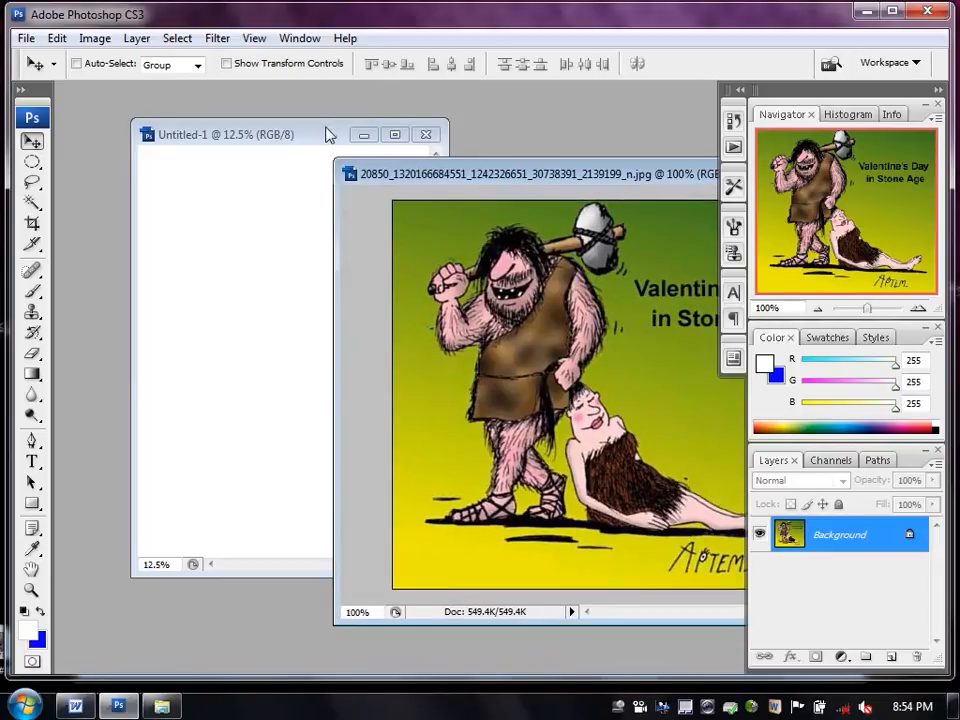
drag(328, 133, 255, 107)
Clear the freehand selection on the blank page and copy the cartoon onto it with the Move tool.
click(32, 161)
click(101, 163)
click(32, 141)
click(490, 220)
drag(517, 312, 160, 269)
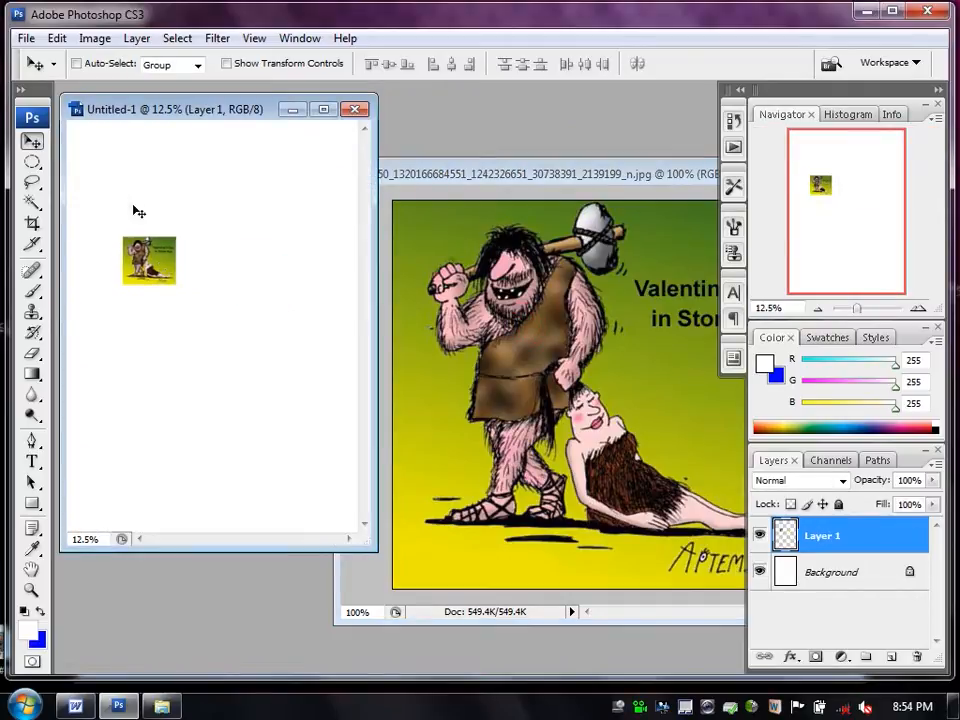
Scale the pasted cartoon with Free Transform to about 497% width and 515% height, apply it, and shift the cartoon slightly down.
click(57, 38)
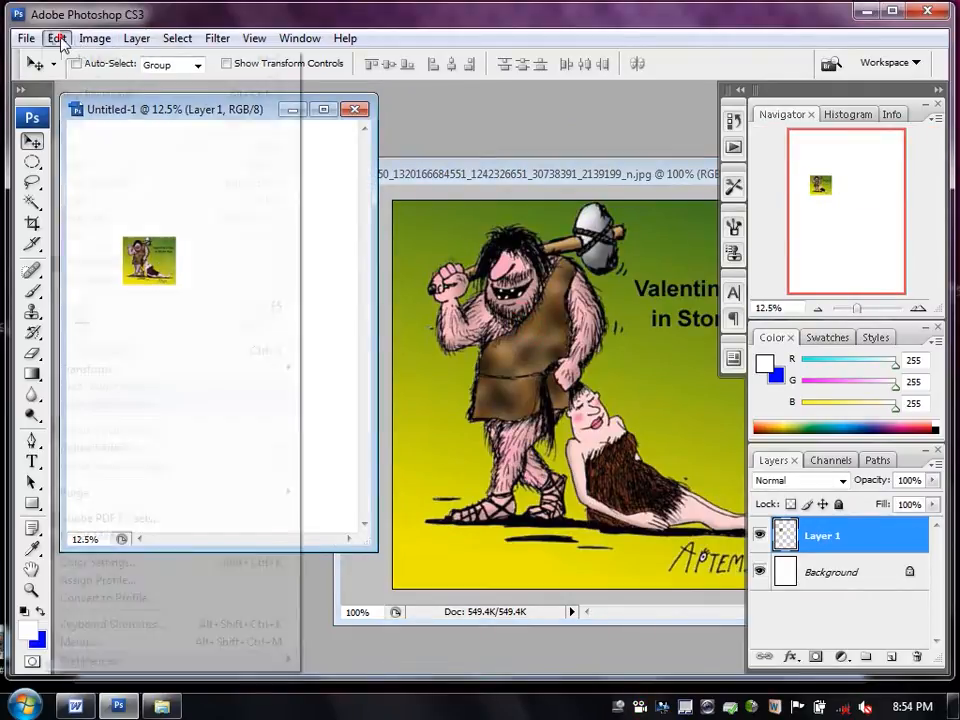
click(150, 352)
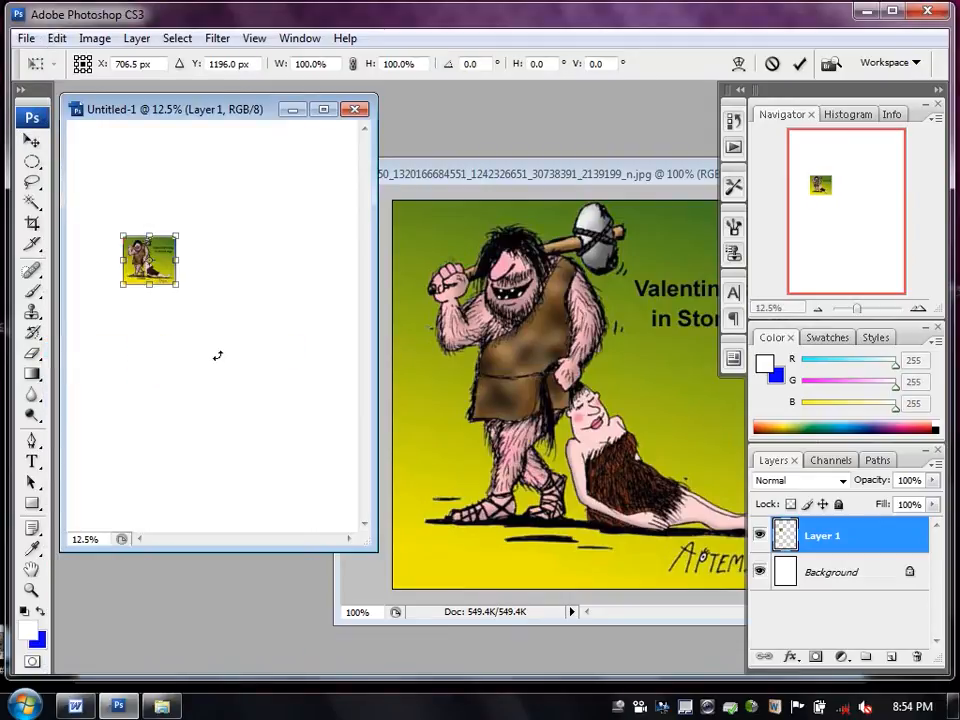
drag(176, 291, 341, 433)
drag(117, 229, 78, 184)
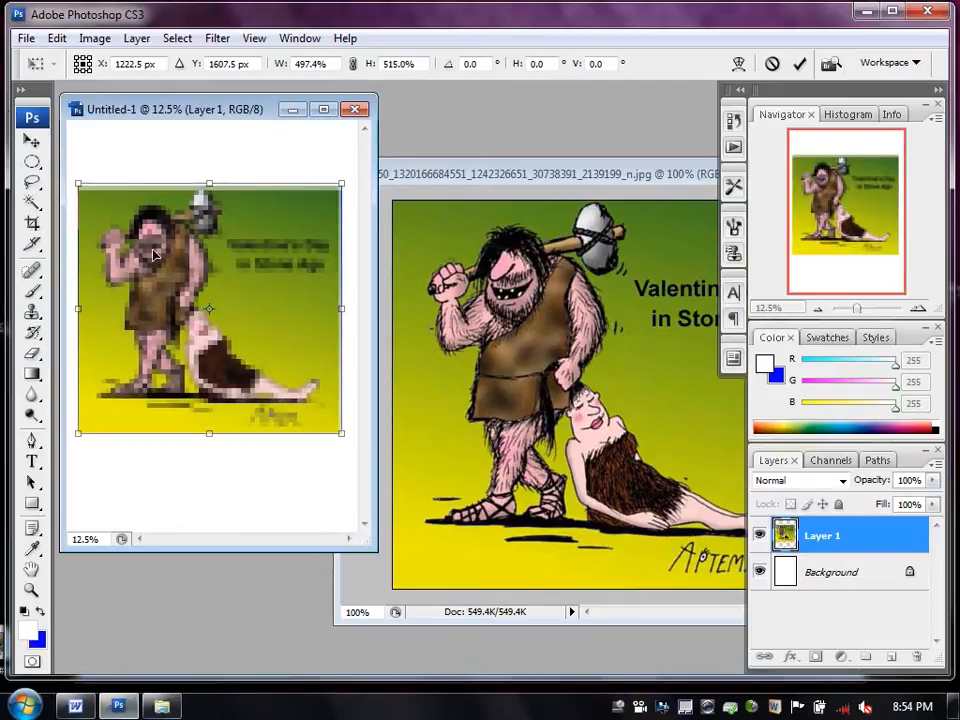
click(57, 38)
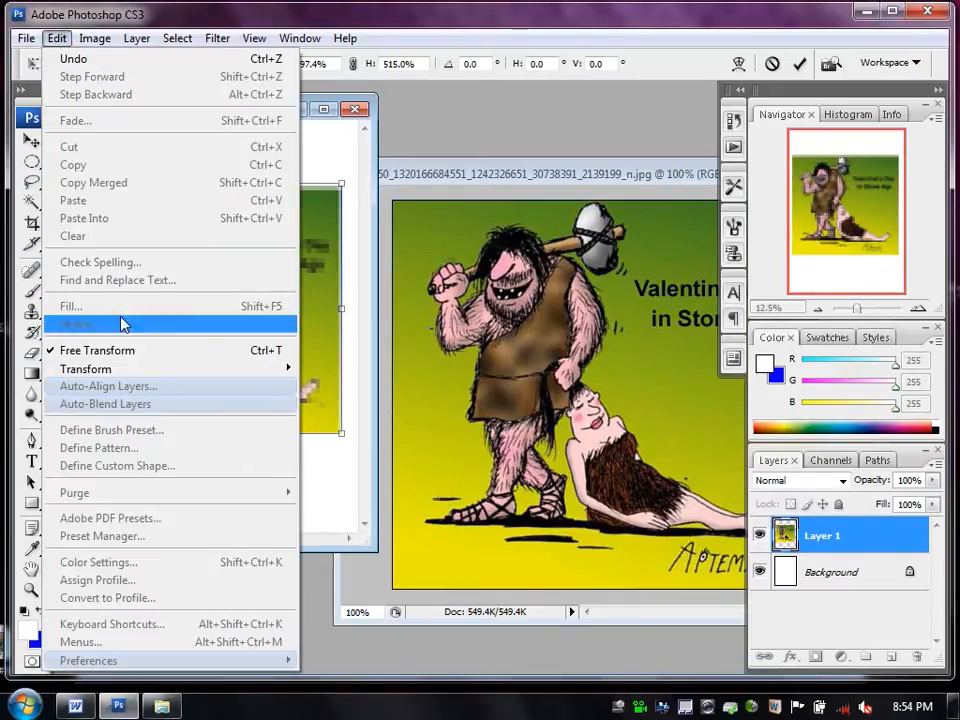
click(138, 349)
double_click(219, 245)
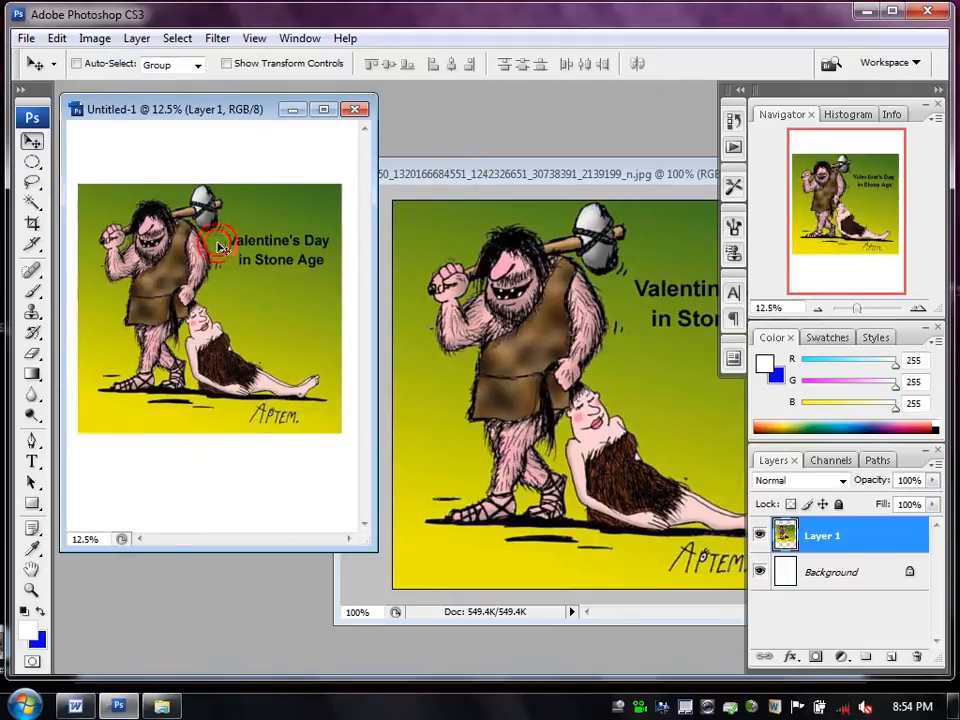
mouse_move(231, 266)
mouse_down()
mouse_move(245, 277)
mouse_move(233, 275)
mouse_up()
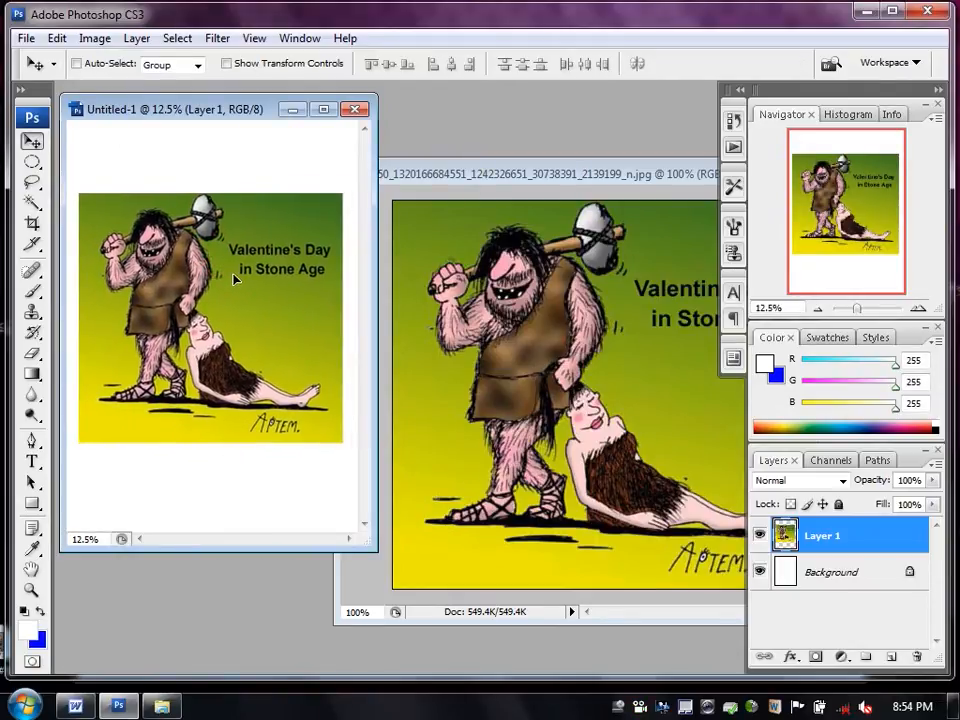
Sample several background areas with the Magic Wand and delete the green areas beside and above the caveman's raised fist.
click(32, 202)
click(120, 207)
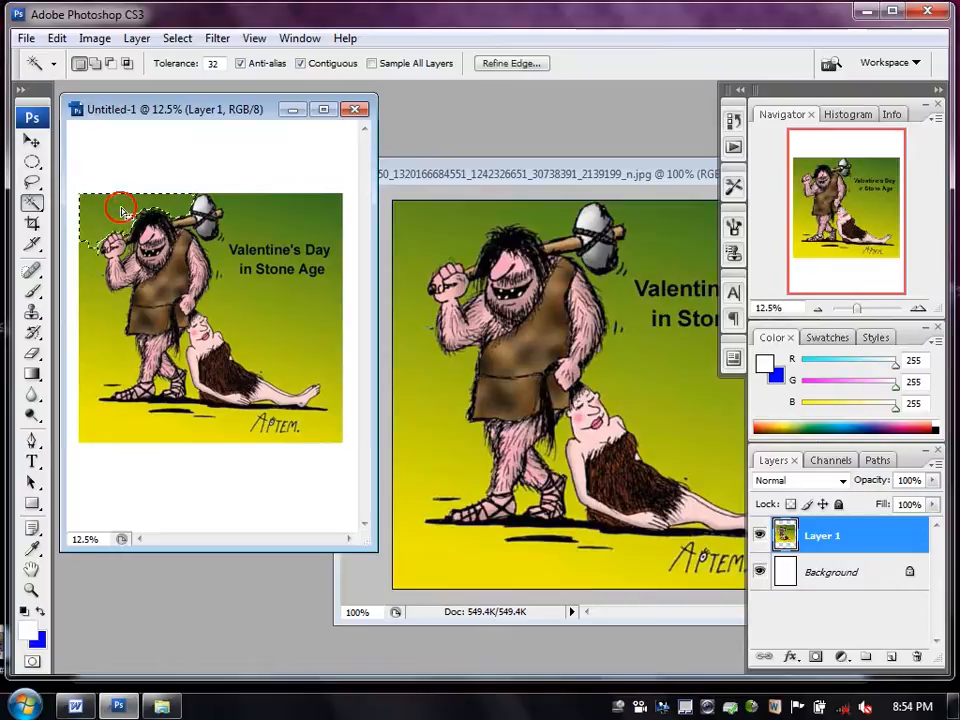
click(253, 304)
click(171, 421)
click(107, 346)
click(101, 287)
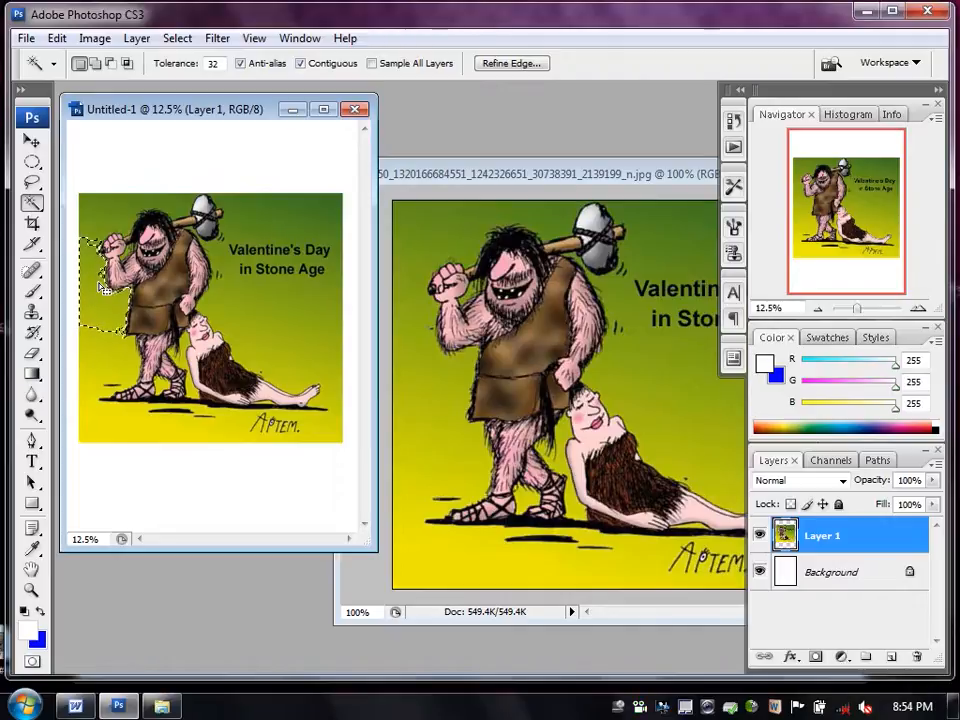
key(Delete)
click(111, 216)
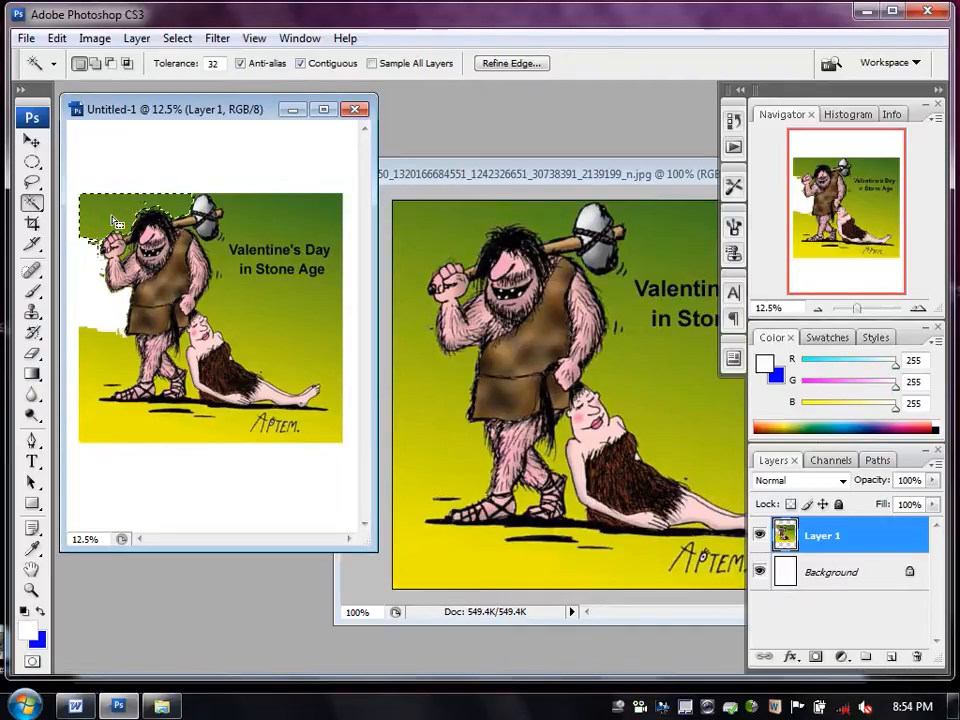
key(Delete)
Delete the green background below and around the "Valentine's Day in Stone Age" caption with Magic Wand selections.
click(248, 310)
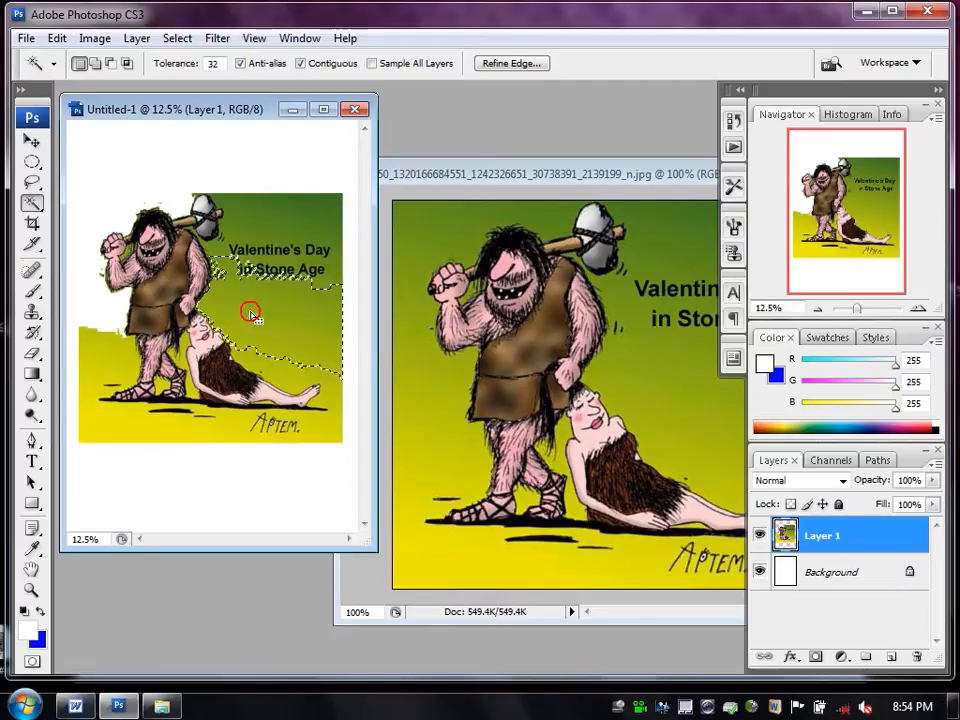
key(Delete)
click(283, 223)
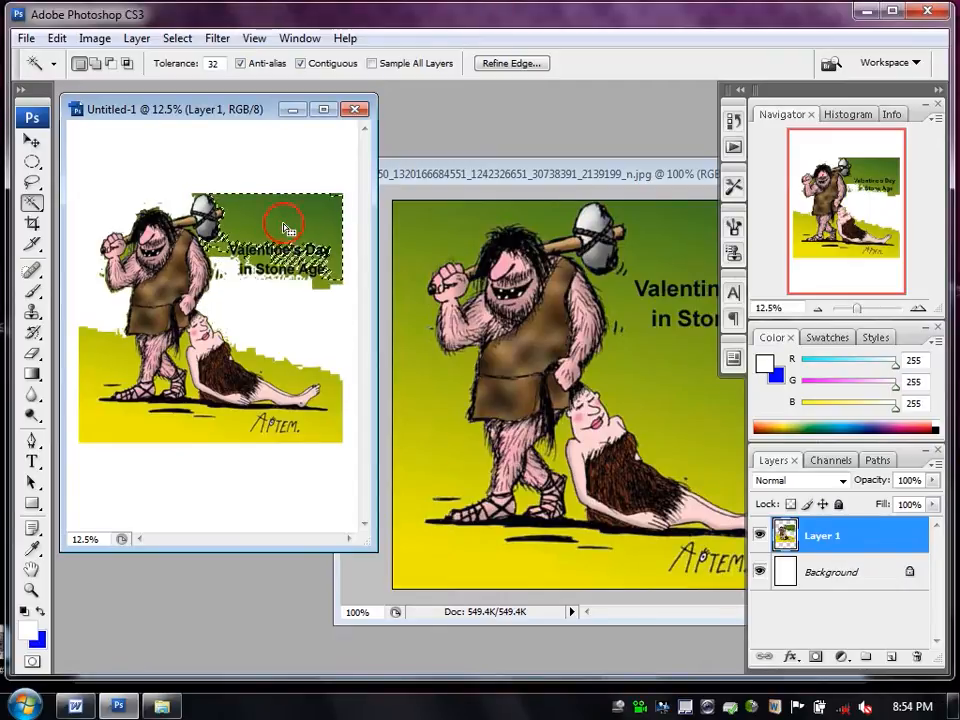
key(Delete)
Delete the yellow background beneath the figures, above the woman's legs and beside the caveman's legs with Magic Wand selections.
click(231, 428)
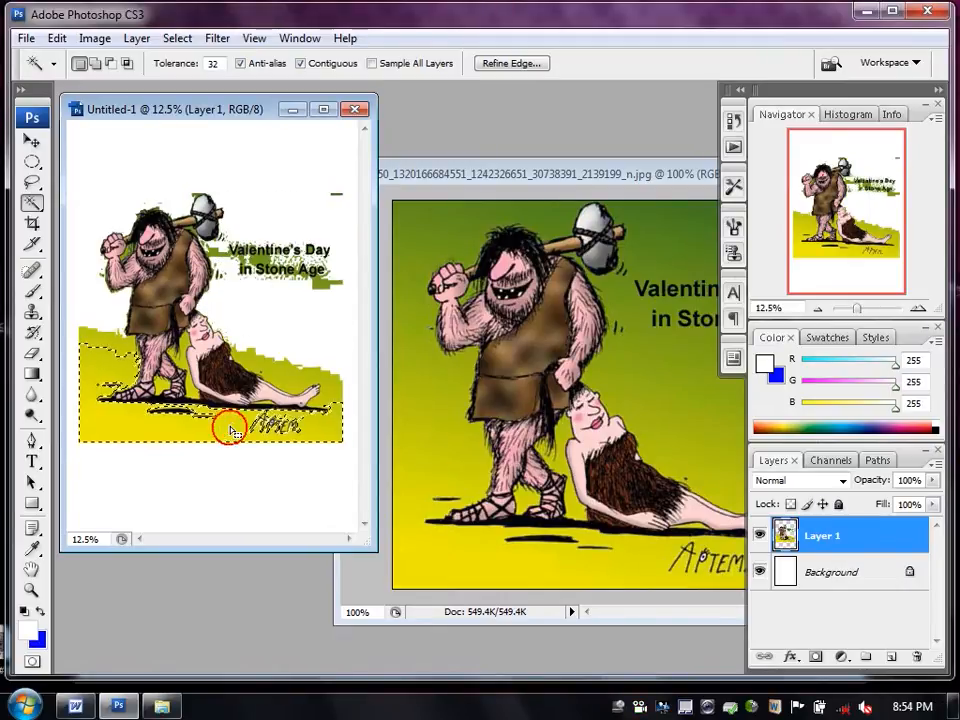
key(Delete)
key(Delete)
click(285, 370)
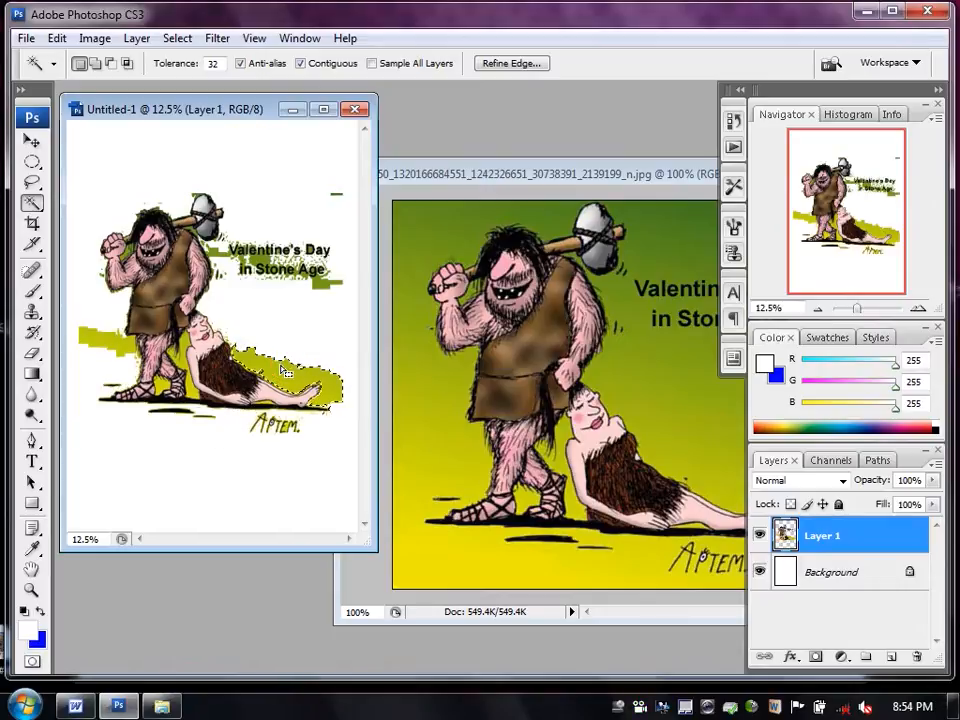
click(100, 338)
key(Delete)
Delete the leftover background patches between the two figures, at their feet and around the caption.
click(184, 358)
key(Delete)
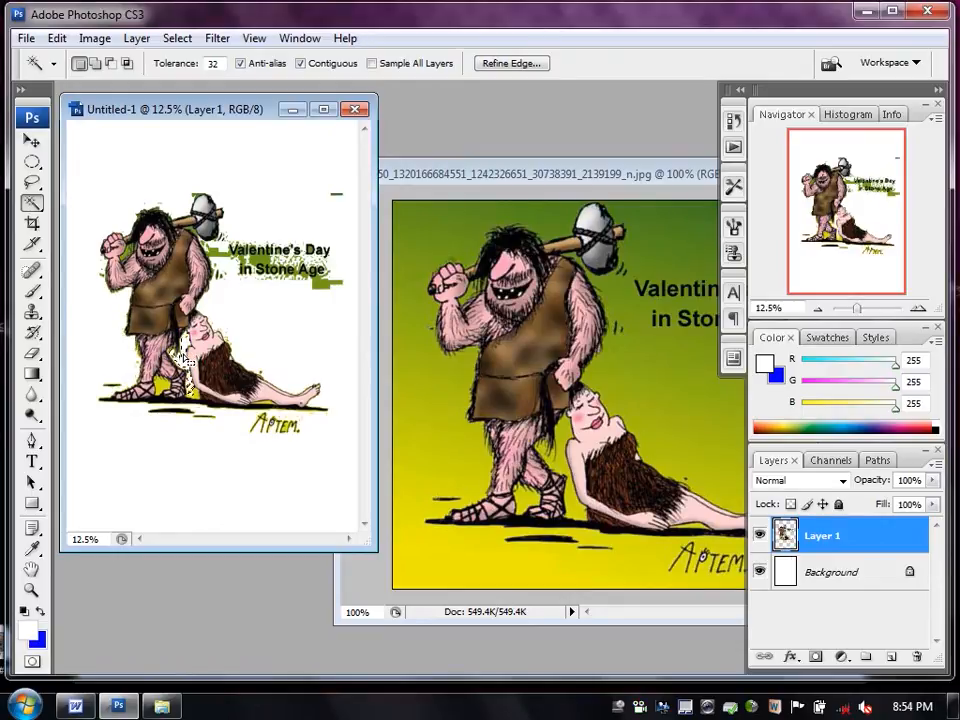
click(195, 392)
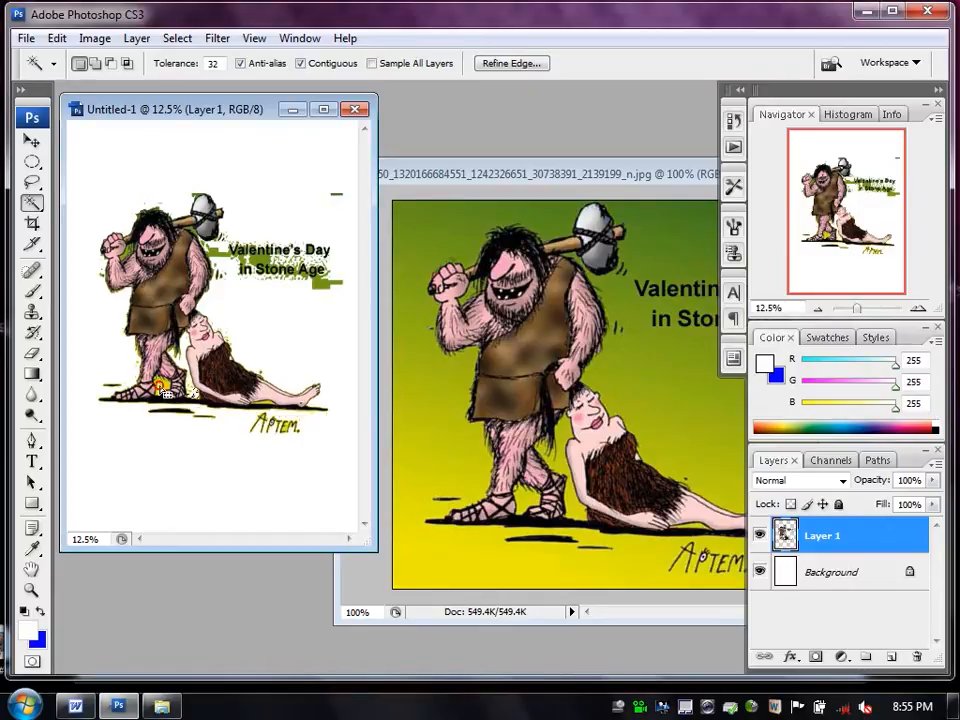
click(321, 282)
key(Delete)
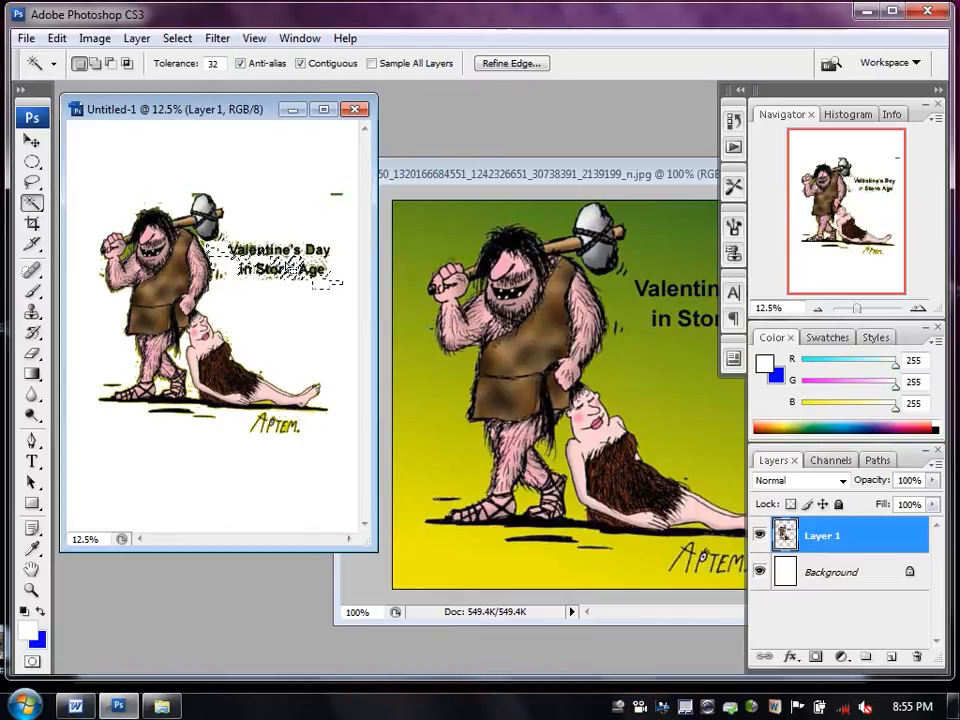
Open the photo of children at the glass railing from the Pictures library in Photoshop and place its window beside Untitled-1.
click(32, 140)
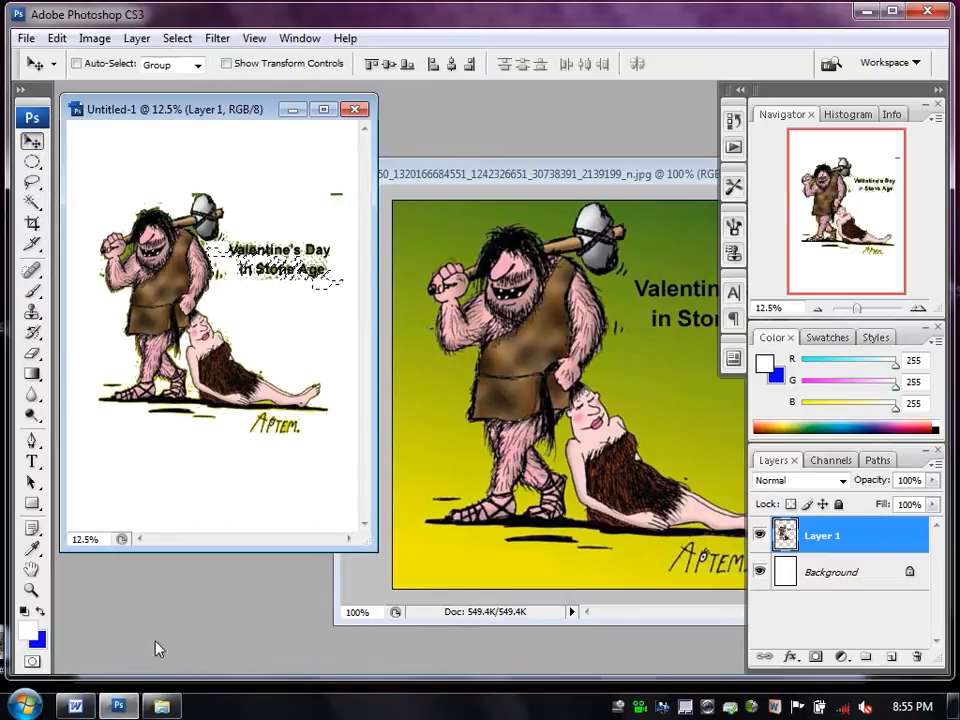
click(161, 706)
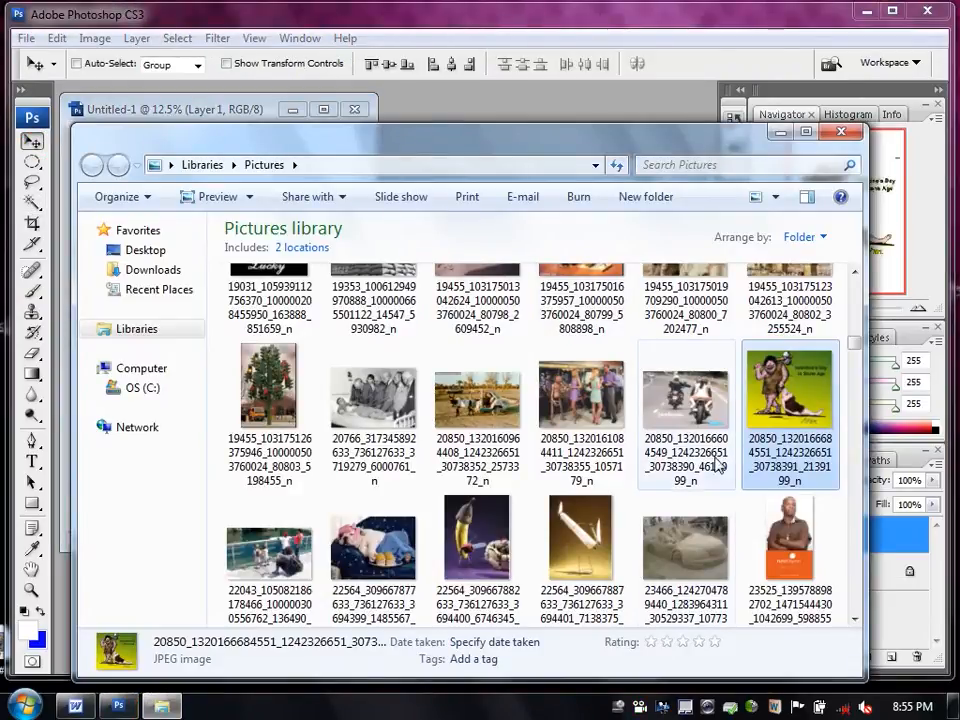
click(676, 515)
click(299, 529)
drag(306, 117, 519, 100)
drag(482, 522, 232, 405)
drag(285, 112, 537, 117)
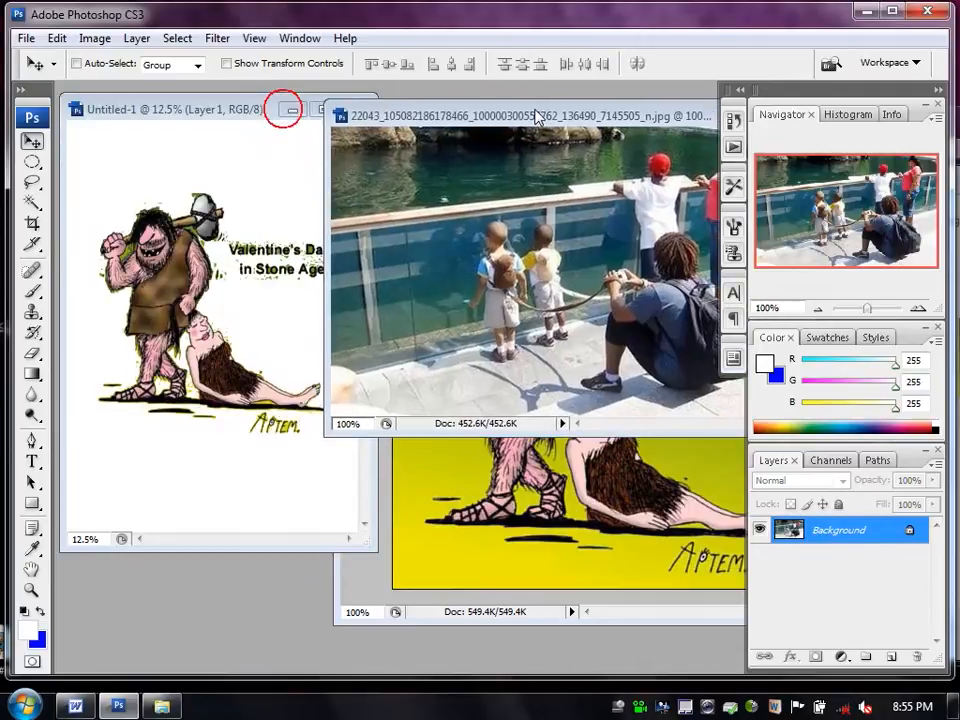
Copy the railing photo into Untitled-1, clear the remaining selection, and move the photo up beside the caveman's head.
drag(439, 274, 190, 272)
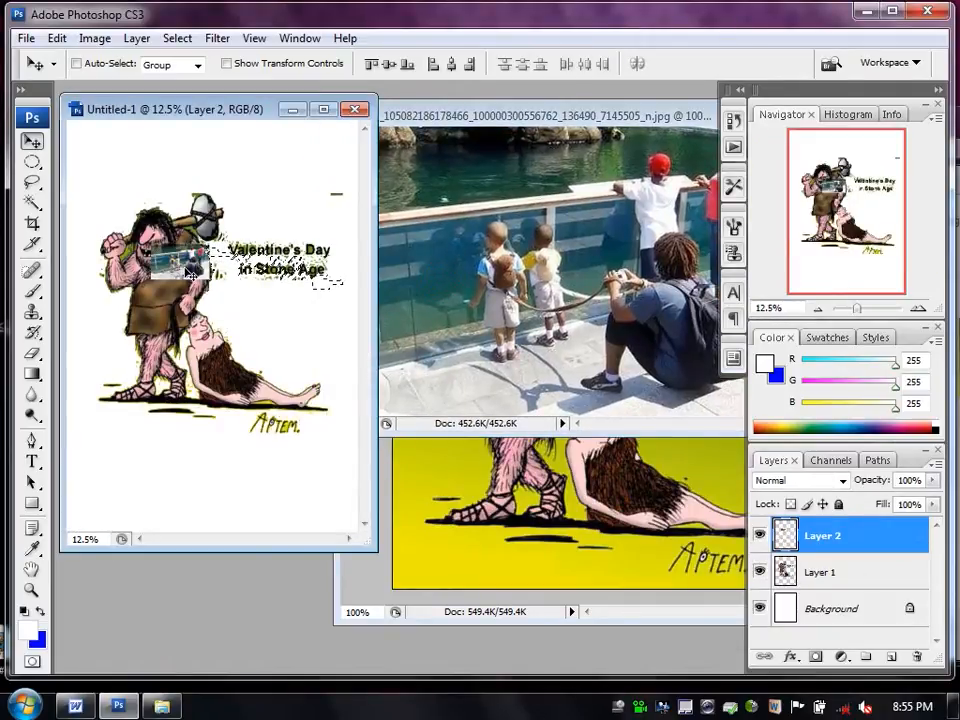
click(32, 161)
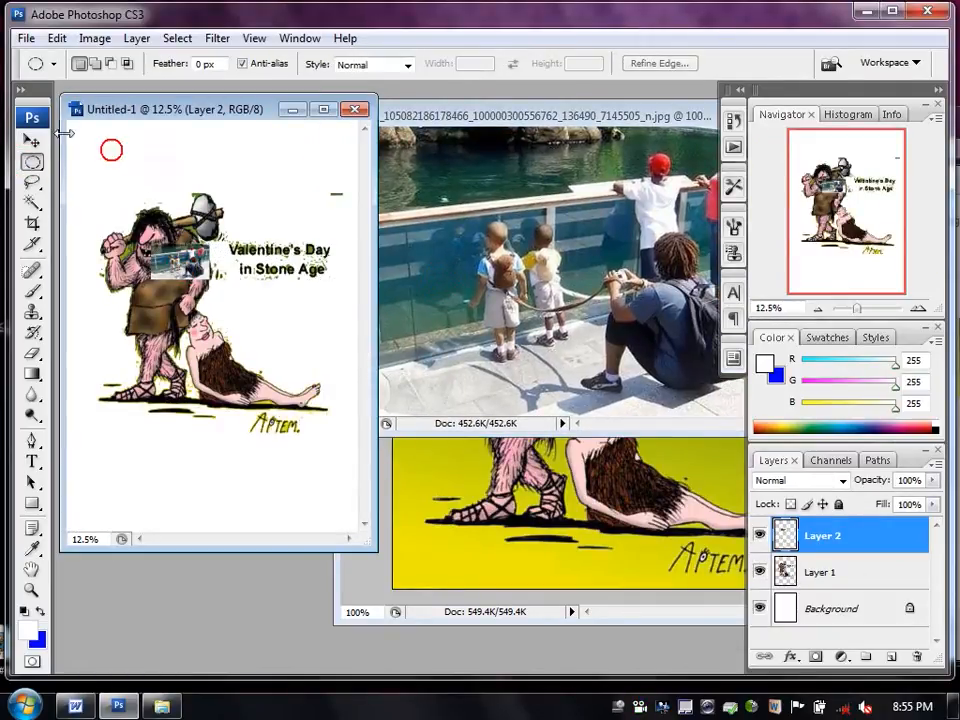
click(32, 141)
drag(125, 195, 62, 163)
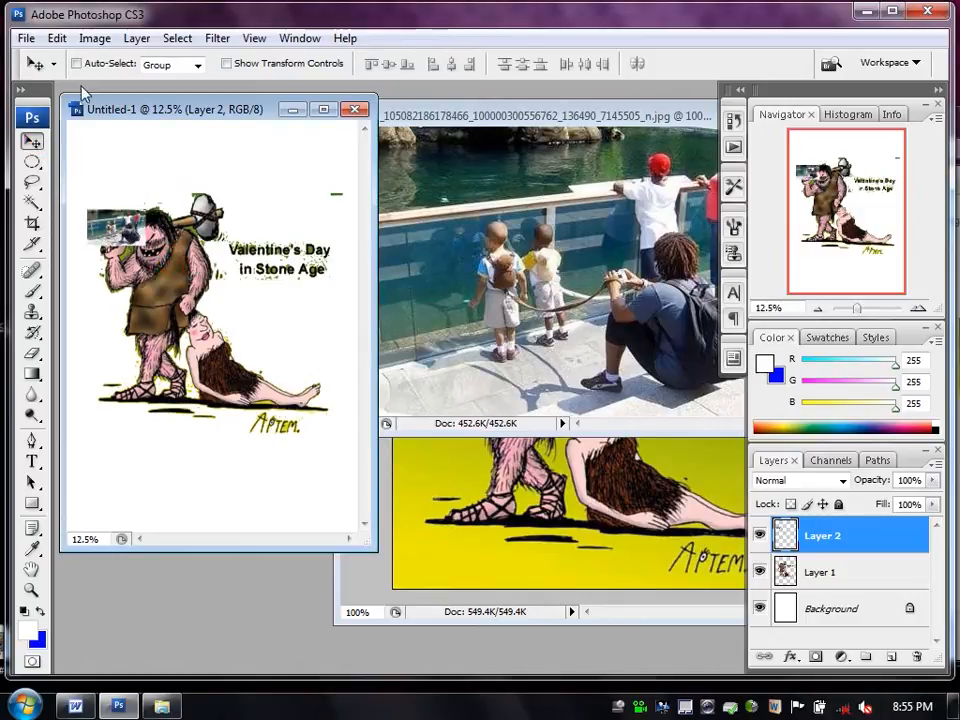
Enlarge the railing photo with Free Transform to about 422% wide and 449% high, and position it over the caveman and woman.
click(60, 39)
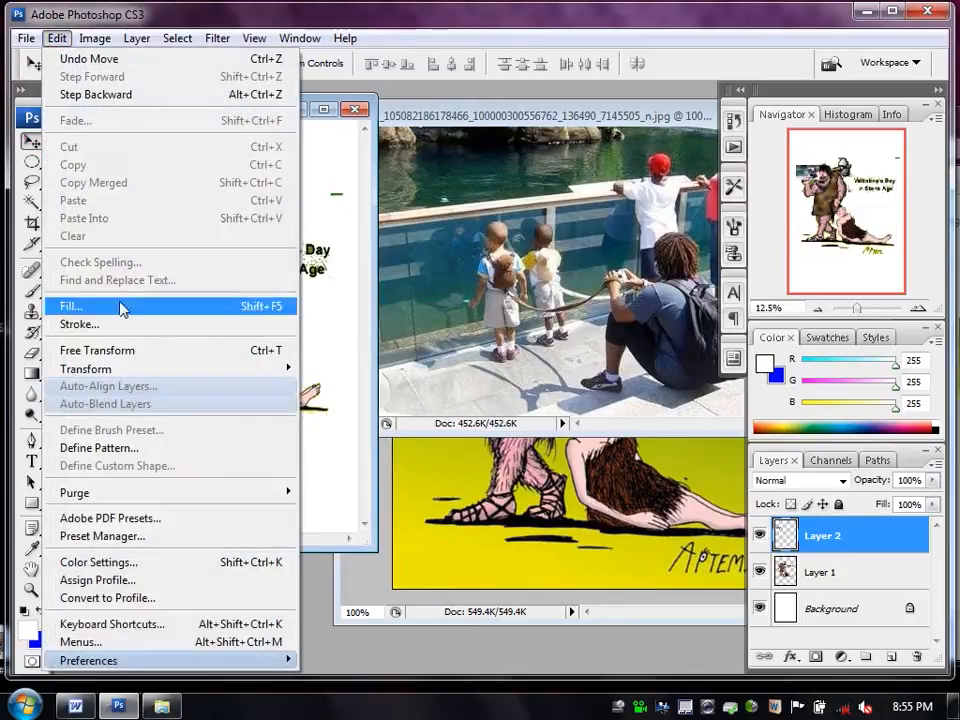
click(172, 360)
drag(118, 192, 334, 371)
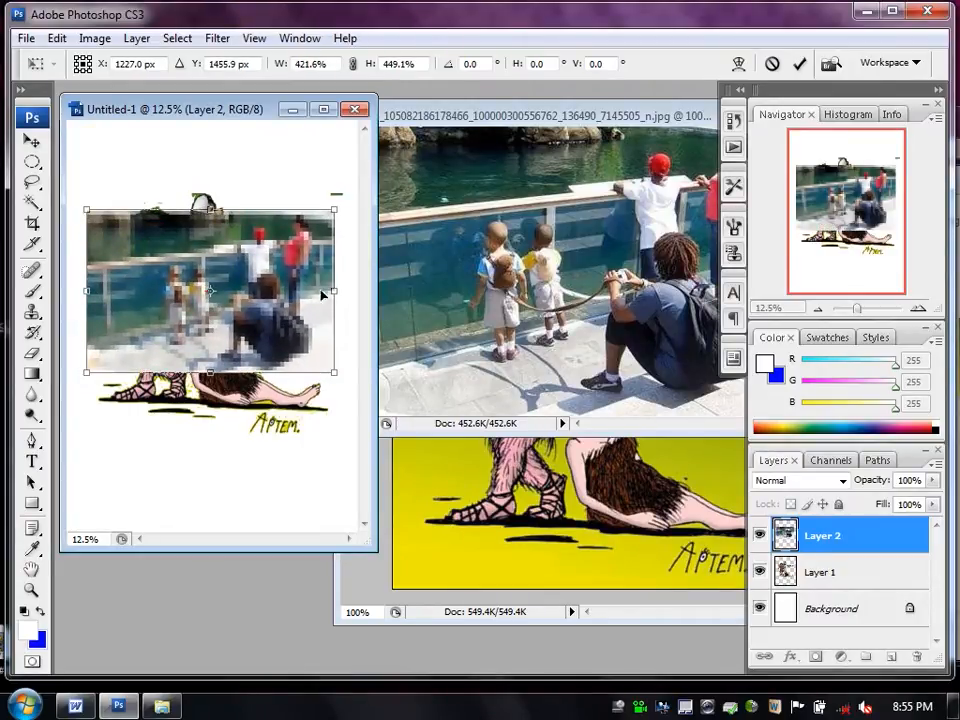
double_click(258, 275)
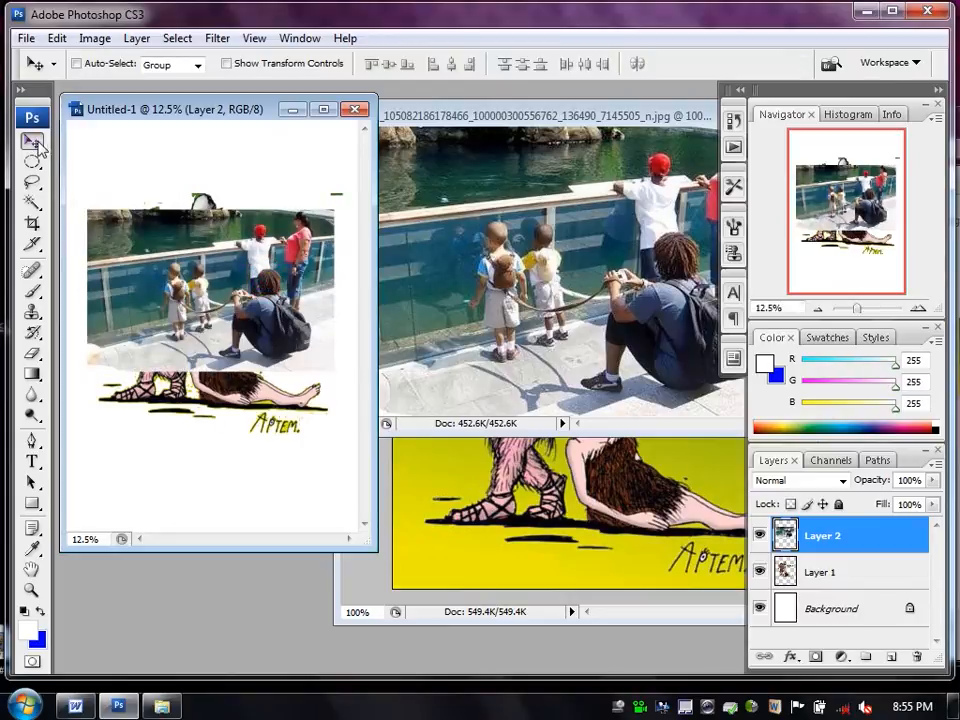
drag(224, 277, 217, 275)
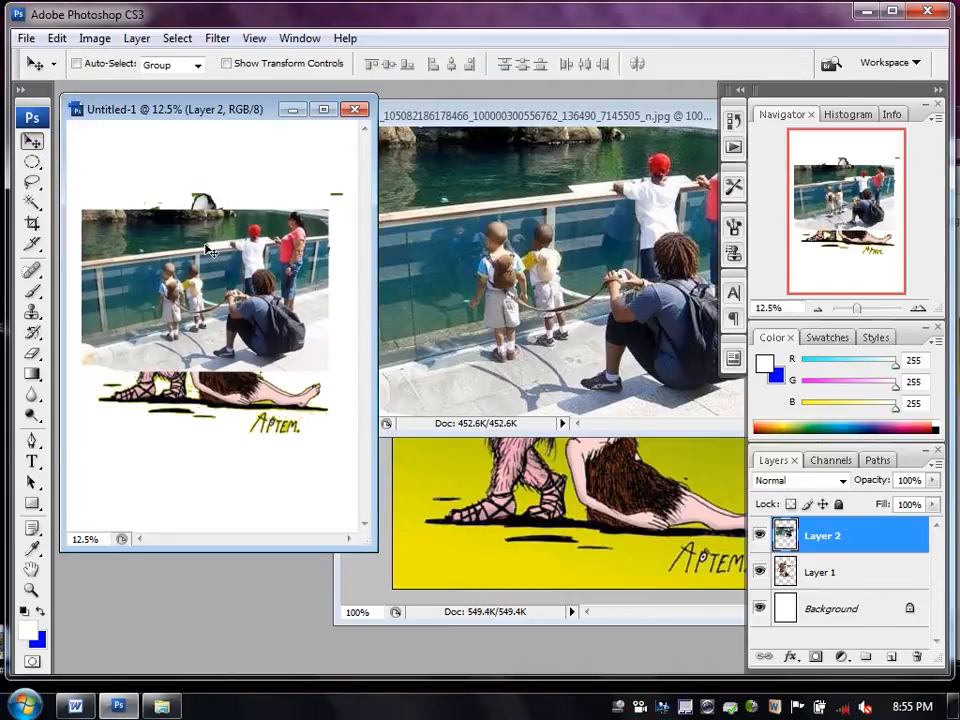
click(58, 39)
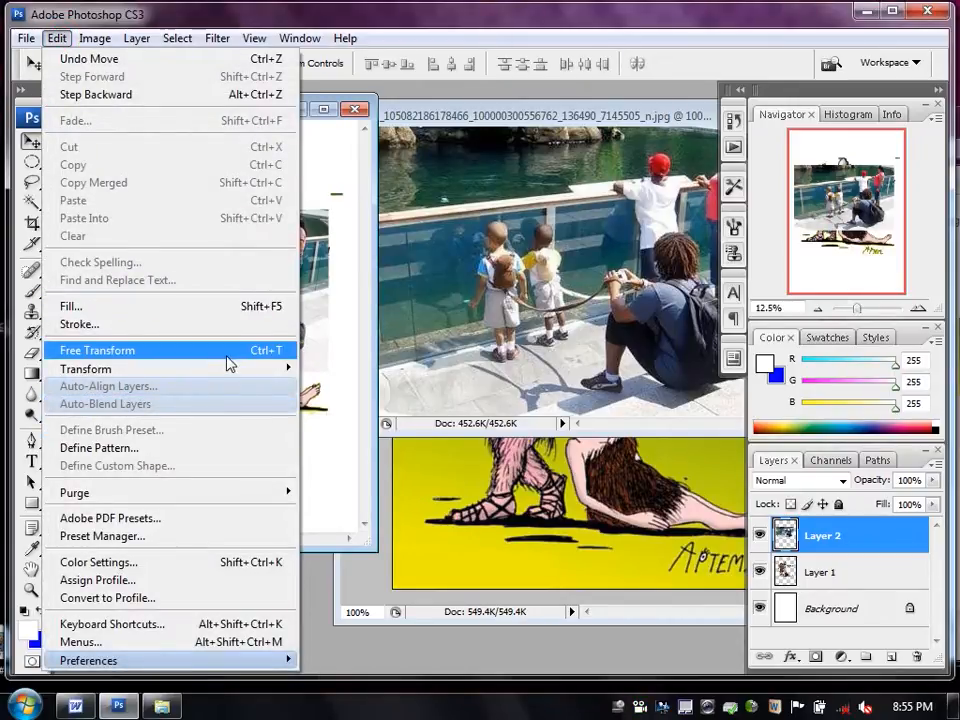
drag(312, 281, 307, 292)
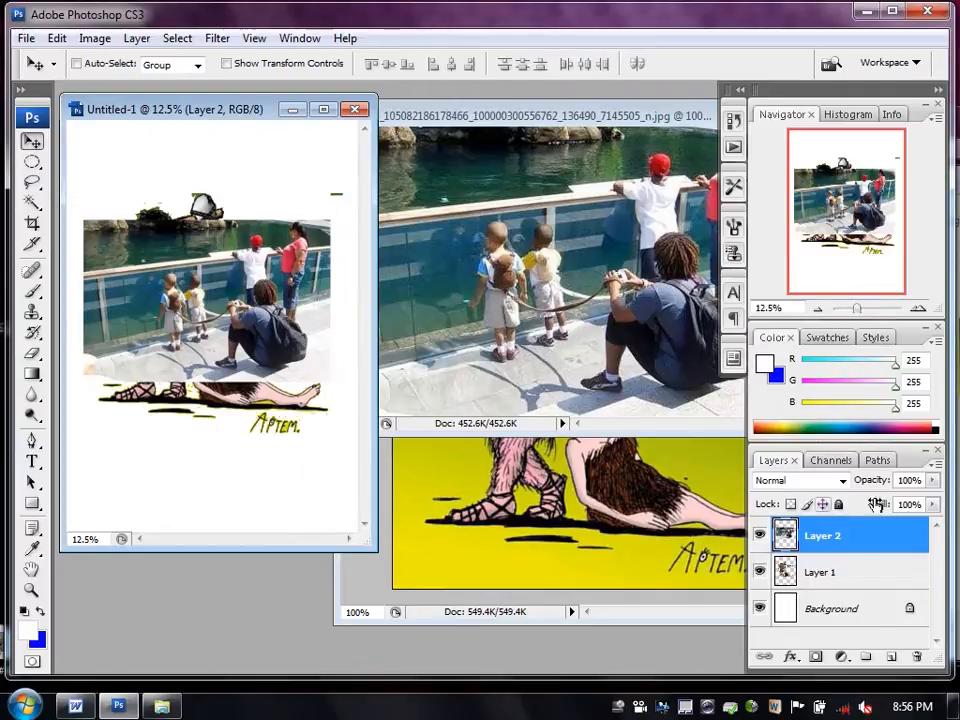
Demonstrate the stacking order by switching Layer 1 and Layer 2 back and forth, leaving the cartoon's Layer 1 above the railing photo.
drag(853, 570, 846, 535)
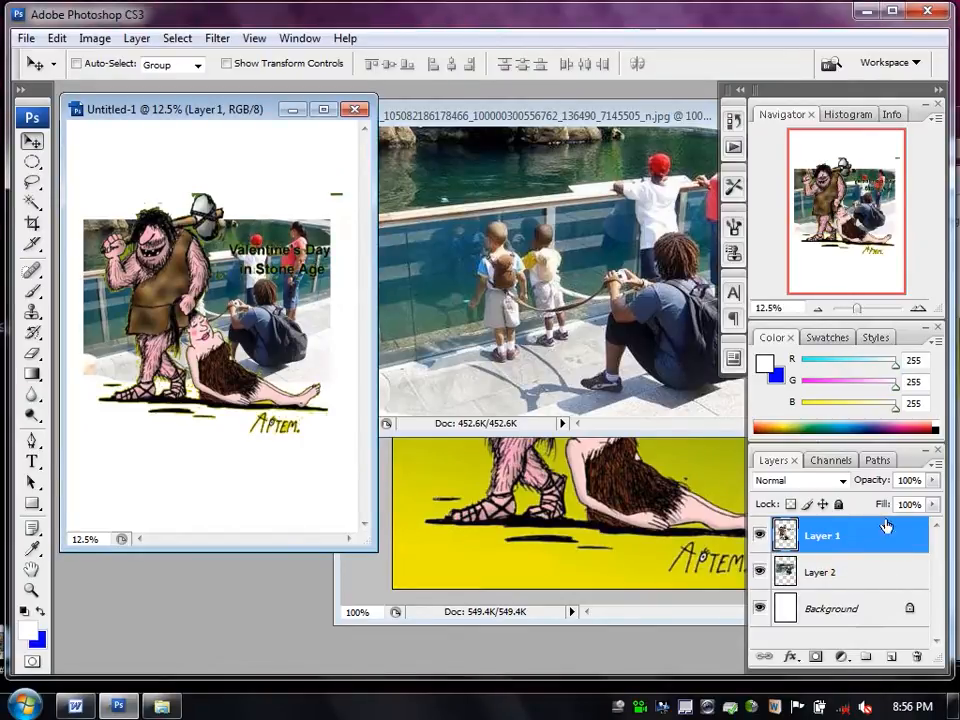
drag(853, 533, 857, 575)
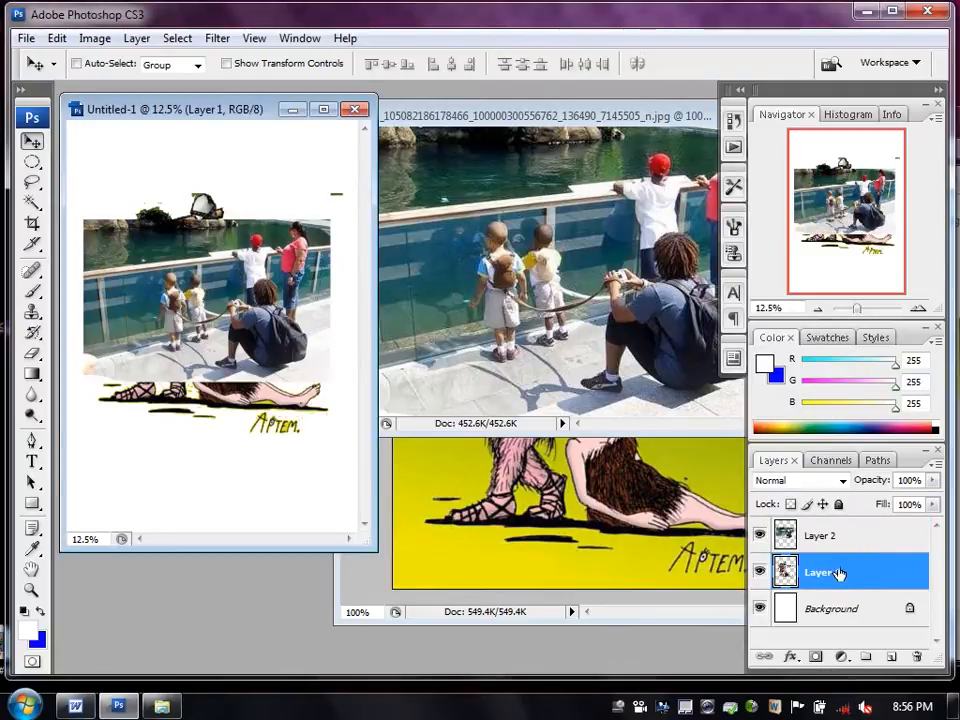
drag(867, 566, 856, 528)
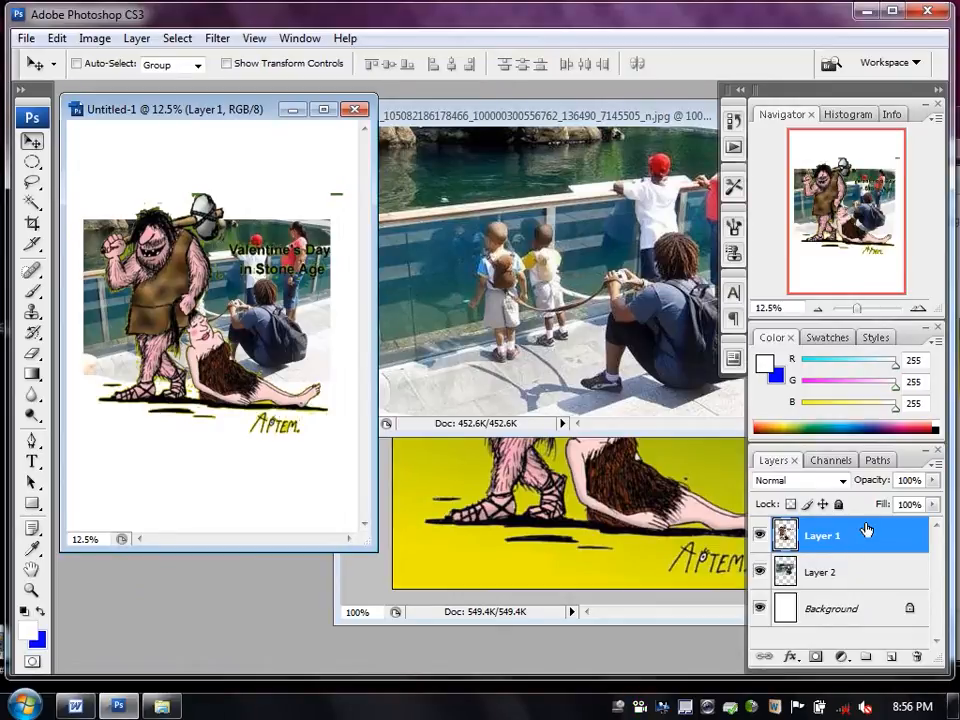
Scale the cartoon layer with Free Transform to about 48% wide and 46% high, and place it beside the children in the railing photo.
right_click(165, 248)
click(180, 256)
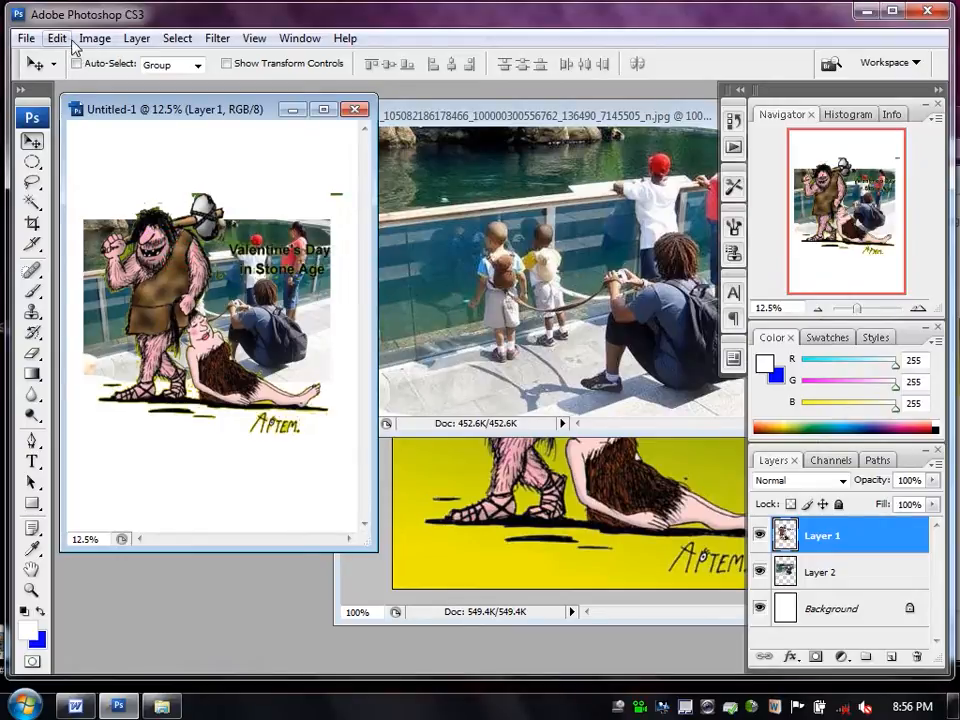
click(57, 38)
click(97, 350)
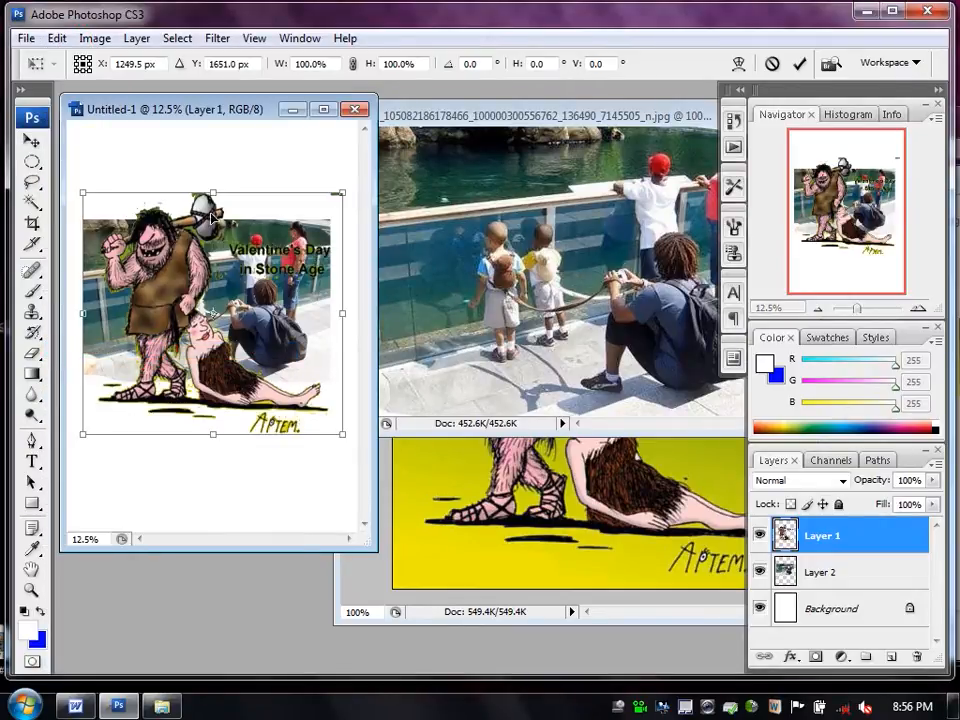
drag(81, 195, 182, 309)
drag(307, 403, 222, 374)
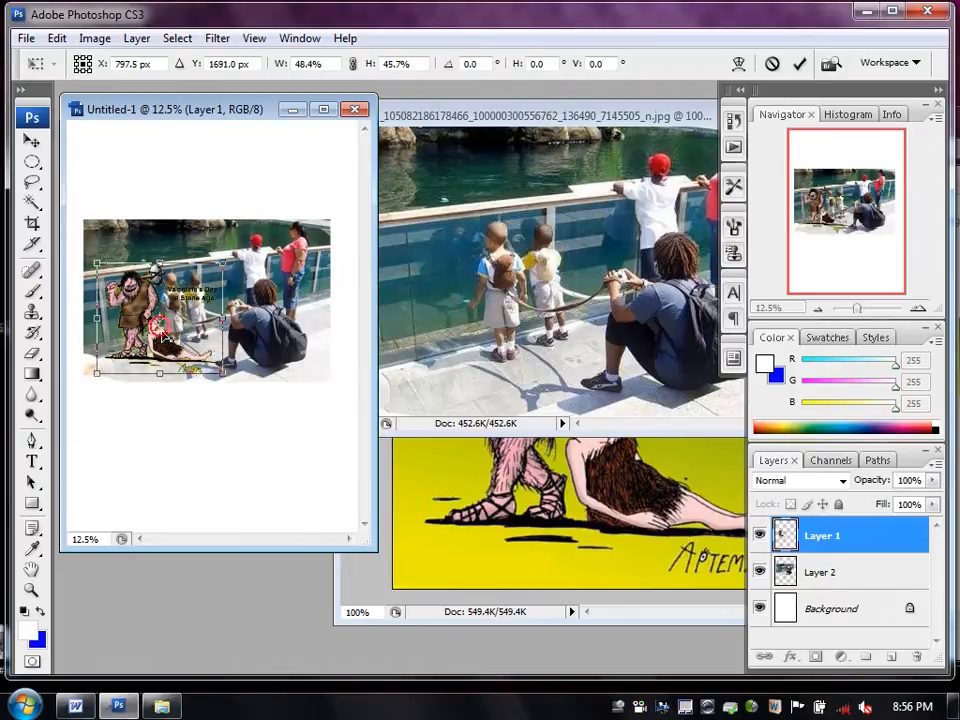
key(Return)
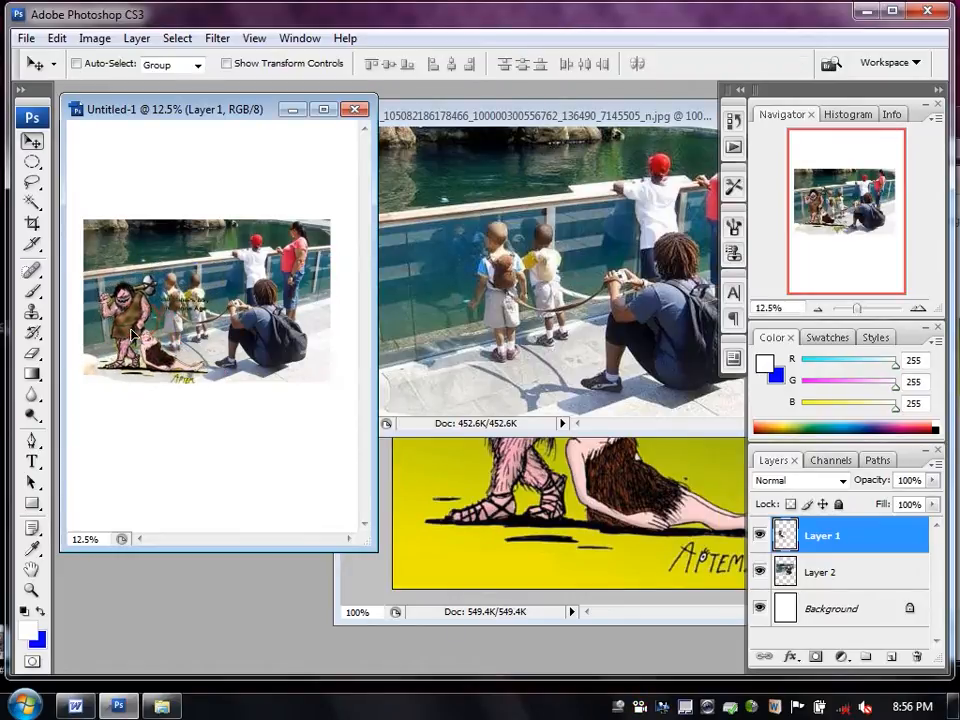
Examine the combined picture in a maximized window at 25% zoom, and restore the window's size.
click(323, 109)
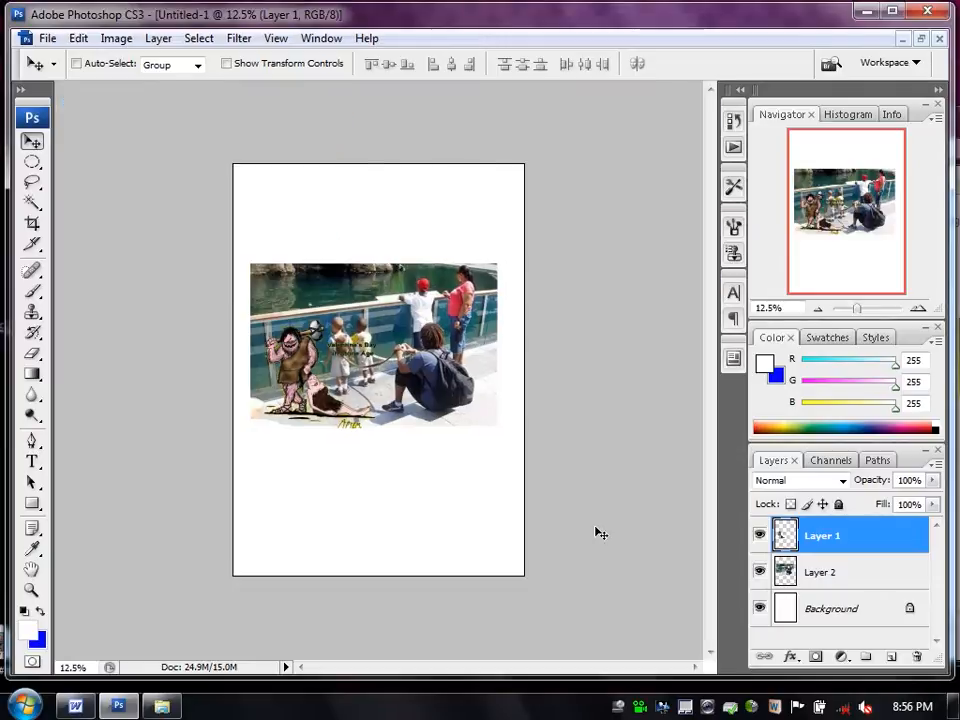
key(ctrl+equal)
key(ctrl+equal)
key(ctrl+minus)
key(ctrl+equal)
key(ctrl+minus)
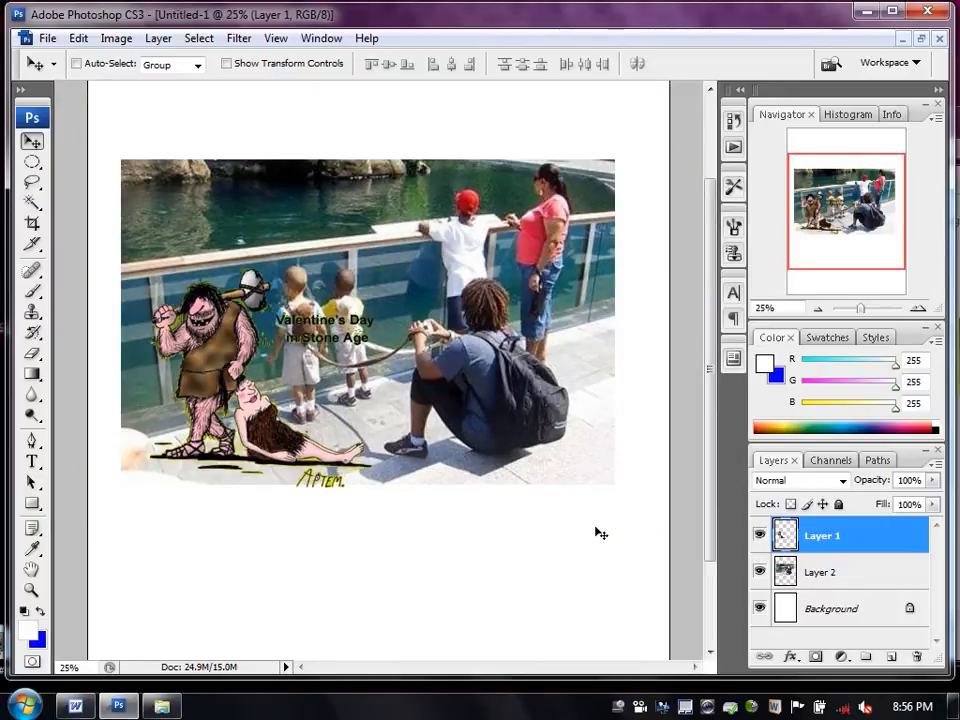
click(924, 38)
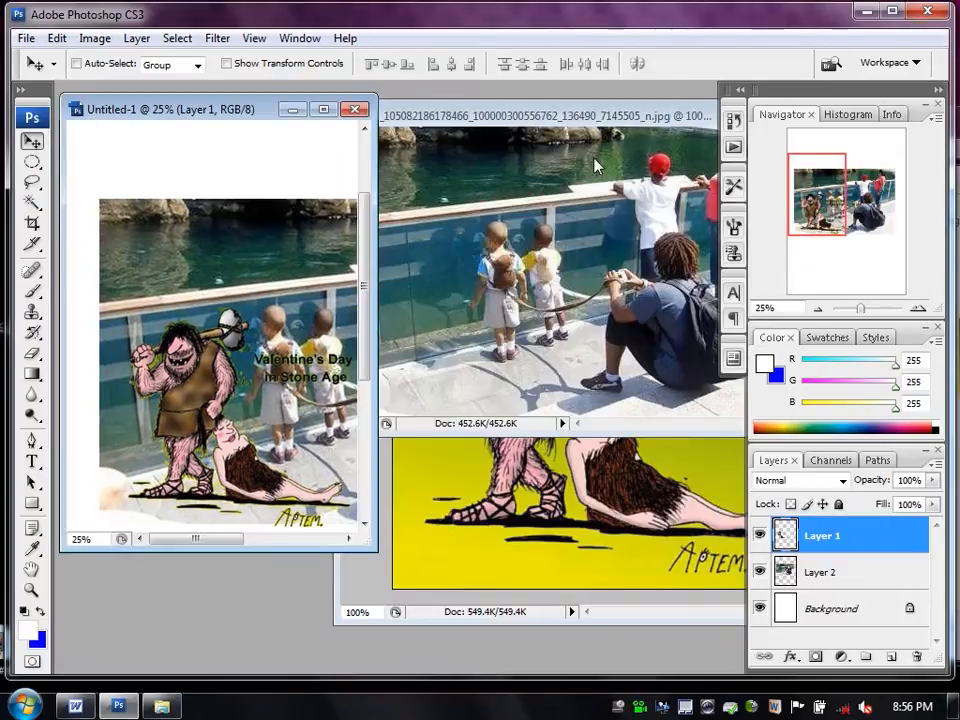
Bring the original caveman cartoon's window forward and crop it to the upper area with his torso, the club and part of the caption.
click(594, 159)
click(588, 489)
click(565, 156)
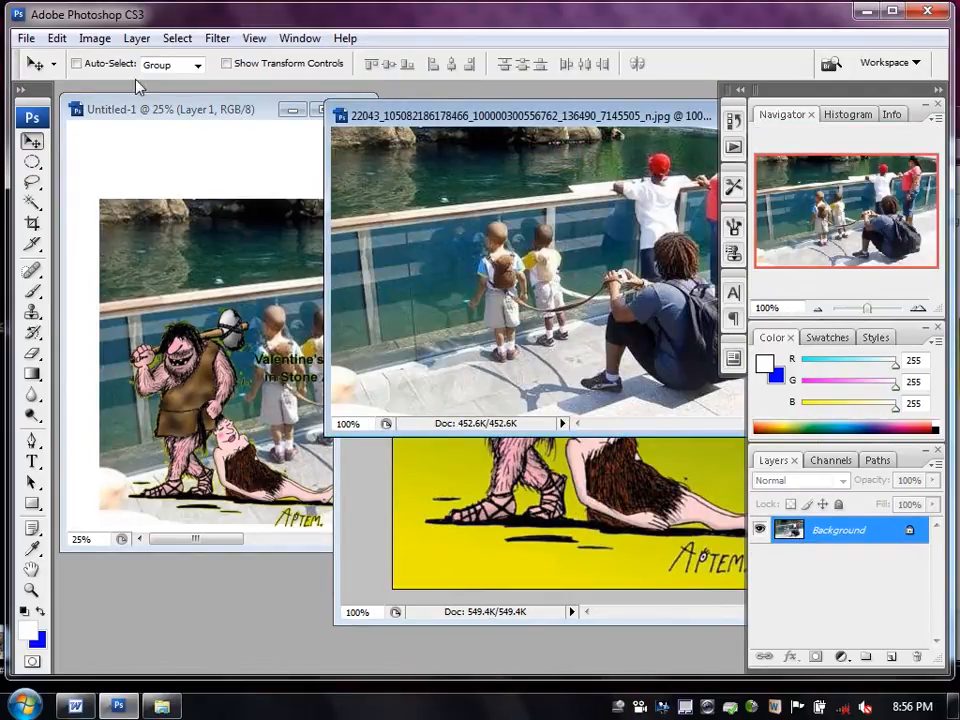
click(459, 458)
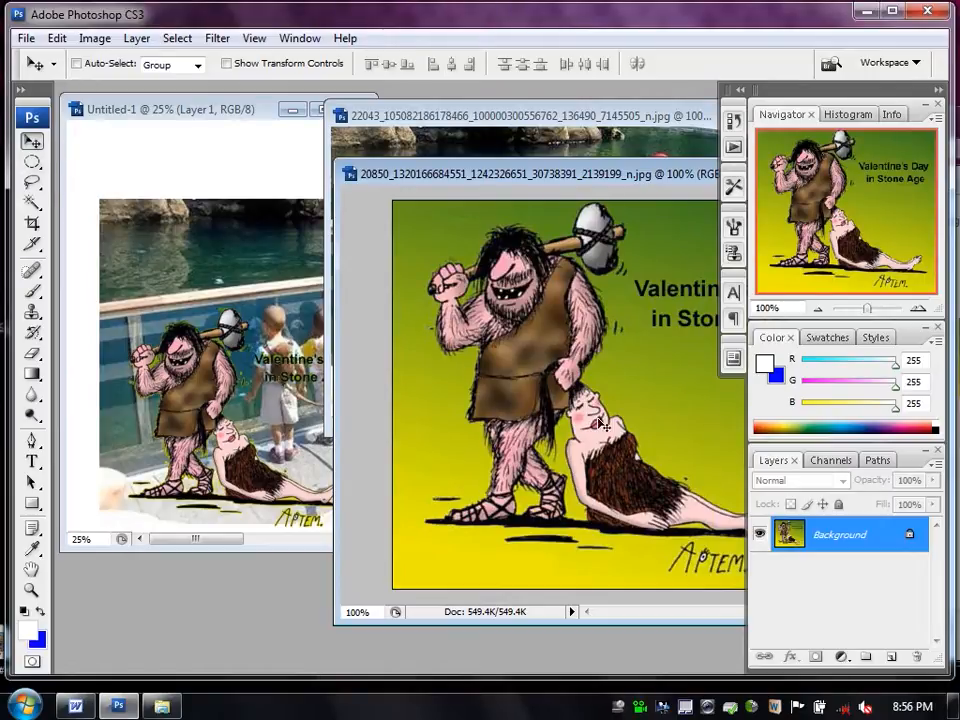
click(32, 223)
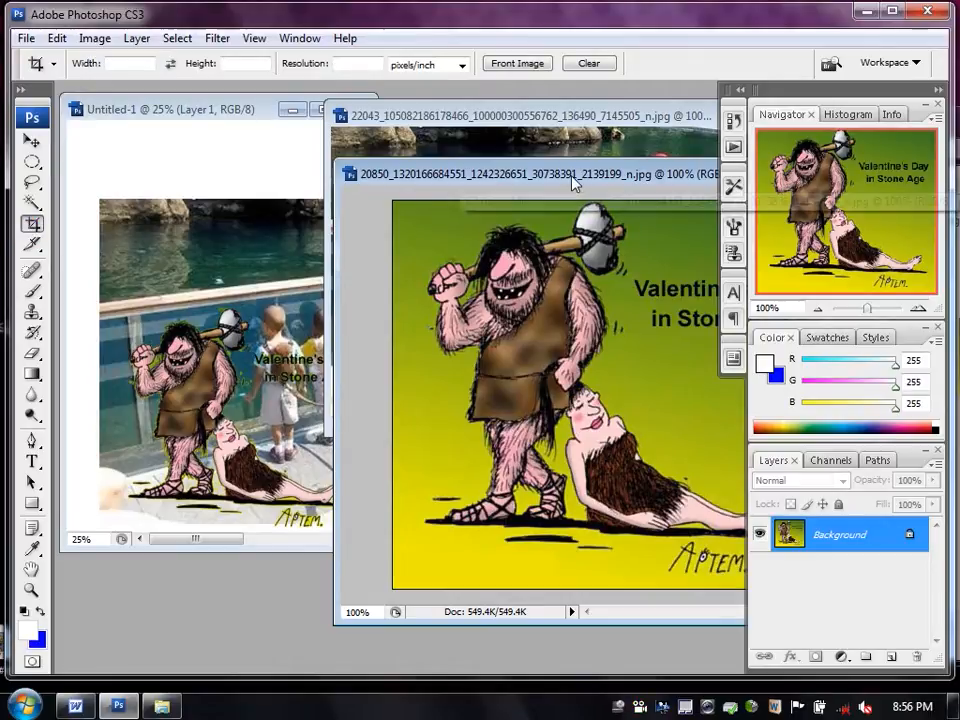
drag(568, 173, 398, 151)
drag(233, 175, 561, 404)
key(Return)
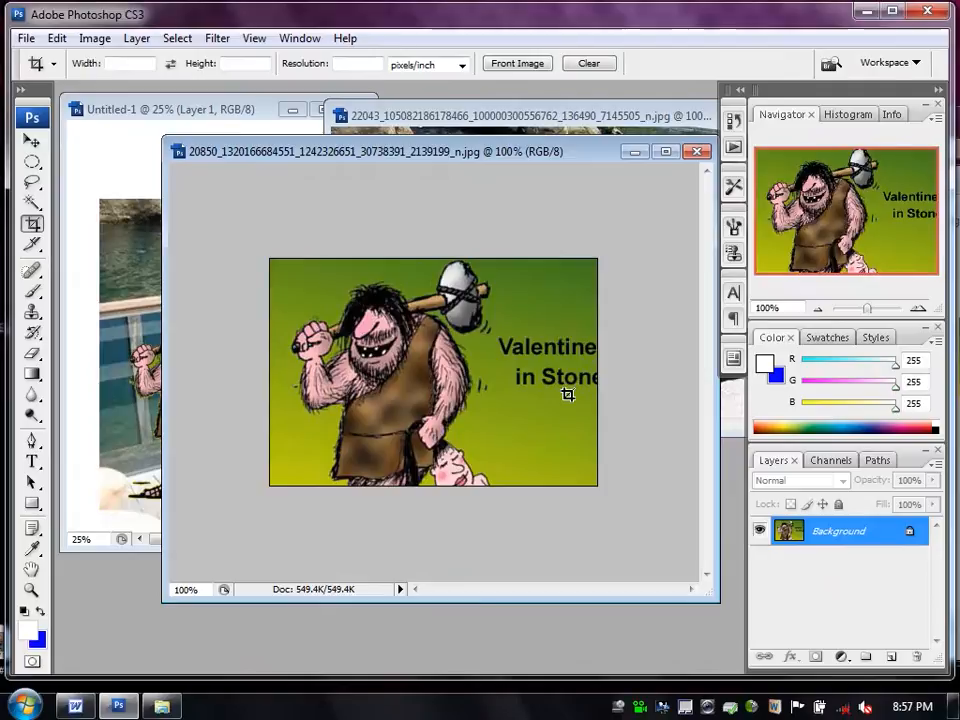
Choose the Brush tool with a 2500 px diameter and apply one white dab over the cropped cartoon.
click(35, 249)
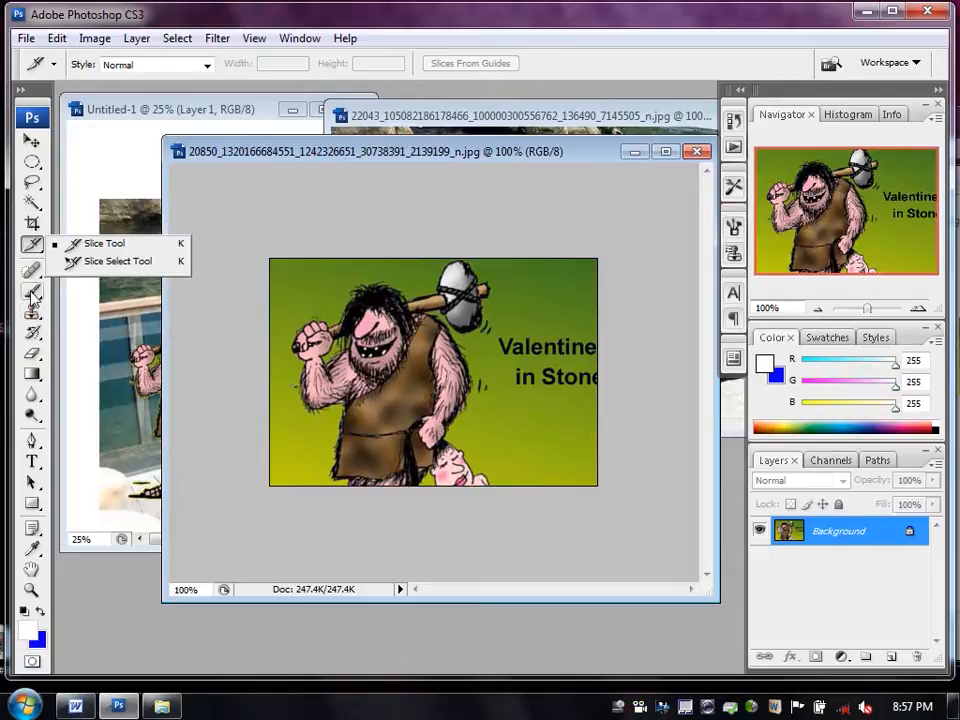
click(32, 292)
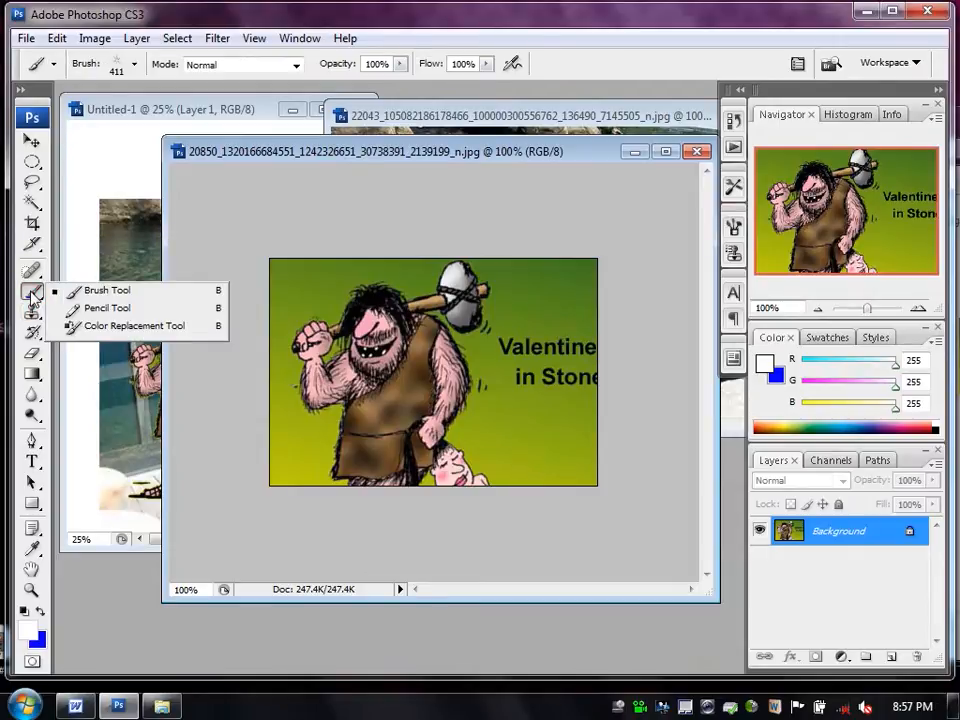
click(92, 290)
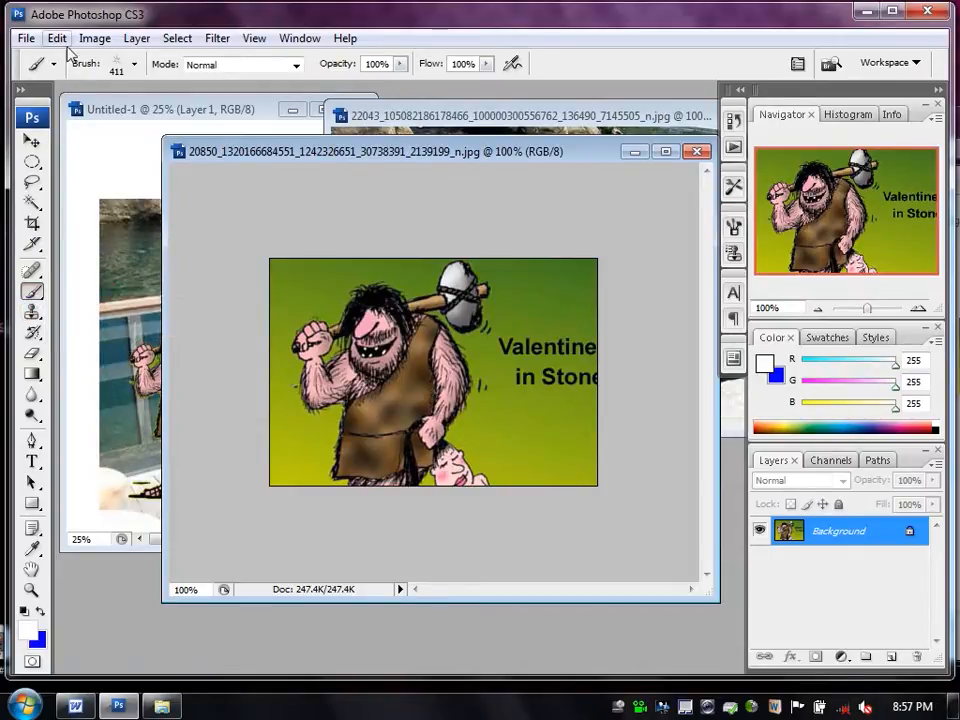
click(134, 64)
drag(193, 113, 235, 122)
click(307, 279)
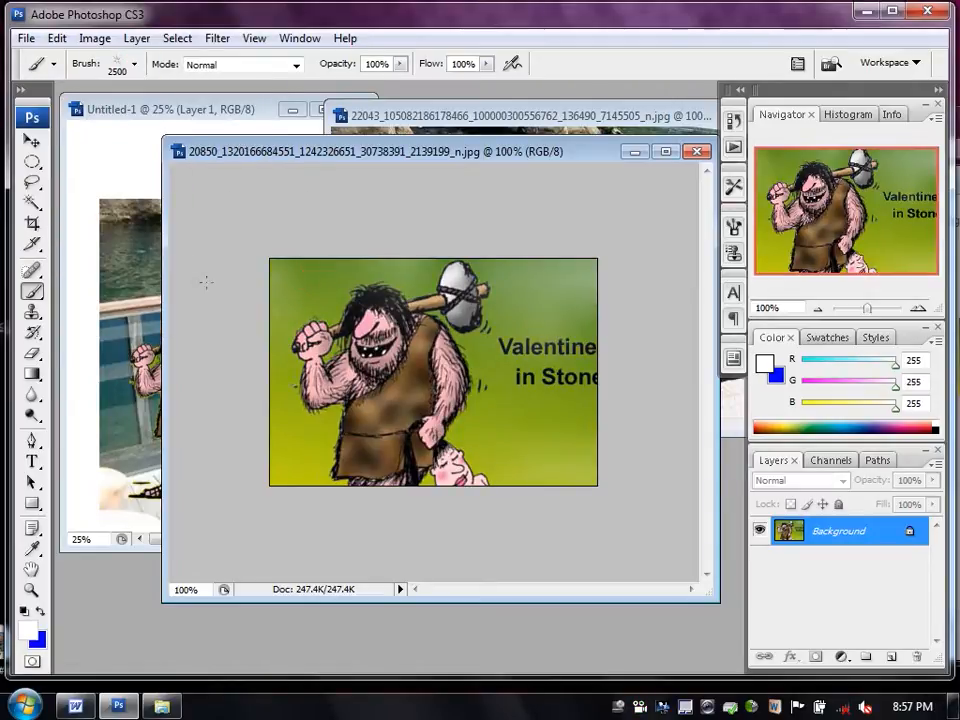
Choose the 19 px brush tip and paint several white strokes across the caveman's face, body, club and raised fist.
click(134, 64)
click(224, 231)
click(155, 272)
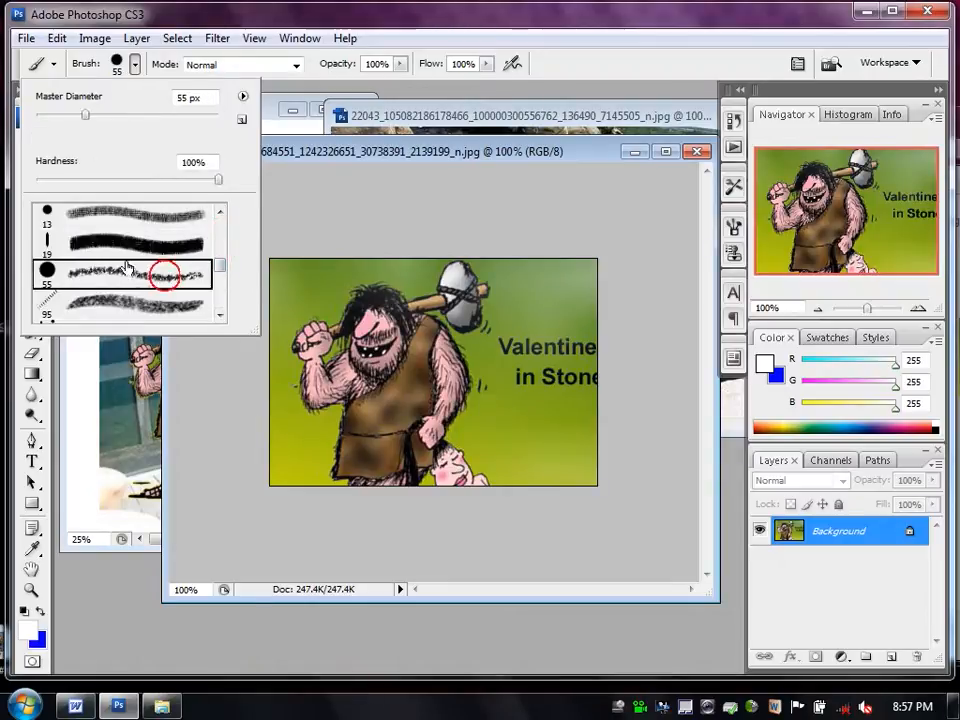
click(136, 228)
click(148, 214)
click(152, 241)
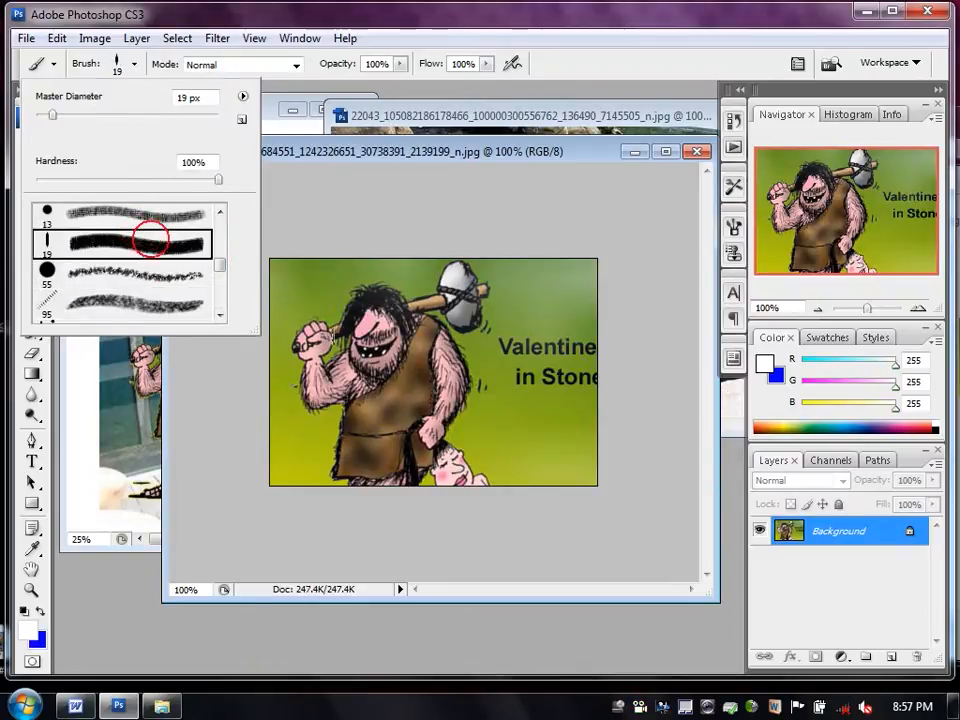
drag(332, 338, 475, 403)
drag(494, 290, 410, 298)
drag(398, 352, 512, 320)
mouse_move(322, 314)
mouse_down()
mouse_move(310, 309)
mouse_move(293, 342)
mouse_up()
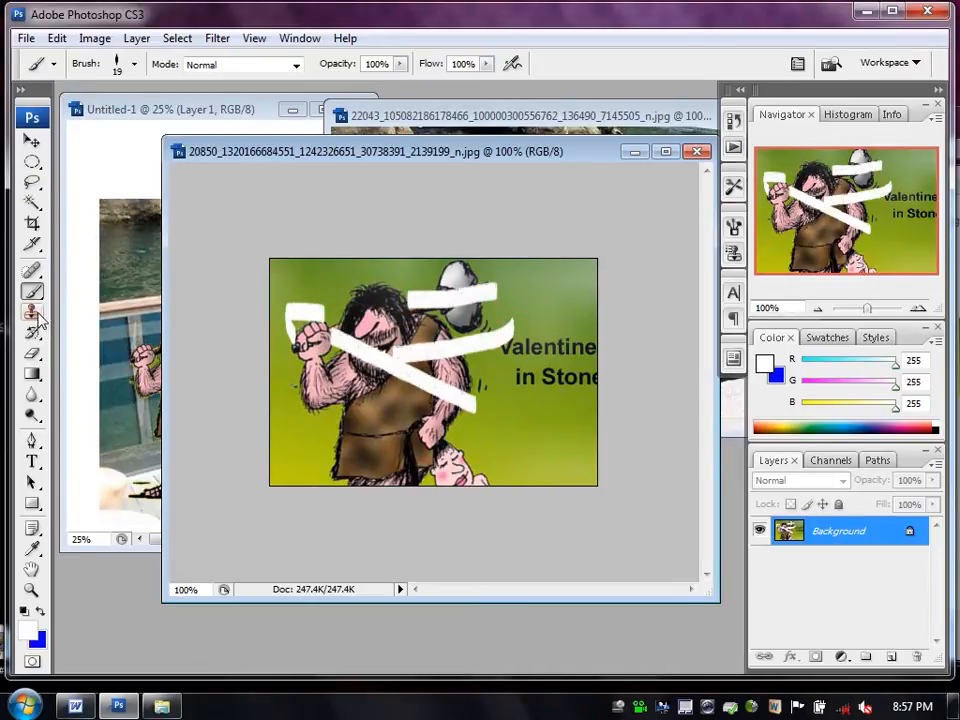
Bring the original railing photo forward in a maximized window, and set the Clone Stamp tool's brush to 29 px.
click(534, 118)
drag(534, 118, 400, 138)
click(33, 312)
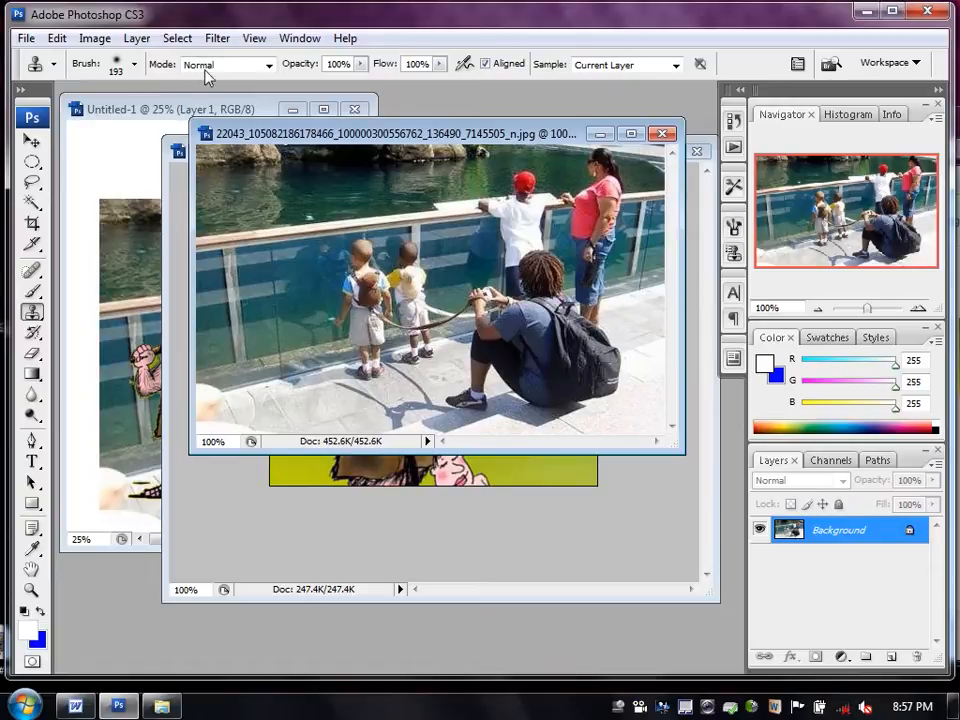
click(134, 64)
drag(171, 116, 61, 116)
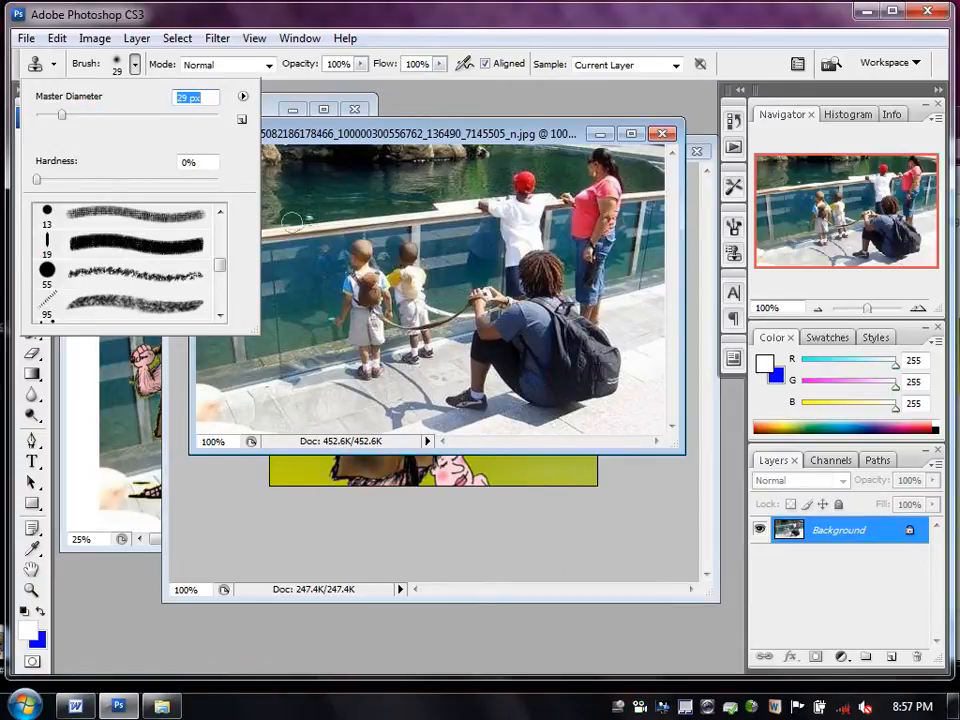
double_click(381, 134)
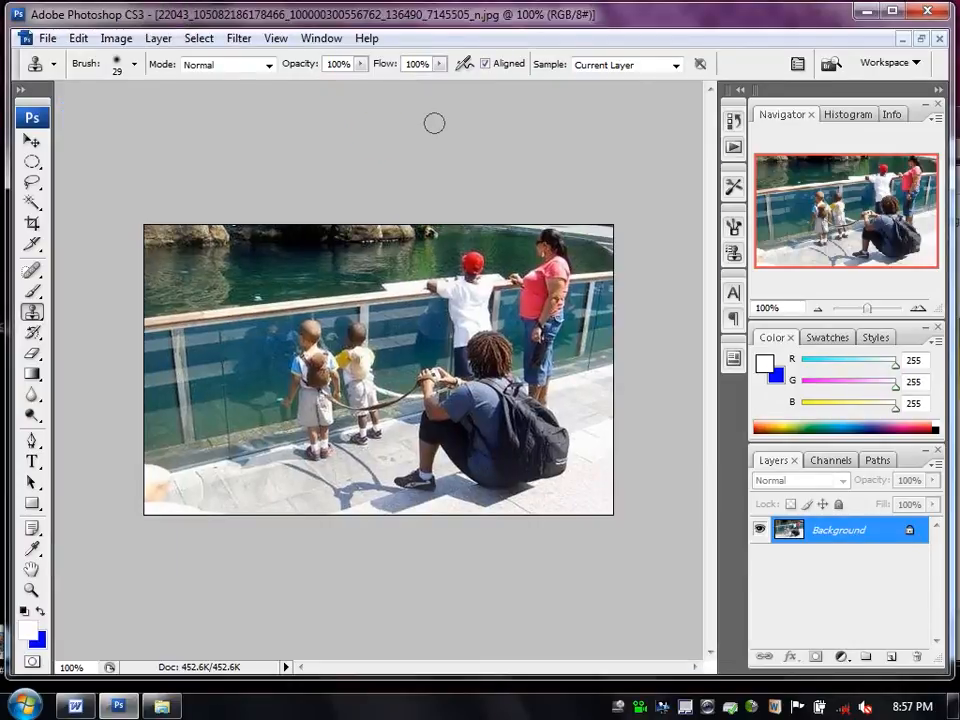
key(ctrl+plus)
key(ctrl+plus)
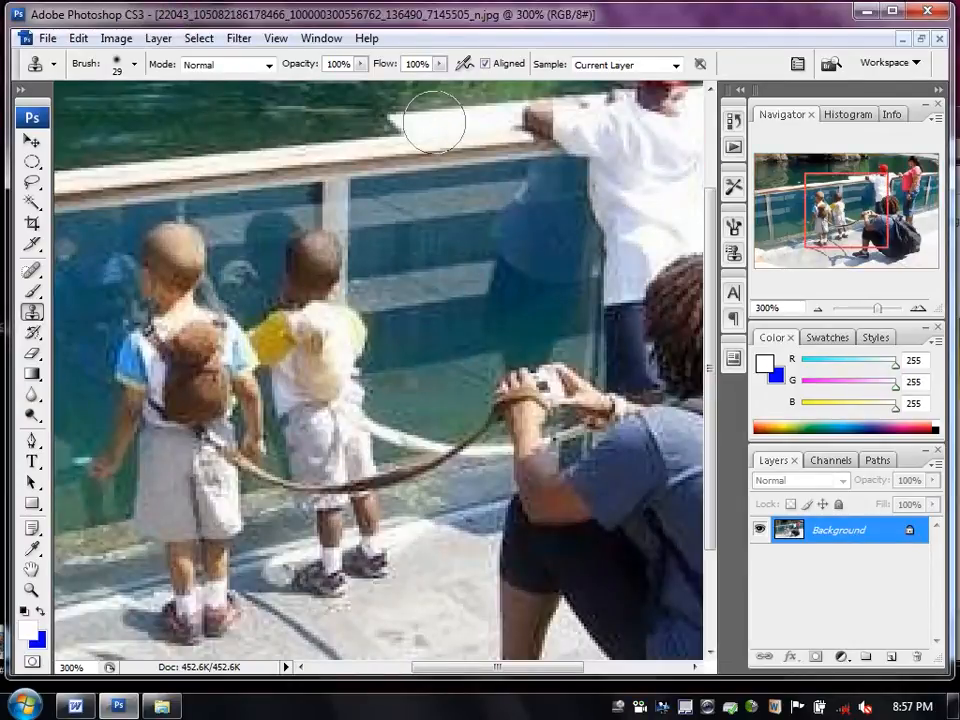
drag(230, 196, 510, 346)
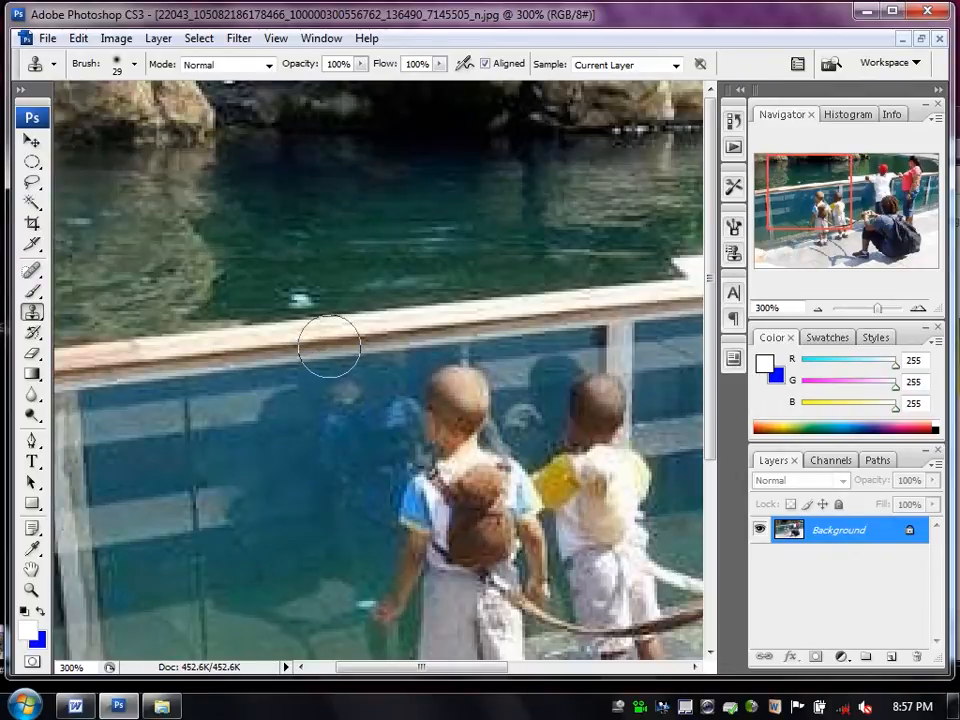
Try cloning nearby water over the small white spot above the railing, and undo the retouch.
click(33, 313)
click(85, 311)
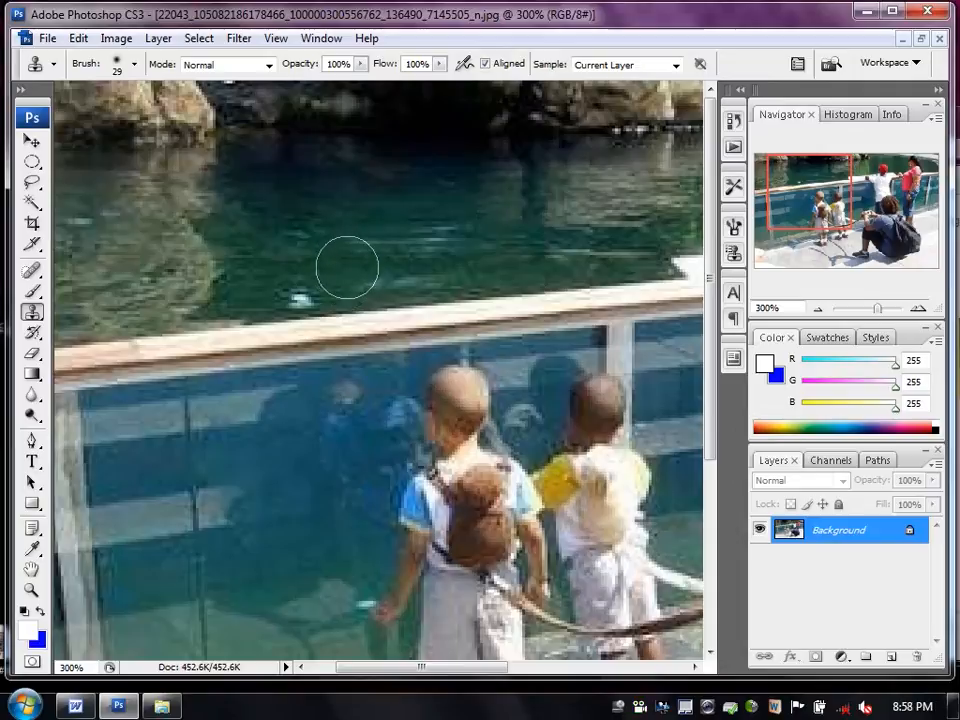
alt+click(345, 267)
click(300, 297)
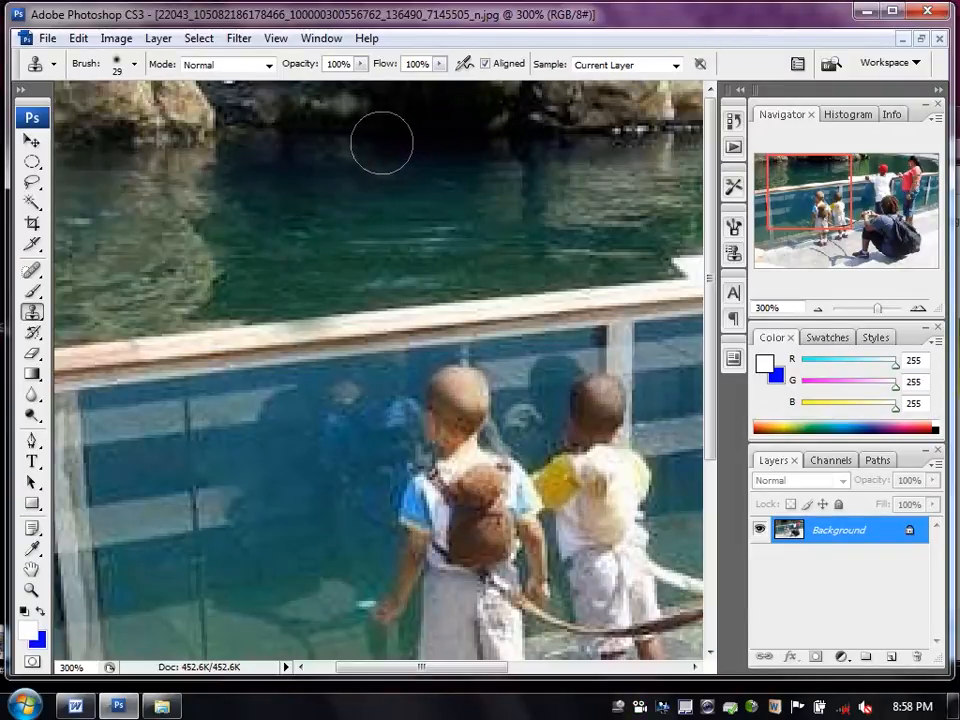
key(ctrl+z)
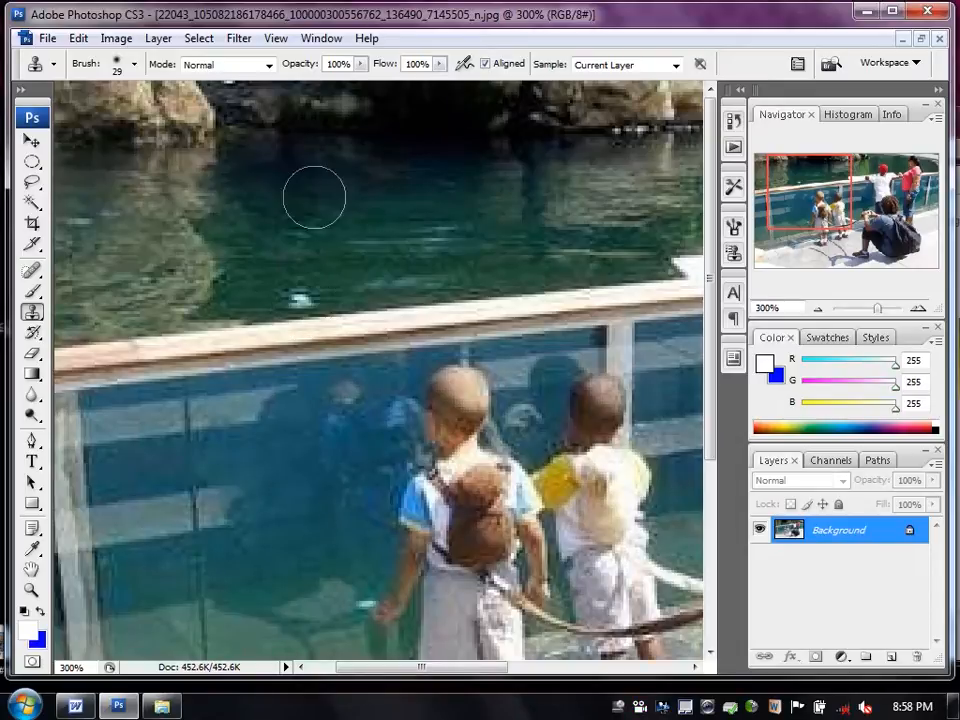
Sample the dark water beyond the railing with the Clone Stamp tool and try stamping it over the small white spot.
click(34, 318)
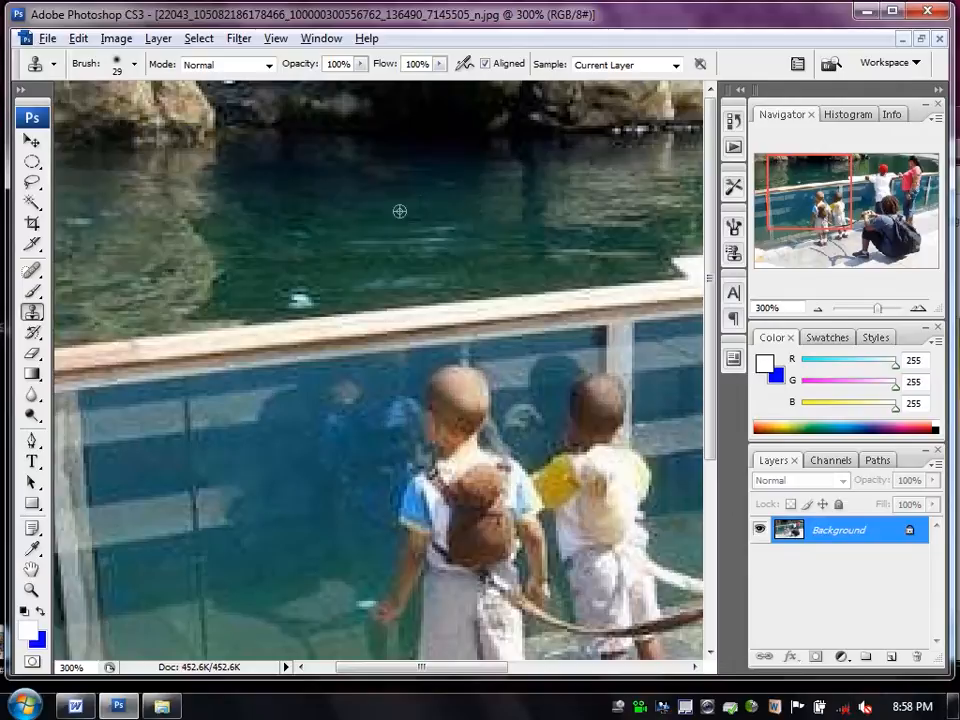
alt+click(345, 238)
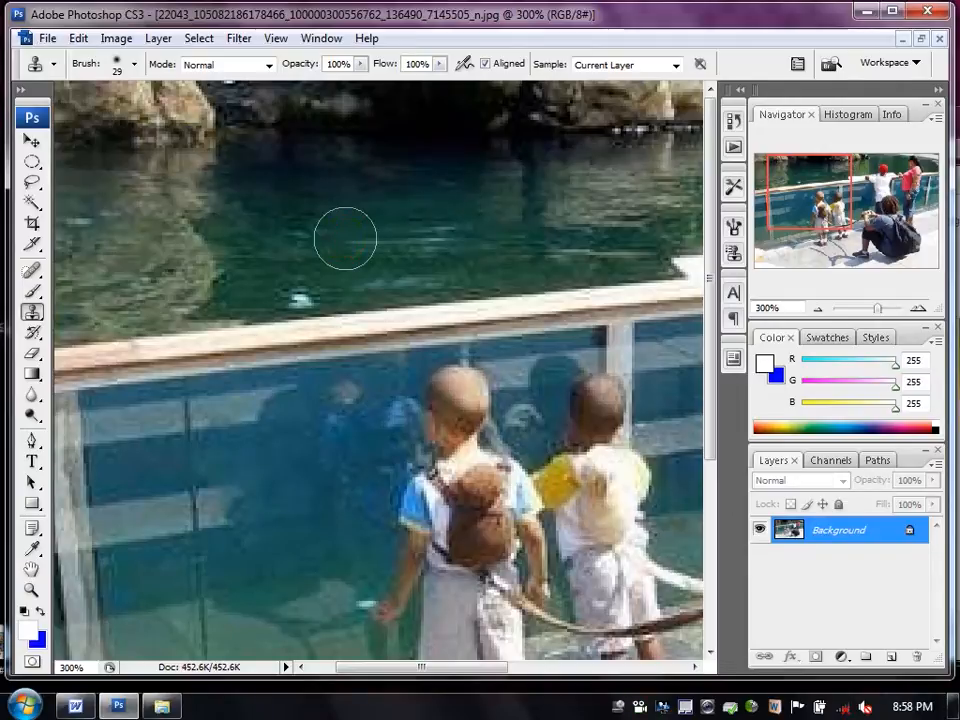
click(302, 295)
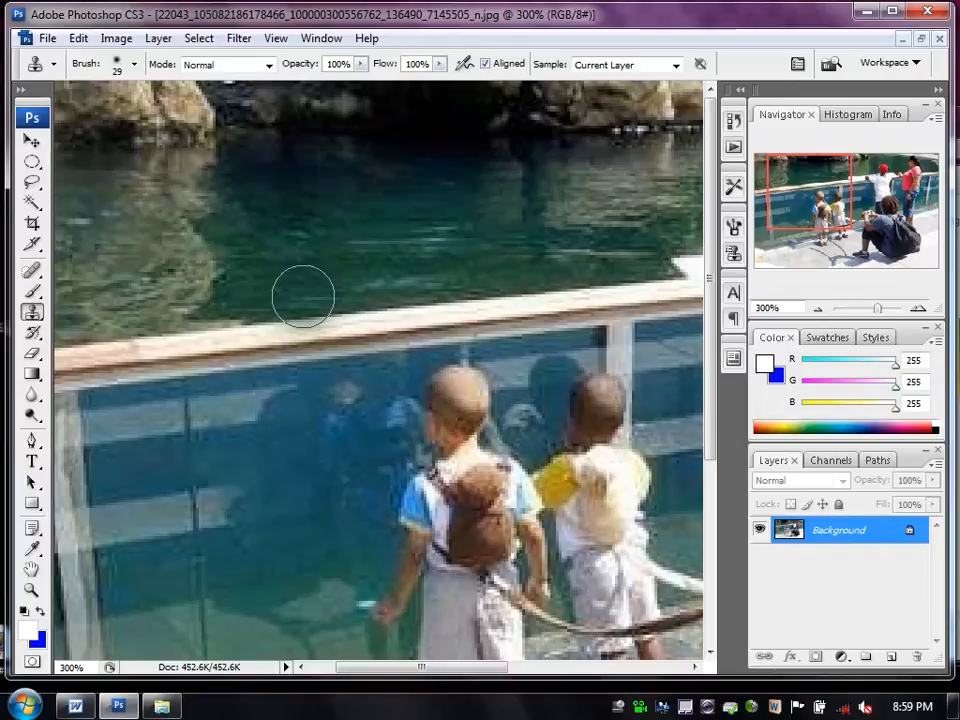
click(302, 297)
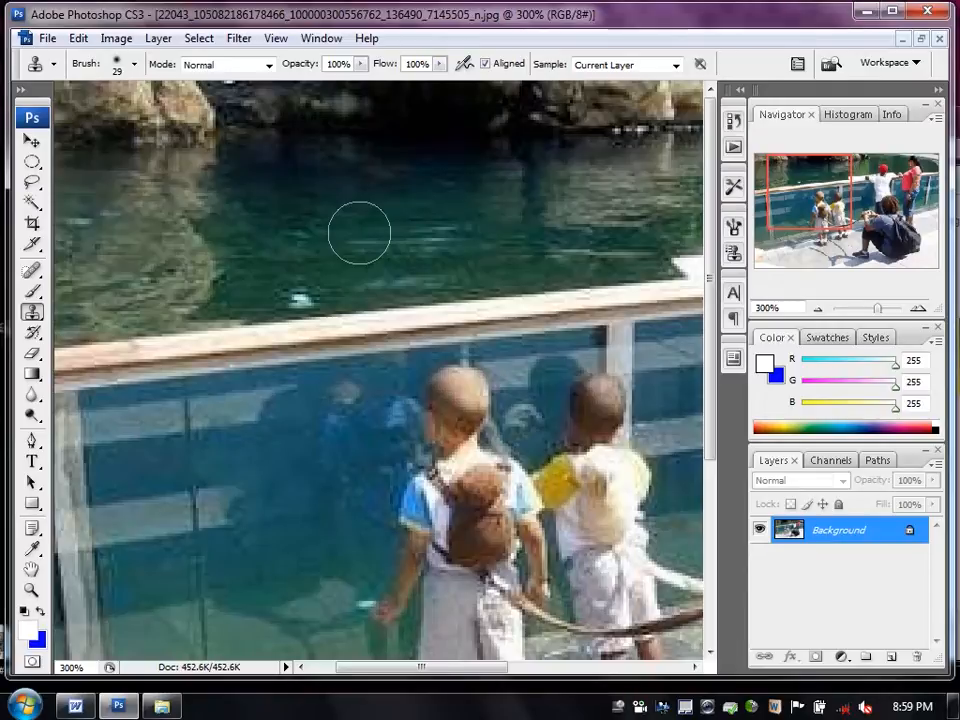
Resample the water up and to the right of the white spot and clone it over the spot to hide it.
alt+click(359, 233)
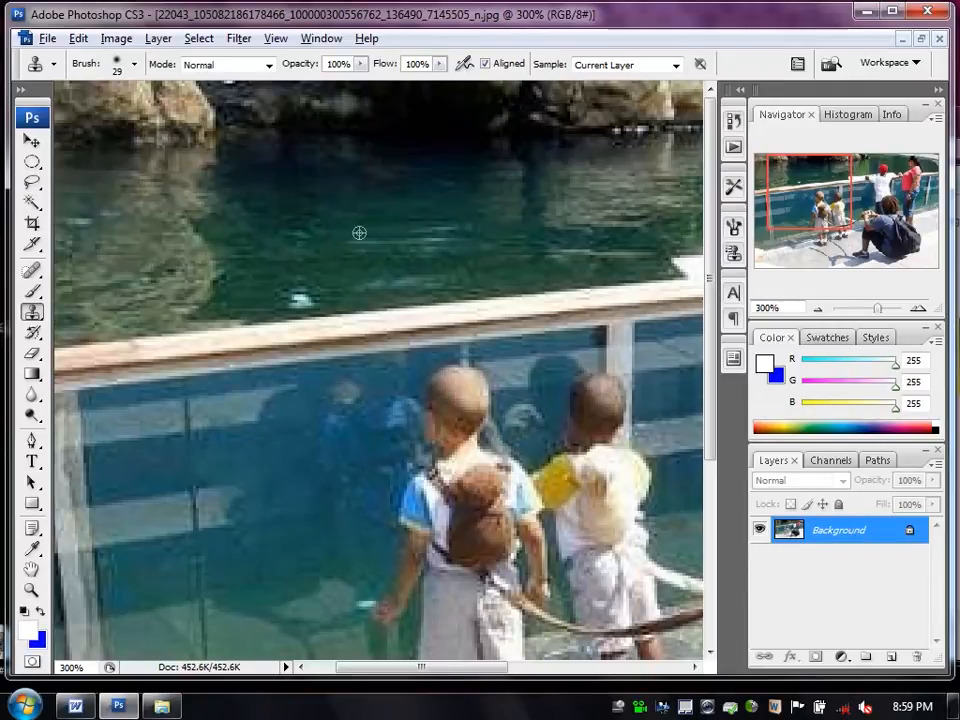
alt+click(359, 233)
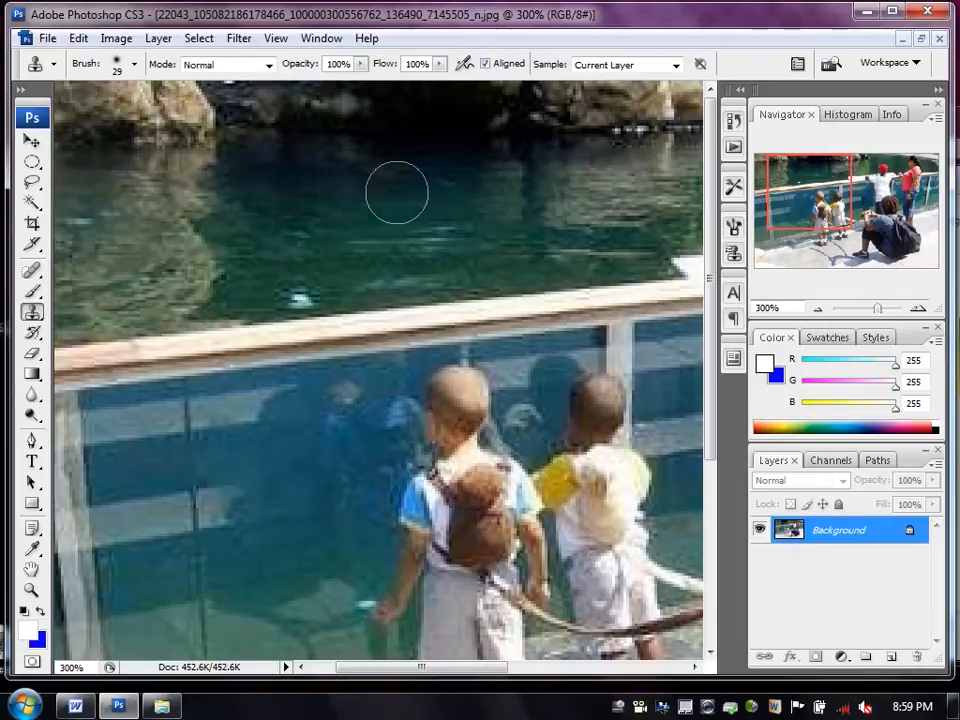
click(302, 300)
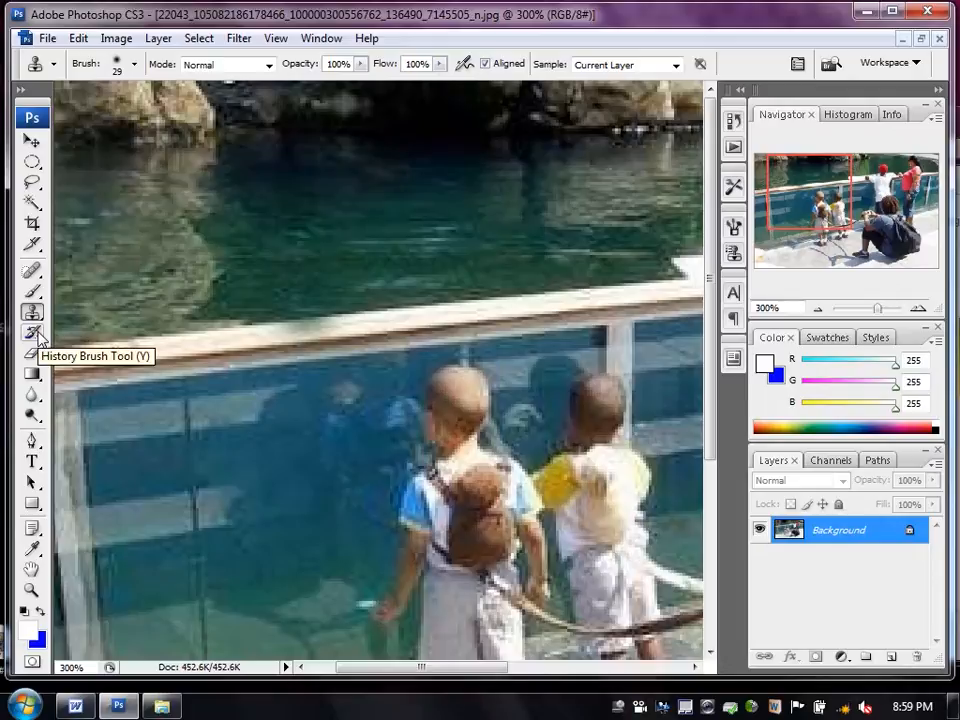
Try erasing the railing photo with the 2500 px Eraser brush, and undo the erasure.
mouse_move(39, 362)
mouse_down()
mouse_move(32, 356)
mouse_move(94, 355)
mouse_up()
click(454, 347)
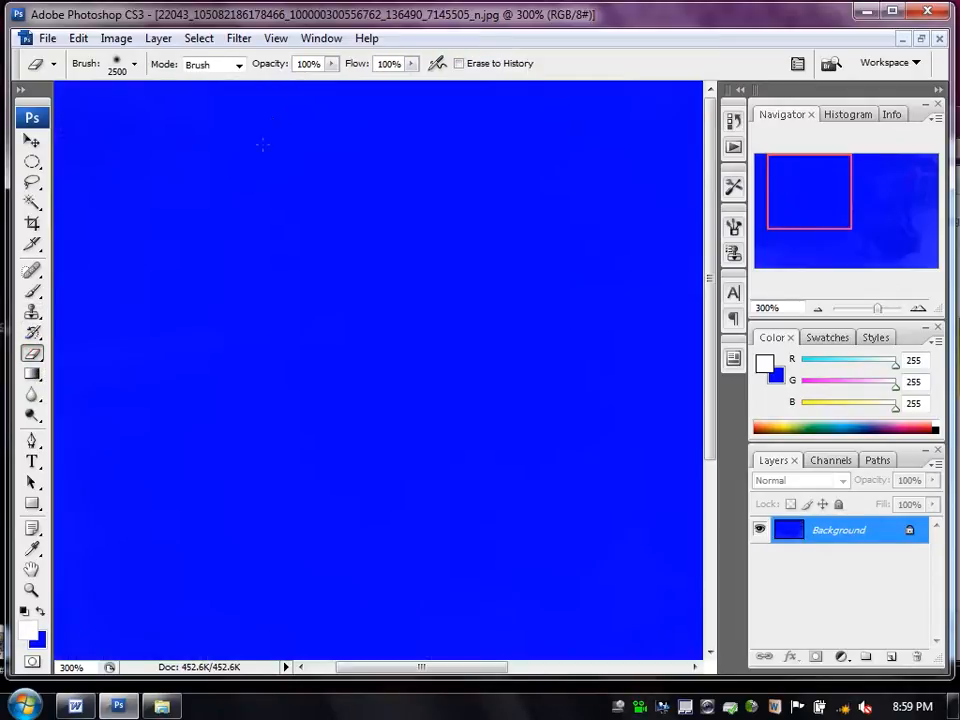
key(ctrl+z)
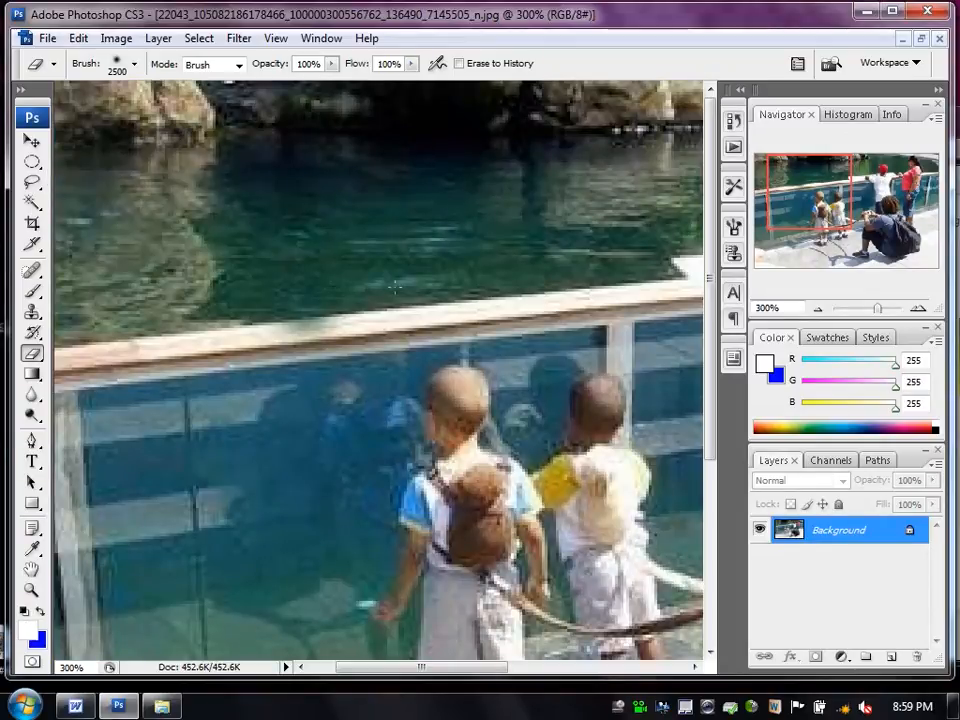
Fit the railing photo to the screen, restore its window to a floating size, and bring the Untitled-1 composition forward.
key(ctrl+0)
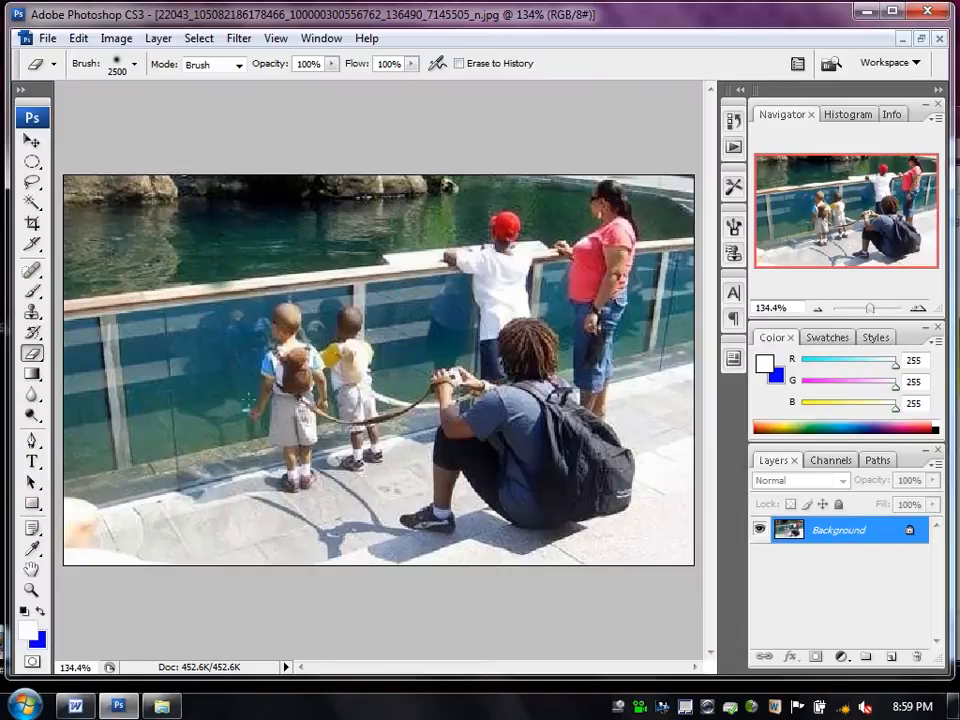
click(34, 355)
click(921, 38)
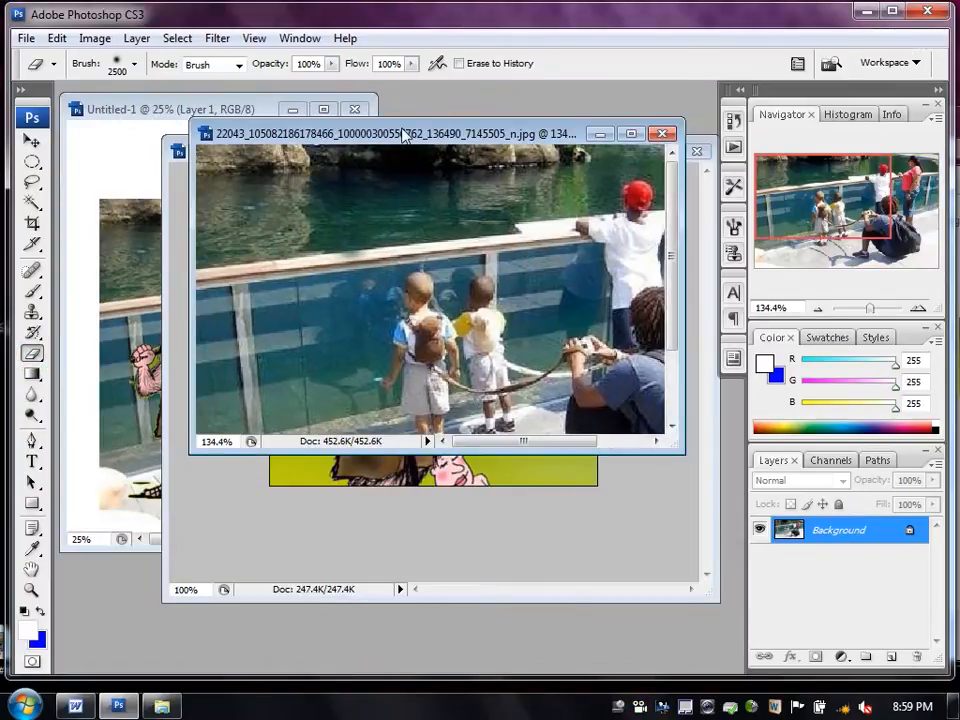
drag(403, 135, 491, 184)
click(240, 112)
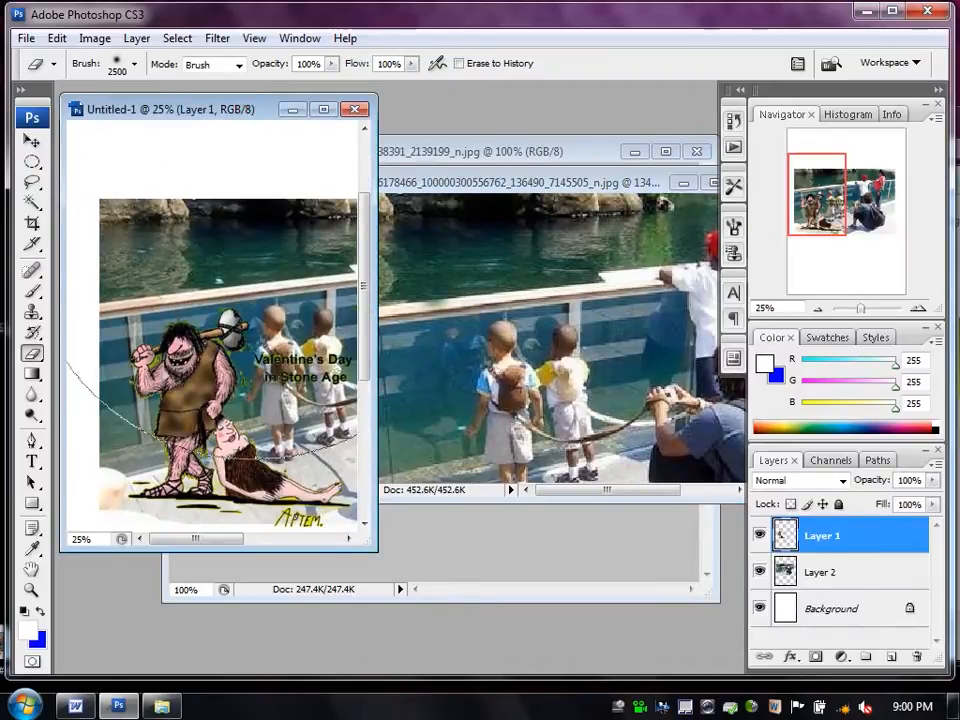
Set the Eraser's brush diameter to 131 px and make Layer 2, the railing photo, the active layer.
click(134, 63)
click(141, 115)
click(267, 112)
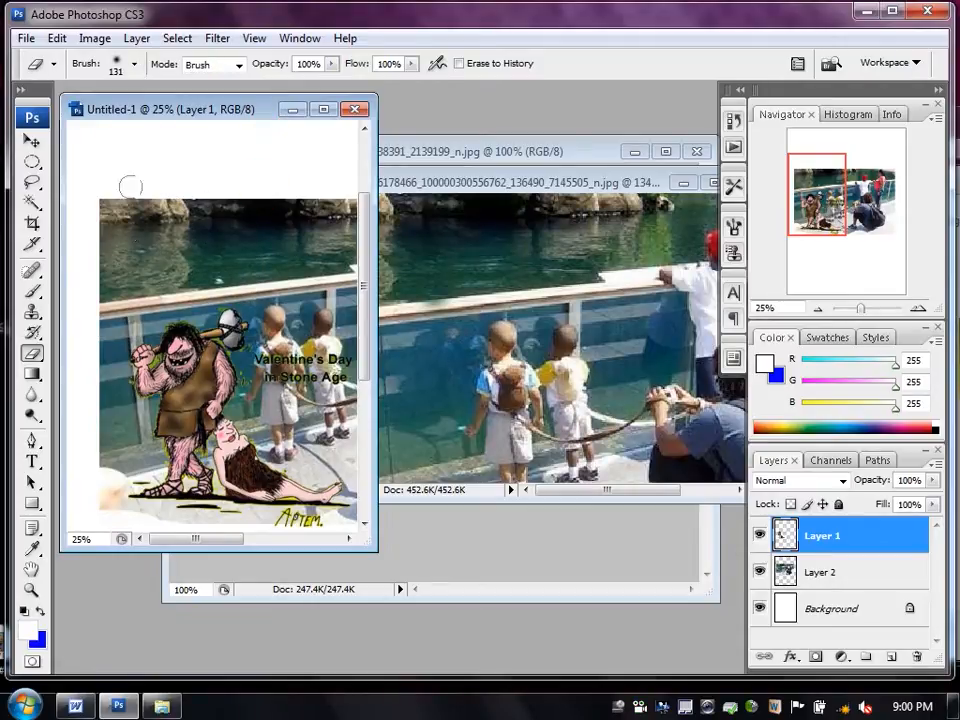
click(32, 140)
right_click(241, 228)
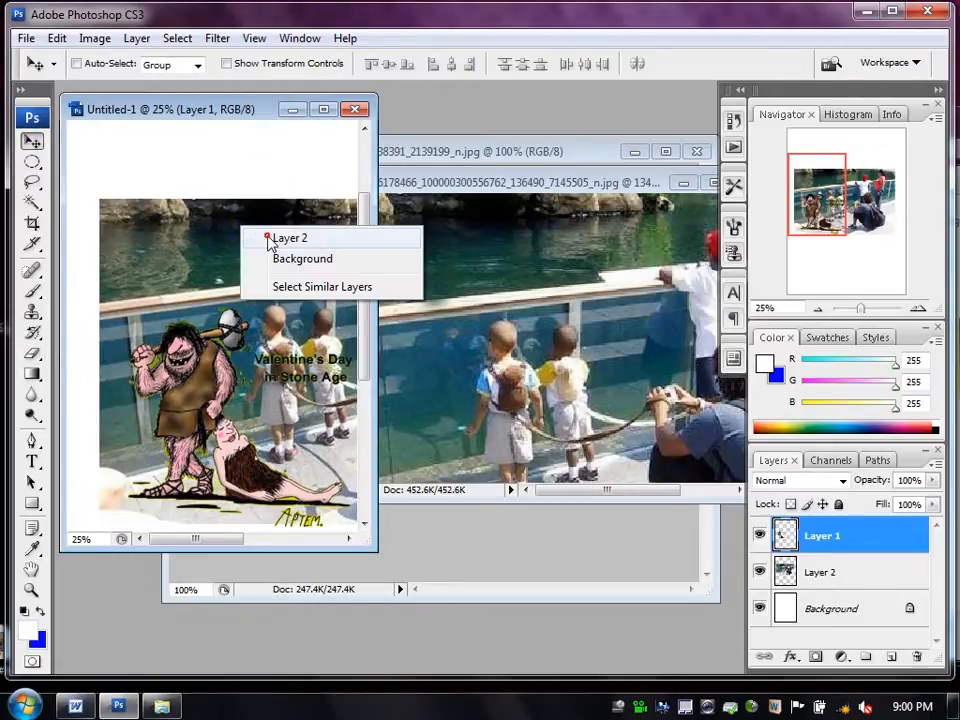
click(289, 238)
Erase several strokes and dabs on Layer 2 across the water, the railing, the two children's heads and beside the caveman.
click(32, 353)
mouse_move(233, 192)
mouse_down()
mouse_move(202, 233)
mouse_move(88, 259)
mouse_up()
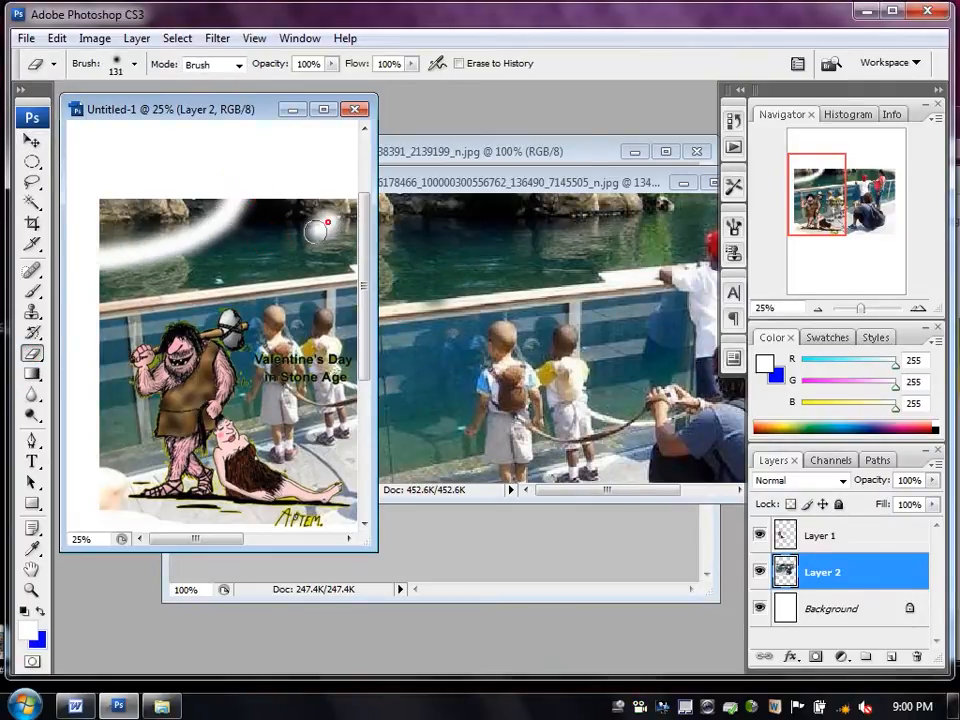
drag(316, 231, 236, 268)
drag(165, 322, 238, 301)
click(274, 322)
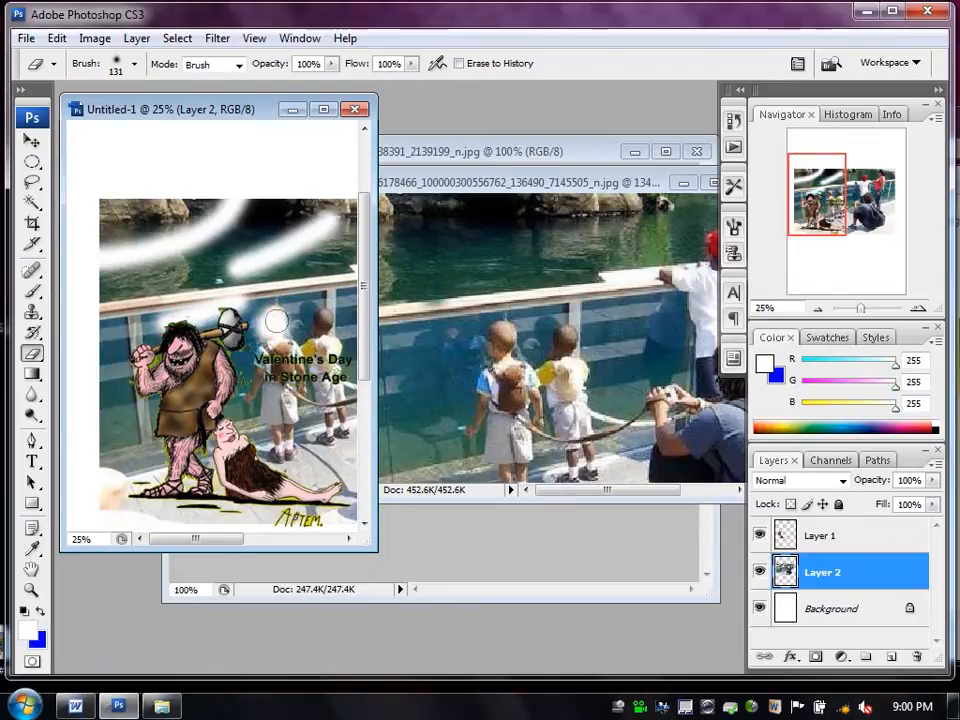
click(320, 320)
click(120, 424)
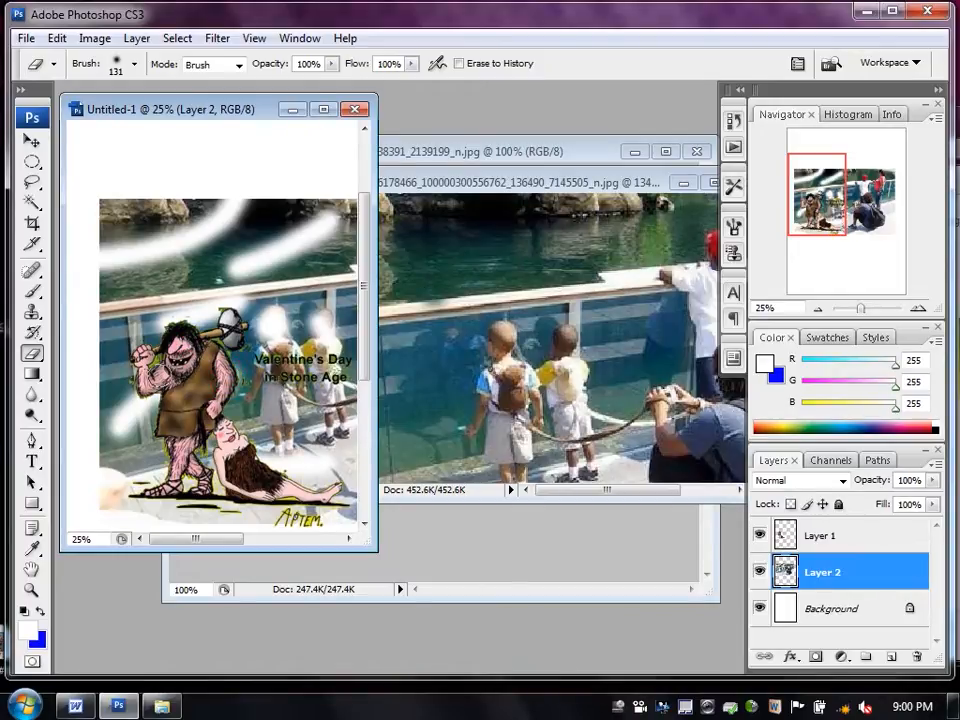
Fill Layer 2 with a diagonal white-to-blue linear gradient, and replace it with a diagonal copper-coloured gradient.
click(33, 374)
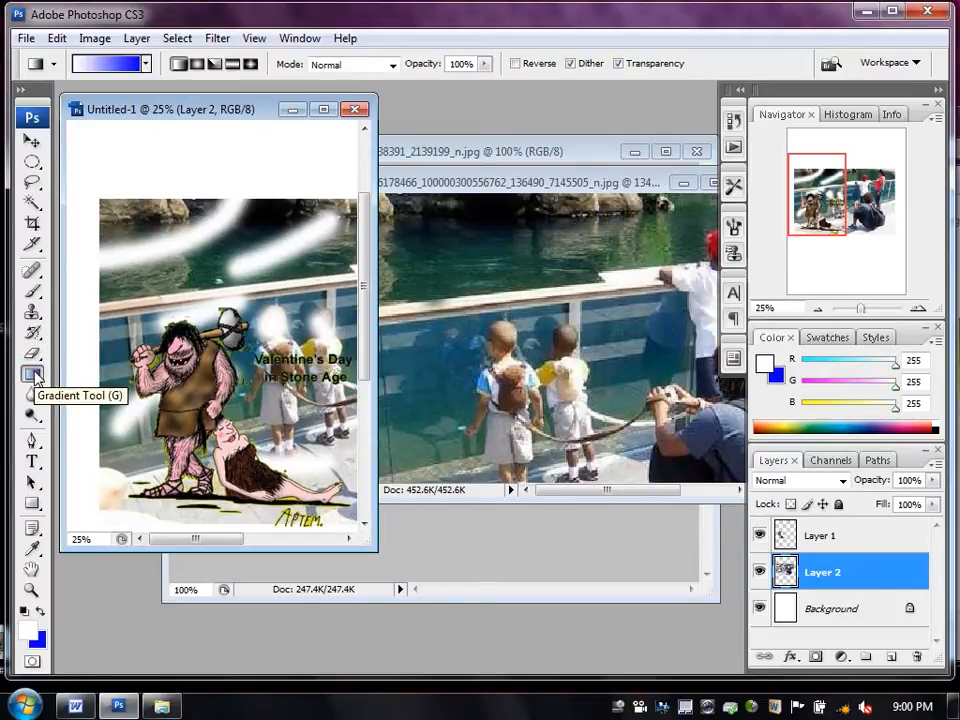
drag(112, 193, 260, 268)
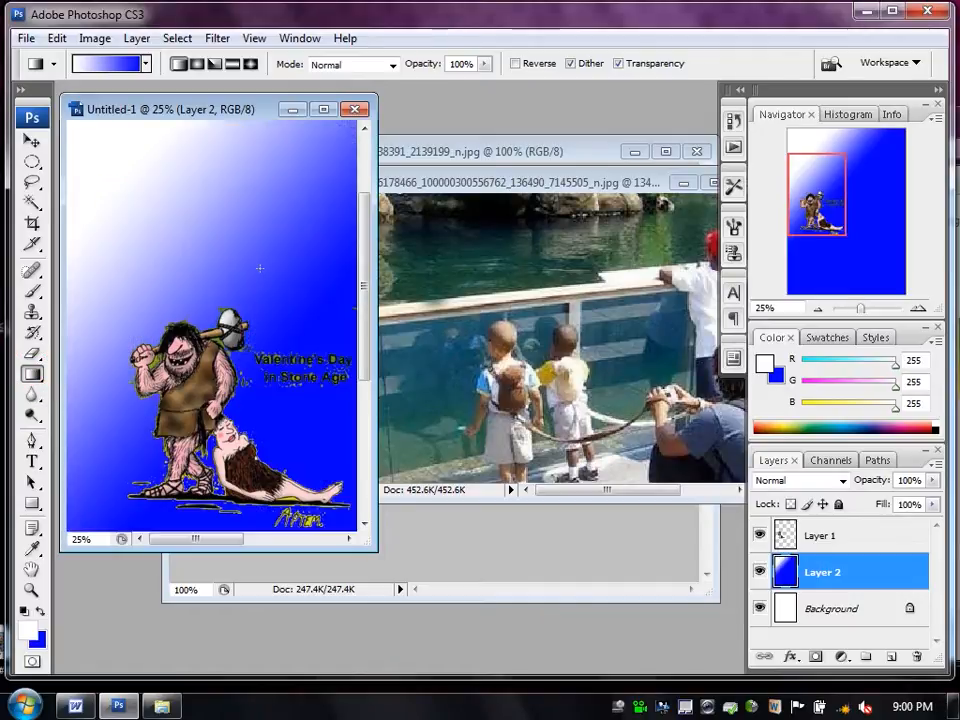
drag(240, 109, 394, 125)
click(147, 65)
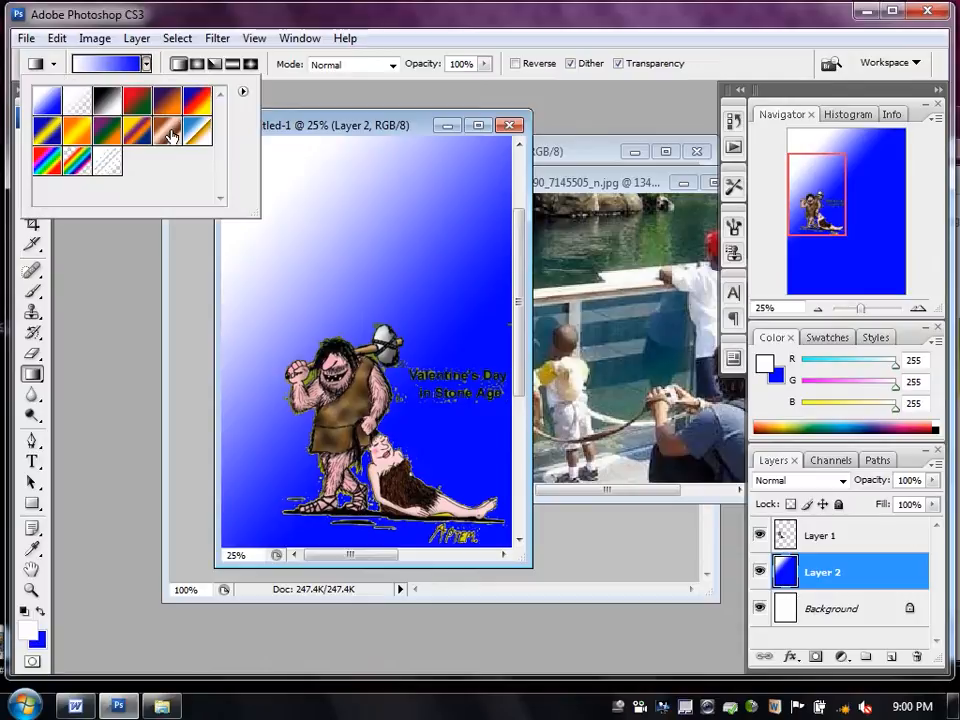
click(130, 102)
drag(314, 212, 416, 383)
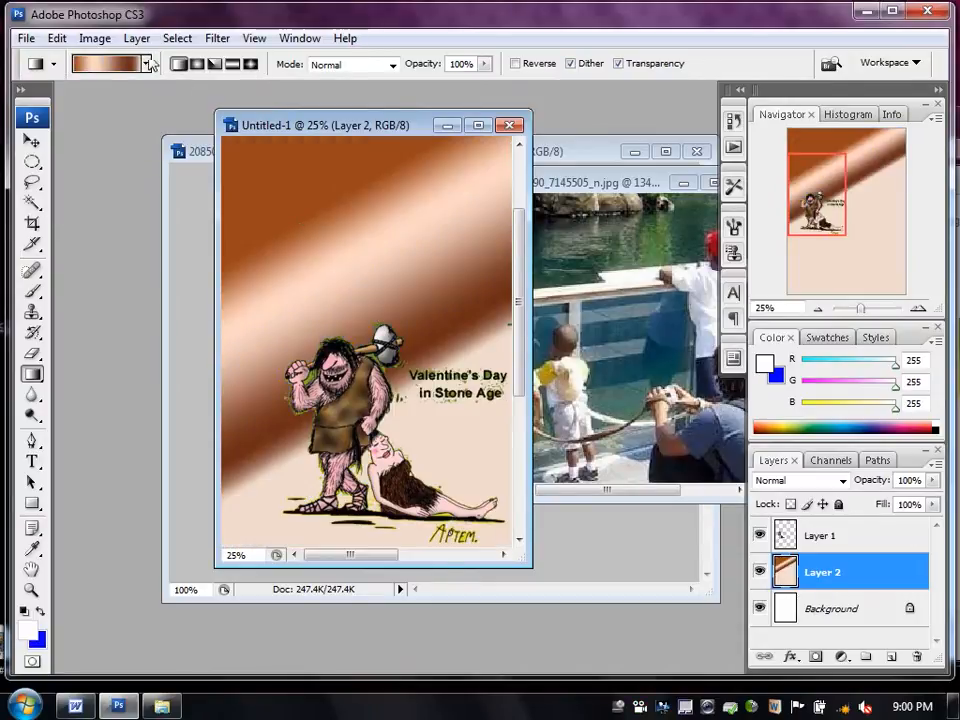
Choose the orange-yellow-orange gradient preset and fill Layer 2 with it diagonally as a linear gradient.
click(147, 65)
click(84, 130)
drag(283, 248, 420, 439)
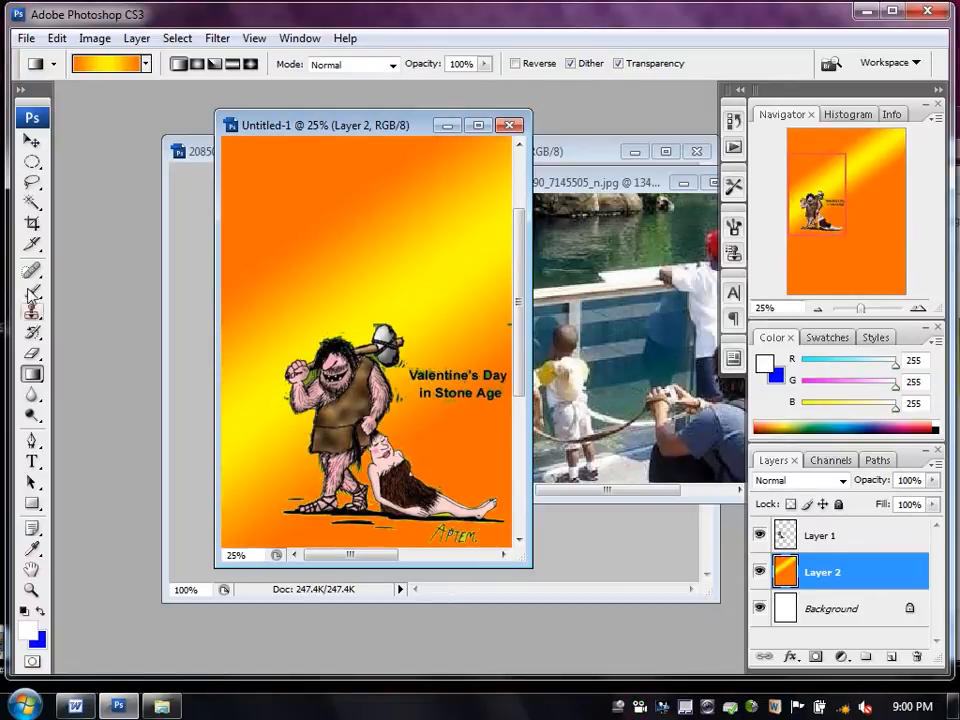
Fill Layer 2 with a radial orange and yellow gradient centred above the caveman.
click(197, 64)
drag(317, 250, 421, 427)
drag(348, 280, 424, 440)
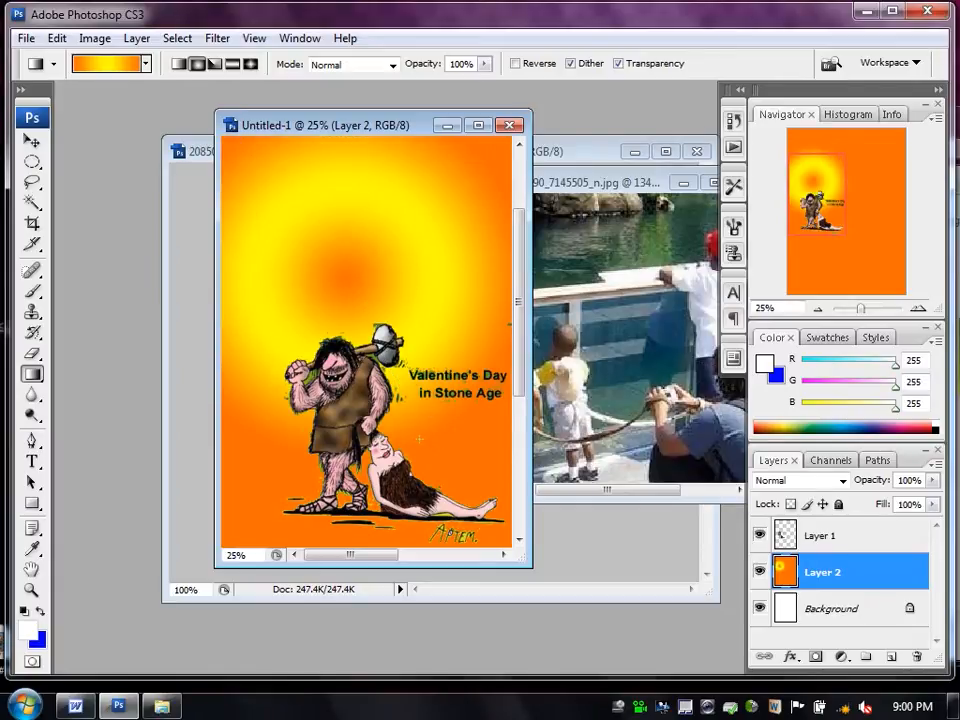
Try the angle and reflected gradient styles on Layer 2 with the orange and yellow colours.
click(214, 64)
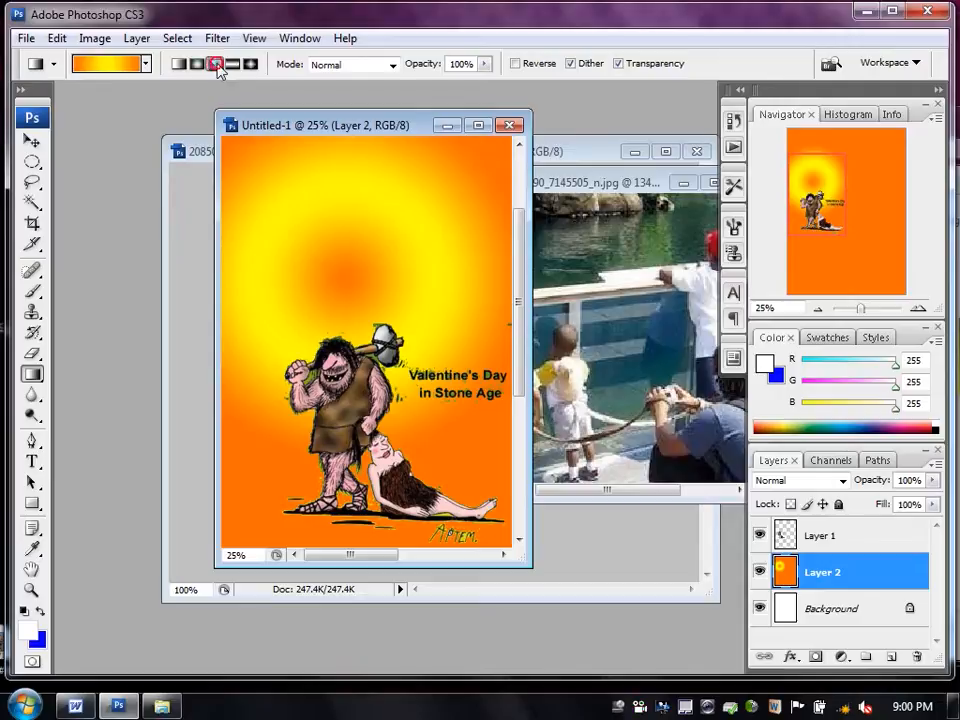
drag(319, 224, 238, 166)
drag(363, 318, 422, 422)
click(232, 64)
drag(291, 246, 341, 306)
Fill Layer 2 with a diamond-style orange and yellow gradient, placing a small yellow diamond above the caveman.
click(250, 64)
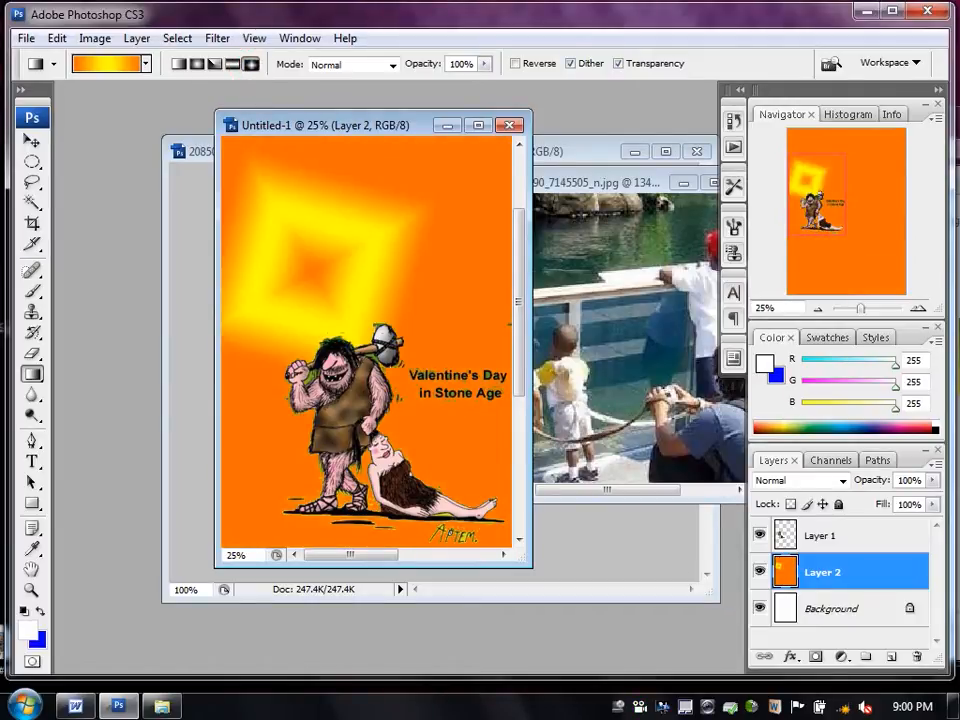
drag(378, 243, 390, 255)
drag(306, 206, 348, 350)
Choose the Smudge tool with an 813 px brush and smear the yellow diamond toward the right on Layer 2.
click(33, 397)
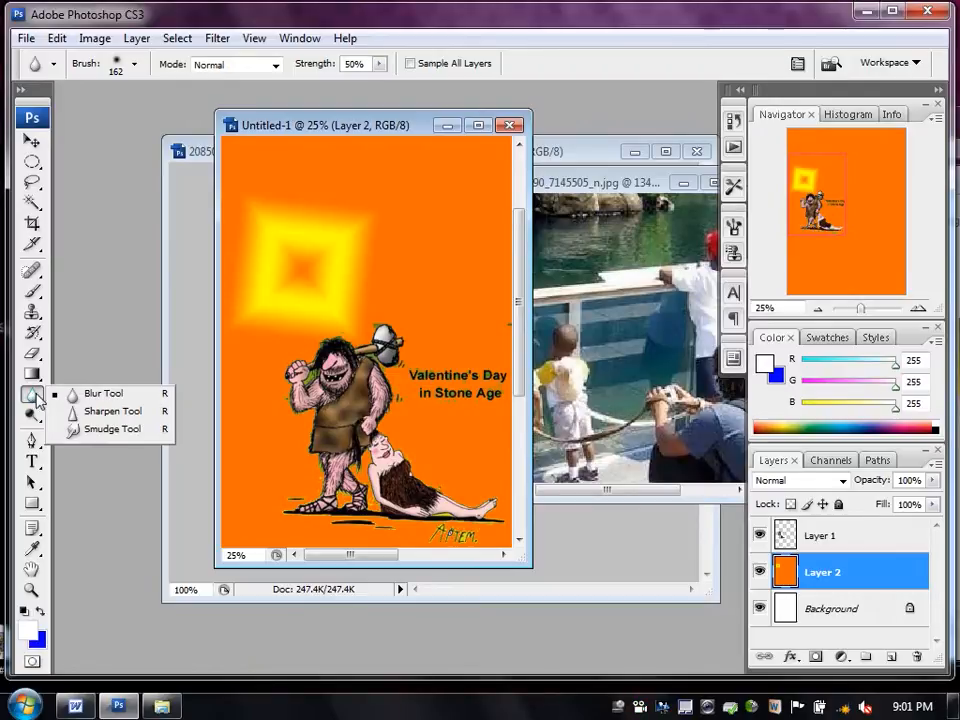
click(104, 429)
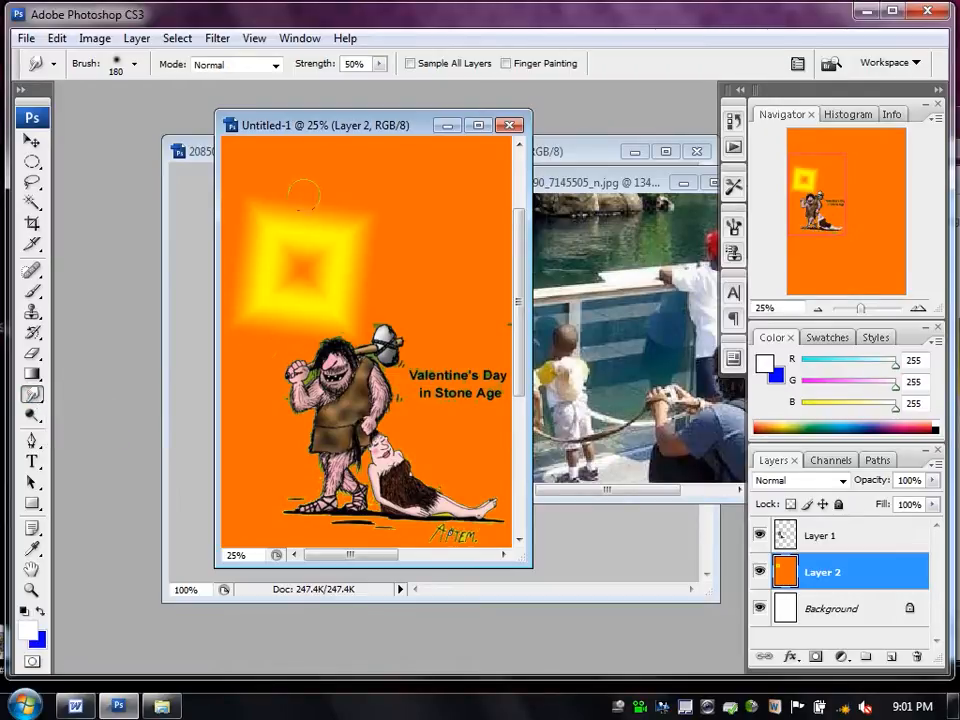
click(134, 63)
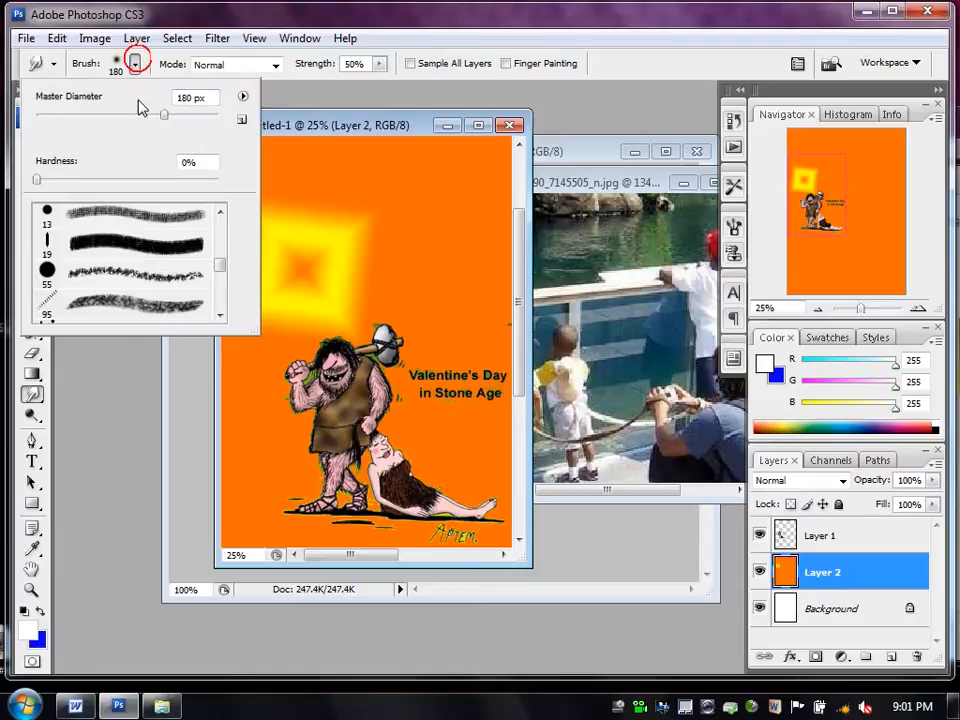
drag(166, 116, 206, 115)
click(324, 260)
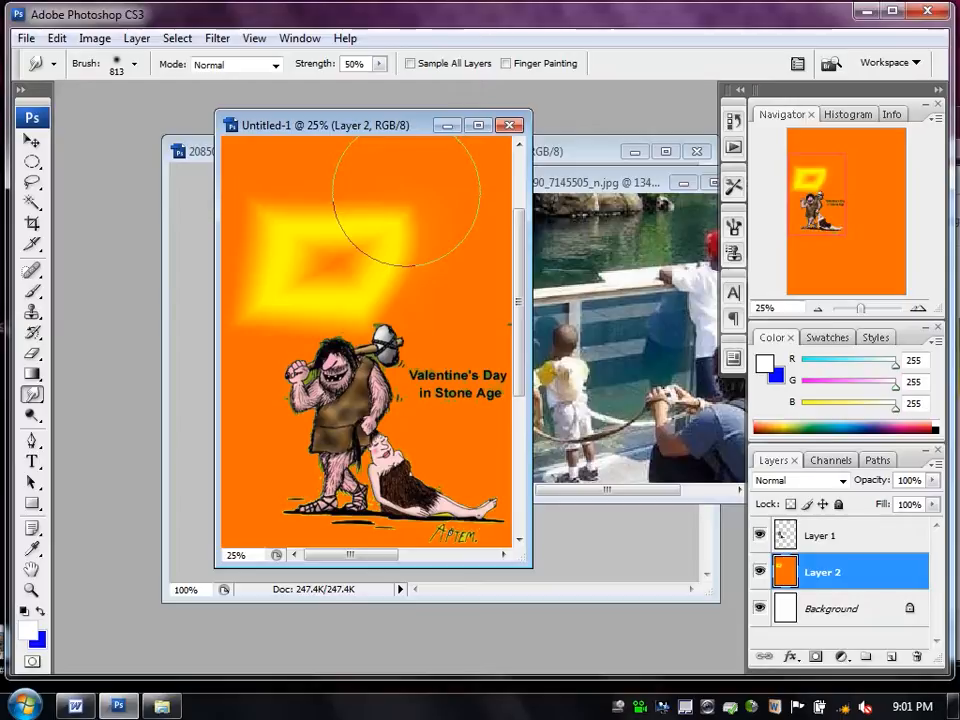
Maximize the Untitled-1 window and examine the caveman cartoon closely at 100% magnification.
click(32, 141)
click(478, 125)
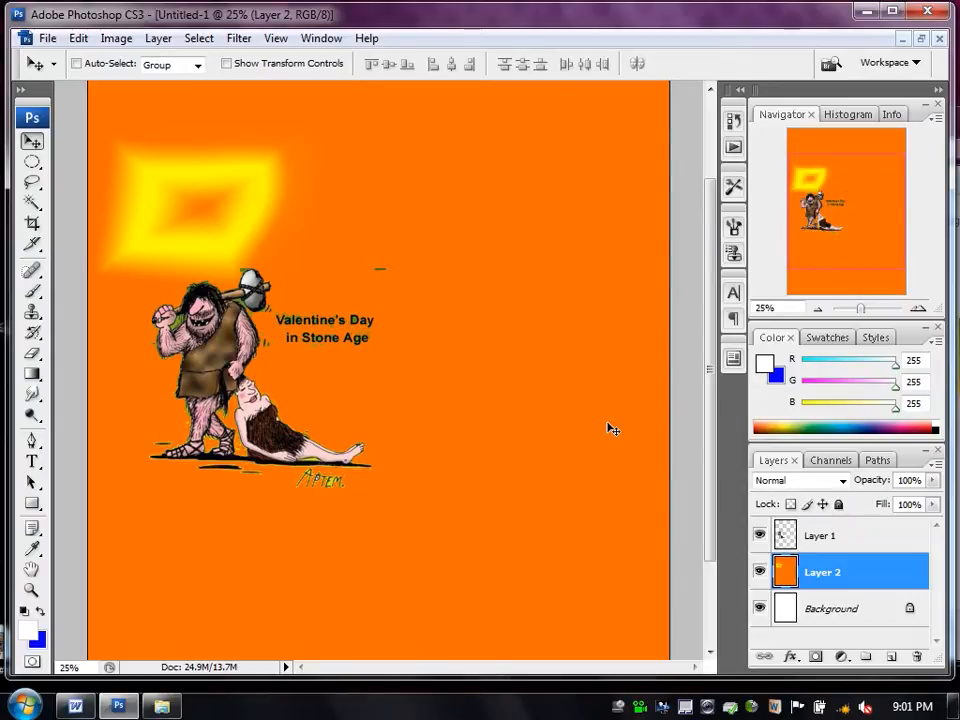
key(ctrl+plus)
key(ctrl+plus)
key(ctrl+plus)
key(ctrl+minus)
key(ctrl+minus)
key(ctrl+minus)
key(ctrl+minus)
key(ctrl+plus)
key(ctrl+plus)
key(ctrl+plus)
key(ctrl+plus)
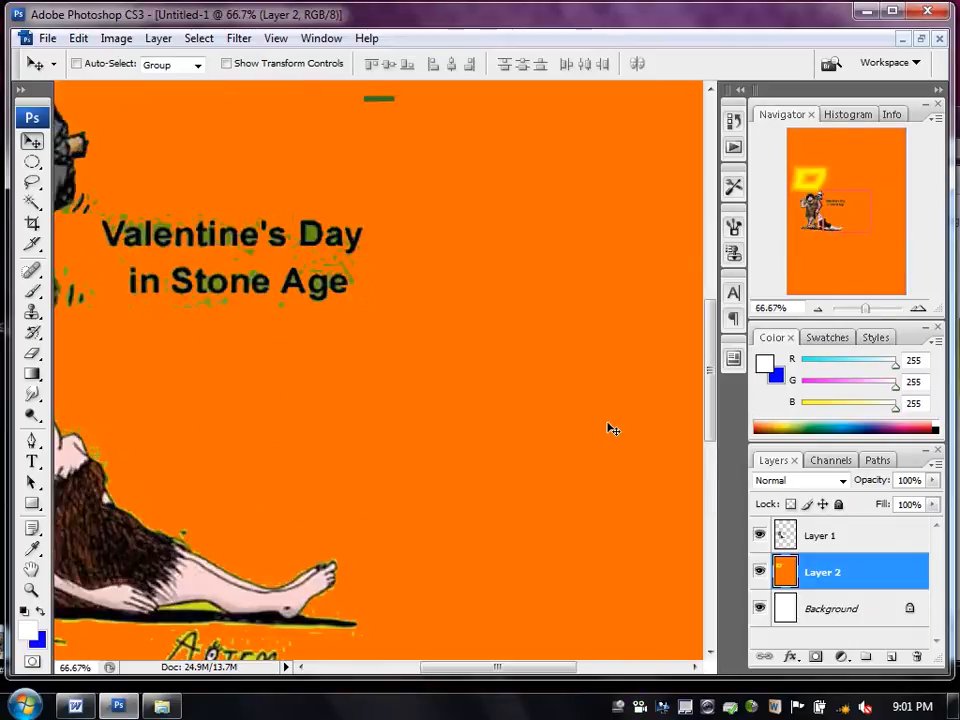
key(ctrl+plus)
key(ctrl+minus)
key(ctrl+minus)
key(ctrl+minus)
key(ctrl+plus)
key(ctrl+plus)
key(ctrl+plus)
drag(493, 668, 422, 604)
Make Layer 1 active and move the caveman cartoon a little down and to the right.
right_click(365, 189)
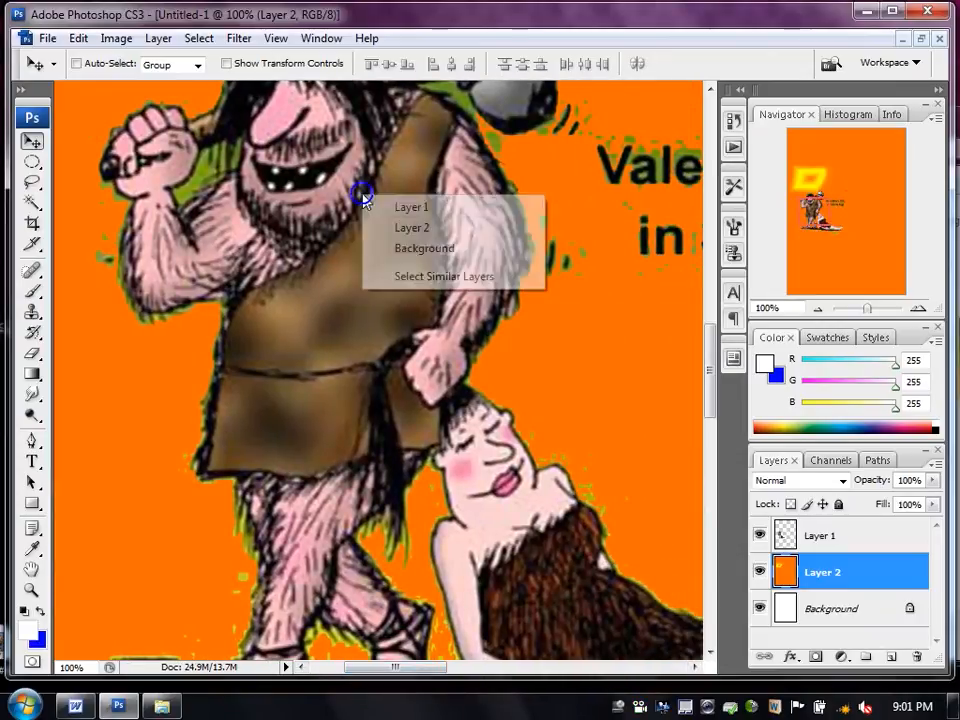
click(379, 209)
drag(355, 180, 377, 274)
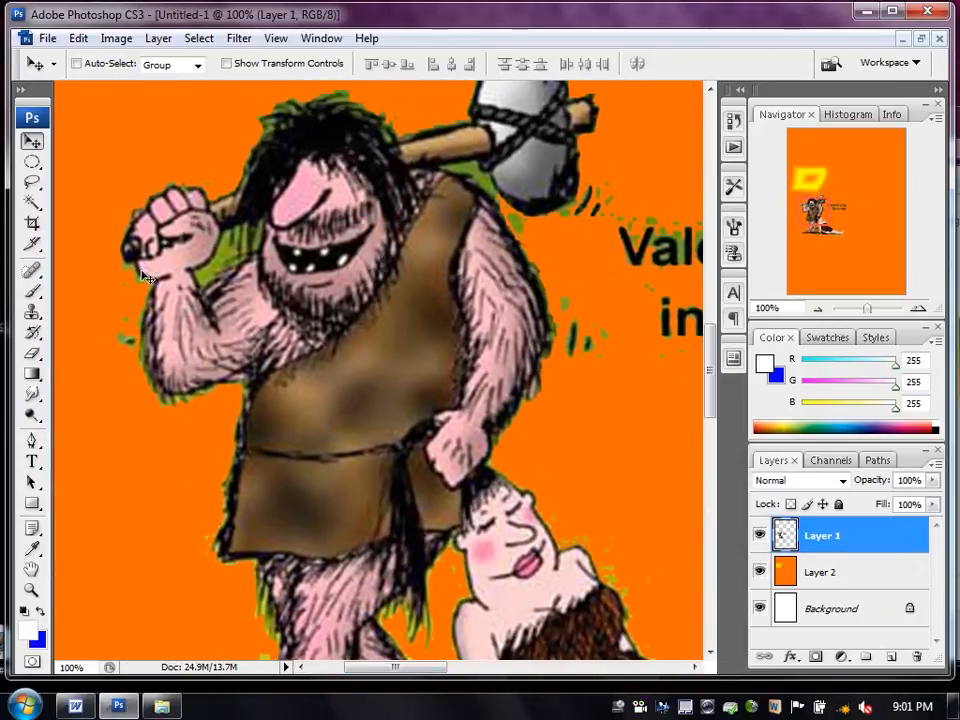
Smear the caveman's mouth, the axe head and the woman's face on Layer 1 using a 110 px Smudge brush.
click(33, 393)
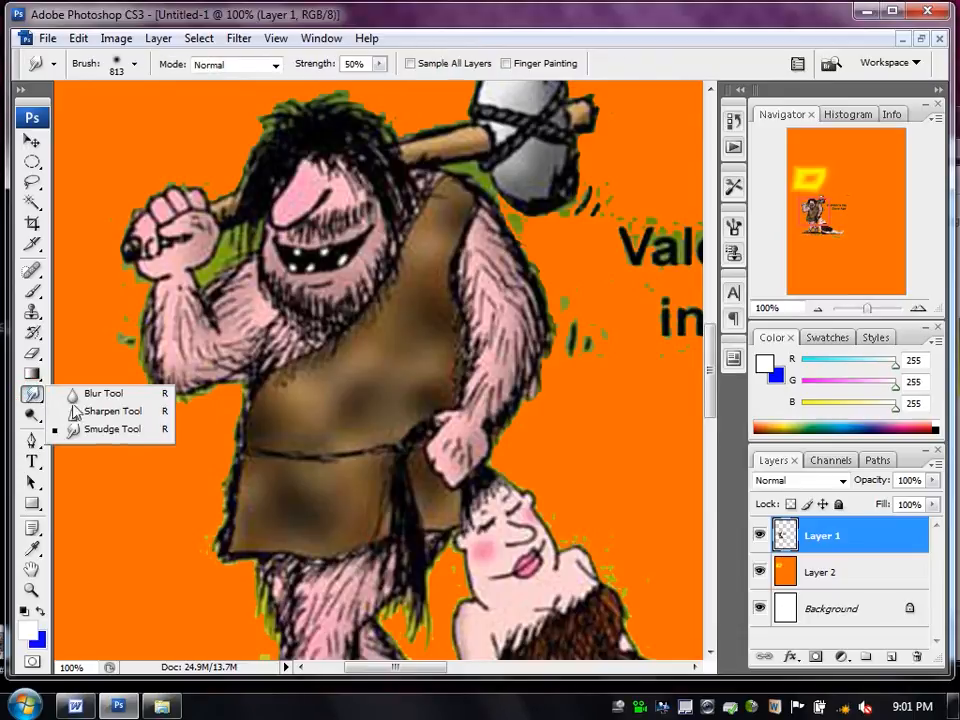
click(90, 429)
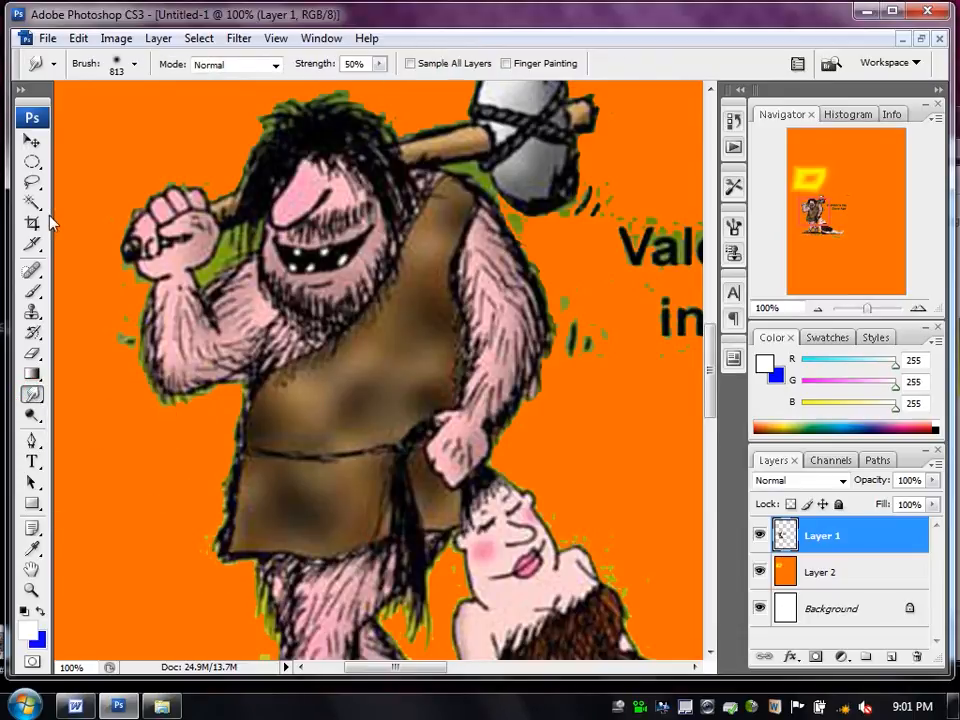
click(134, 63)
drag(110, 118, 131, 116)
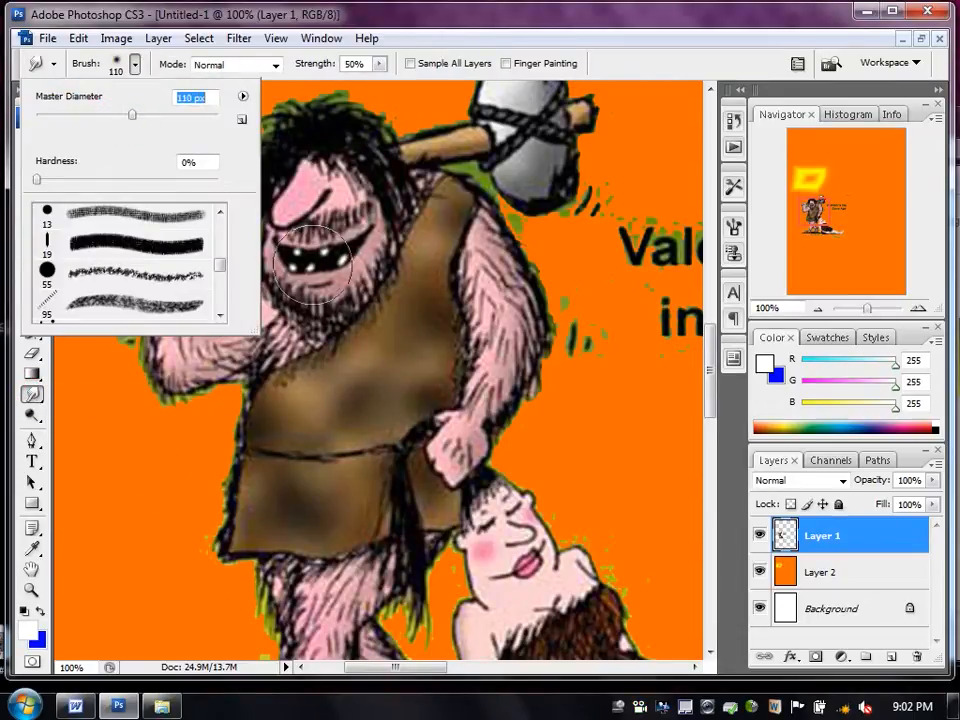
mouse_move(331, 282)
mouse_down()
mouse_move(322, 345)
mouse_move(299, 290)
mouse_move(293, 326)
mouse_move(311, 293)
mouse_move(311, 328)
mouse_up()
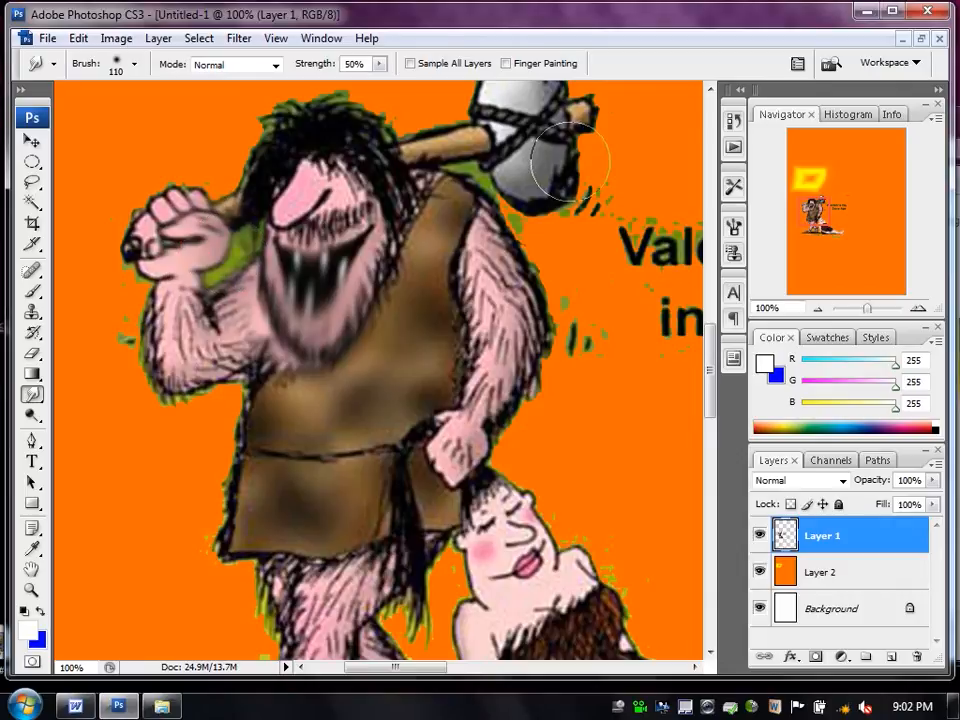
drag(543, 203, 540, 208)
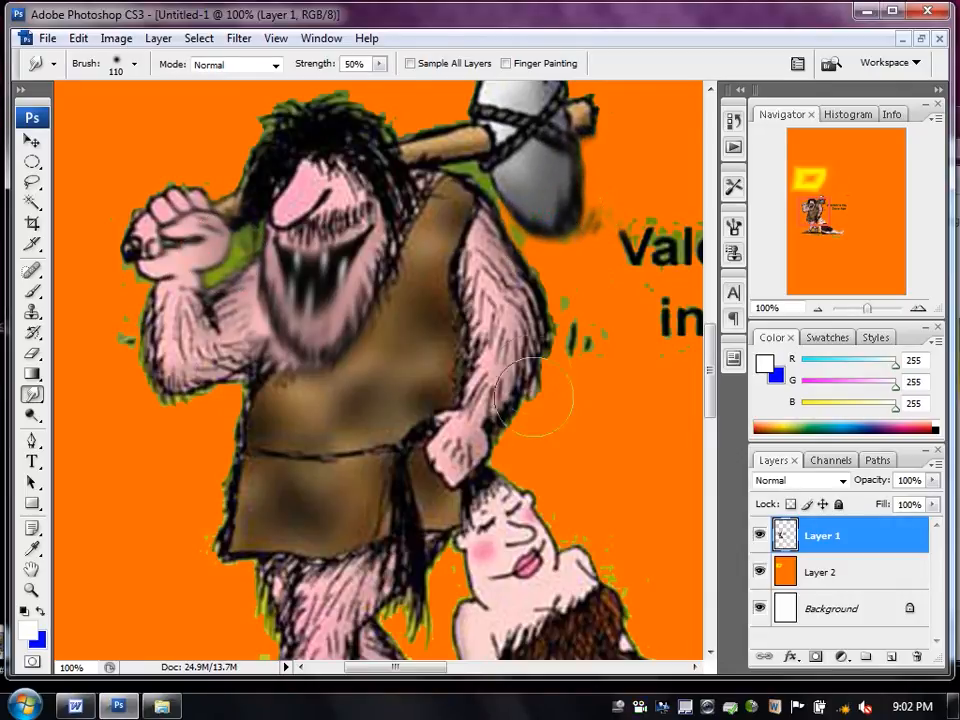
mouse_move(516, 526)
mouse_down()
mouse_move(525, 600)
mouse_move(460, 572)
mouse_up()
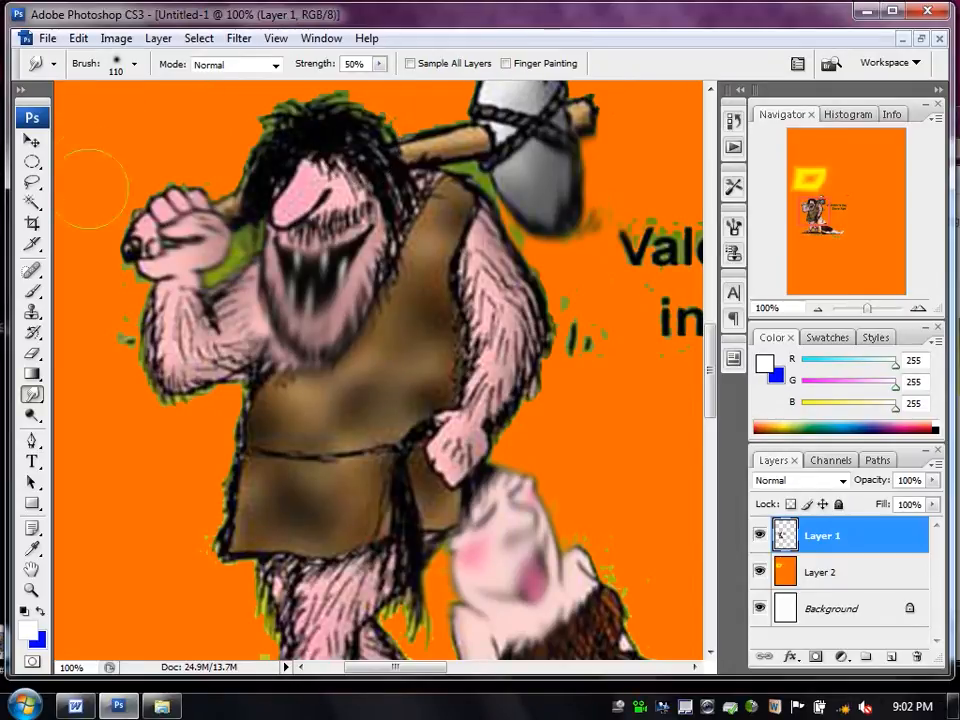
Make the Pen tool active and restore the Untitled-1 document to a floating window.
click(33, 416)
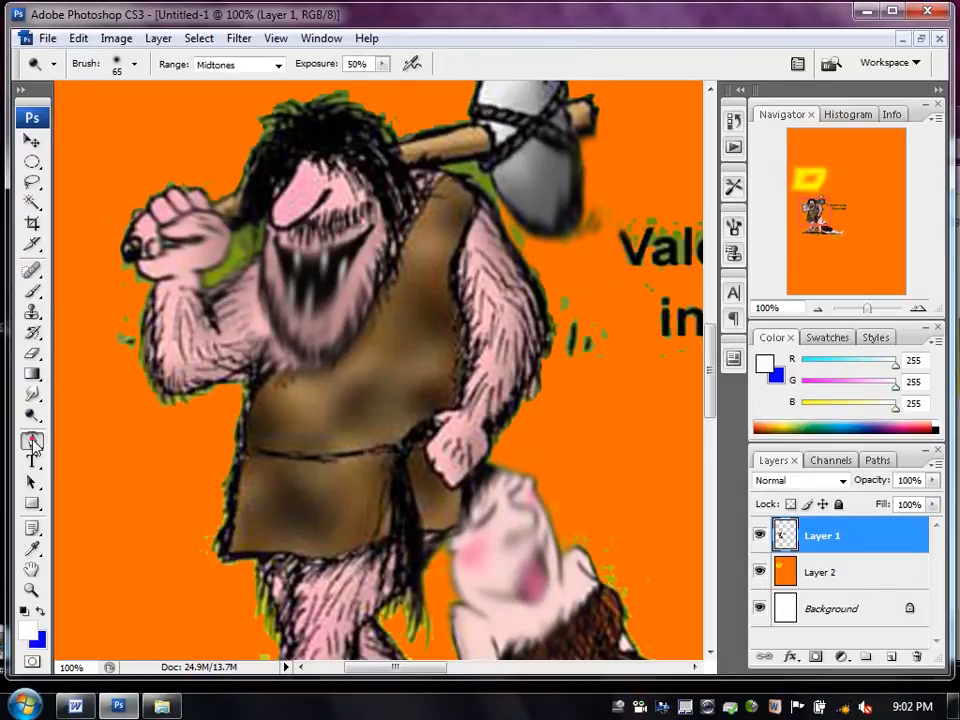
click(33, 441)
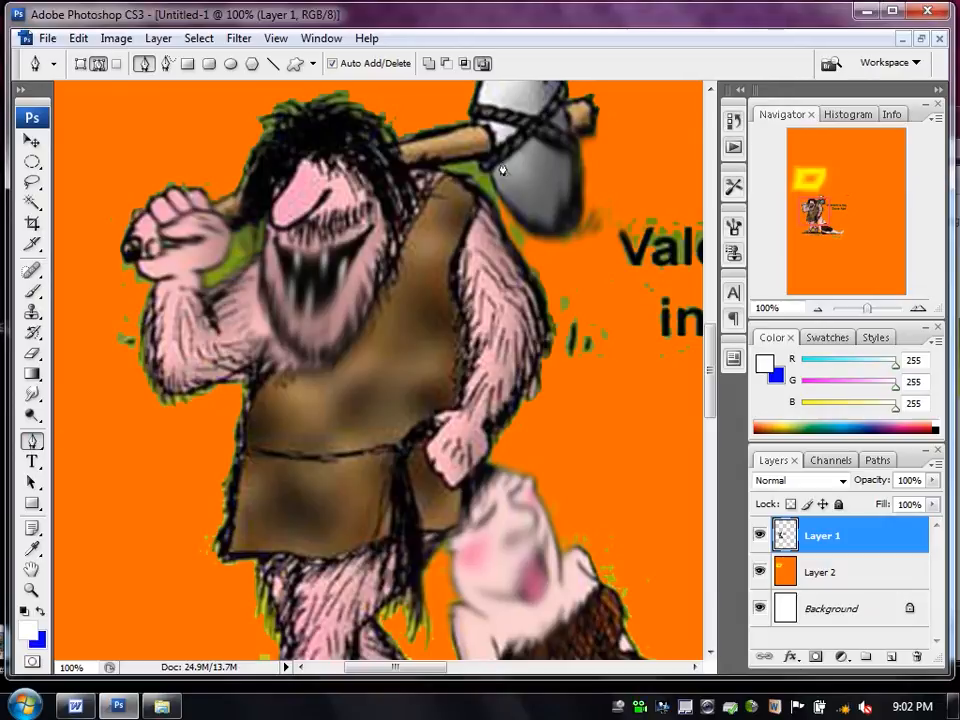
click(919, 39)
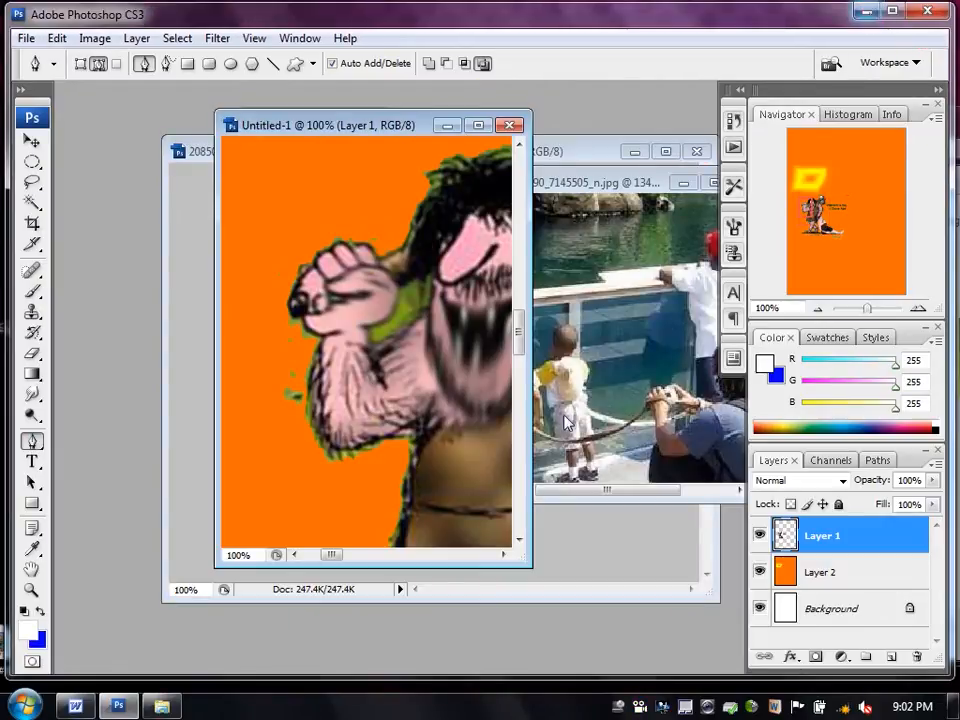
Open the portrait of the man in the white turban from the Pictures library and maximize its window.
click(160, 706)
click(578, 385)
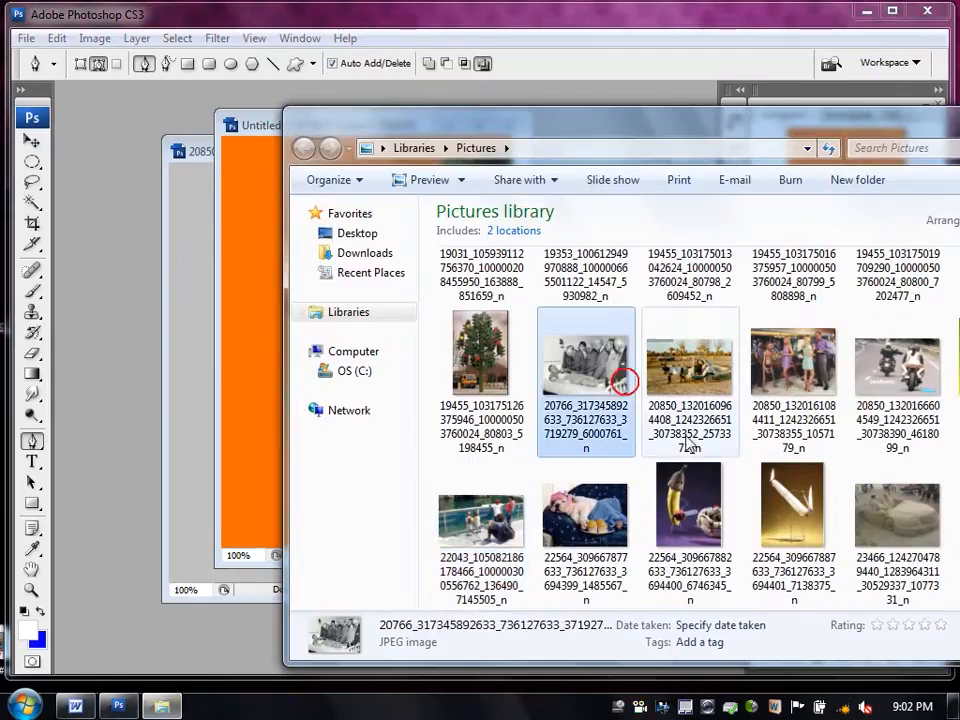
scroll(750, 488, down, 5)
scroll(752, 484, down, 2)
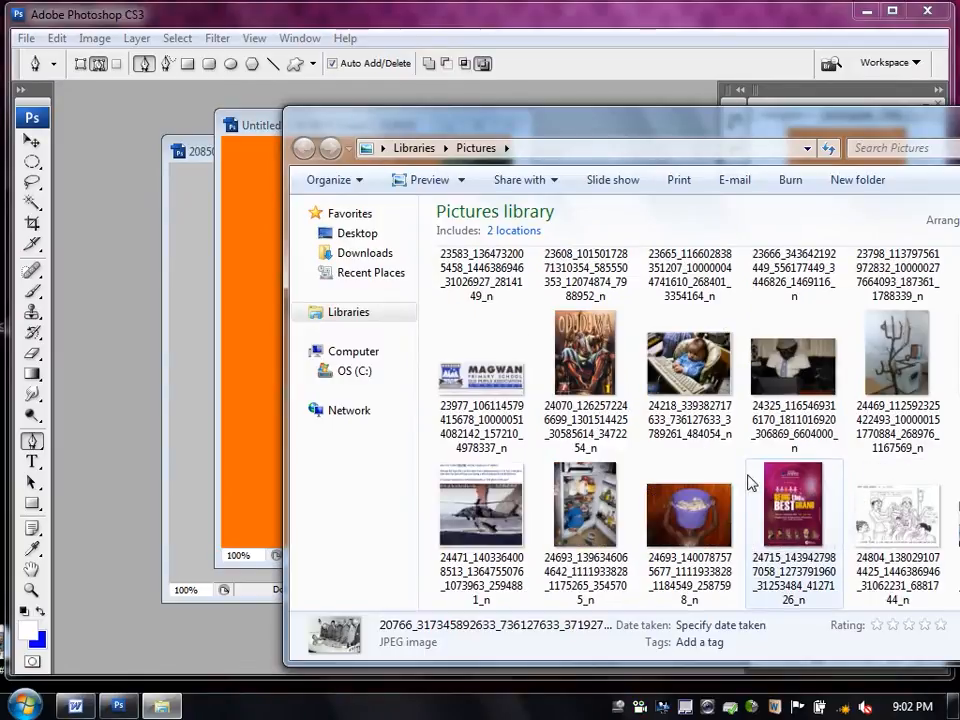
scroll(752, 484, down, 2)
scroll(752, 484, down, 2)
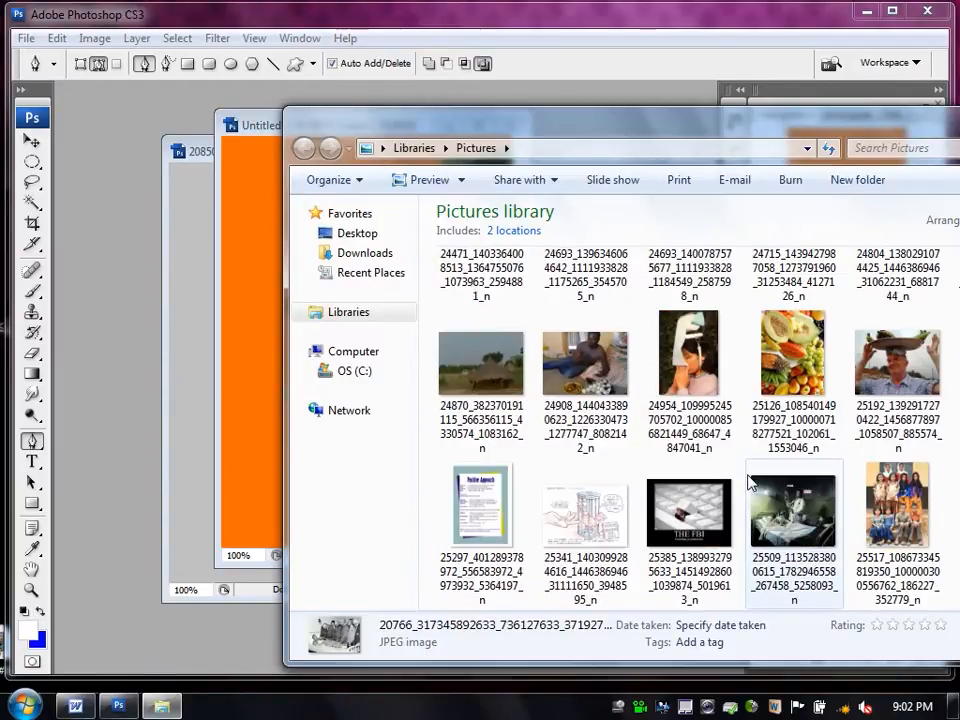
scroll(752, 484, down, 4)
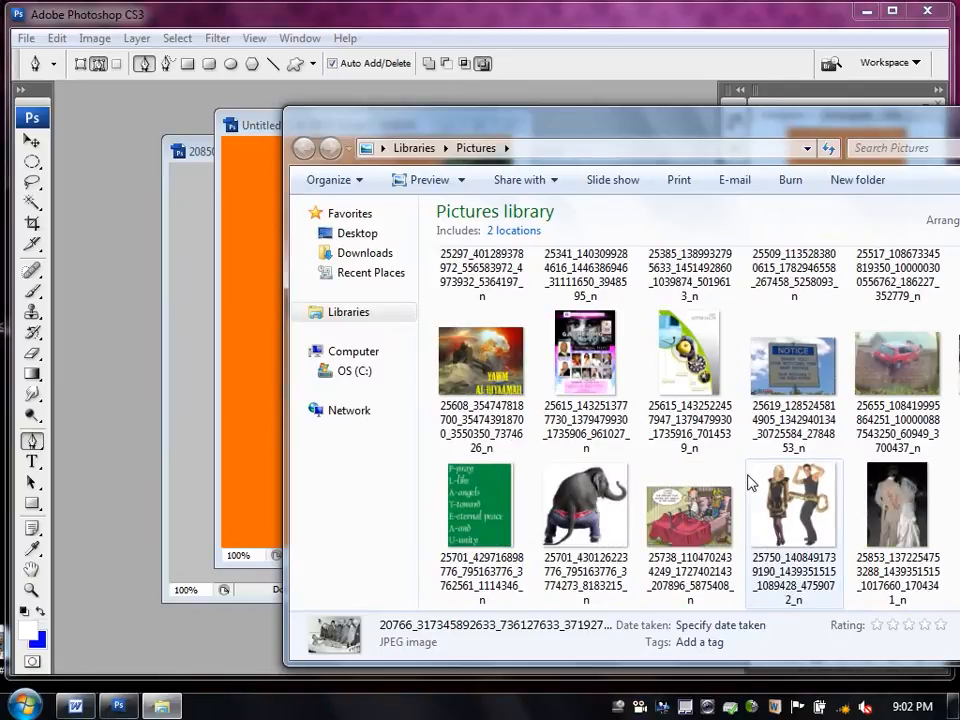
scroll(752, 484, down, 2)
scroll(752, 484, down, 2)
drag(897, 370, 199, 409)
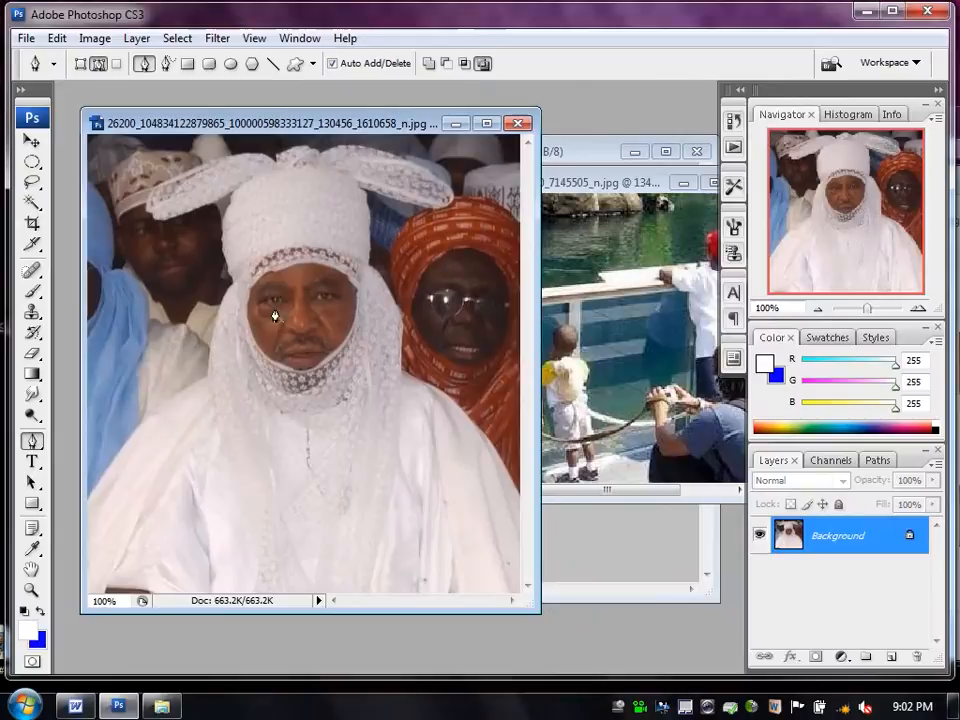
drag(338, 122, 441, 141)
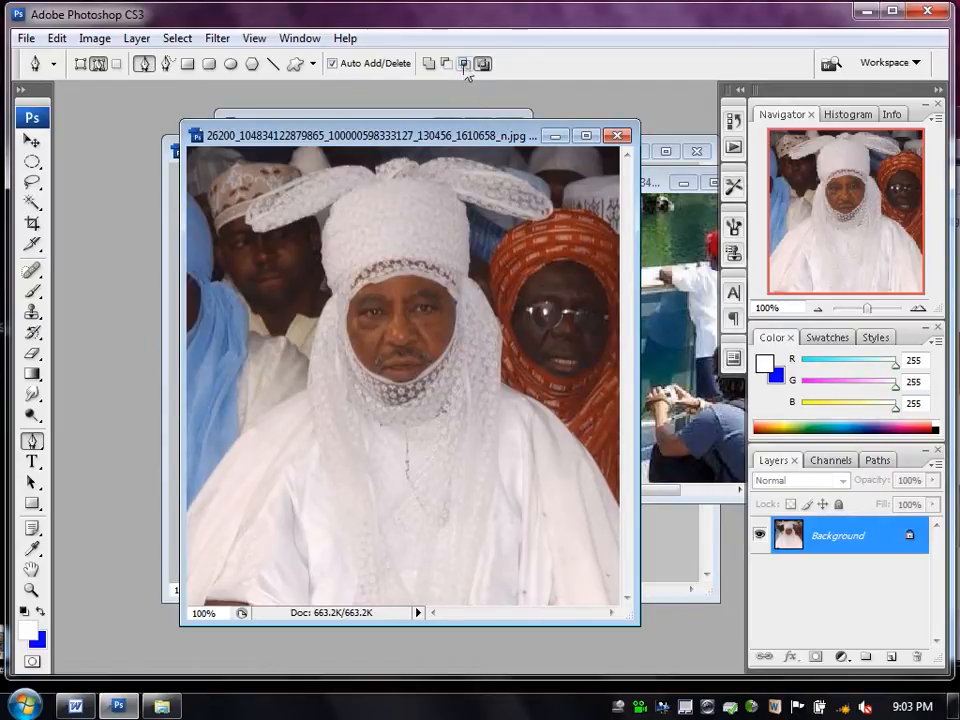
click(586, 135)
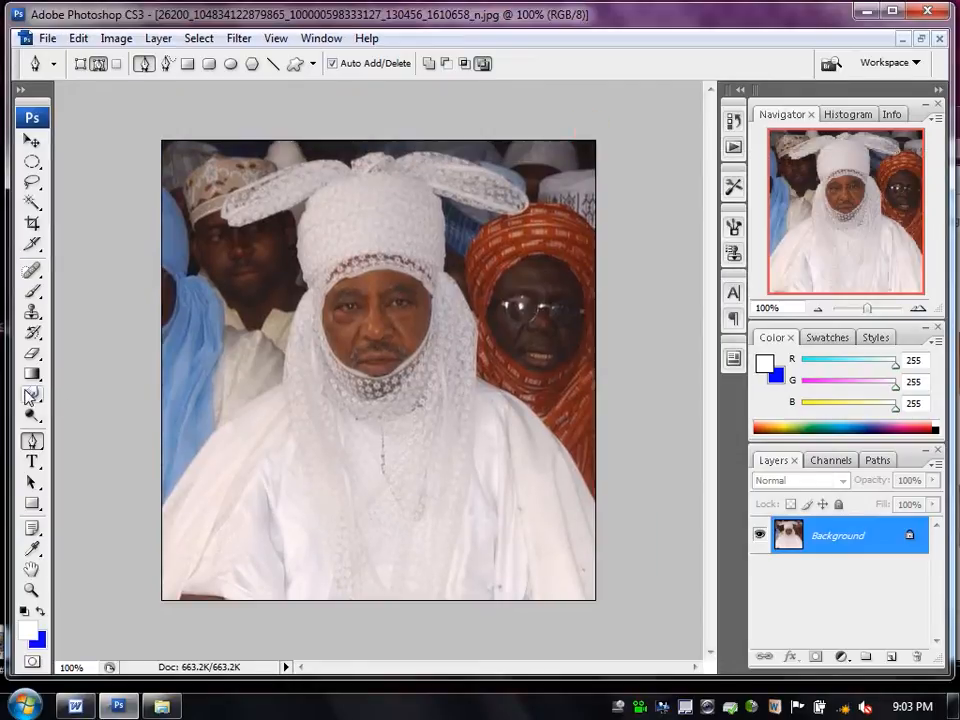
Trace a closed Pen tool path around the central man's robe, veil and white turban, following the image's bottom edge.
click(32, 441)
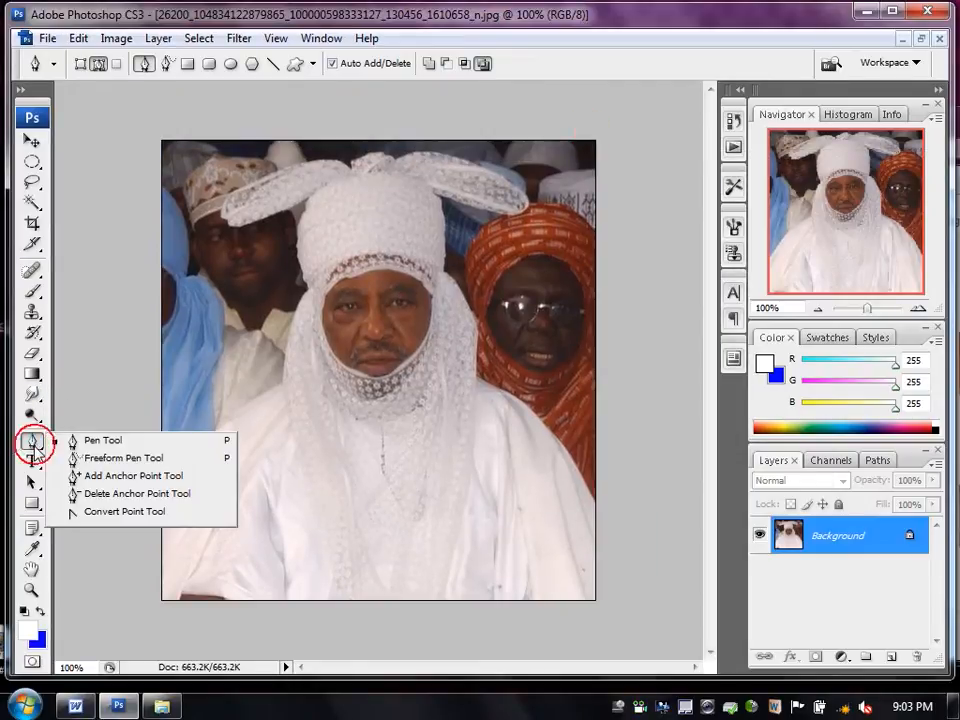
click(88, 441)
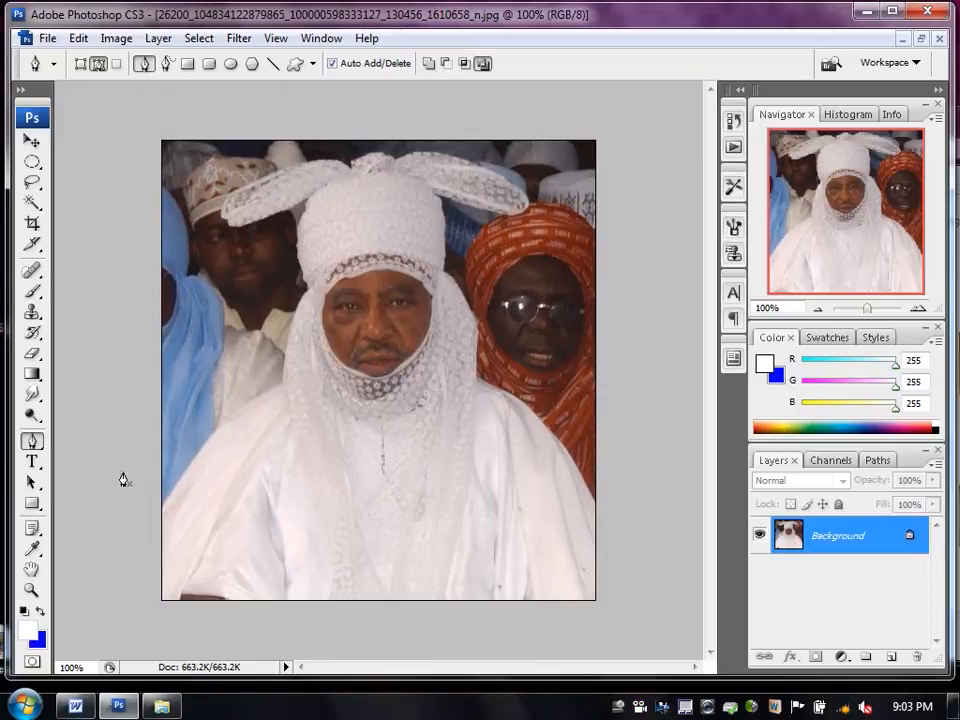
click(167, 506)
click(178, 482)
click(213, 435)
click(232, 415)
click(258, 398)
click(284, 383)
click(286, 350)
click(295, 321)
click(304, 300)
click(312, 288)
click(303, 273)
click(300, 258)
click(300, 245)
click(301, 231)
click(303, 214)
click(310, 198)
click(298, 202)
click(284, 207)
click(269, 212)
click(255, 215)
click(243, 217)
click(233, 211)
click(229, 200)
click(238, 192)
click(255, 186)
click(274, 176)
click(298, 166)
click(320, 159)
click(337, 163)
click(349, 166)
click(366, 157)
click(383, 153)
click(433, 153)
click(456, 157)
click(476, 164)
click(494, 172)
click(514, 184)
click(525, 205)
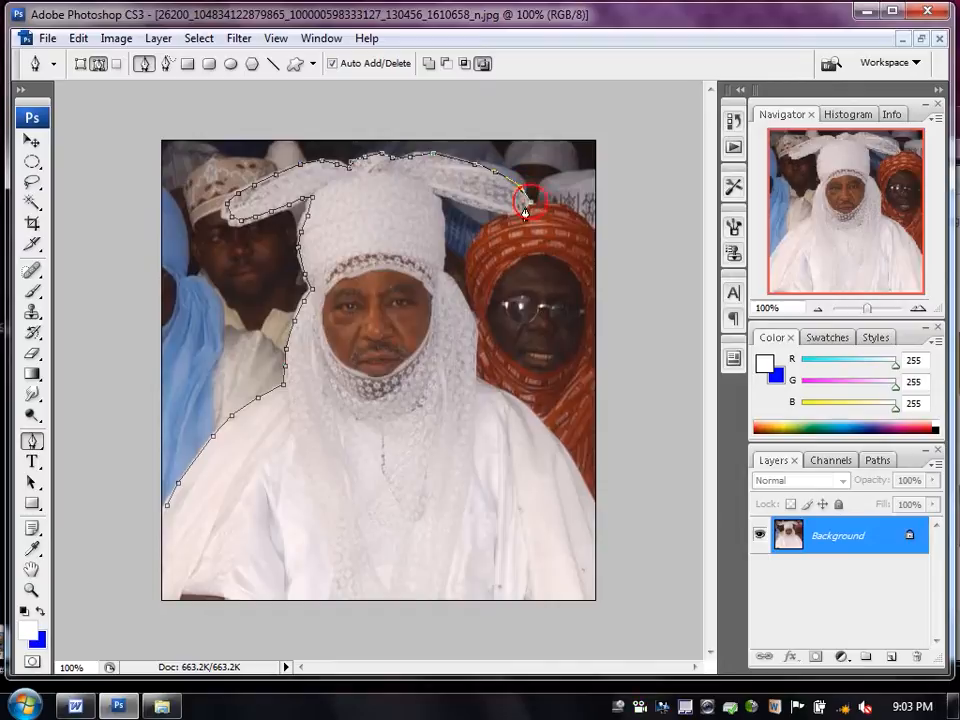
click(497, 207)
click(485, 204)
click(460, 201)
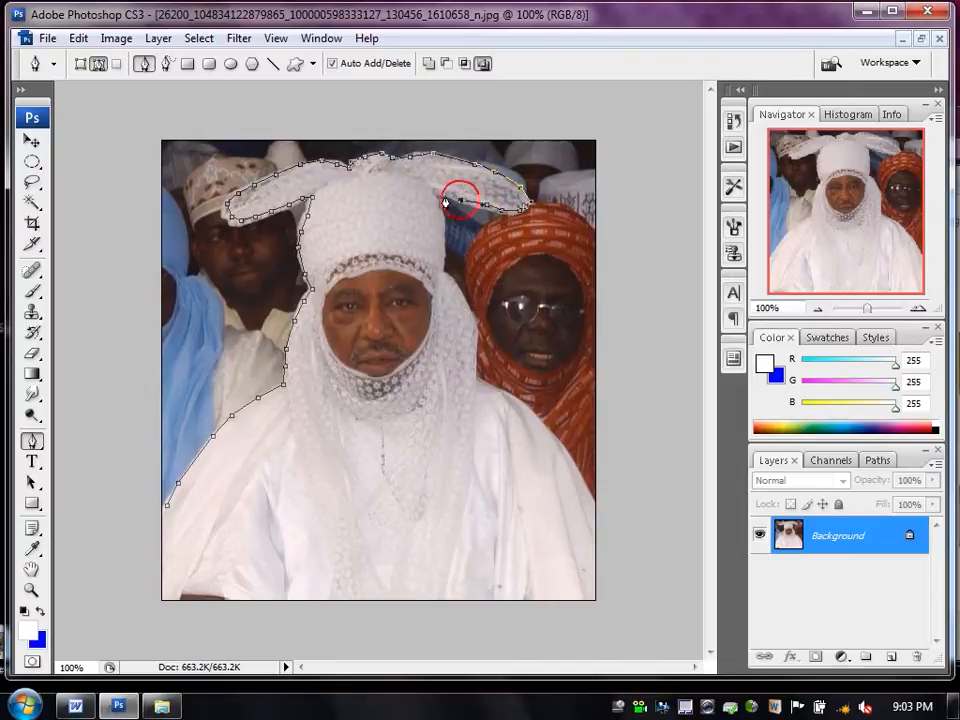
click(443, 205)
click(440, 246)
click(440, 263)
click(441, 272)
click(451, 284)
click(472, 322)
click(472, 346)
click(473, 375)
click(529, 413)
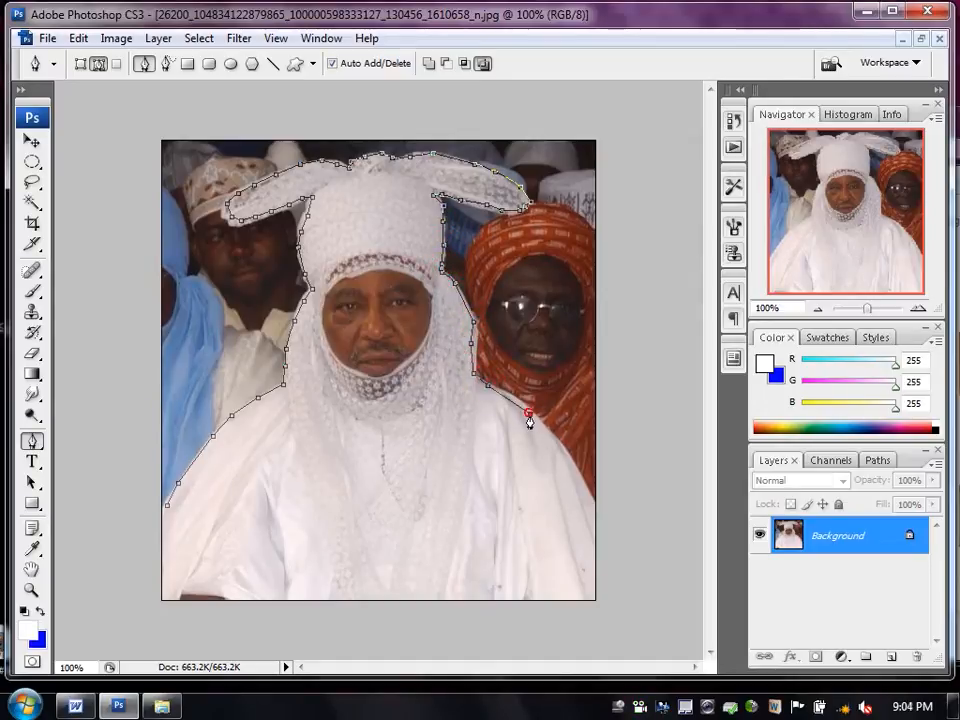
click(585, 487)
click(594, 505)
click(594, 599)
click(165, 600)
click(167, 506)
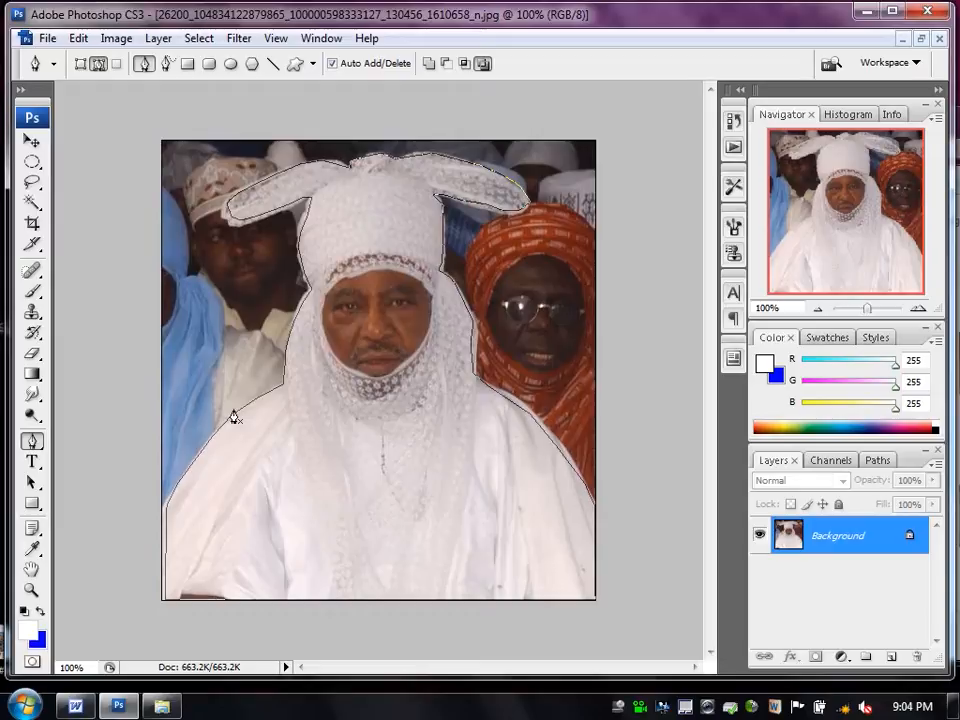
Convert the traced path into a new anti-aliased selection with a 0.5-pixel feather radius.
right_click(399, 306)
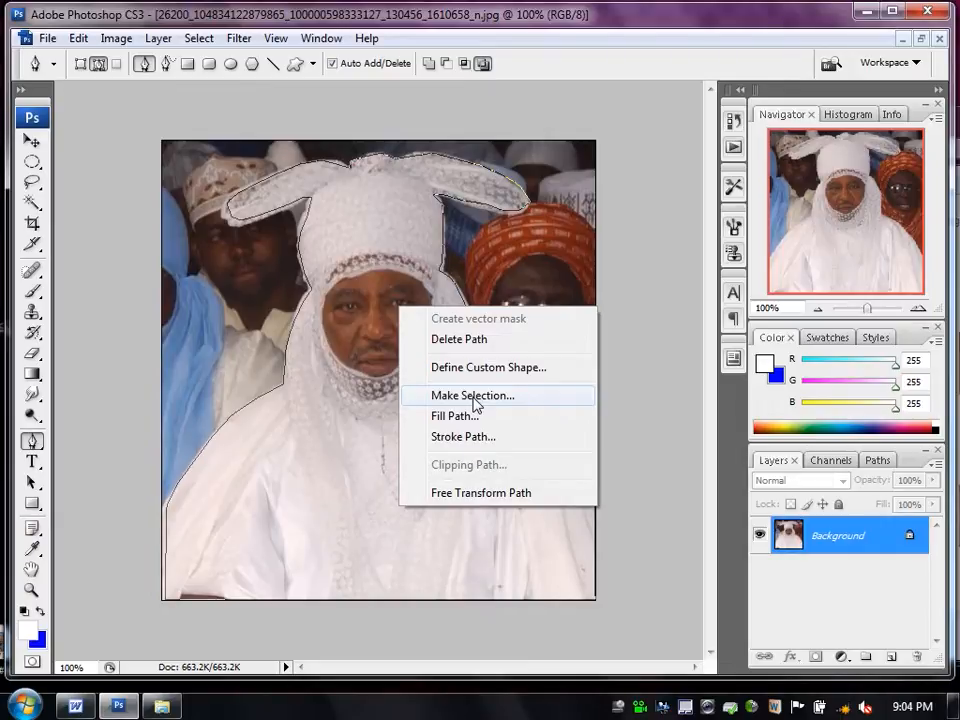
click(472, 396)
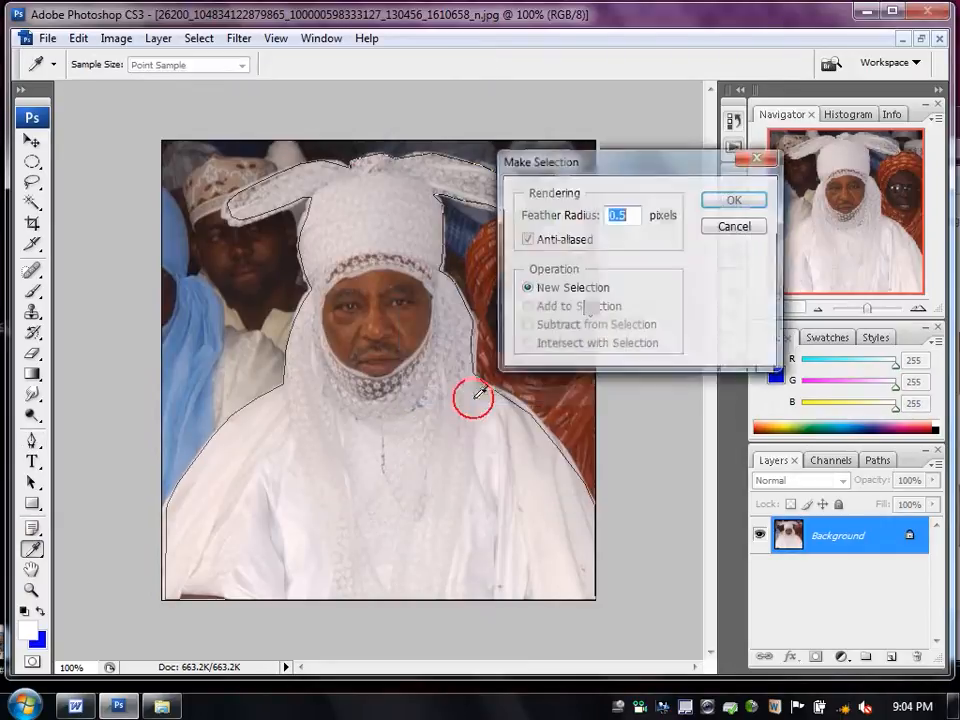
click(730, 206)
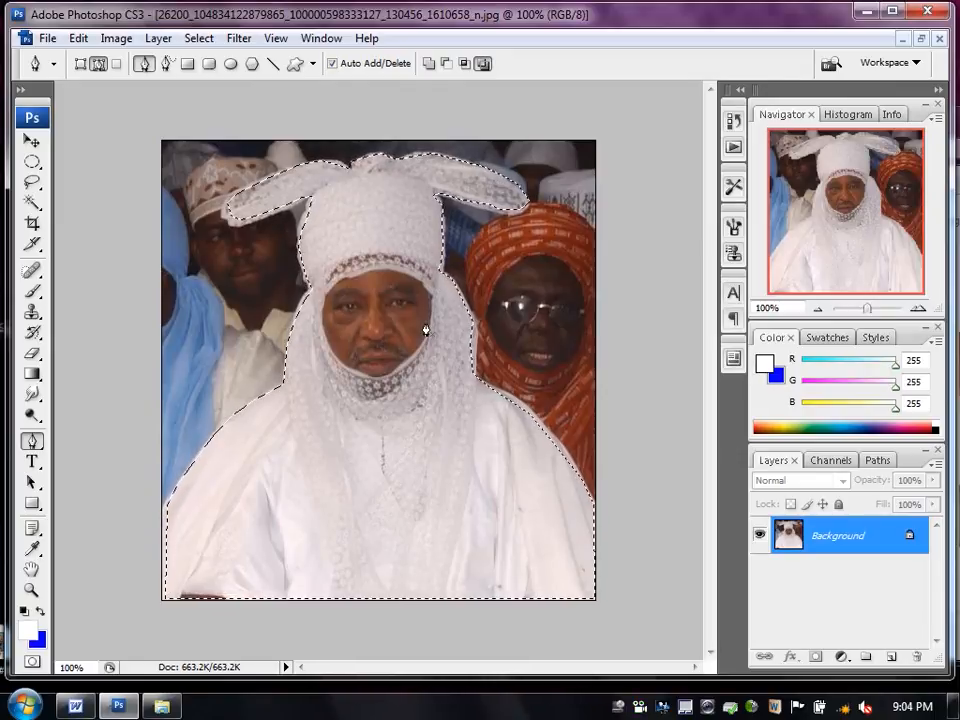
Restore the portrait to a floating window and arrange it side by side with the Untitled-1 window.
click(920, 38)
drag(439, 135, 548, 150)
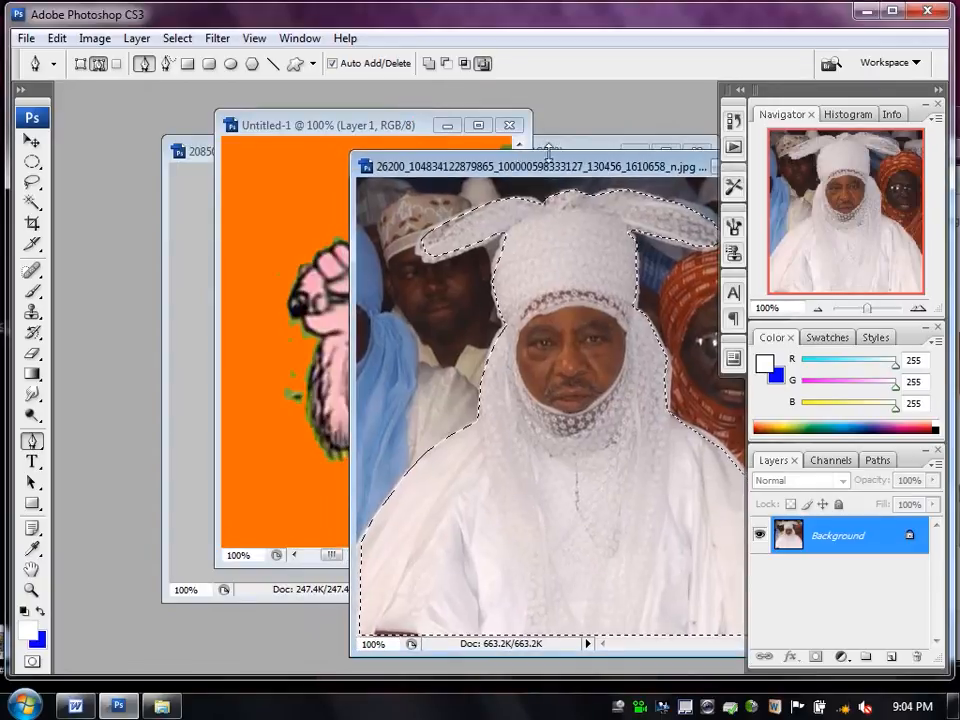
click(400, 125)
drag(356, 130, 233, 117)
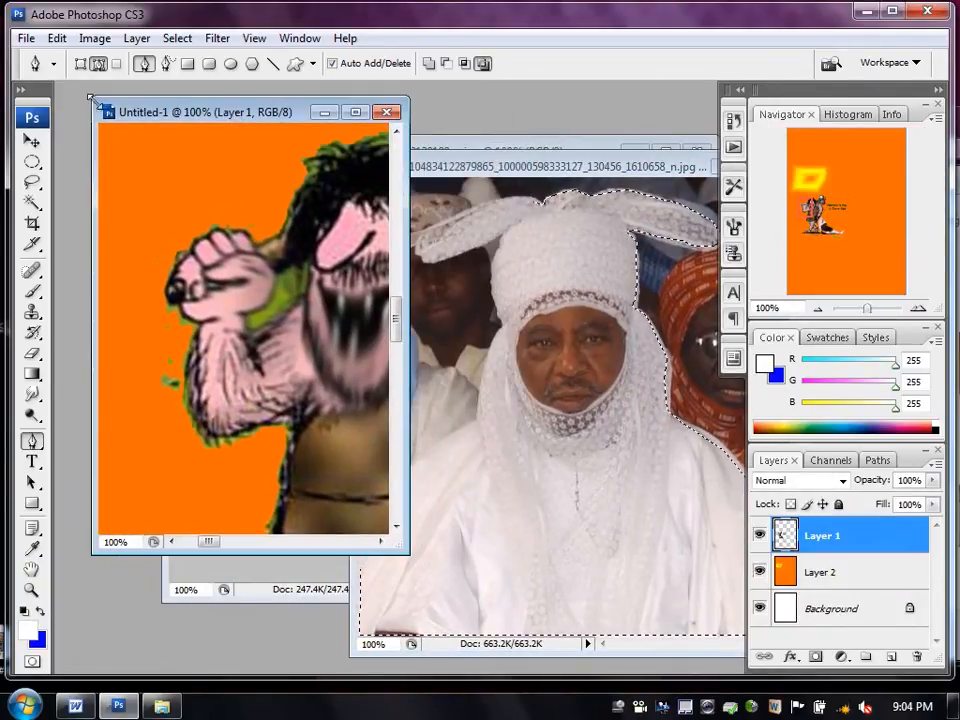
Fit Untitled-1 on screen and delete Layer 1 with the caveman cartoon.
click(32, 140)
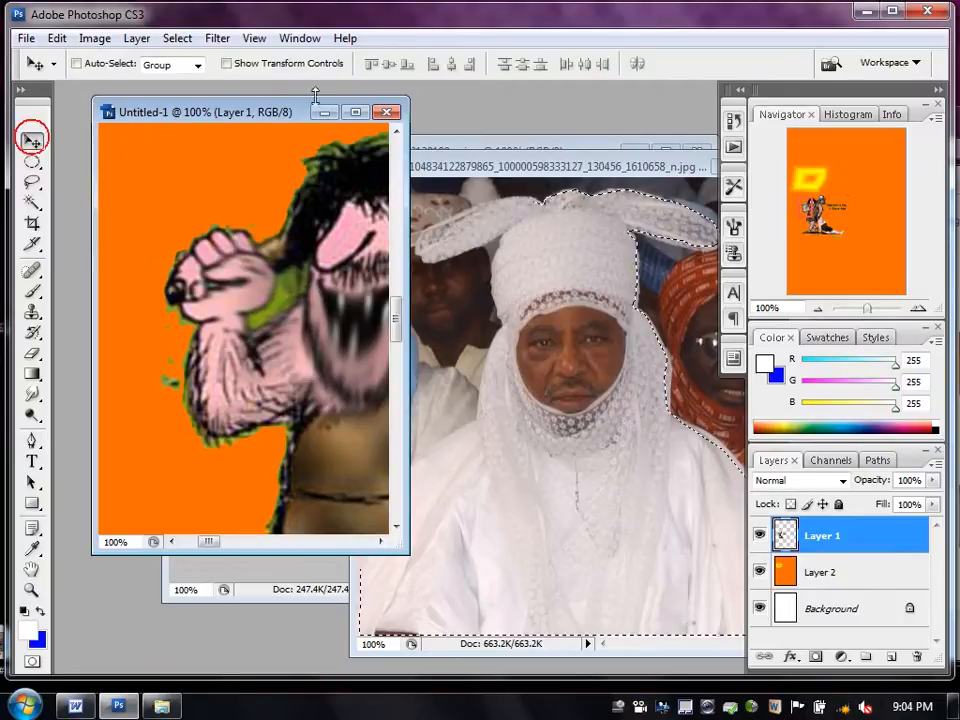
key(ctrl+0)
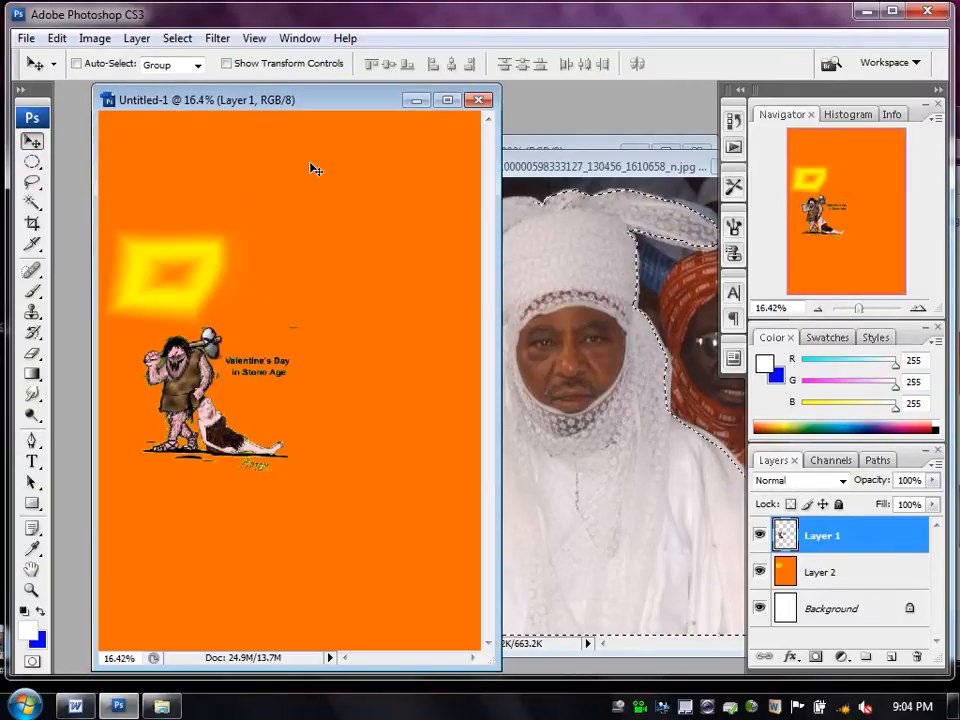
click(199, 376)
key(Delete)
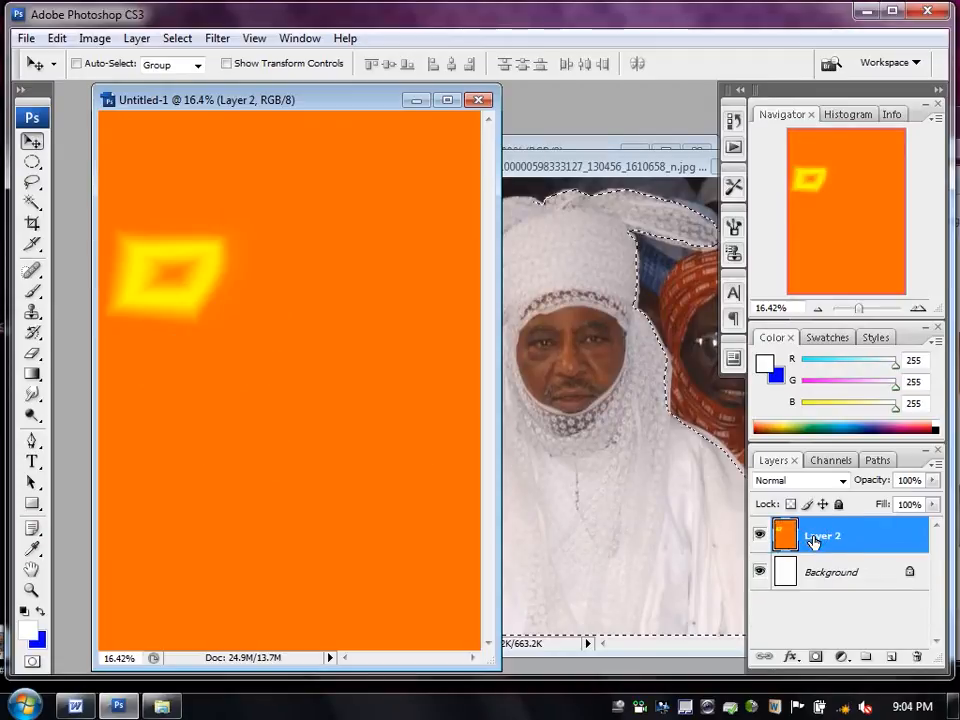
Copy the selected man from the portrait into Untitled-1 with the Move tool, placing him beside the yellow diamond.
click(641, 150)
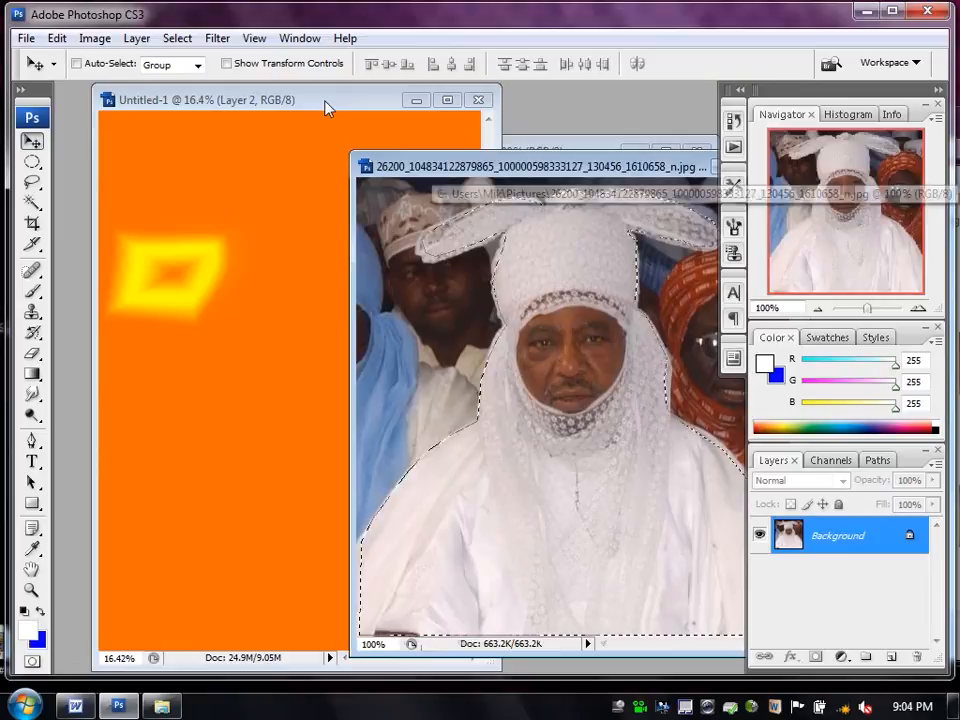
drag(324, 99, 296, 101)
drag(535, 168, 560, 146)
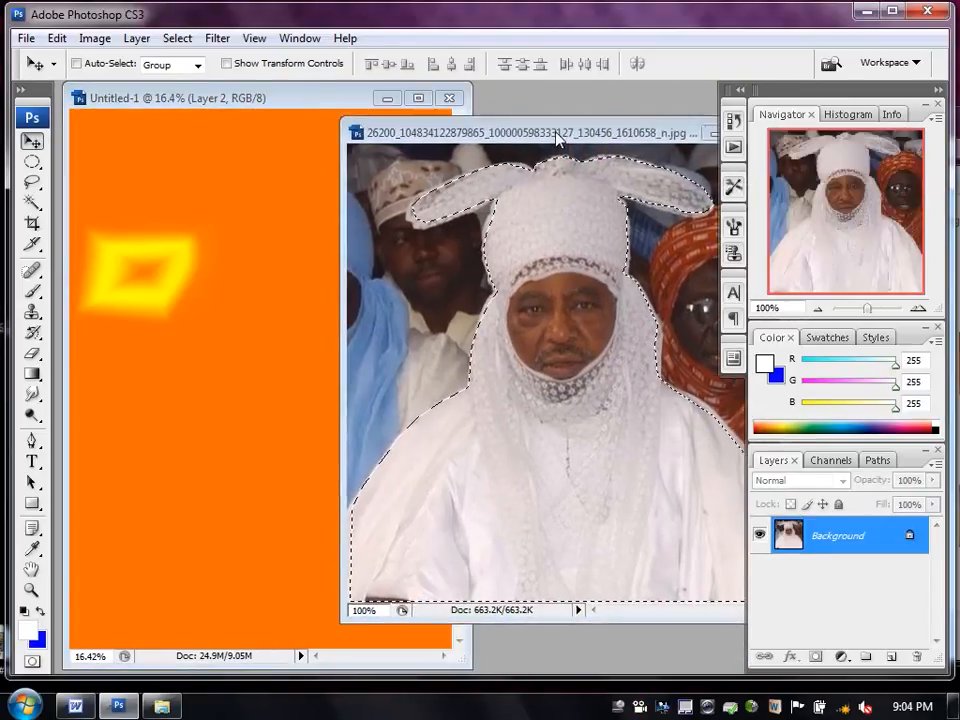
click(33, 146)
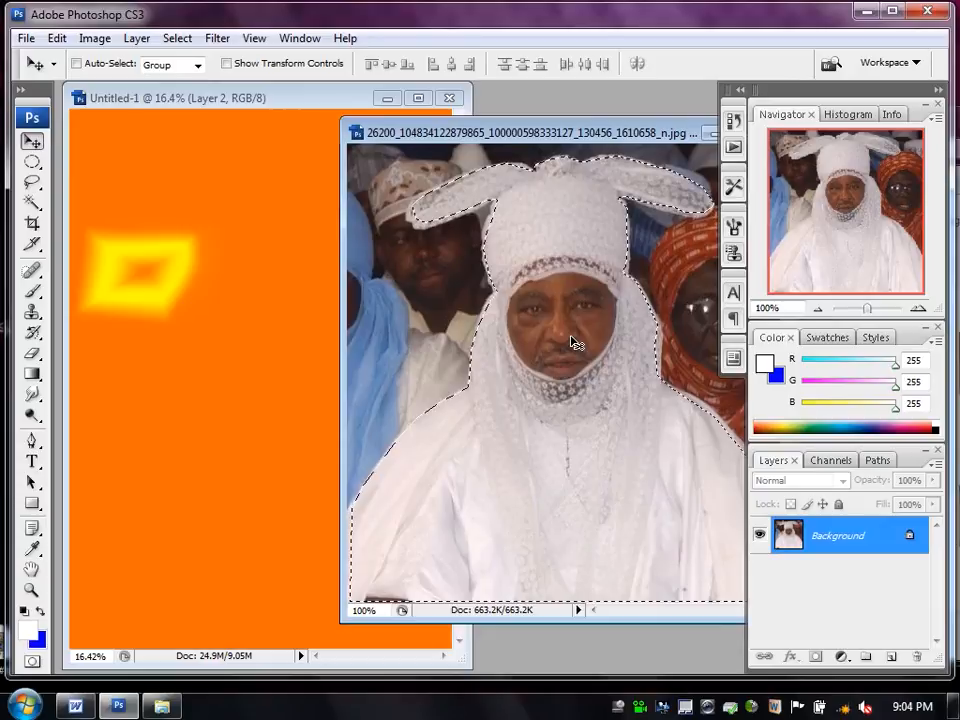
drag(575, 343, 215, 313)
Free Transform the small man on Layer 3 to fill nearly the canvas width, and move him up over the yellow diamond.
click(57, 38)
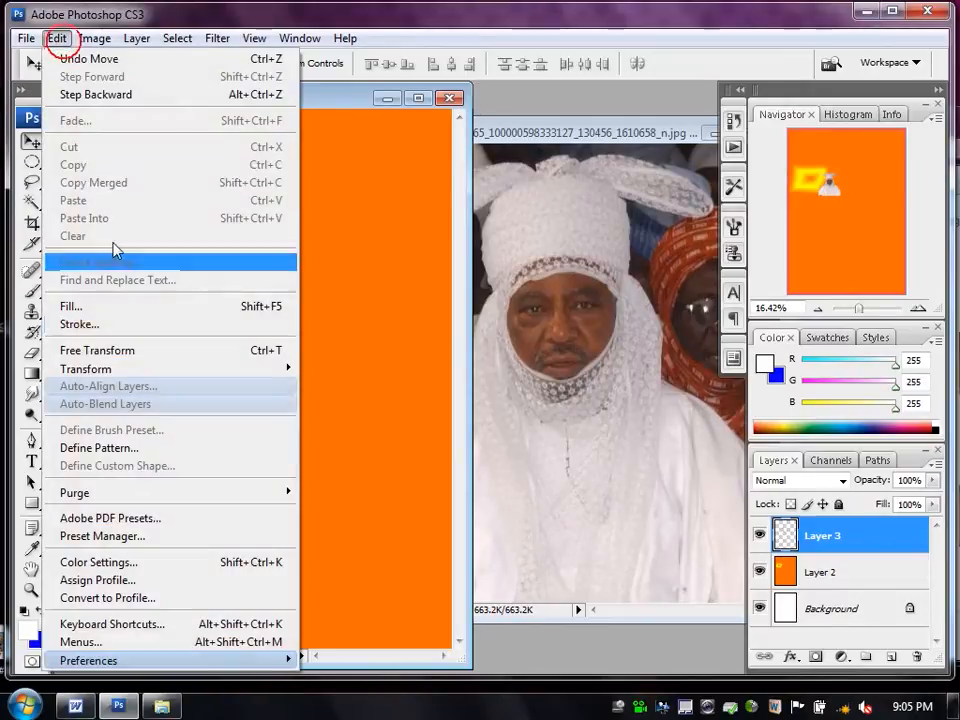
click(221, 349)
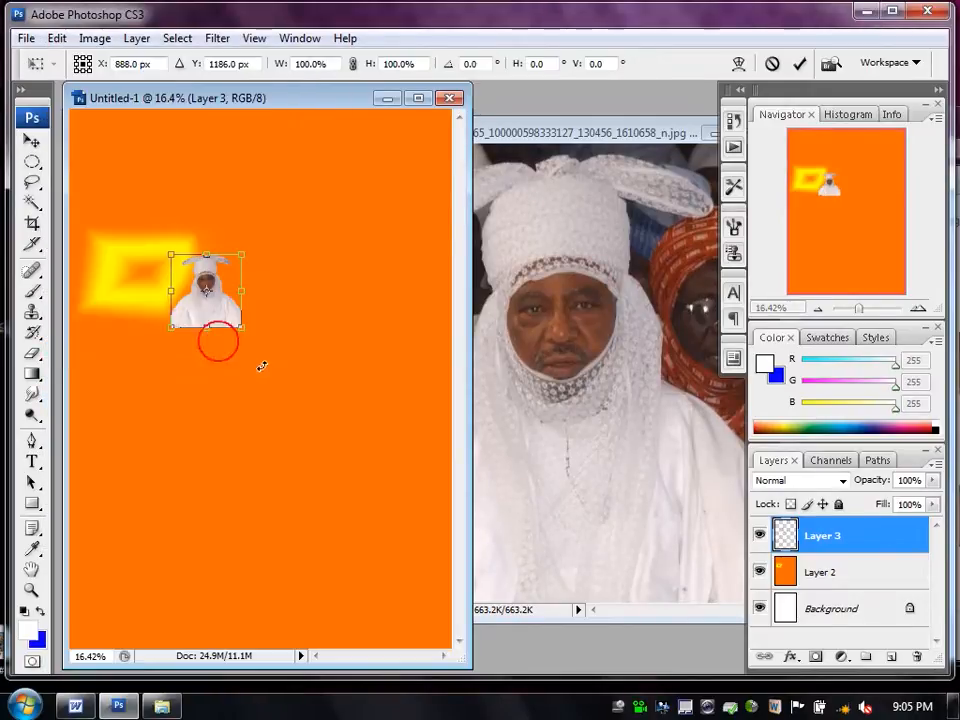
drag(239, 327, 421, 519)
drag(171, 517, 81, 604)
double_click(270, 333)
drag(285, 399, 285, 336)
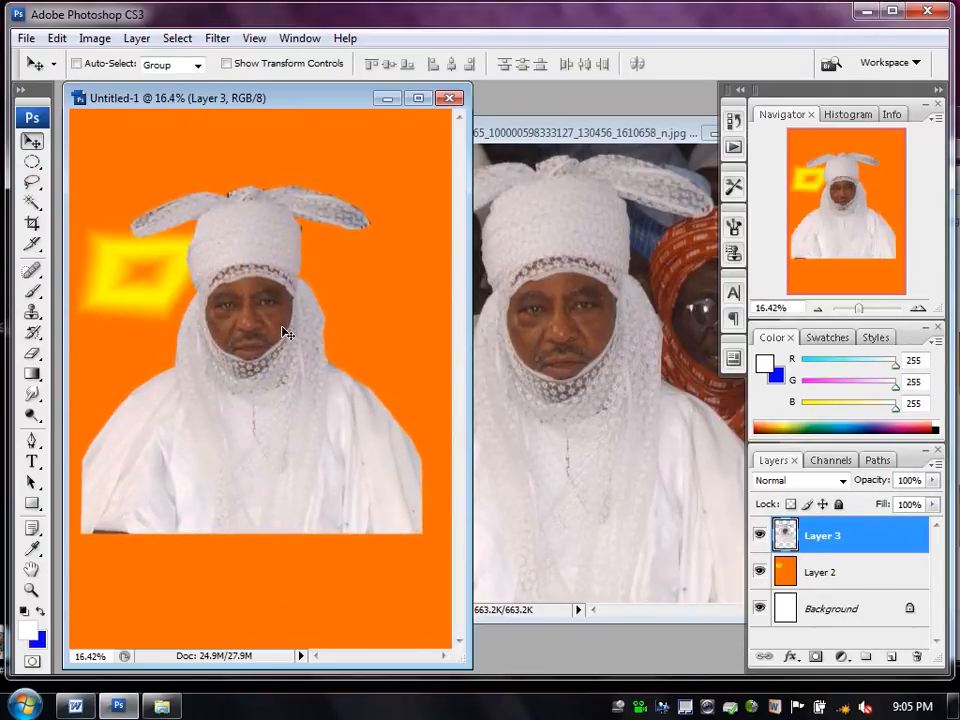
Bring the portrait window to the front, deselect the man, and reposition the window over Untitled-1.
click(543, 137)
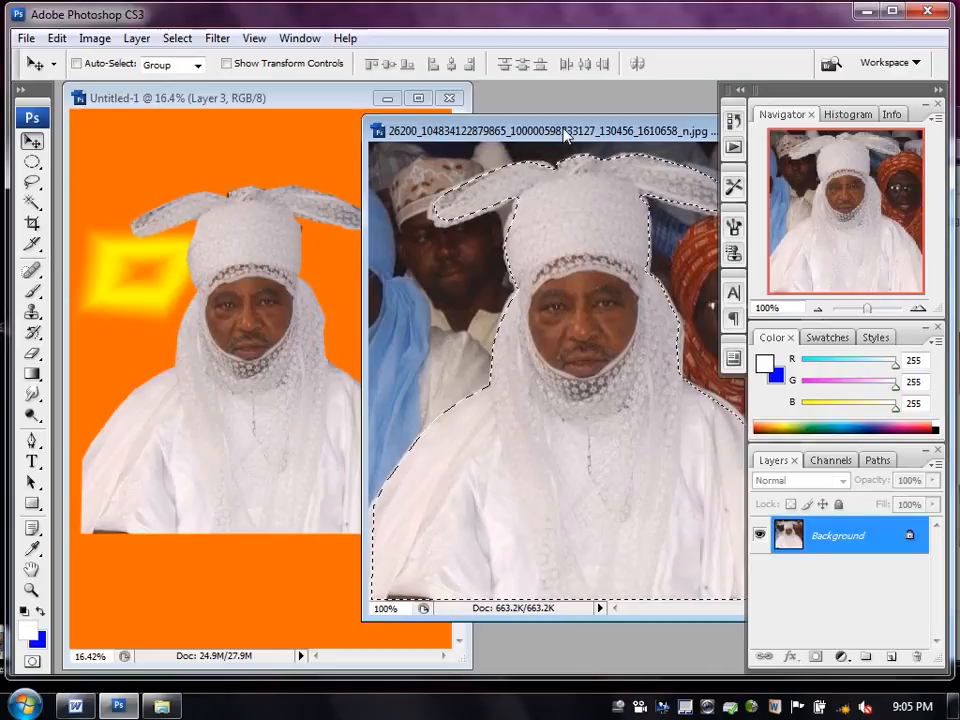
drag(482, 132, 308, 135)
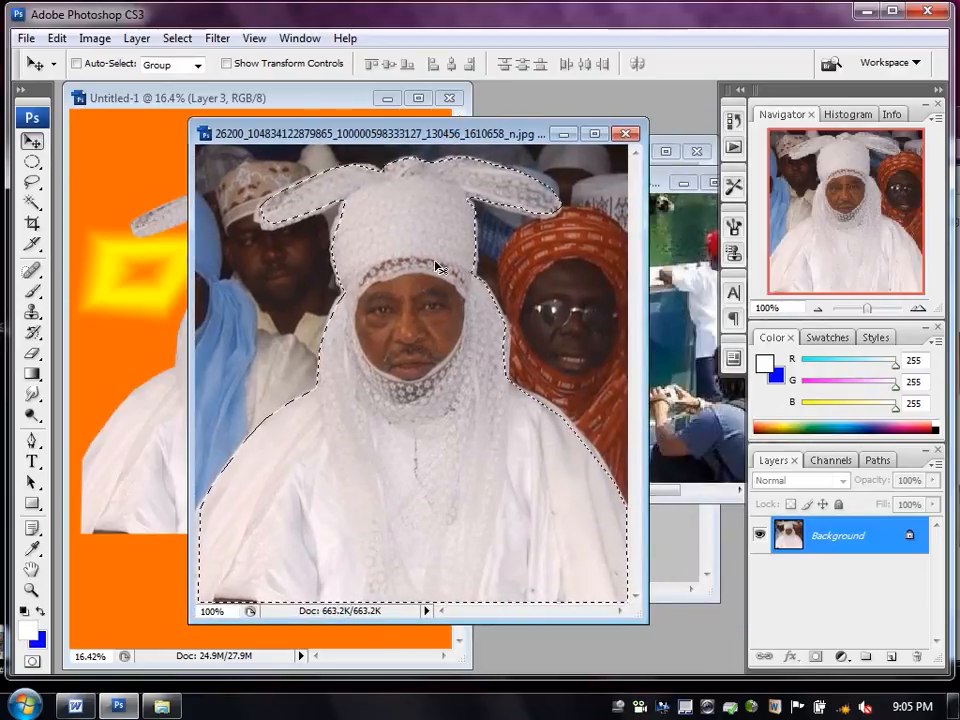
key(ctrl+d)
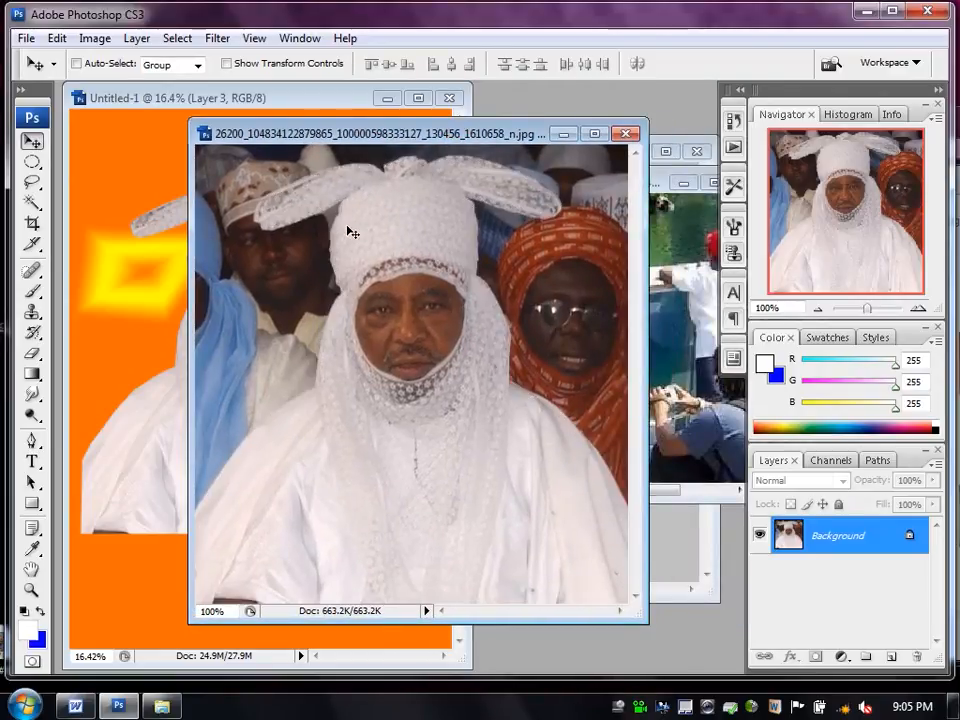
mouse_move(386, 139)
mouse_down()
mouse_move(442, 134)
mouse_move(393, 128)
mouse_move(384, 139)
mouse_up()
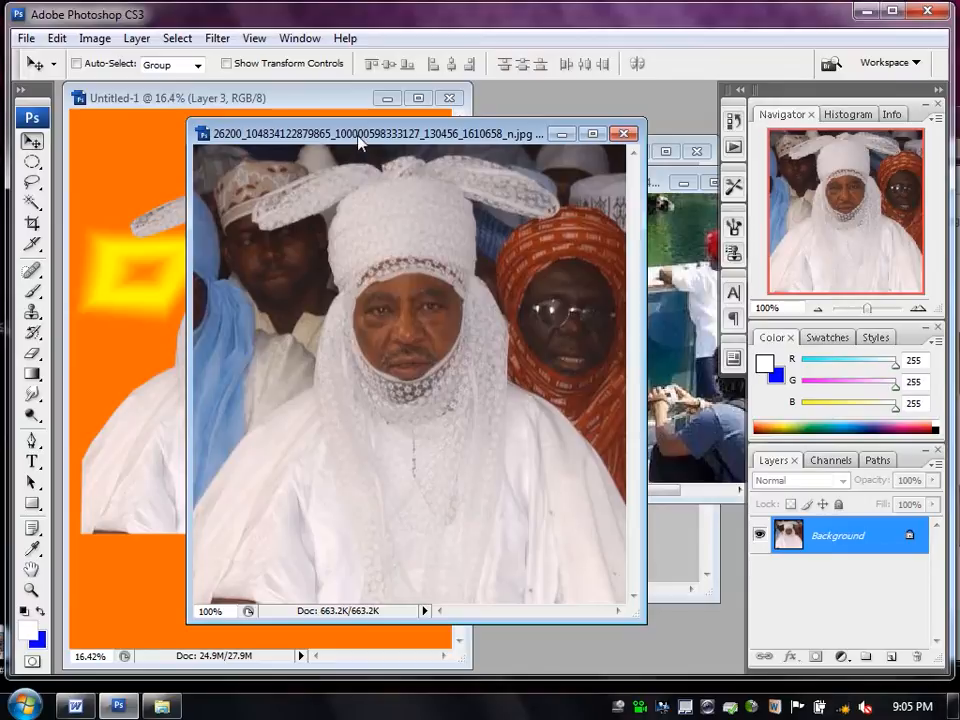
drag(358, 141, 290, 137)
Trace a closed Pen tool path around the man in white, following the shoulders, turban with both flaps, and the picture's lower edge.
click(31, 443)
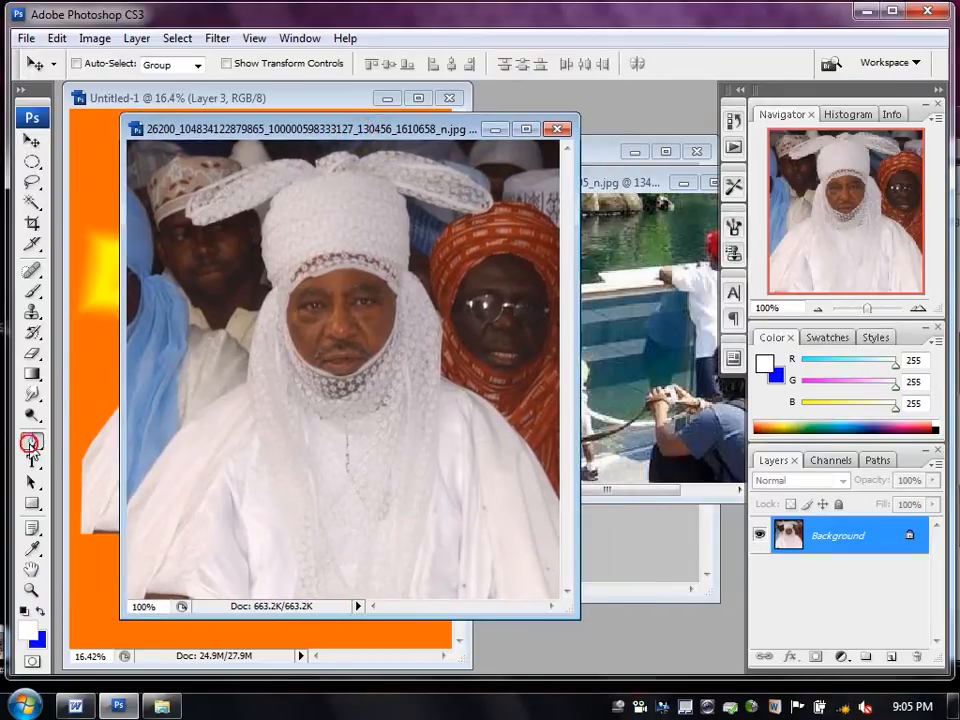
click(100, 440)
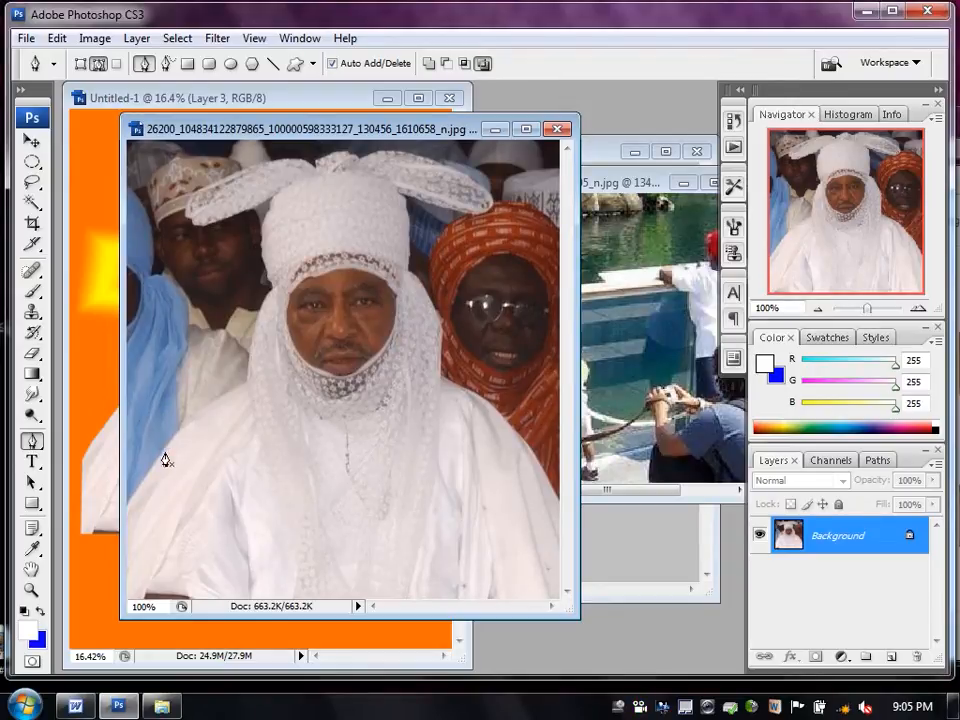
click(133, 497)
click(172, 448)
click(206, 415)
click(246, 391)
click(260, 325)
click(274, 294)
click(264, 249)
click(264, 228)
click(271, 196)
click(240, 209)
click(194, 222)
click(193, 198)
click(240, 177)
click(289, 162)
click(313, 166)
click(331, 157)
click(353, 153)
click(365, 159)
click(385, 150)
click(440, 159)
click(474, 178)
click(489, 203)
click(445, 207)
click(400, 190)
click(402, 237)
click(408, 274)
click(423, 288)
click(439, 317)
click(441, 376)
click(471, 395)
click(499, 430)
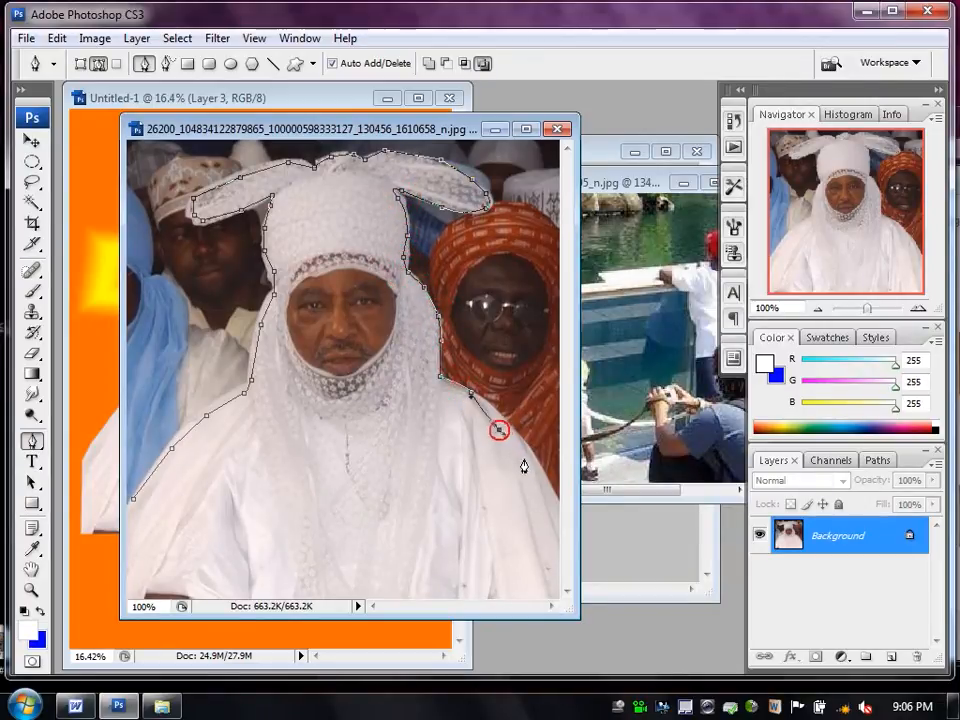
click(554, 496)
click(557, 597)
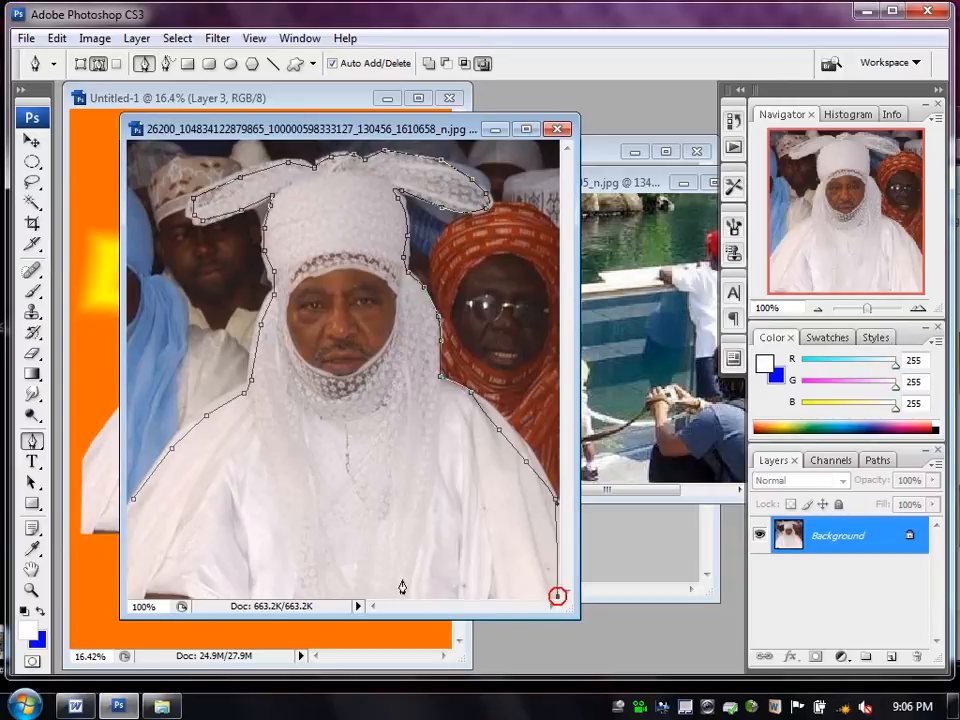
click(134, 592)
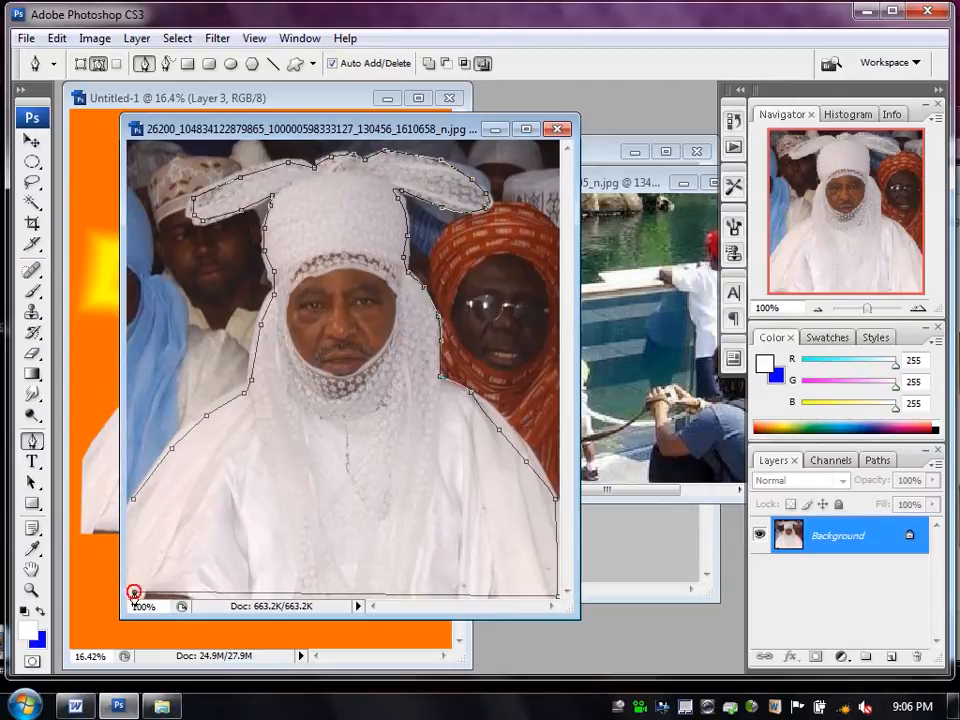
click(132, 501)
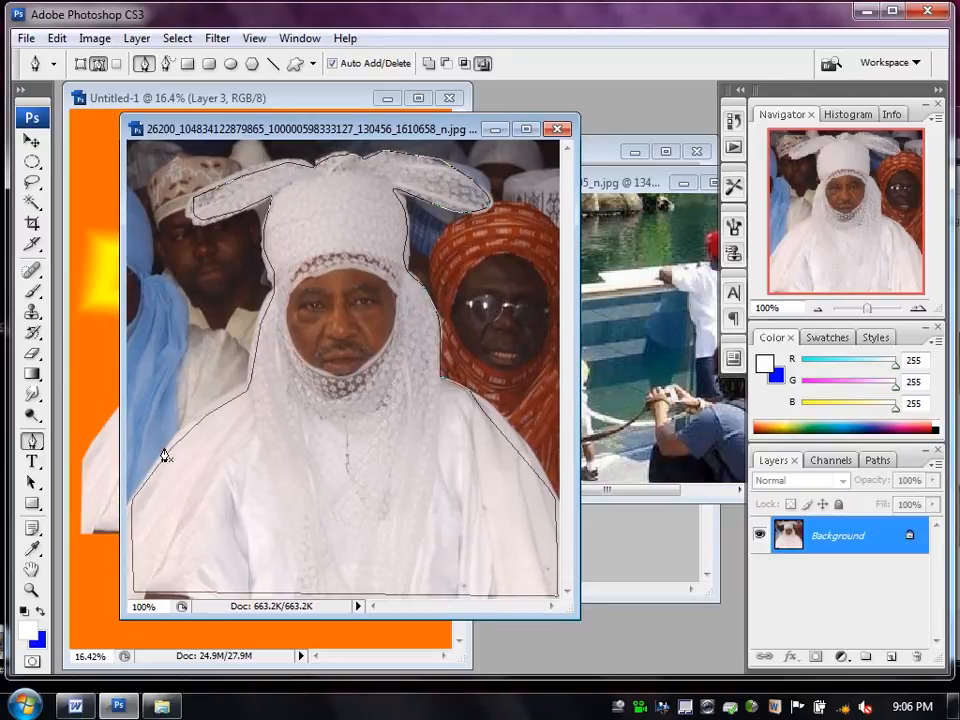
Try to copy the portrait into Untitled-1 with the Move tool while only the path exists, and undo the copy.
drag(350, 135, 599, 123)
click(32, 141)
drag(626, 390, 191, 305)
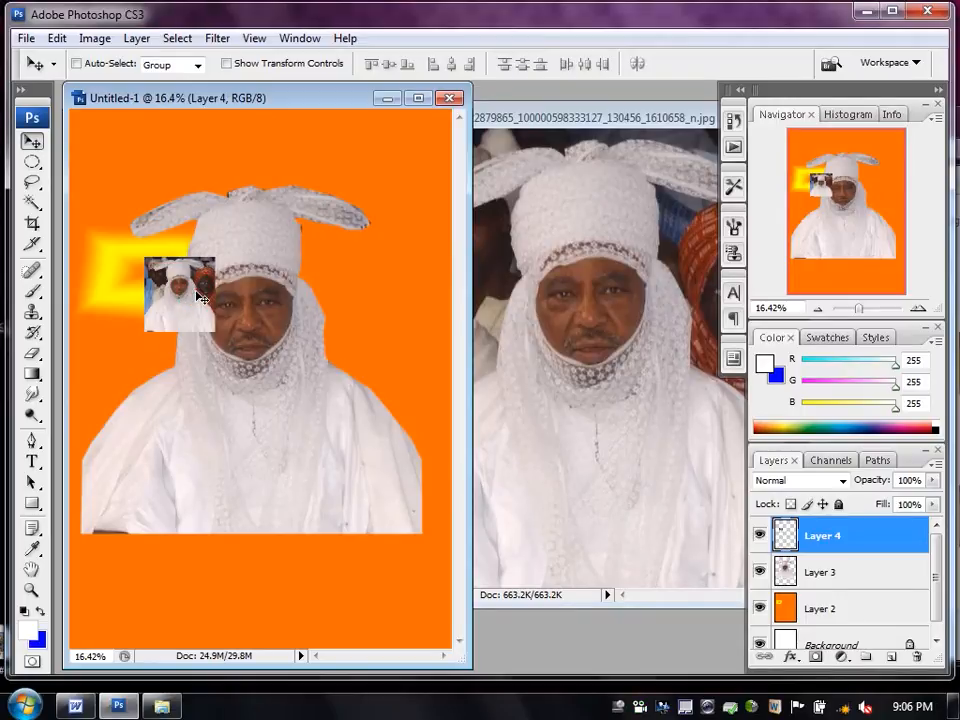
key(ctrl+z)
Convert the portrait's traced path into a new anti-aliased selection with a 0.5-pixel feather radius.
click(33, 440)
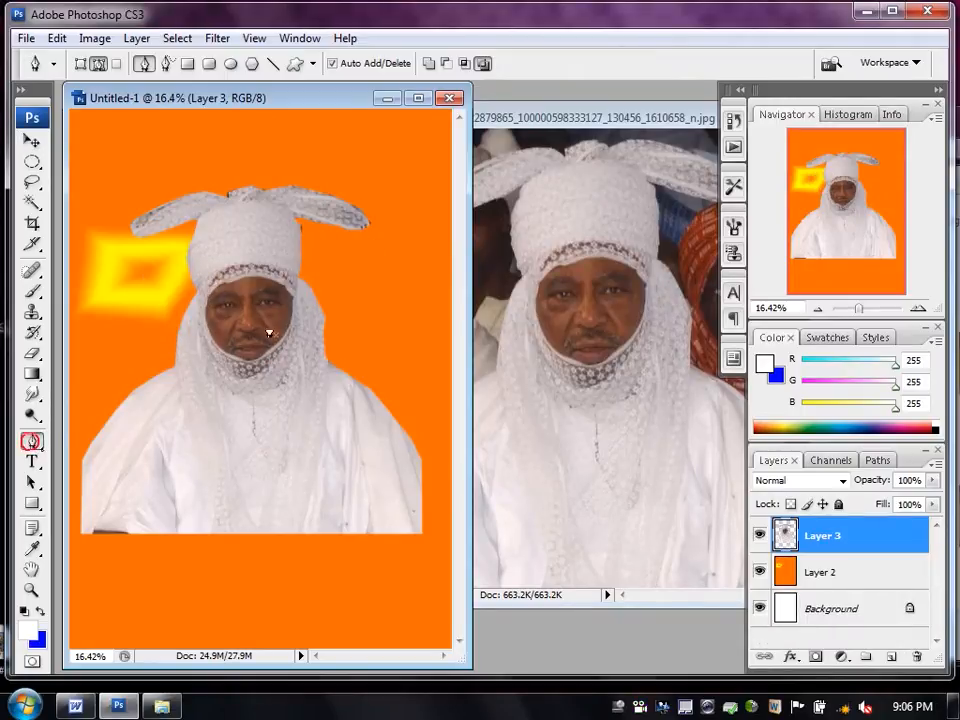
click(561, 115)
right_click(595, 322)
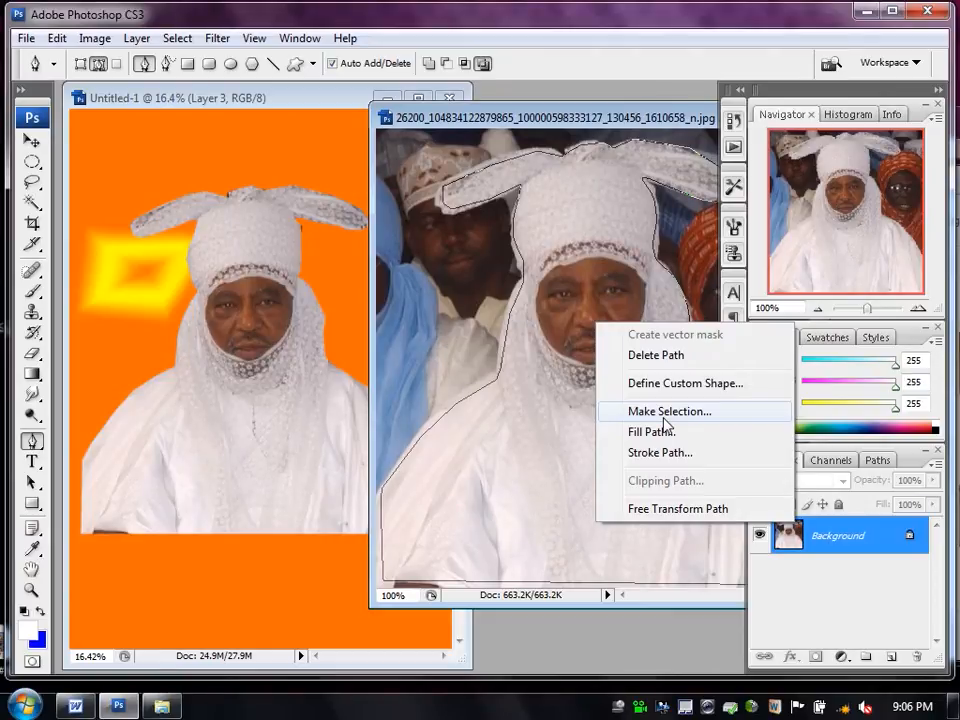
click(666, 411)
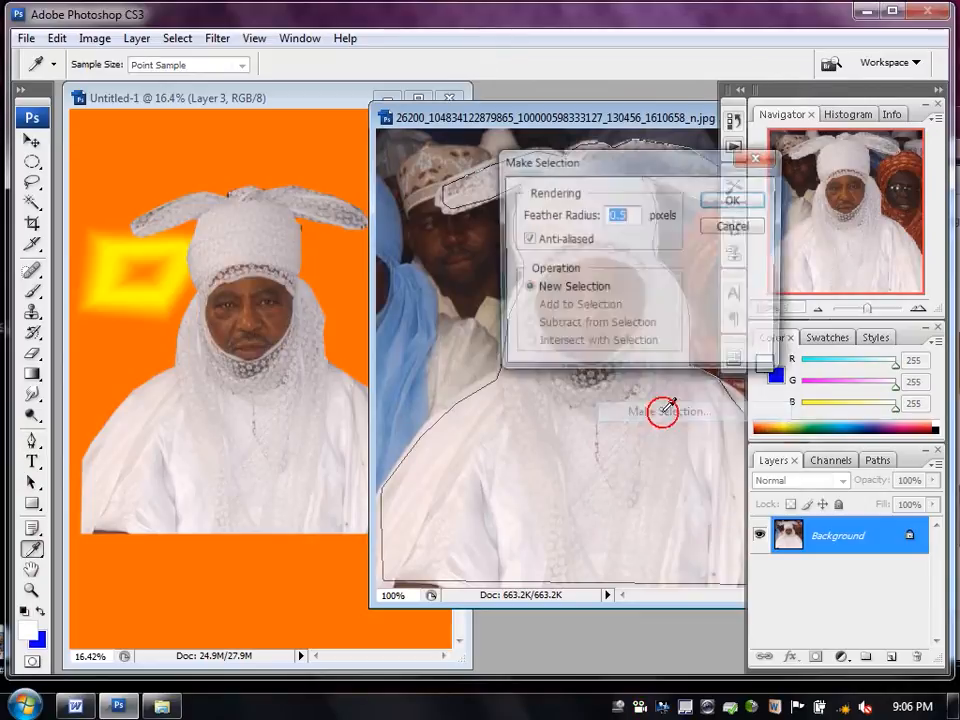
click(735, 204)
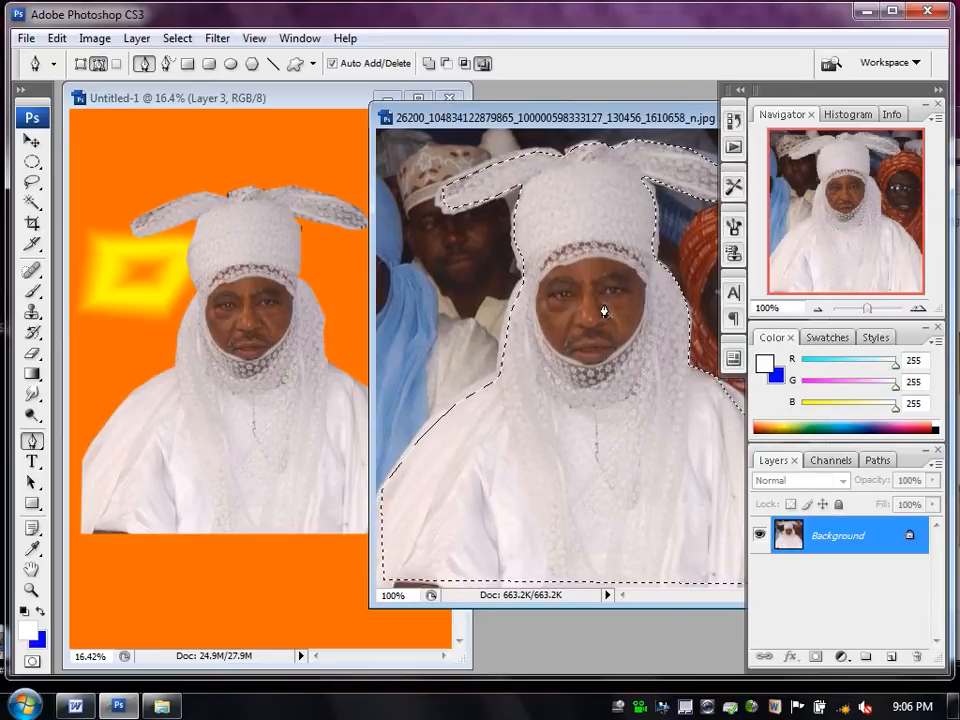
Undo the stray Pen tool point and copy the selected man into Untitled-1 with the Move tool, just below the large cutout.
drag(636, 367, 281, 428)
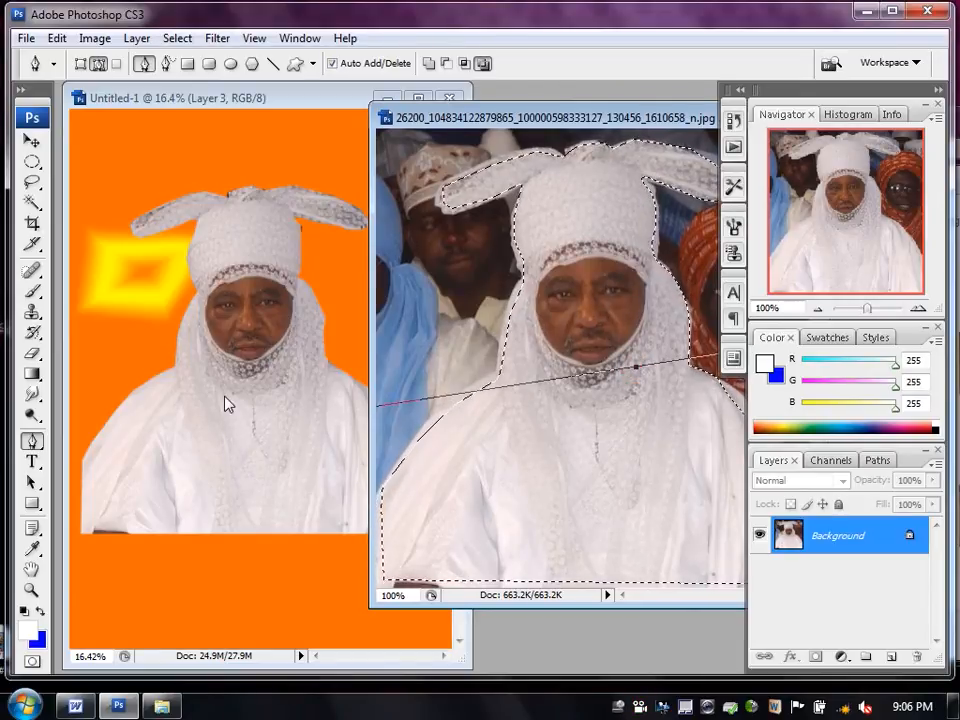
key(ctrl+z)
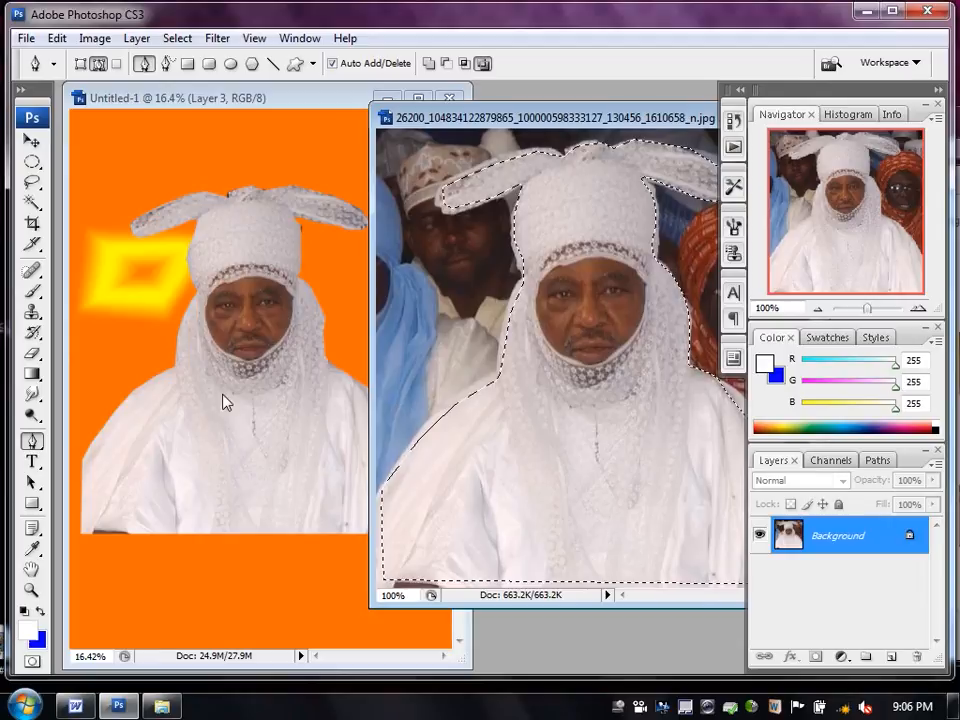
click(32, 141)
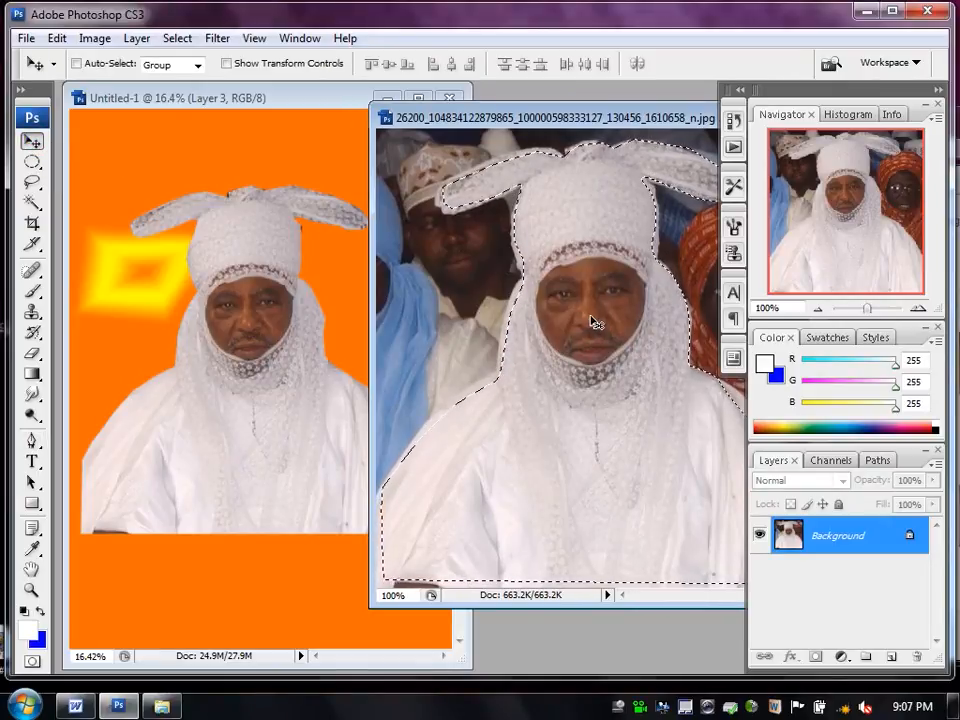
drag(593, 358, 232, 571)
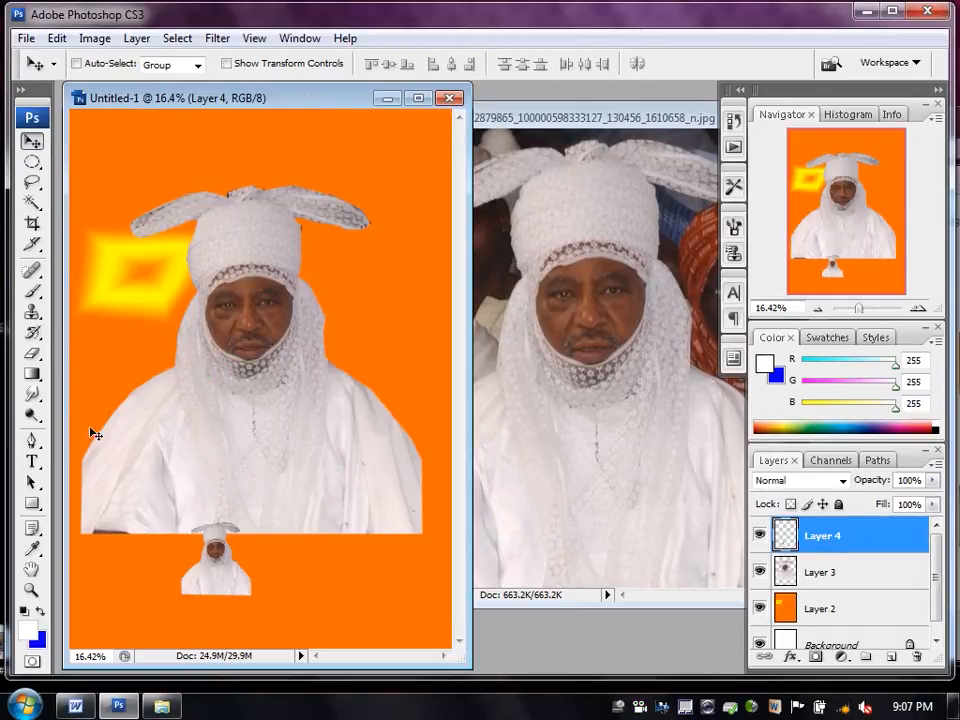
Add the white sample text "dlugdltudltud;utdutdupdypde8[er7[8" in 22.11 pt AR JULIAN across the man's turban.
click(33, 461)
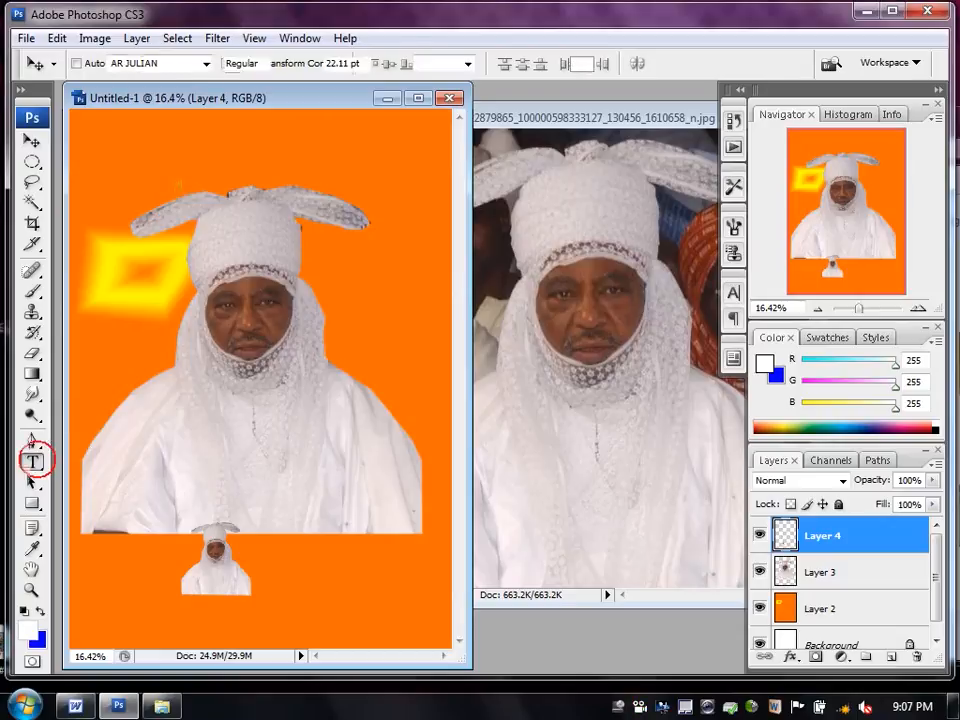
click(116, 241)
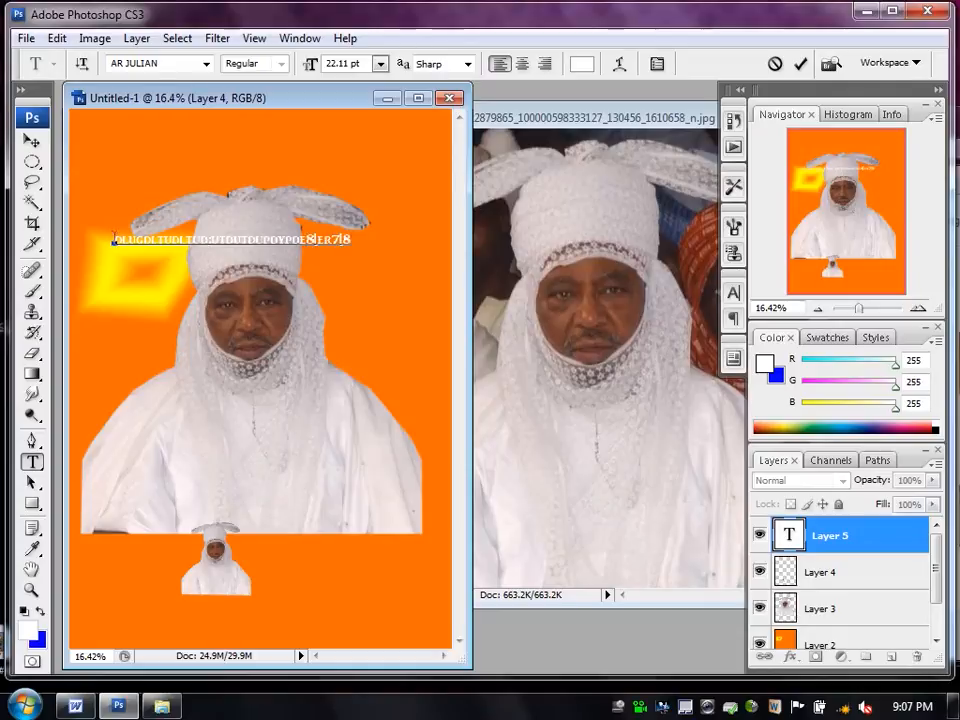
click(33, 140)
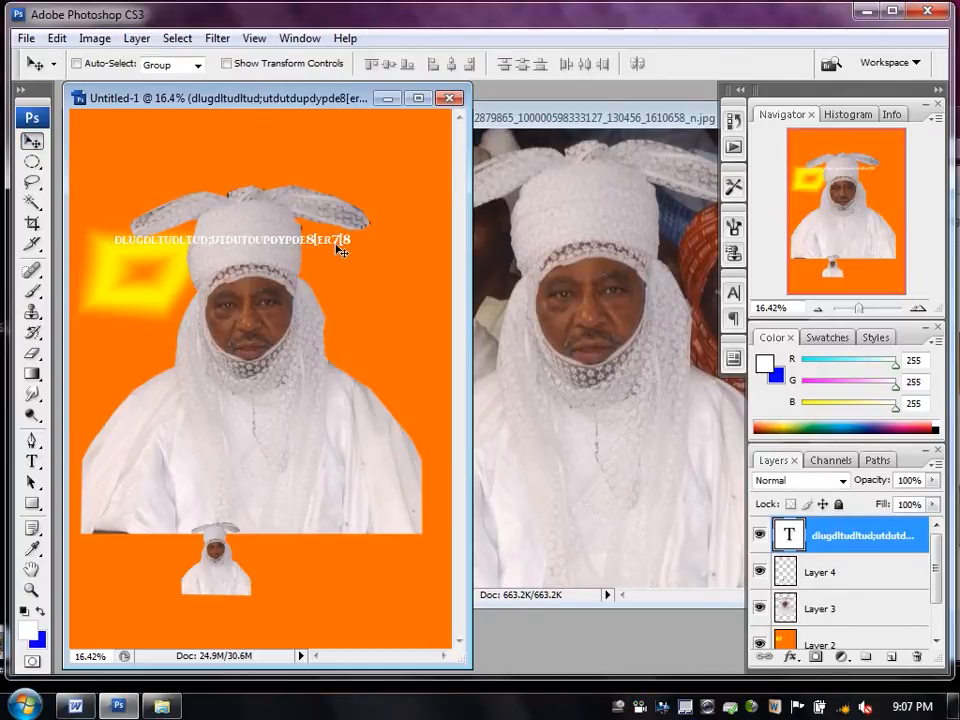
Move the sample text up and to the right so it crosses the upper part of the turban.
key(ctrl+plus)
key(ctrl+plus)
key(ctrl+plus)
key(ctrl+plus)
key(ctrl+plus)
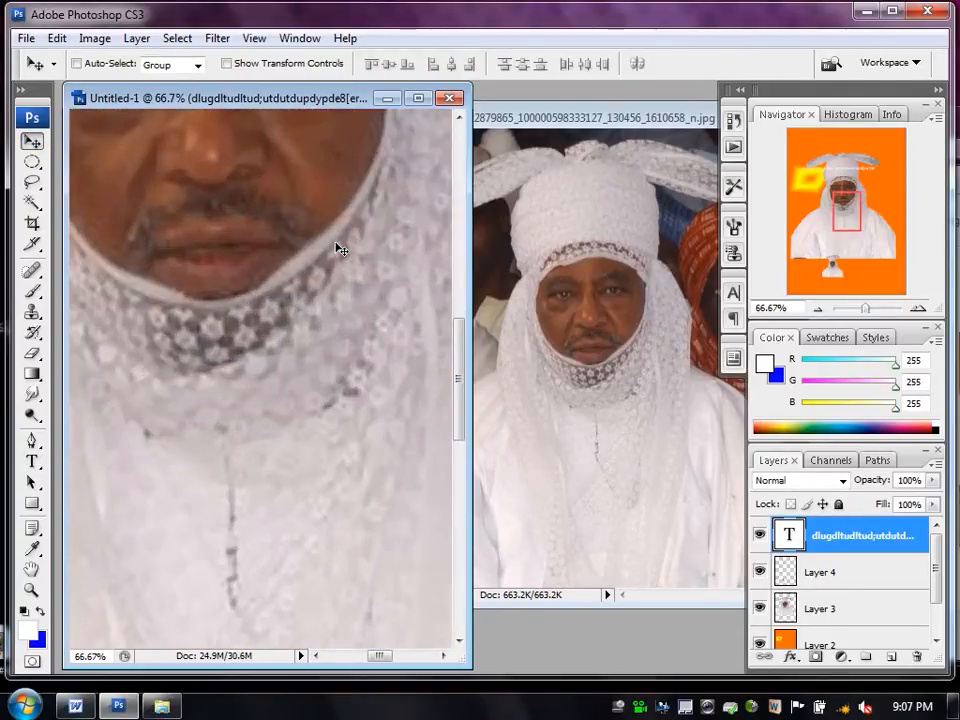
scroll(340, 249, up, 10)
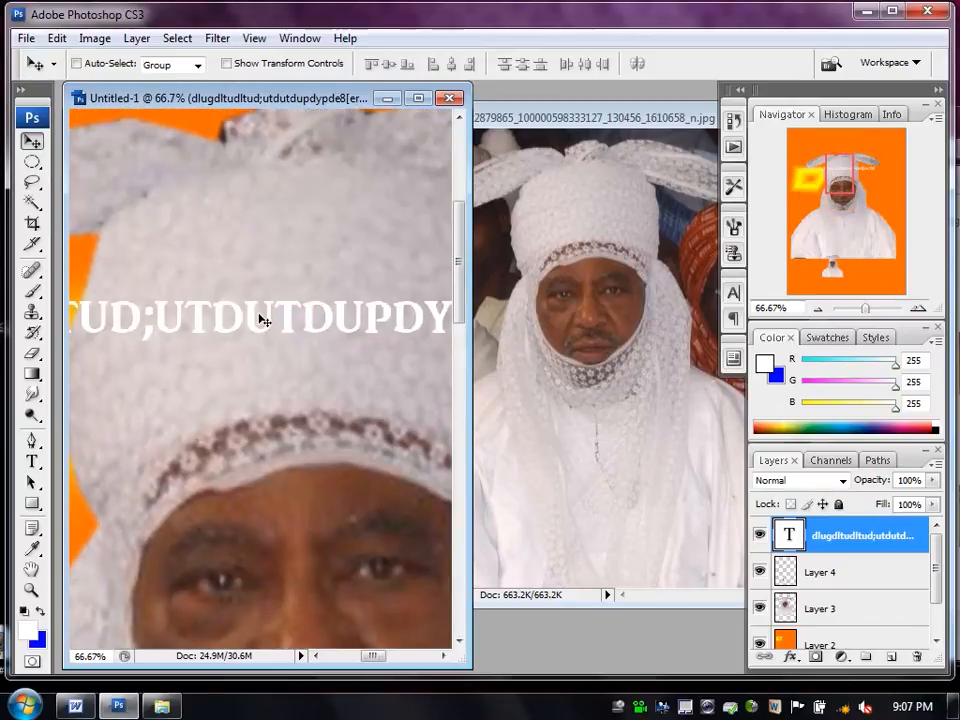
drag(255, 320, 331, 214)
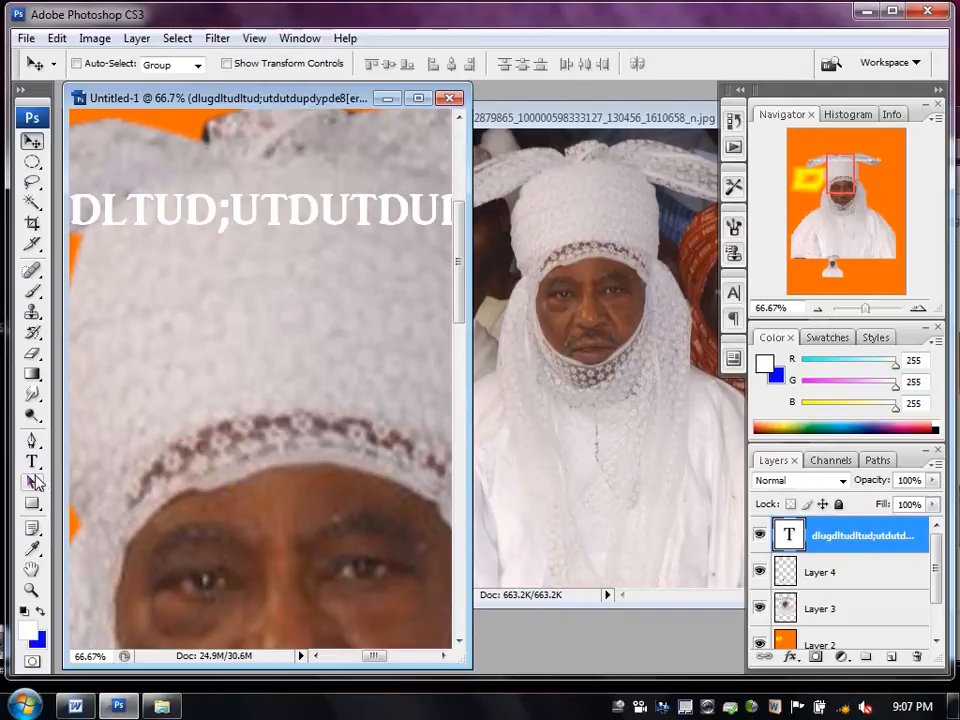
View Untitled-1 with the Zoom tool at actual pixels and at print size.
click(32, 589)
right_click(184, 281)
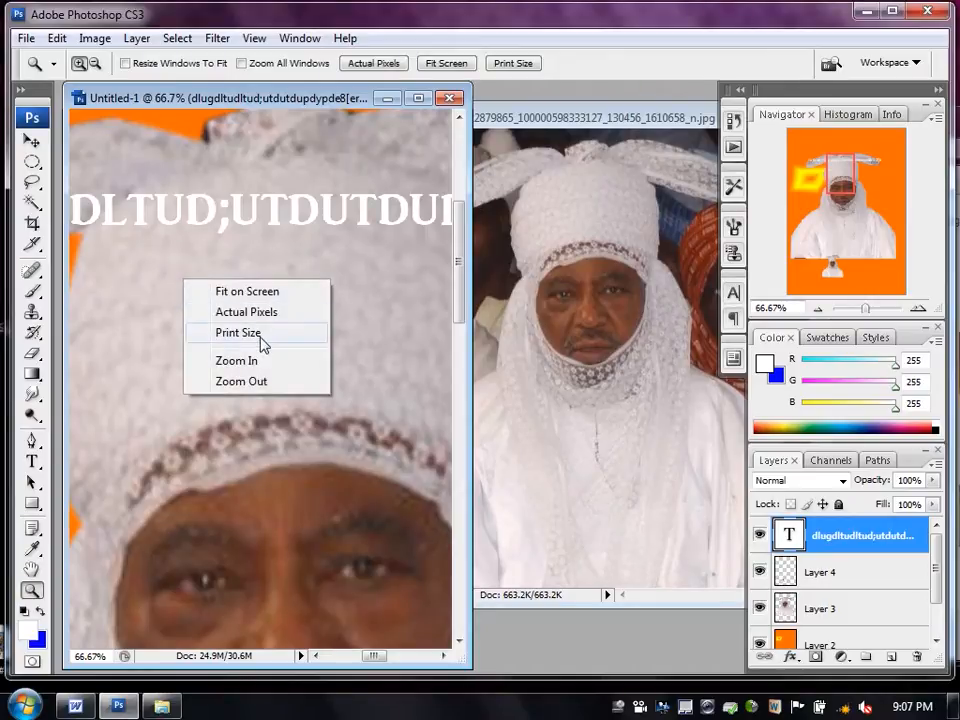
click(270, 315)
right_click(253, 293)
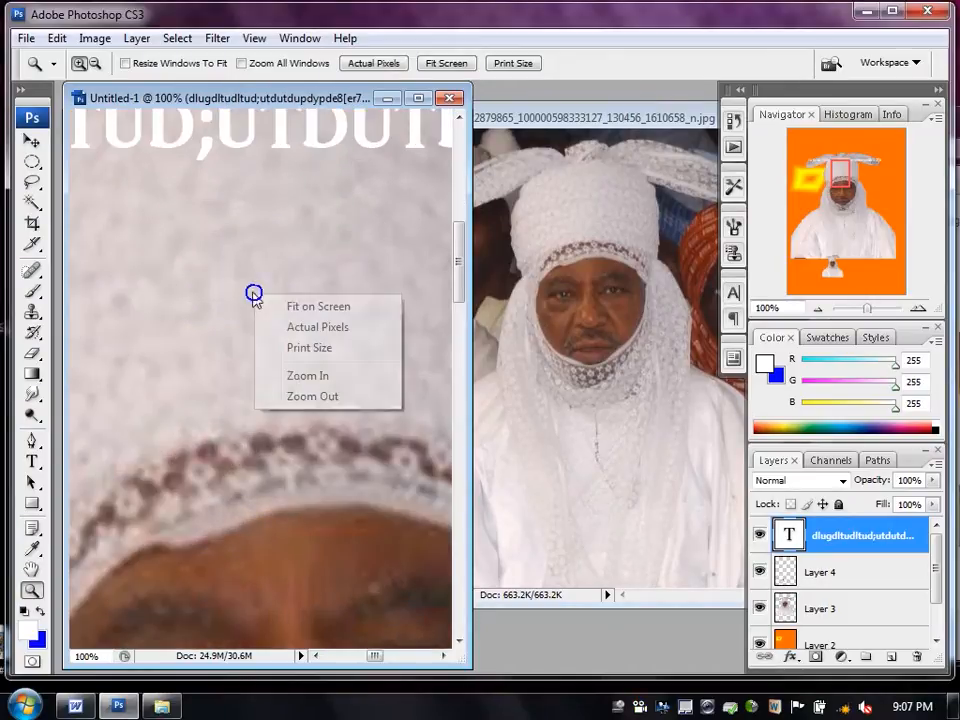
click(318, 346)
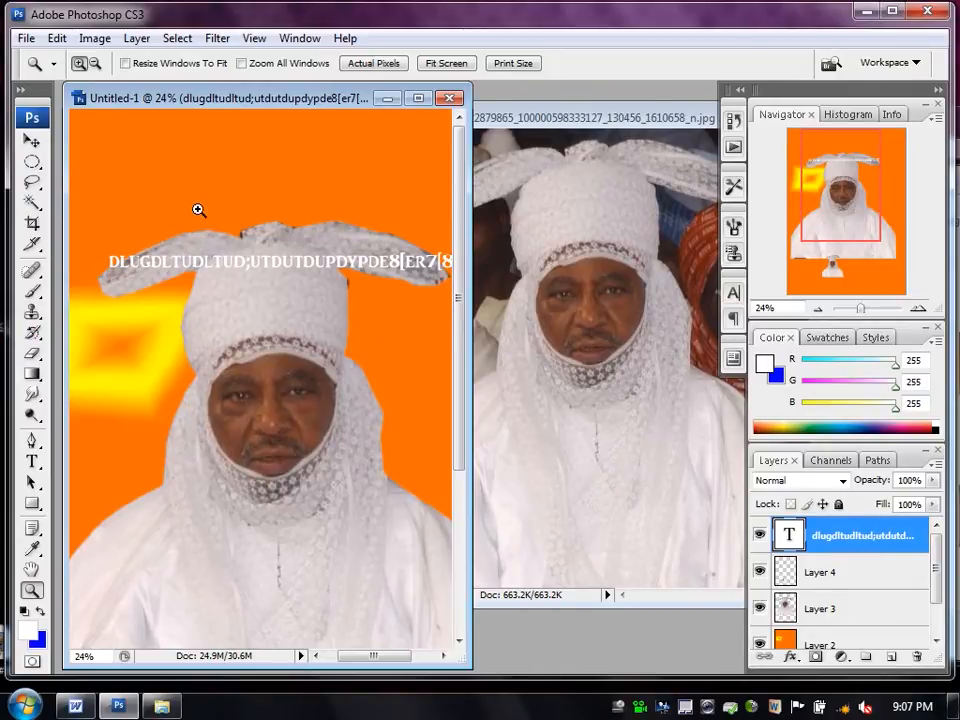
Switch to the Word document and highlight the Workspace item in the Photoshop topic list.
click(75, 706)
click(226, 352)
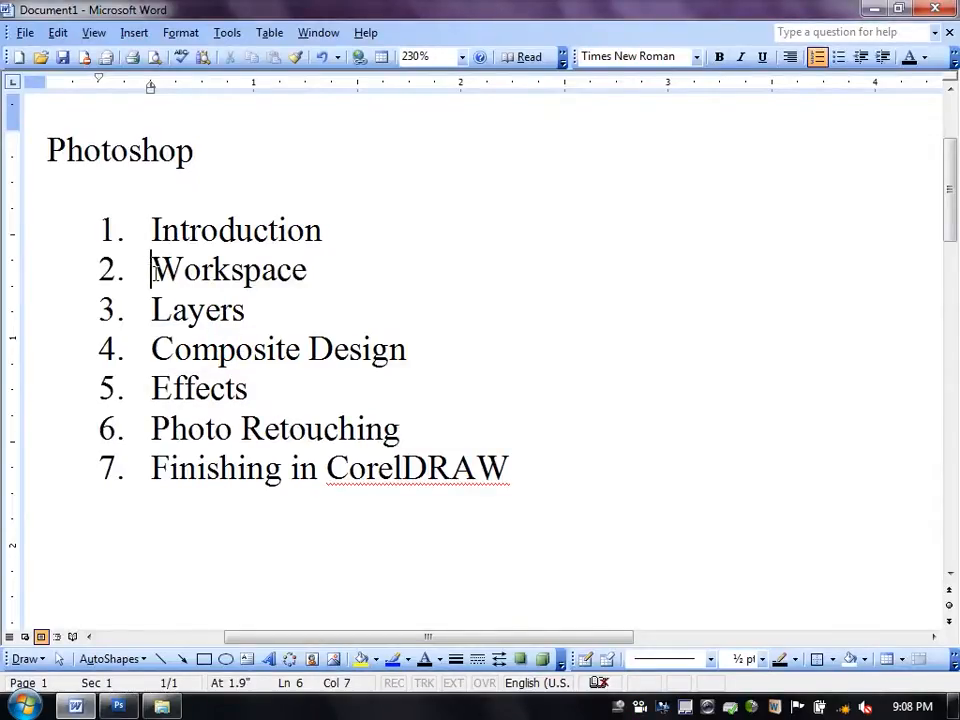
drag(150, 270, 334, 272)
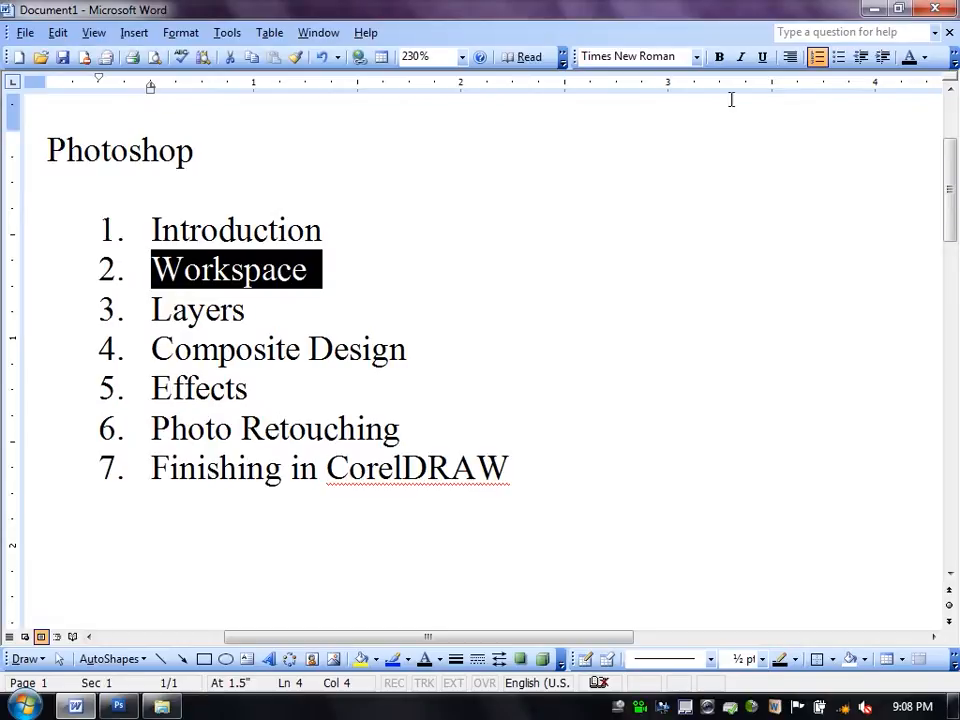
Return to Photoshop and move the sample text layer between Layer 3 and Layer 2.
key(alt+Tab)
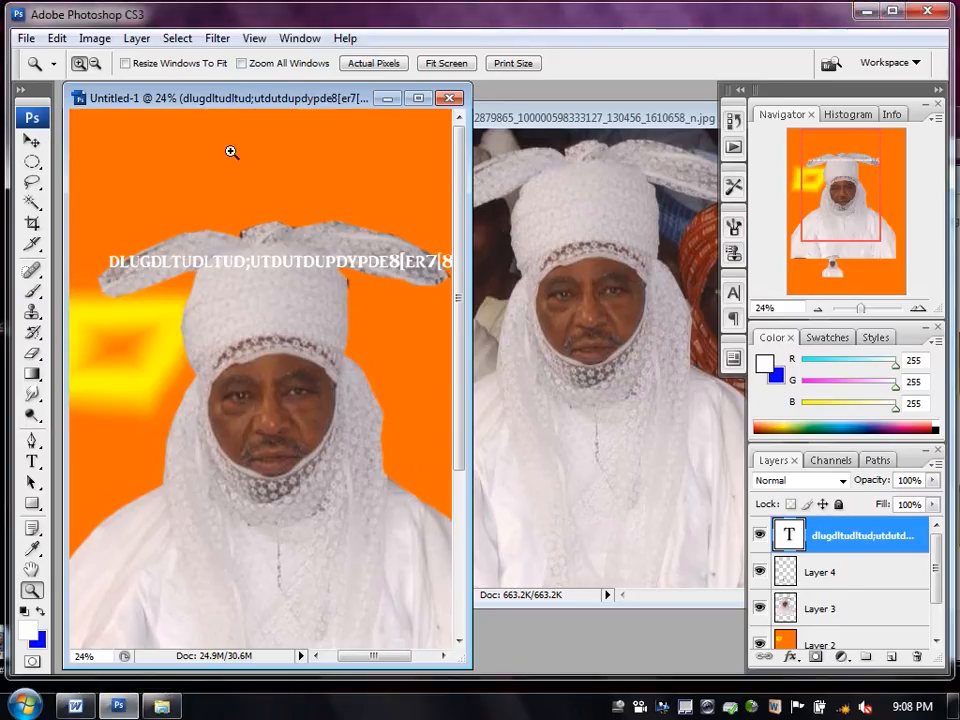
click(853, 614)
drag(851, 532, 848, 623)
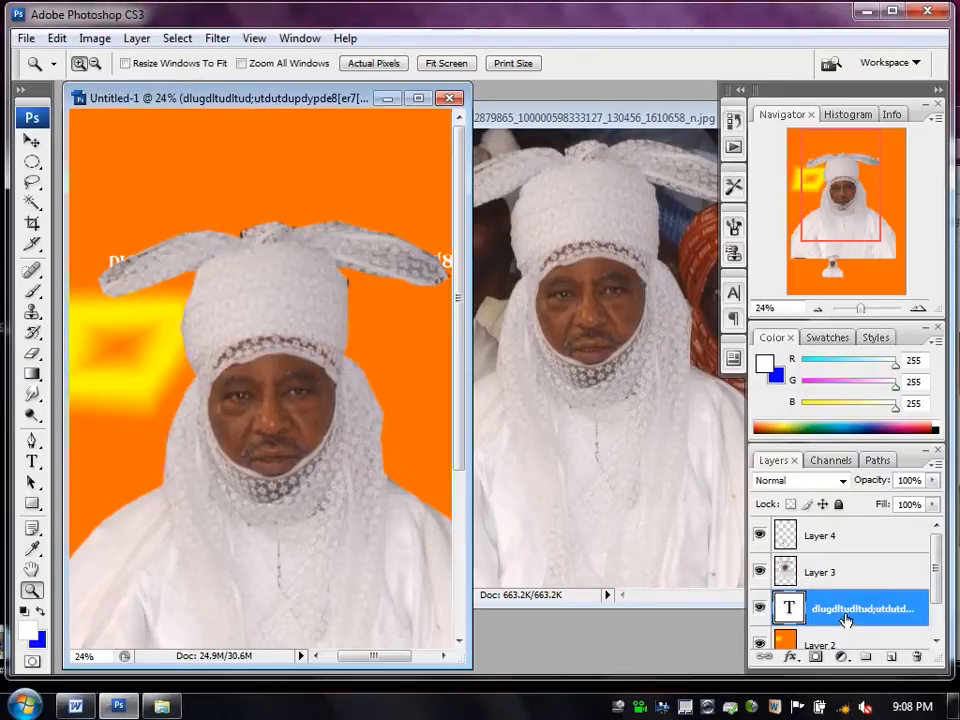
Move the sample text up and to the left over the turban, and place its layer above Layer 3.
click(32, 141)
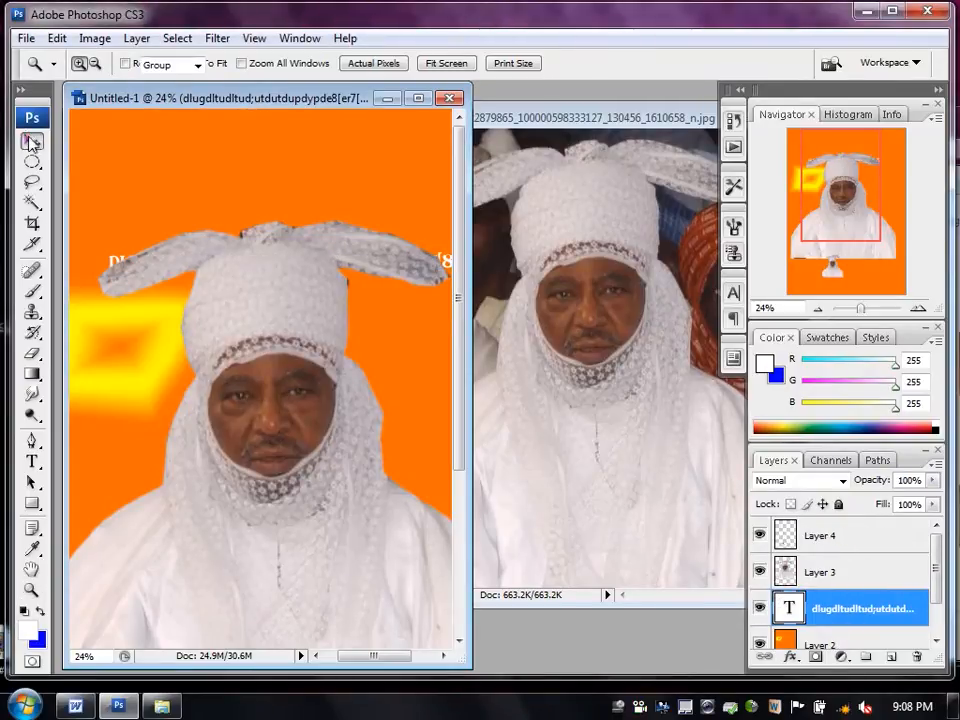
drag(248, 266, 223, 236)
drag(822, 631, 826, 556)
drag(826, 640, 825, 592)
mouse_move(832, 535)
mouse_down()
mouse_move(834, 617)
mouse_move(846, 606)
mouse_move(831, 545)
mouse_up()
click(838, 610)
click(934, 568)
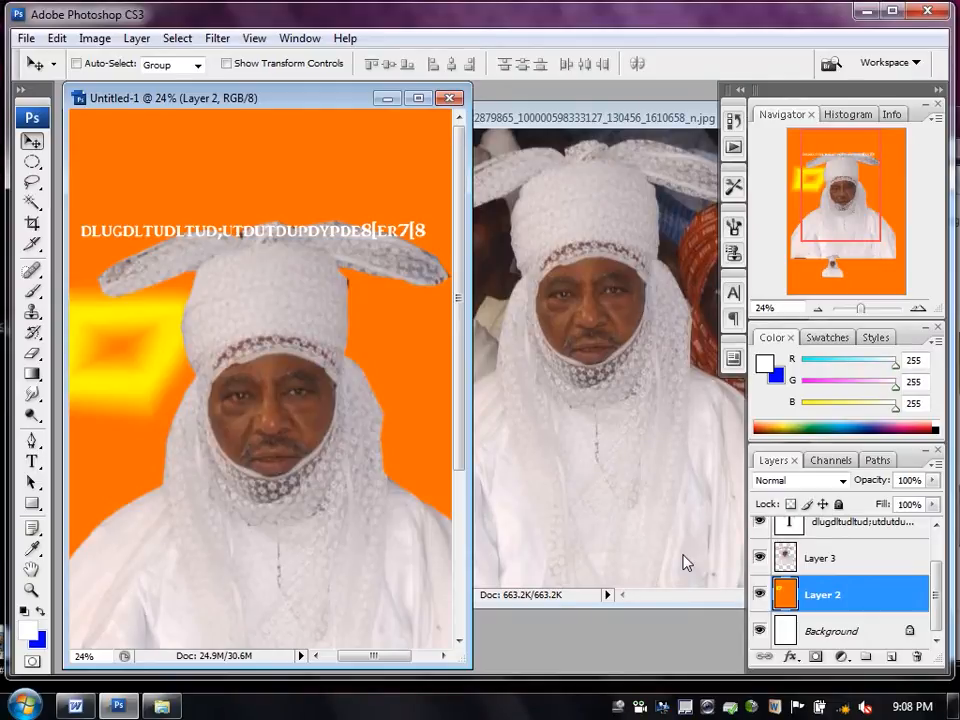
click(936, 561)
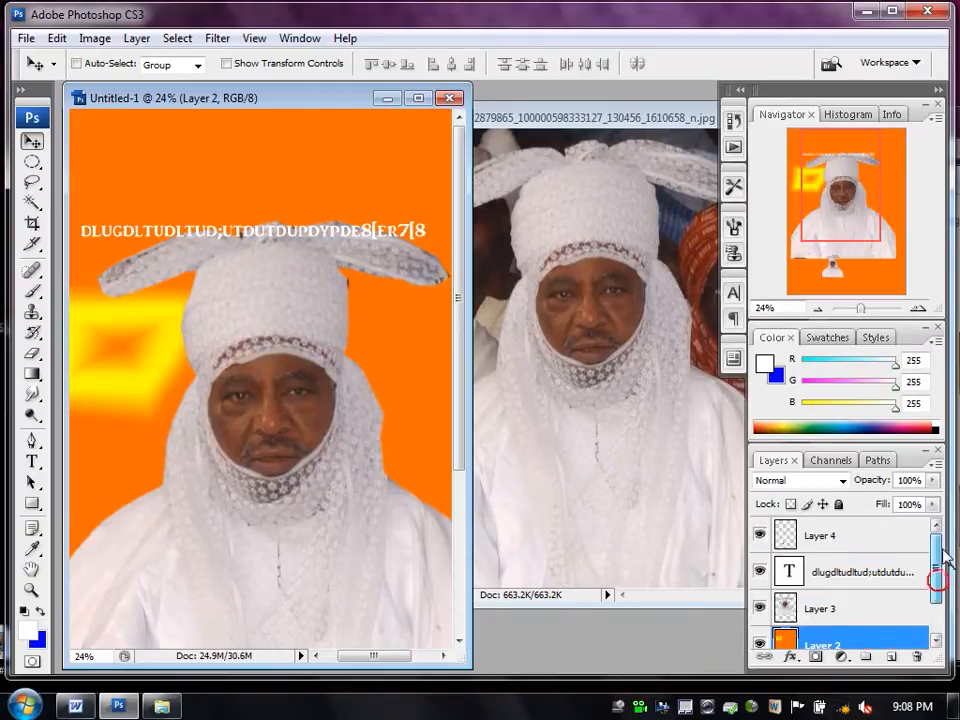
double_click(843, 537)
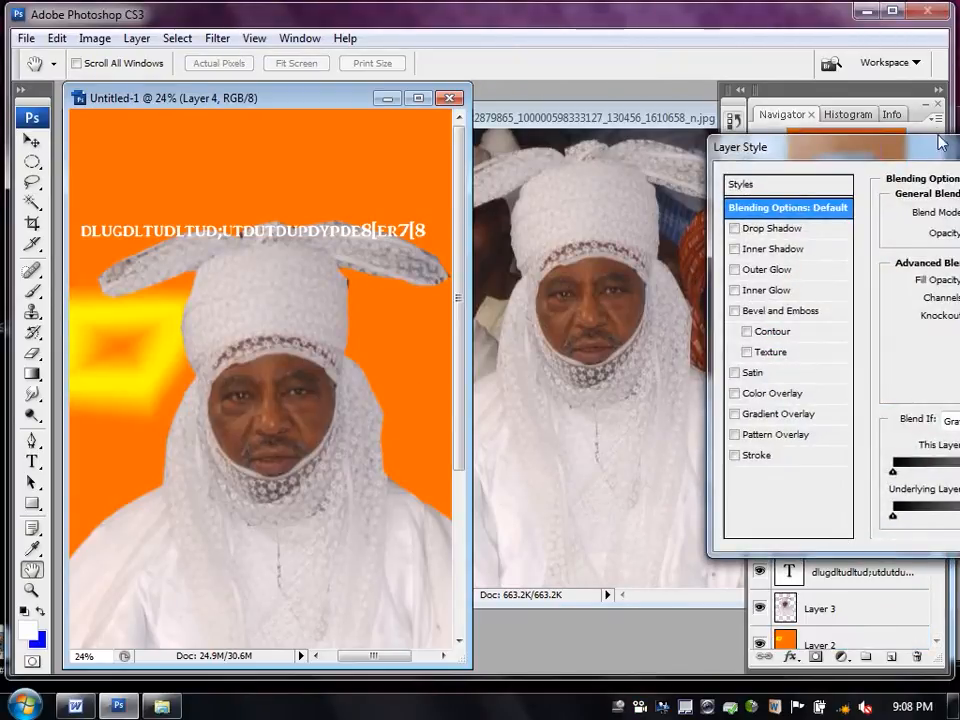
drag(940, 145, 497, 151)
click(800, 146)
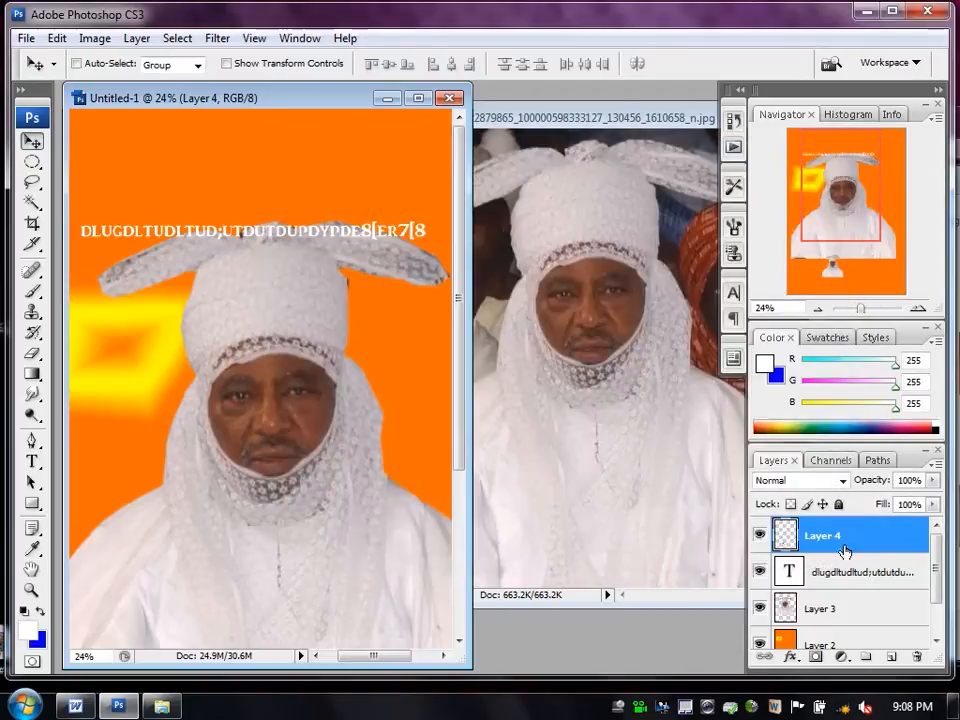
double_click(840, 540)
click(811, 143)
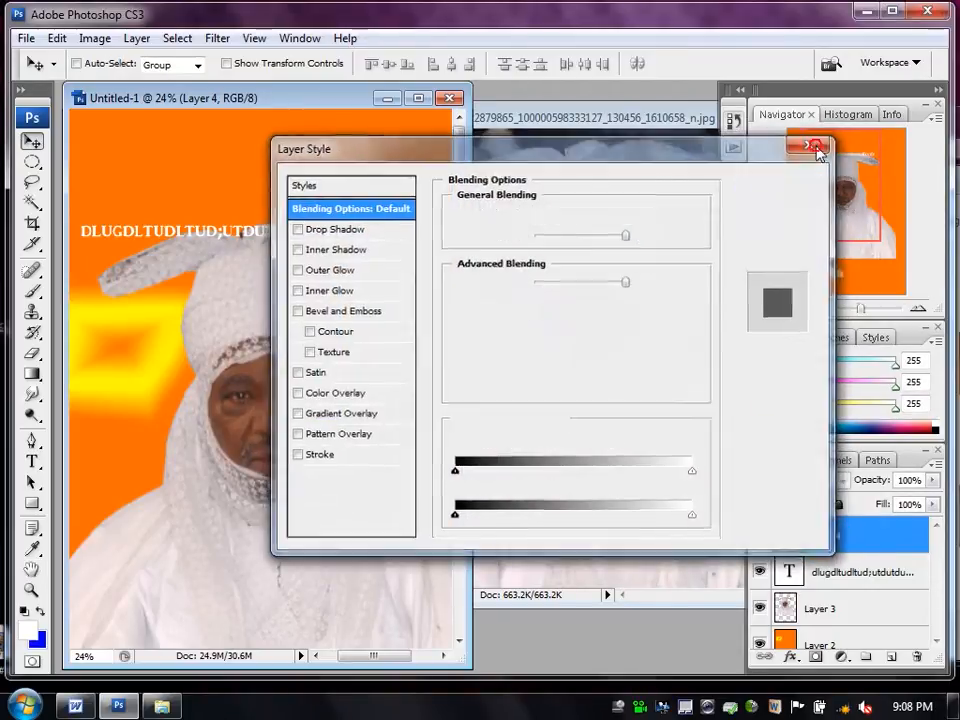
Rename Layer 4 as Emir.
double_click(840, 536)
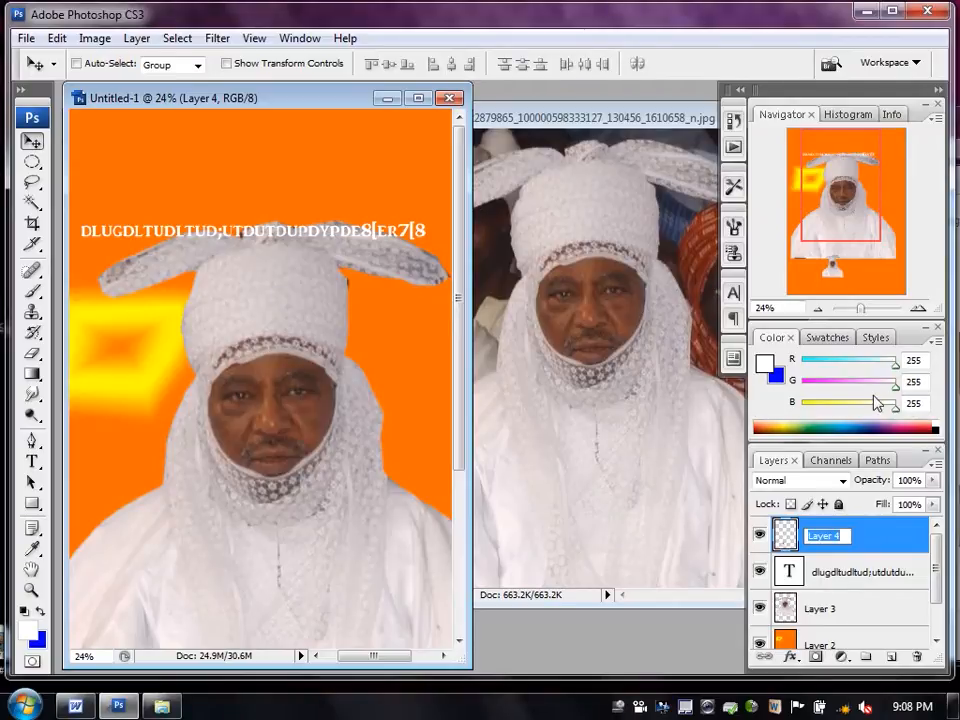
text(Emir)
key(Return)
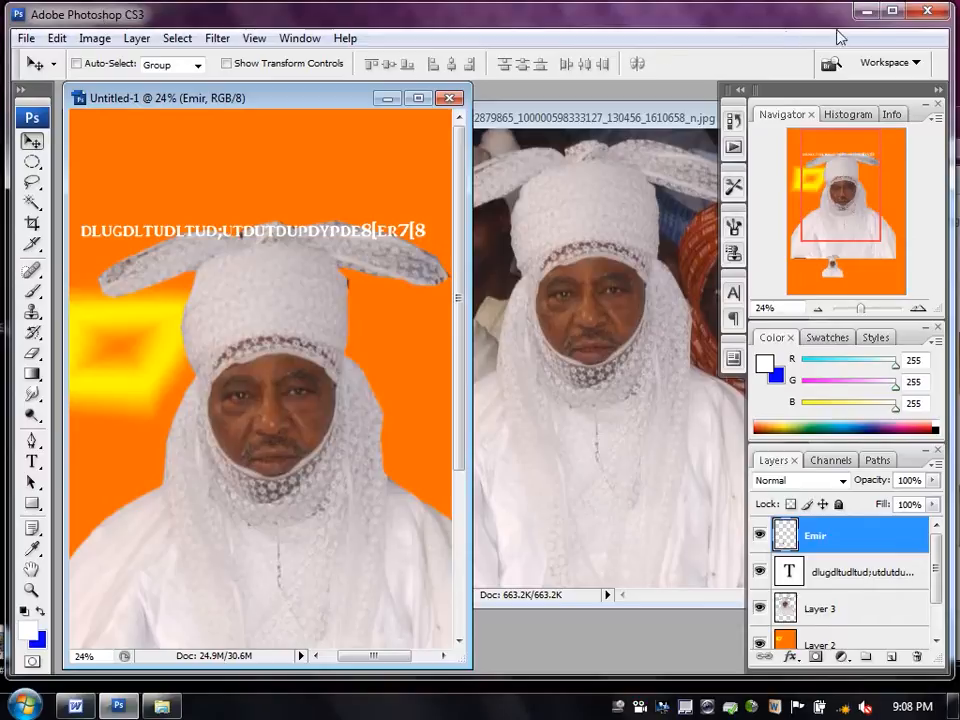
Switch to the Word document, highlight the Composite Design item in the topic list, and minimize the document.
click(866, 11)
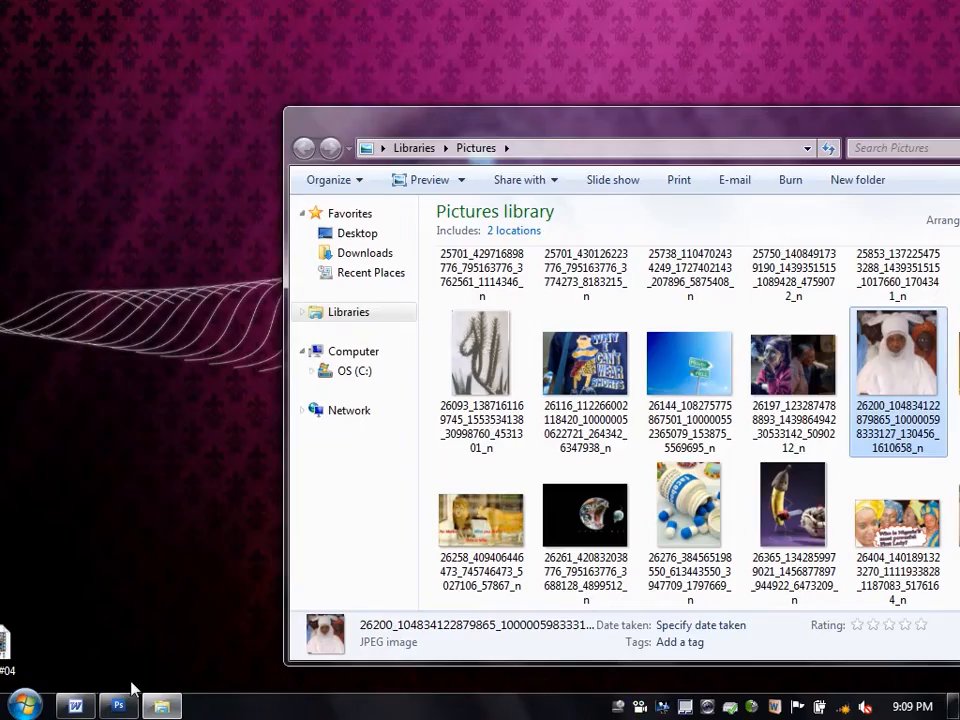
click(77, 706)
click(79, 706)
click(25, 706)
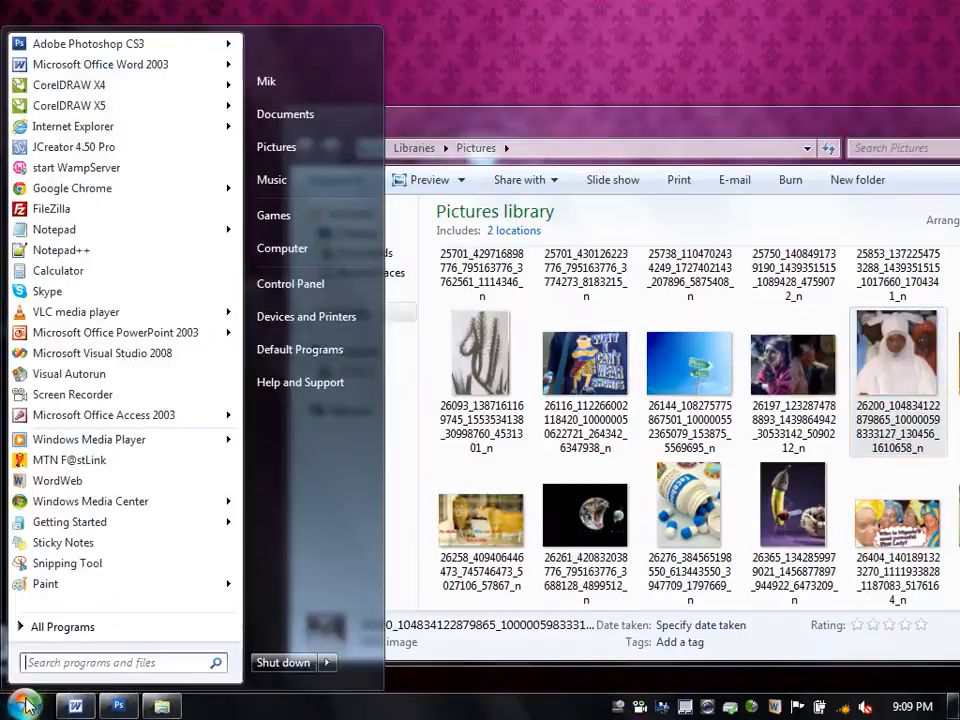
click(77, 706)
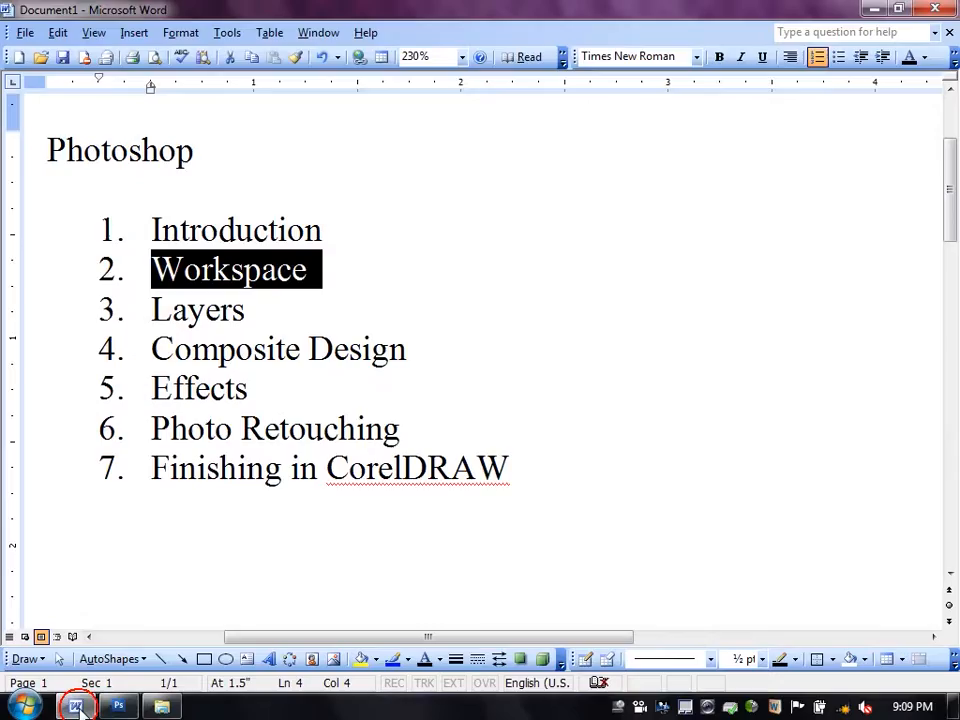
drag(216, 358, 388, 347)
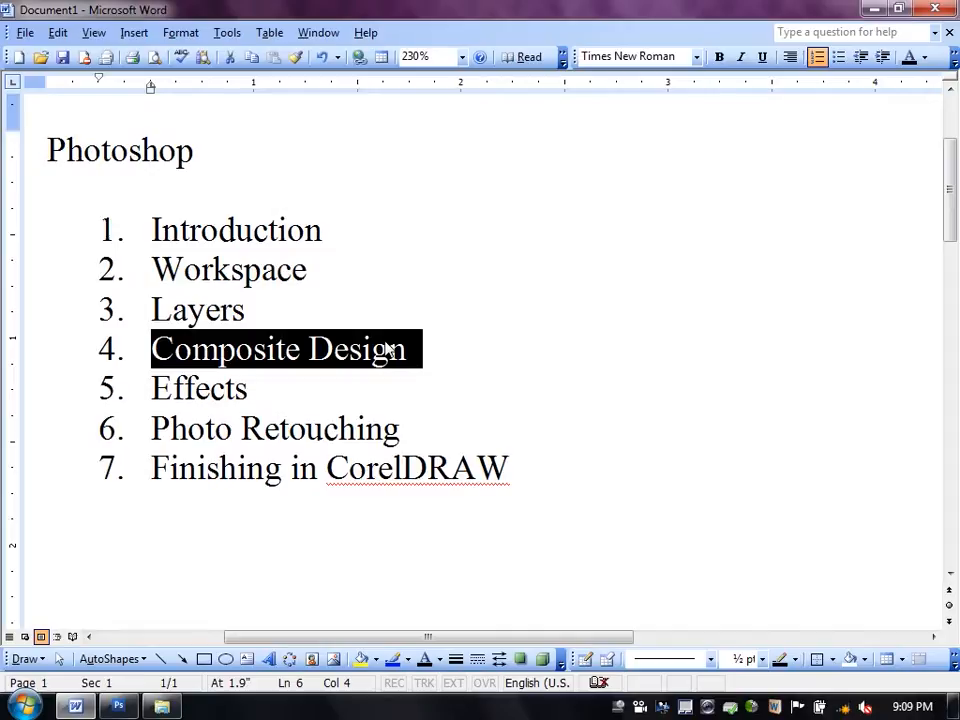
click(900, 12)
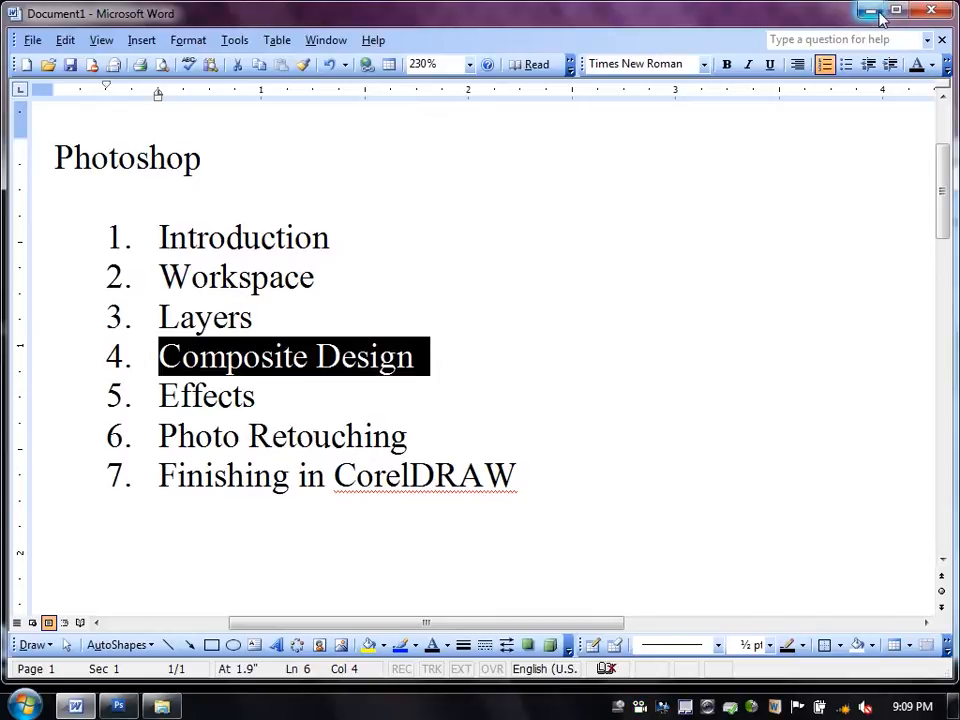
click(870, 10)
Open the picture of the woman in a white shirt from the Pictures library in Photoshop.
click(692, 390)
scroll(761, 343, down, 3)
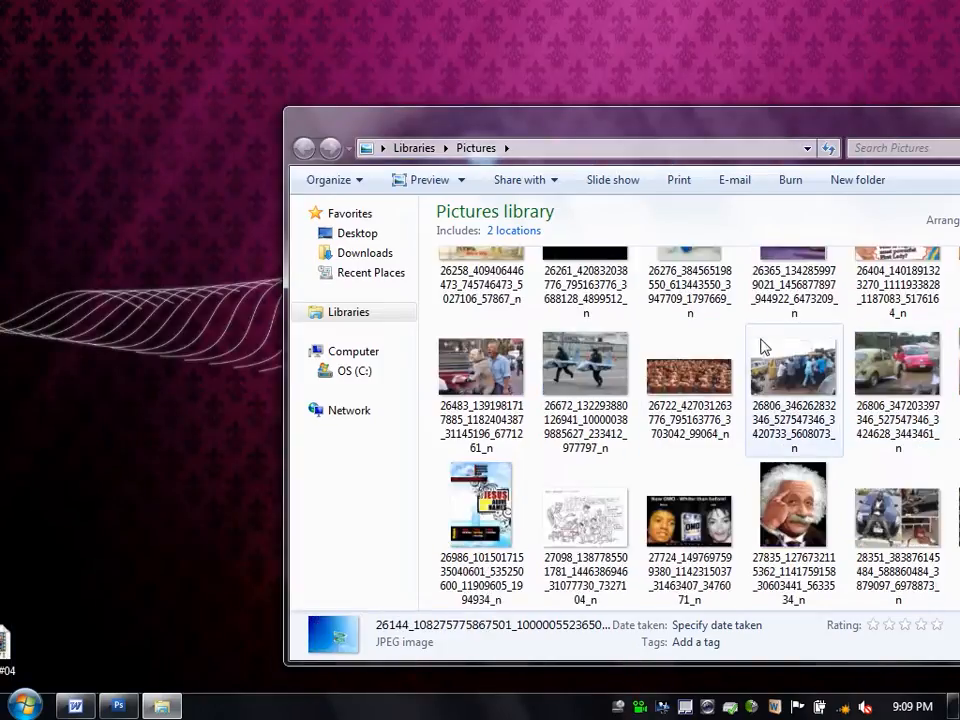
scroll(815, 352, down, 2)
scroll(815, 352, down, 1)
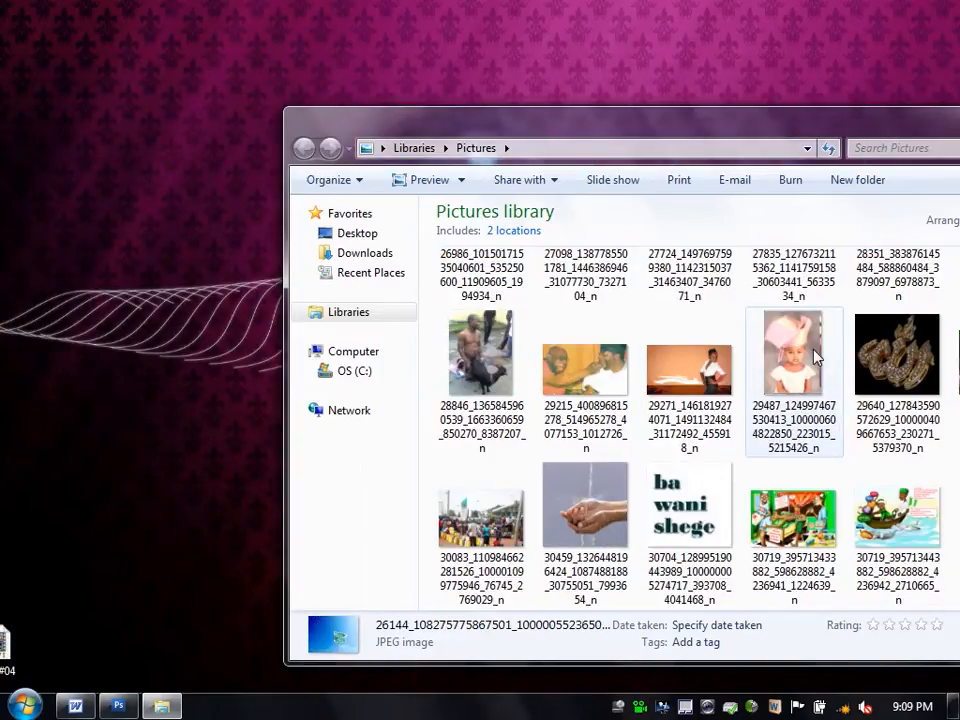
drag(707, 377, 340, 390)
drag(393, 126, 425, 163)
Close Untitled-1 and the other sample pictures without saving, keeping only the picture of the woman open.
click(449, 98)
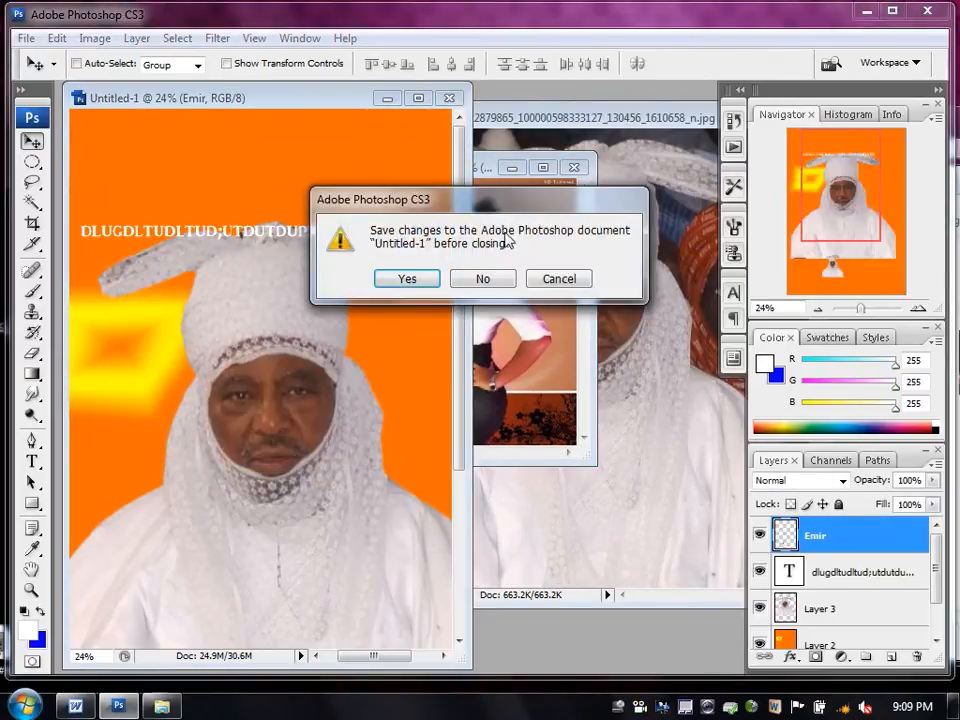
click(481, 281)
drag(463, 175, 397, 208)
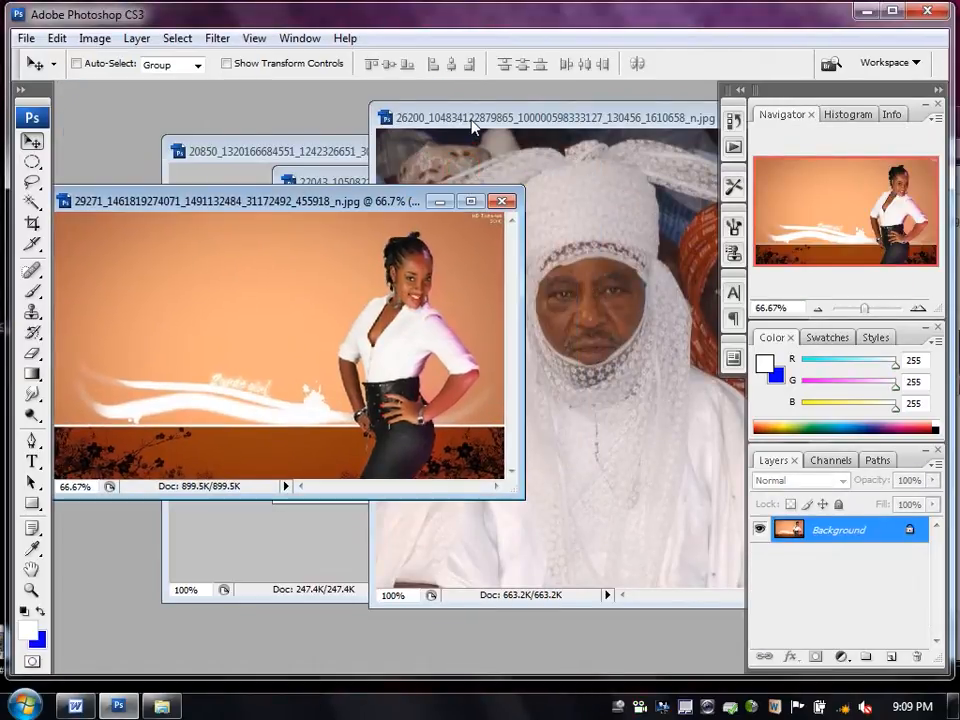
click(471, 116)
double_click(386, 119)
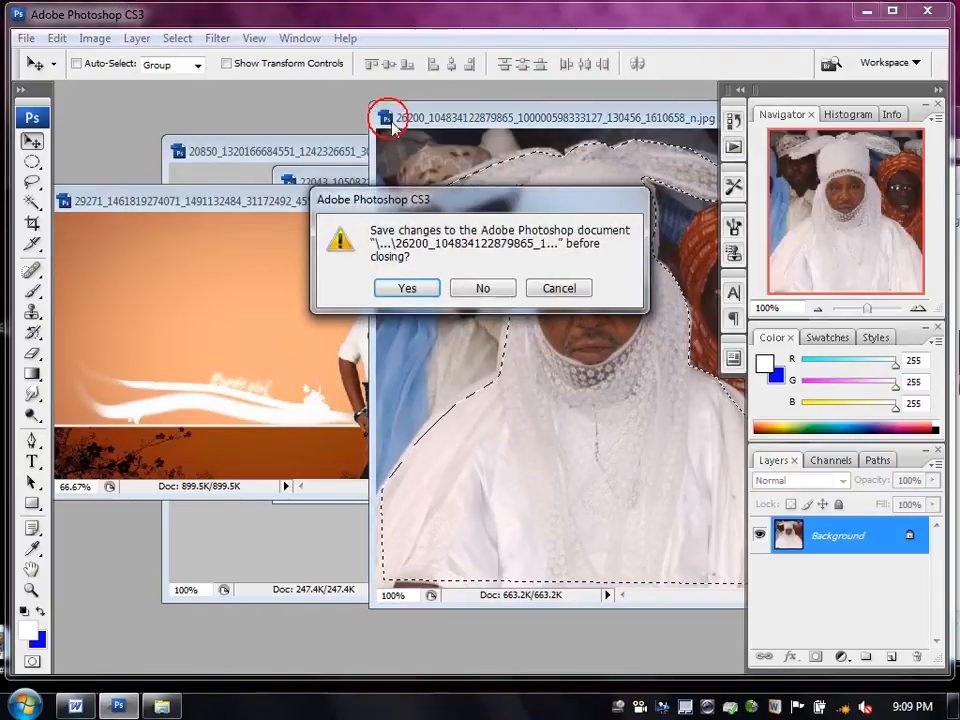
click(484, 286)
click(465, 181)
double_click(289, 182)
click(490, 285)
click(586, 152)
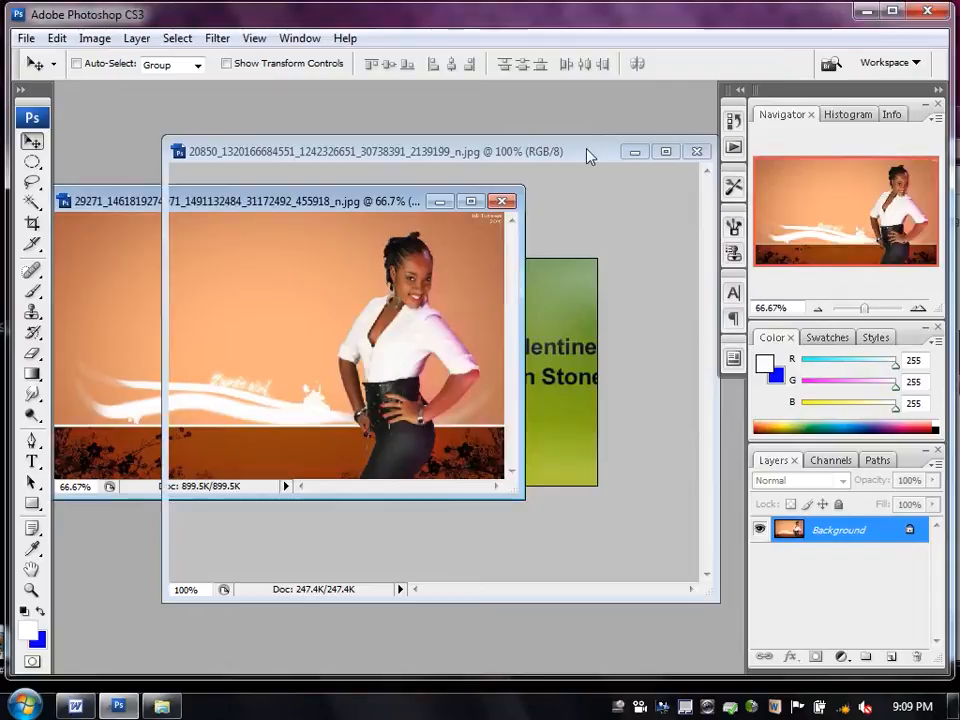
click(697, 152)
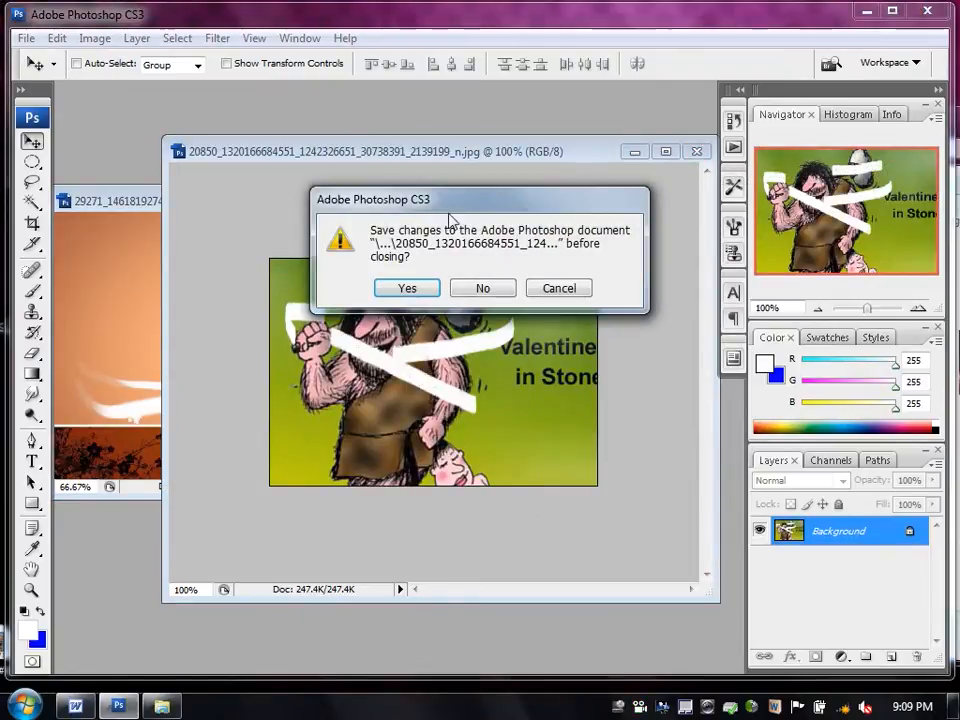
click(483, 288)
With the maximized picture at 200%, trace a Pen path from the woman's forearm beside the white swirl up her sleeve and shoulder to the earring.
drag(395, 203, 366, 201)
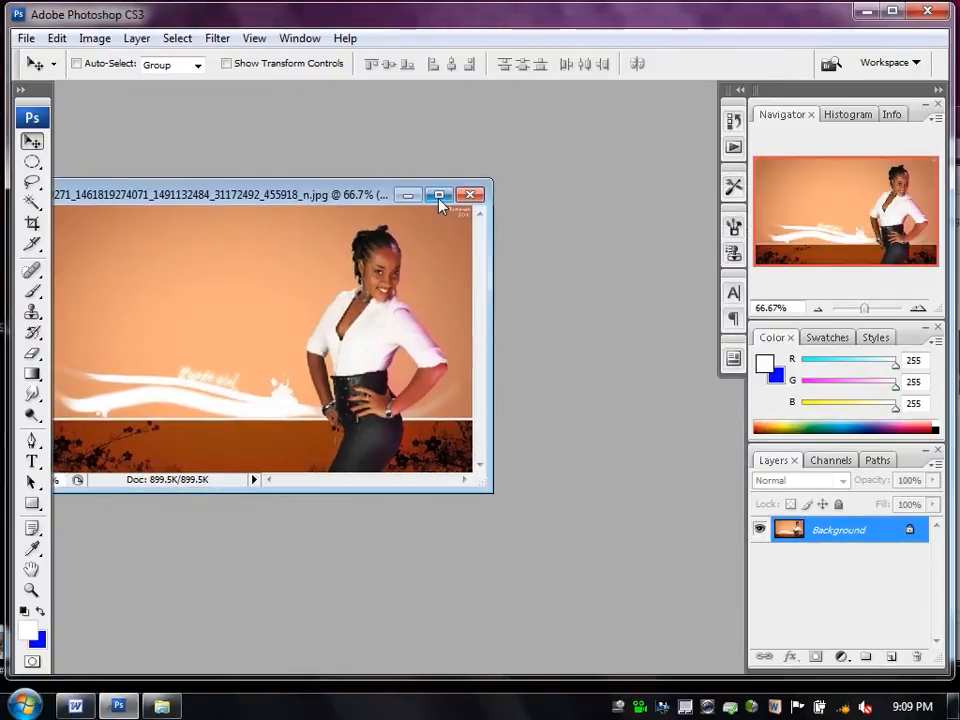
click(438, 195)
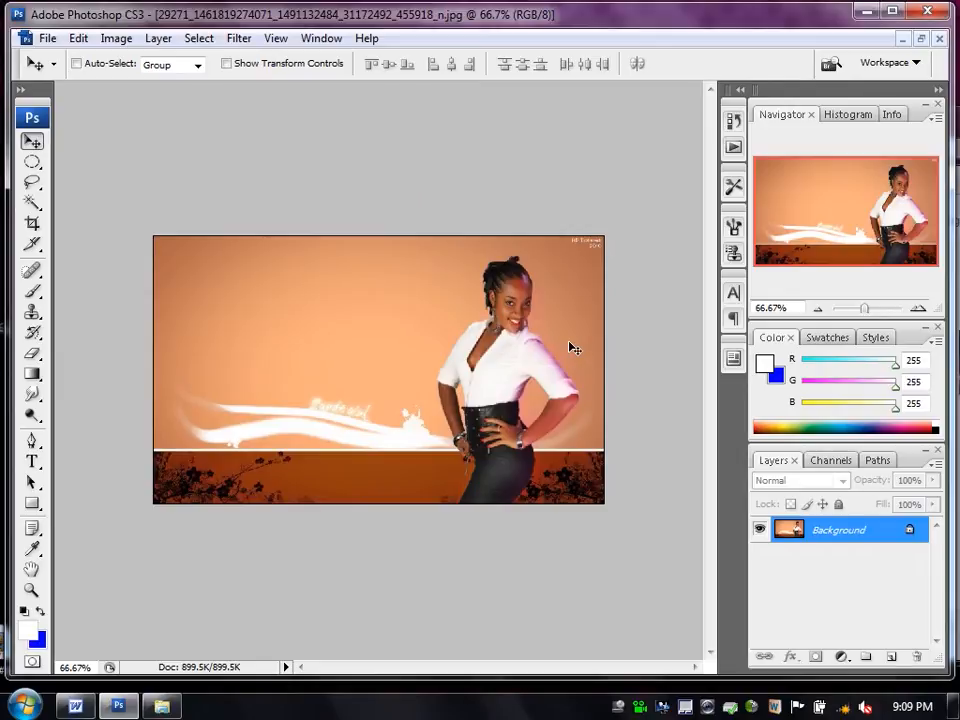
key(ctrl+plus)
key(ctrl+plus)
drag(570, 347, 244, 390)
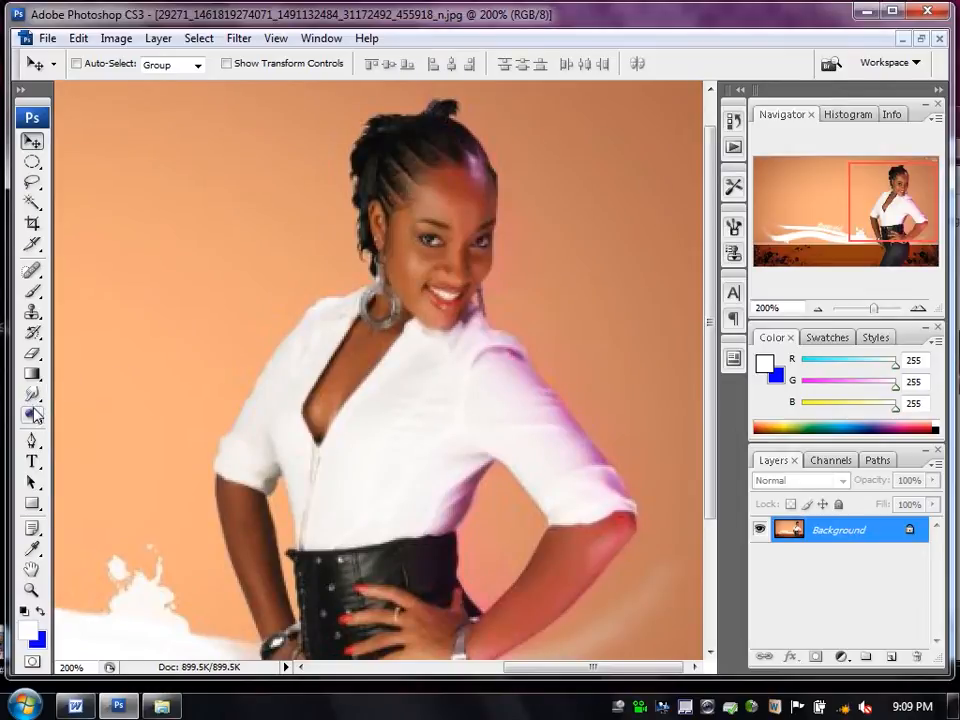
click(32, 441)
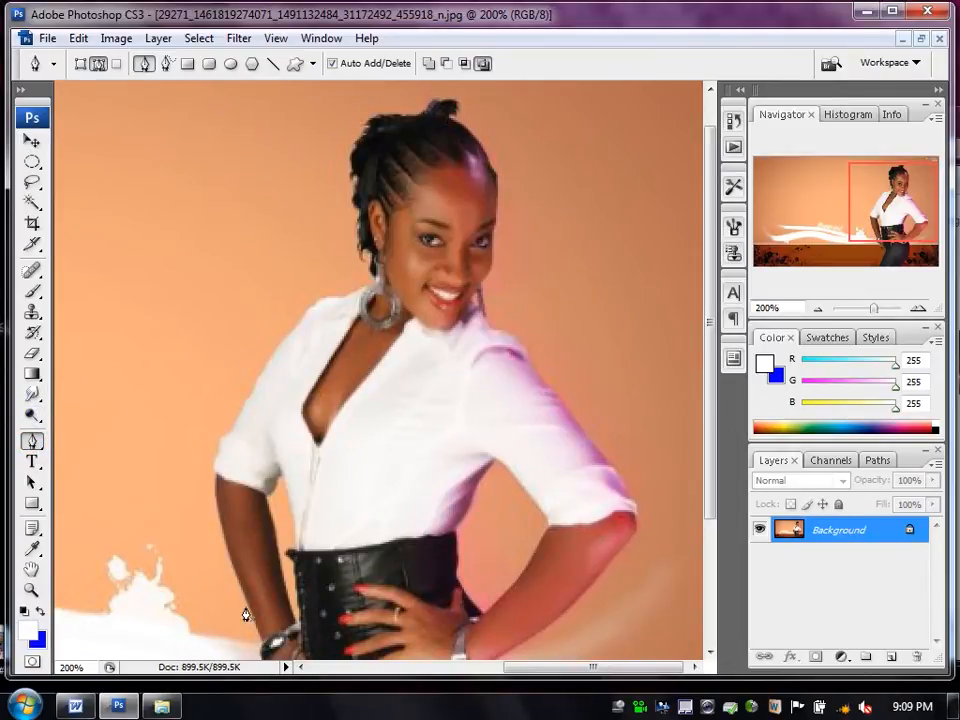
click(235, 567)
click(222, 524)
click(216, 463)
click(226, 437)
click(247, 408)
click(273, 357)
click(289, 327)
drag(328, 299, 343, 302)
click(351, 292)
click(370, 277)
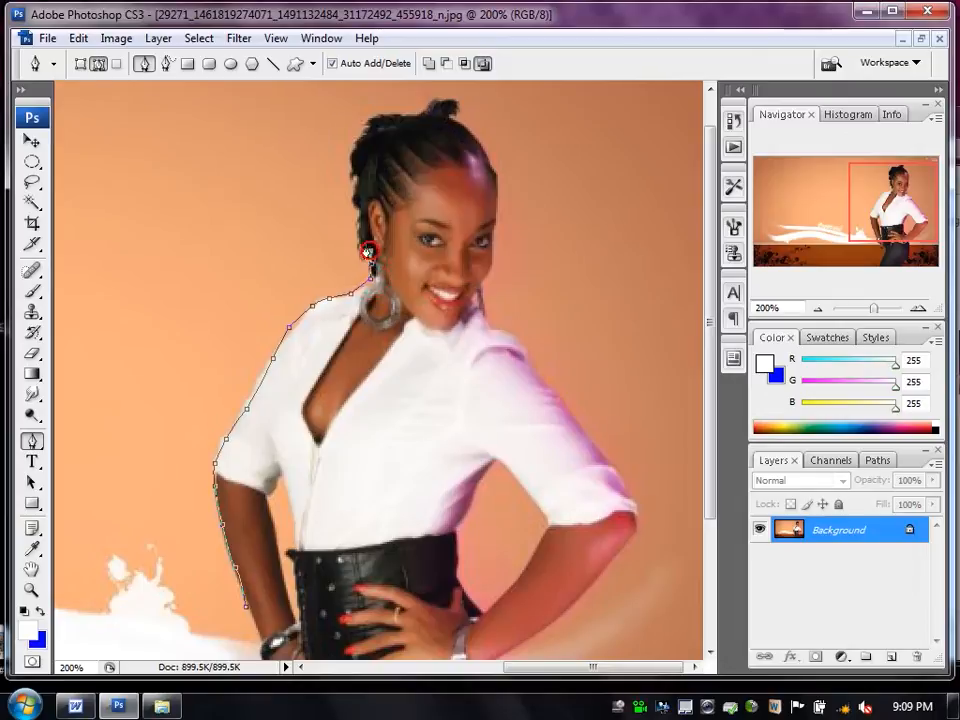
Continue the path up the braided hair at the back of the head and over the bun.
click(364, 240)
click(359, 218)
click(355, 196)
click(352, 178)
click(348, 163)
click(355, 149)
click(362, 135)
click(368, 124)
click(377, 116)
click(398, 117)
click(428, 112)
click(446, 102)
click(452, 104)
Continue the path from the bun down the forehead and far side of the face to the cheek.
click(460, 118)
click(471, 129)
click(485, 157)
click(491, 178)
click(496, 200)
click(494, 232)
click(493, 247)
click(491, 268)
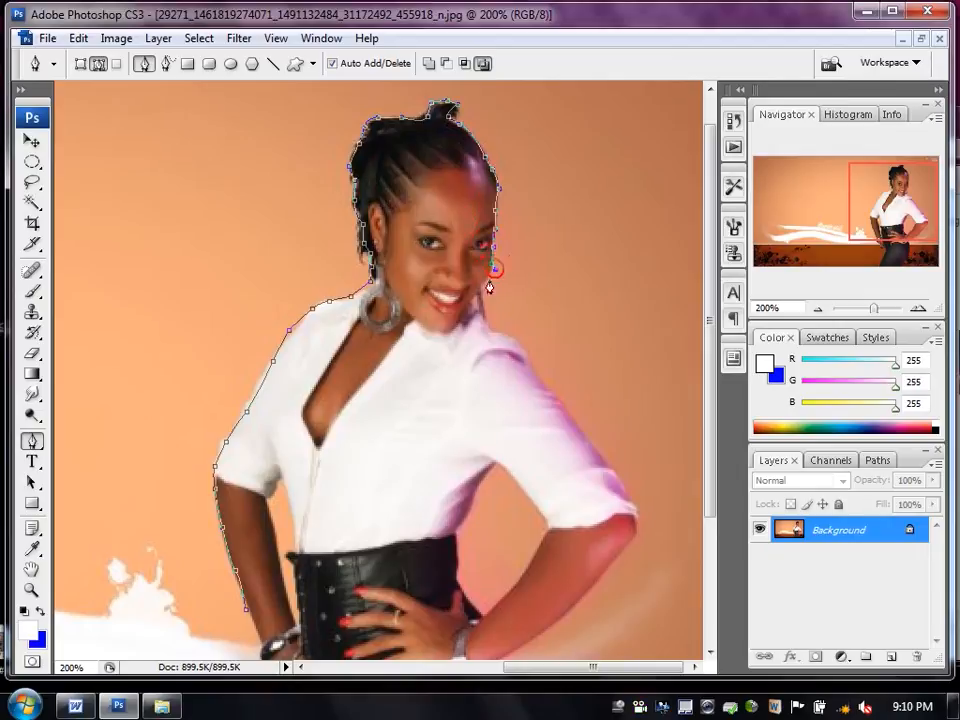
Extend the path down the neck, along the pink-lit shoulder and sleeve, and around the elbow to the forearm.
click(481, 317)
click(494, 333)
click(521, 345)
click(552, 393)
click(584, 440)
click(627, 494)
click(636, 519)
click(631, 540)
click(593, 577)
click(563, 611)
click(514, 652)
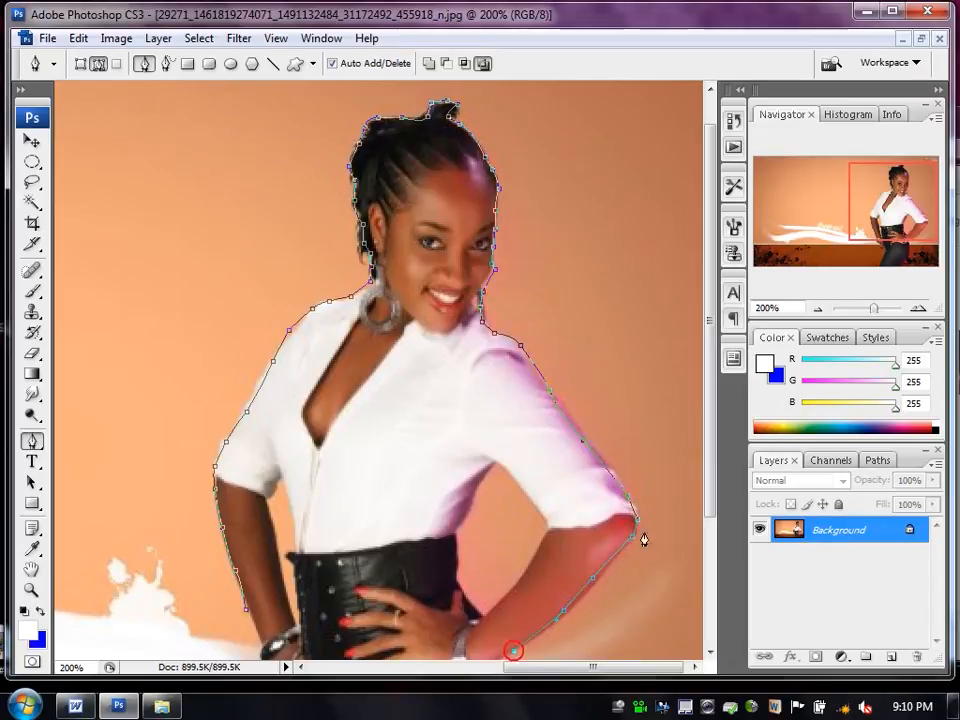
Trace around the hip, across the thighs and up past the hanging hand, and close the path at its starting point.
drag(713, 325, 711, 450)
click(500, 484)
click(496, 570)
click(449, 640)
click(436, 651)
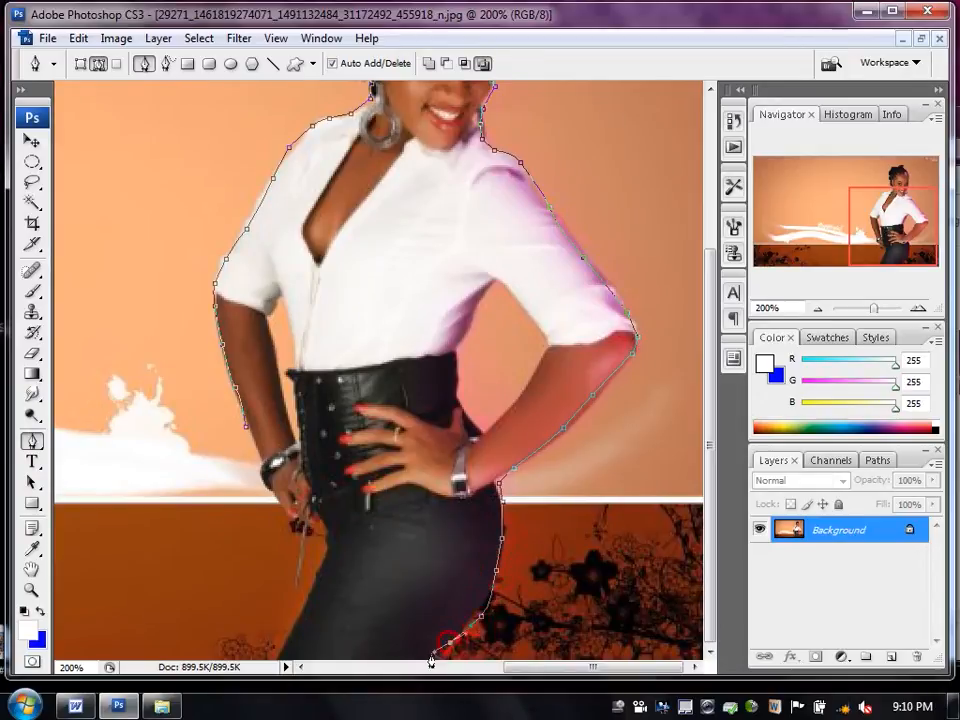
click(281, 649)
click(311, 596)
click(326, 529)
click(296, 519)
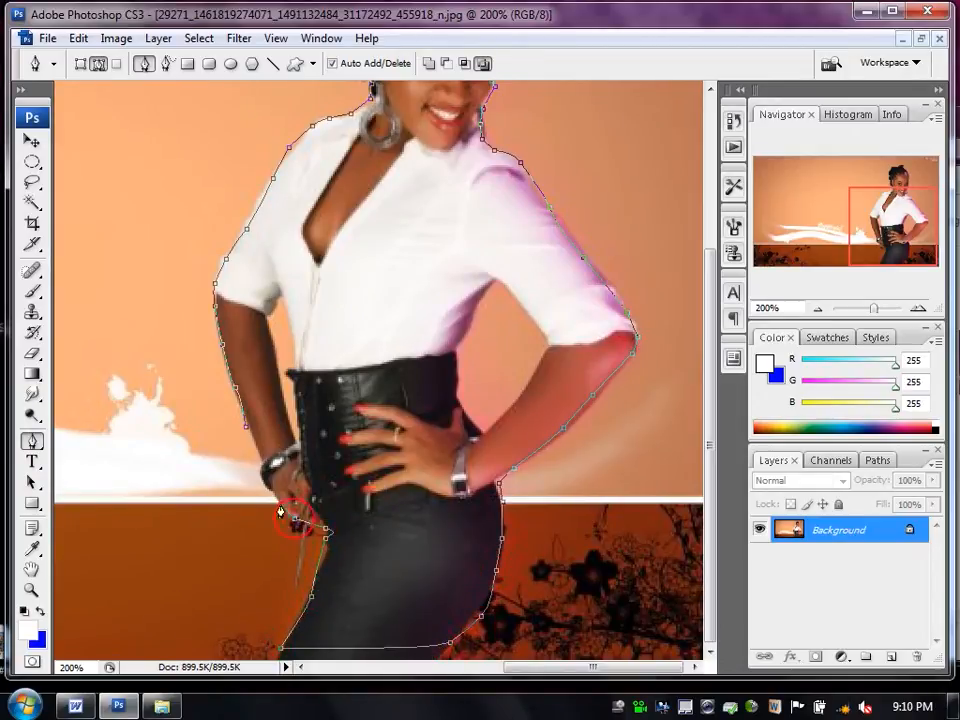
click(247, 430)
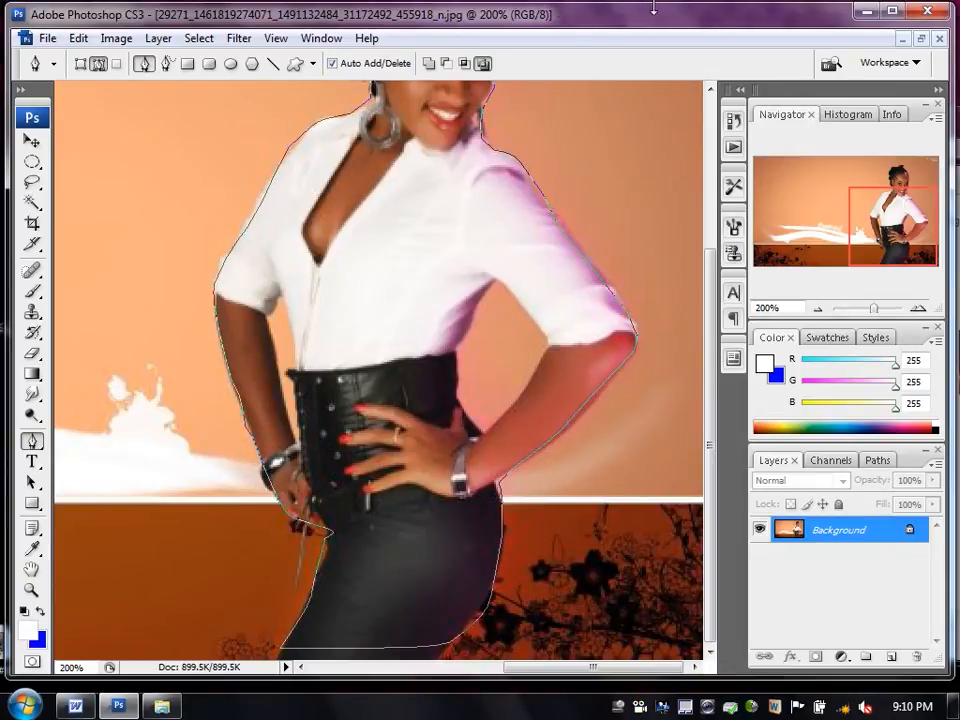
Make a new anti-aliased selection from the path with a 0.5-pixel feather, and fit the restored picture window on screen.
right_click(403, 204)
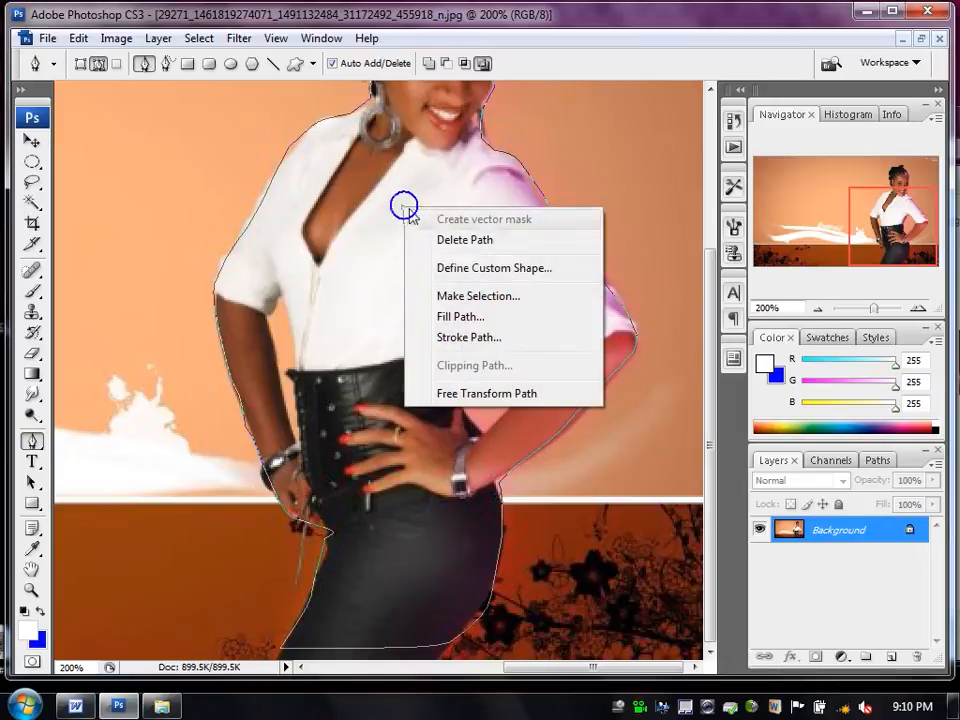
click(488, 295)
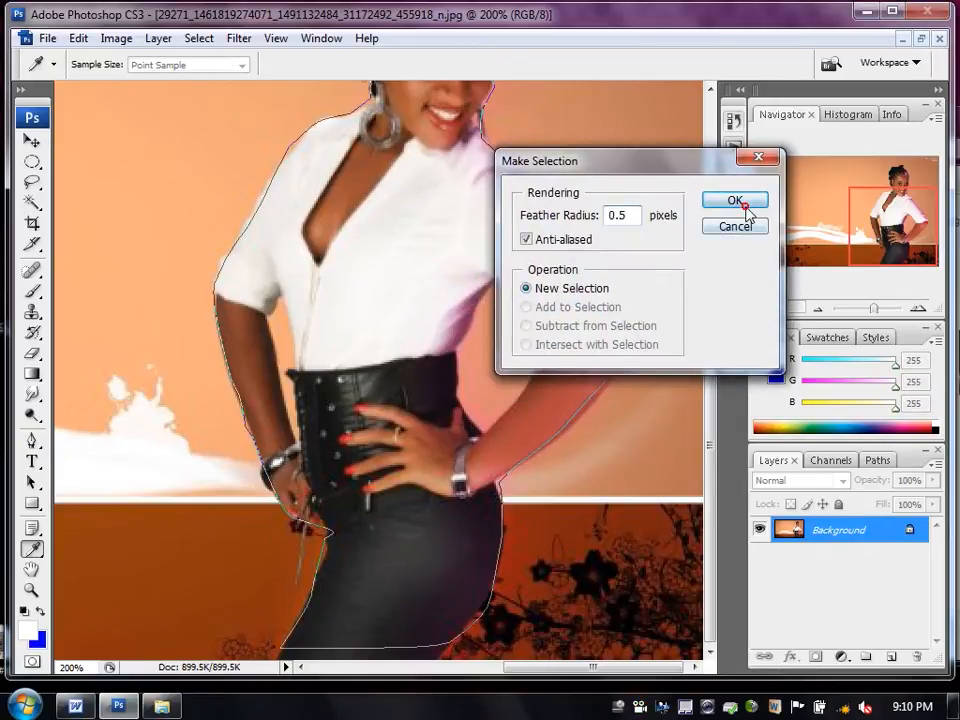
click(738, 199)
click(921, 38)
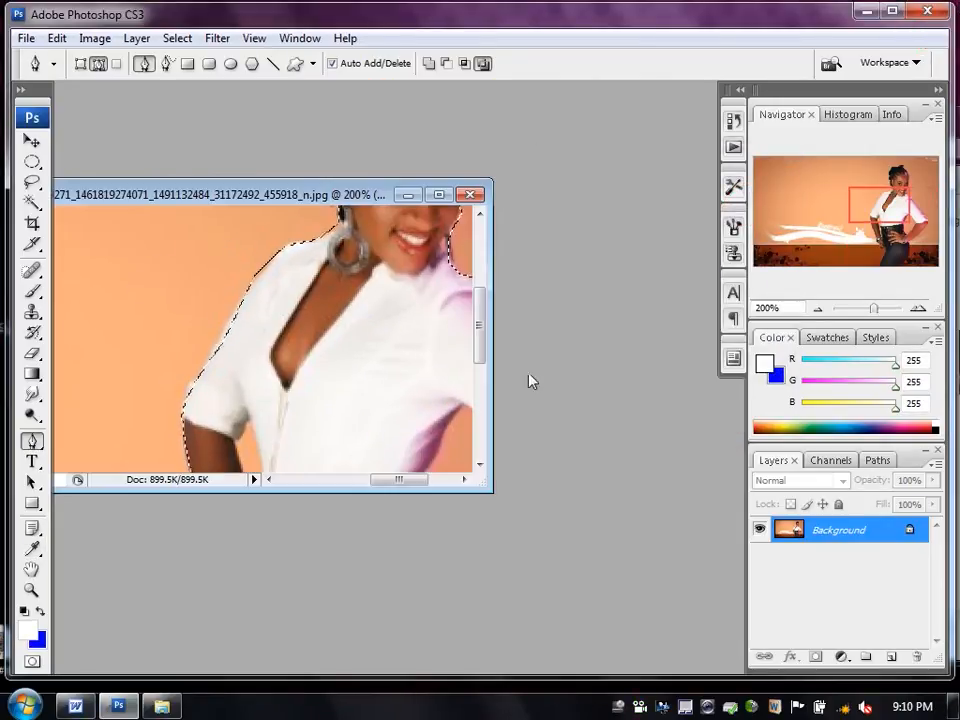
key(ctrl+0)
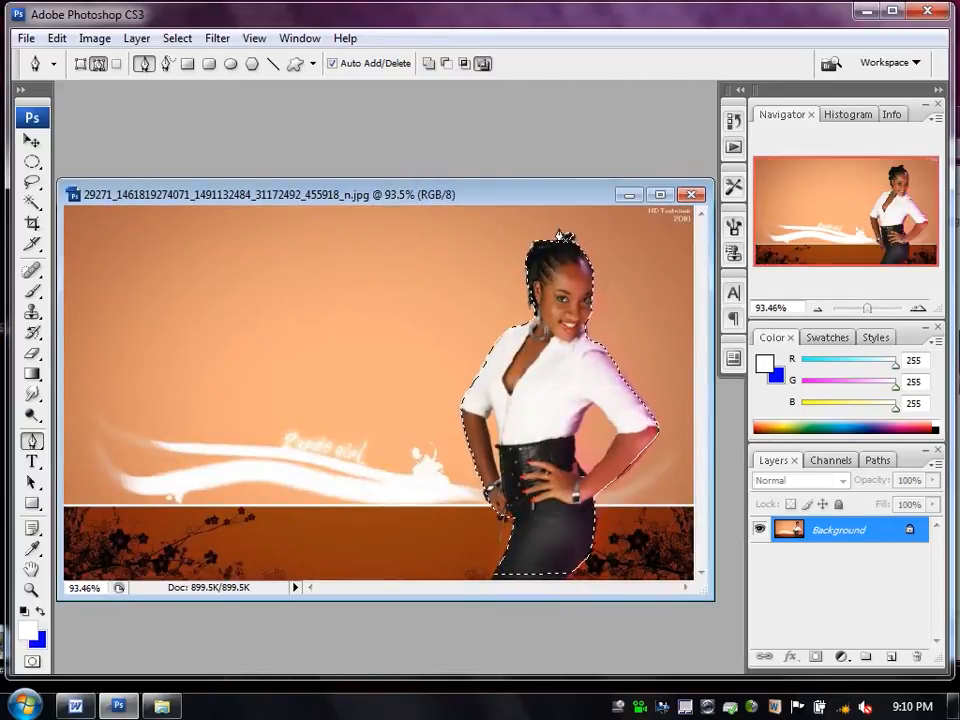
Open the 2011-Peugeot-408 picture from the JOB folder of the Pictures library in Photoshop.
click(163, 705)
scroll(745, 310, up, 10)
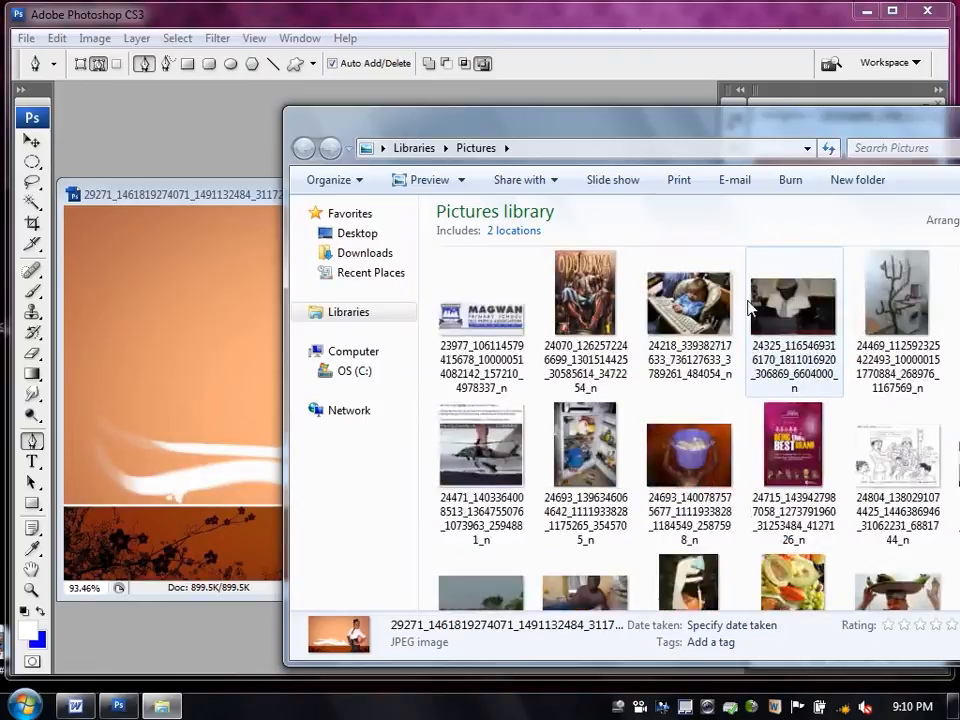
scroll(745, 300, up, 1)
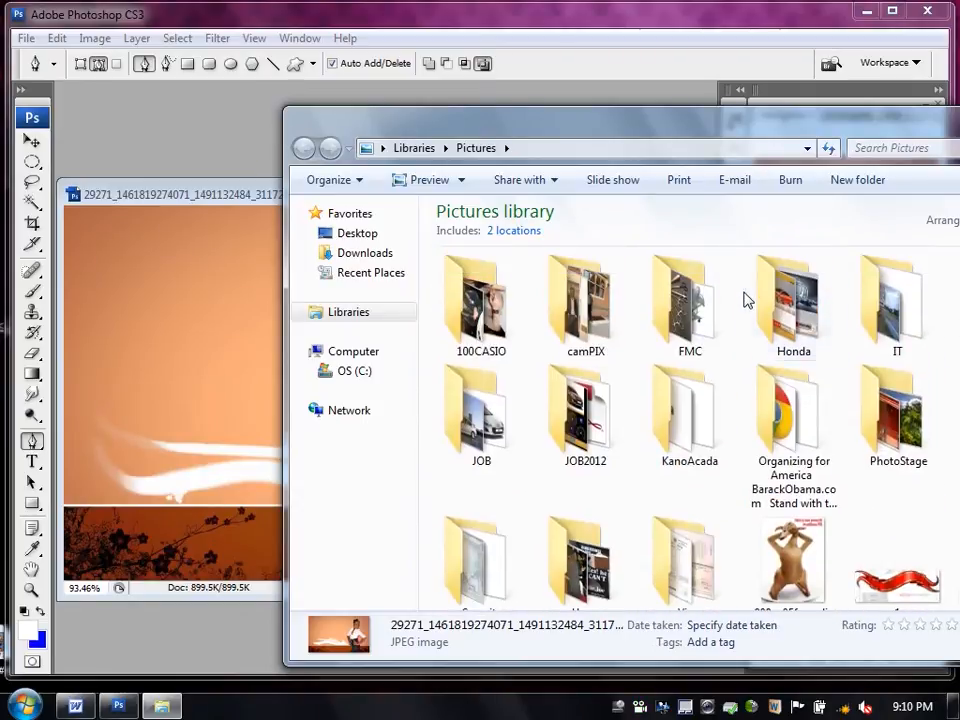
click(585, 305)
double_click(481, 410)
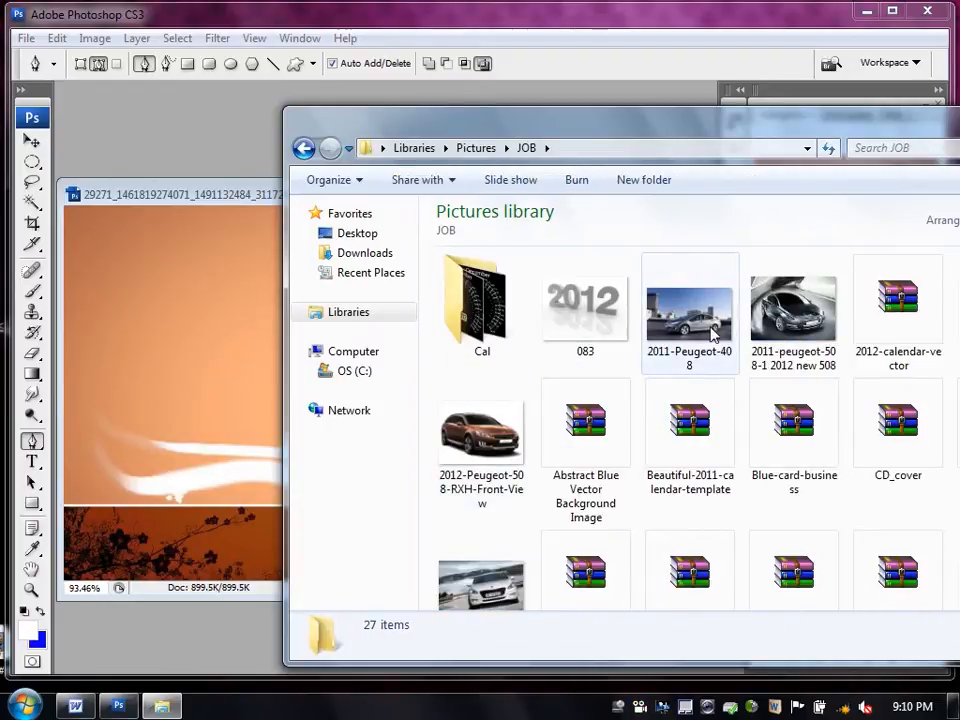
drag(703, 330, 415, 341)
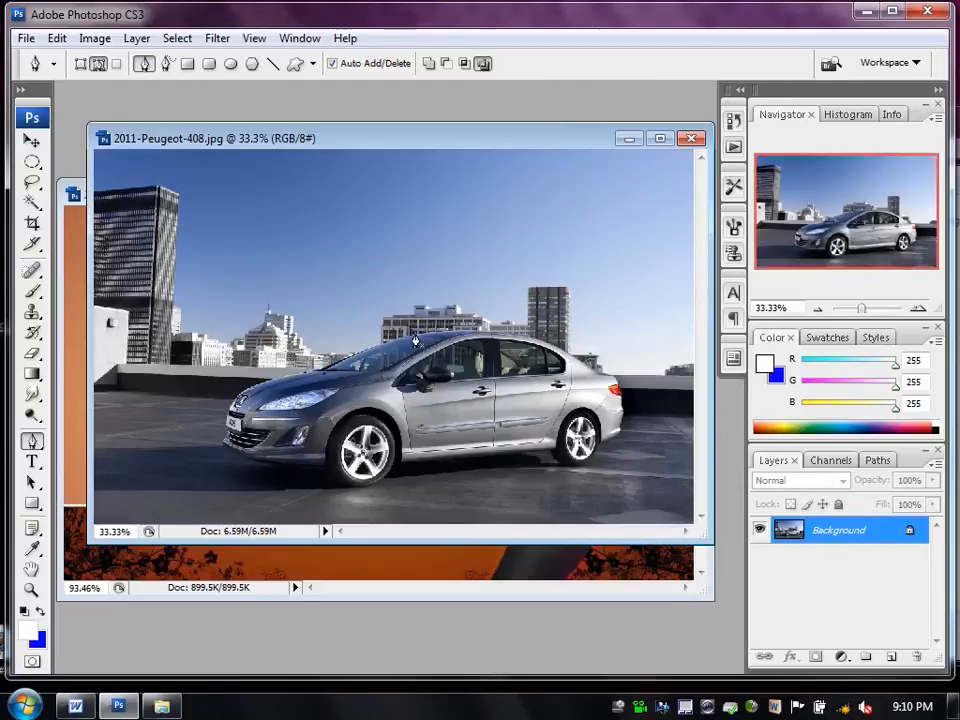
Bring the selected cut-out of the woman into the 2011-Peugeot-408 picture as a new layer.
click(527, 561)
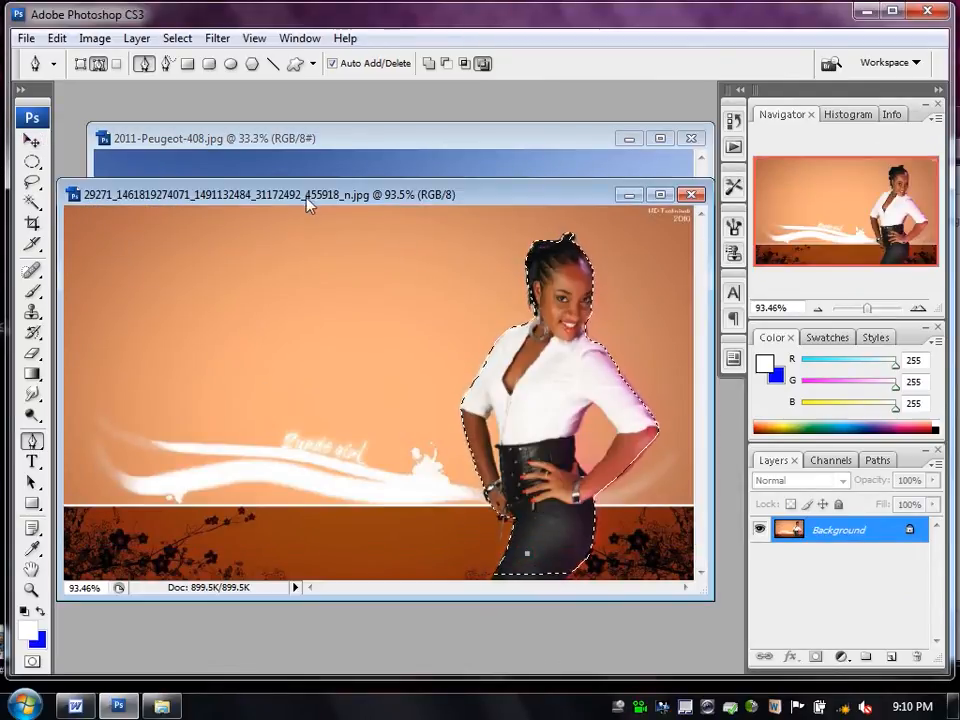
click(31, 143)
drag(313, 202, 148, 388)
drag(380, 596, 464, 476)
Enlarge the woman with Free Transform and stand her in front of the car's rear end.
key(ctrl+t)
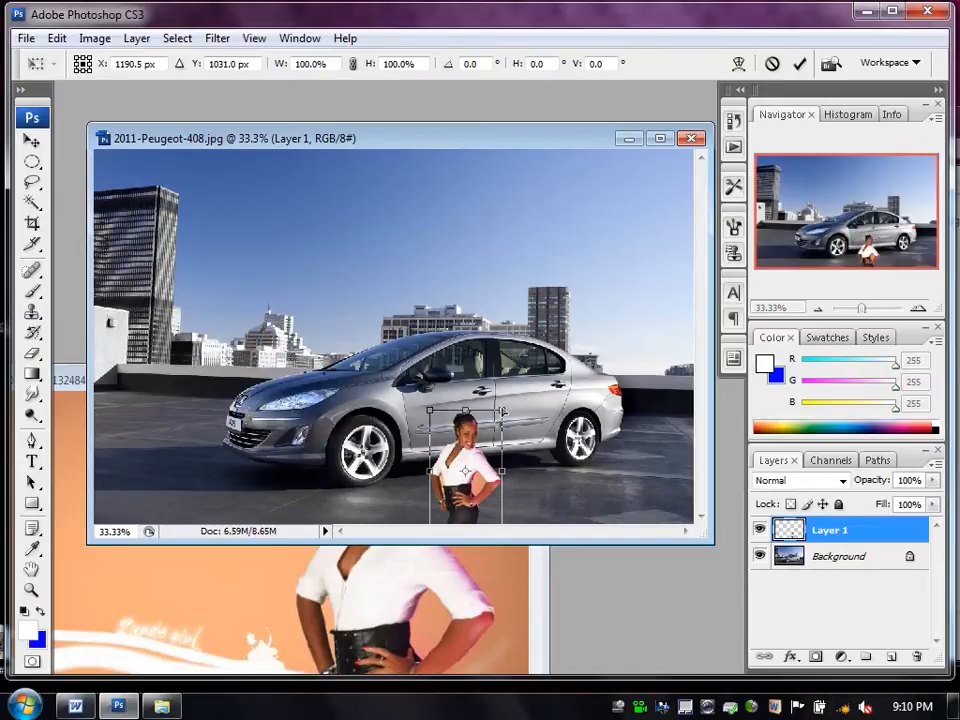
drag(502, 408, 654, 260)
drag(545, 354, 608, 349)
drag(673, 231, 662, 285)
key(Return)
drag(593, 355, 623, 363)
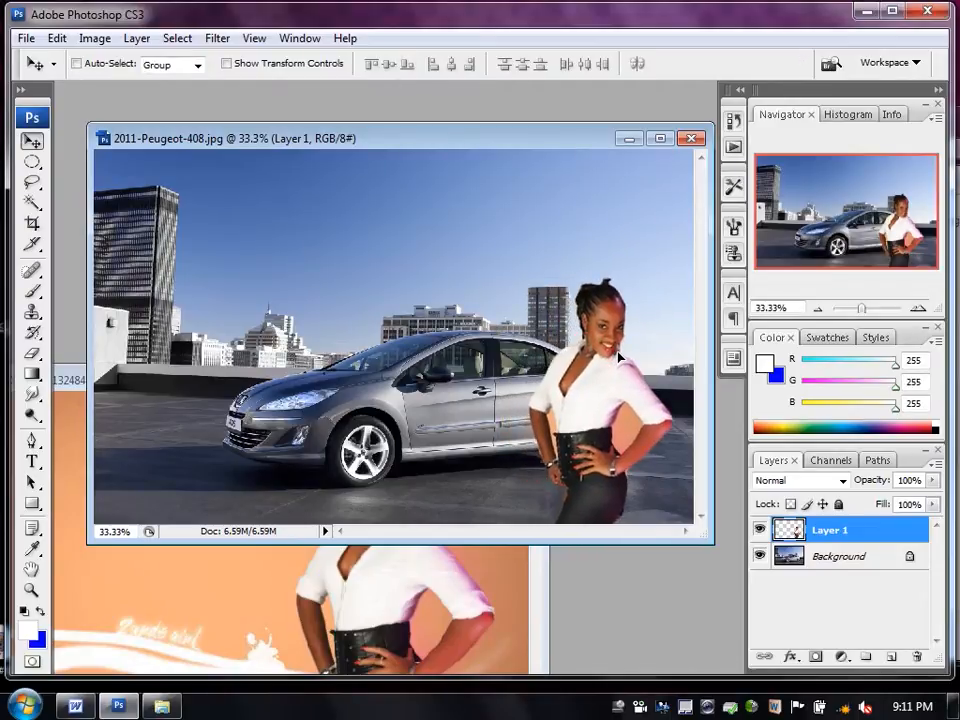
Remove the leftover orange background between the woman's arms and body using the Magic Wand, and clear the selection.
click(33, 204)
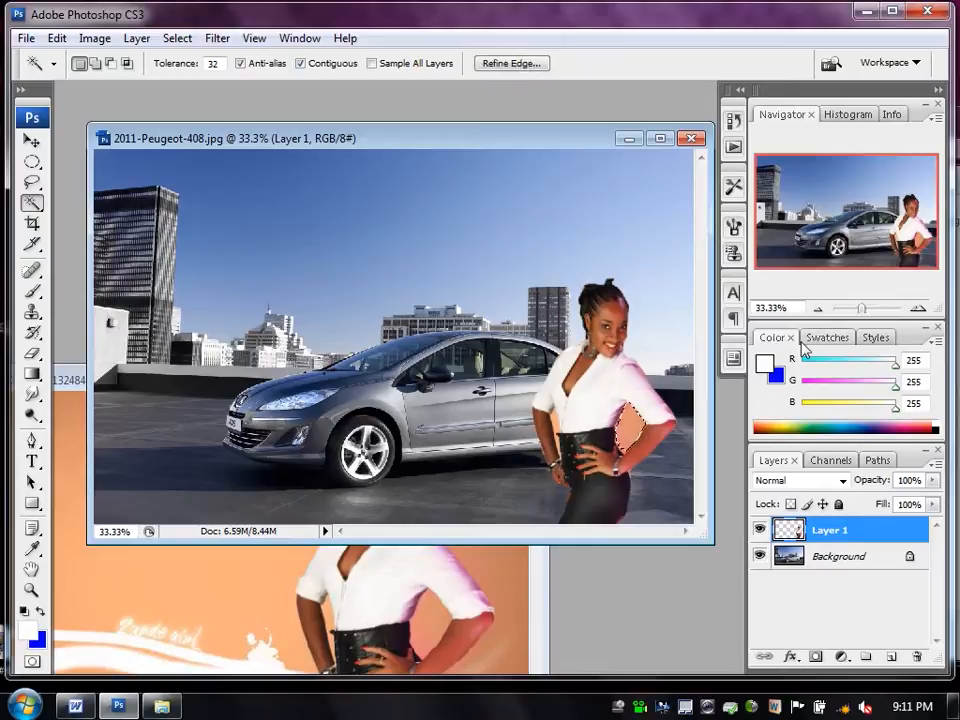
click(558, 433)
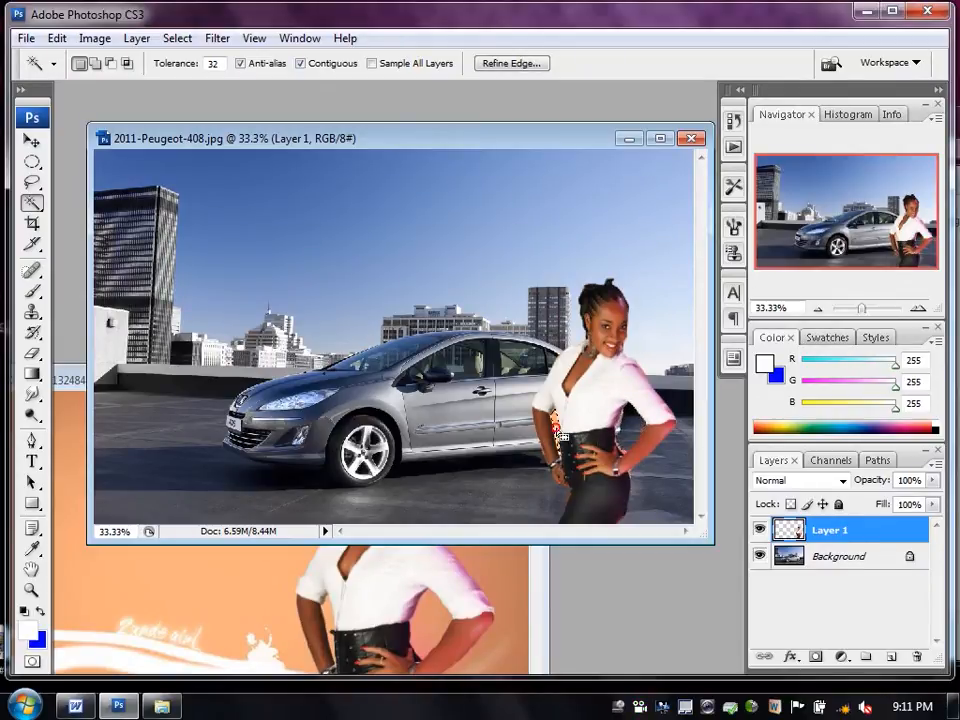
key(Delete)
key(ctrl+d)
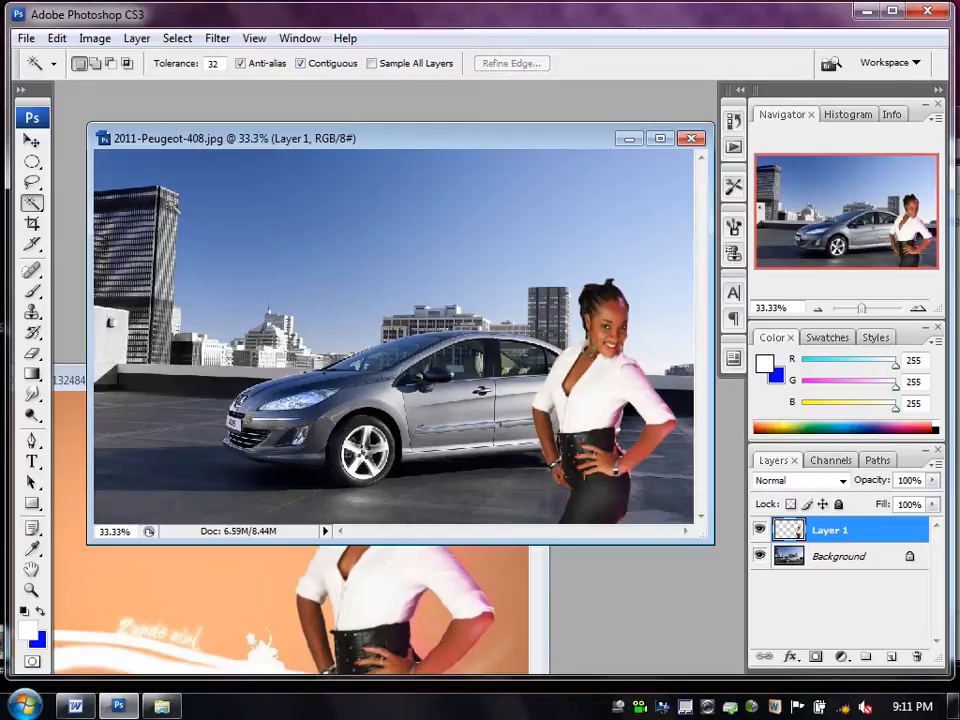
Shift the woman slightly closer to the right edge of the car picture.
click(32, 141)
drag(619, 380, 638, 383)
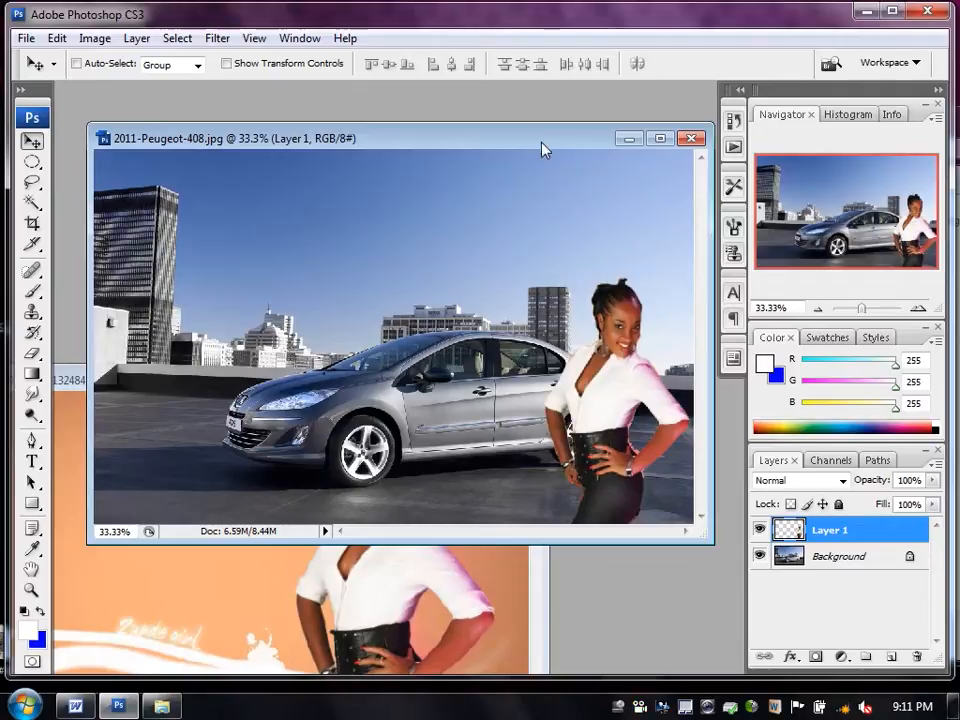
drag(547, 150, 552, 150)
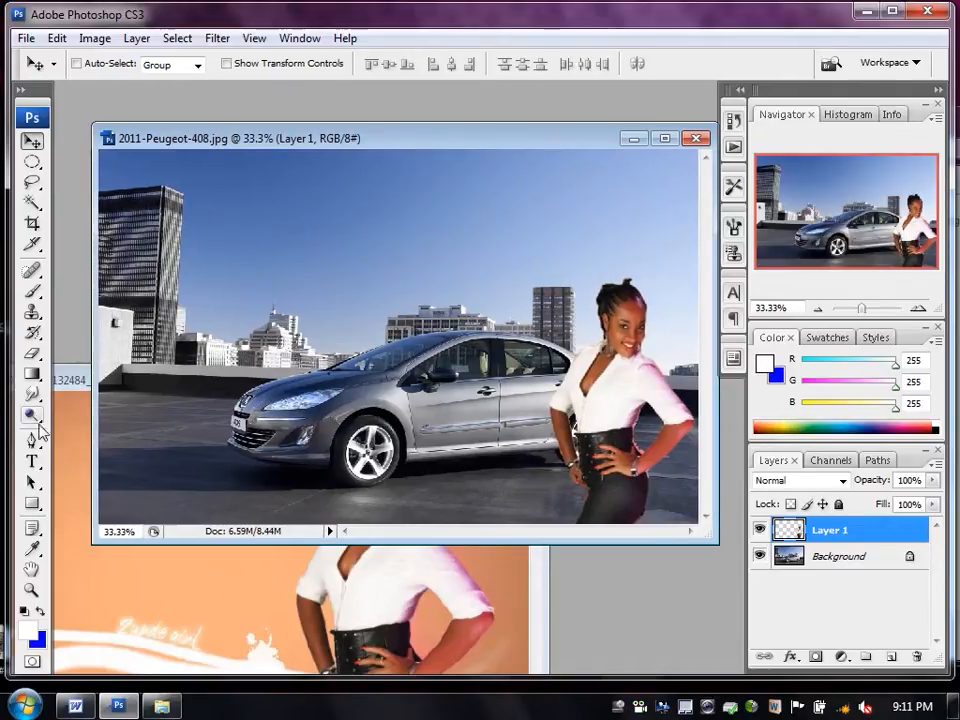
Add the white text "TEst Drive Her Now" in 22.11 pt AR JULIAN in the sky beside the tall building.
click(33, 462)
click(221, 235)
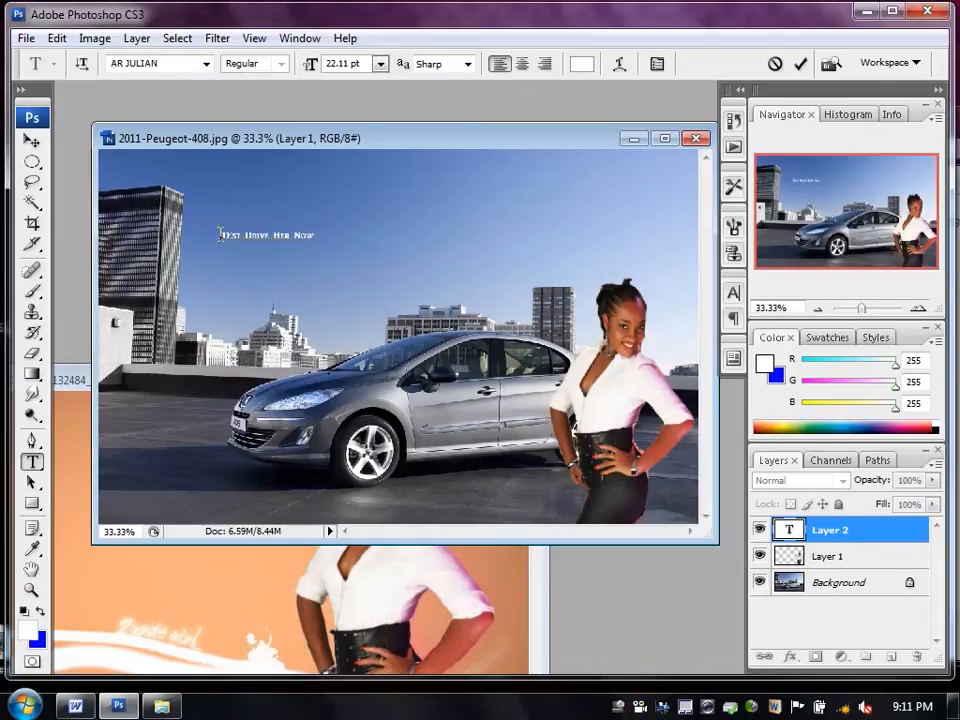
click(31, 140)
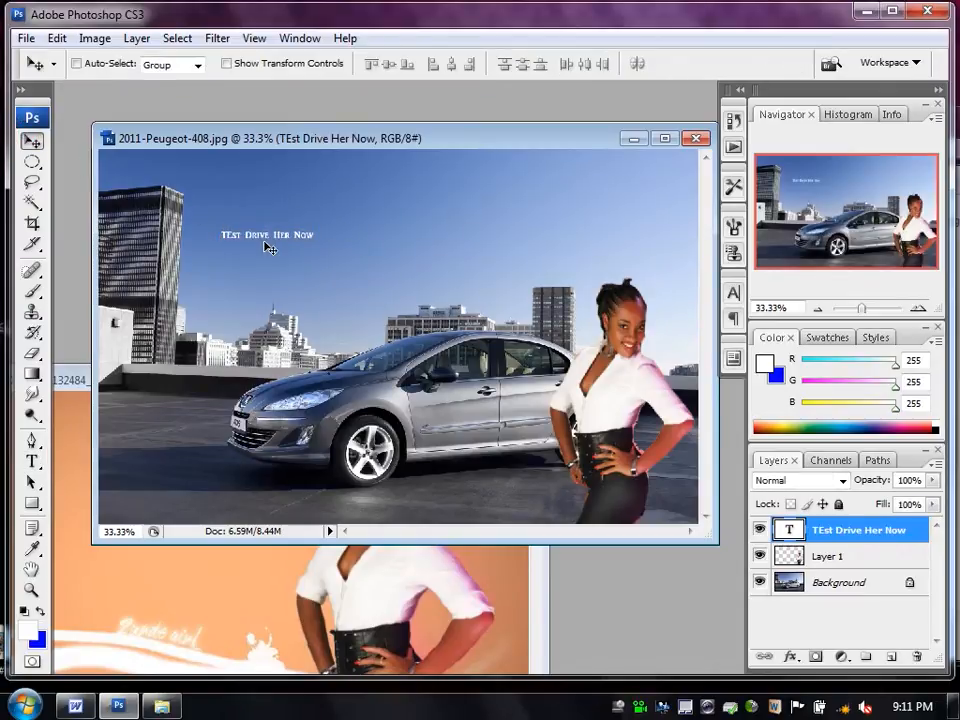
Enlarge the "TEst Drive Her Now" text with Free Transform and position it across the sky above the car.
key(ctrl+t)
drag(315, 244, 544, 266)
double_click(493, 253)
drag(478, 271, 486, 249)
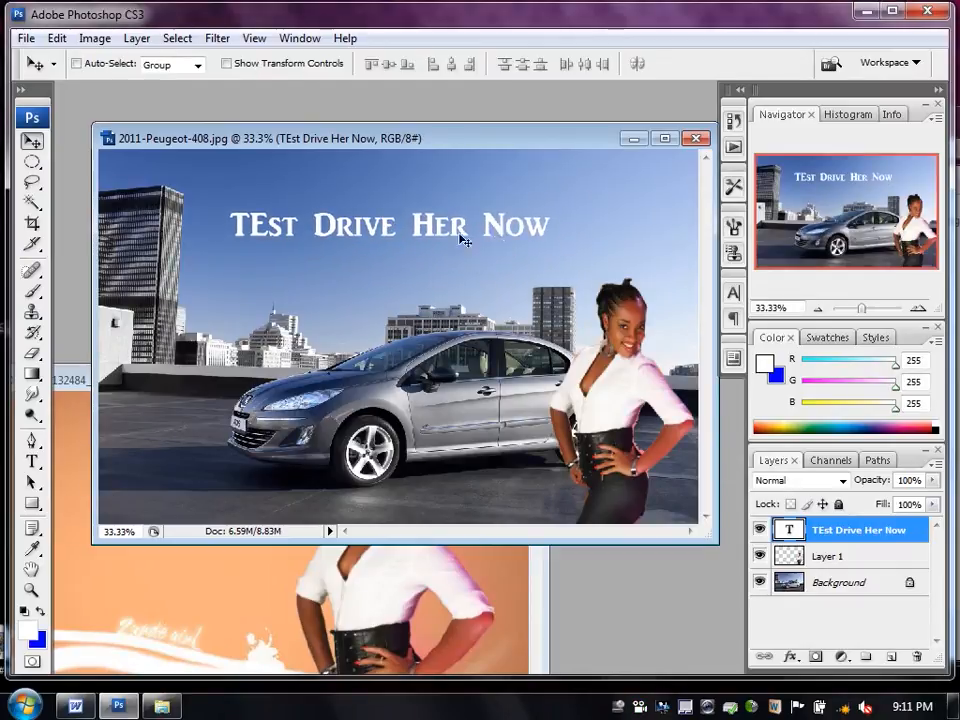
drag(439, 141, 415, 108)
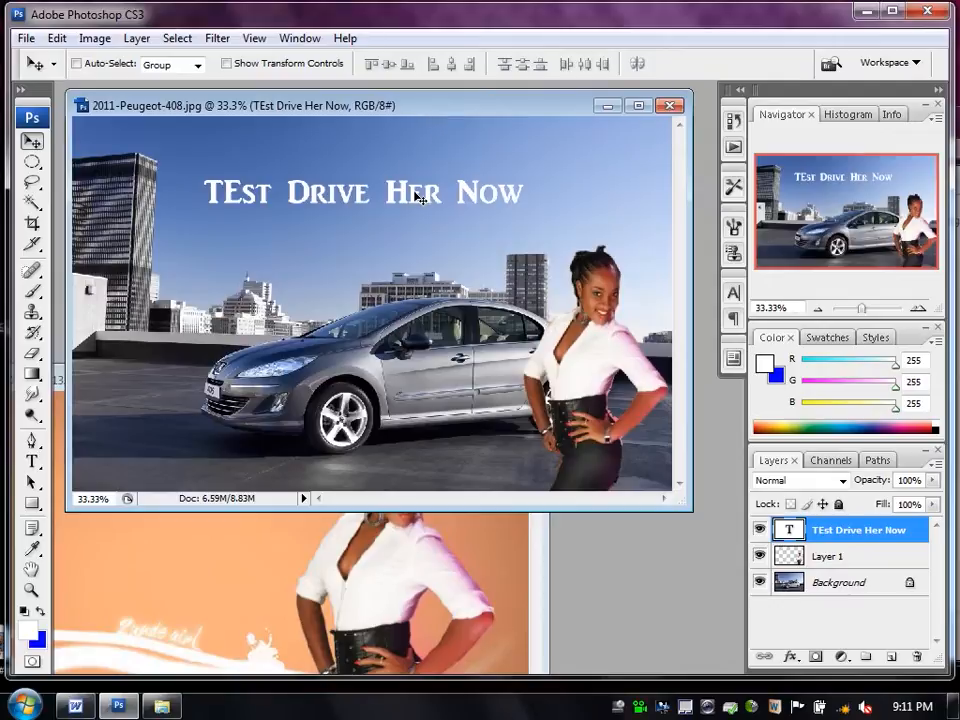
drag(415, 197, 414, 186)
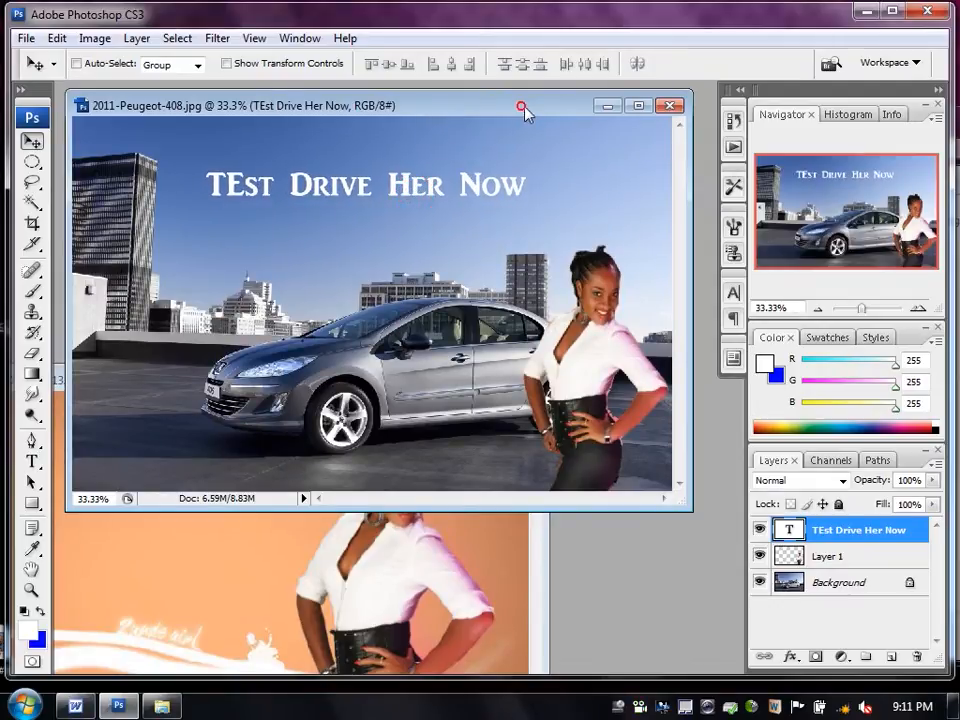
drag(521, 107, 531, 113)
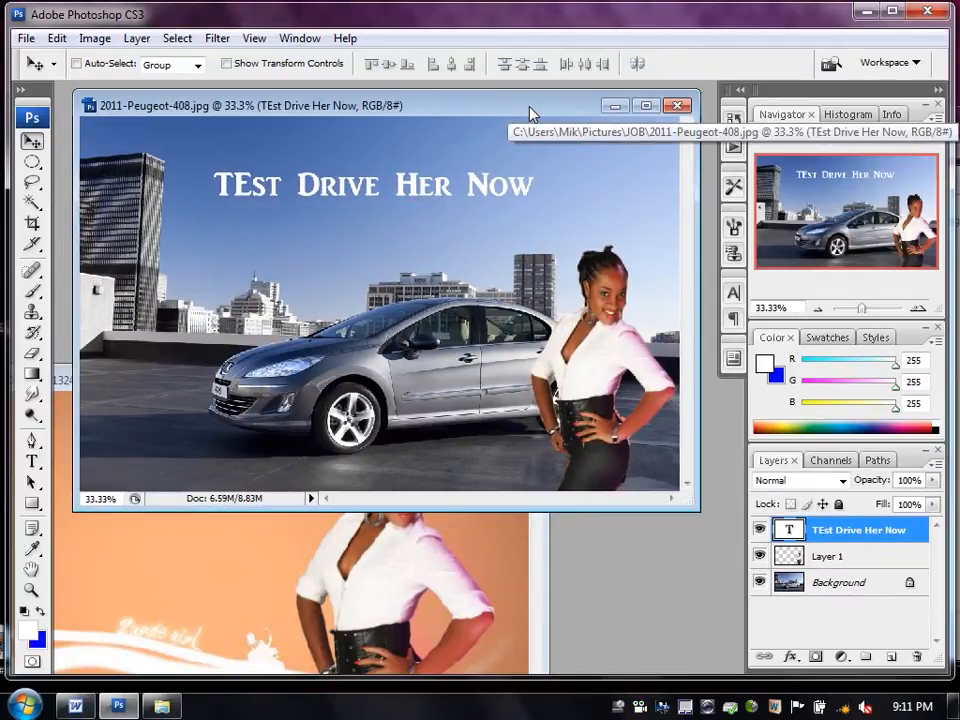
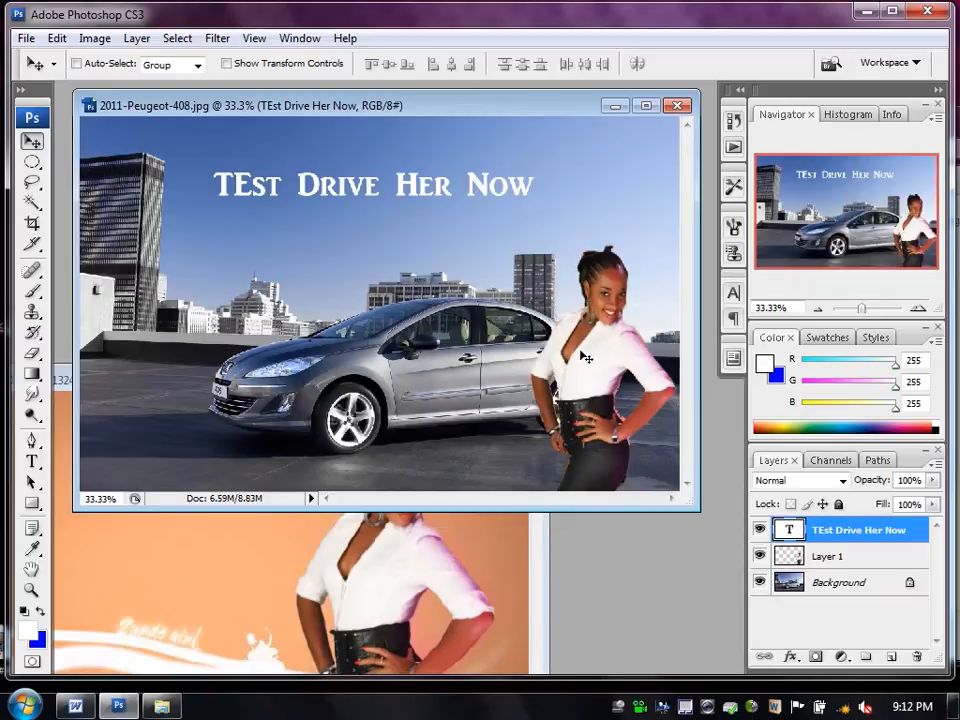
Select the Background, Layer 1 and text layers in turn to compare them, and glance at the lesson outline in Word.
click(848, 580)
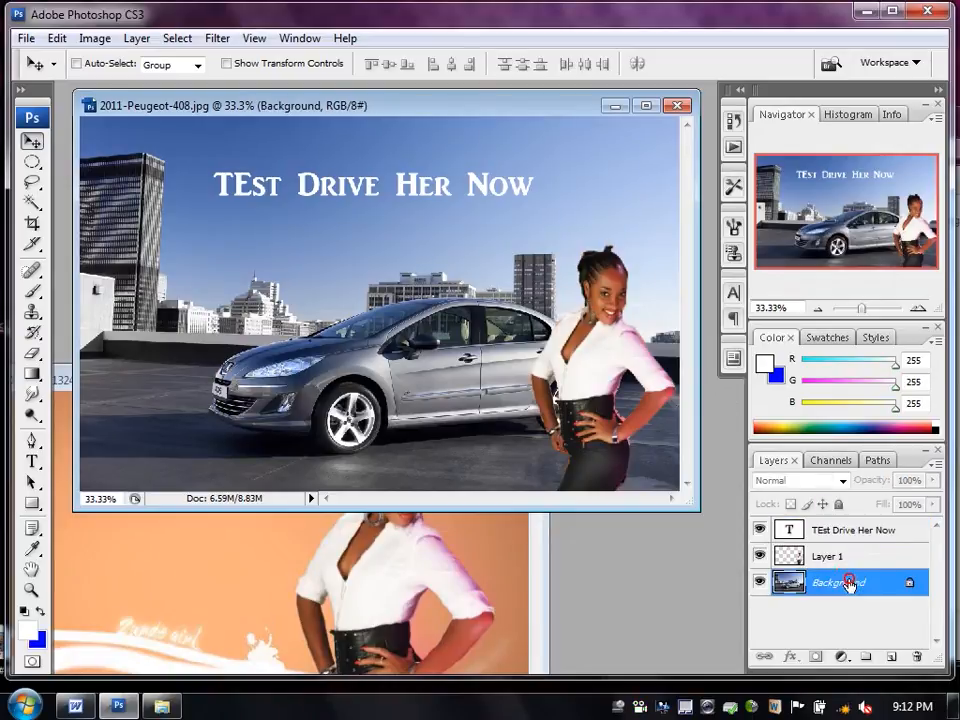
click(846, 558)
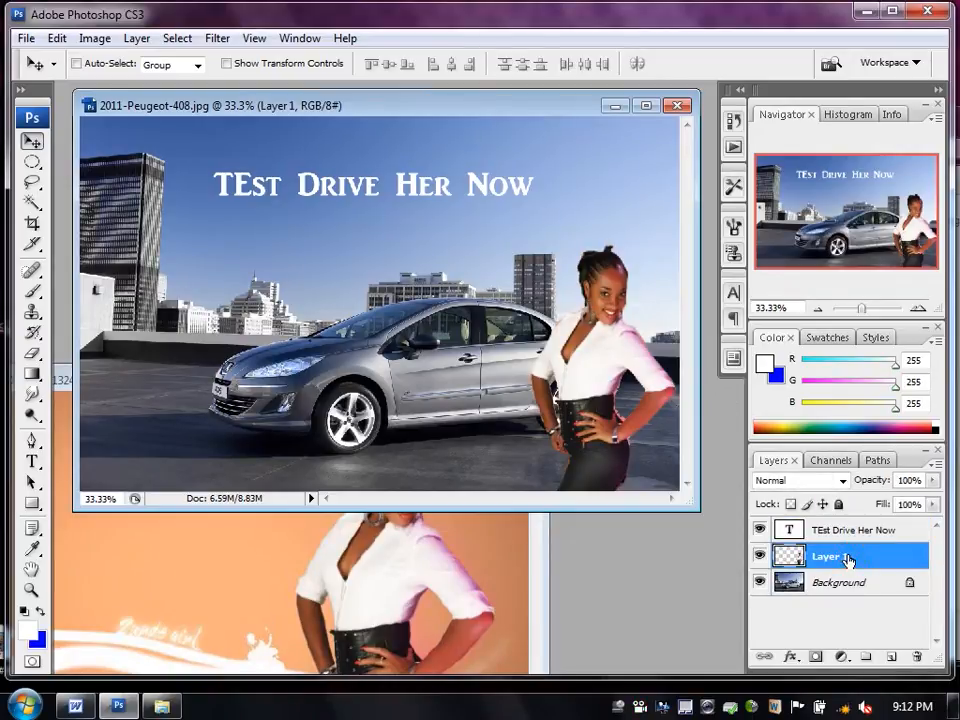
click(841, 527)
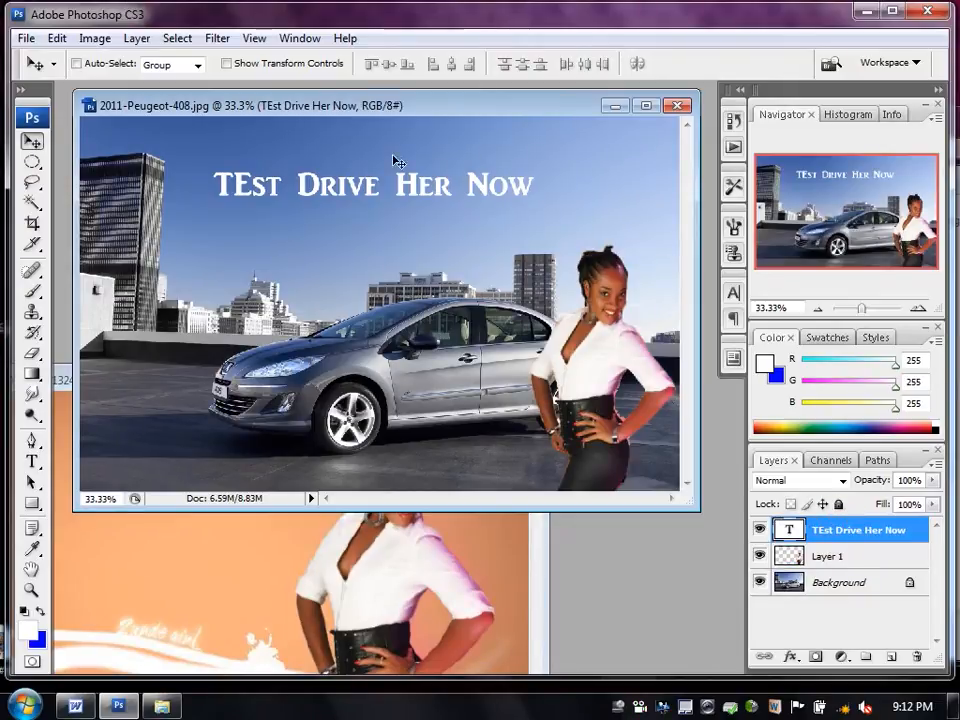
click(75, 707)
click(81, 708)
click(449, 318)
Pick the woman's layer directly from the canvas and move her slightly.
right_click(577, 351)
click(598, 359)
mouse_move(598, 360)
mouse_down()
mouse_move(585, 343)
mouse_move(583, 360)
mouse_move(594, 360)
mouse_up()
drag(564, 110, 580, 110)
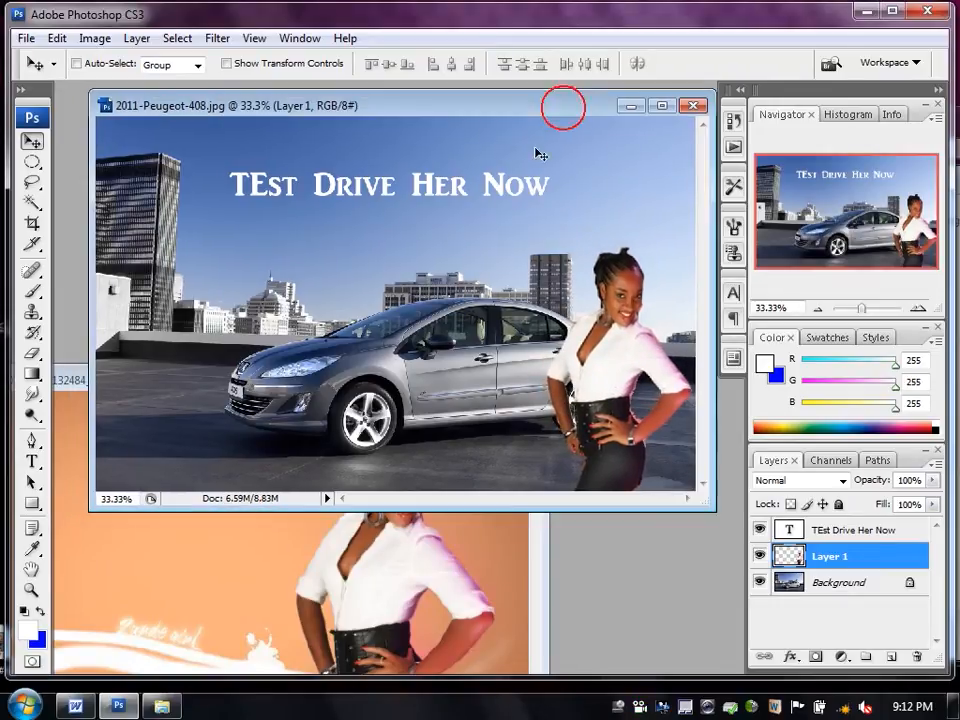
Pick the "TEst Drive Her Now" layer from the canvas and move the text around the sky.
right_click(499, 187)
click(510, 197)
drag(507, 192, 476, 182)
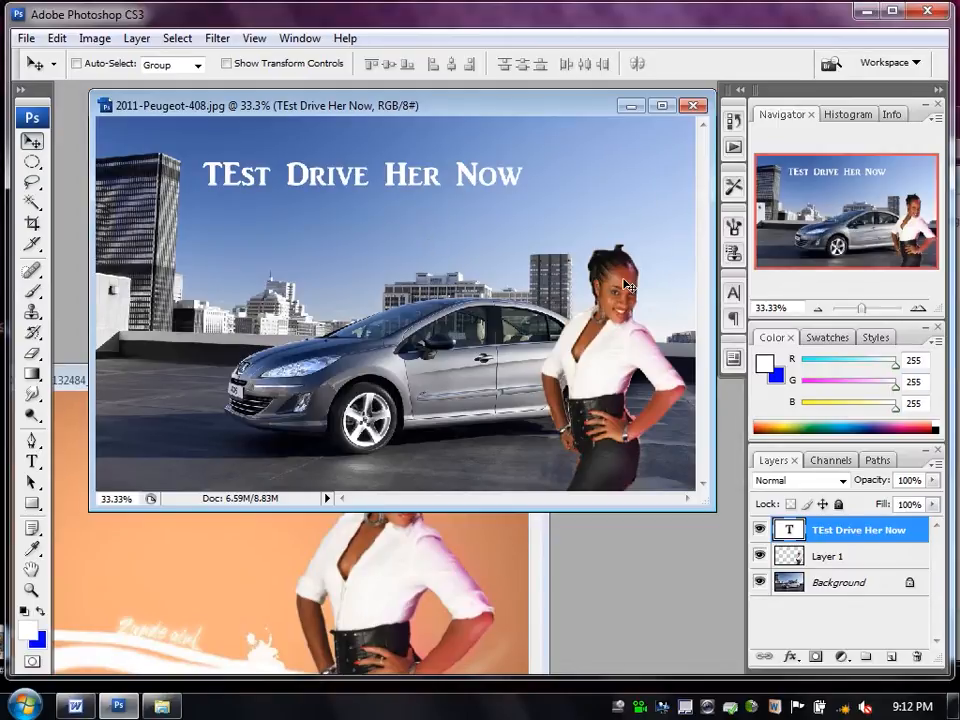
drag(621, 280, 620, 313)
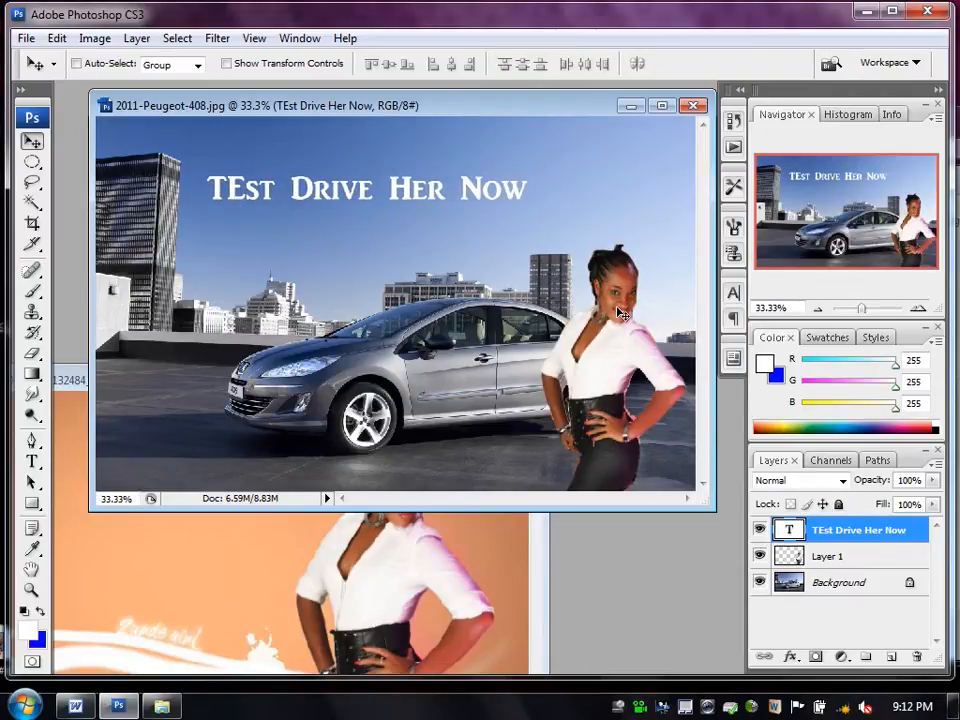
Activate Layer 1, try moving the woman, undo the move, and shift her again by dragging over the text.
click(833, 562)
drag(598, 312, 612, 272)
key(ctrl+z)
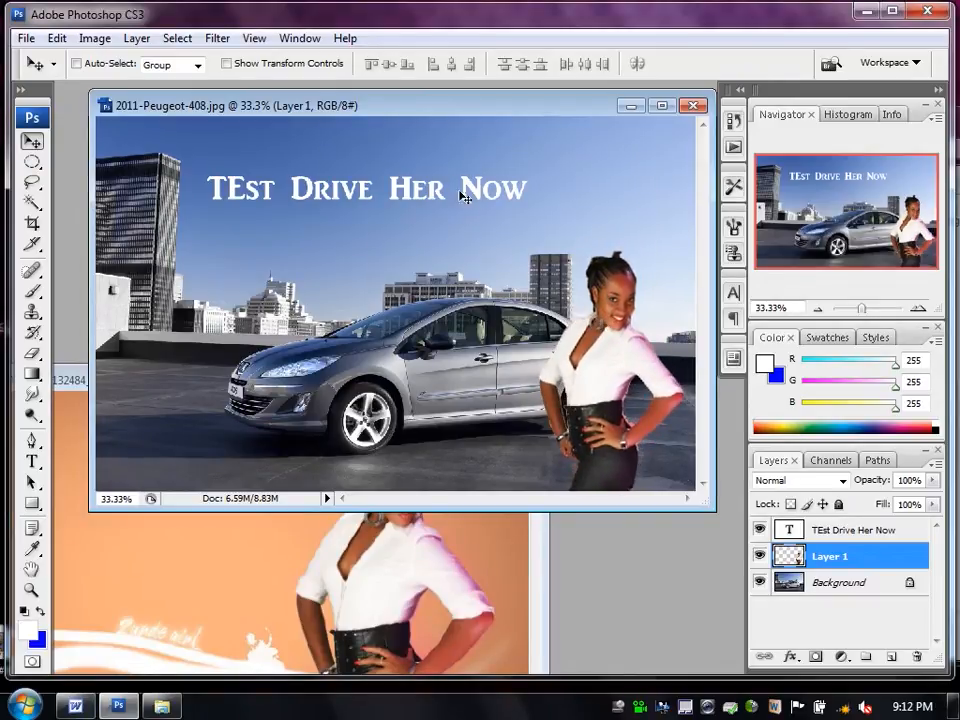
mouse_move(469, 189)
mouse_down()
mouse_move(456, 208)
mouse_move(462, 199)
mouse_up()
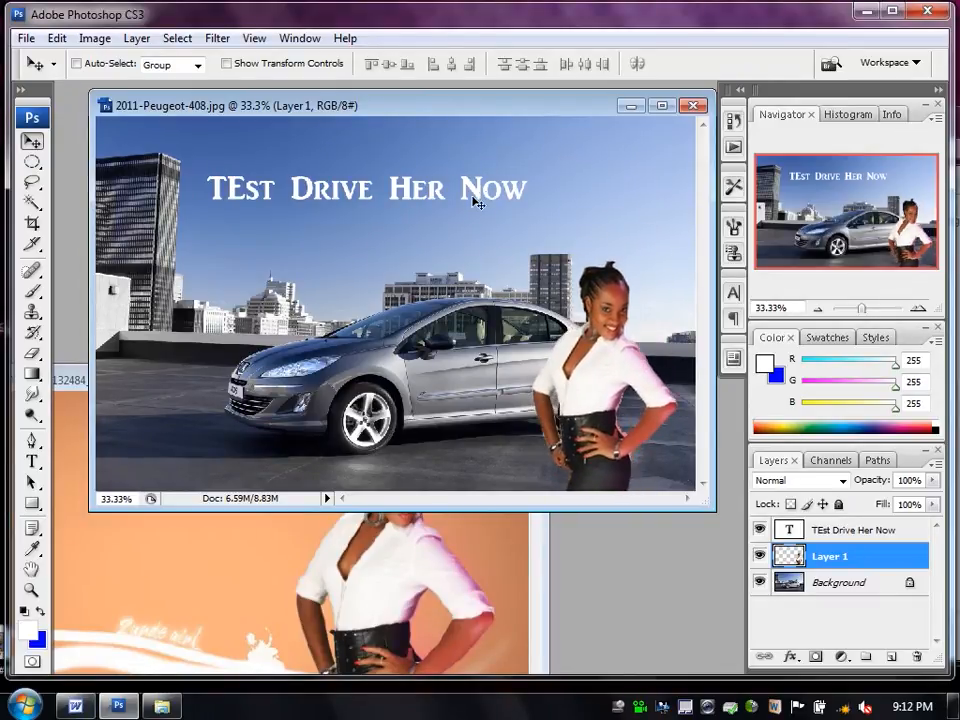
Pick the text layer from the canvas and reposition "TEst Drive Her Now" slightly higher in the sky, centred above the car.
right_click(478, 194)
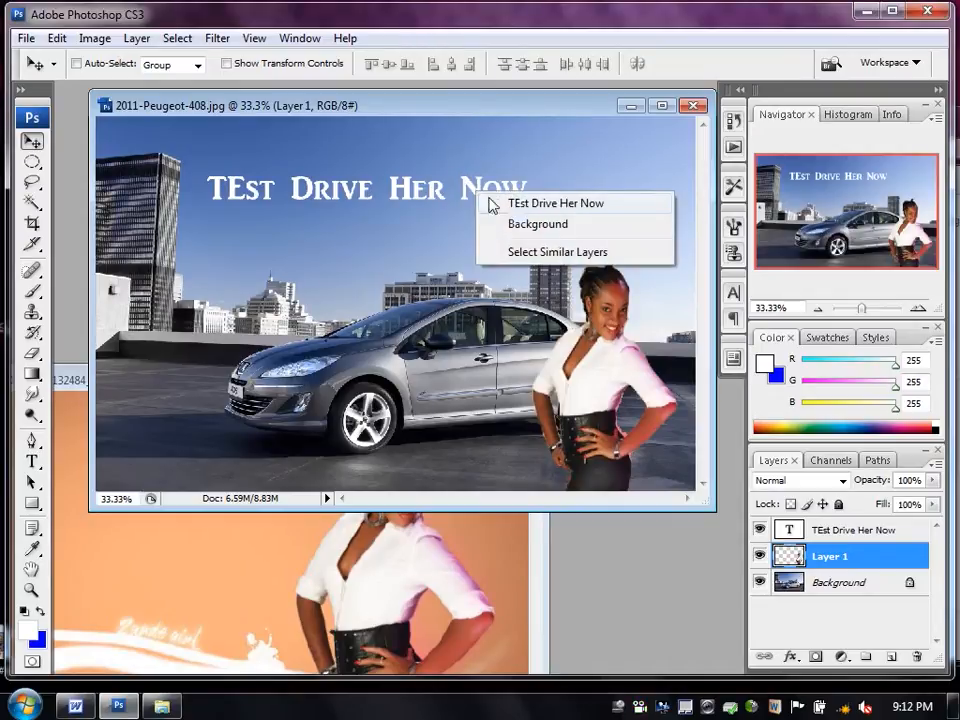
click(513, 204)
mouse_move(505, 198)
mouse_down()
mouse_move(499, 193)
mouse_move(531, 189)
mouse_move(524, 201)
mouse_up()
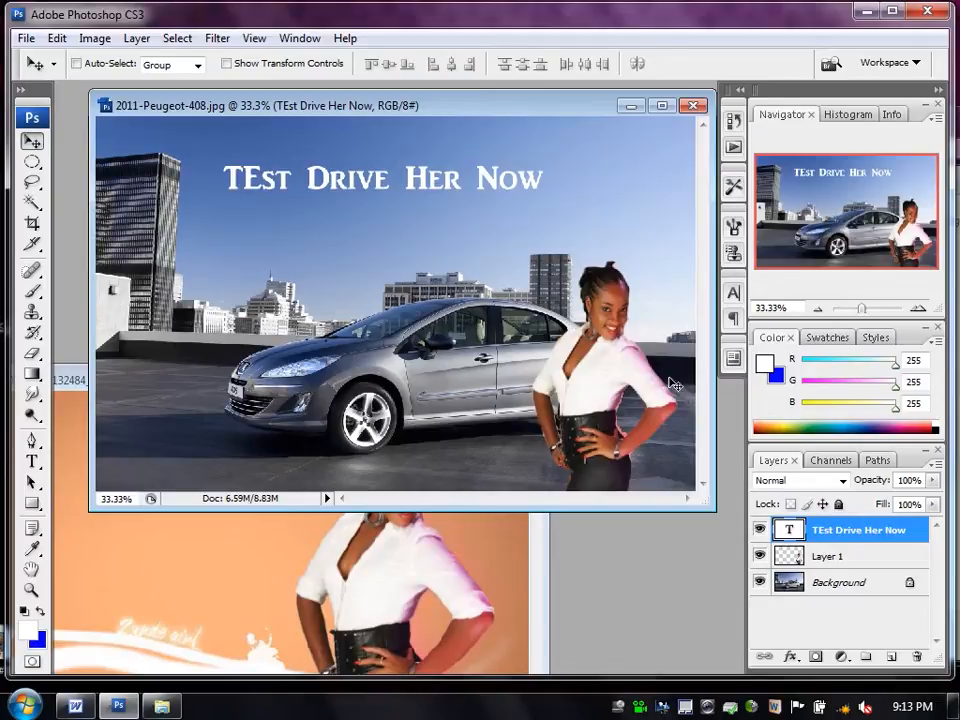
Pick the woman's layer from the canvas and move her up and closer to the picture's right edge.
right_click(614, 345)
click(632, 354)
mouse_move(628, 369)
mouse_down()
mouse_move(602, 338)
mouse_move(606, 386)
mouse_move(633, 365)
mouse_up()
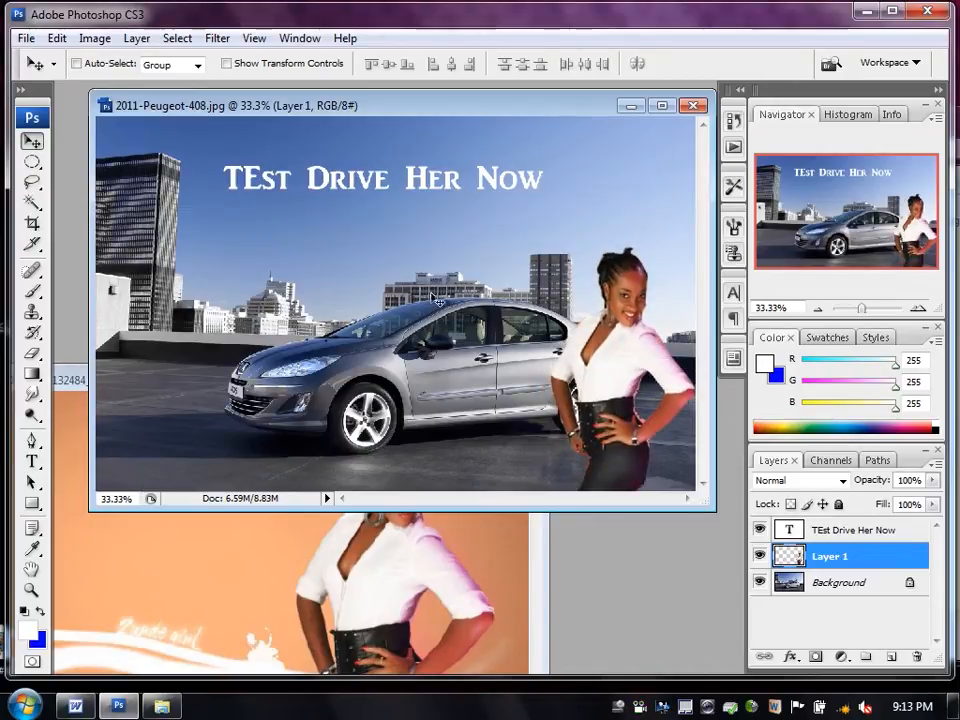
right_click(326, 247)
click(326, 210)
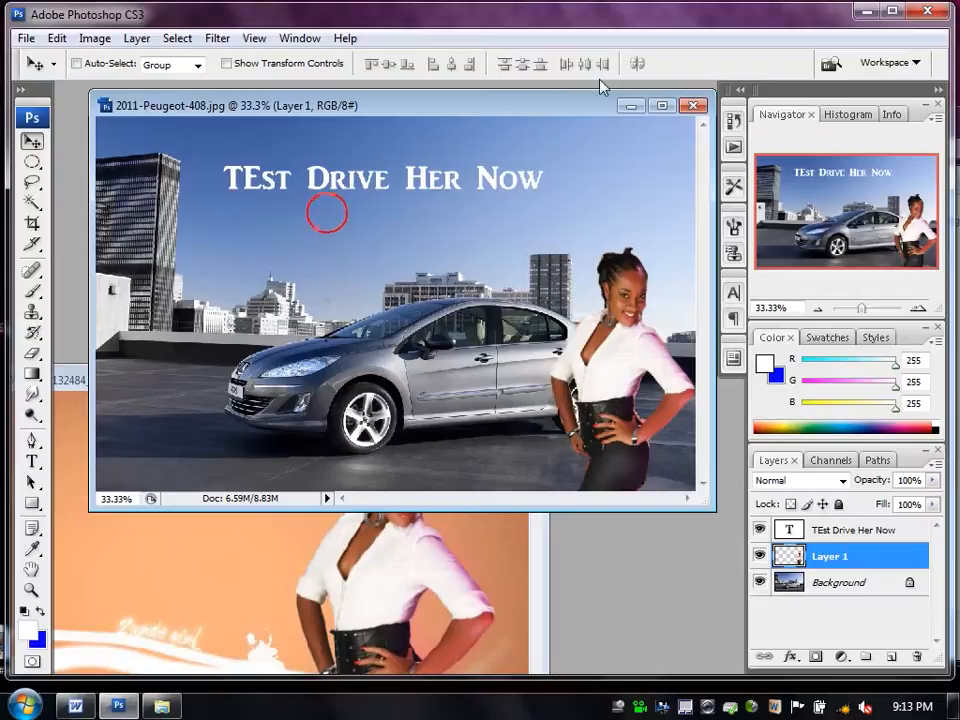
right_click(634, 100)
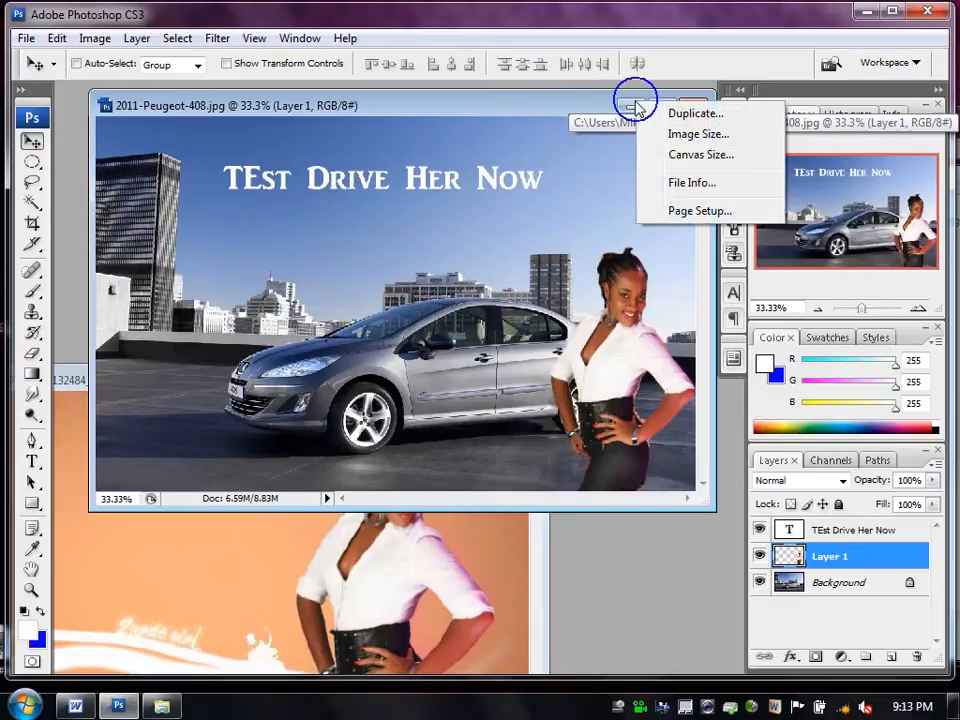
click(555, 103)
Switch to Word, highlight the "Effects" topic in the lesson outline, and return to Photoshop.
click(75, 706)
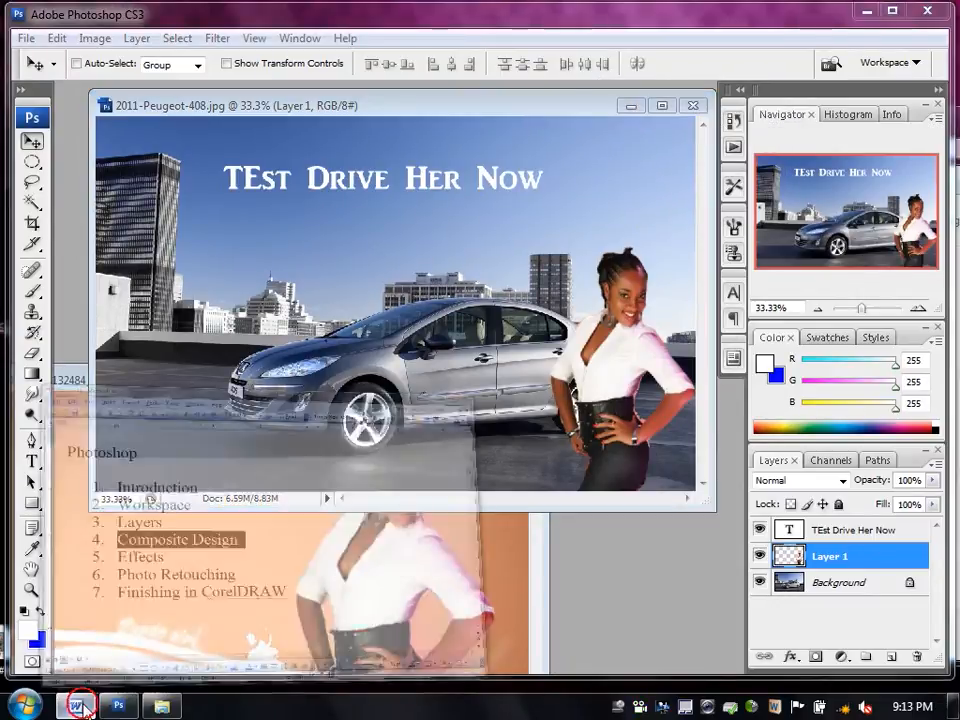
double_click(155, 403)
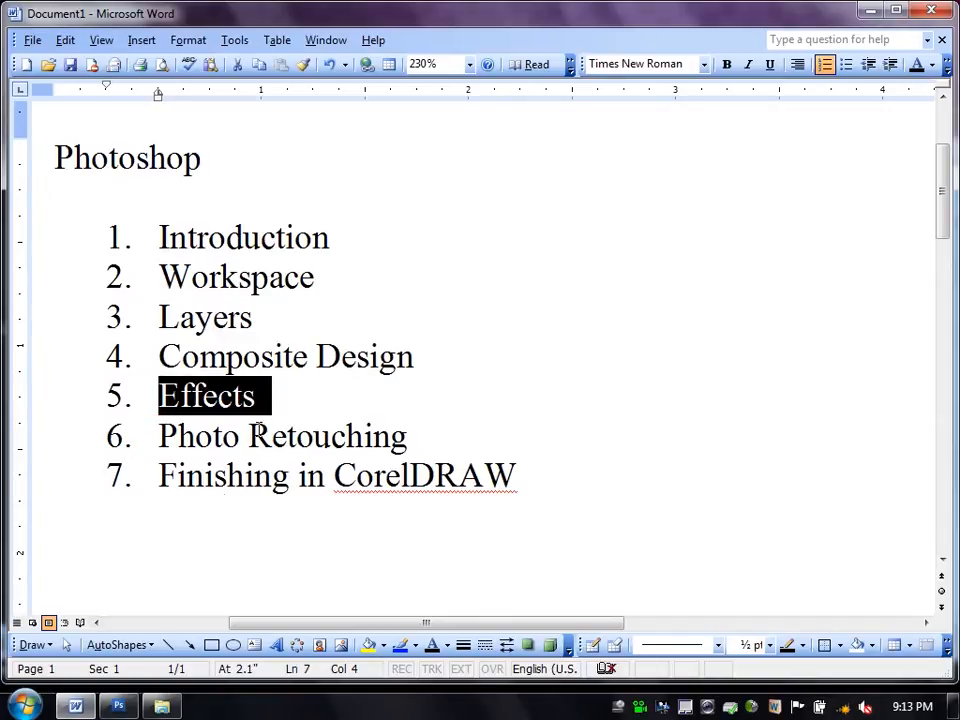
click(870, 10)
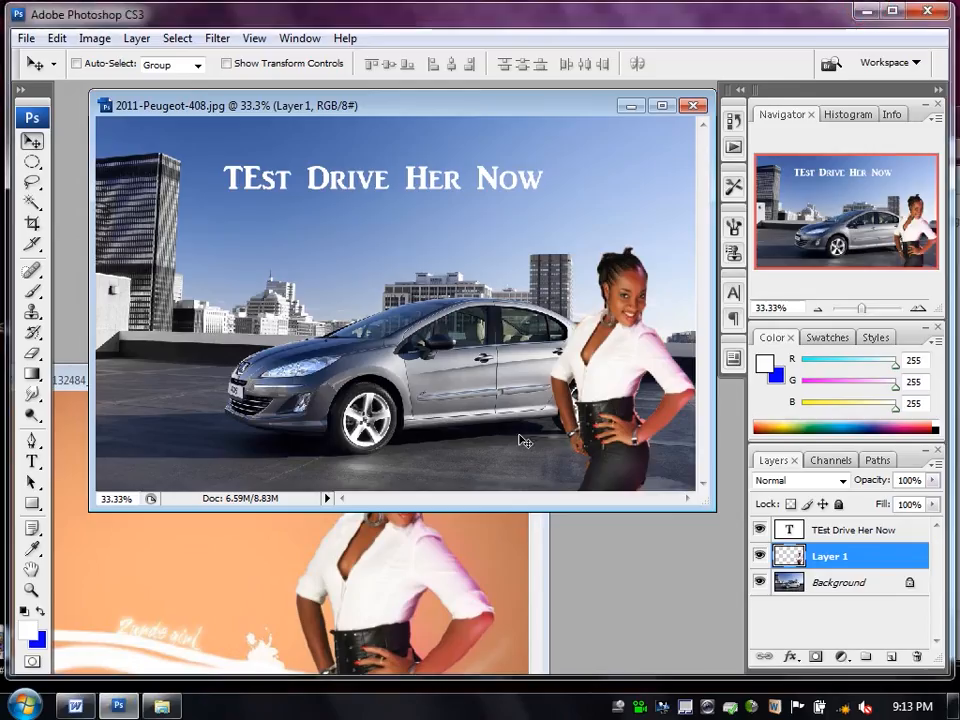
Bring the woman's original photo to the front at full window size and clear the selection around her.
click(512, 540)
click(494, 380)
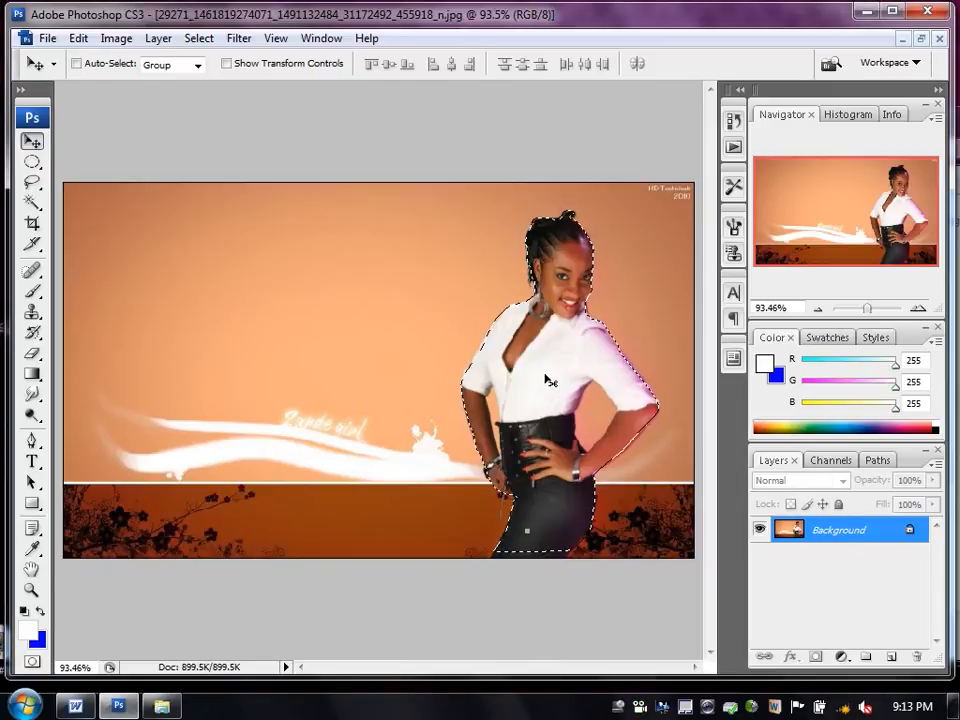
key(ctrl+plus)
key(ctrl+plus)
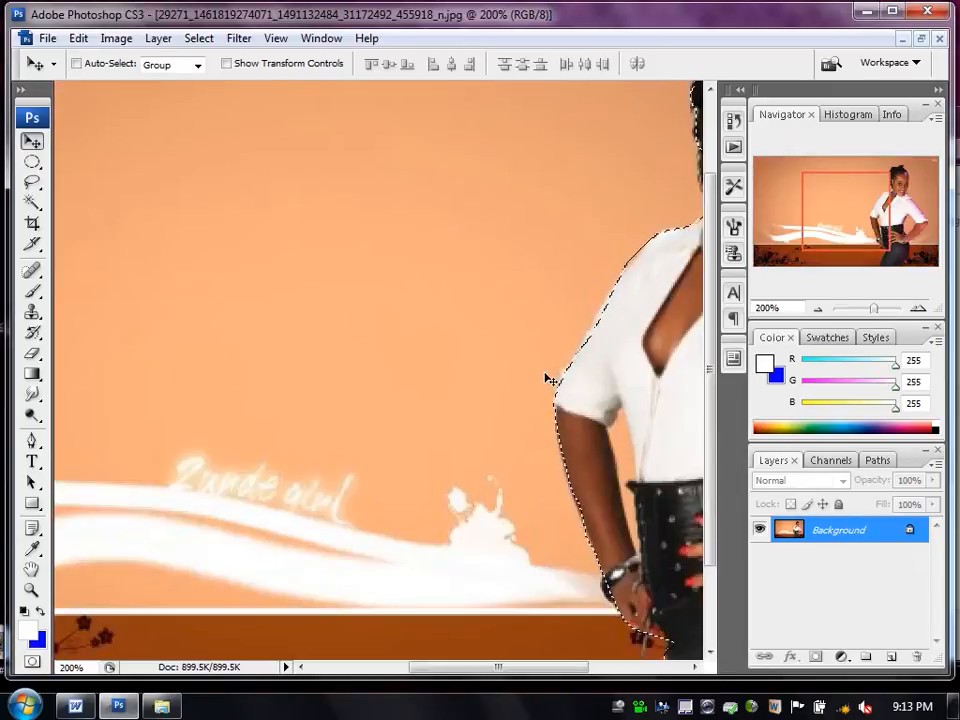
drag(546, 379, 165, 437)
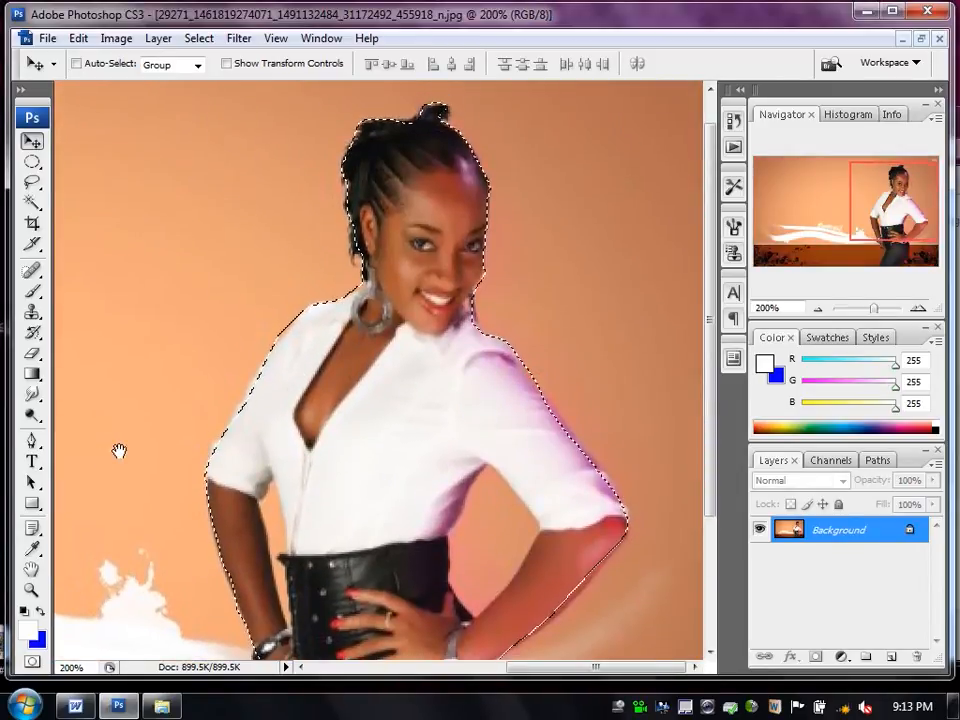
click(32, 163)
click(118, 160)
click(32, 141)
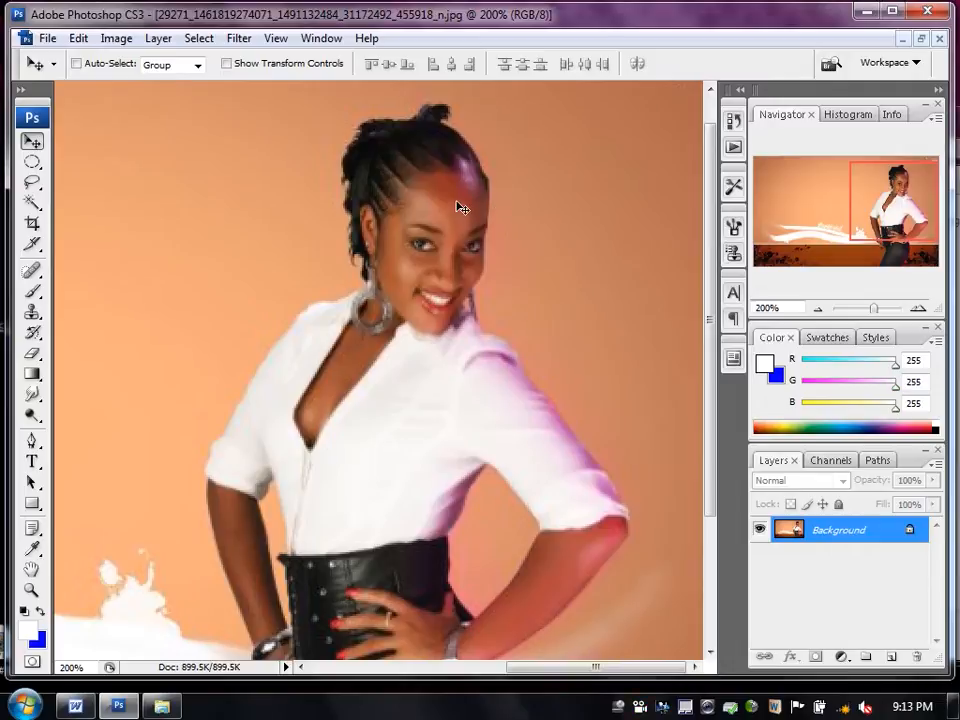
Open the woman's photo in the Liquify filter and set the Forward Warp brush size to 19.
click(230, 40)
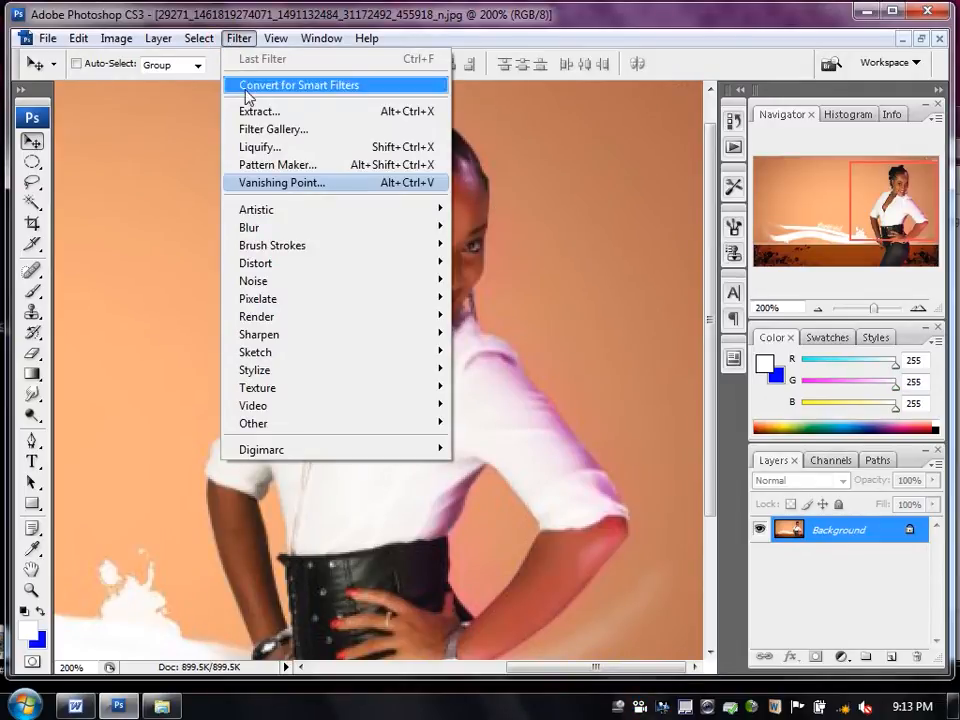
click(279, 150)
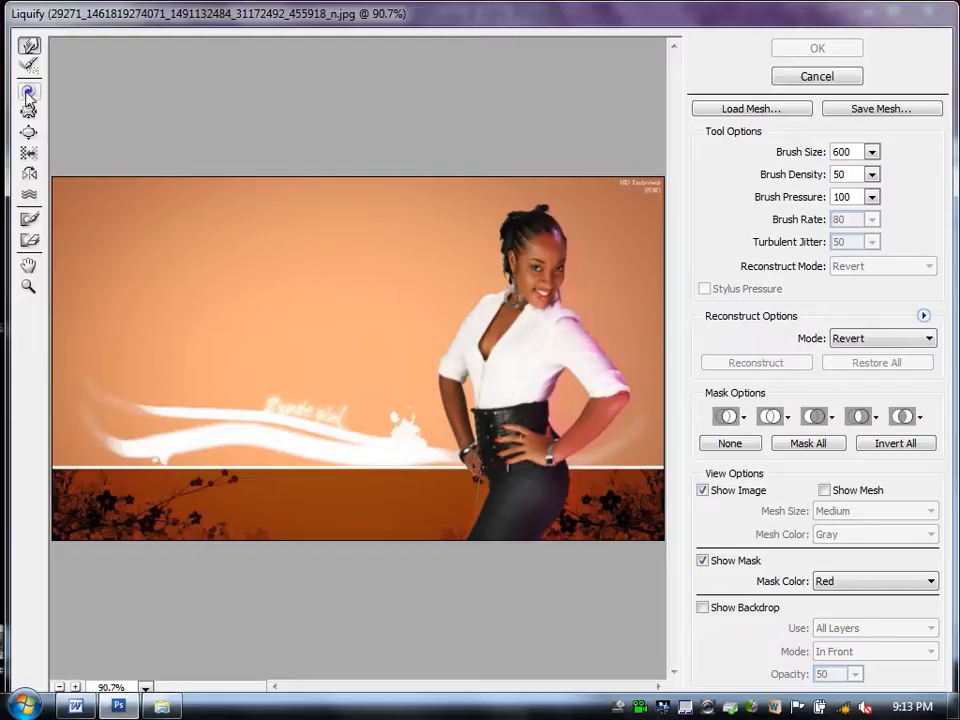
click(29, 284)
mouse_move(461, 186)
mouse_down()
mouse_move(553, 311)
mouse_move(604, 336)
mouse_up()
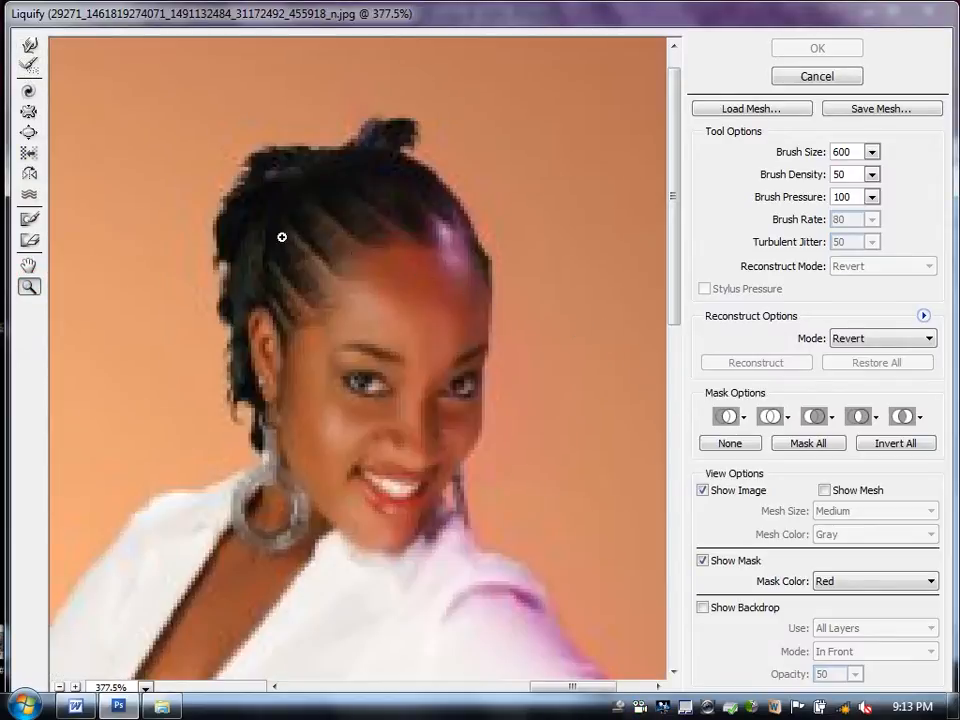
click(29, 45)
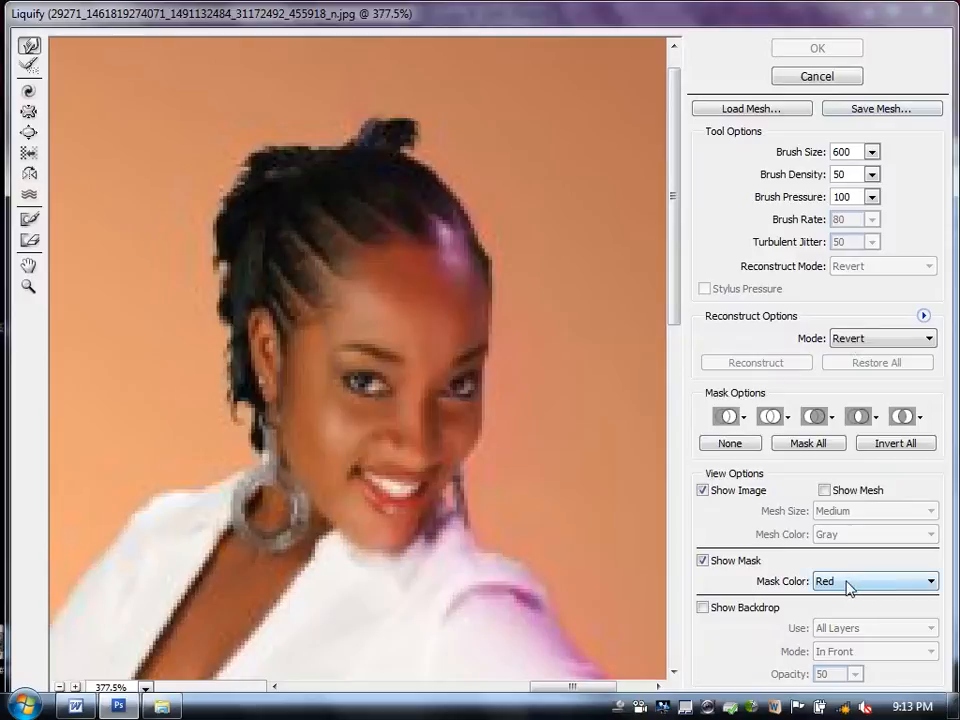
click(872, 152)
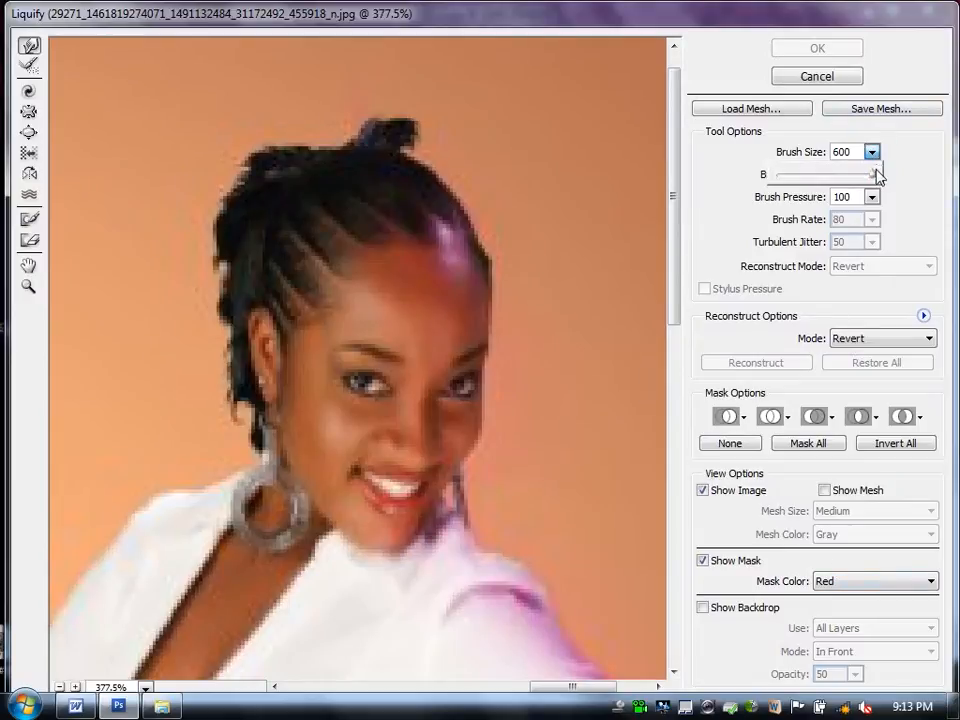
drag(875, 177, 785, 182)
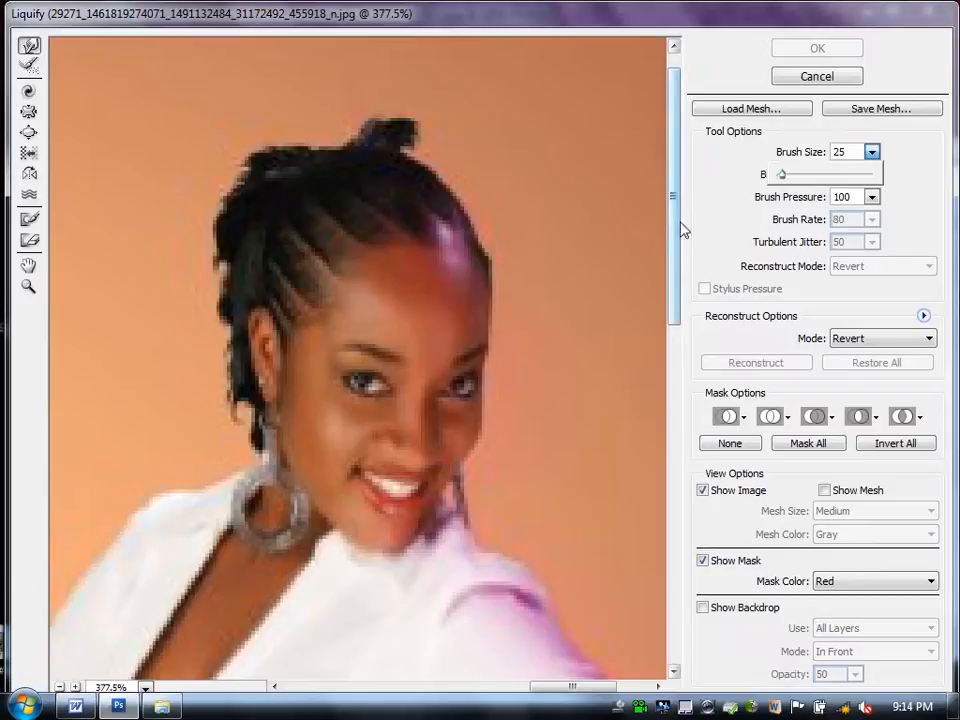
drag(781, 180, 777, 176)
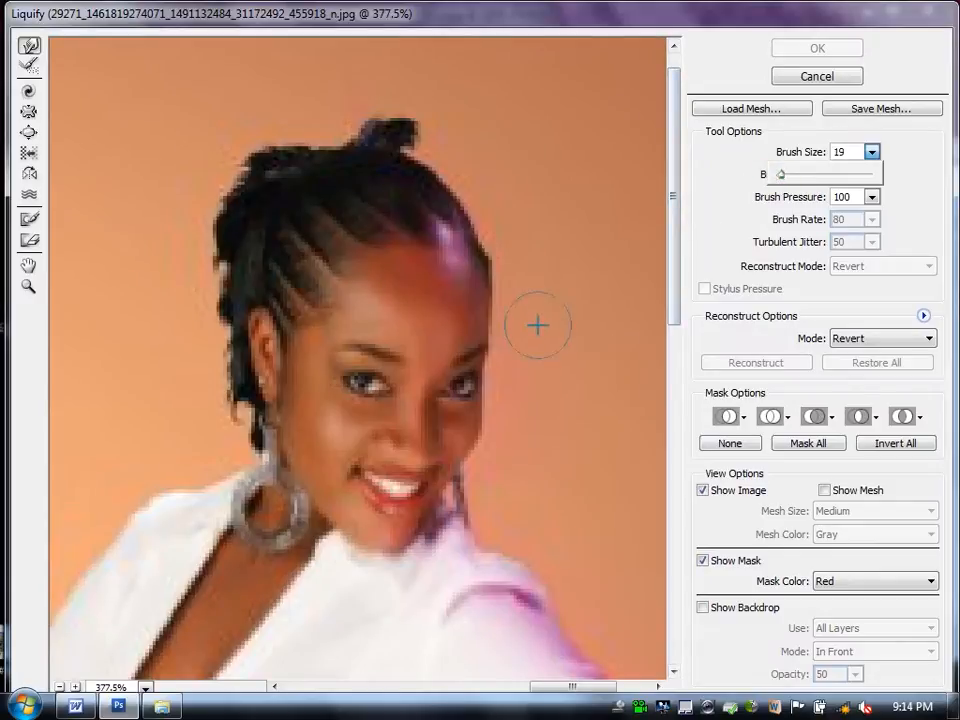
Warp the woman's ear tip and mouth corner upward and pull her hairline down over the forehead and temple.
drag(256, 322, 242, 257)
drag(370, 485, 330, 447)
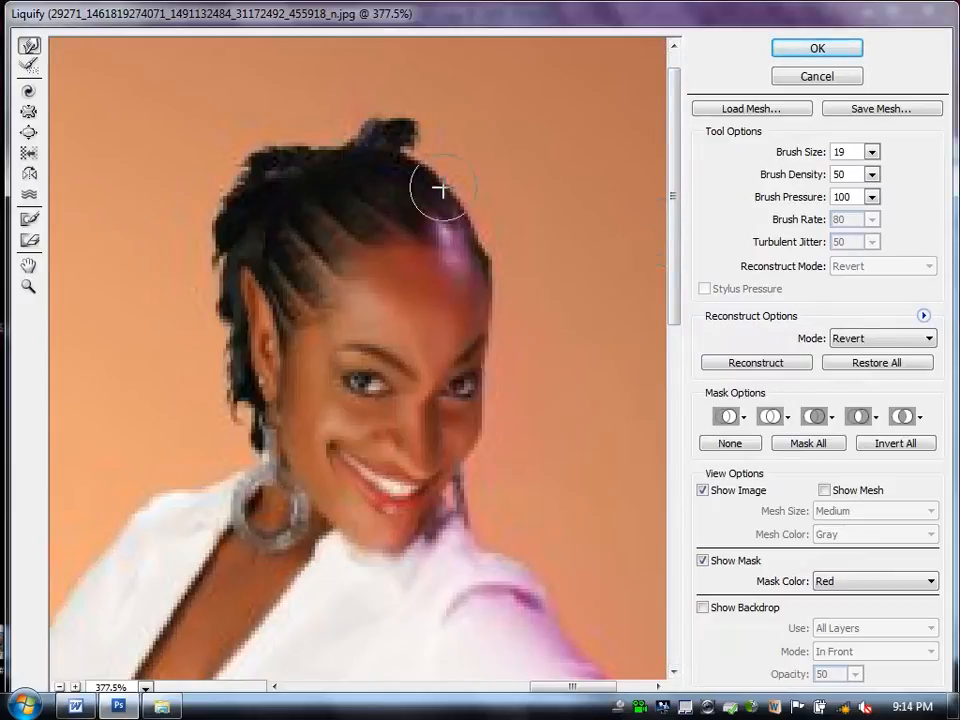
drag(326, 264, 381, 325)
drag(414, 226, 447, 277)
mouse_move(372, 242)
mouse_down()
mouse_move(386, 268)
mouse_move(407, 274)
mouse_move(415, 299)
mouse_up()
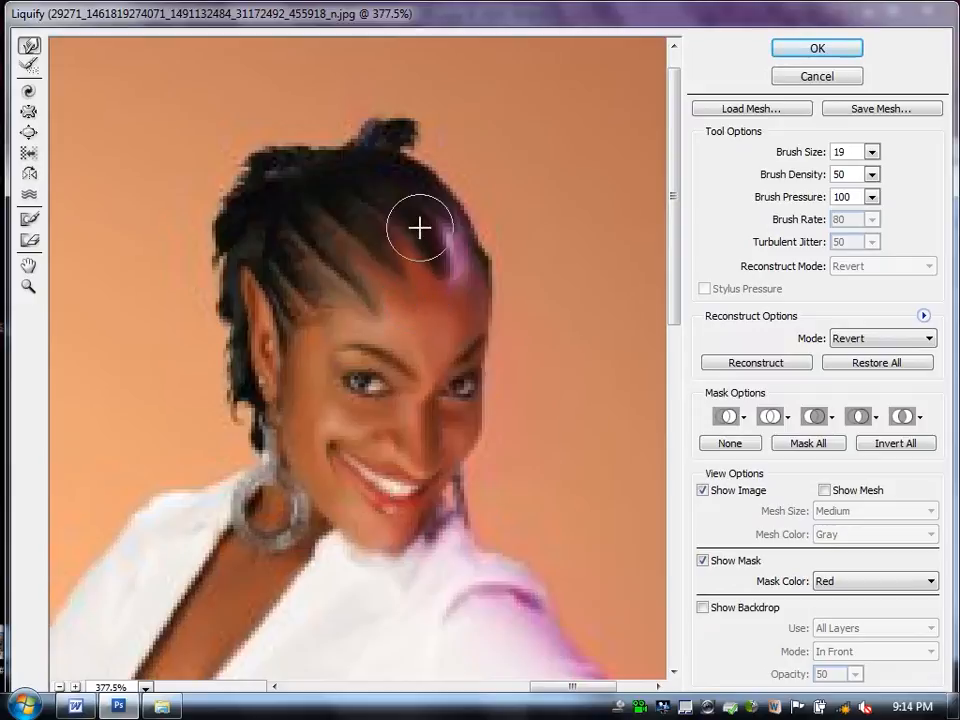
mouse_move(308, 312)
mouse_down()
mouse_move(273, 342)
mouse_move(291, 335)
mouse_move(298, 376)
mouse_up()
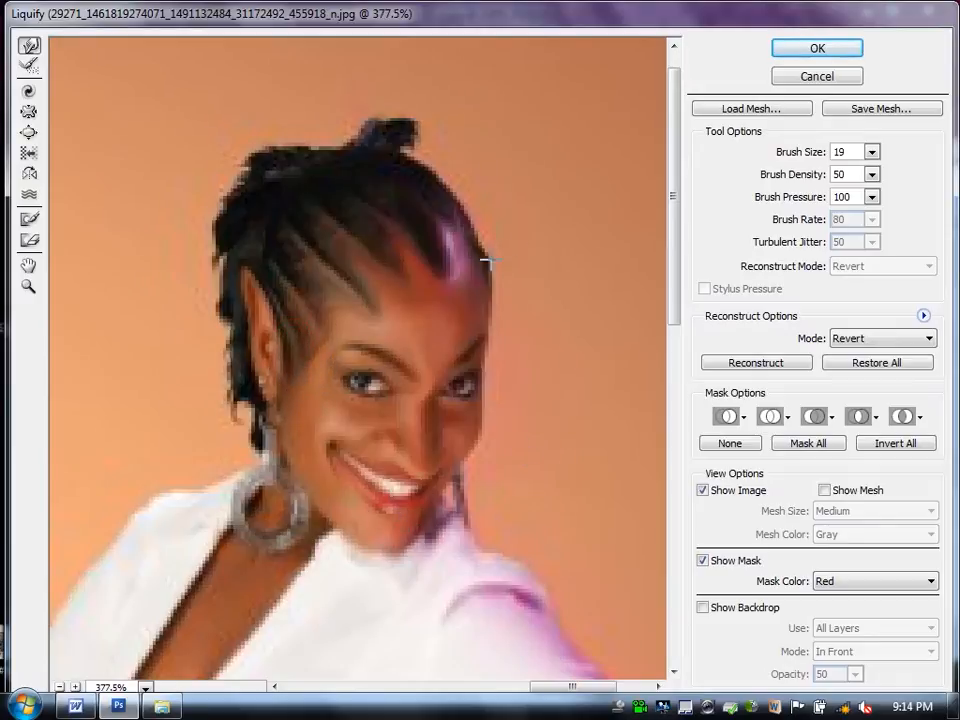
Stretch the woman's earlobe downward, widen her smile further up the cheek, and lengthen her chin.
drag(670, 171, 681, 231)
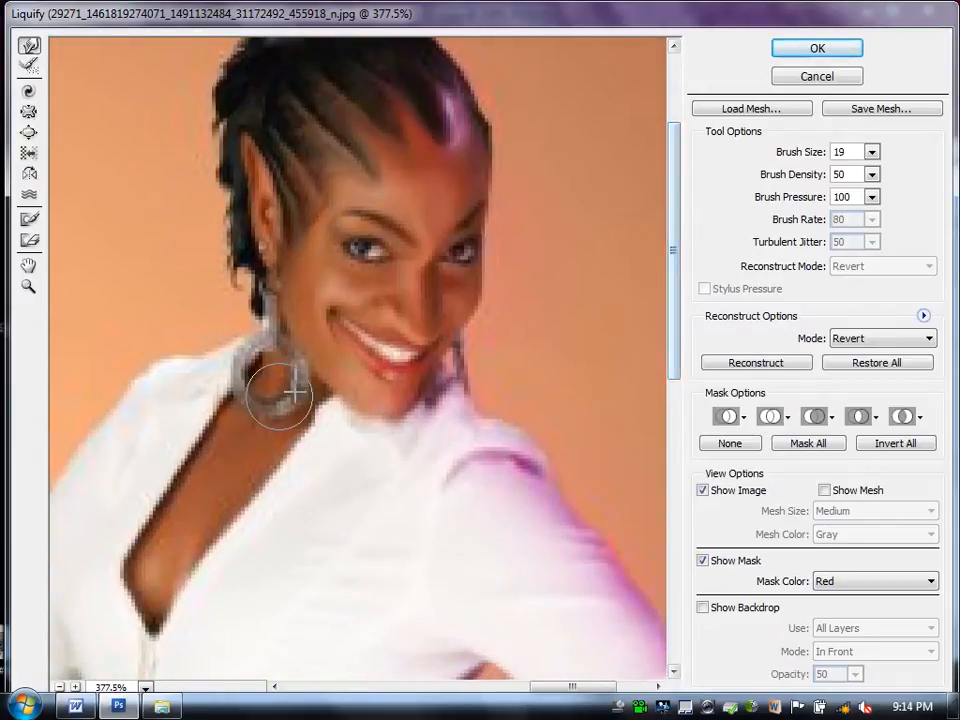
drag(274, 261, 272, 285)
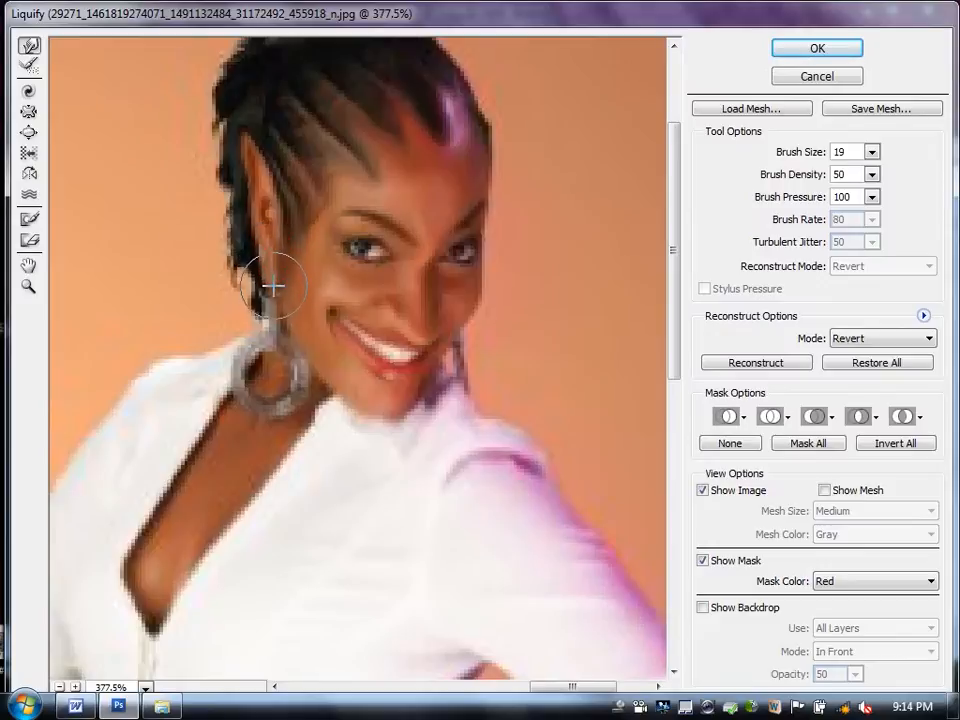
mouse_move(419, 340)
mouse_down()
mouse_move(380, 349)
mouse_move(332, 317)
mouse_move(325, 299)
mouse_up()
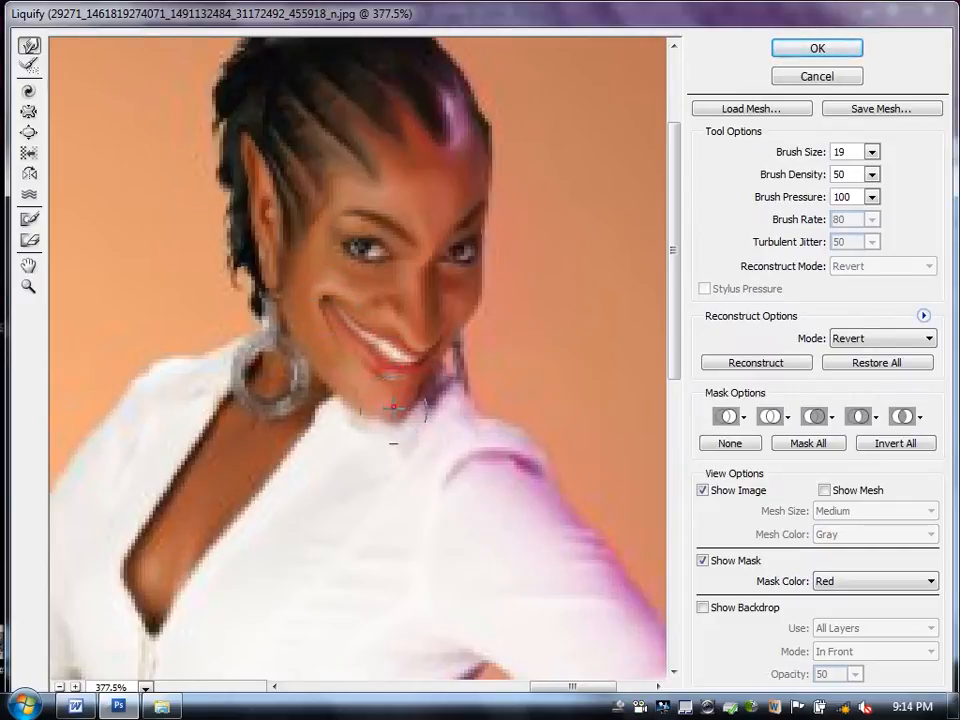
drag(369, 410, 373, 429)
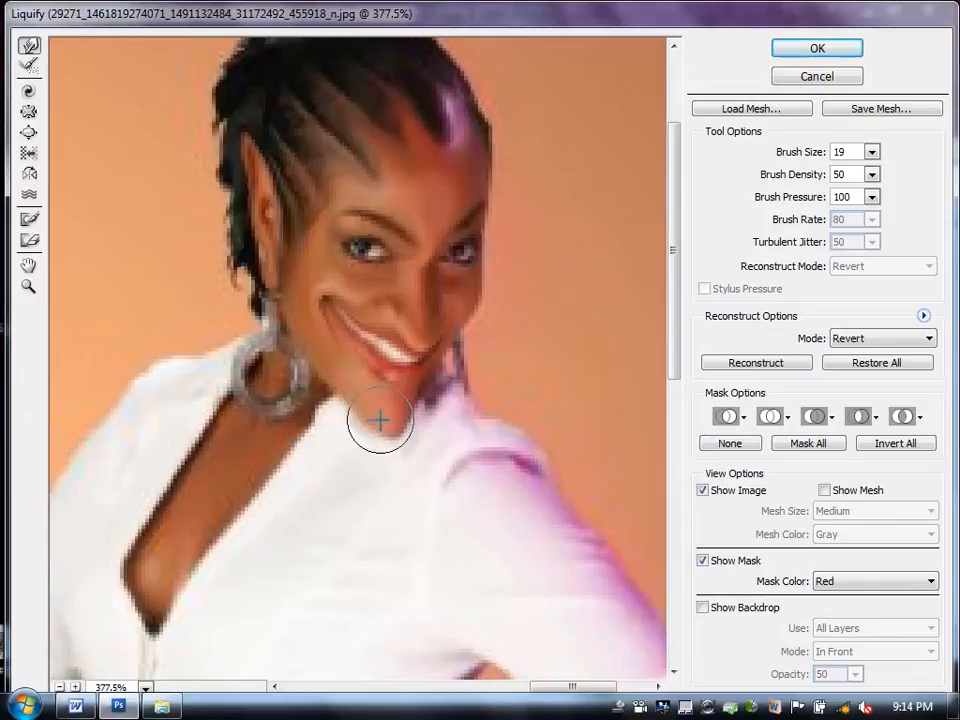
Pull the hair on the top and back of her head out into pointed spikes and apply the Liquify changes.
drag(675, 306, 668, 240)
mouse_move(380, 145)
mouse_down()
mouse_move(431, 154)
mouse_move(489, 122)
mouse_up()
drag(386, 159, 313, 103)
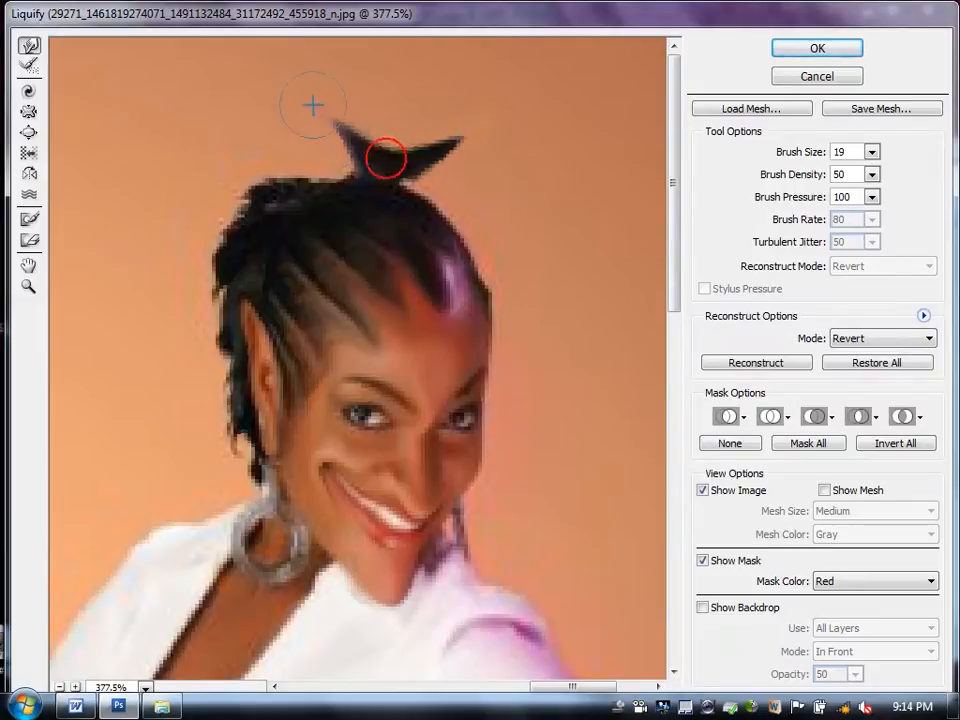
drag(384, 150, 454, 61)
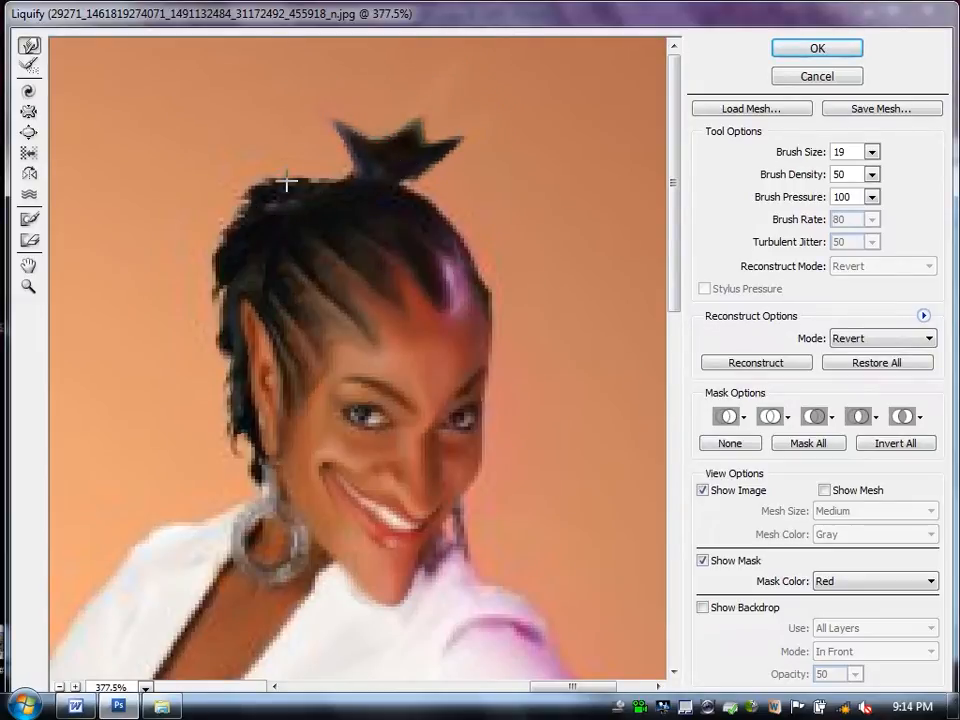
drag(272, 189, 221, 146)
mouse_move(246, 203)
mouse_down()
mouse_move(83, 226)
mouse_move(235, 221)
mouse_move(182, 209)
mouse_up()
drag(270, 188, 286, 171)
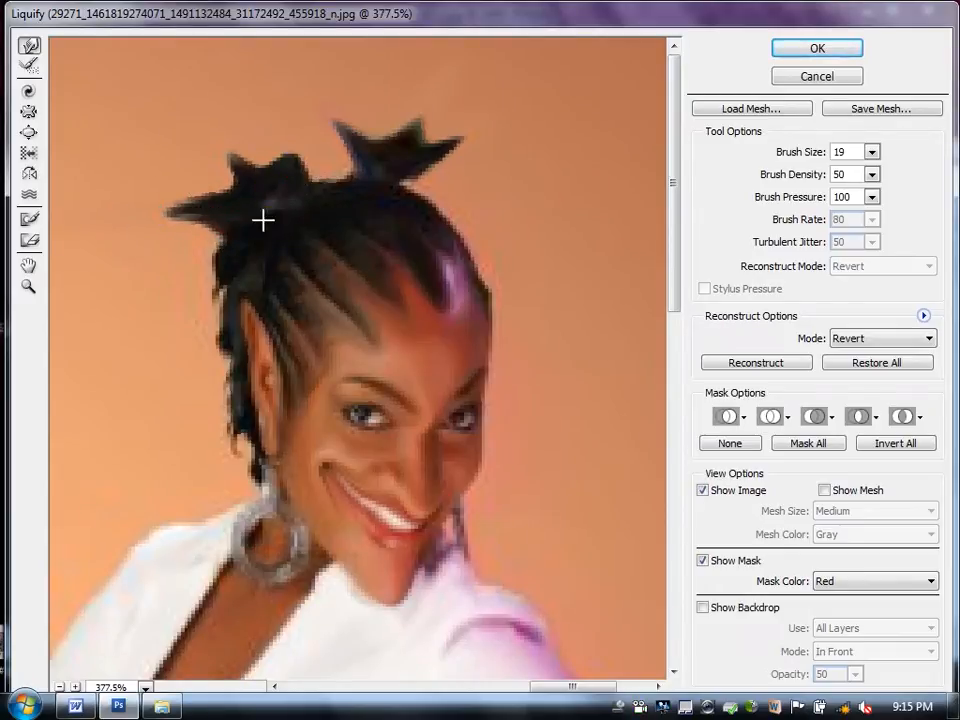
drag(225, 268, 190, 315)
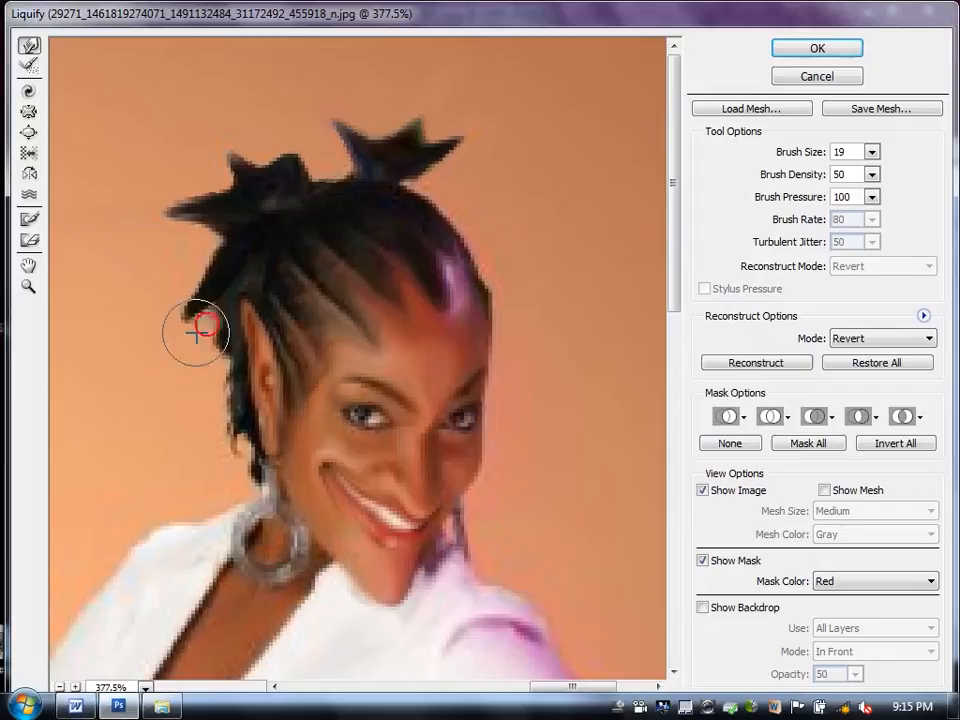
drag(673, 165, 678, 164)
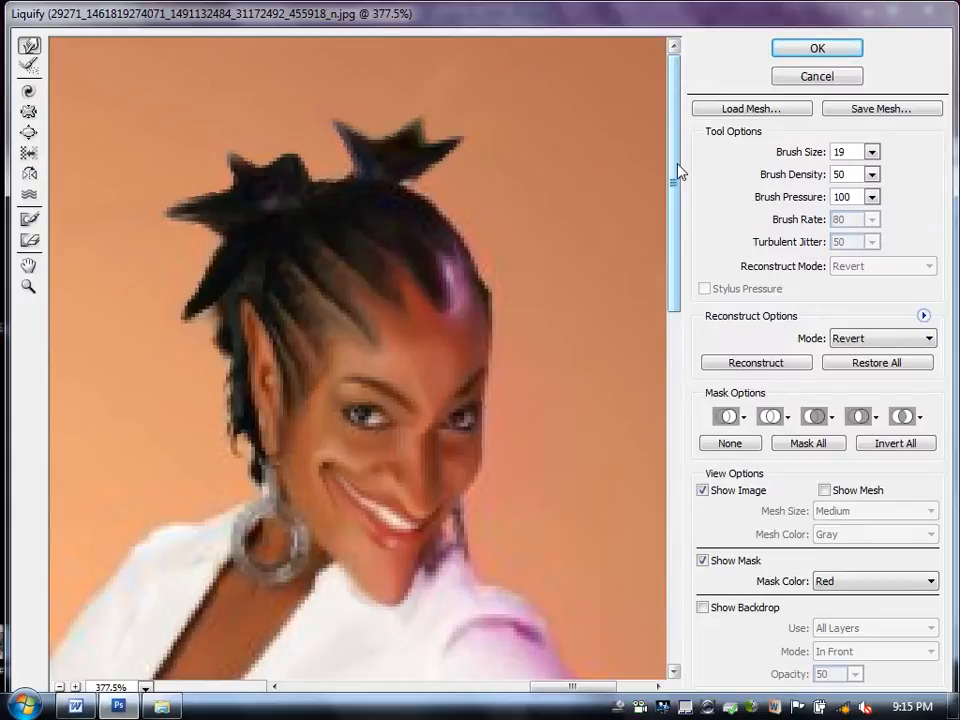
click(793, 47)
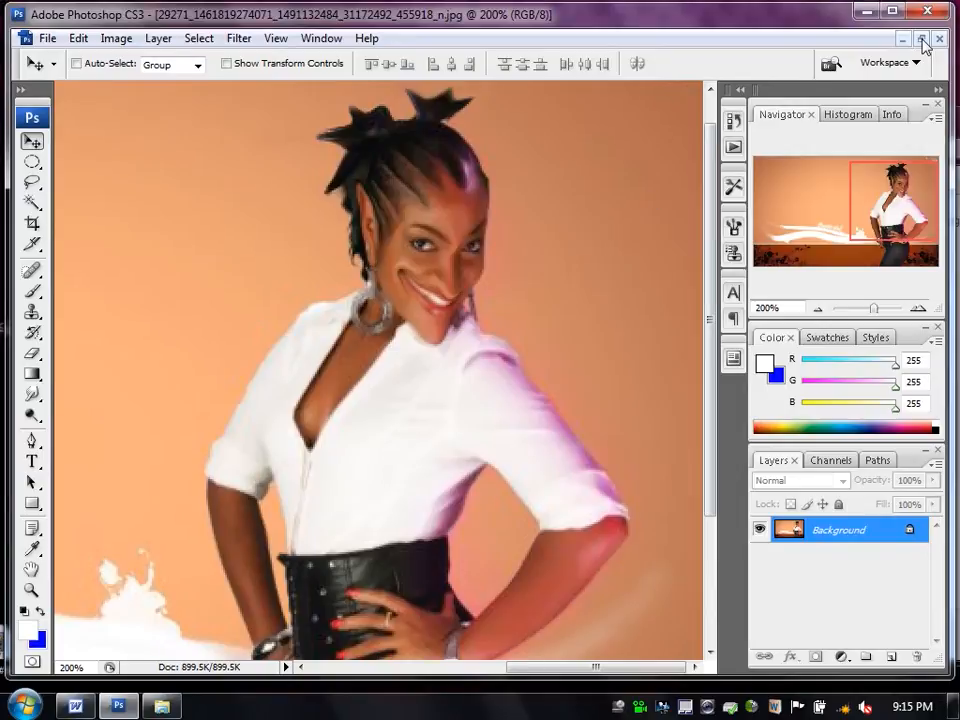
Restore both pictures to floating windows and magnify the woman's face in the Peugeot advert to 100%.
click(921, 39)
drag(433, 390, 384, 169)
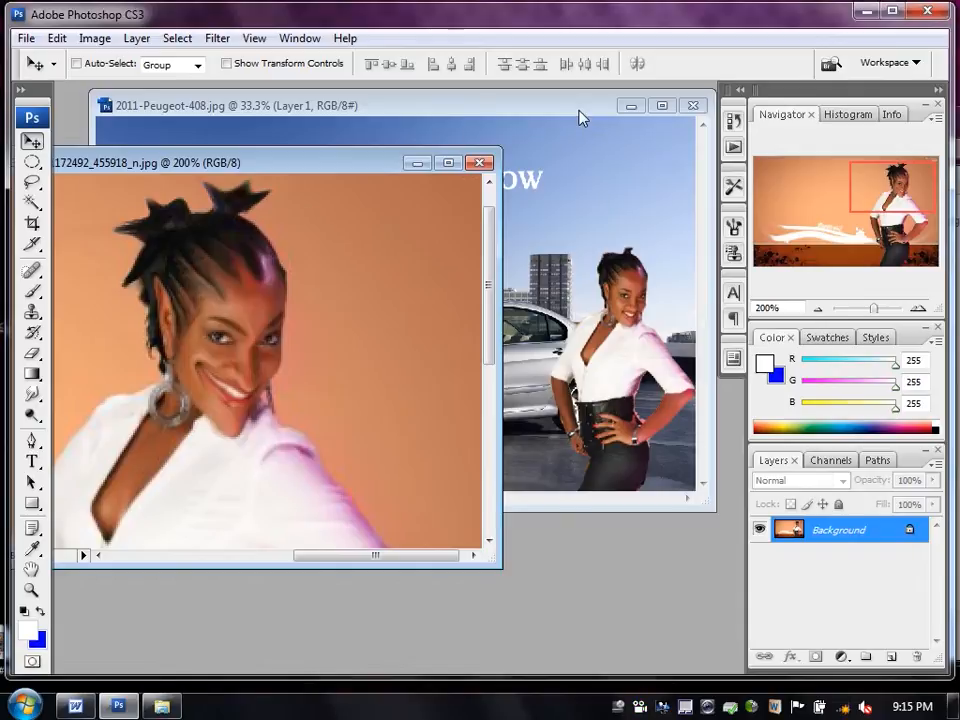
click(579, 108)
double_click(579, 108)
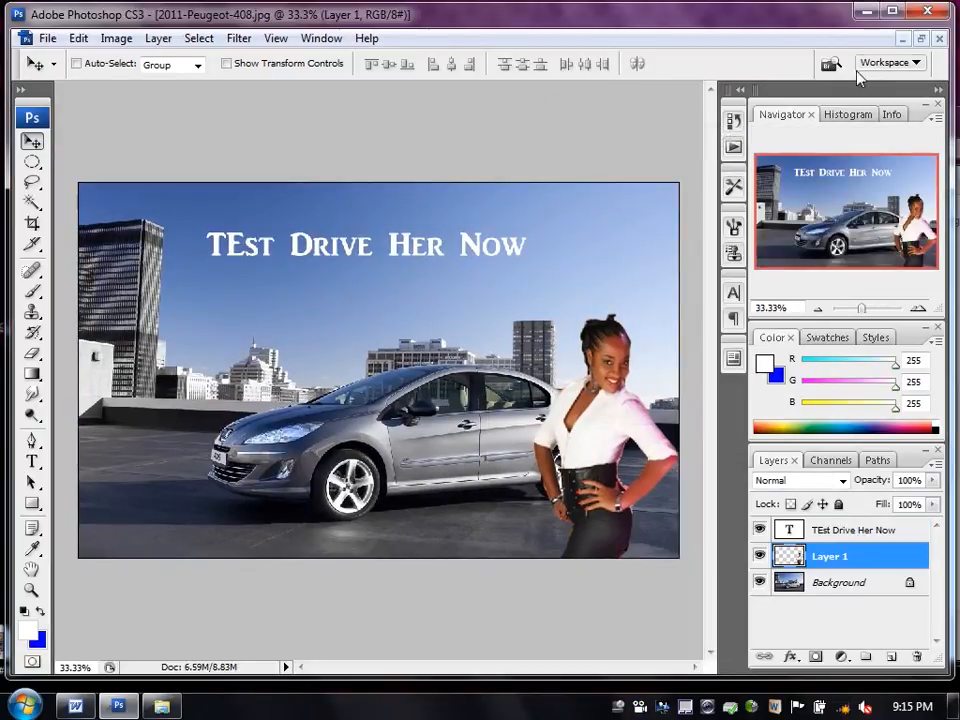
click(921, 39)
key(ctrl+plus)
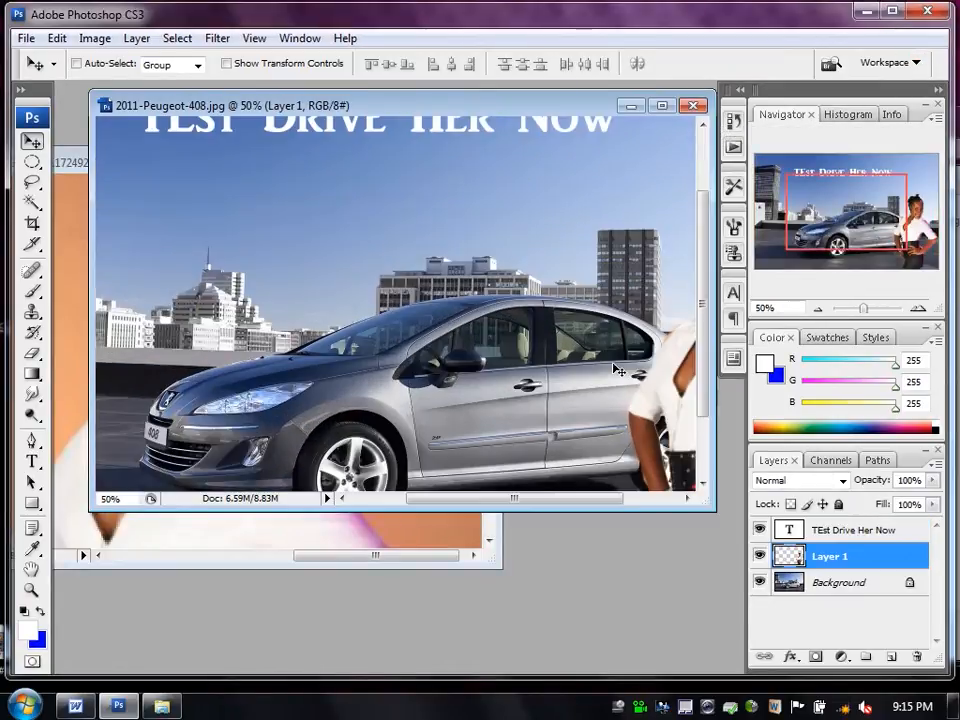
key(space)
drag(636, 388, 401, 409)
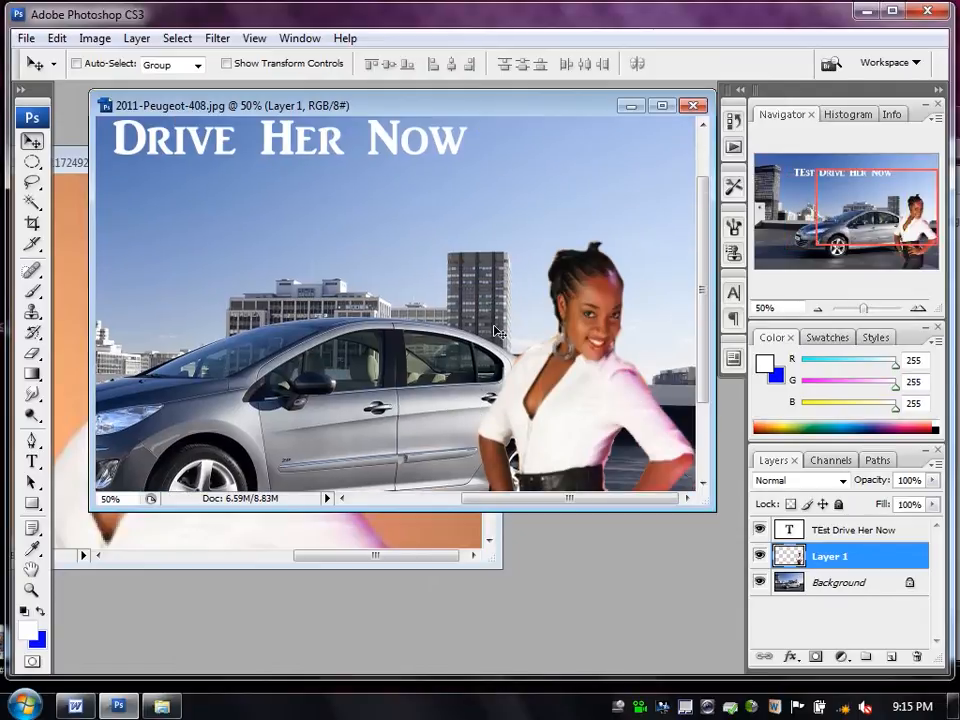
key(ctrl+plus)
key(ctrl+plus)
key(space)
drag(594, 372, 346, 366)
Arrange the liquified photo beside the Peugeot advert to compare the warped face with the original one.
click(392, 540)
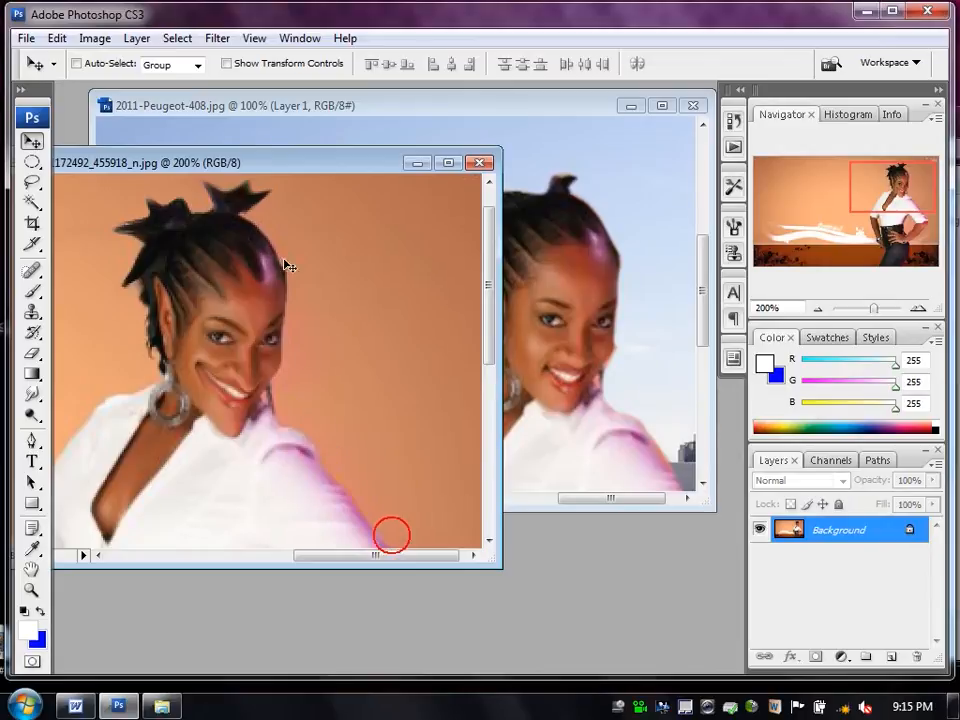
drag(333, 170, 288, 132)
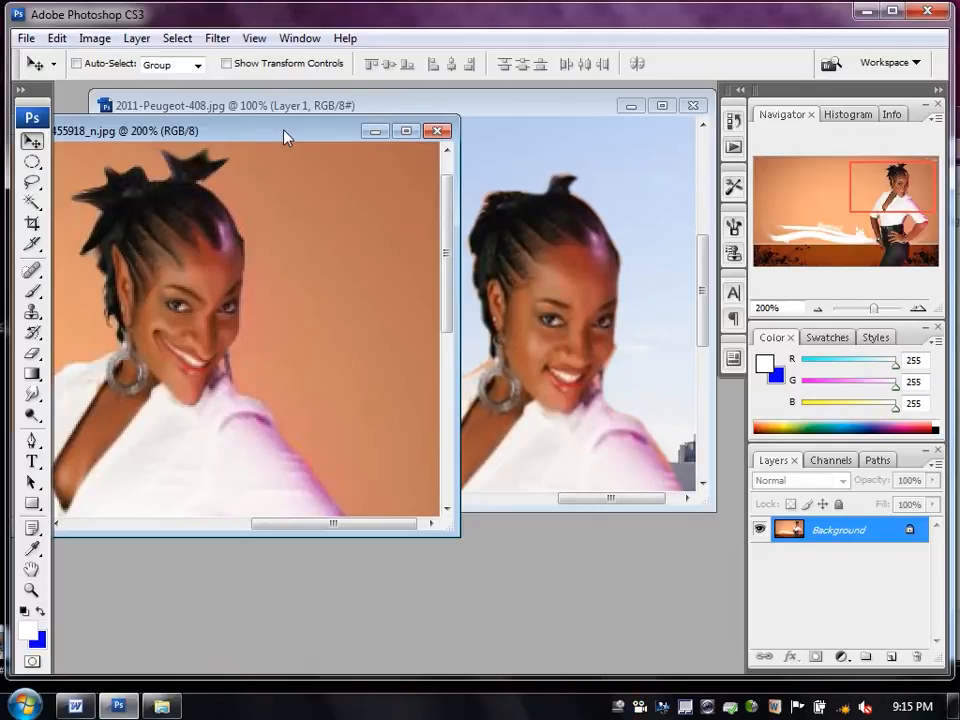
drag(286, 137, 242, 133)
drag(454, 114, 474, 123)
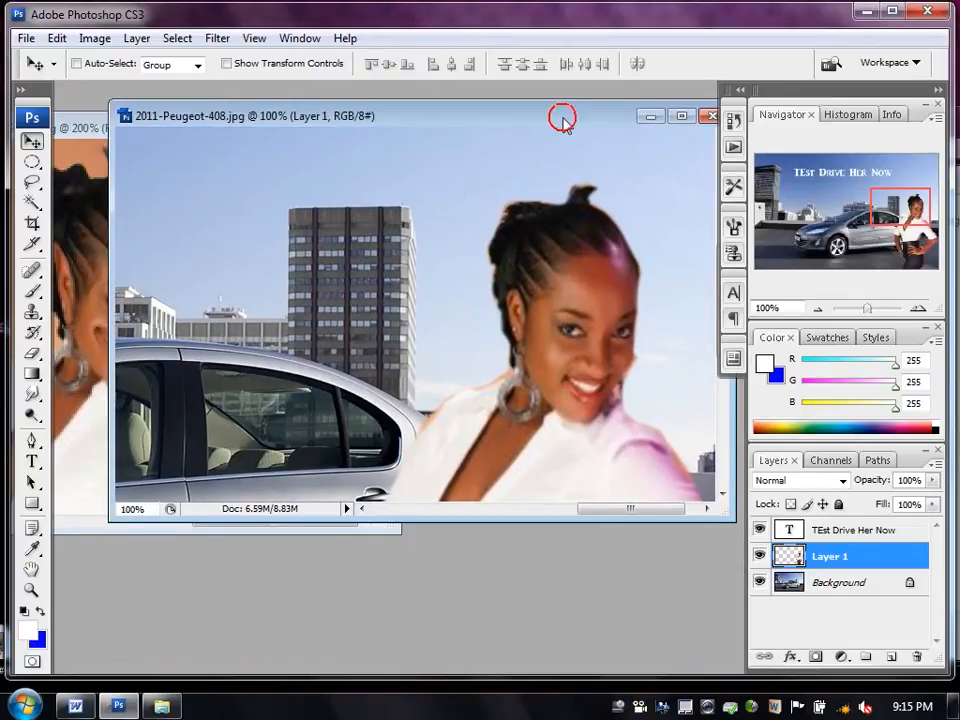
scroll(563, 120, left, 2)
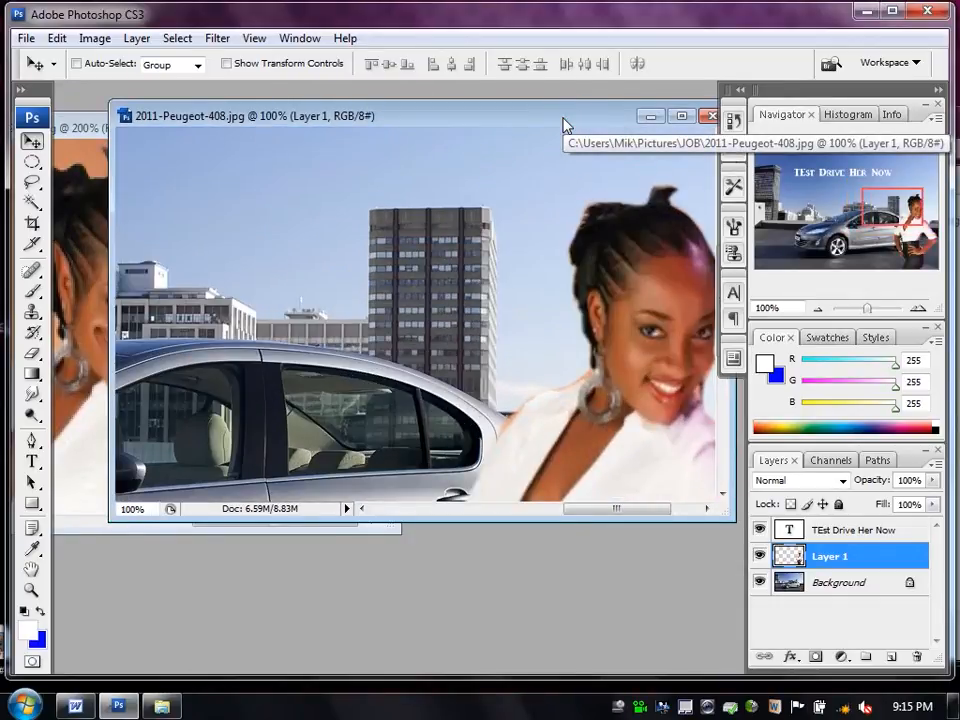
Show the whole Peugeot advert, pick the text layer from the canvas, and move "TEst Drive Her Now" right and slightly lower in the sky.
key(ctrl+minus)
key(ctrl+minus)
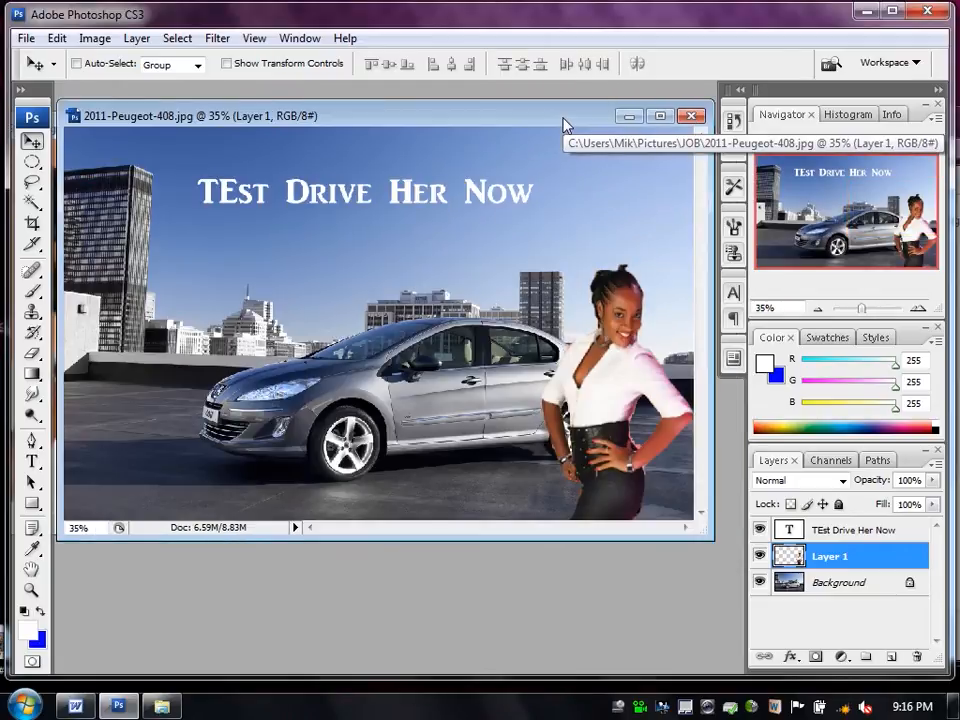
right_click(563, 124)
key(Escape)
right_click(350, 200)
click(366, 208)
drag(360, 198, 480, 215)
Select the Background layer and render a 50-300mm Zoom lens flare at 100% brightness in the sky beside the dark tower's top.
right_click(227, 177)
click(264, 186)
click(217, 38)
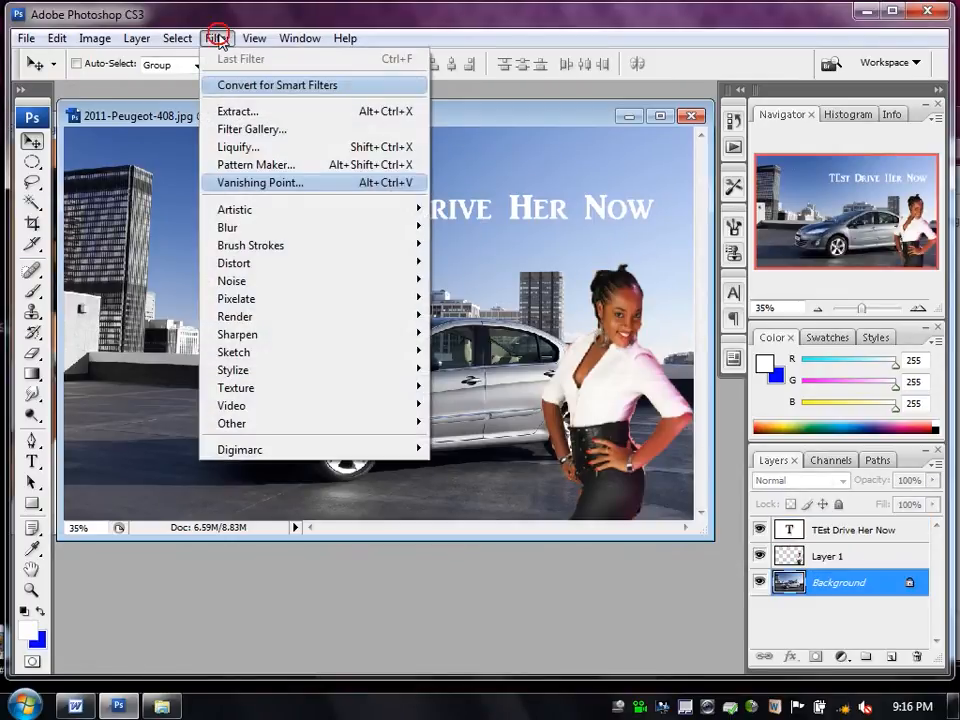
mouse_move(336, 334)
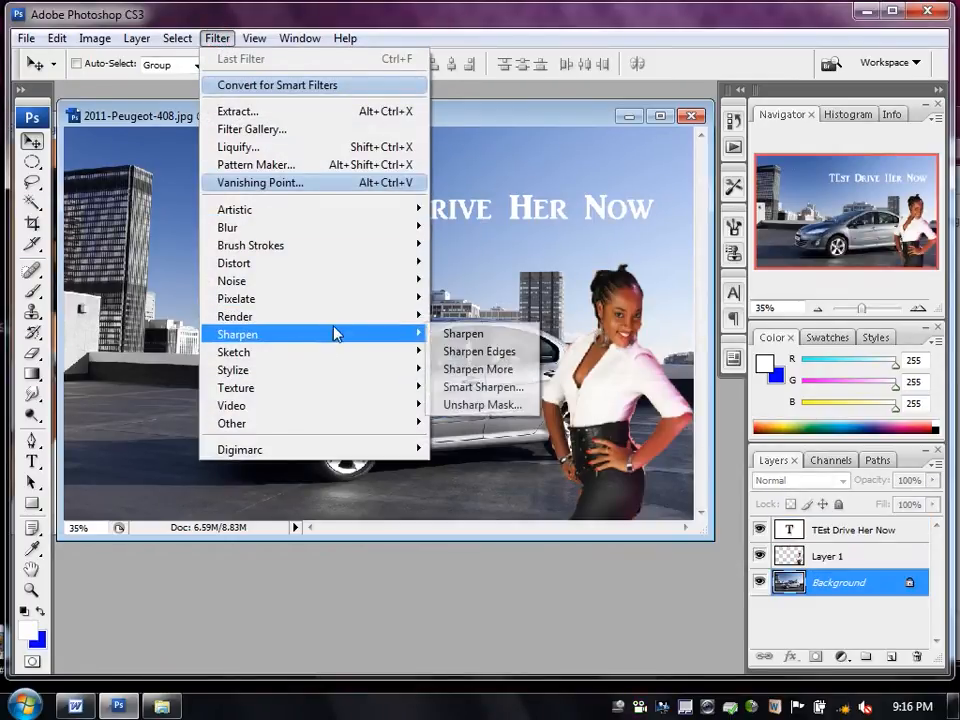
click(488, 369)
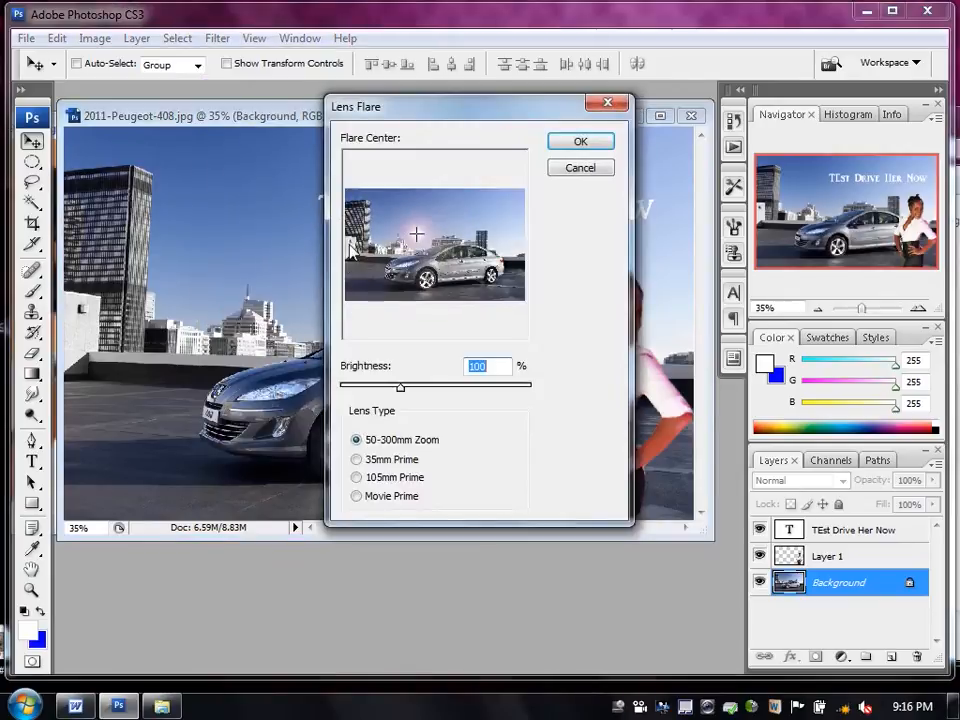
click(372, 201)
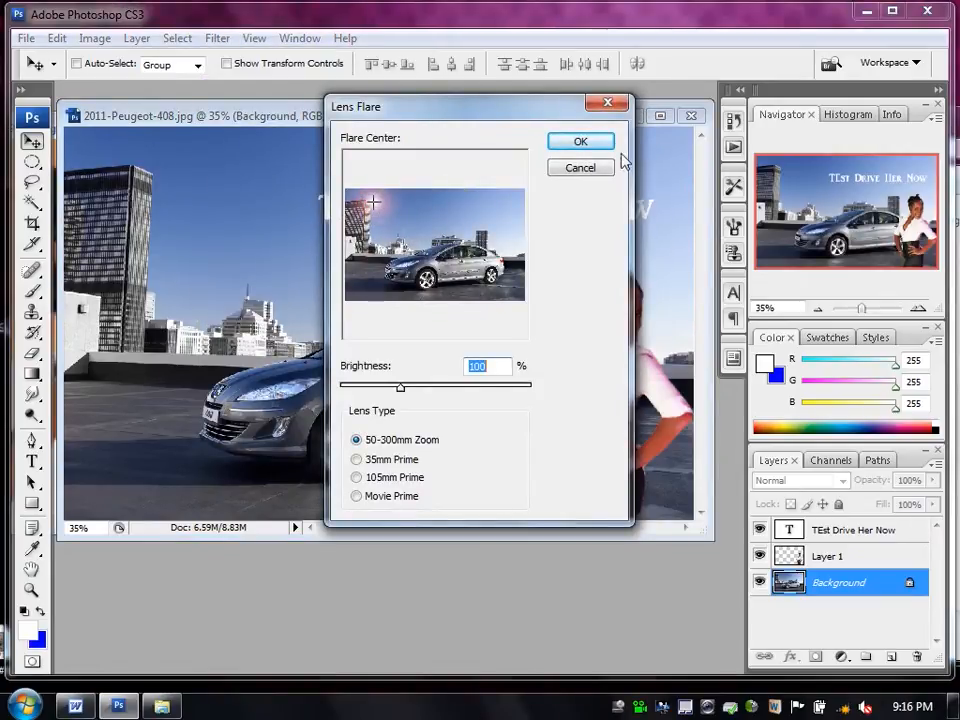
click(578, 146)
double_click(362, 116)
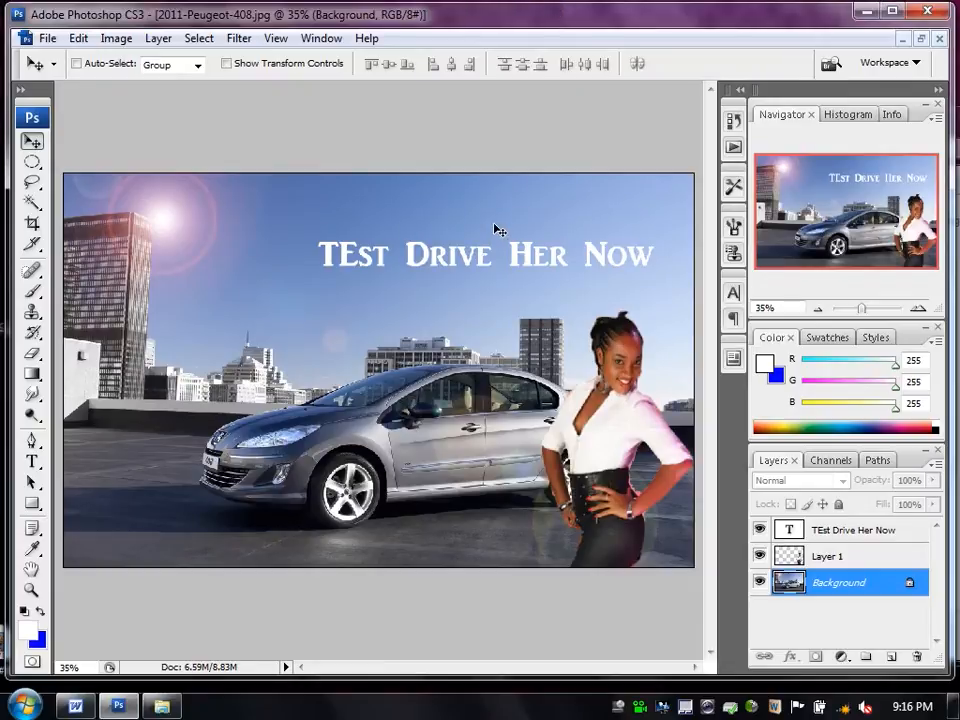
Undo the lens flare beside the tower, restore the advert to a floating window and pick the Background layer from the canvas.
key(ctrl+z)
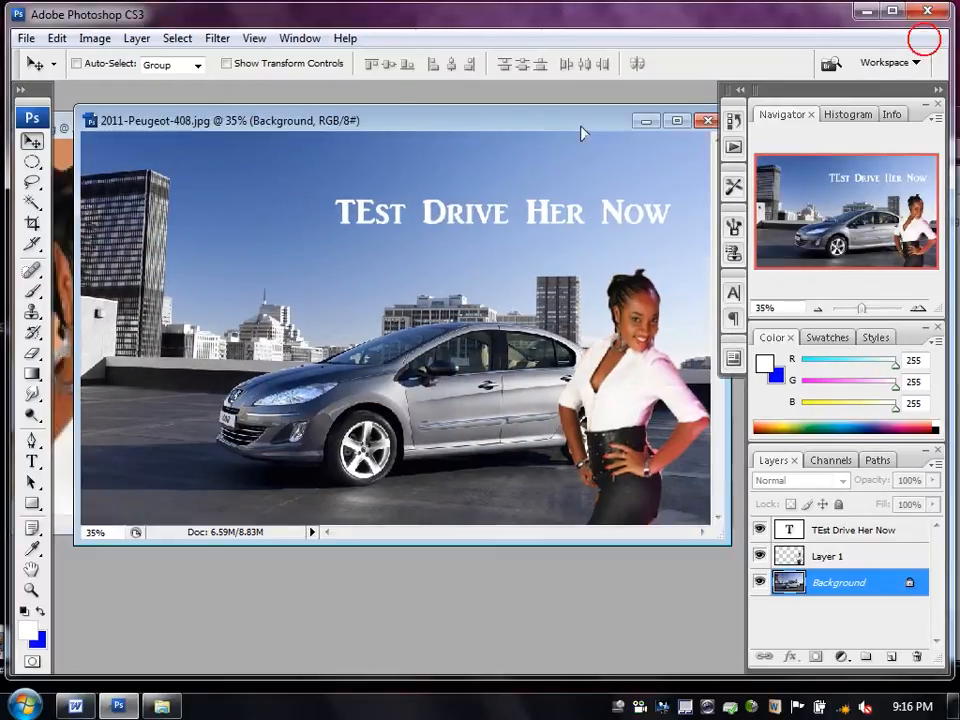
click(921, 38)
right_click(205, 183)
click(229, 197)
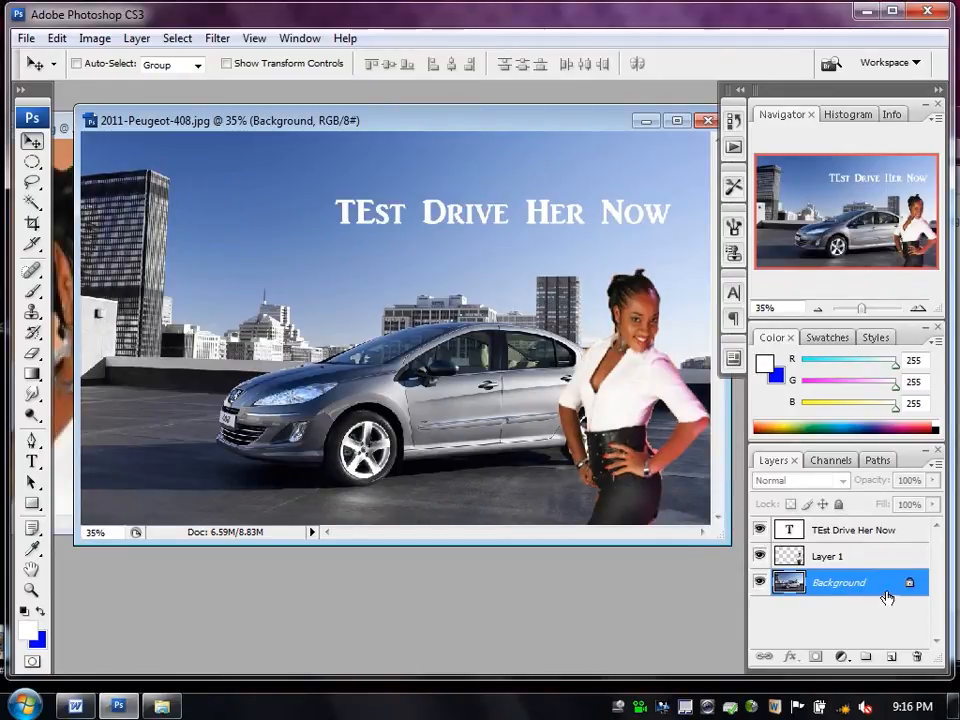
Render a 50-300mm Zoom lens flare at 100% brightness in the upper-right corner of the Background's sky.
click(217, 38)
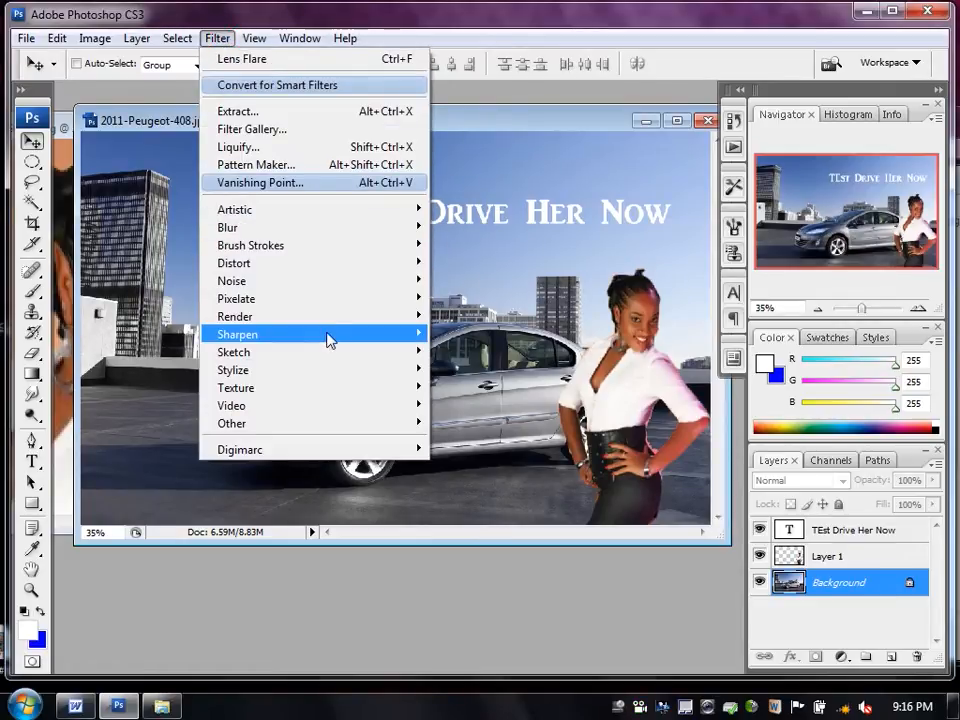
mouse_move(333, 318)
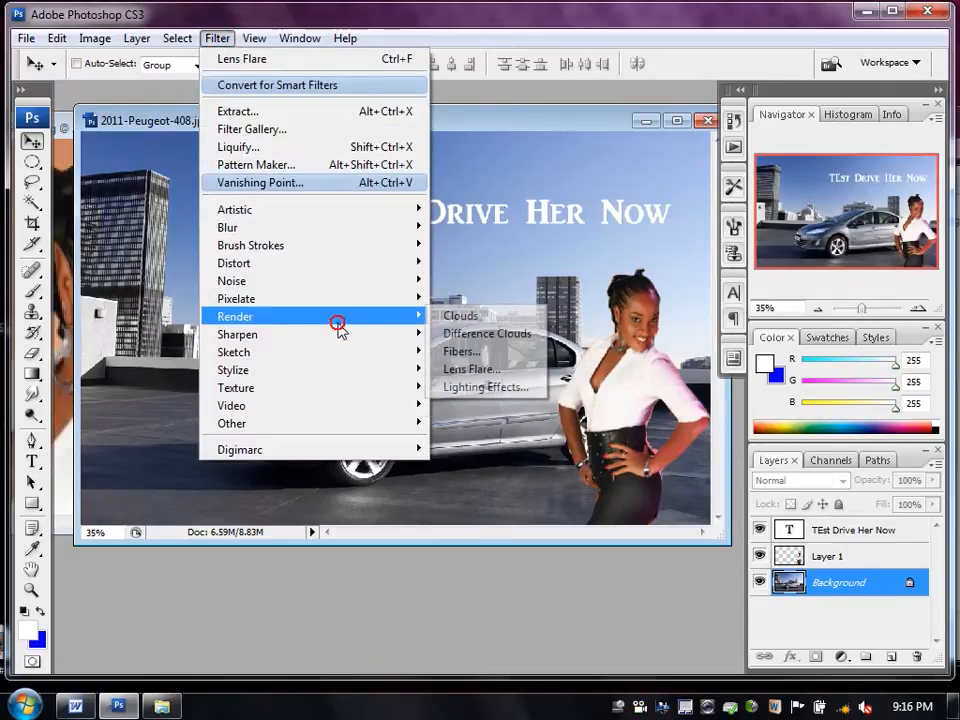
click(470, 369)
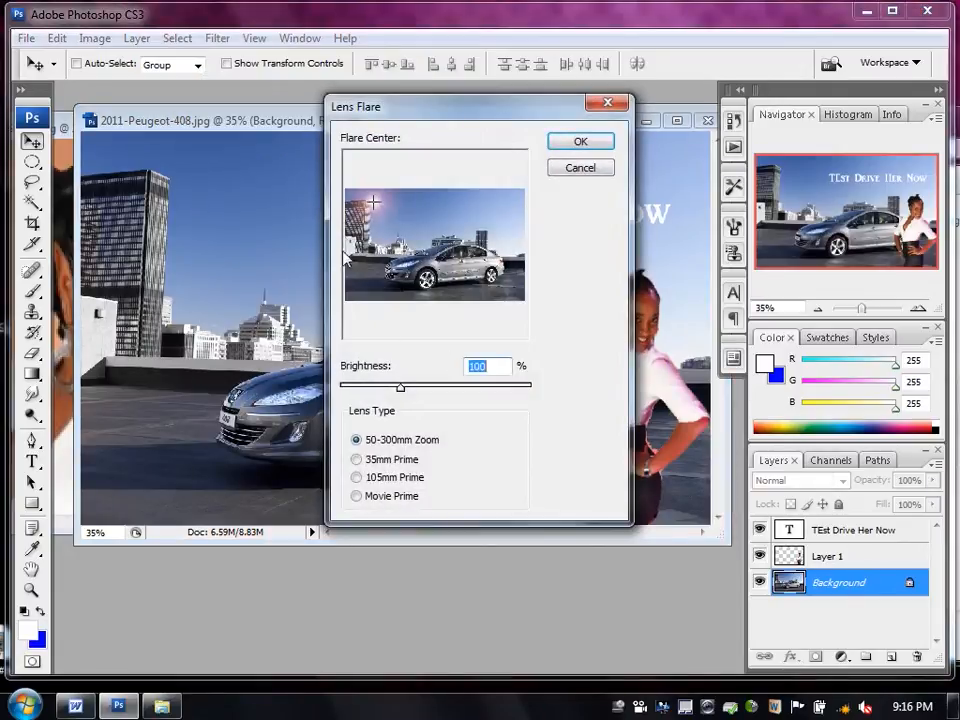
drag(418, 213, 497, 210)
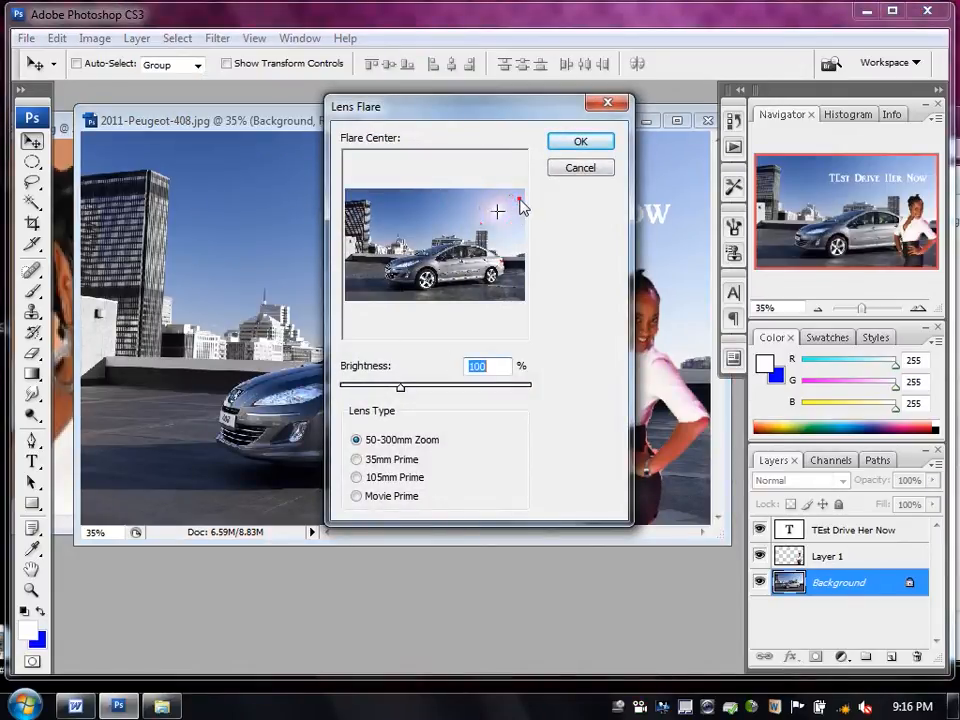
click(518, 200)
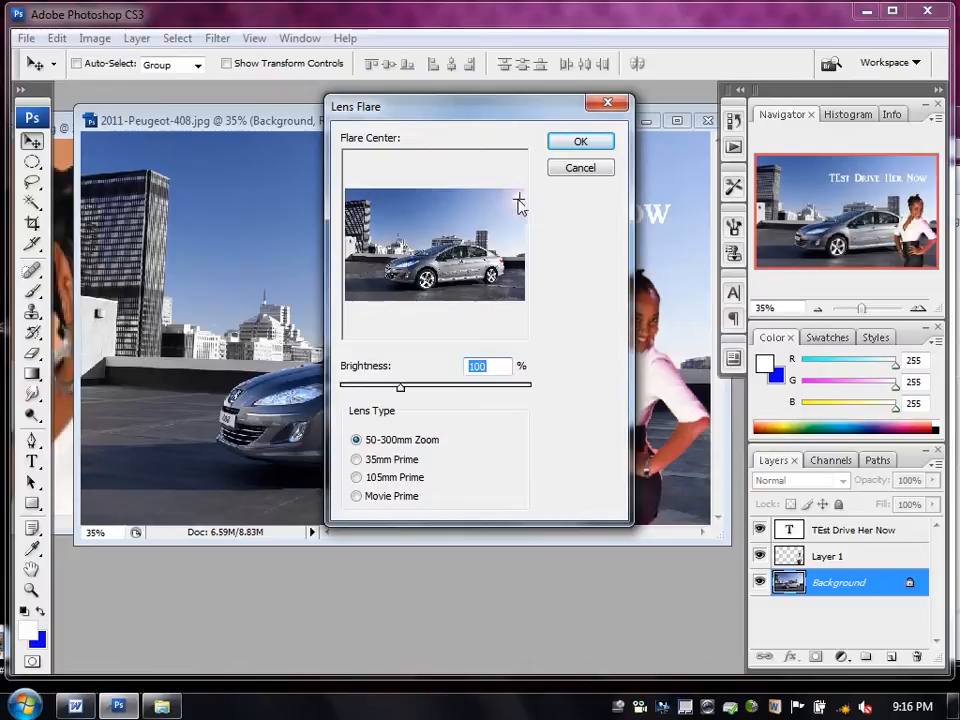
click(569, 143)
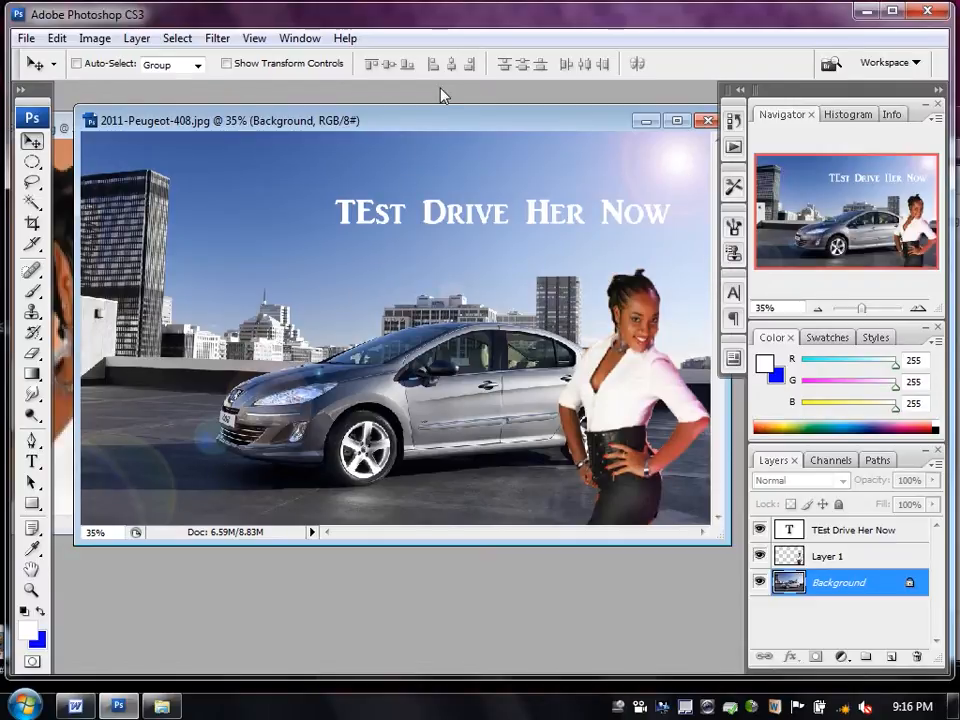
Render a 35mm Prime lens flare at 77% brightness on the Background, in the sky just beside the top of the dark tower.
click(217, 38)
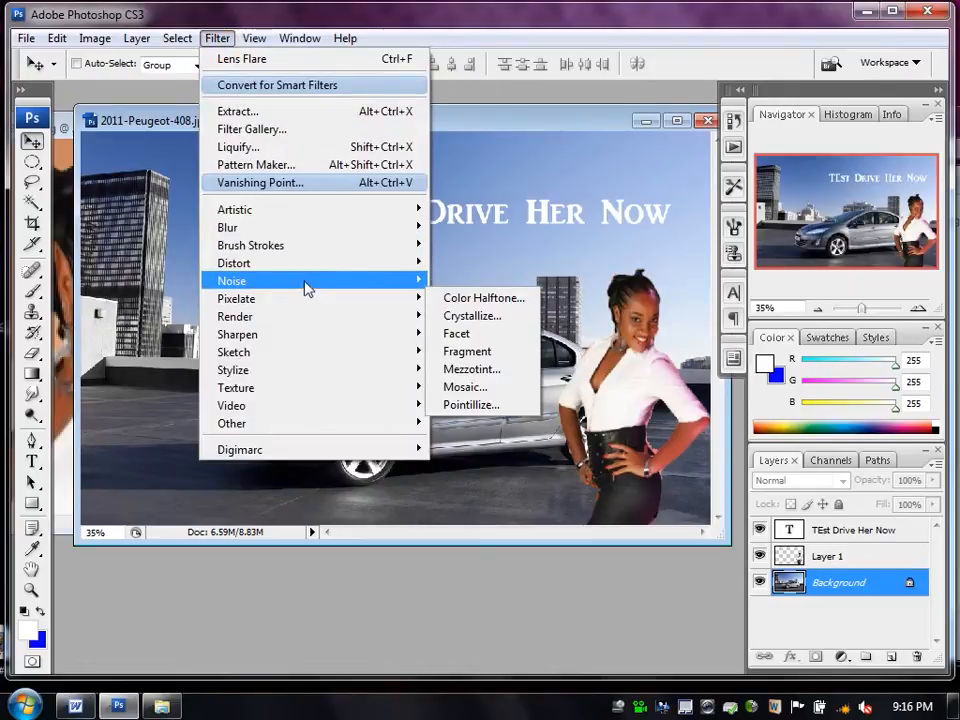
mouse_move(319, 314)
click(476, 370)
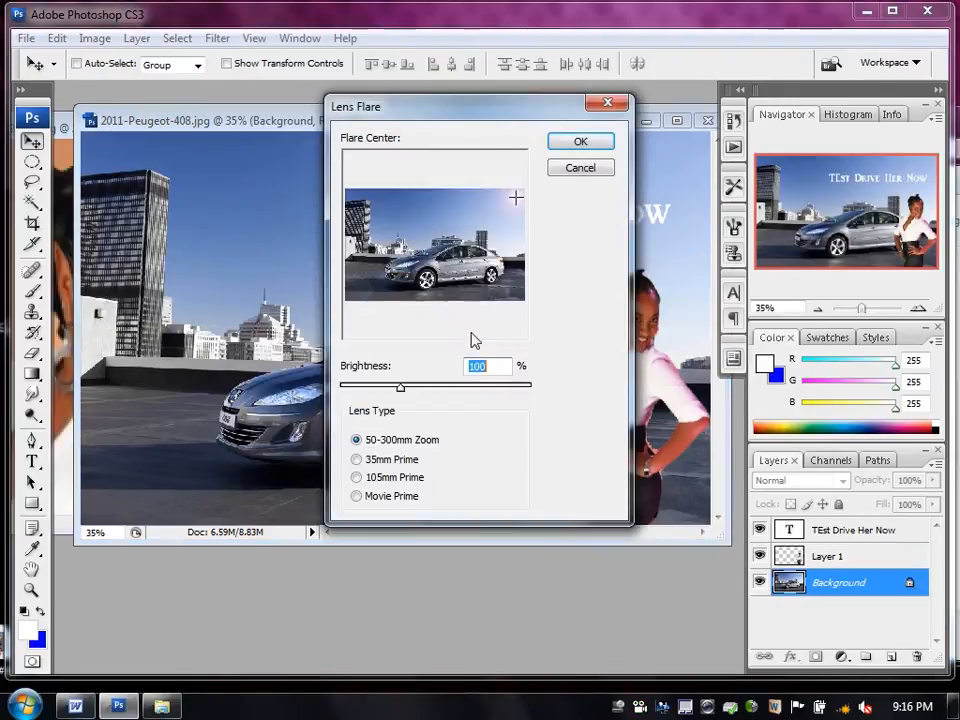
click(371, 198)
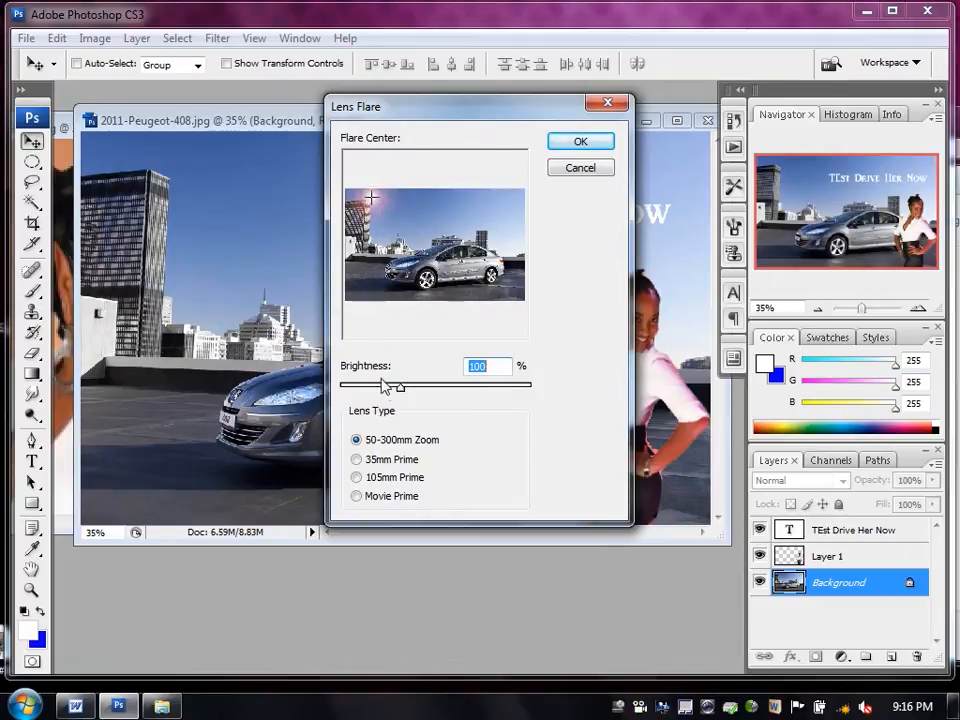
click(357, 459)
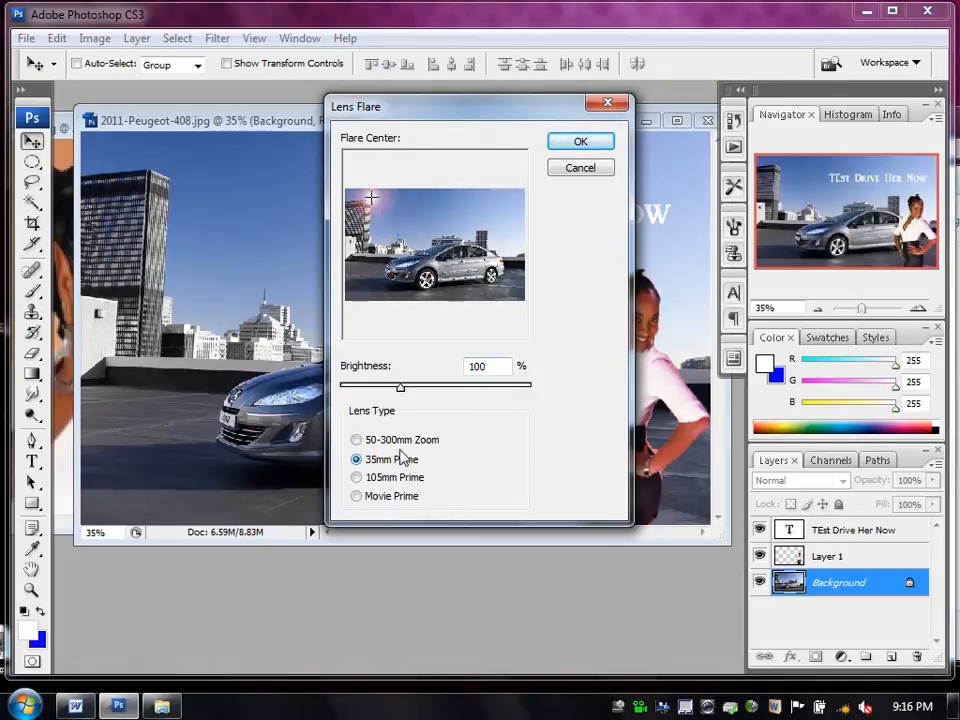
click(357, 477)
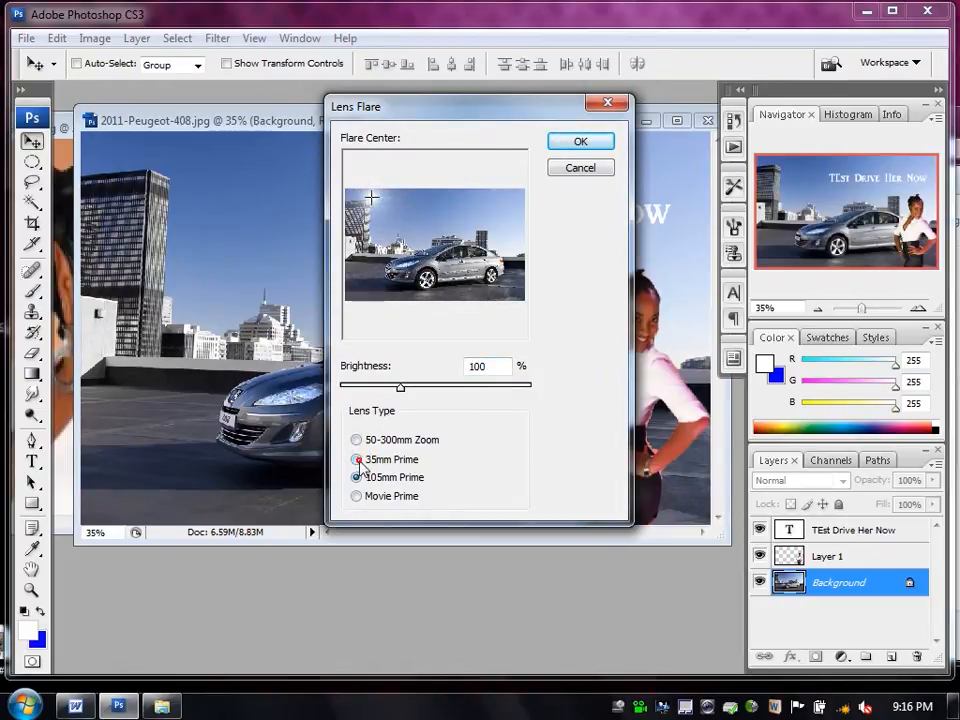
click(357, 459)
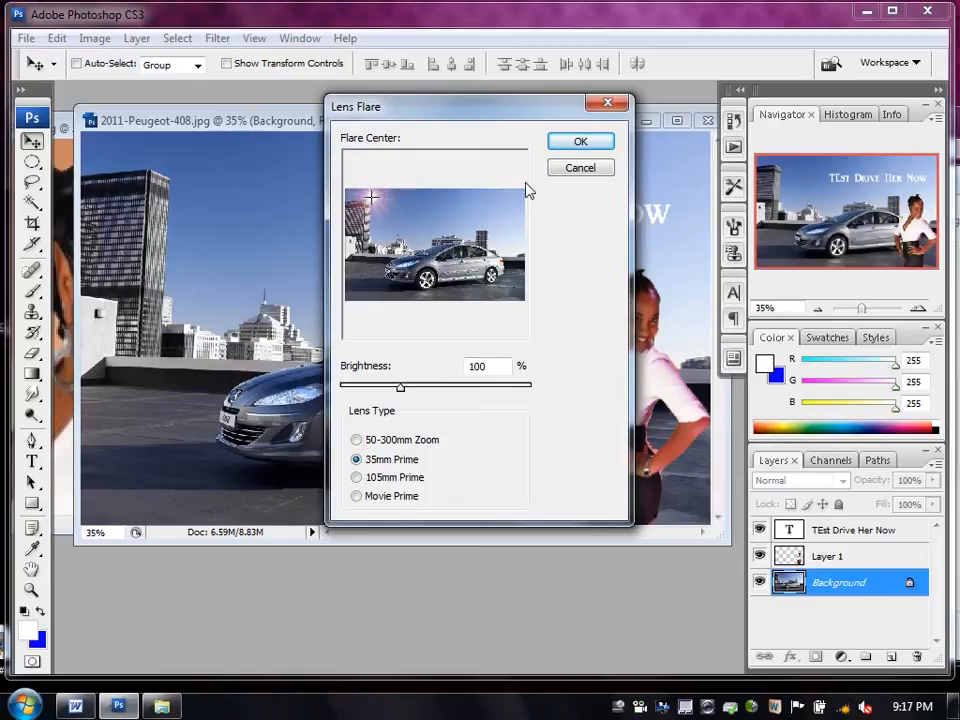
click(377, 204)
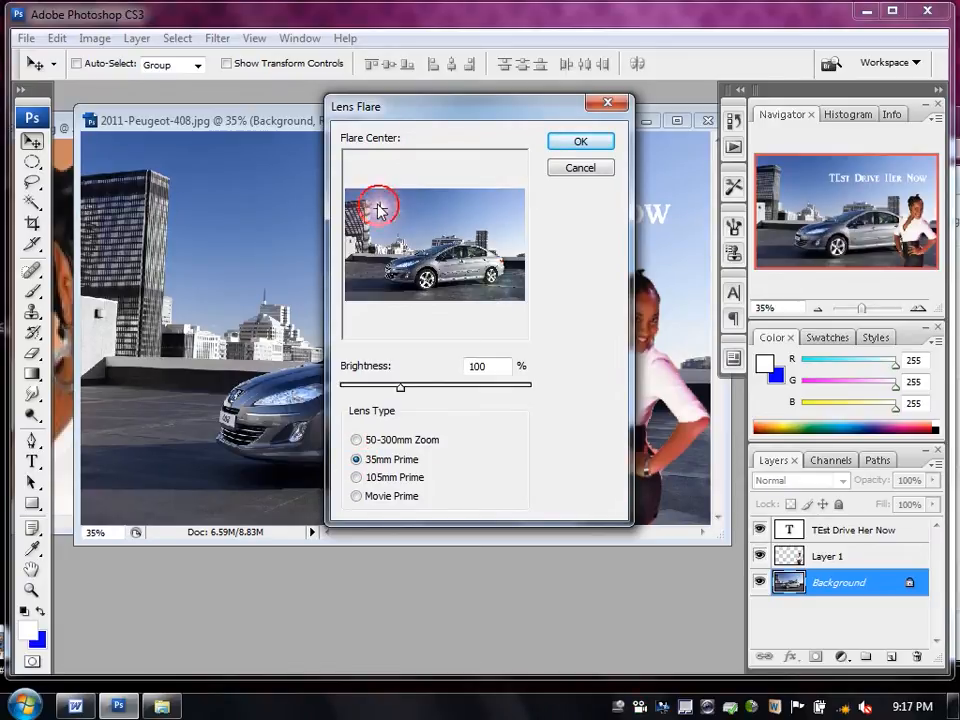
drag(400, 389, 386, 390)
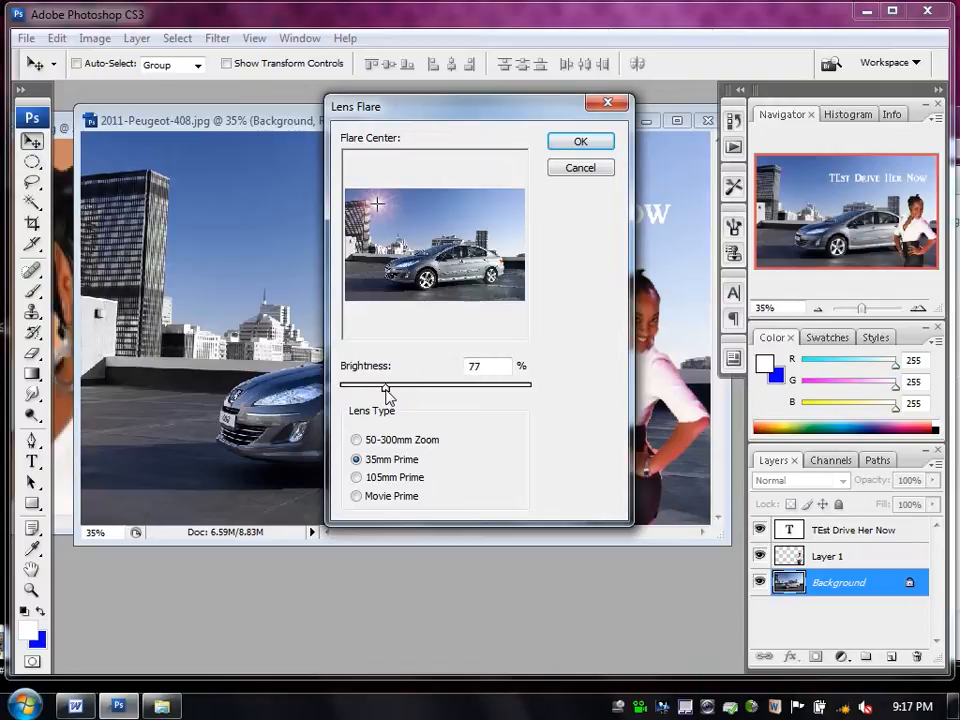
click(581, 142)
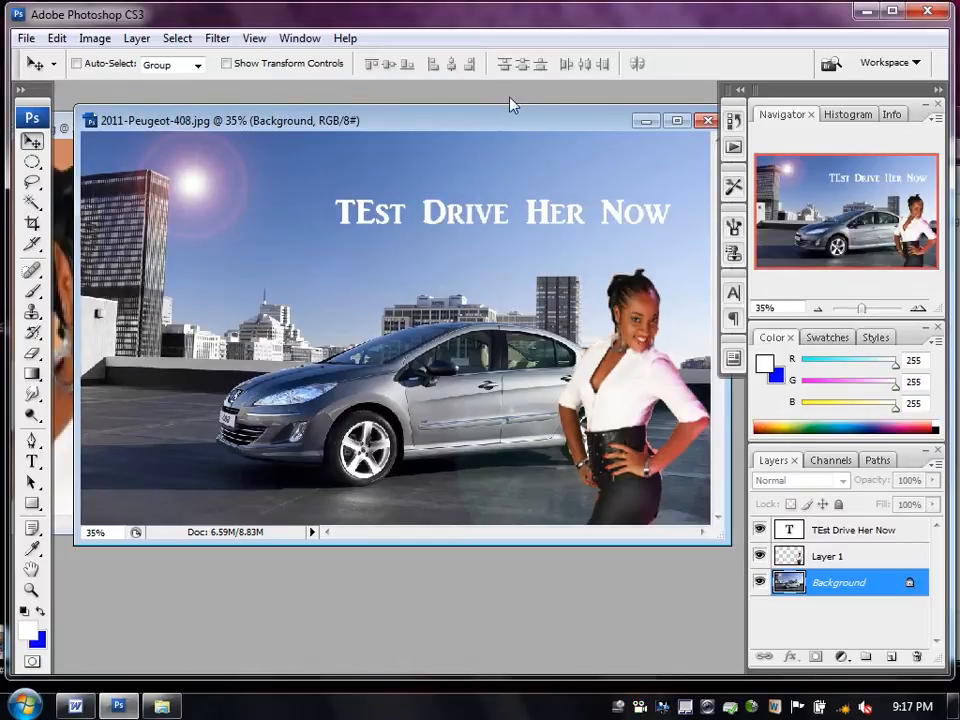
Switch to Windows Explorer, go to the IVL motors folder in the Pictures library and open the front-view Honda Accord photo.
click(161, 706)
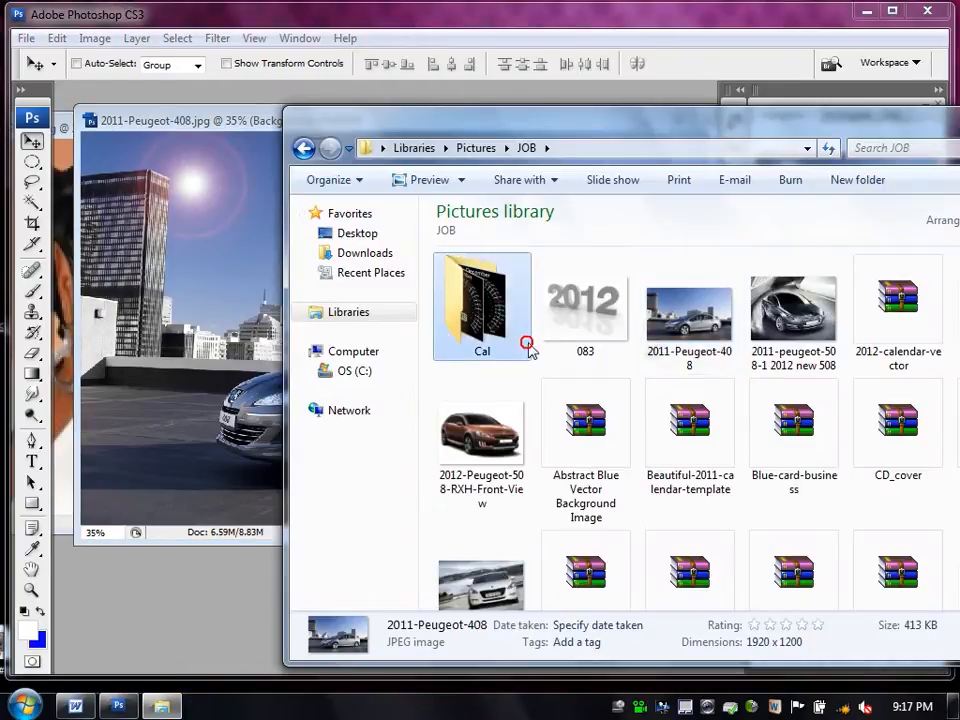
key(BackSpace)
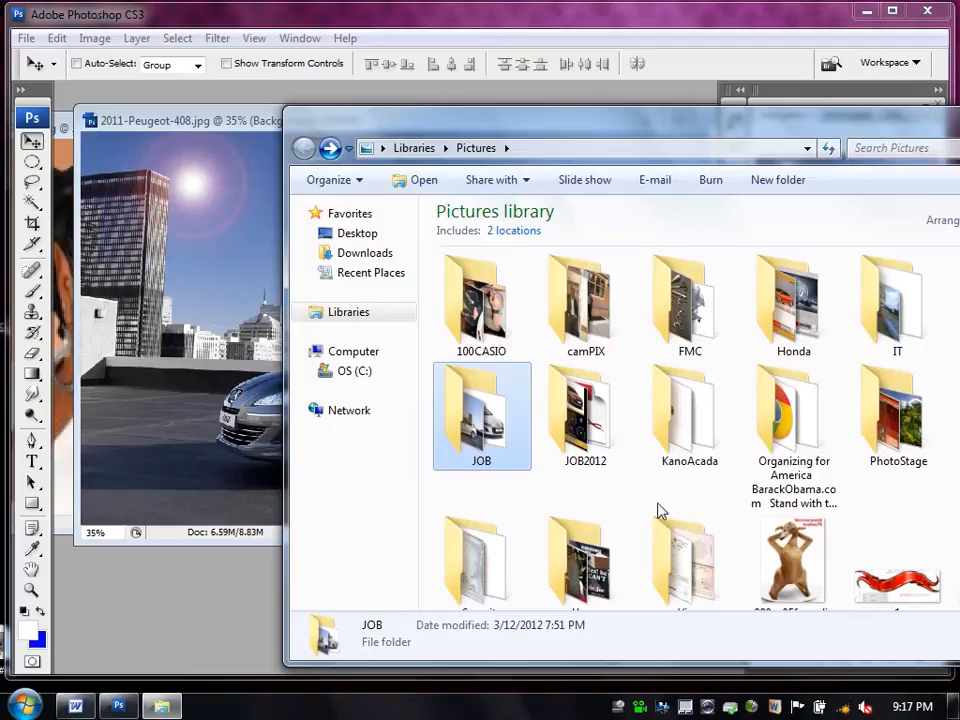
click(768, 428)
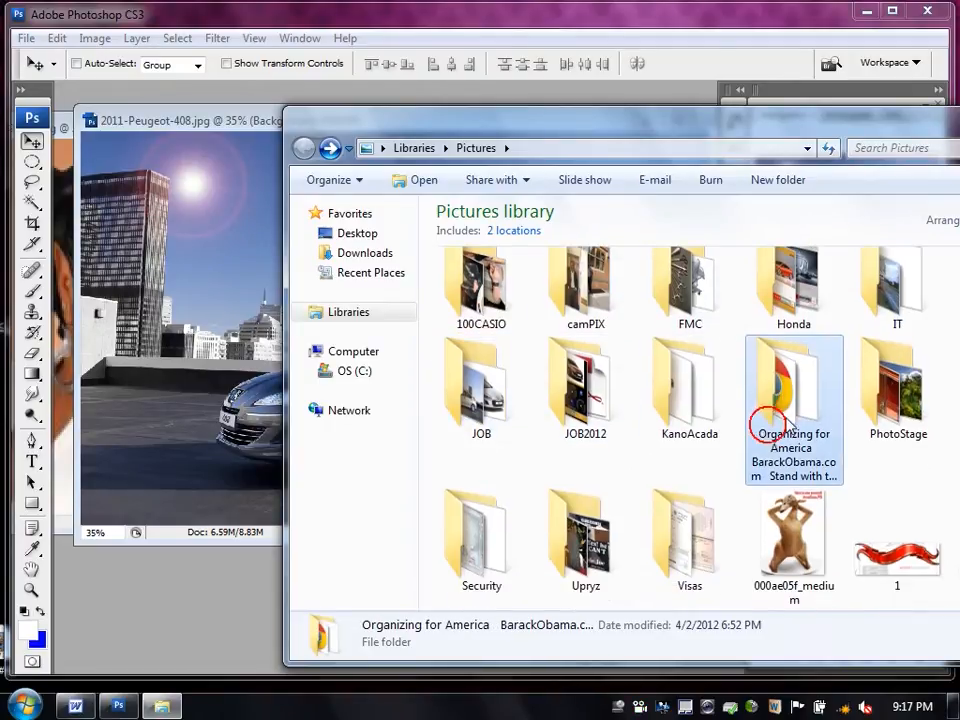
click(707, 412)
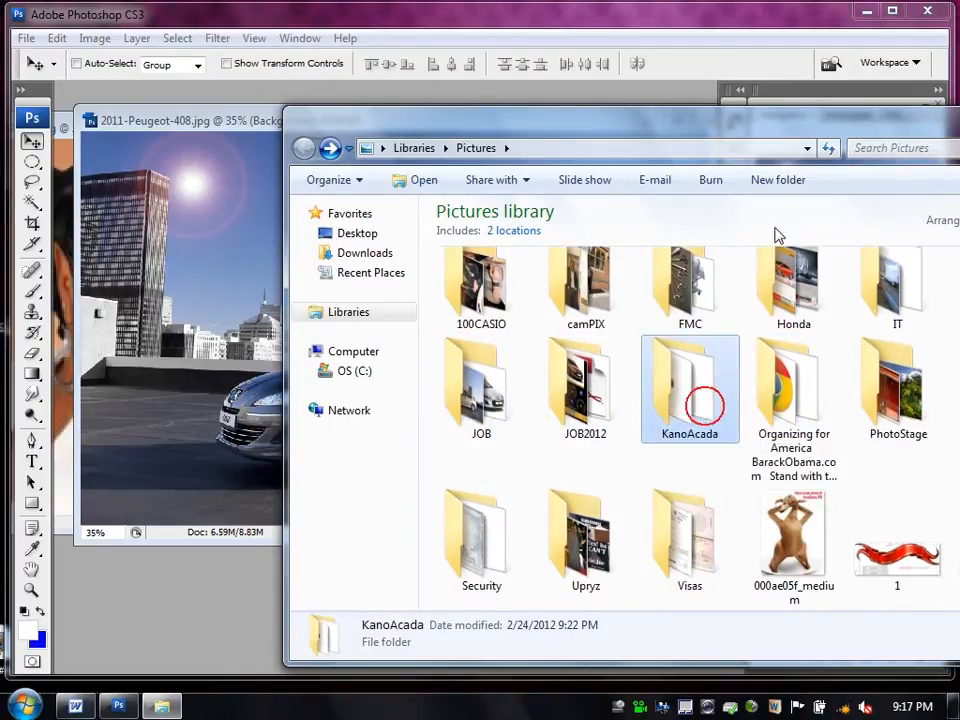
drag(800, 135, 613, 141)
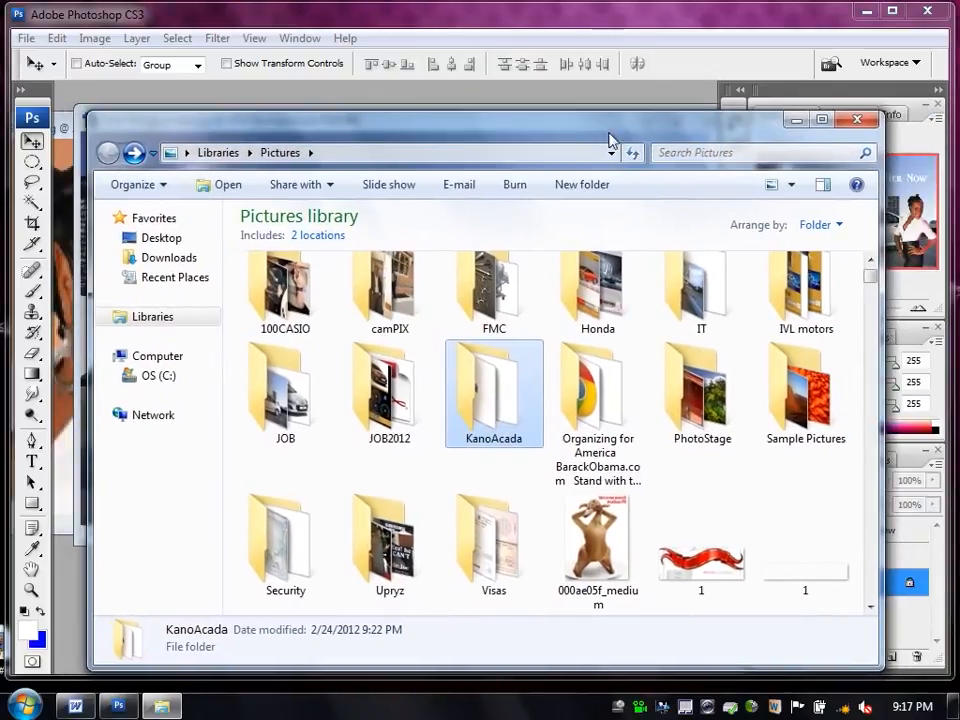
double_click(806, 300)
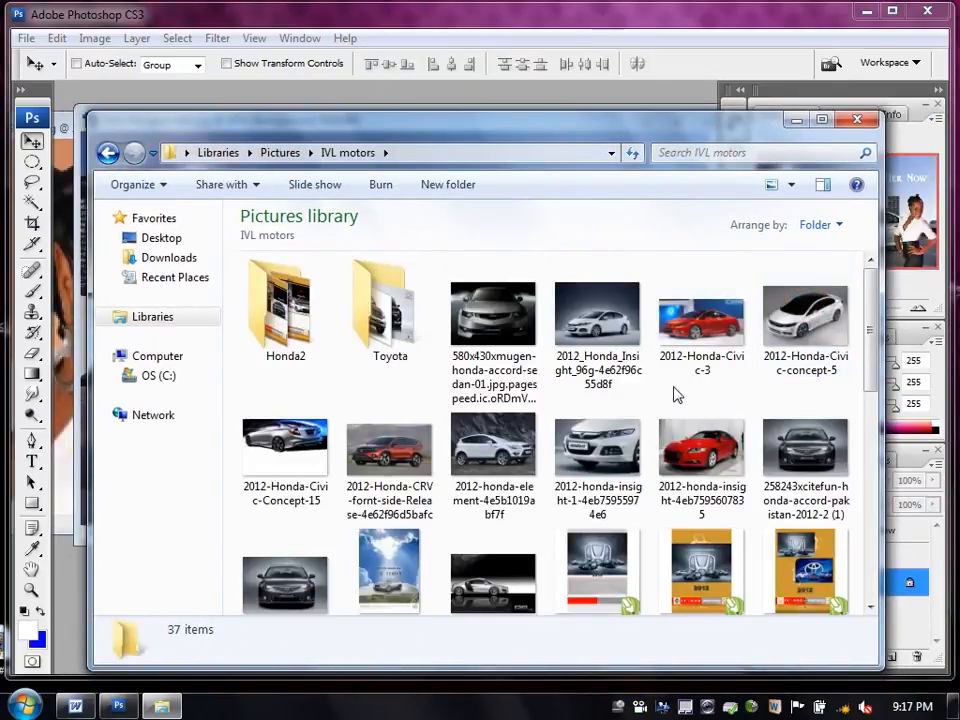
double_click(773, 476)
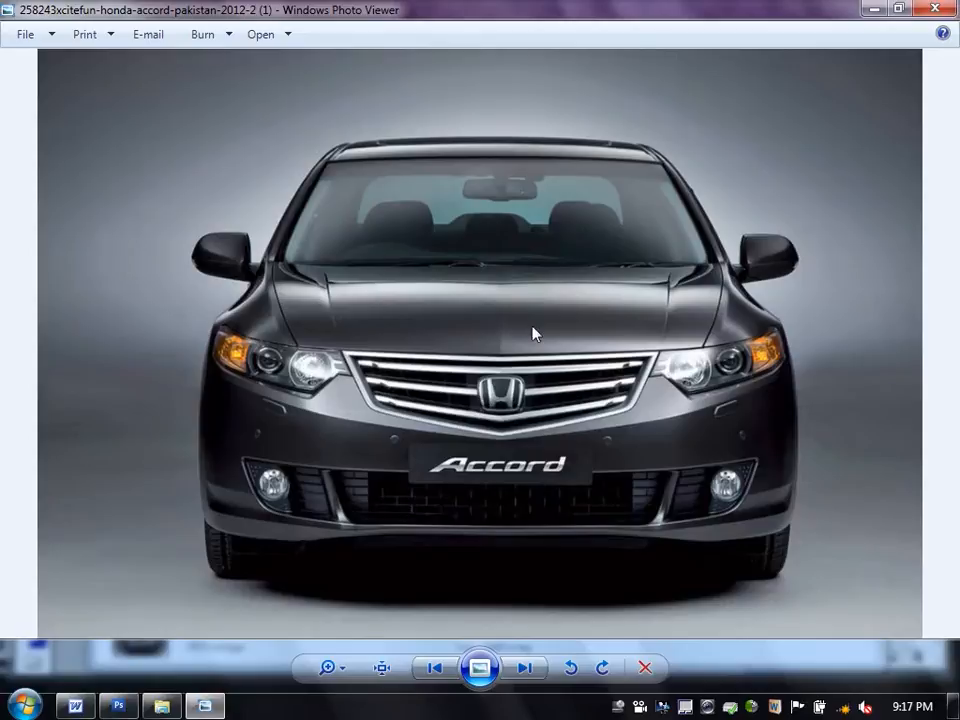
Open the Honda Accord photo from Windows Photo Viewer in Adobe Photoshop CS3 and show it in a maximized window.
right_click(774, 111)
mouse_move(826, 138)
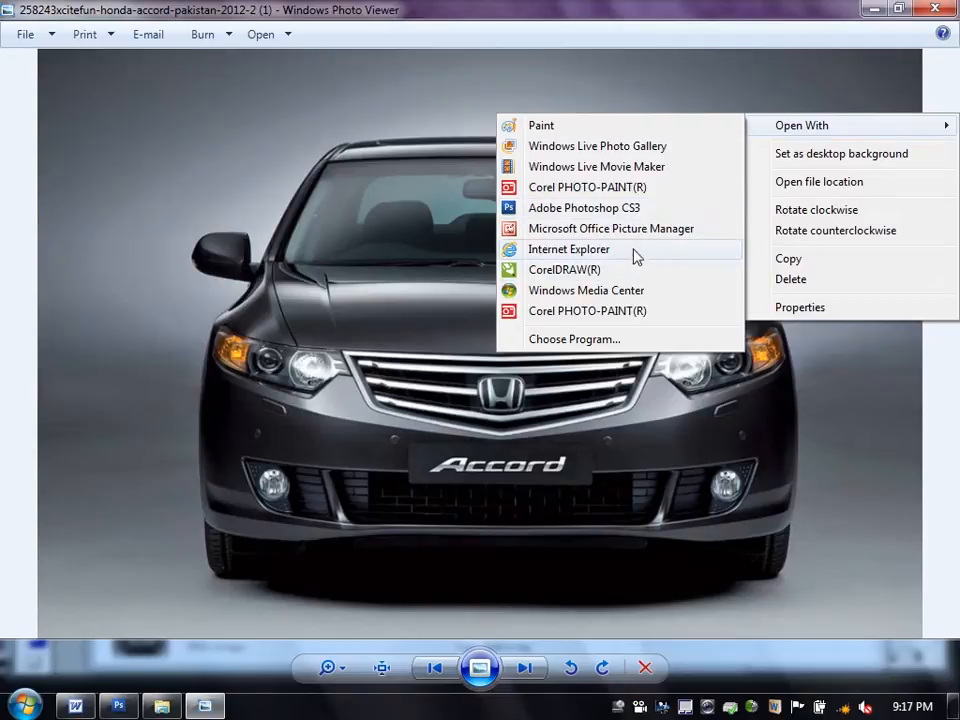
click(619, 208)
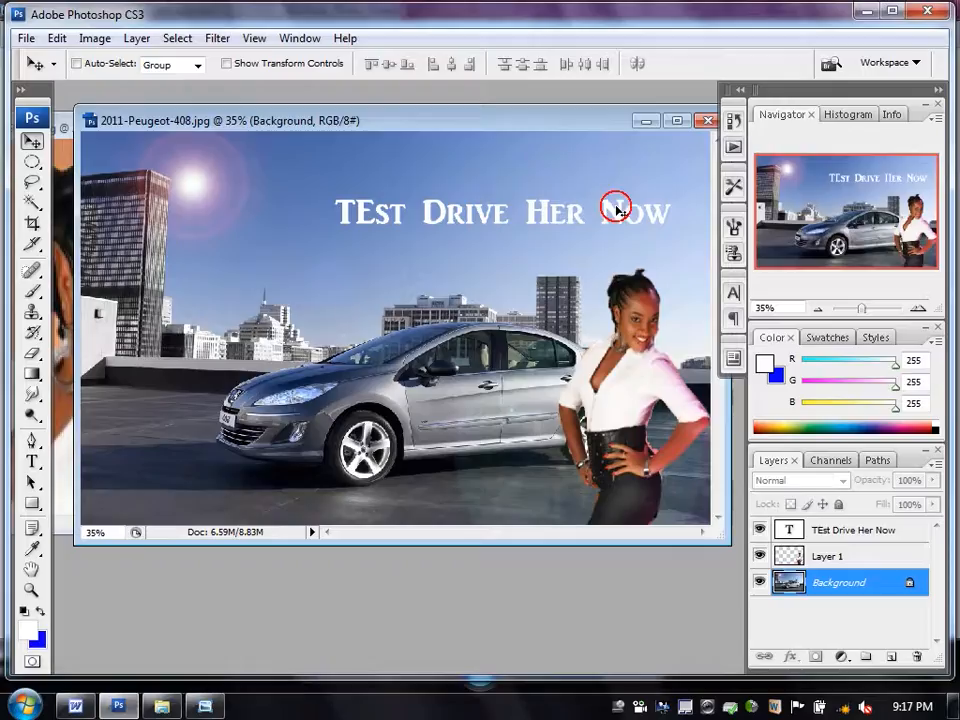
click(560, 146)
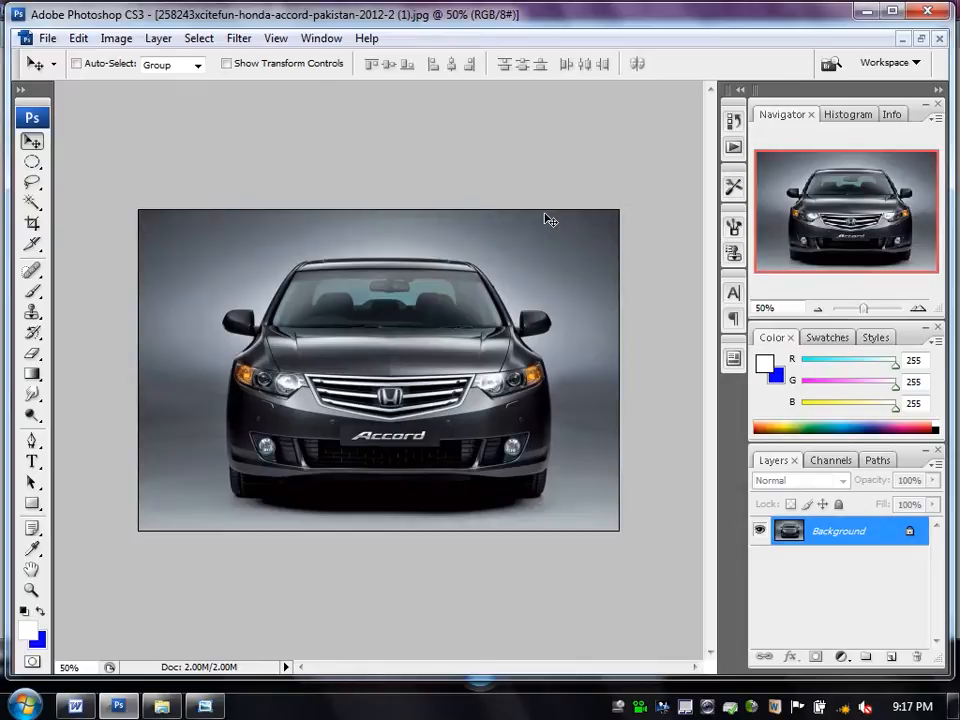
Render a 35mm Prime lens flare at 77% brightness on the Accord's fog lamp at the photo's right side.
key(ctrl+alt+0)
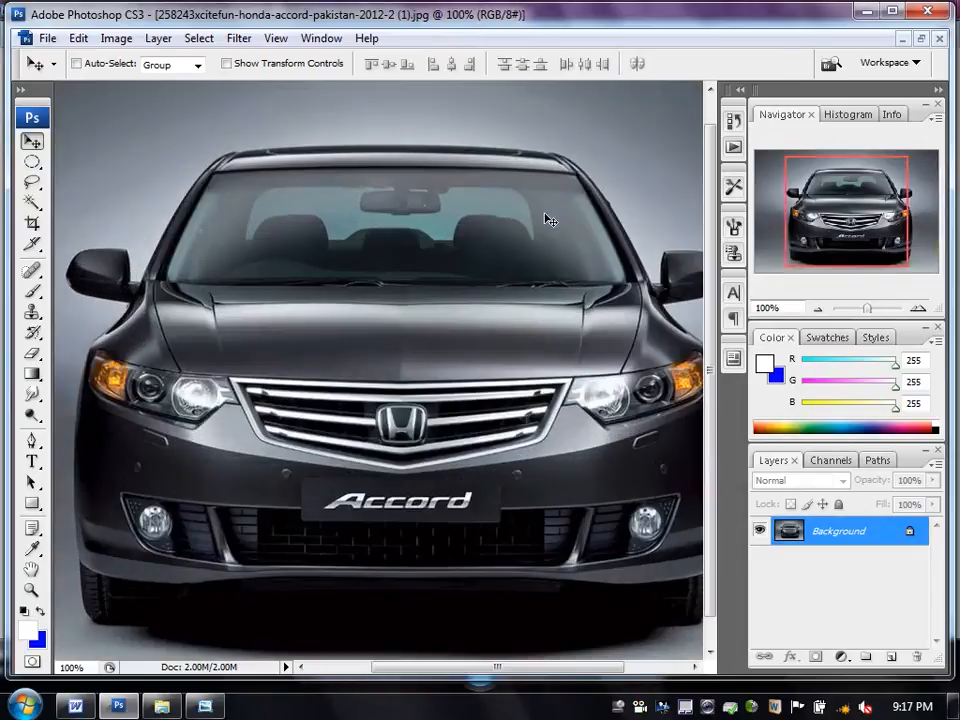
click(238, 38)
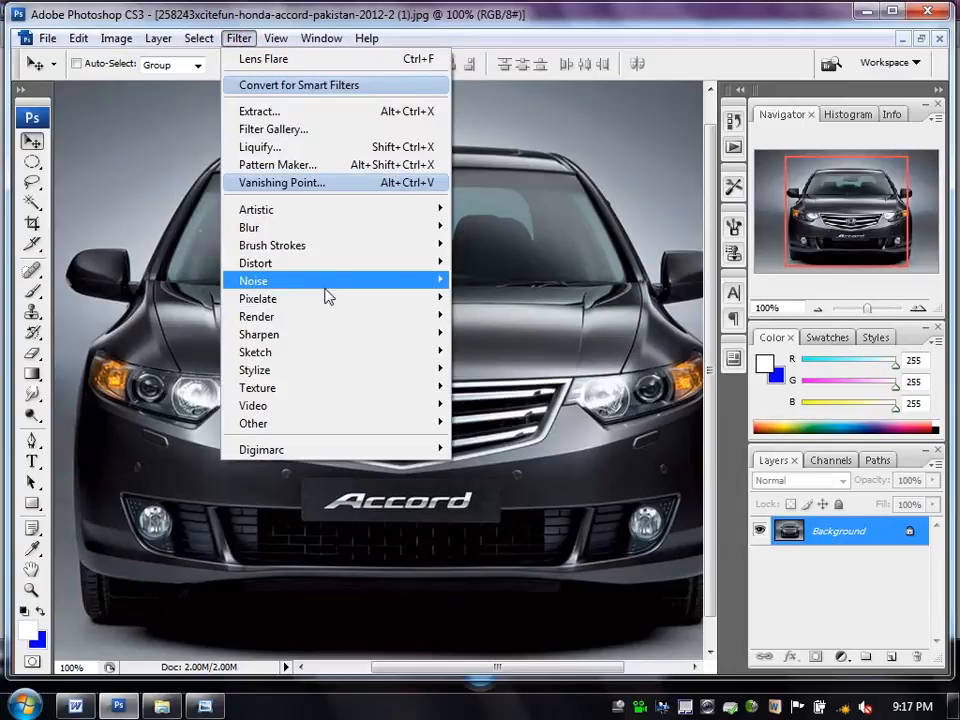
mouse_move(341, 324)
click(514, 373)
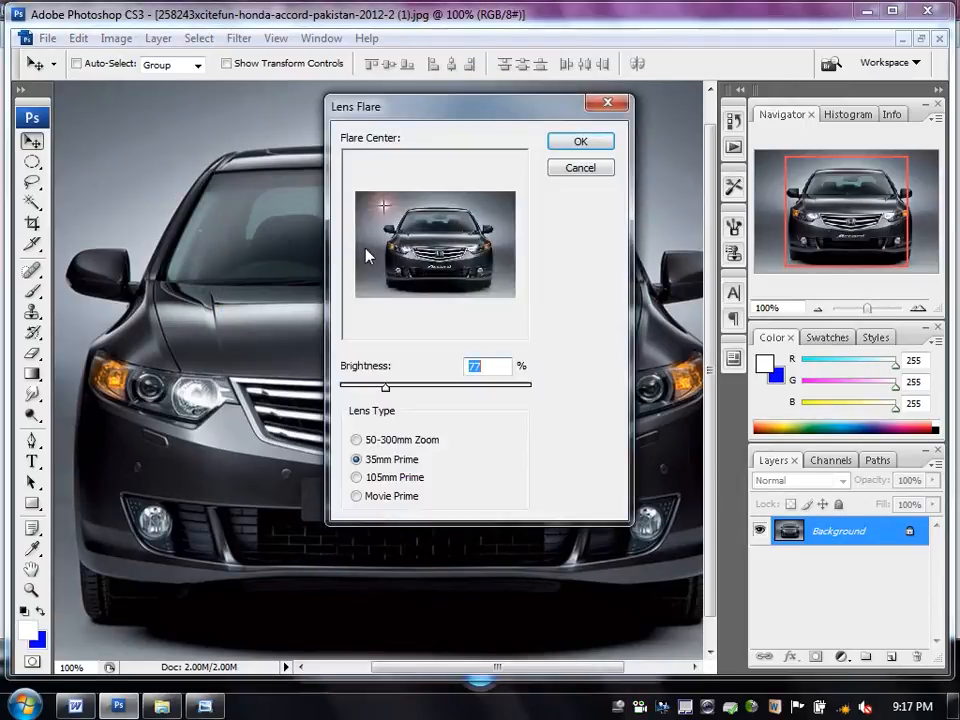
click(480, 271)
click(580, 141)
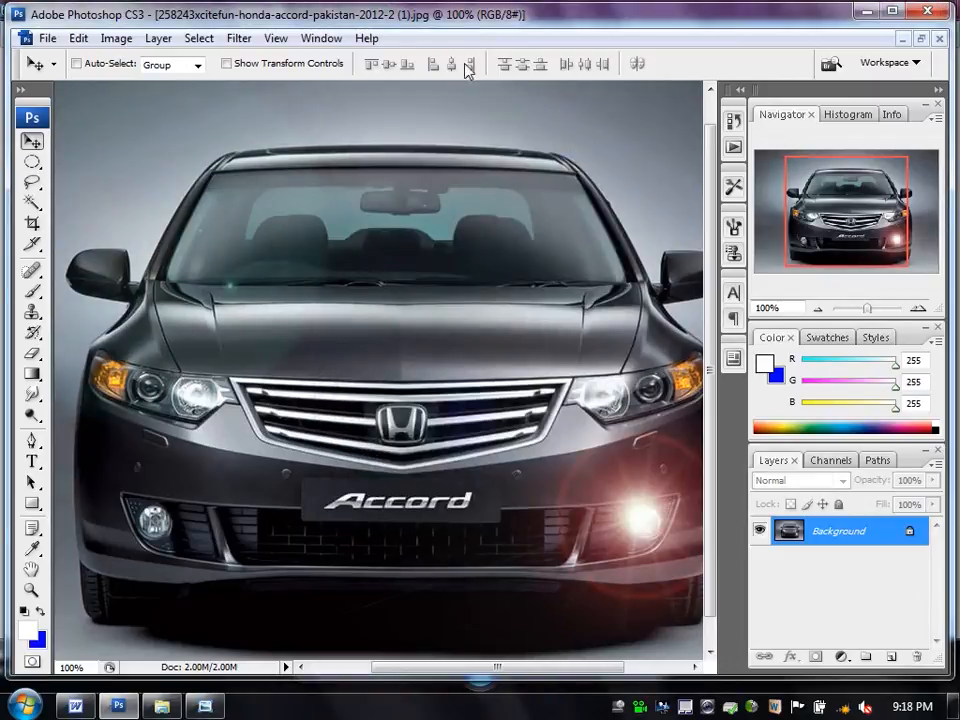
Render a matching 35mm Prime lens flare at 77% brightness on the Accord's other fog lamp, at the photo's left side.
click(238, 40)
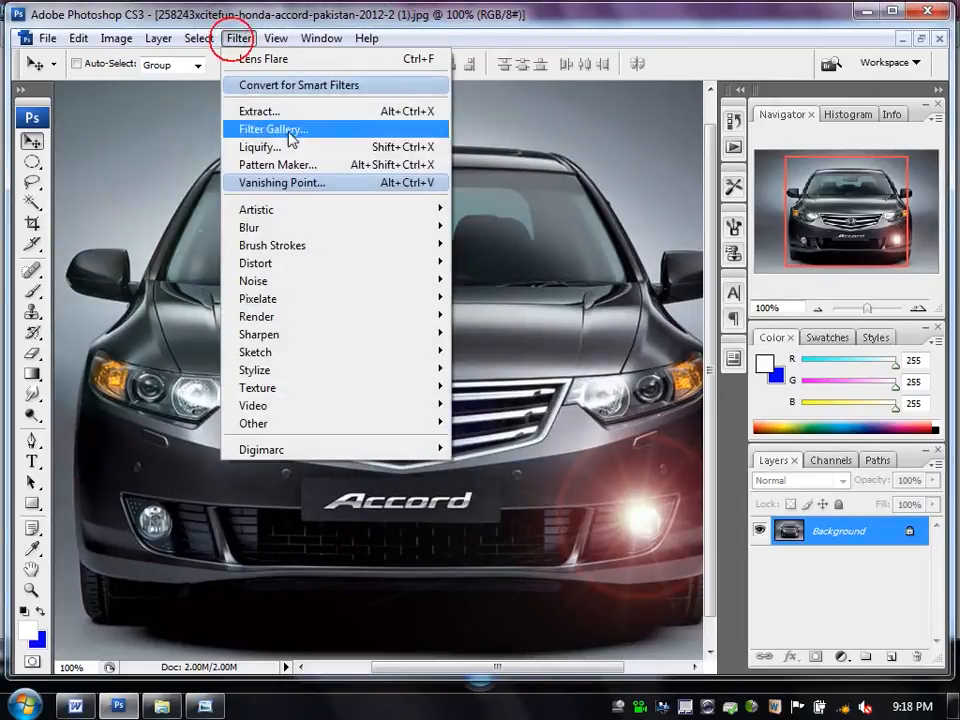
mouse_move(343, 318)
click(514, 371)
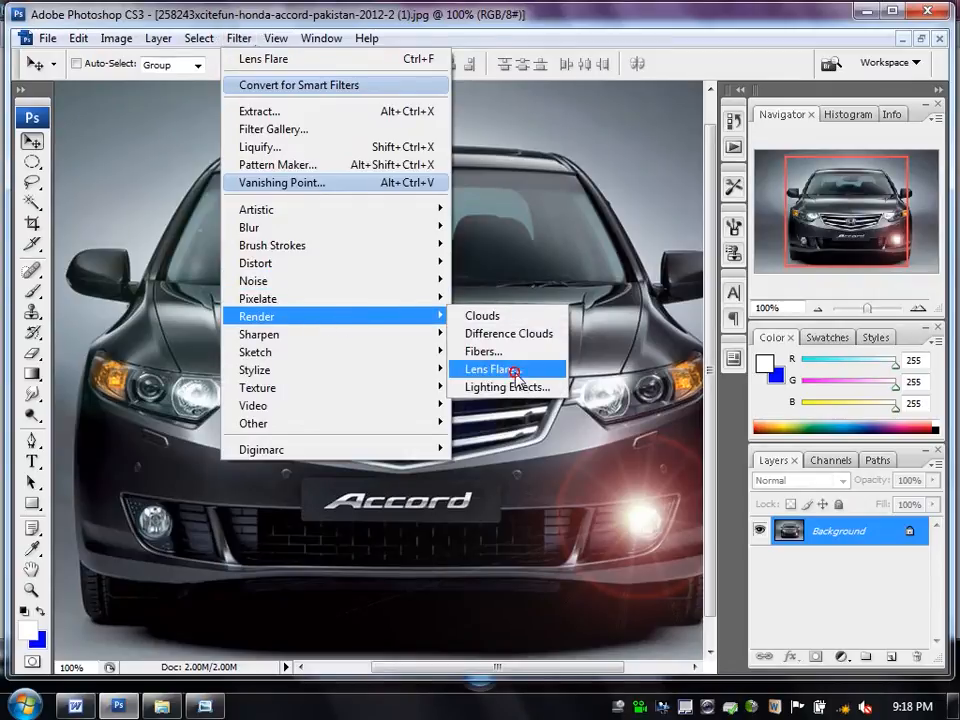
click(400, 277)
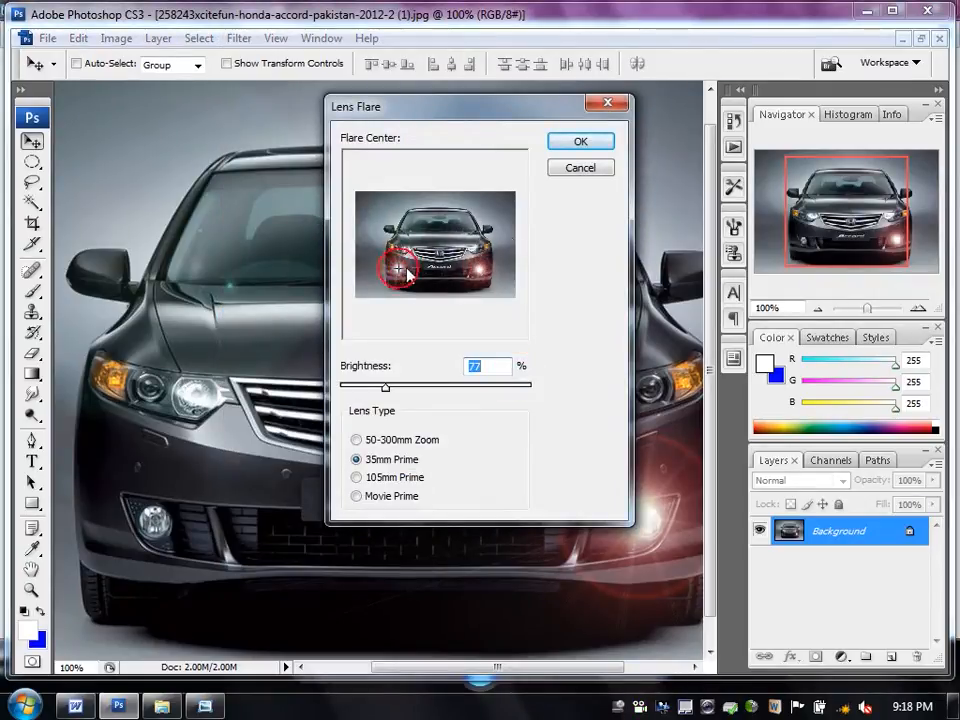
click(580, 141)
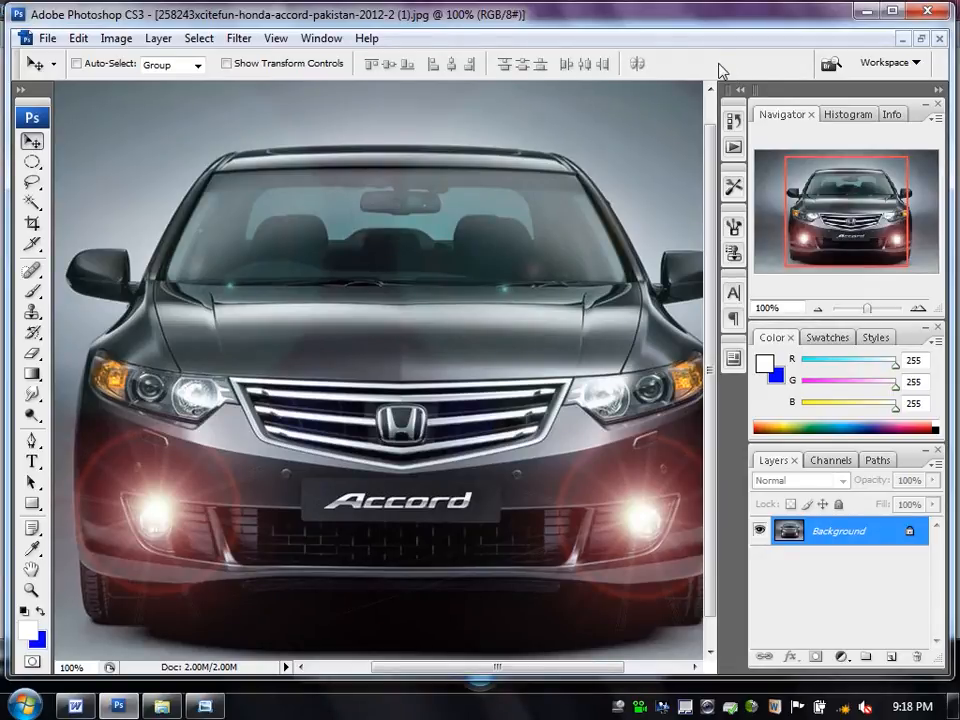
Restore the Honda Accord photo to a floating window, move it aside and bring the Peugeot 408 composite to the front.
key(ctrl+minus)
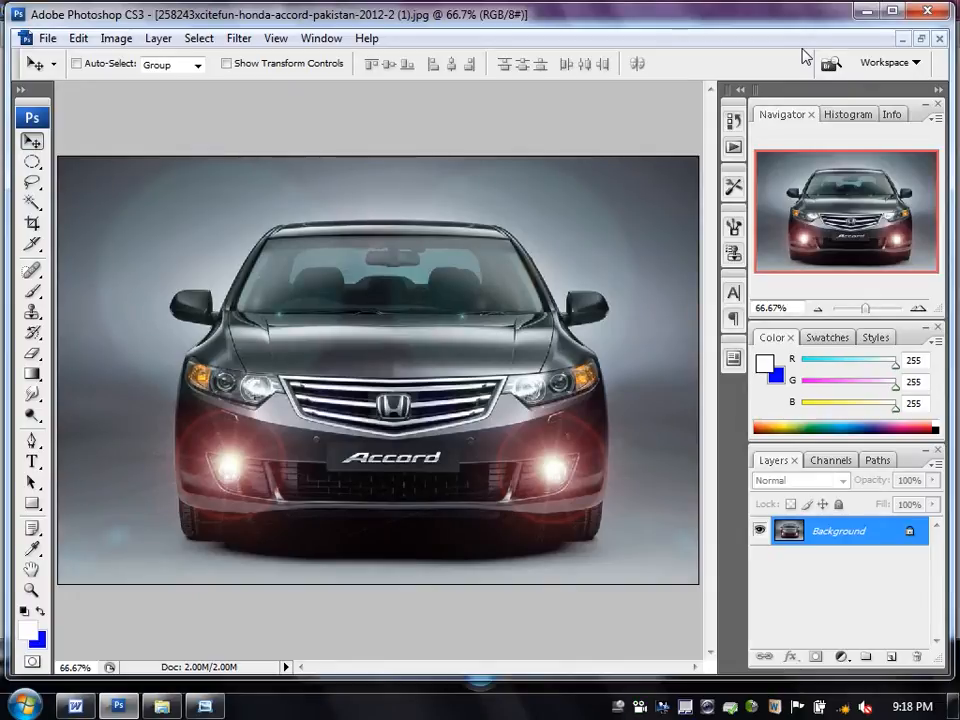
click(921, 40)
mouse_move(481, 163)
mouse_down()
mouse_move(339, 259)
mouse_move(603, 357)
mouse_move(583, 212)
mouse_move(499, 156)
mouse_up()
drag(621, 546, 676, 557)
drag(500, 148, 470, 145)
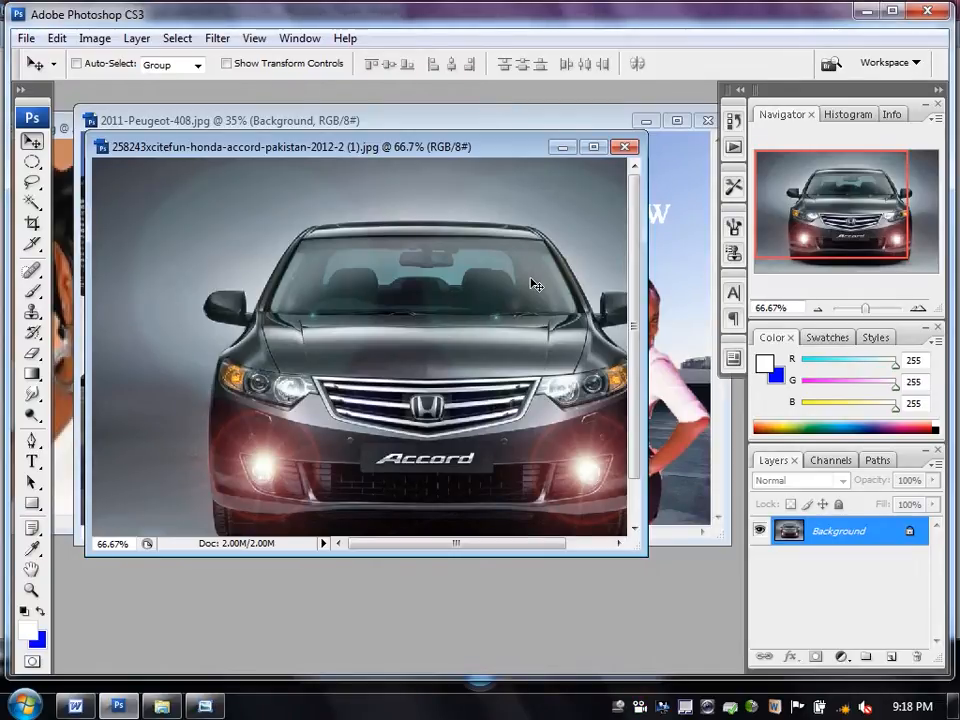
drag(533, 157, 561, 223)
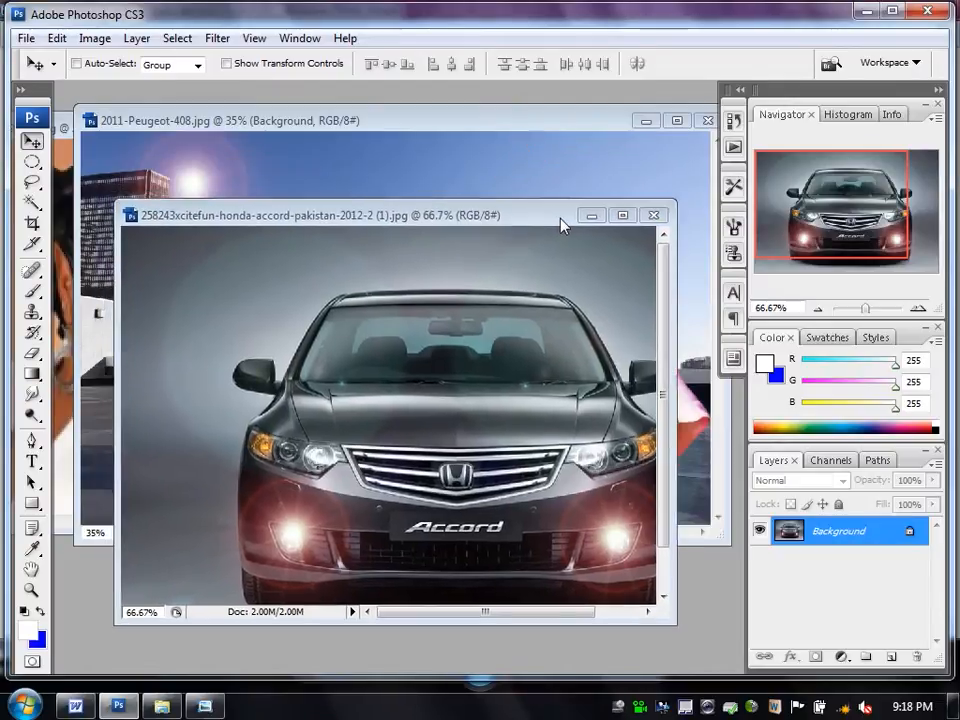
click(532, 122)
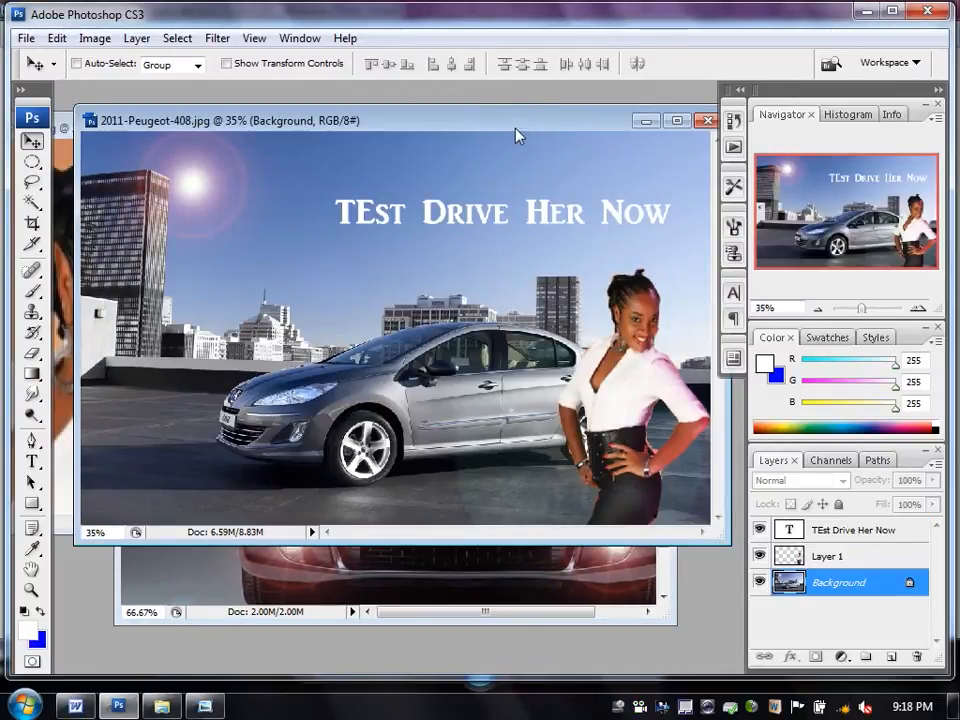
drag(514, 133, 501, 130)
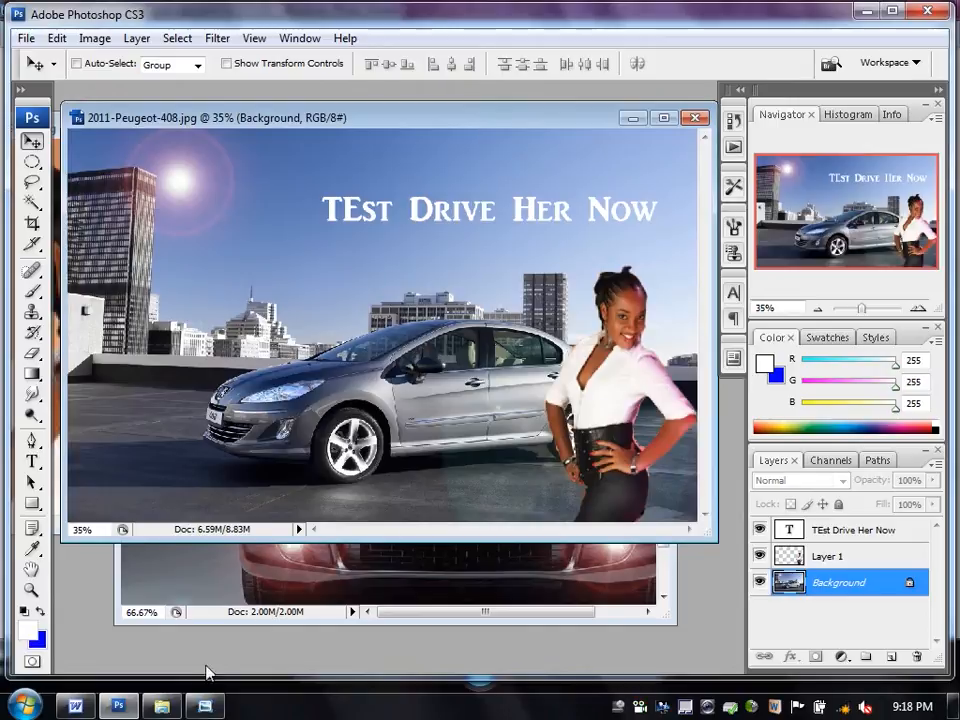
Switch to Windows Explorer and look through the car photos in the IVL motors folder for another example image.
click(161, 705)
click(579, 334)
click(832, 332)
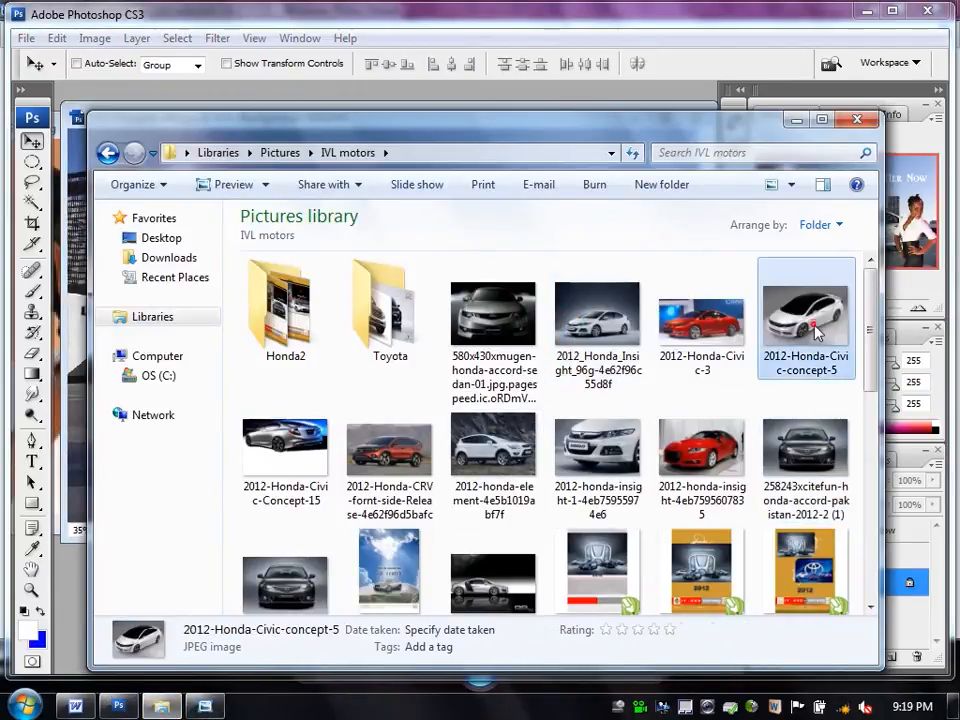
scroll(706, 428, down, 1)
scroll(706, 428, down, 2)
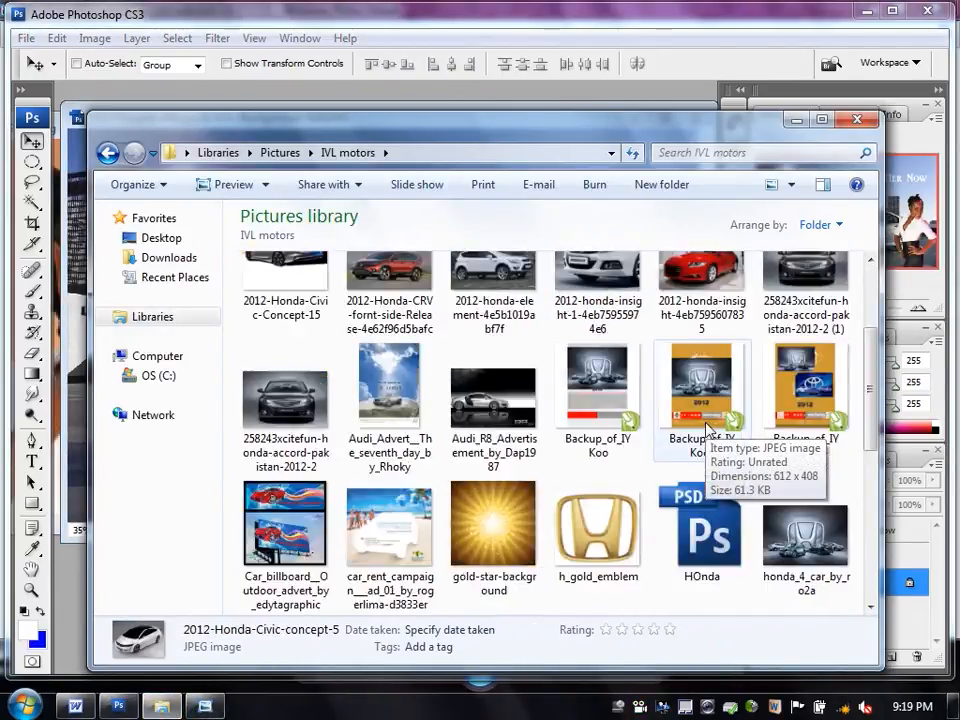
scroll(706, 428, up, 3)
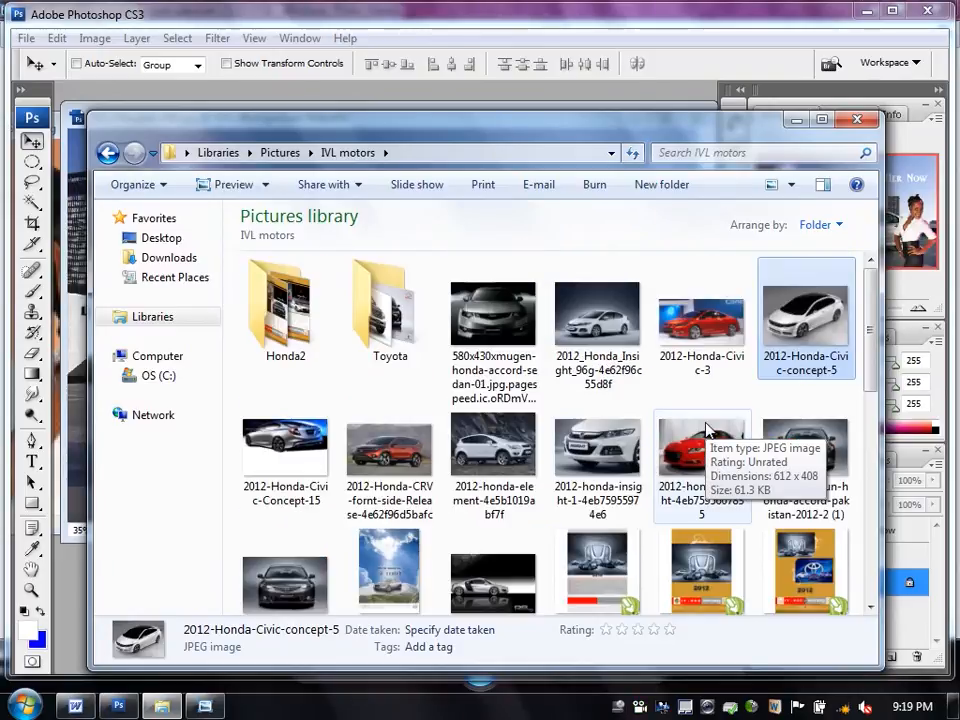
scroll(706, 428, down, 5)
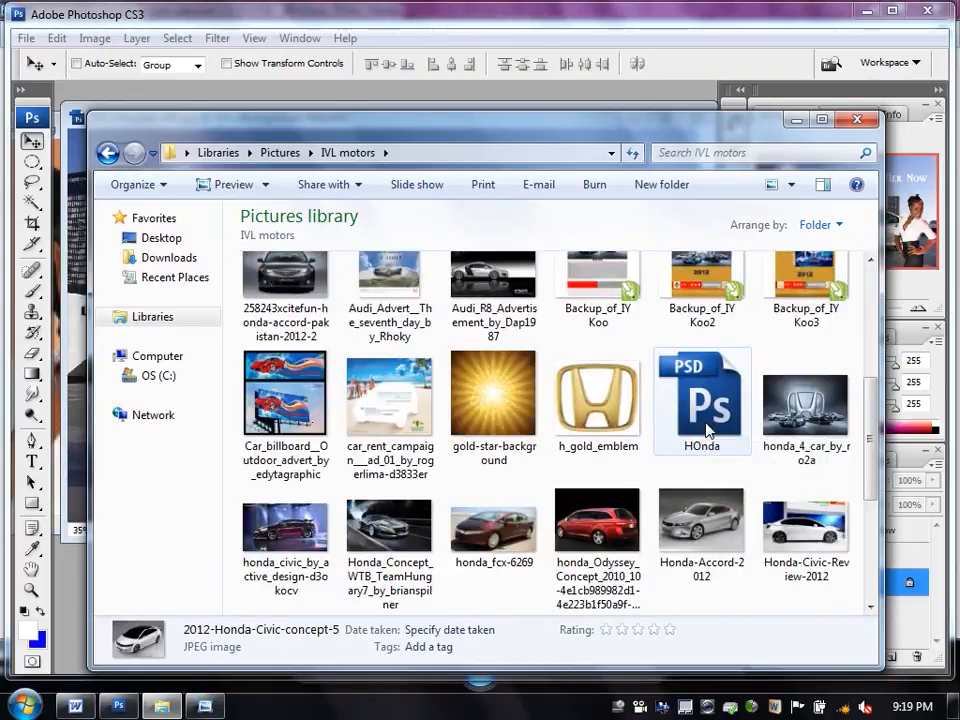
scroll(706, 425, down, 5)
scroll(706, 425, up, 3)
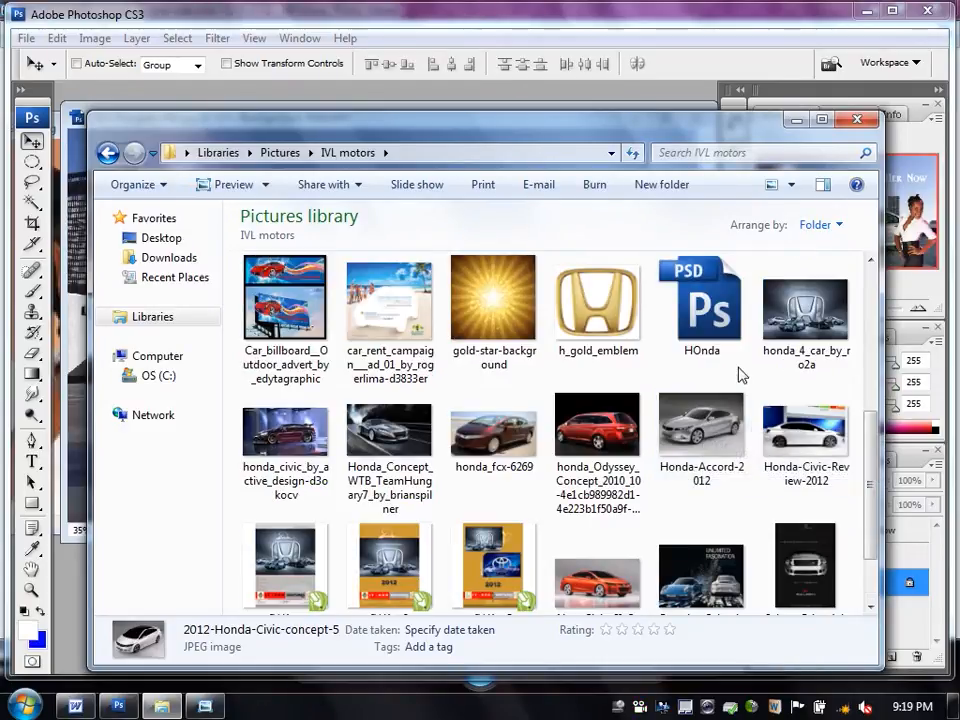
scroll(736, 368, up, 7)
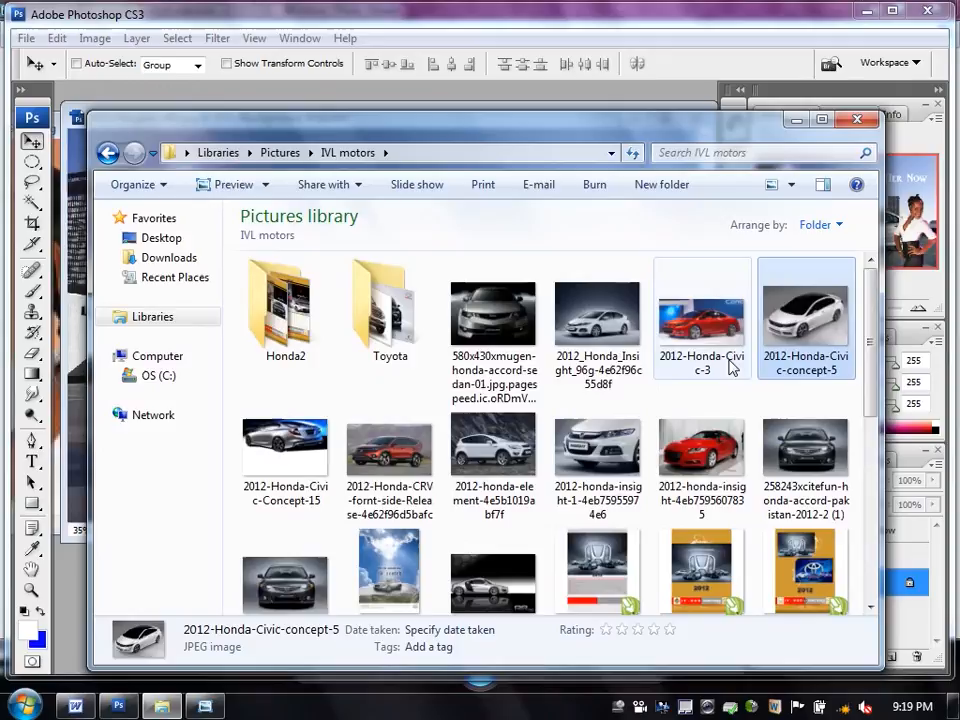
Open the 2012-honda-element photo from the IVL motors folder in Photoshop and maximize its window.
click(595, 343)
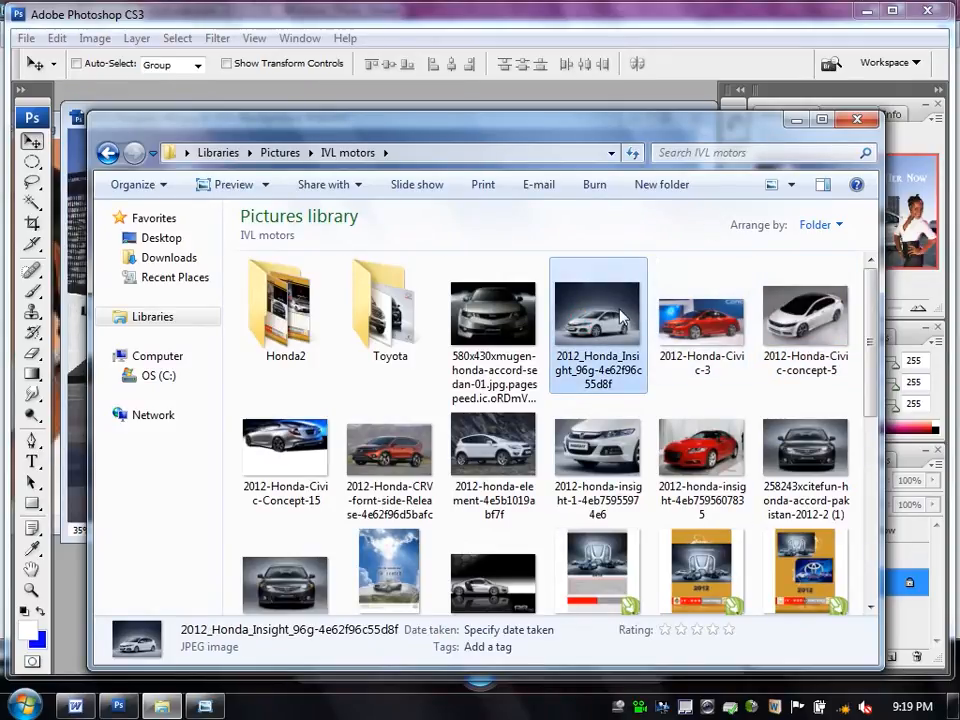
click(497, 455)
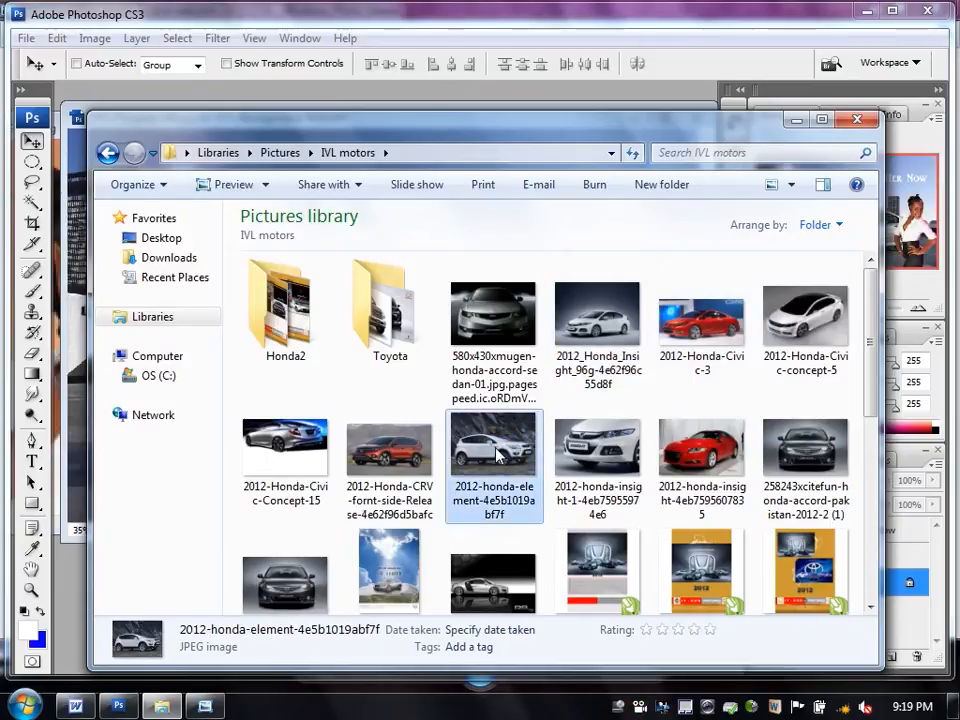
double_click(497, 455)
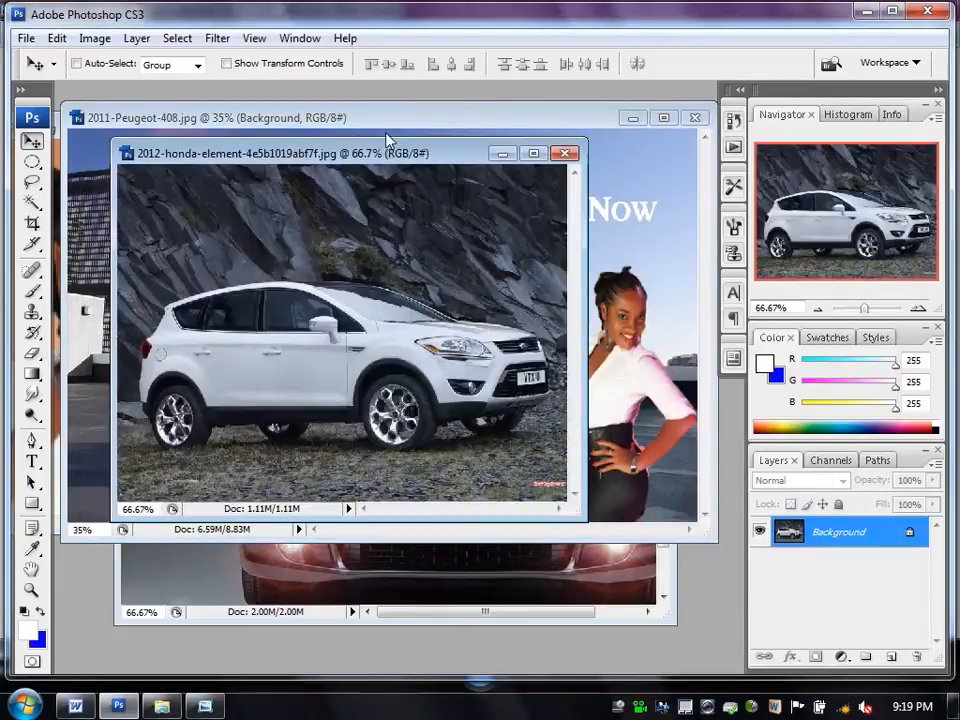
drag(400, 163, 416, 170)
double_click(420, 162)
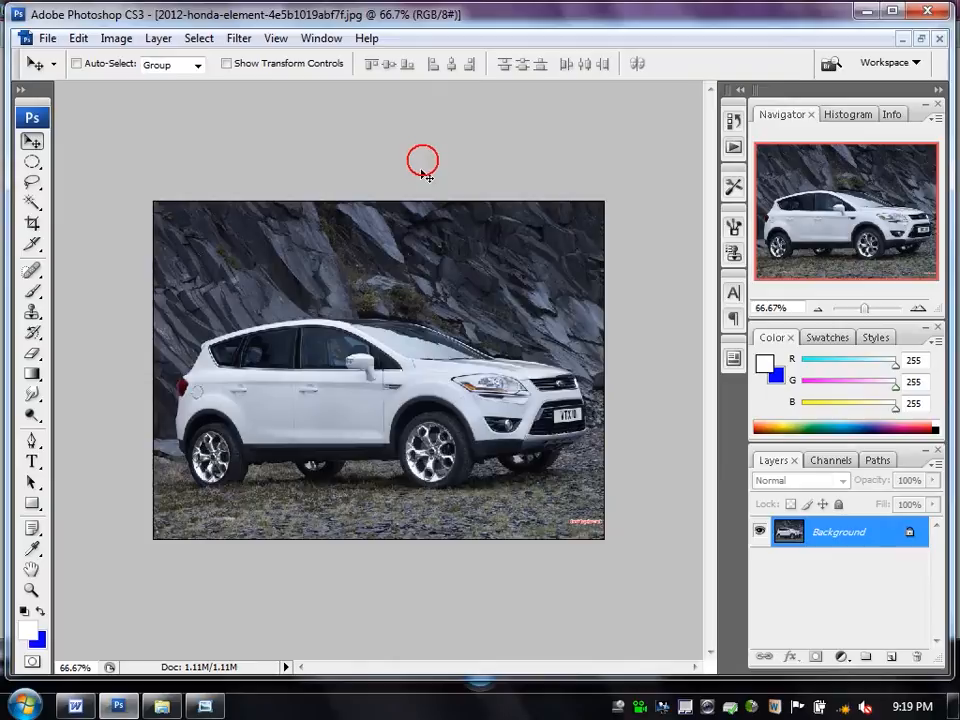
Frame the white car's front wheel at 300% and activate the Elliptical Marquee tool.
key(ctrl+plus)
key(ctrl+plus)
key(ctrl+plus)
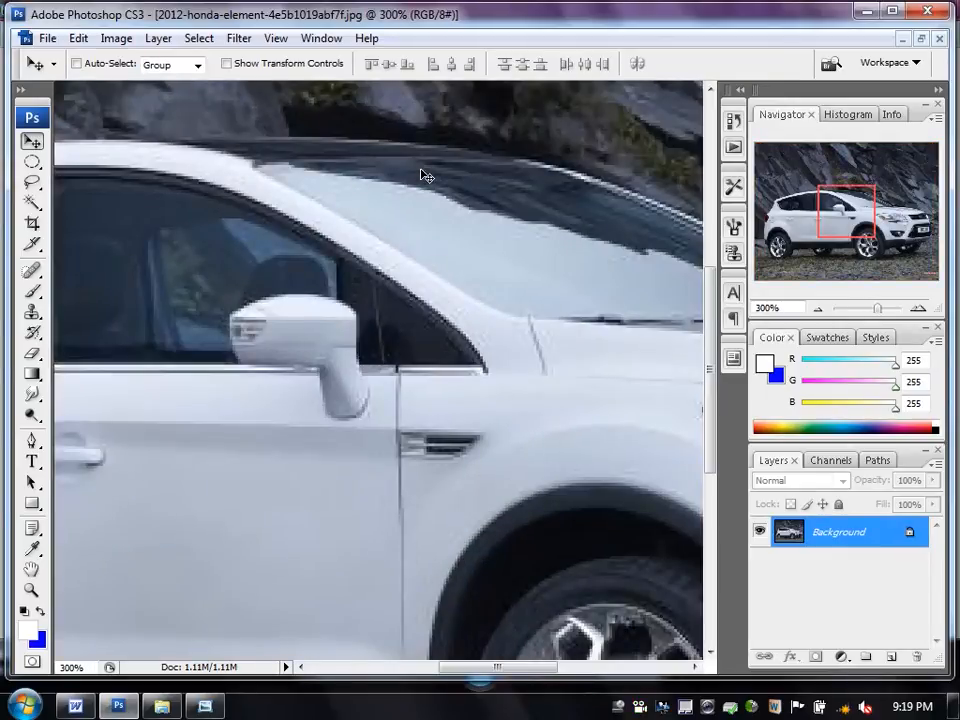
drag(373, 506, 114, 180)
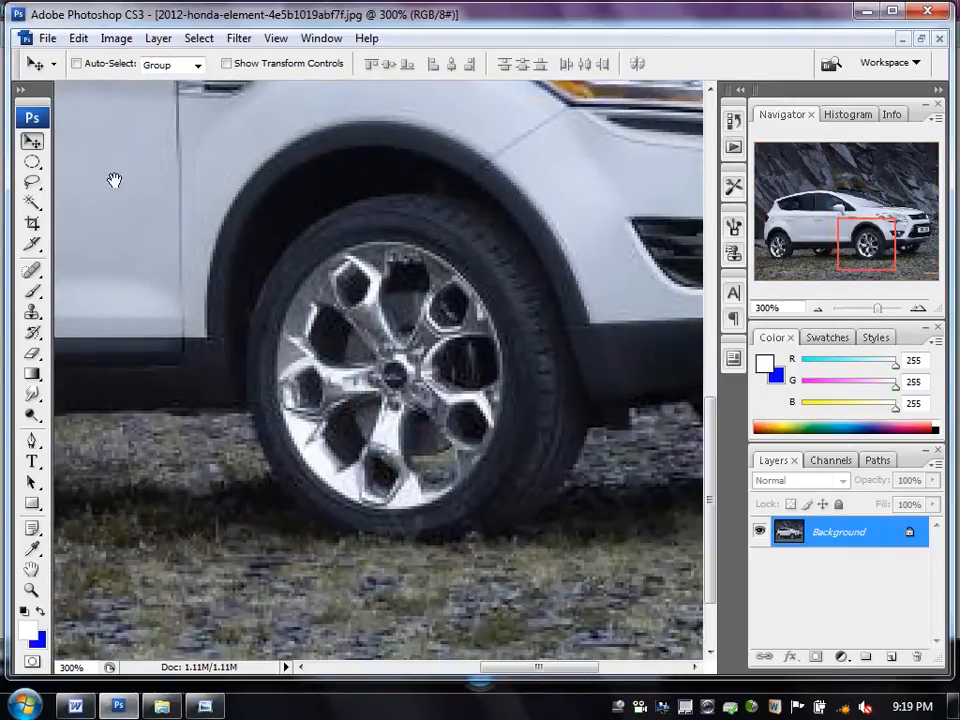
click(32, 161)
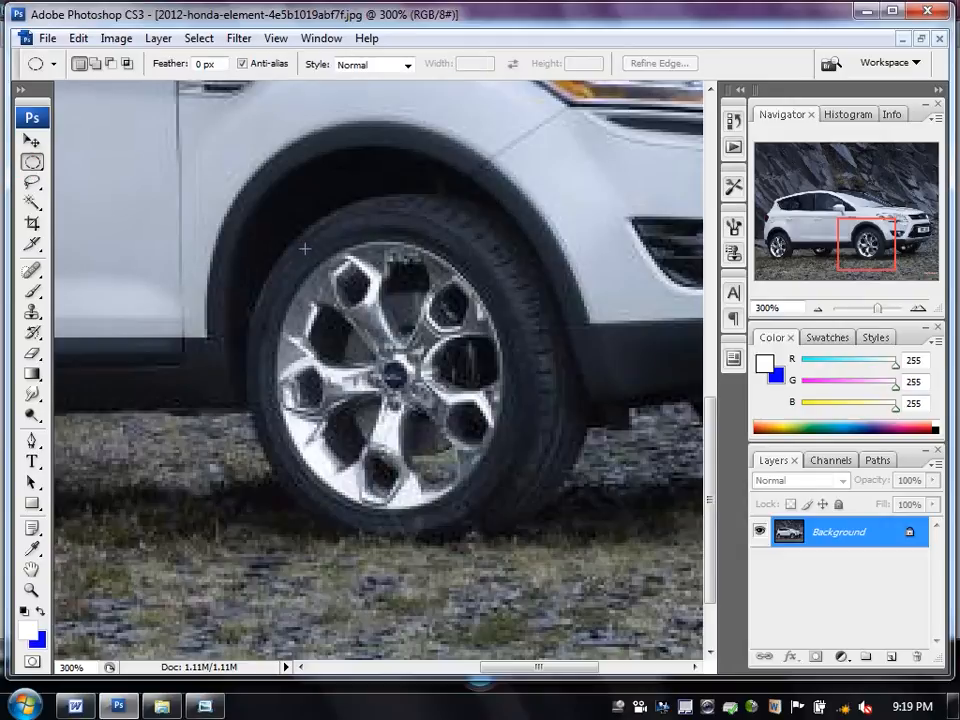
drag(319, 289, 499, 508)
click(78, 38)
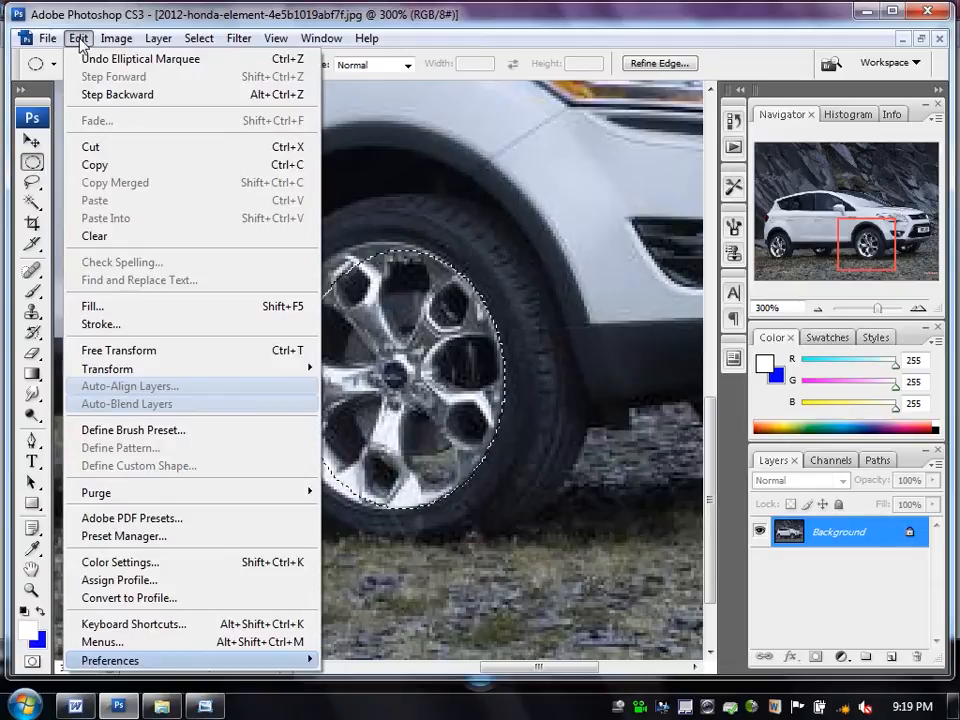
mouse_move(192, 373)
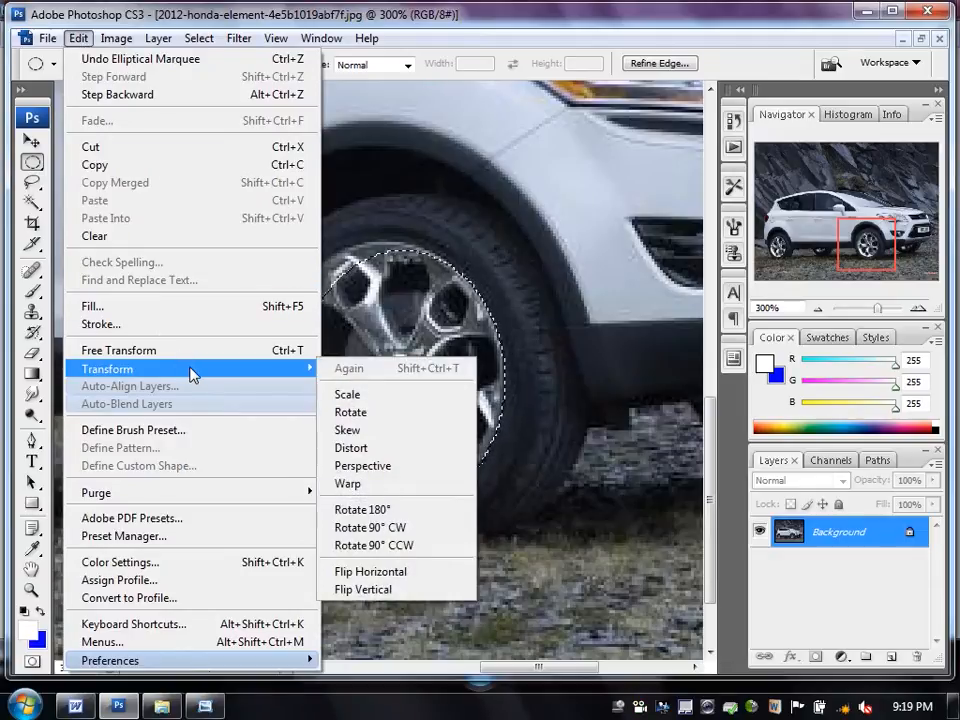
click(396, 264)
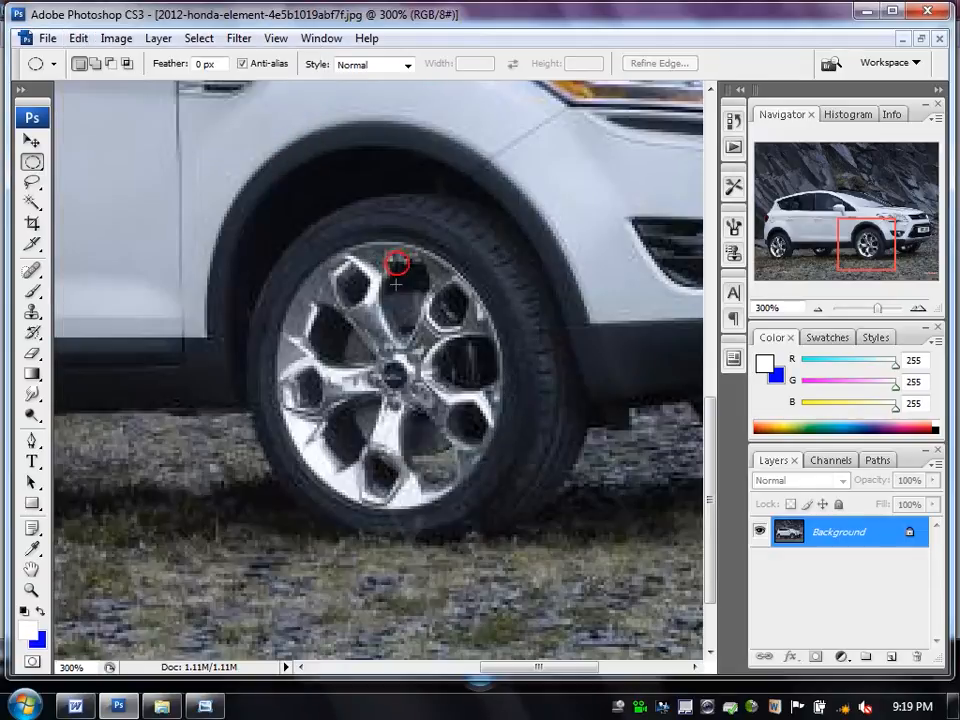
right_click(395, 286)
Select the front wheel's rim with an elliptical marquee and transform the selection to 118.6% width and 104.4% height to fit it.
click(309, 251)
drag(508, 503, 508, 503)
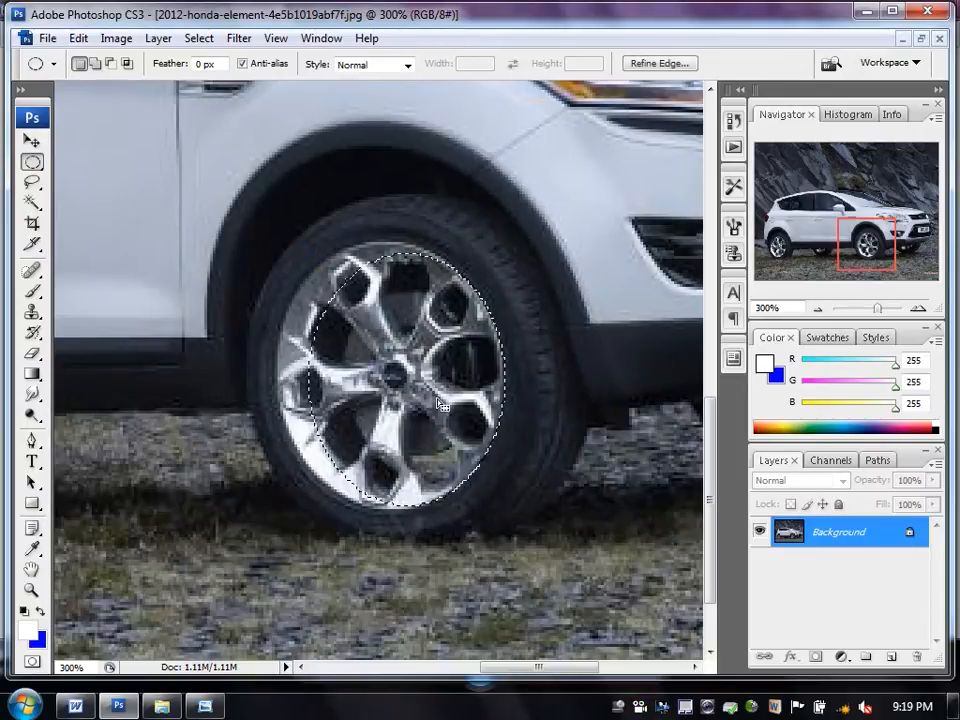
right_click(424, 380)
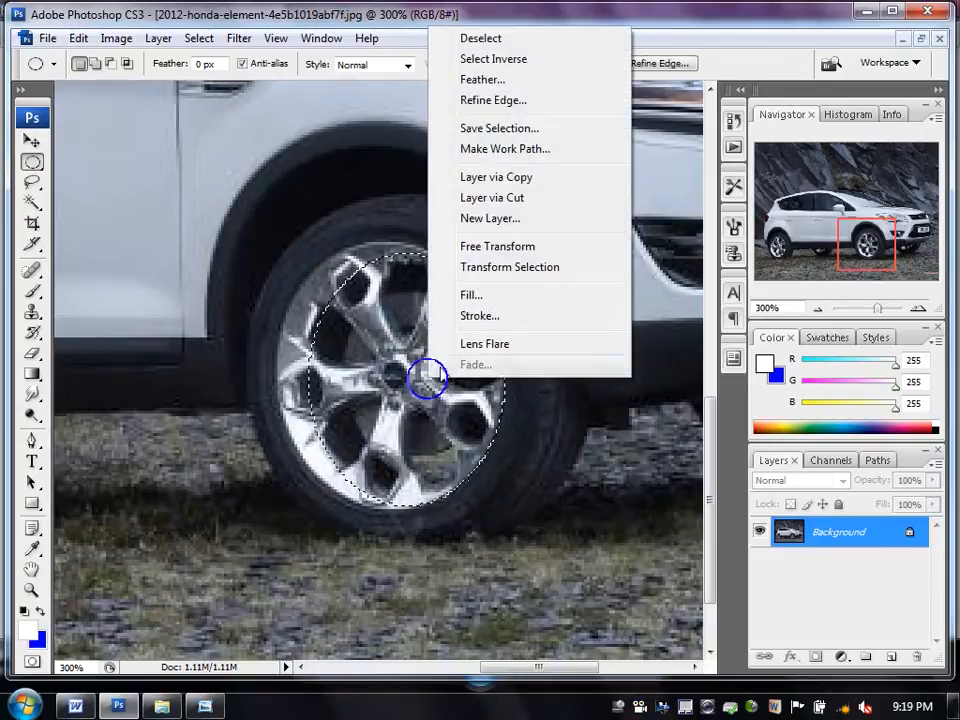
click(505, 268)
drag(309, 380, 272, 380)
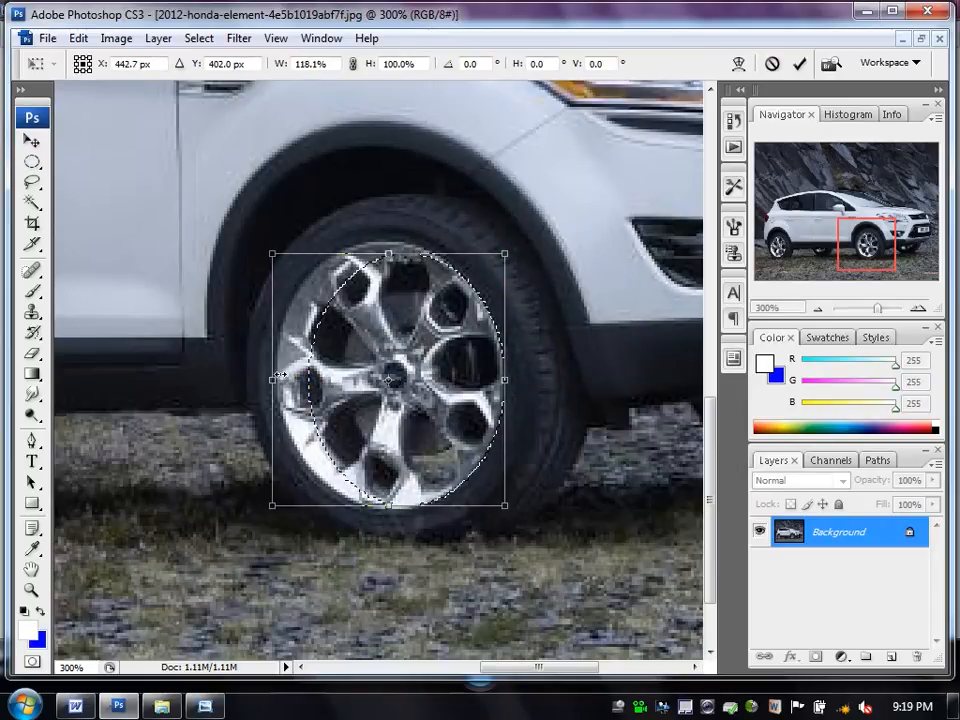
drag(389, 254, 386, 241)
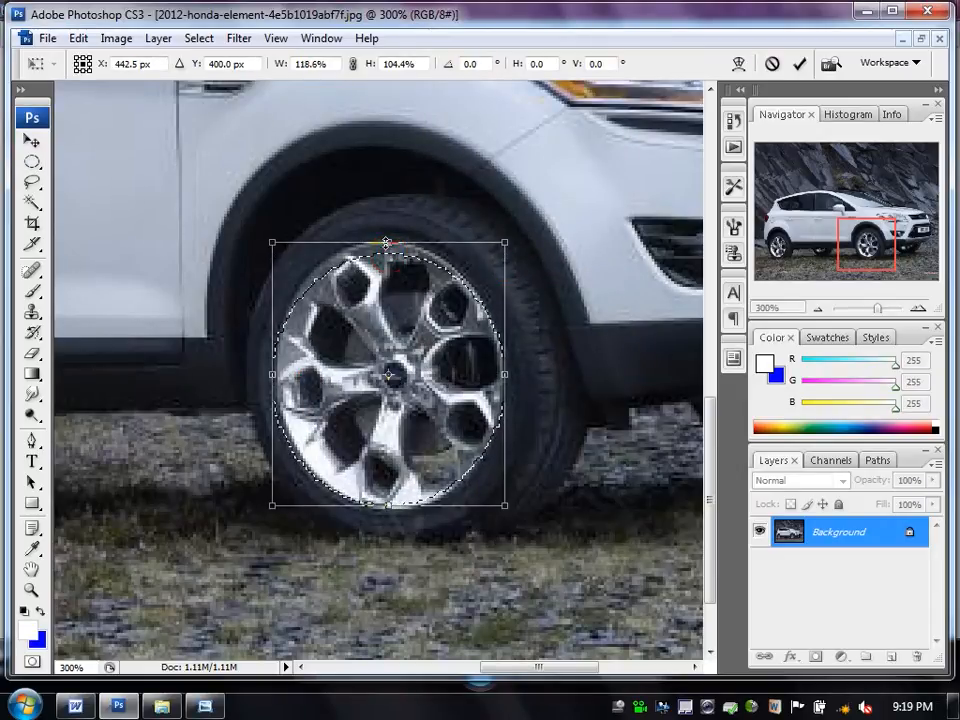
double_click(446, 366)
click(240, 40)
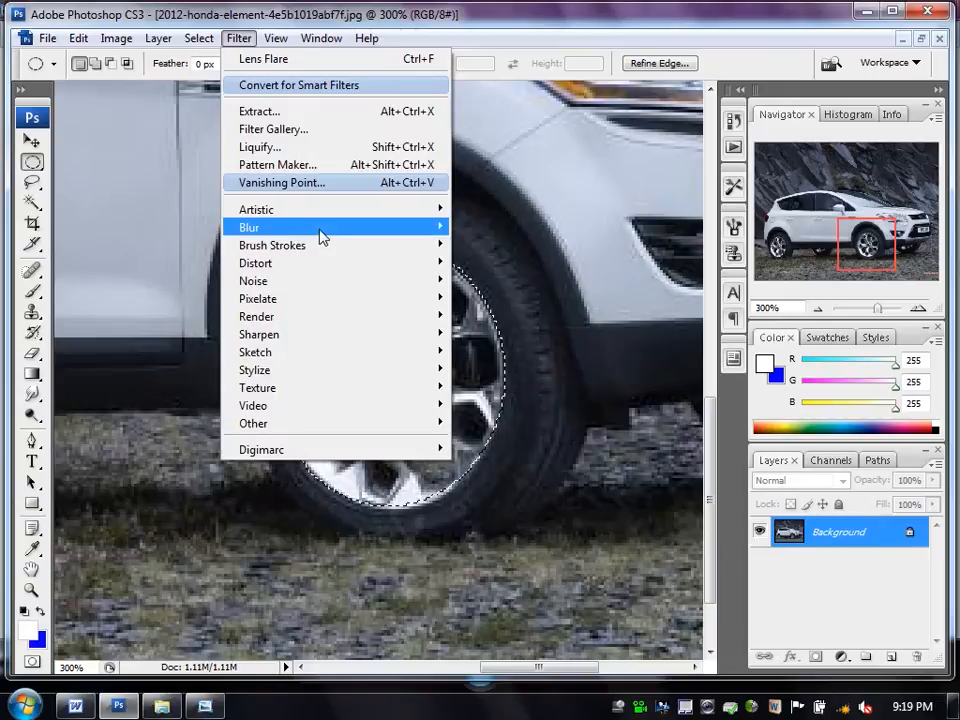
mouse_move(322, 236)
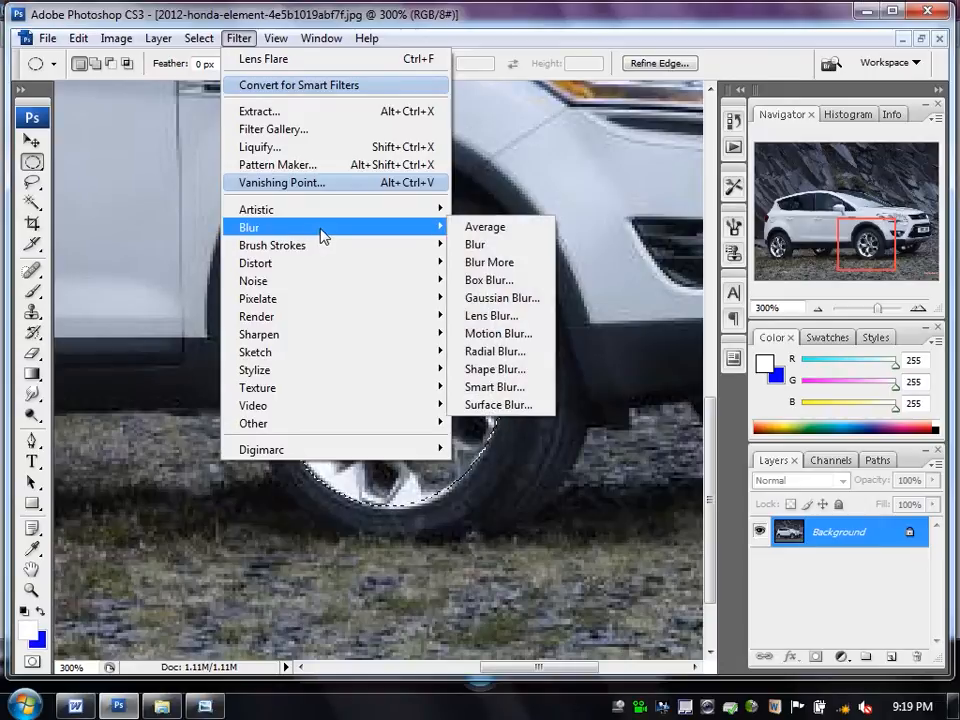
click(524, 337)
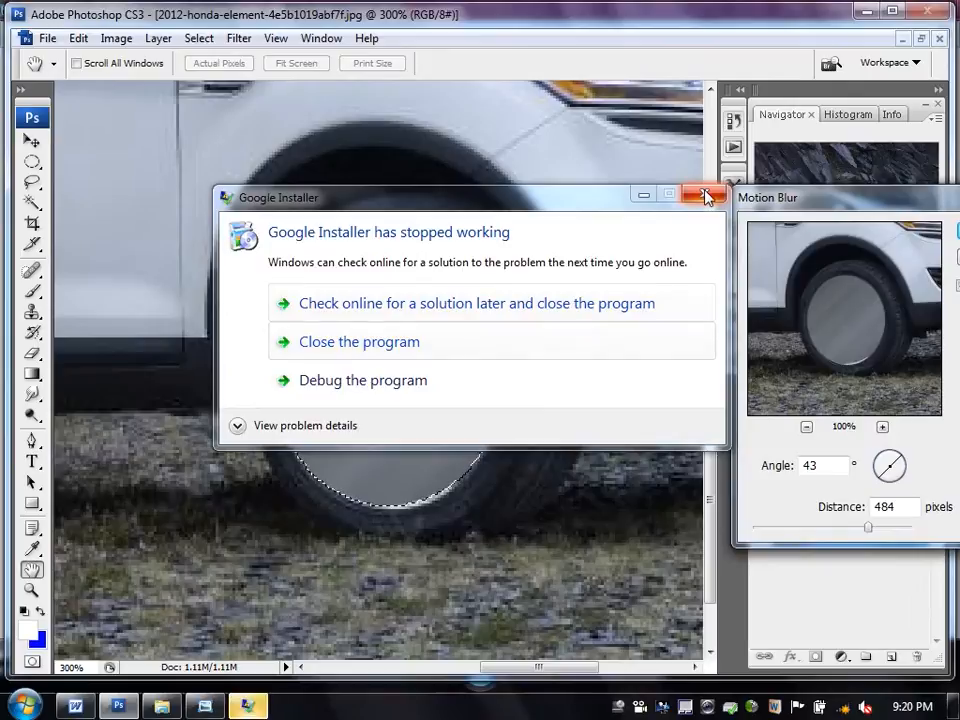
click(477, 339)
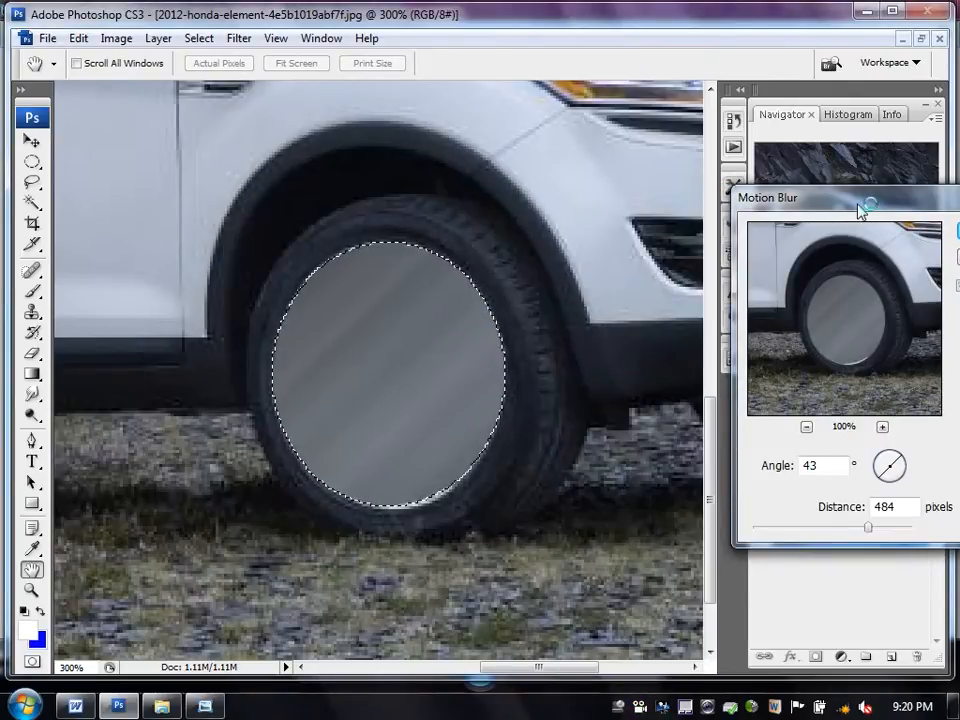
drag(861, 203, 540, 165)
click(614, 162)
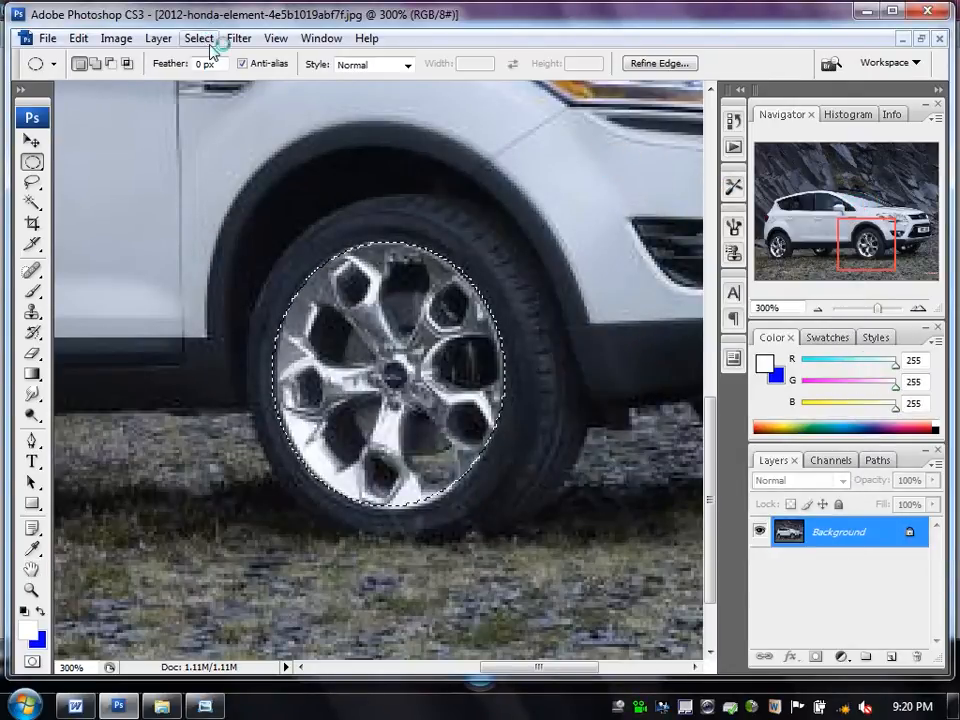
click(242, 40)
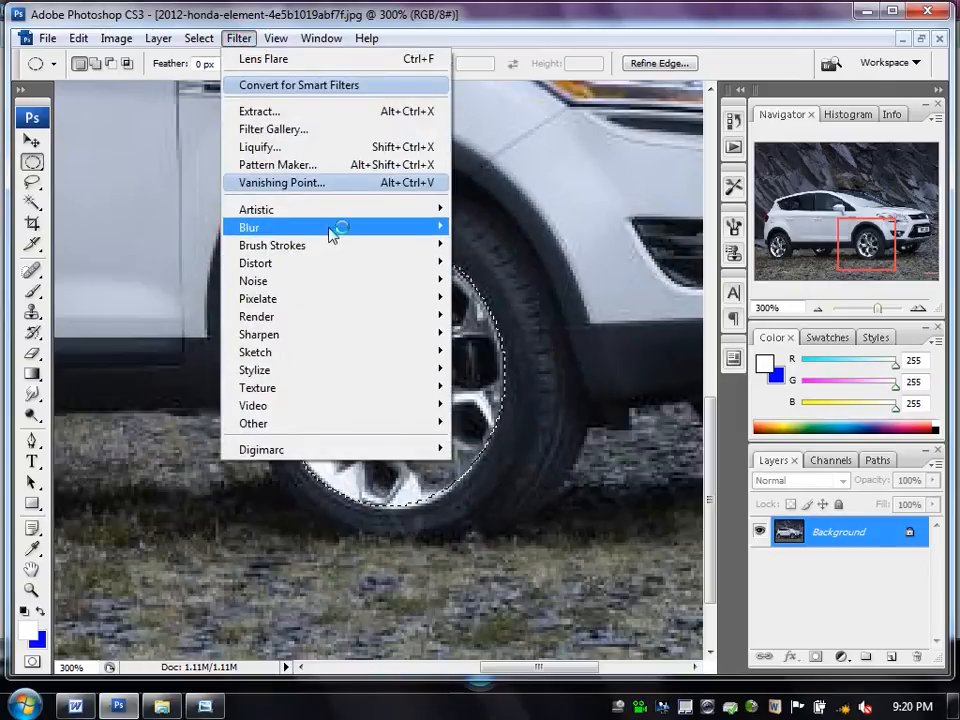
mouse_move(411, 233)
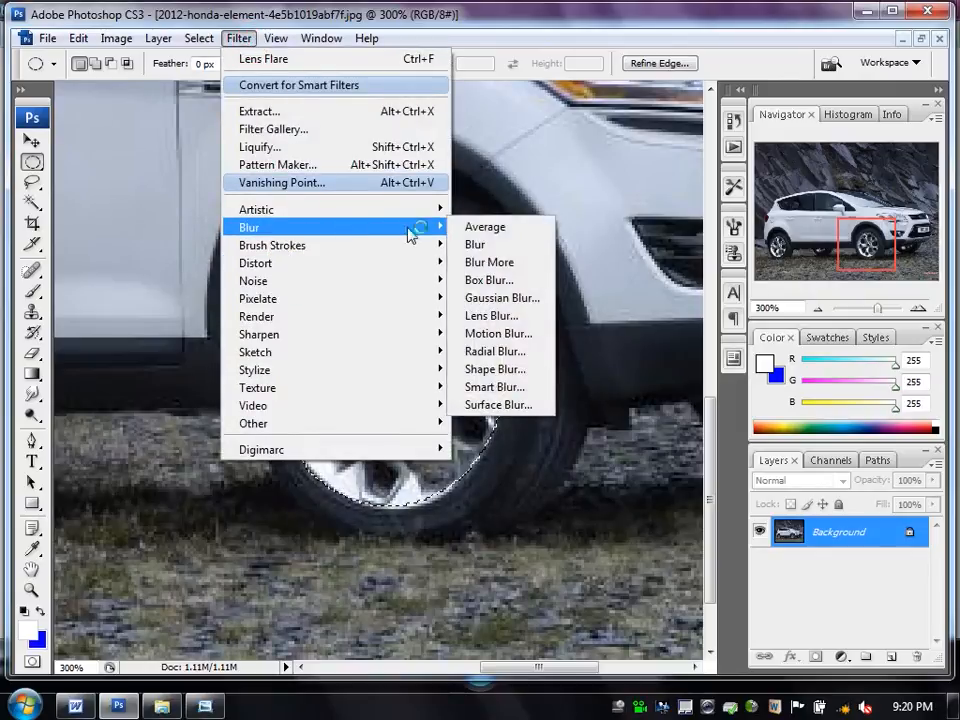
click(522, 334)
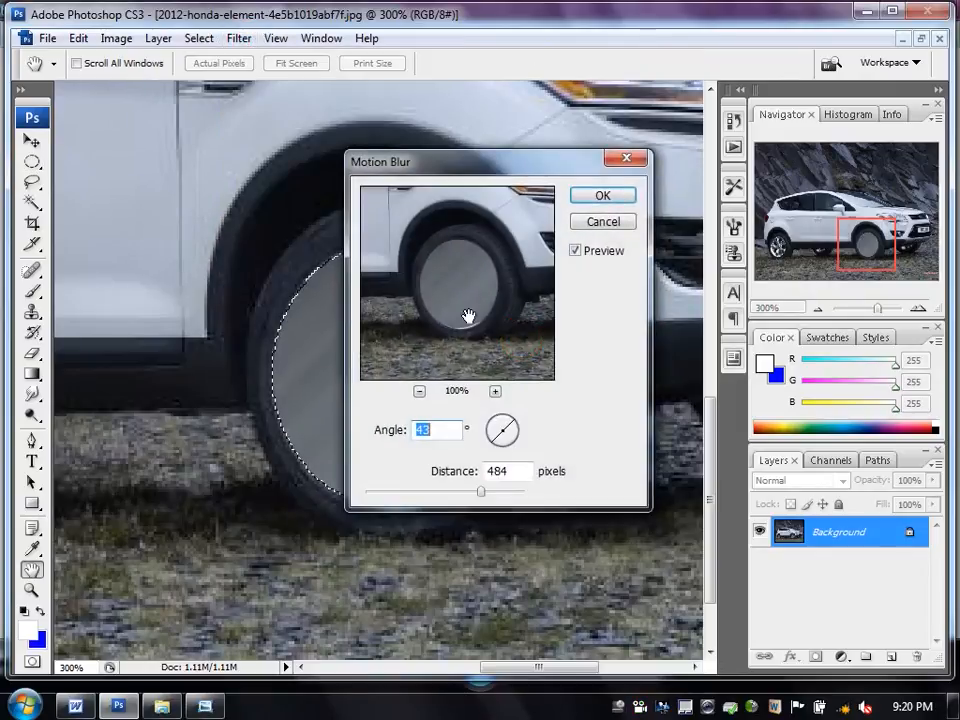
click(624, 220)
Apply a Radial Blur to the selected front rim with amount 10, the Spin method and Good quality.
click(200, 37)
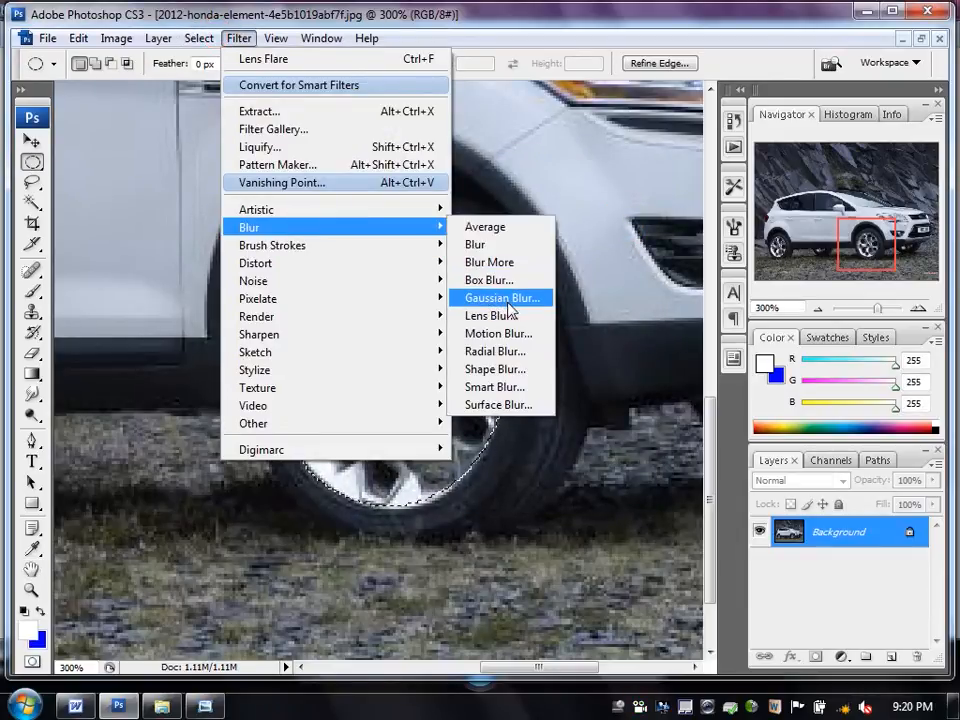
click(526, 352)
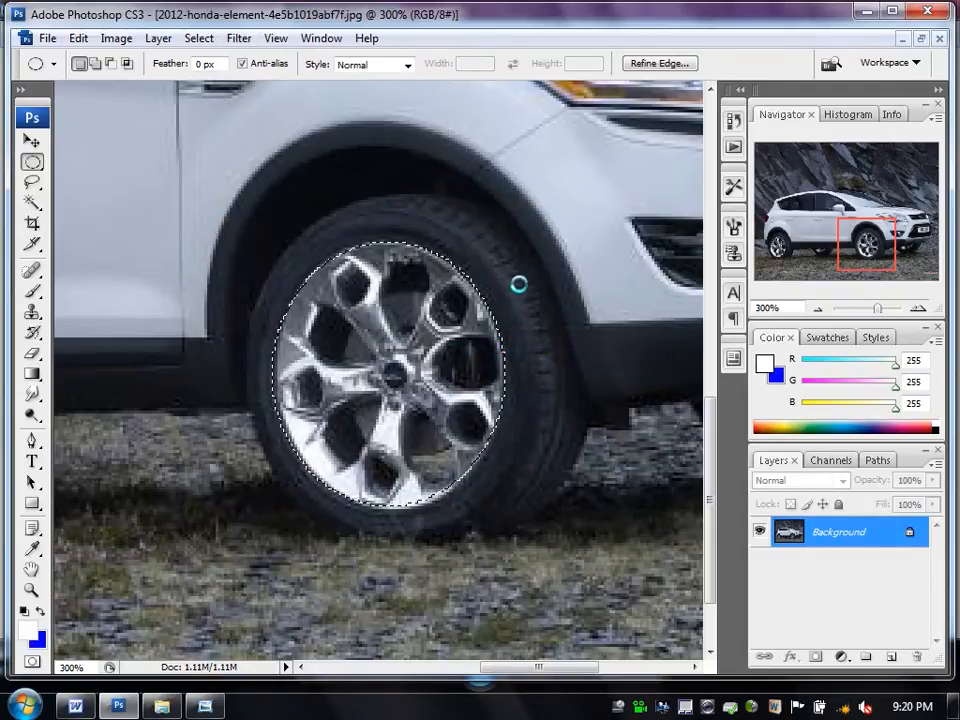
drag(536, 169, 672, 95)
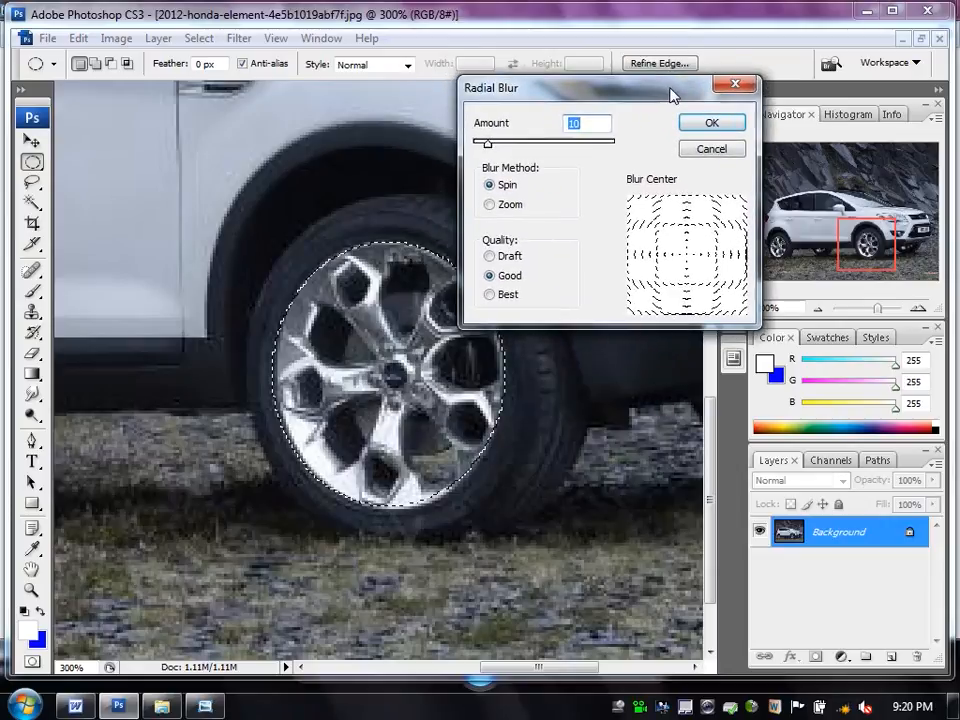
click(711, 123)
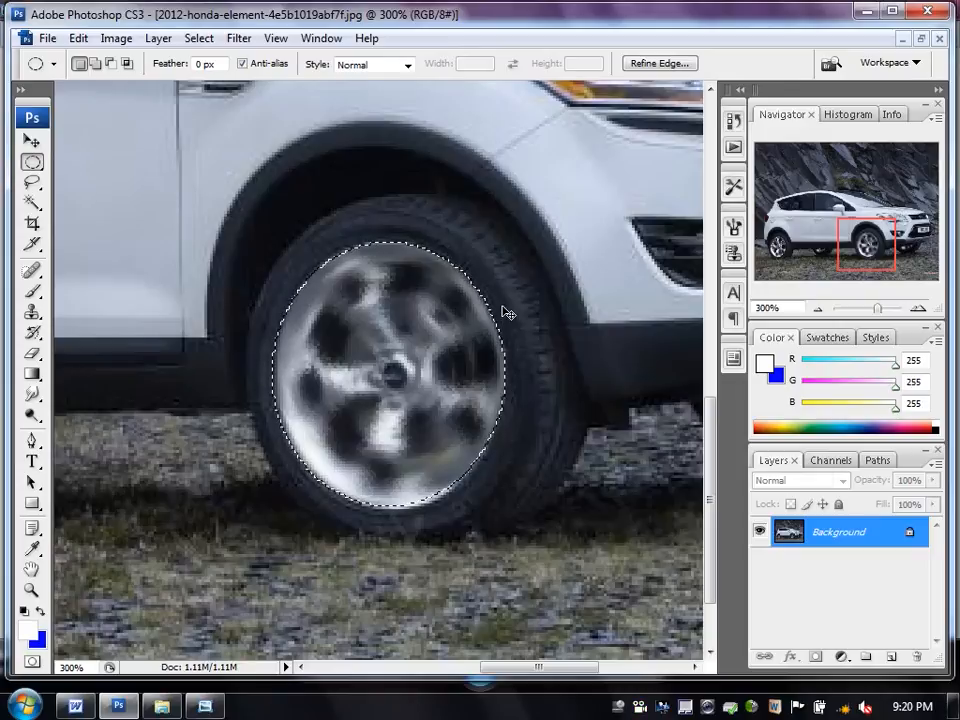
Select the rear wheel's rim with an elliptical marquee and repeat the Radial Blur on it.
key(ctrl+0)
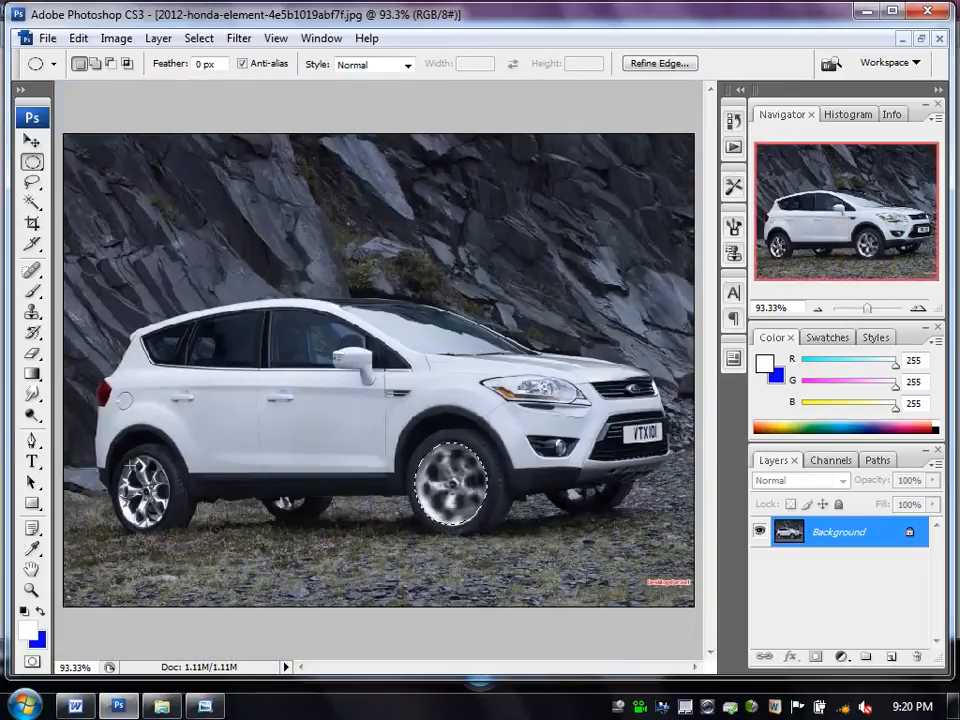
click(118, 452)
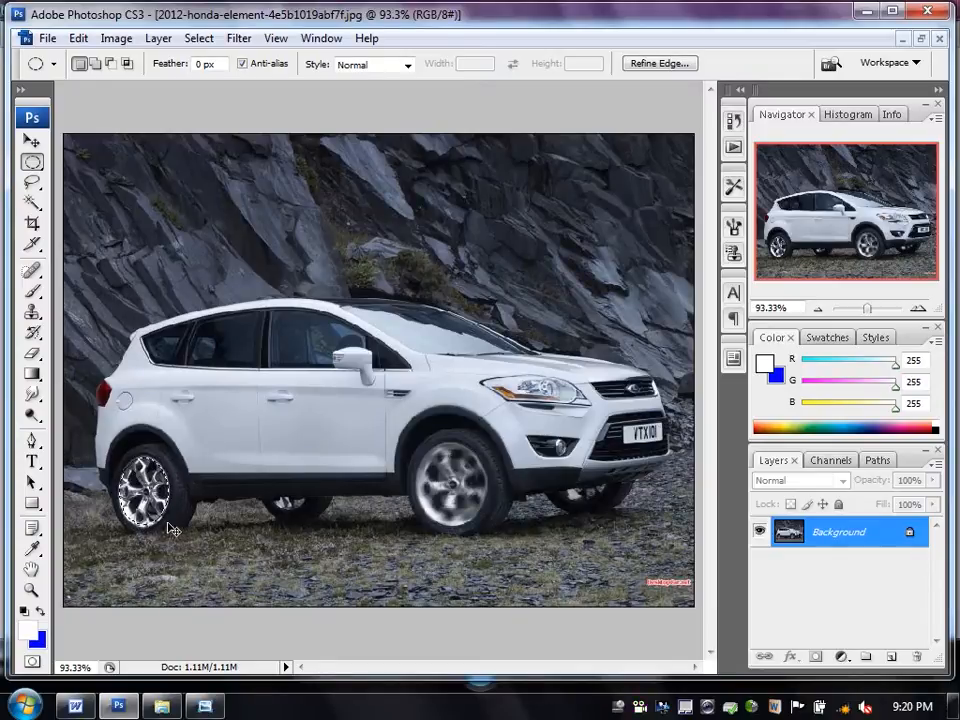
key(ctrl+d)
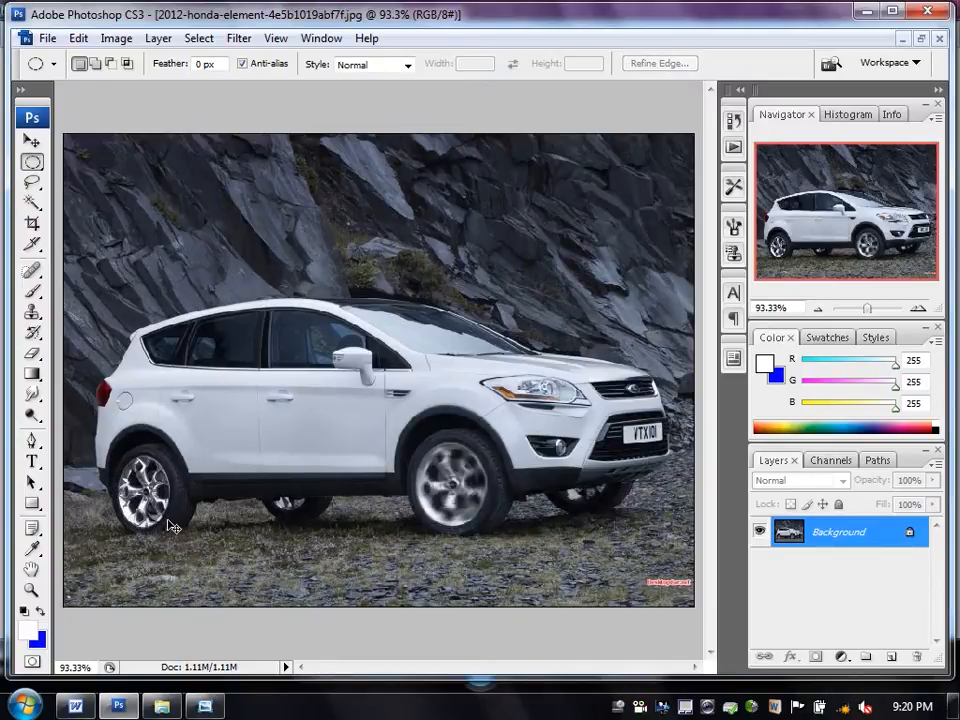
key(ctrl+shift+d)
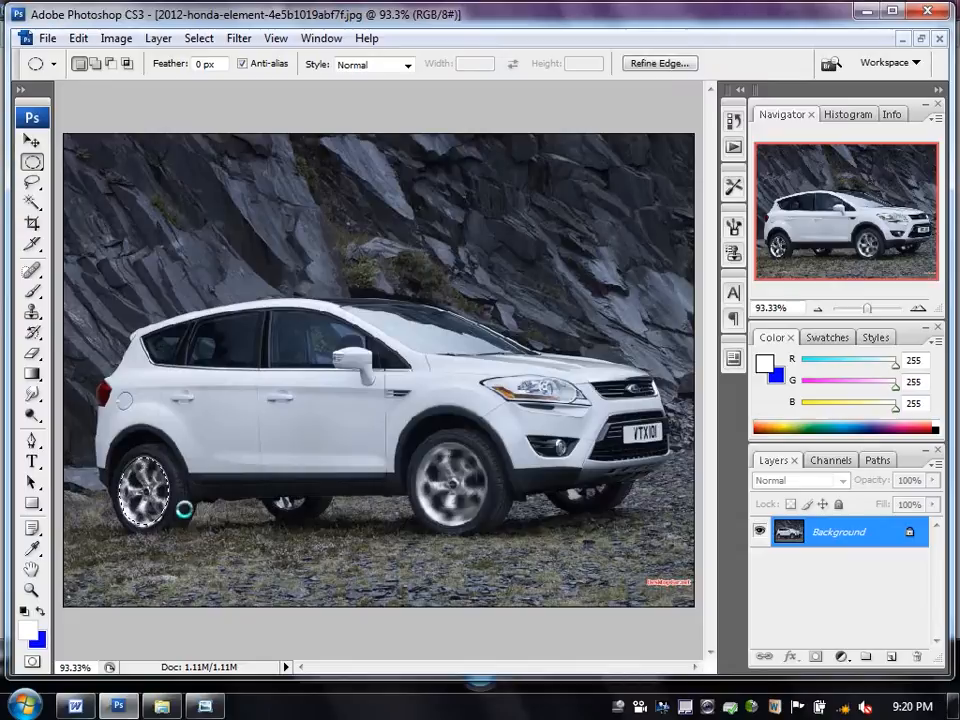
Activate the Move tool, deselect the rear rim and restore the car photo to a floating window.
click(32, 143)
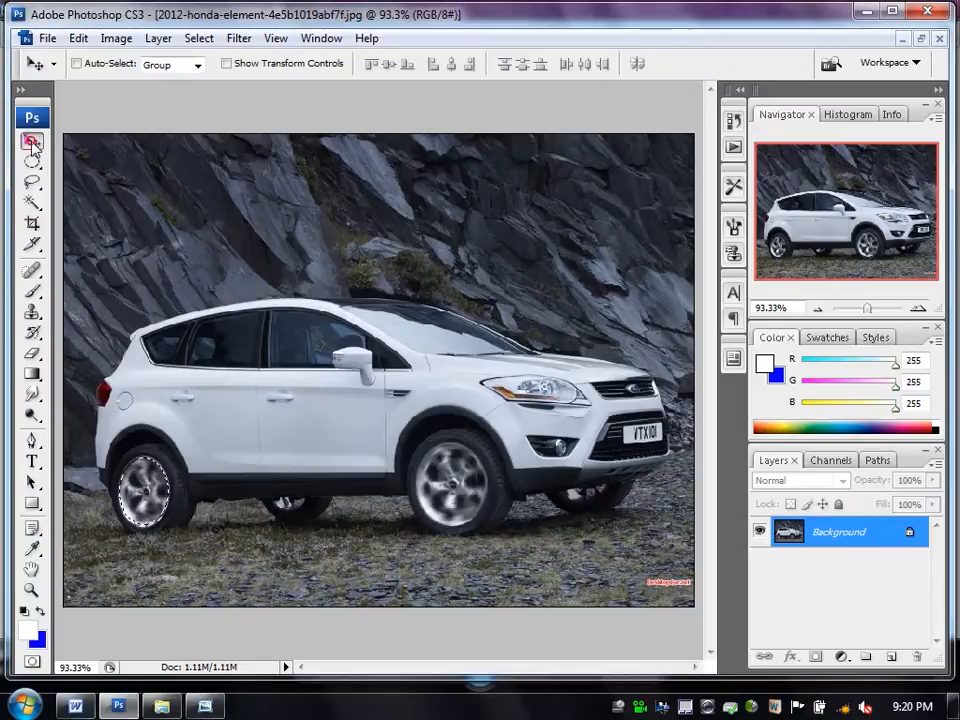
click(204, 532)
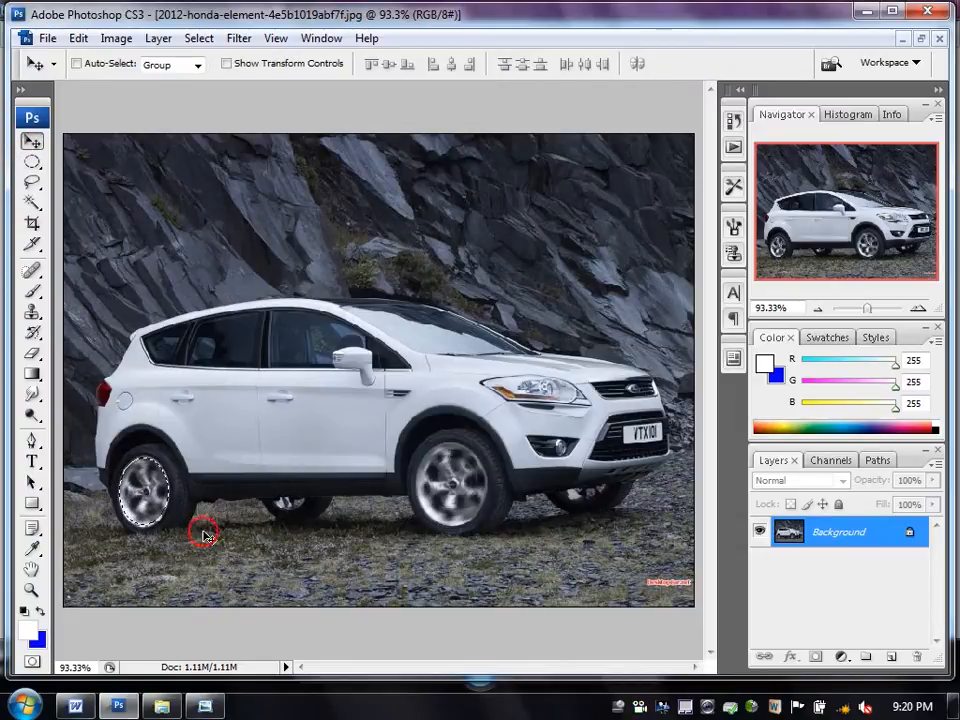
key(ctrl+d)
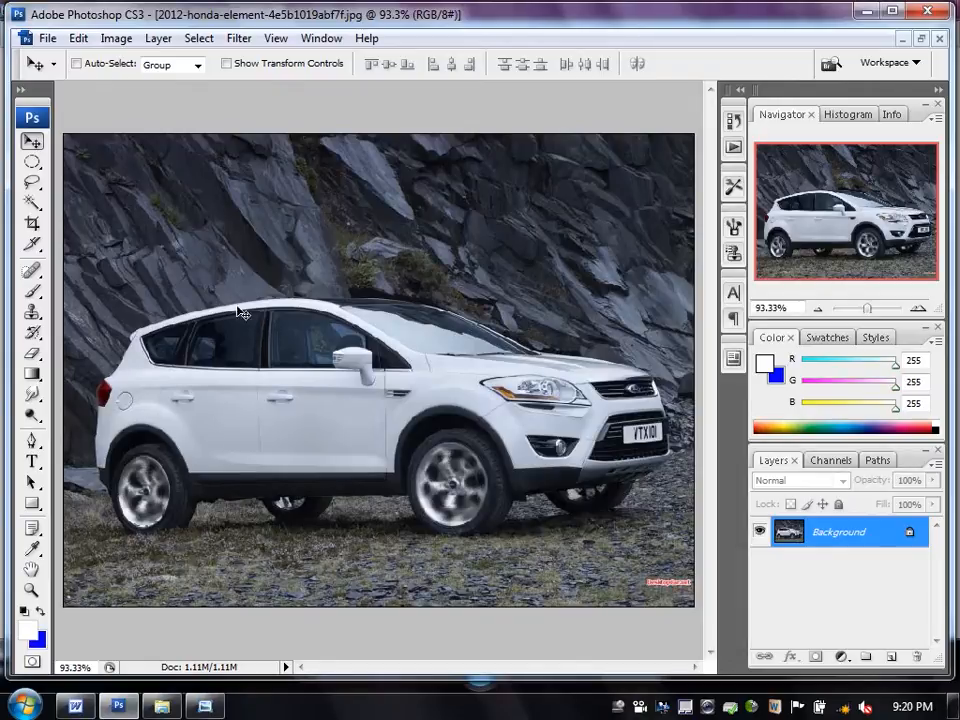
click(921, 38)
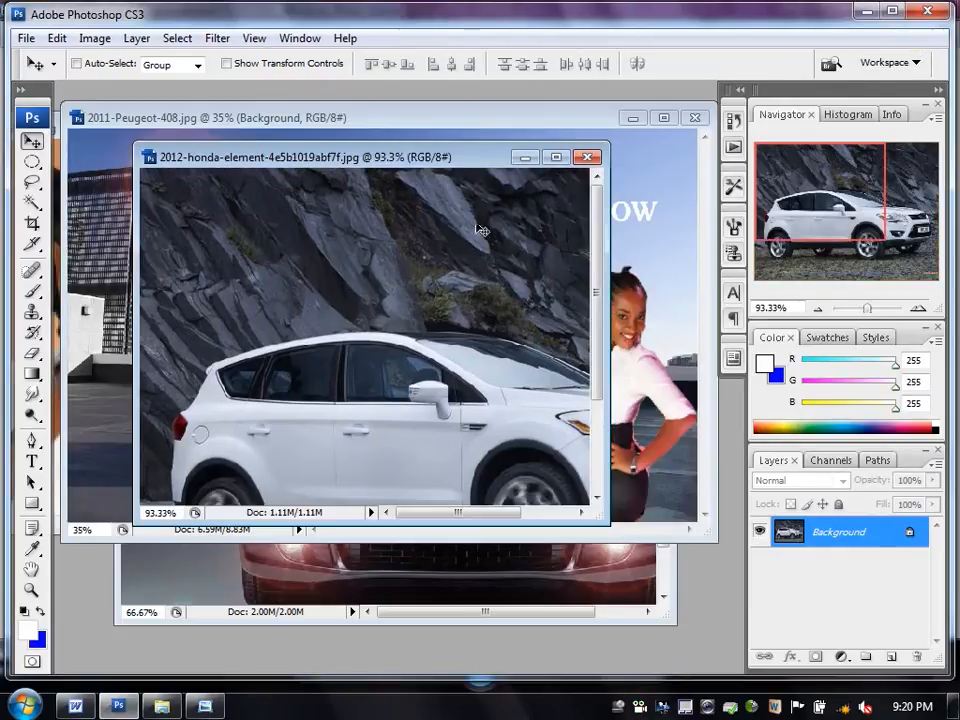
Select the white car in the 2012-honda-element image by tracing its full outline, including the wheels, with the Lasso tool.
click(491, 166)
key(ctrl+0)
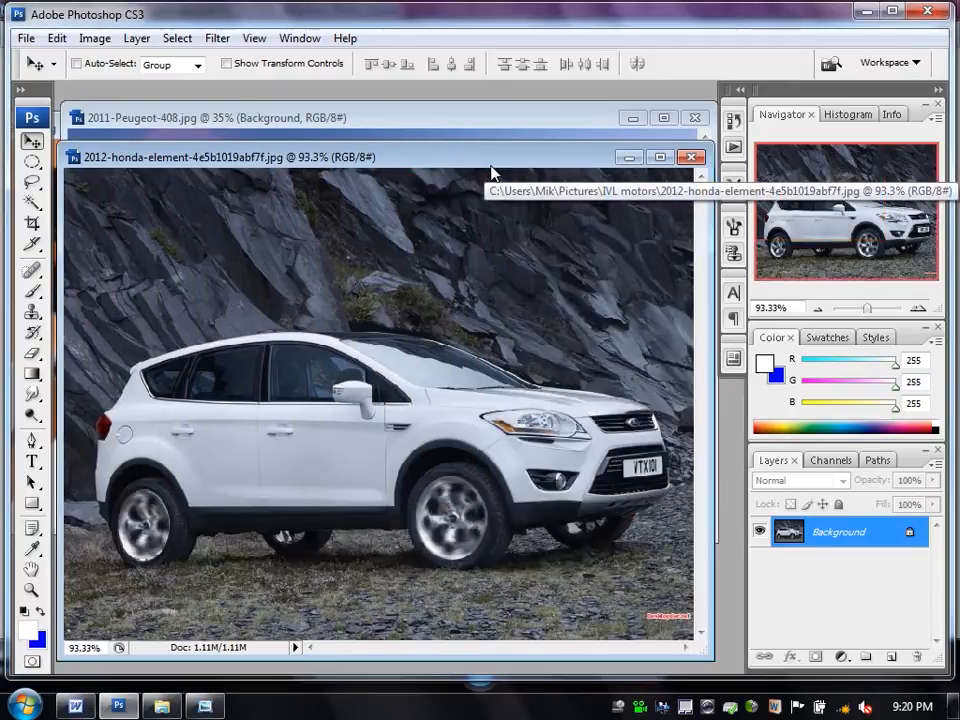
key(l)
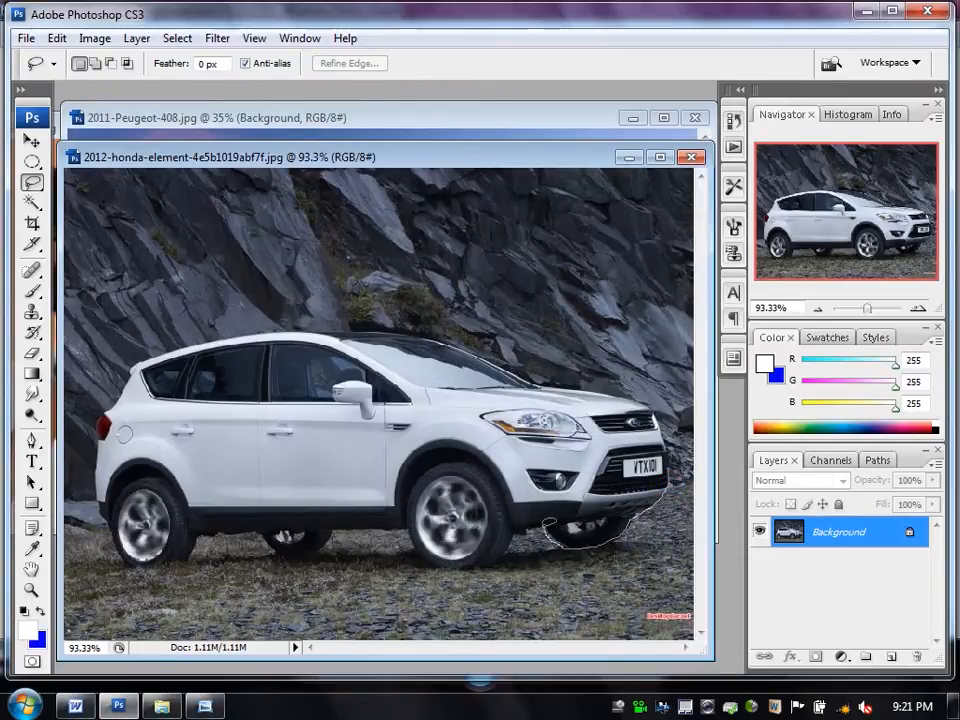
mouse_move(453, 563)
mouse_down()
mouse_move(406, 522)
mouse_move(349, 521)
mouse_up()
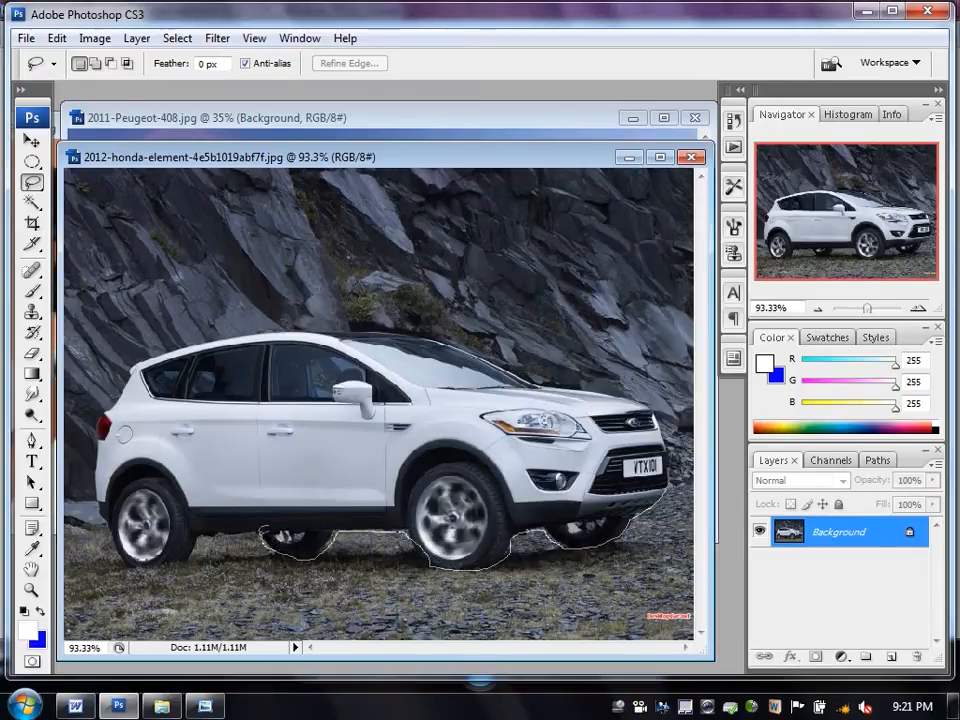
drag(205, 527, 183, 554)
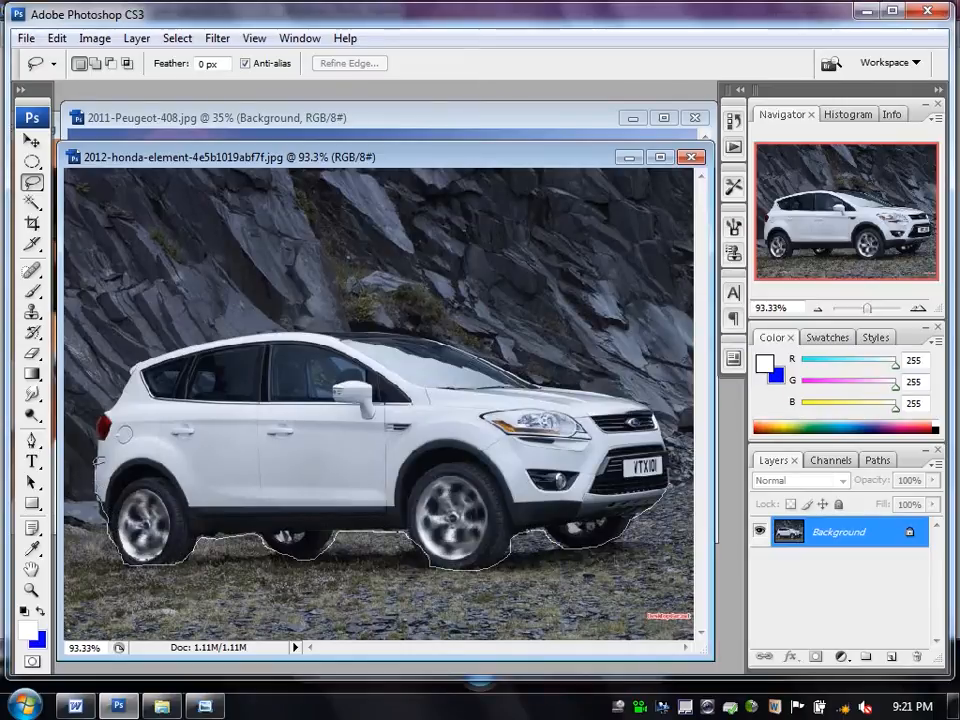
drag(128, 376, 150, 346)
mouse_move(356, 322)
mouse_down()
mouse_move(410, 322)
mouse_move(478, 352)
mouse_up()
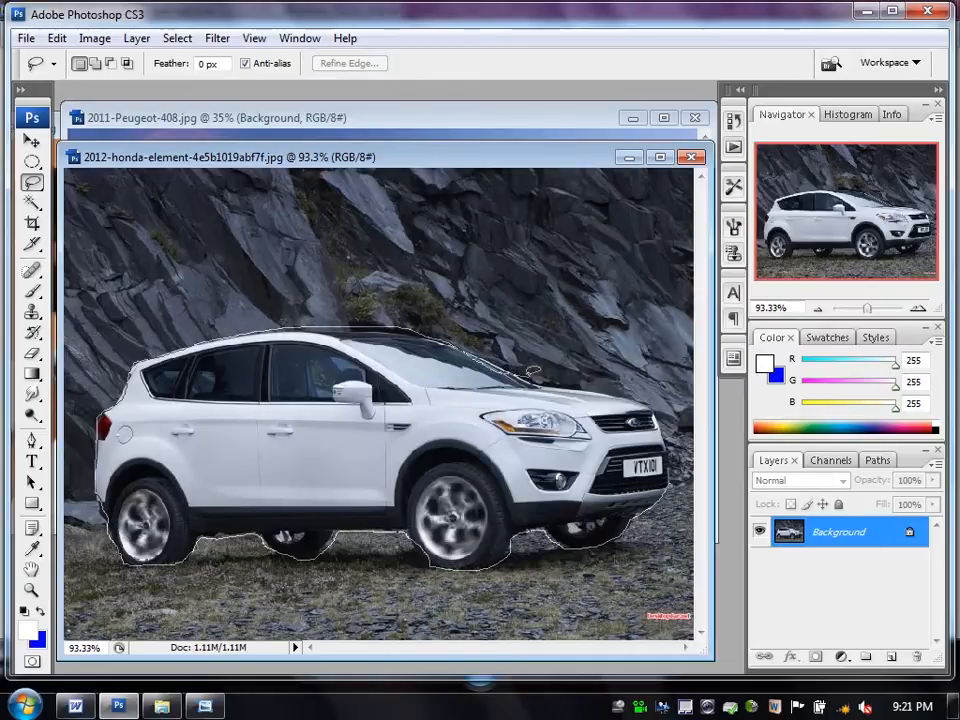
drag(590, 396, 648, 401)
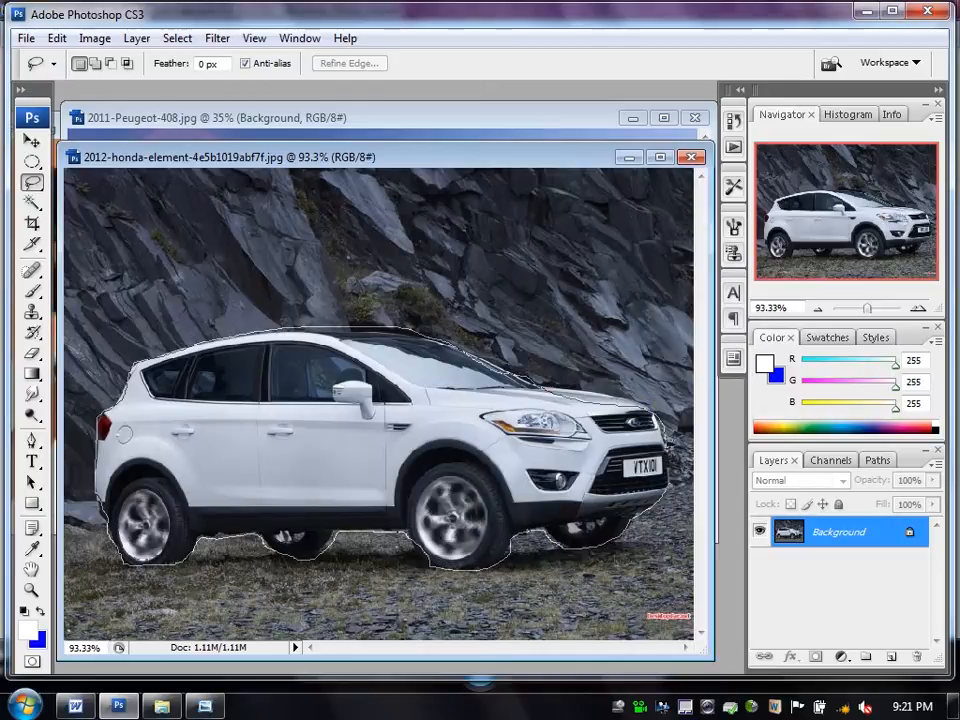
drag(672, 469, 668, 468)
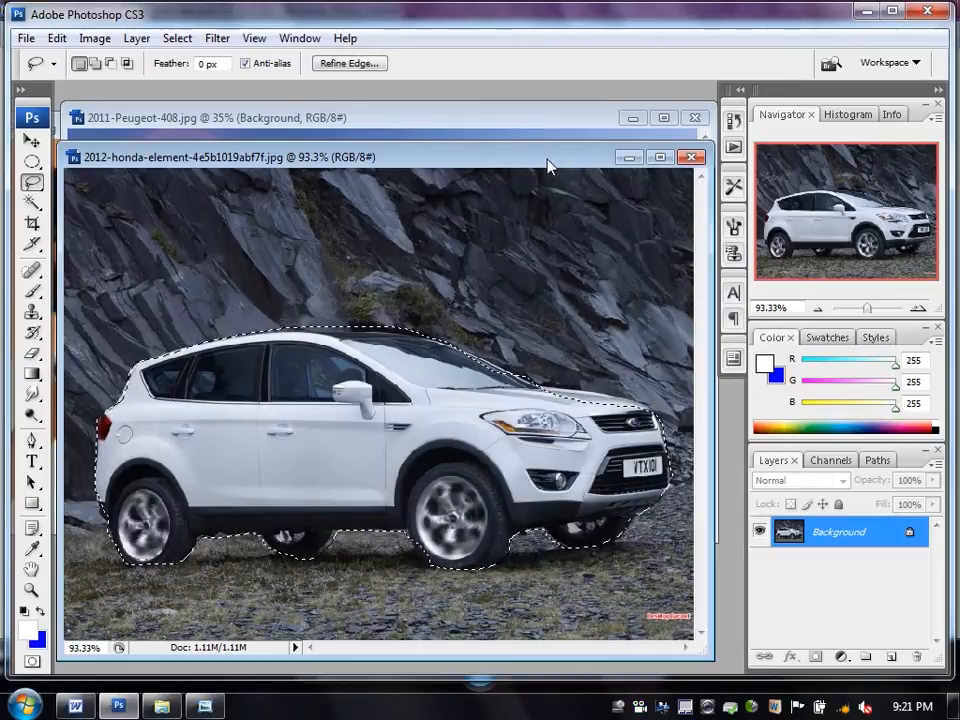
Copy the selected white car into the 2011-Peugeot-408 image with the Move tool, placing it in front of the grey car.
drag(547, 159, 692, 243)
click(32, 141)
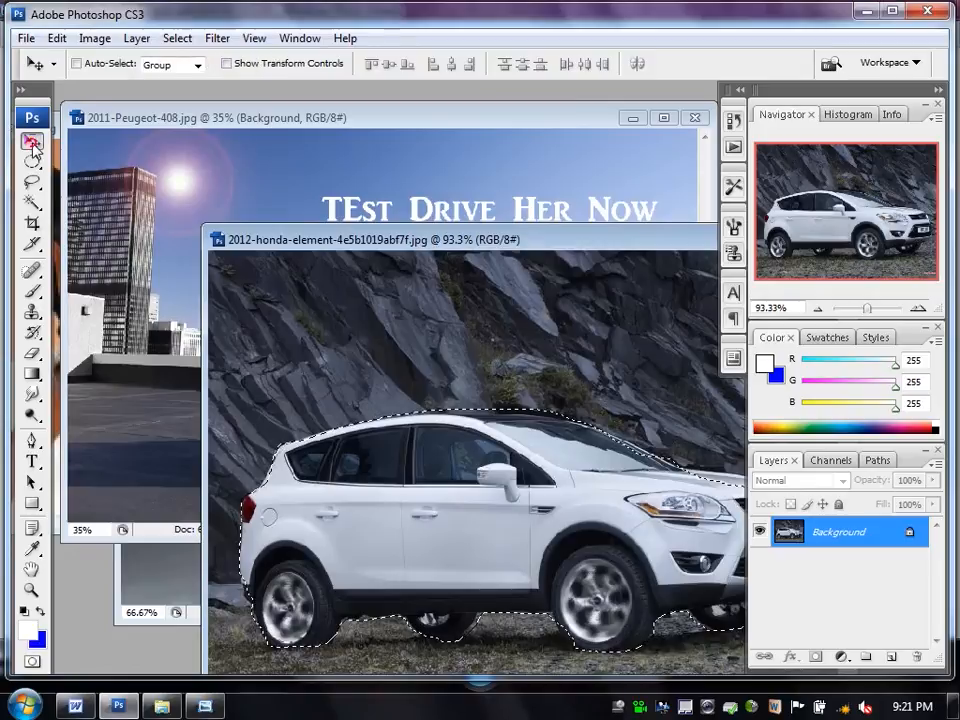
mouse_move(424, 545)
mouse_down()
mouse_move(446, 514)
mouse_move(197, 392)
mouse_move(133, 343)
mouse_move(194, 453)
mouse_up()
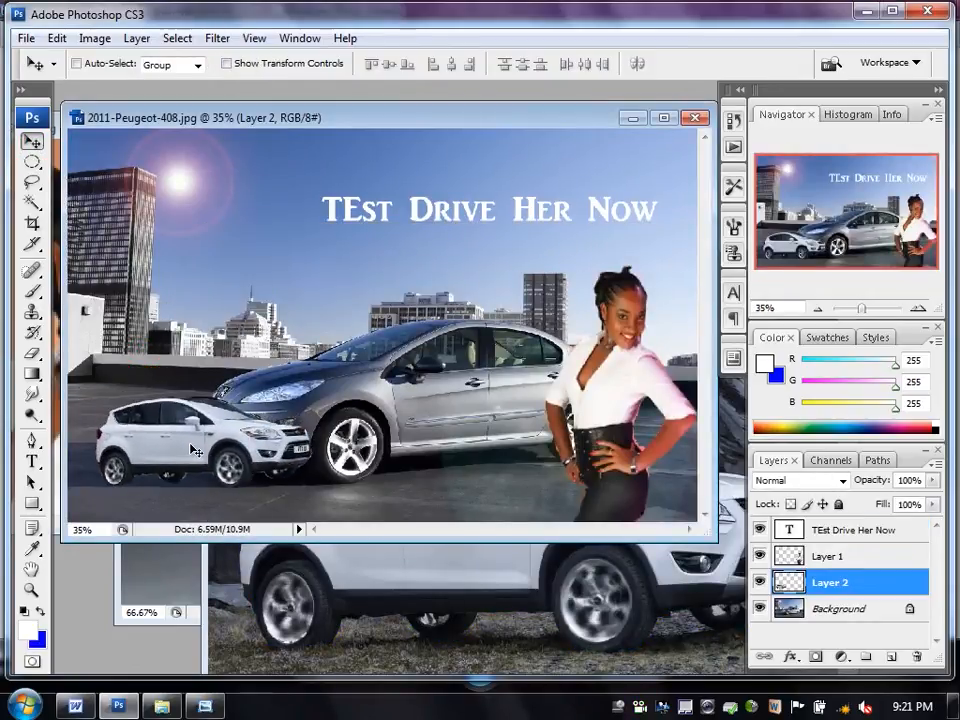
Enlarge the pasted white car with Free Transform until it covers the grey car, and maximize the 2011-Peugeot-408 document.
key(ctrl+t)
drag(316, 398, 658, 219)
mouse_move(523, 310)
mouse_down()
mouse_move(518, 330)
mouse_move(429, 392)
mouse_up()
double_click(484, 339)
drag(365, 128, 366, 108)
click(672, 98)
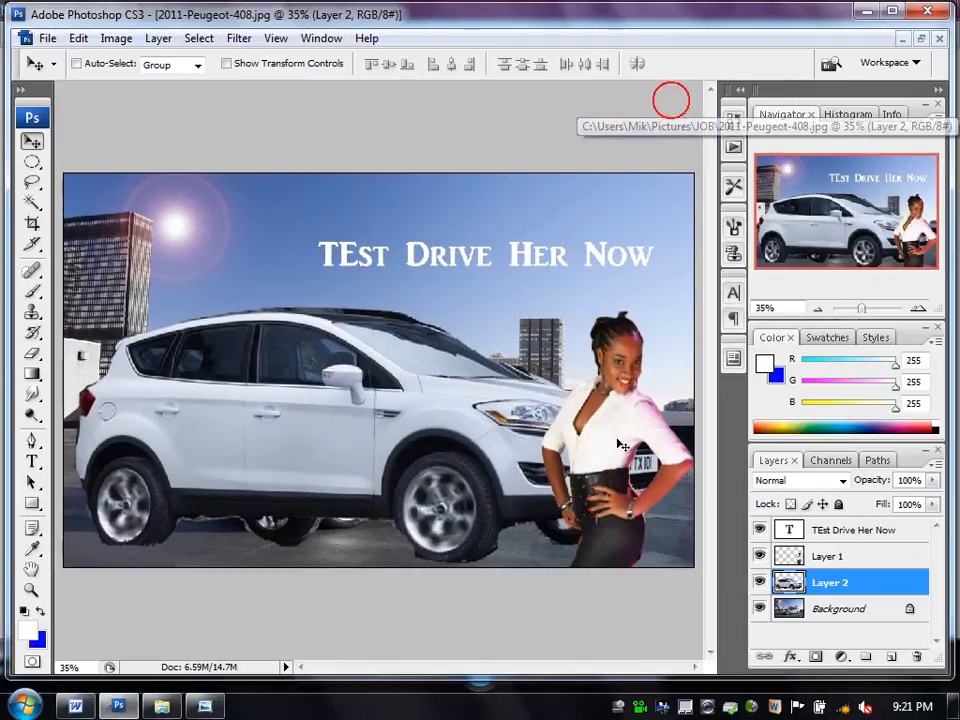
Hide the woman's layer, stretch the white car to 105.3% width and reposition it across the scene.
ctrl+click(625, 407)
click(760, 556)
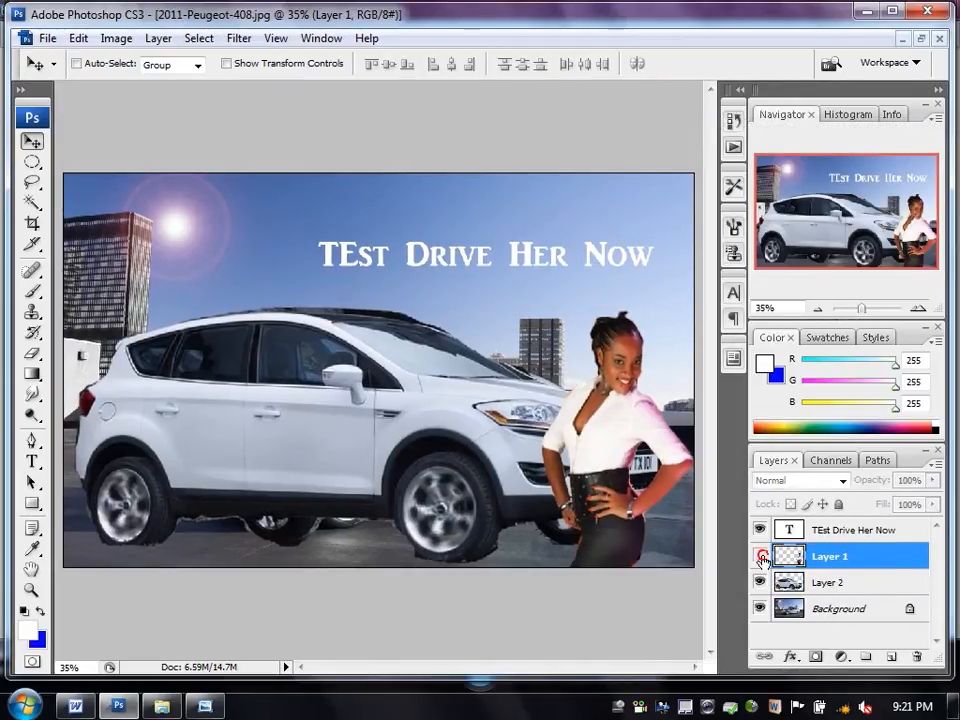
drag(439, 401, 449, 421)
key(ctrl+t)
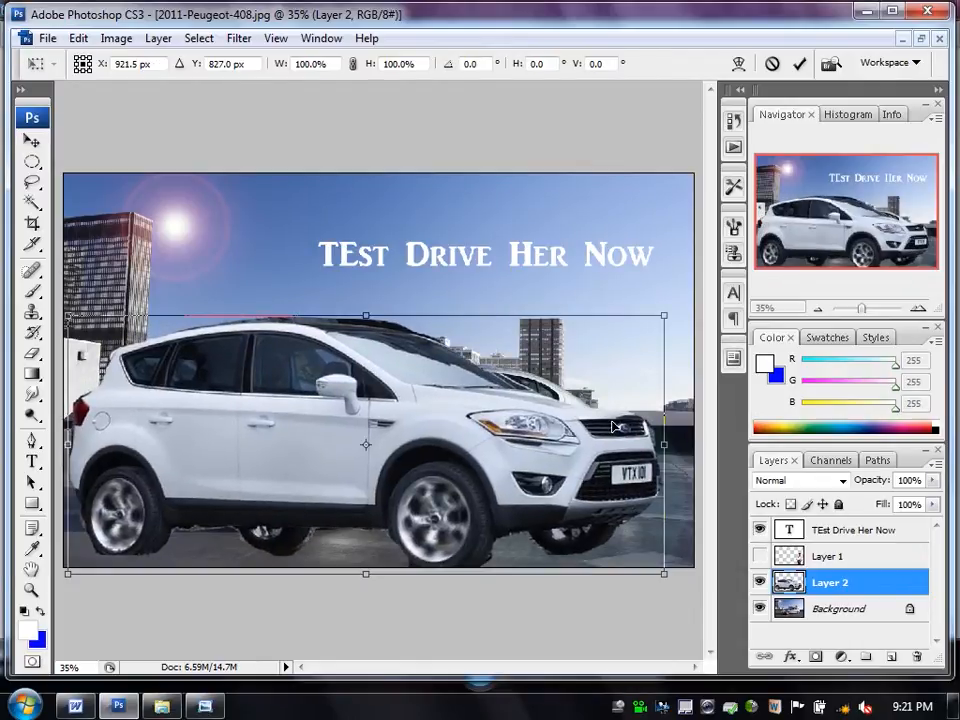
drag(662, 444, 698, 444)
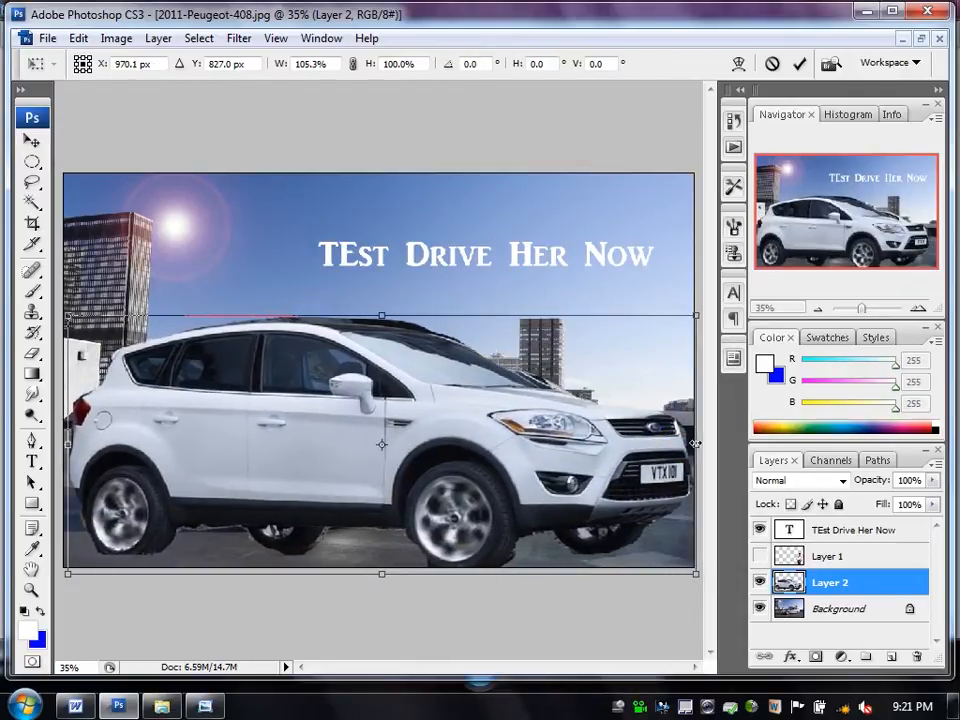
double_click(610, 466)
drag(578, 476, 583, 467)
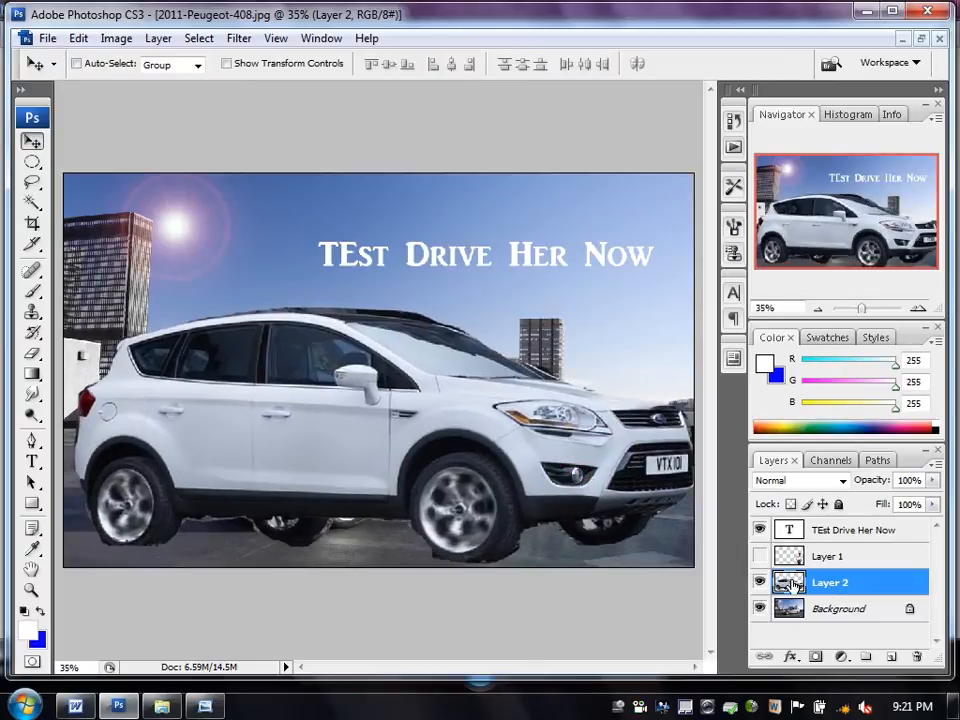
Try a Drop Shadow with default settings on the white car's layer and undo it.
click(789, 657)
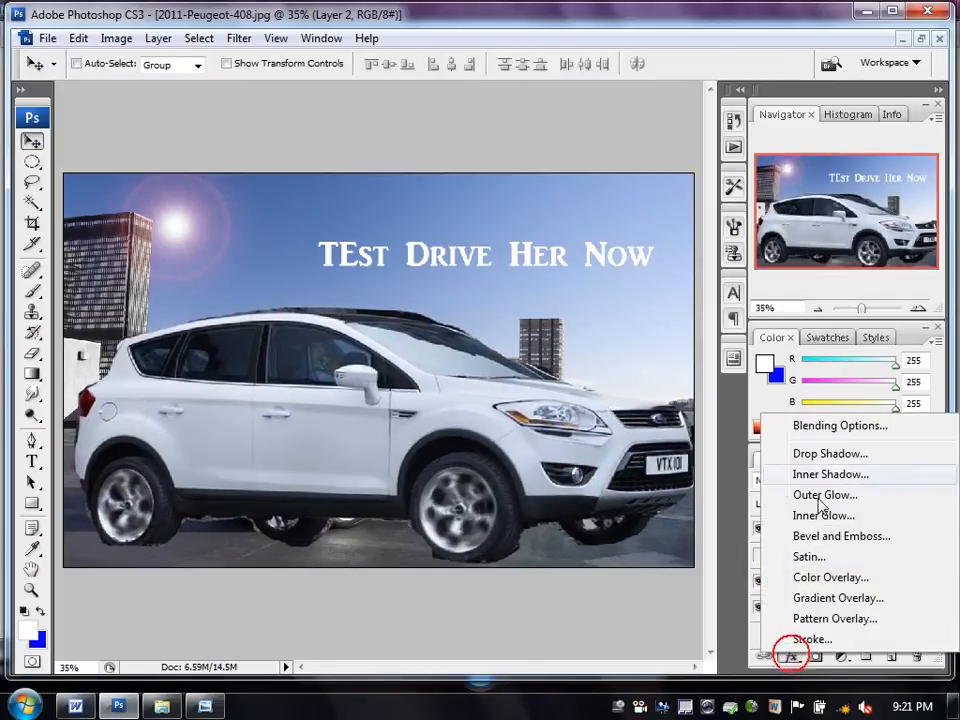
click(831, 454)
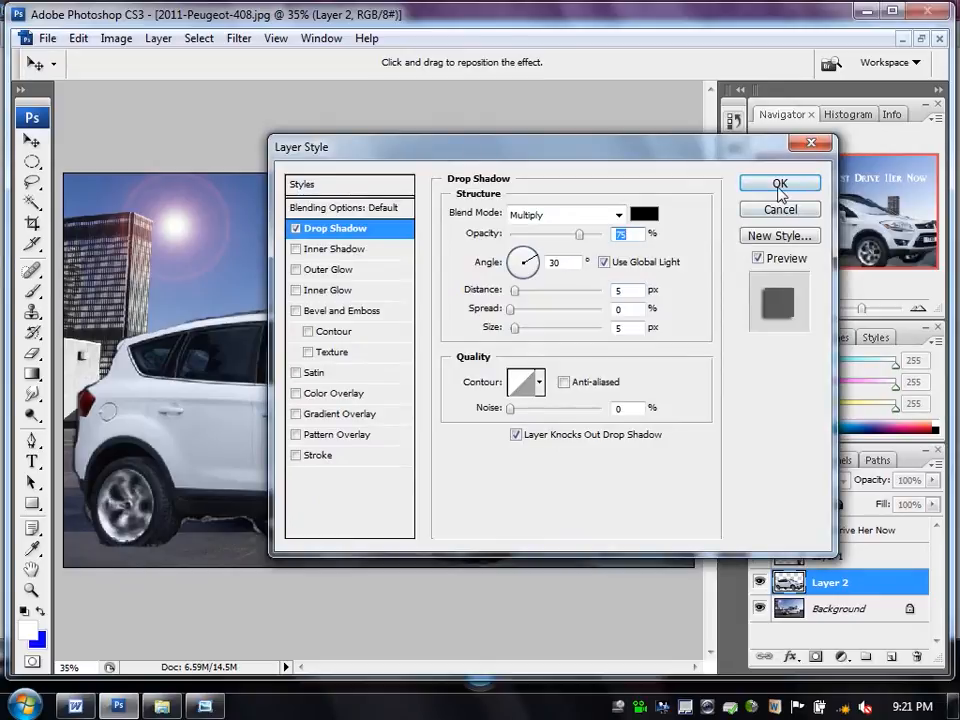
click(779, 188)
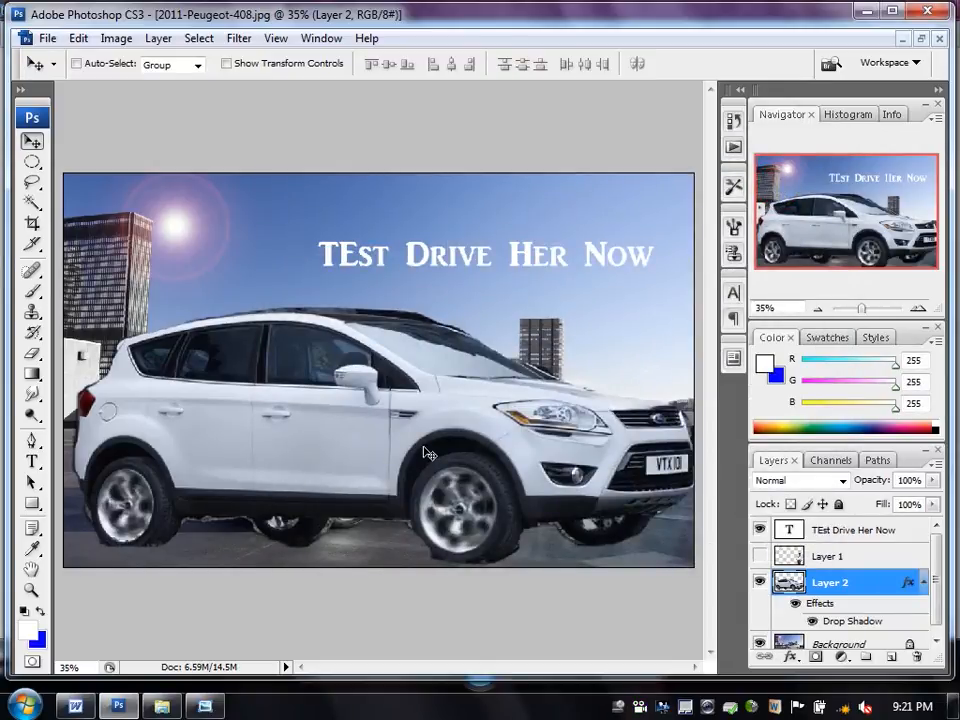
key(ctrl+z)
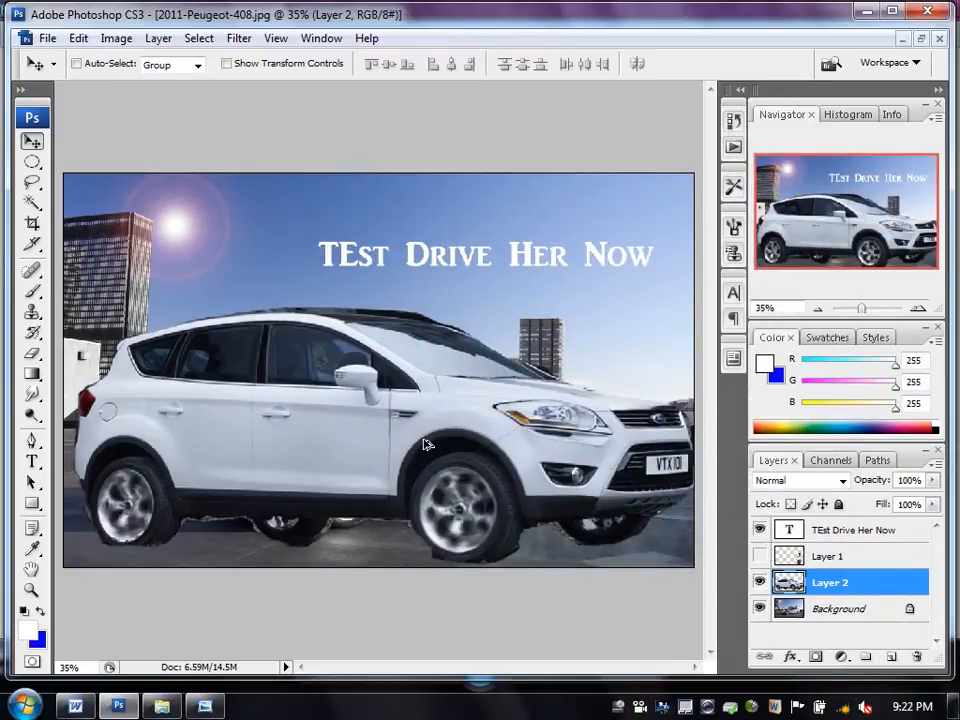
Select all layers, reduce the selection to the white car's layer, and shift the car slightly higher over the parking lot.
key(ctrl+alt+a)
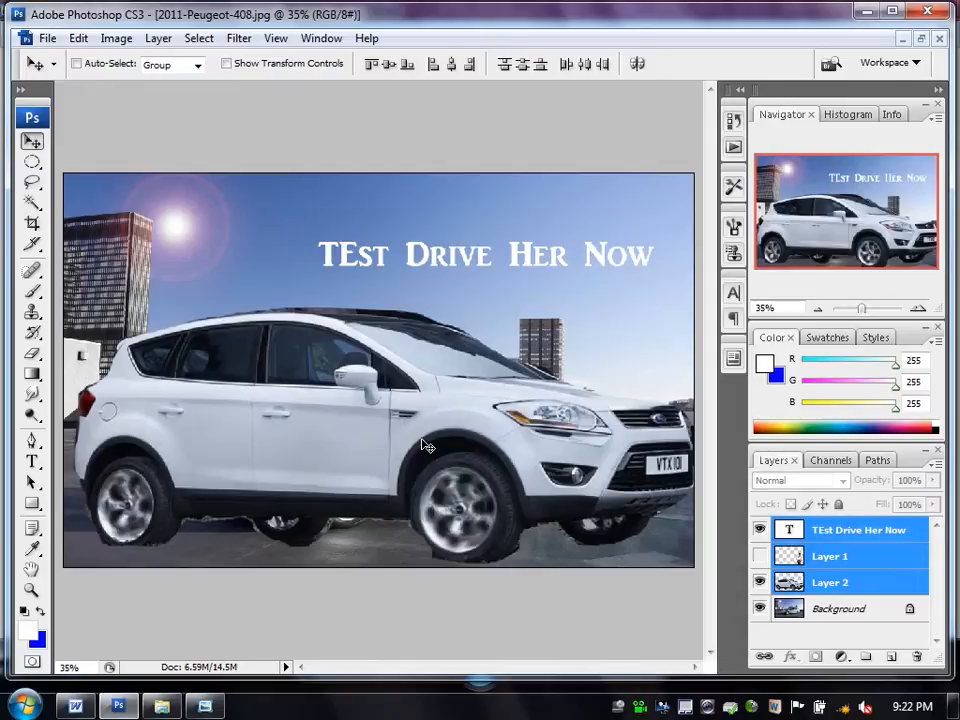
right_click(378, 434)
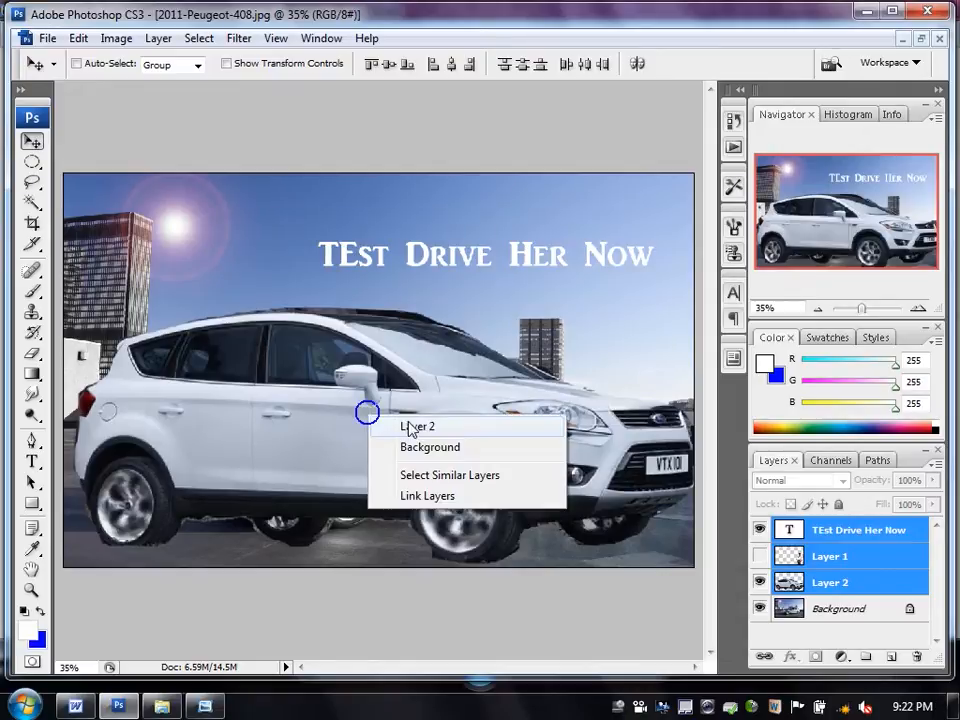
click(405, 421)
drag(400, 435, 407, 420)
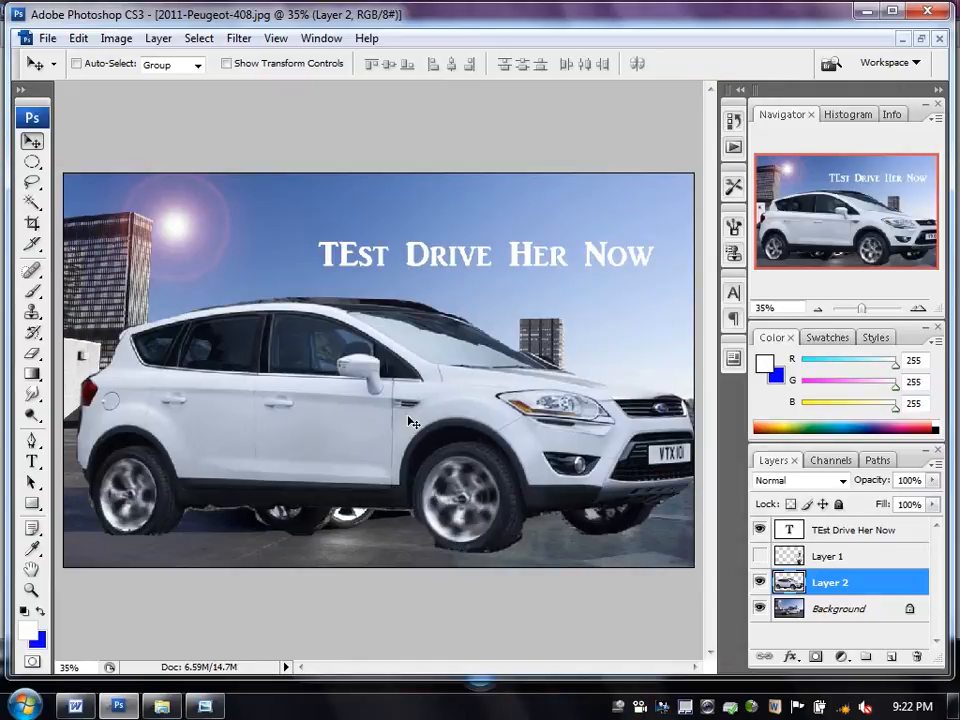
Restore and move aside the 2011-Peugeot-408 document, bring the 2012-honda-element image forward, and deselect the car outline.
click(921, 38)
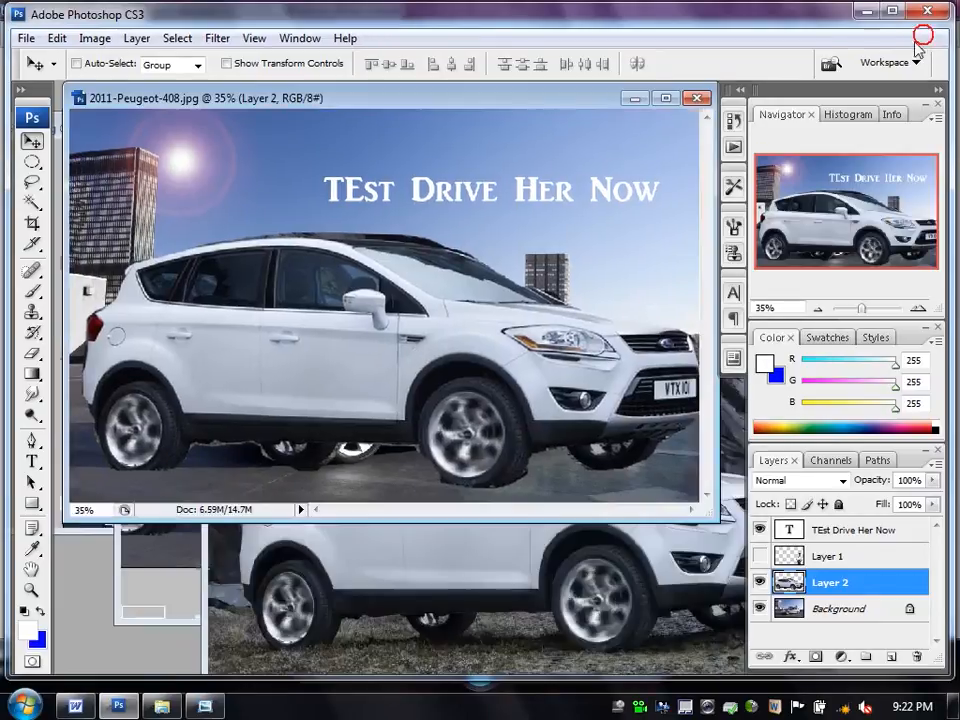
drag(493, 101, 116, 208)
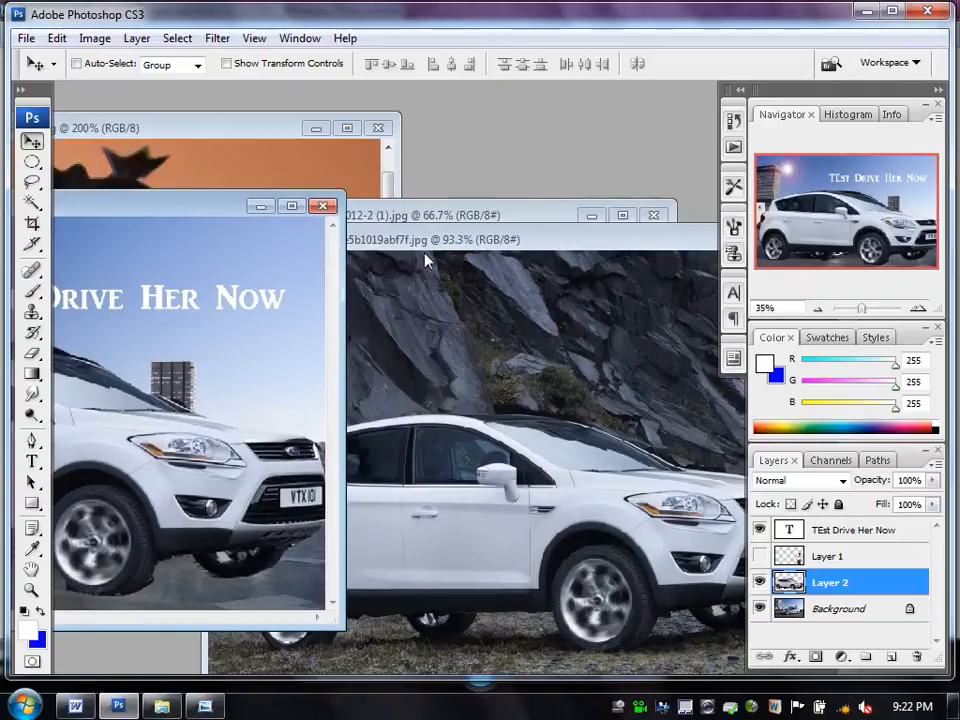
click(448, 243)
drag(499, 232, 392, 112)
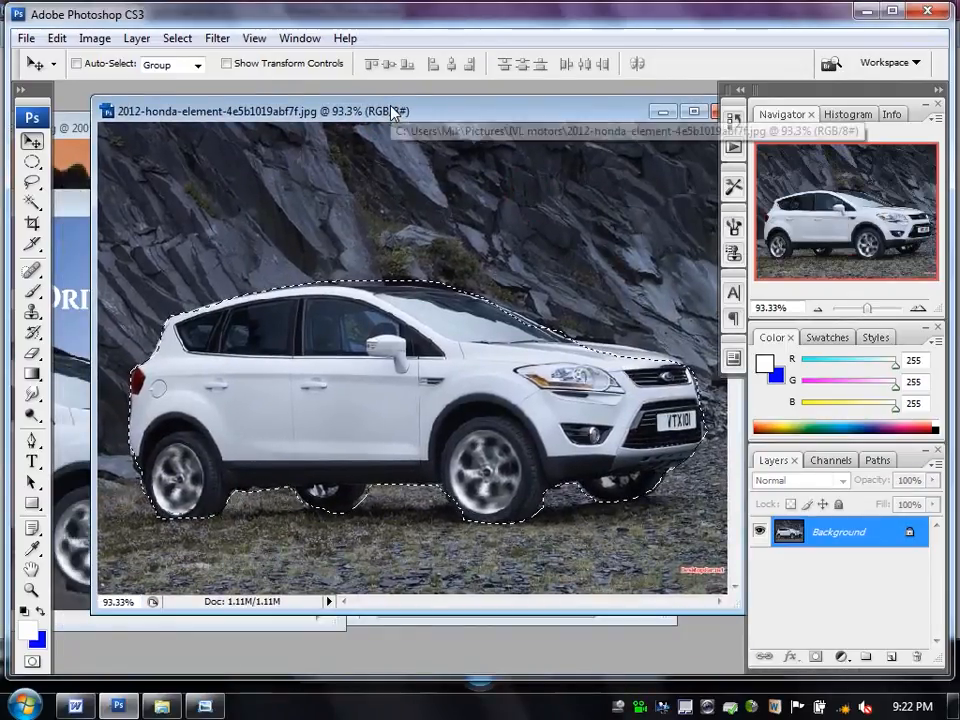
key(ctrl+d)
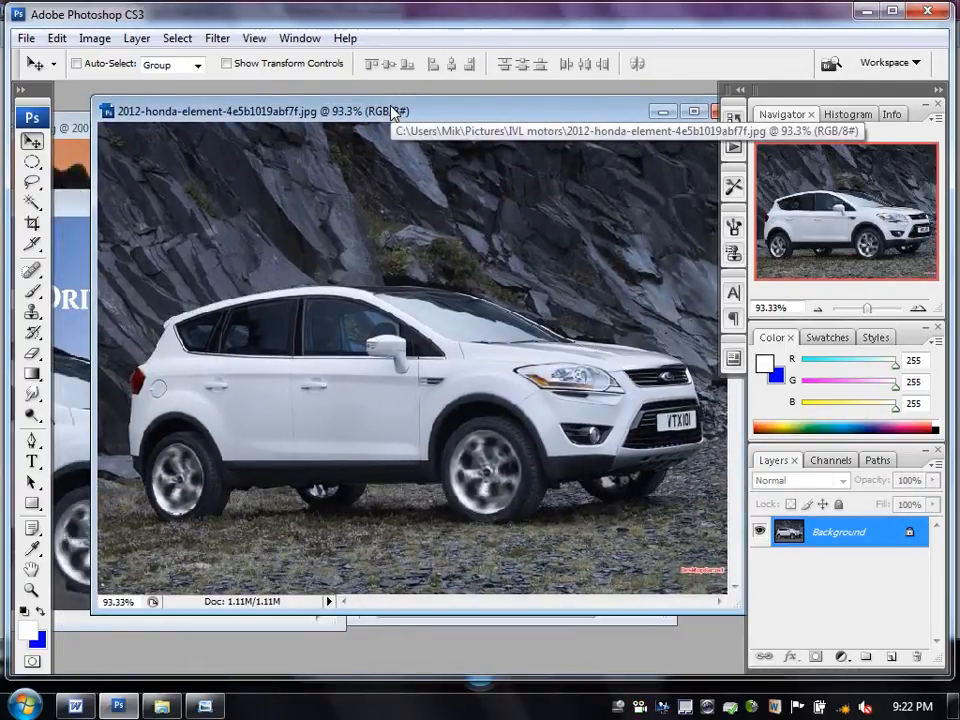
drag(482, 115, 440, 124)
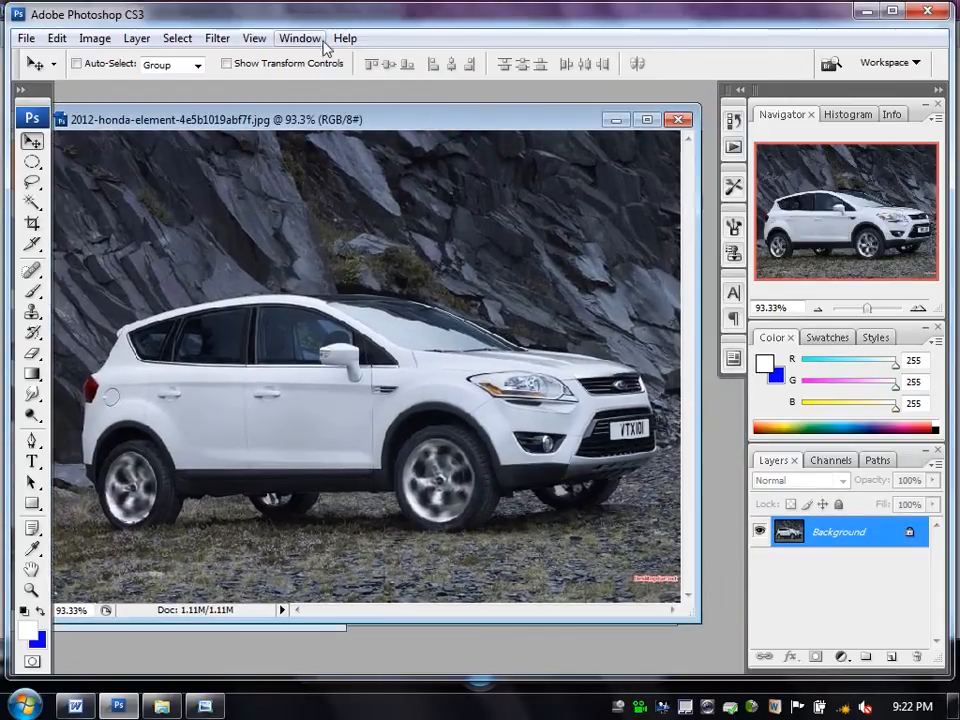
Apply a Gaussian Blur with a radius of 26.1 pixels to the whole 2012-honda-element image.
click(217, 38)
mouse_move(315, 227)
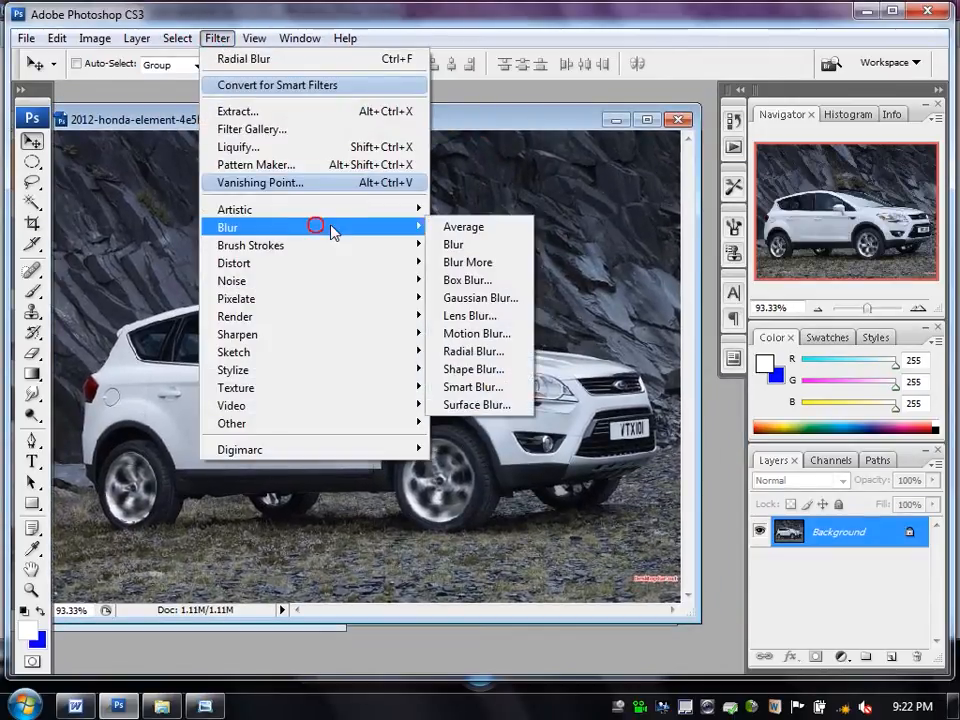
click(482, 298)
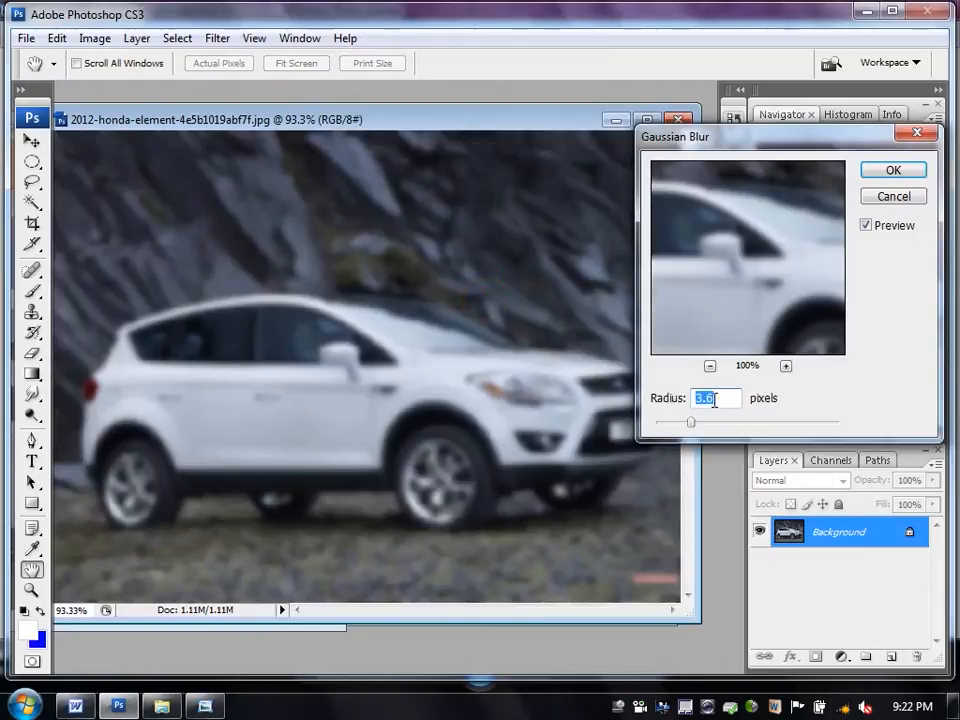
drag(692, 428, 746, 426)
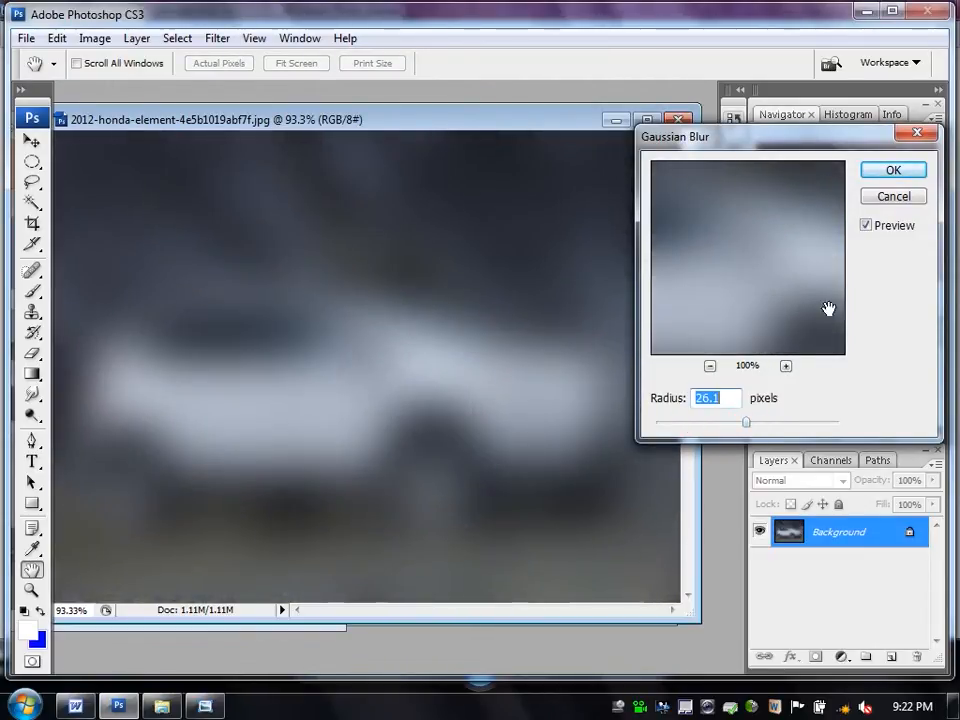
click(898, 172)
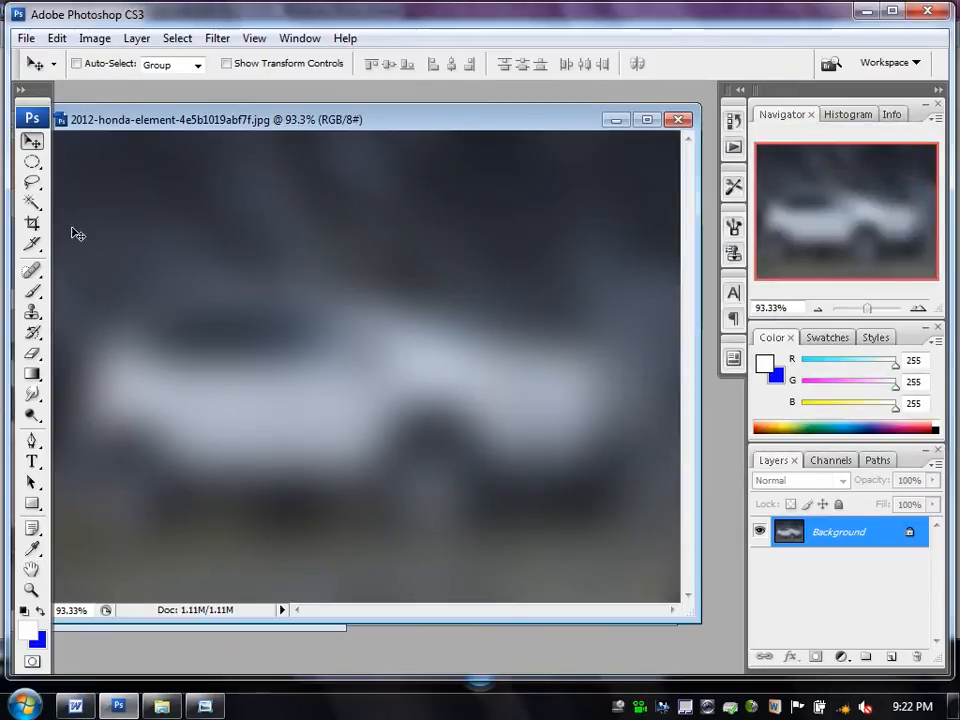
Add the white text "Blurred BG" to the blurred image, enlarge it, and position it above the blurred car.
click(32, 459)
click(181, 295)
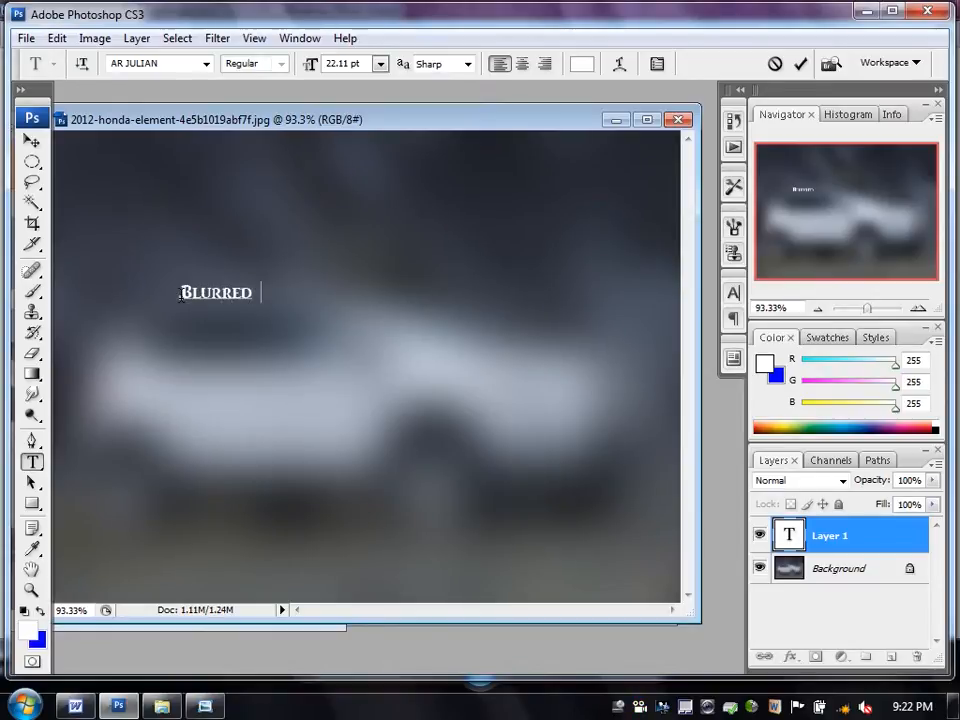
key(ctrl)
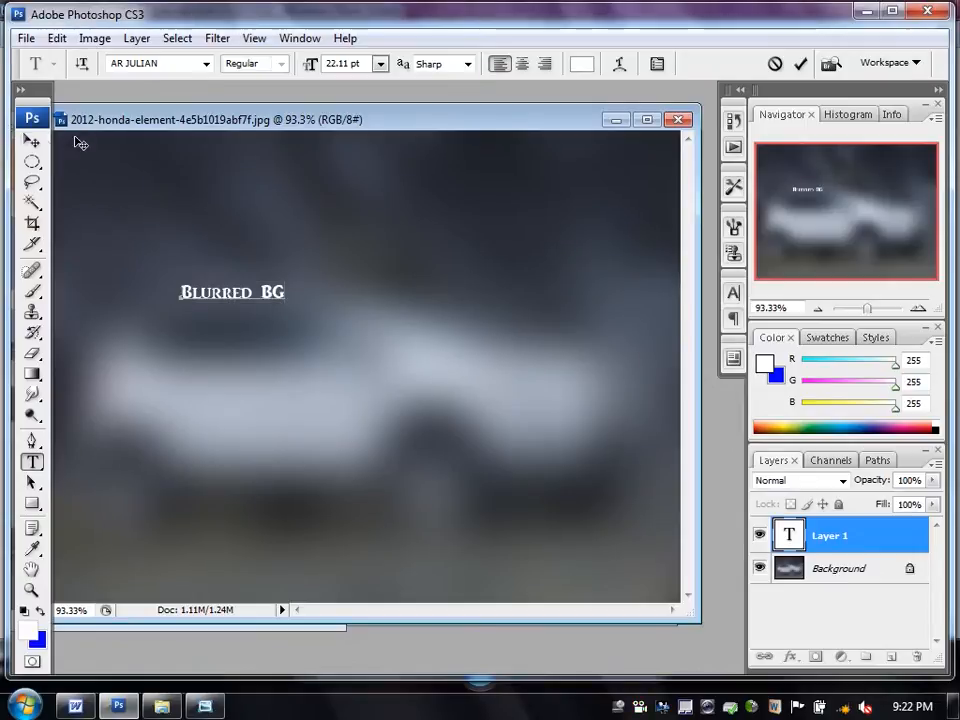
click(33, 141)
key(ctrl+t)
drag(287, 305, 531, 461)
key(Return)
drag(507, 333, 503, 264)
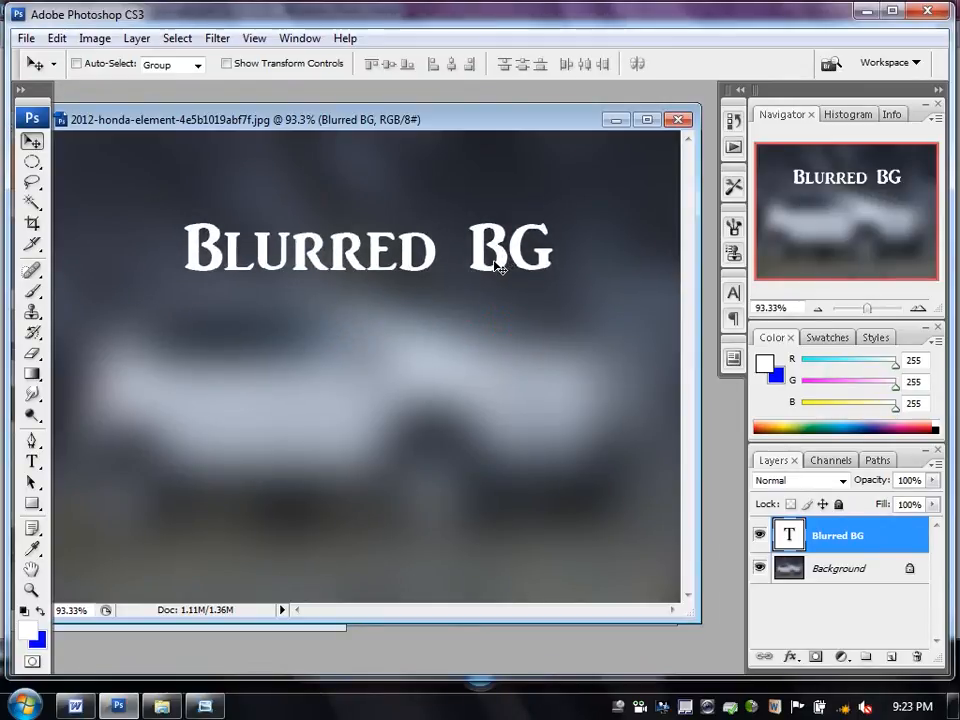
Switch to the IVL motors folder in Windows Explorer and open the image 2012-Honda-Civic-Concept-15.
click(161, 706)
click(505, 385)
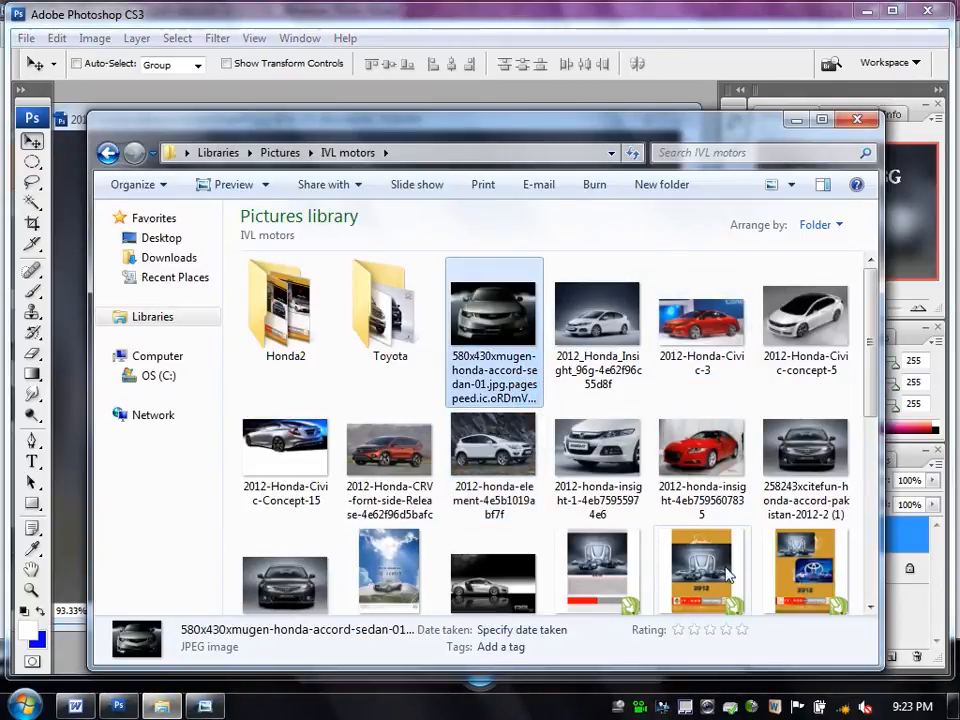
double_click(316, 449)
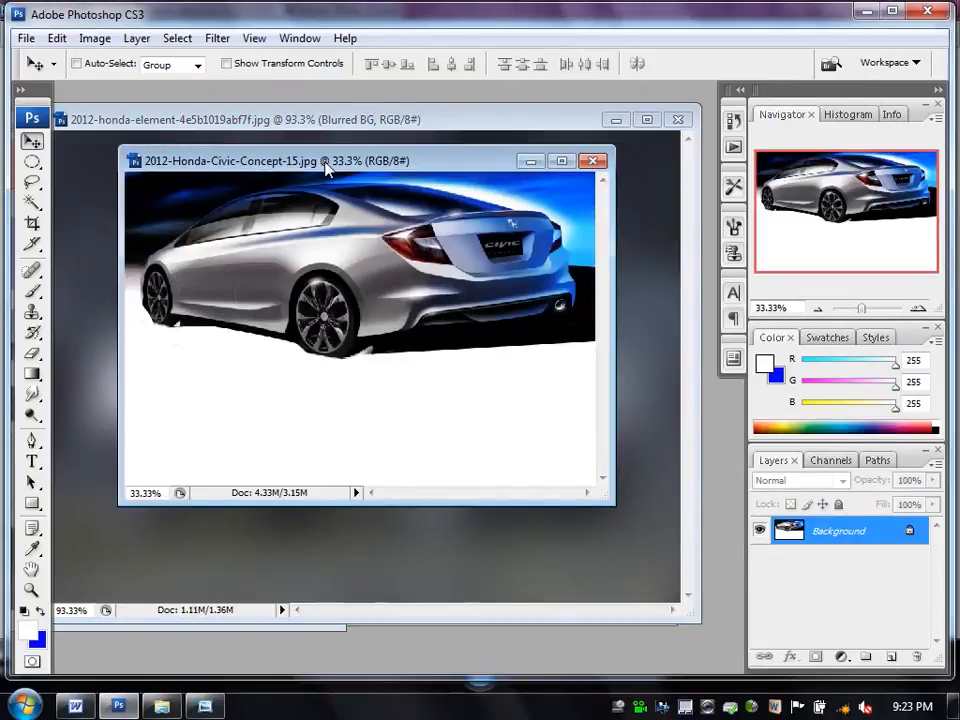
Apply the last Gaussian Blur twice to the 2012-Honda-Civic-Concept-15 image and close it without saving.
drag(329, 170, 332, 209)
click(217, 38)
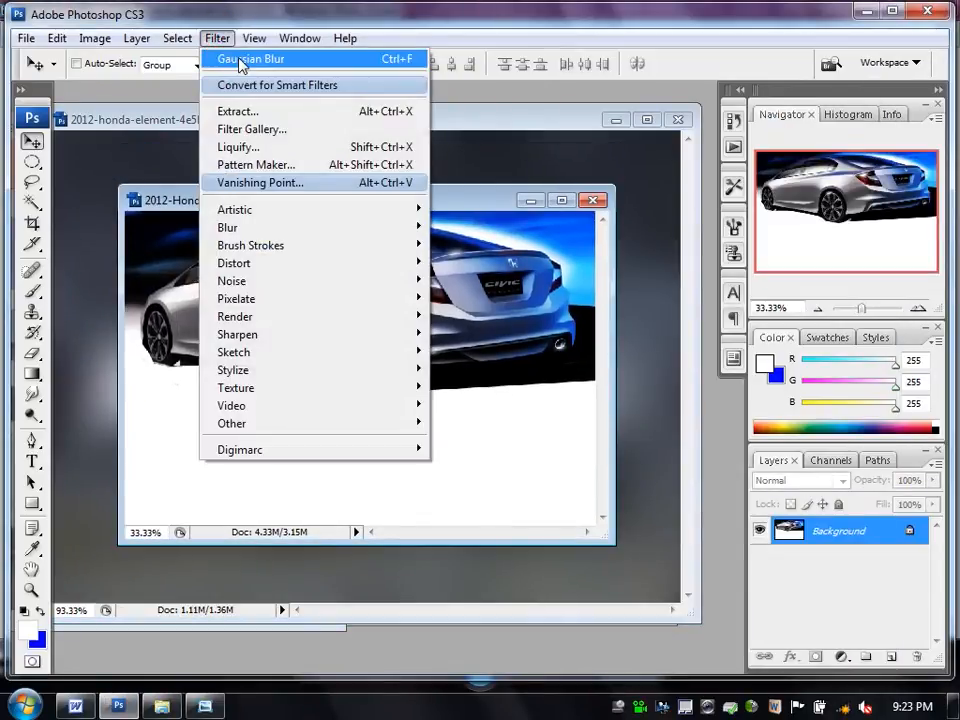
click(241, 60)
click(217, 38)
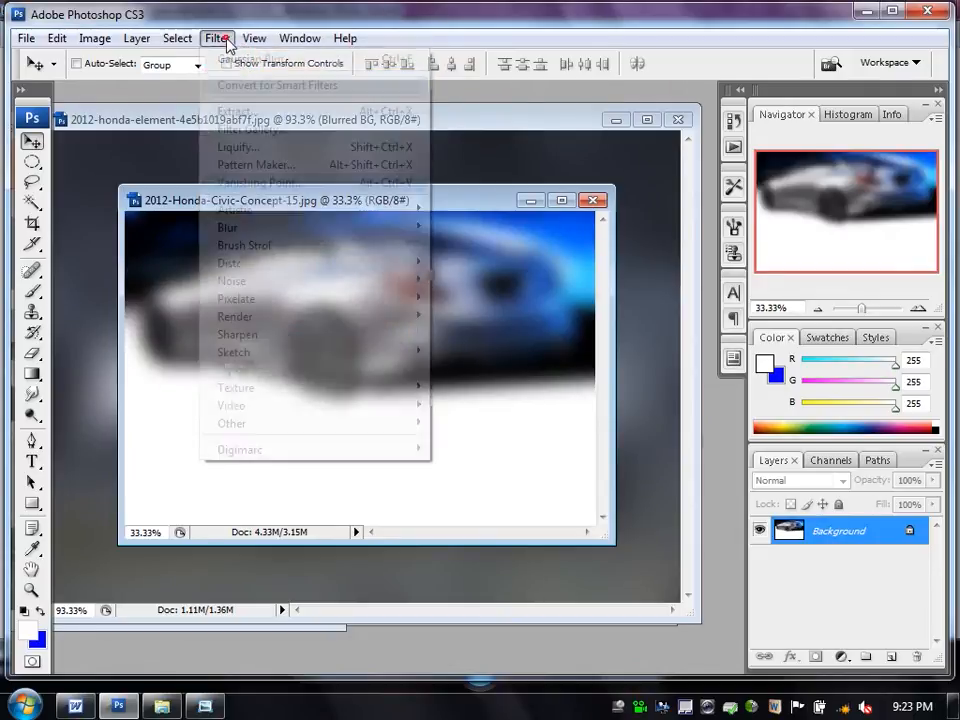
click(240, 60)
drag(410, 200, 499, 260)
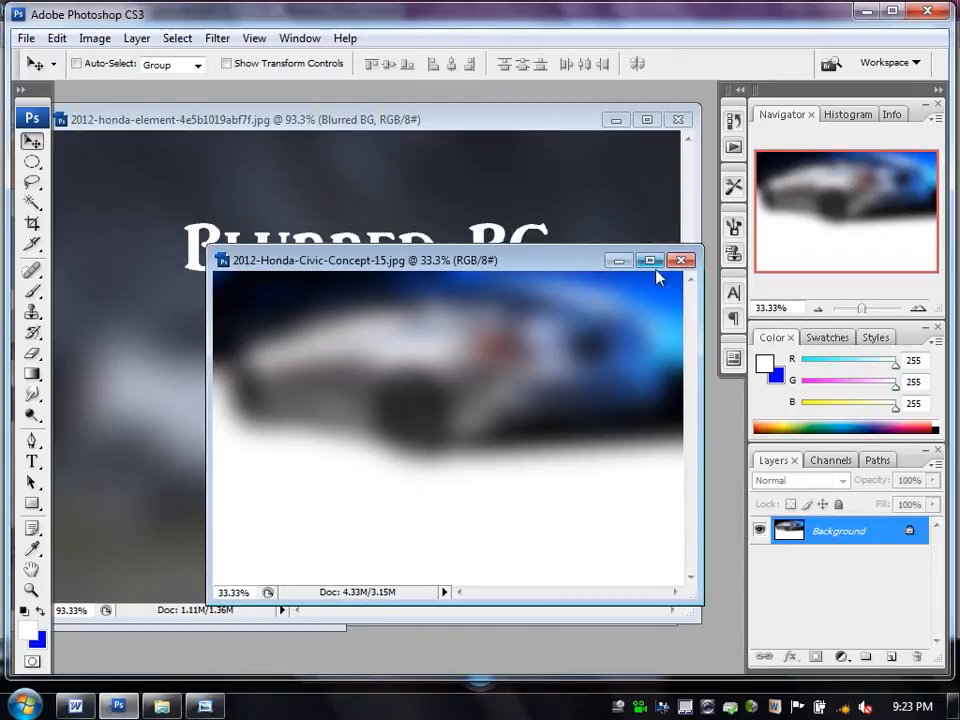
click(680, 260)
click(484, 287)
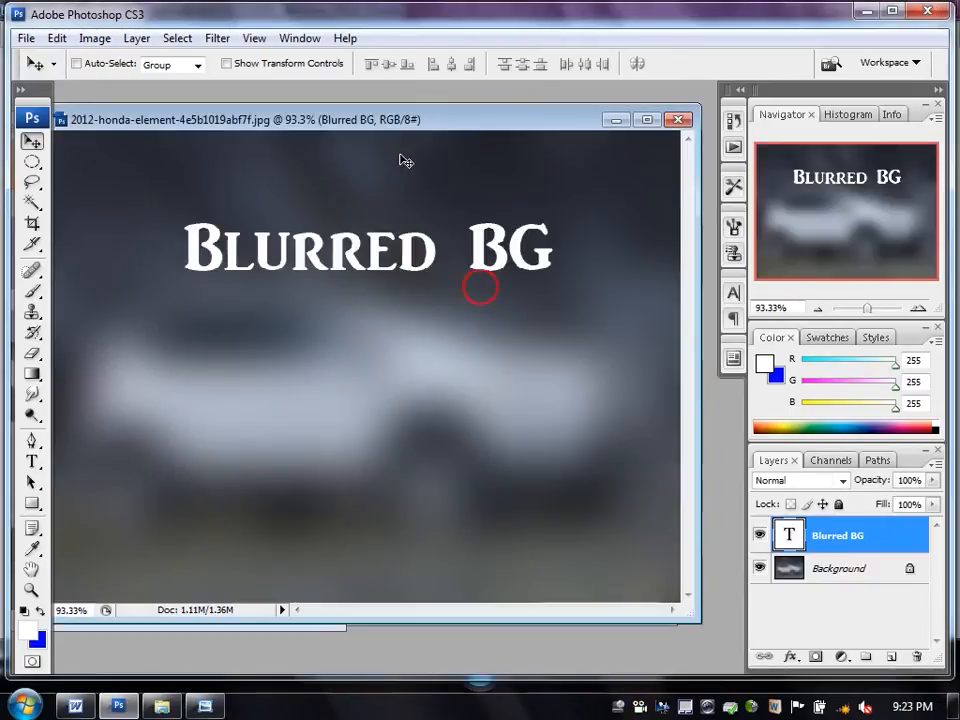
Select the Blurred BG text layer and shift the text slightly up and to the left.
right_click(430, 254)
click(450, 268)
drag(450, 268, 445, 261)
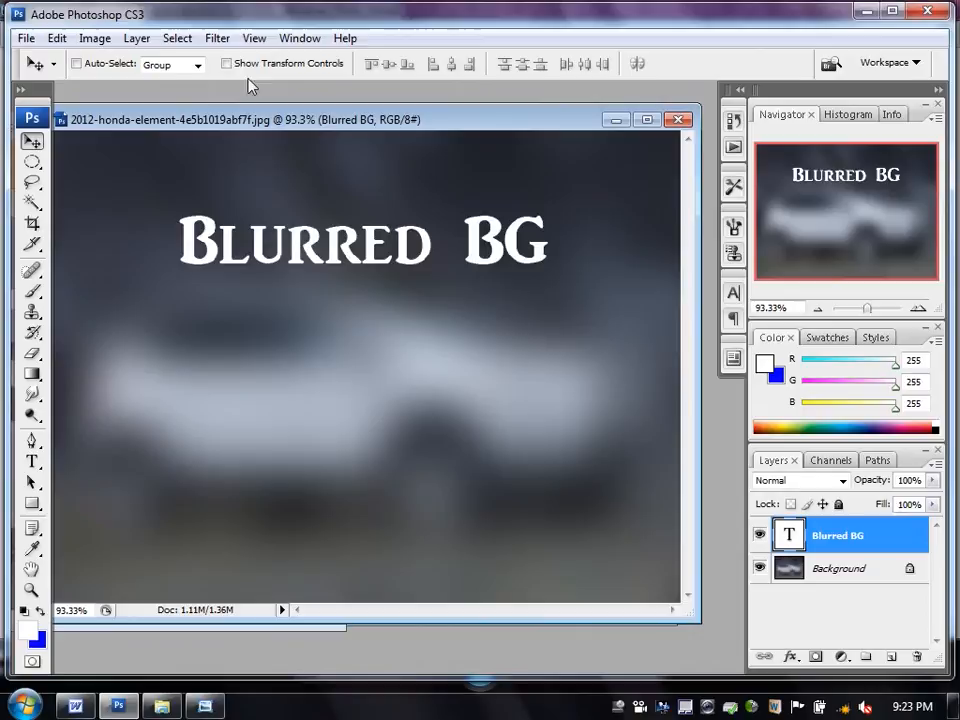
Apply the Mosaic Tiles texture filter with a larger tile size, grout width 3 and lighten grout 9 to the Background layer.
click(217, 38)
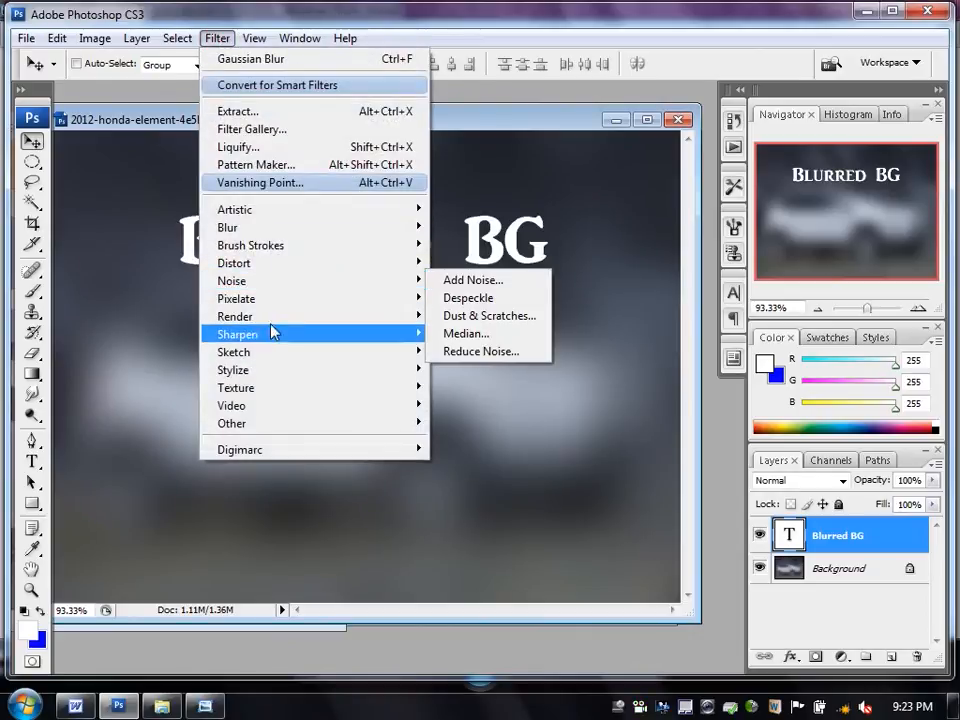
click(287, 463)
right_click(118, 266)
click(145, 277)
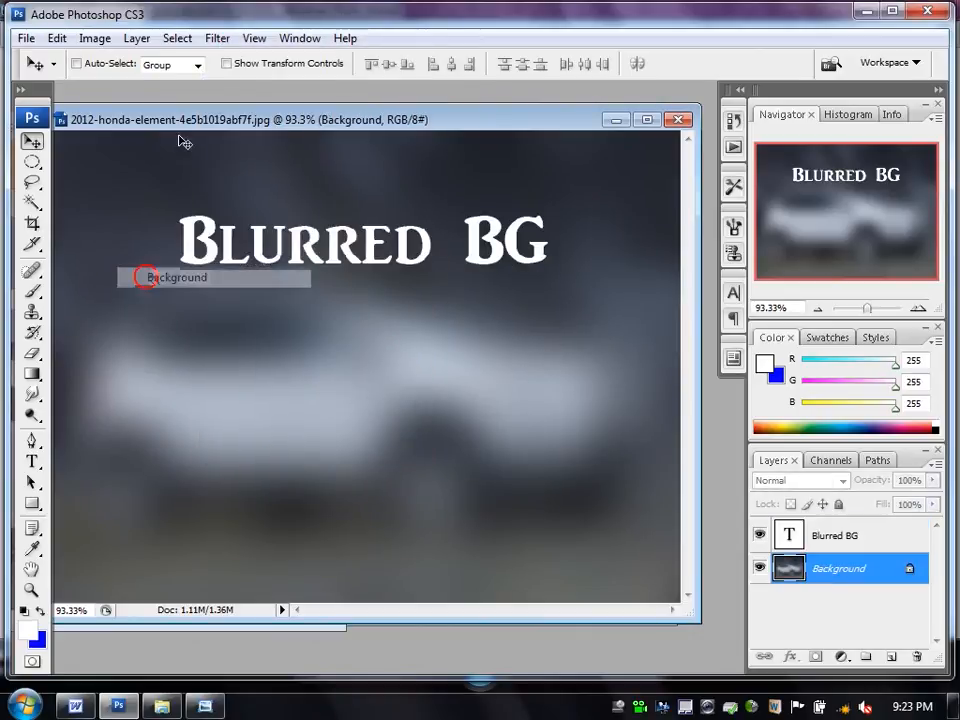
click(217, 38)
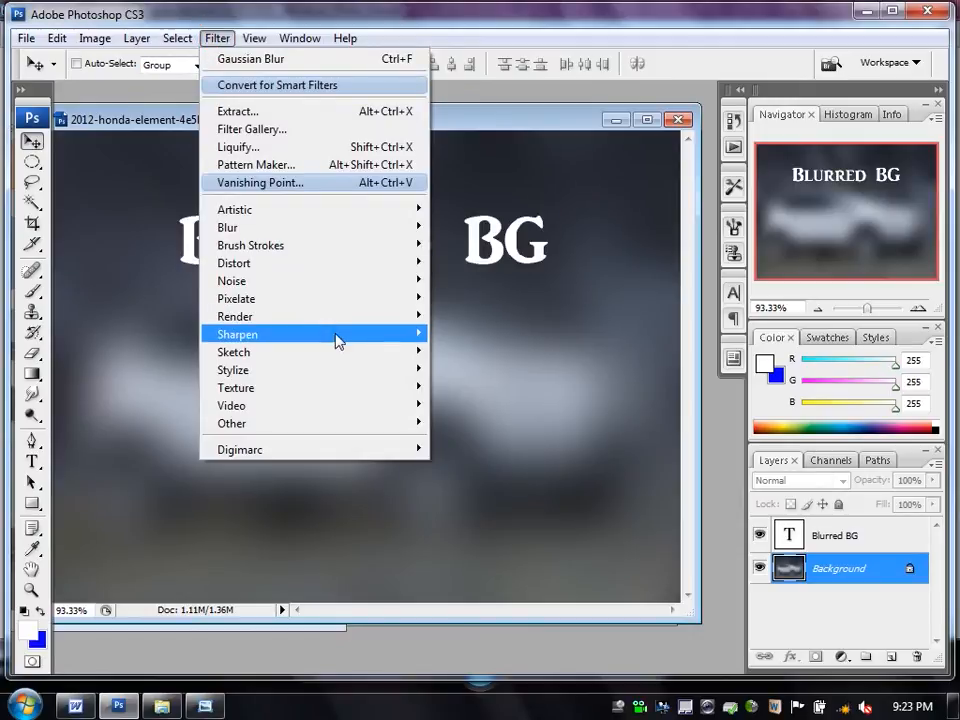
mouse_move(345, 326)
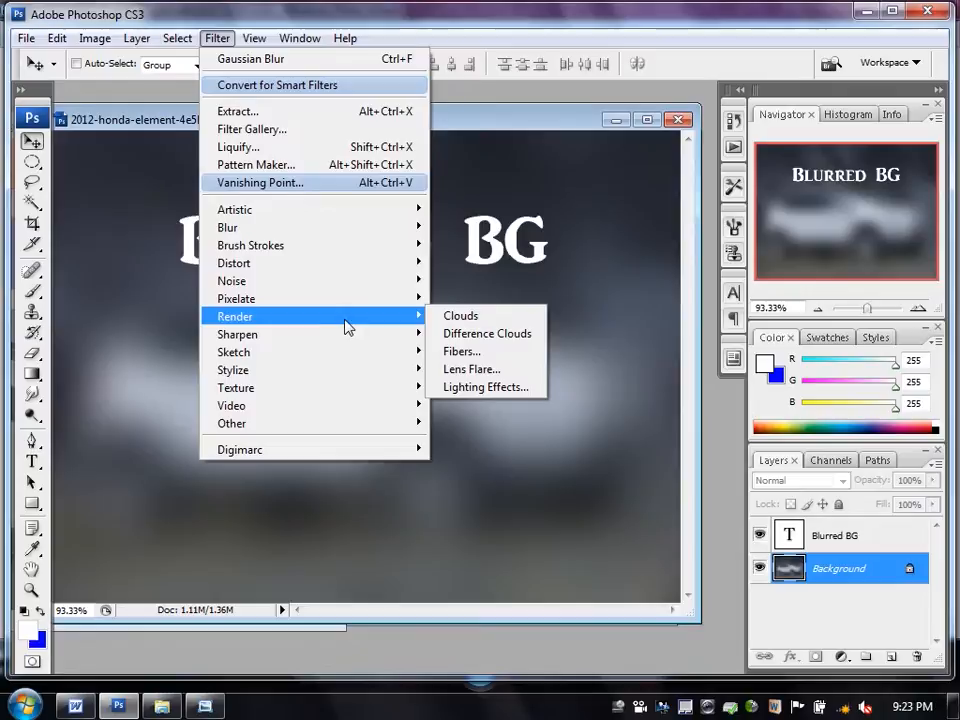
mouse_move(372, 377)
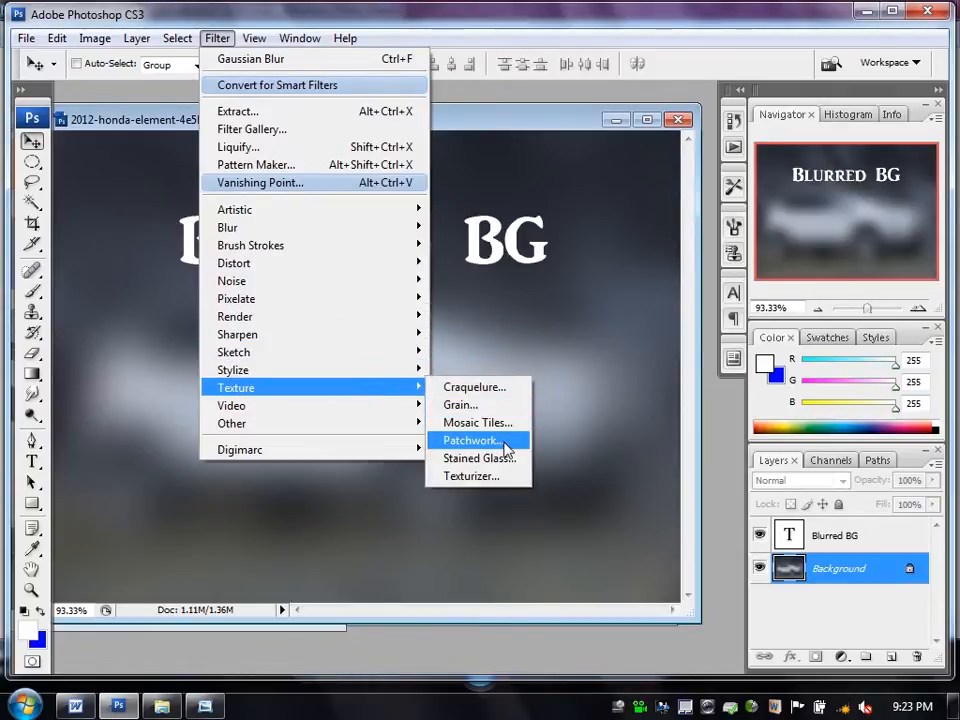
click(502, 422)
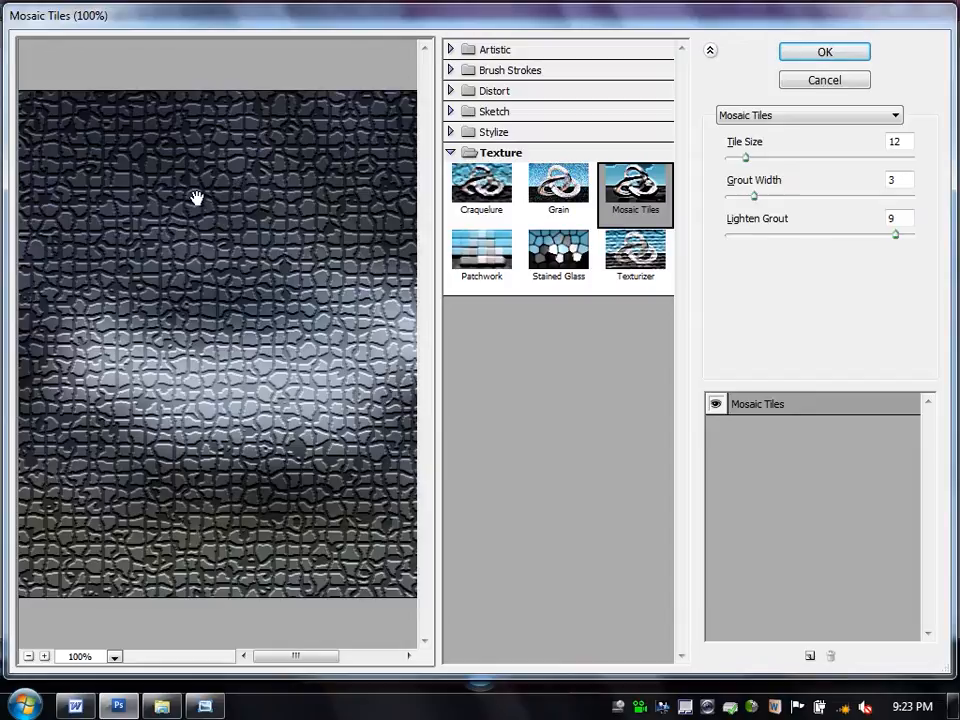
drag(745, 159, 813, 163)
click(842, 55)
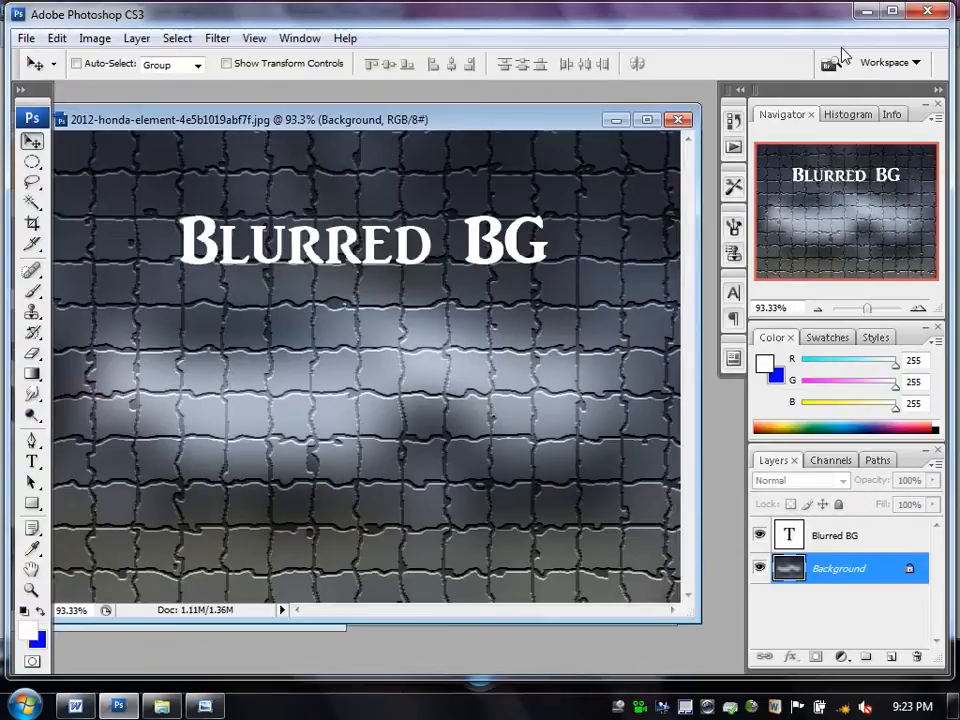
Apply the Patchwork texture filter with square size 4 and relief 8 to the Background layer.
click(217, 38)
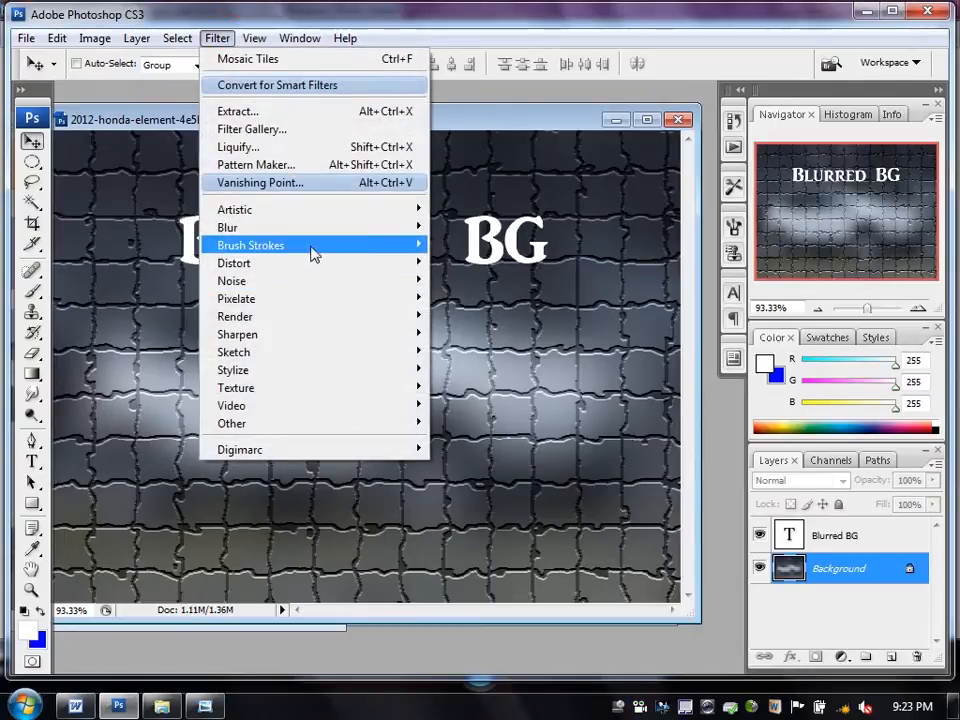
mouse_move(338, 394)
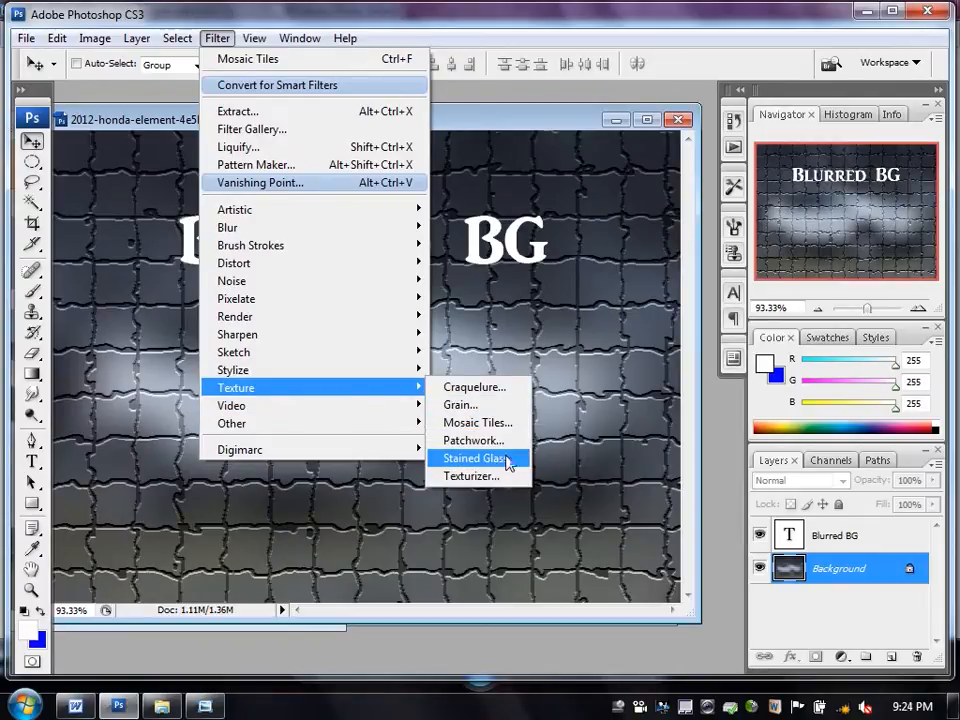
click(501, 475)
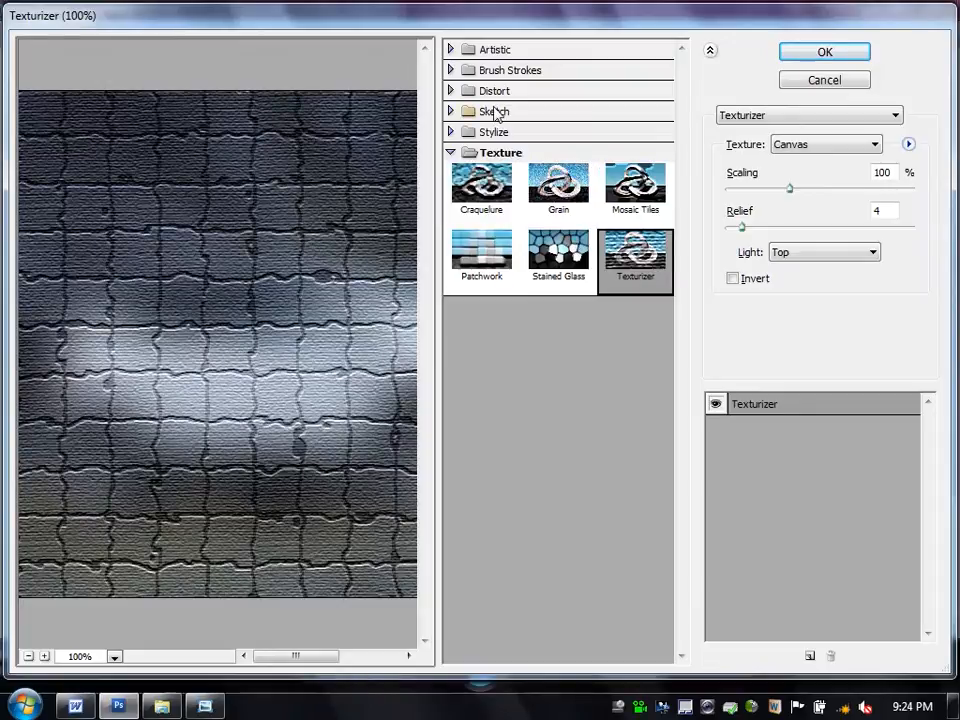
click(508, 250)
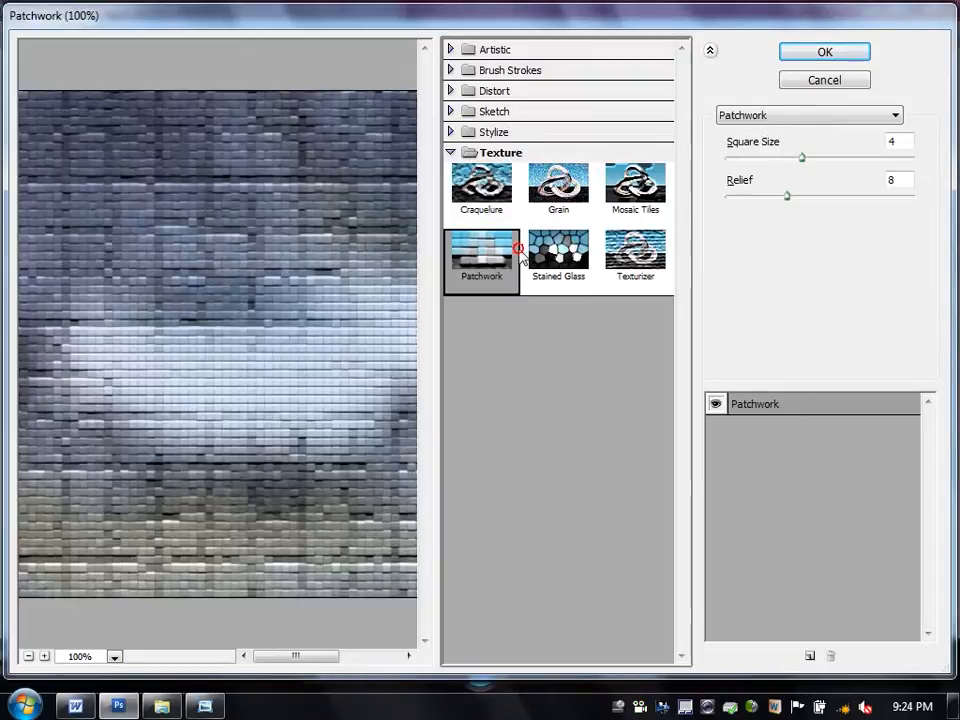
click(810, 51)
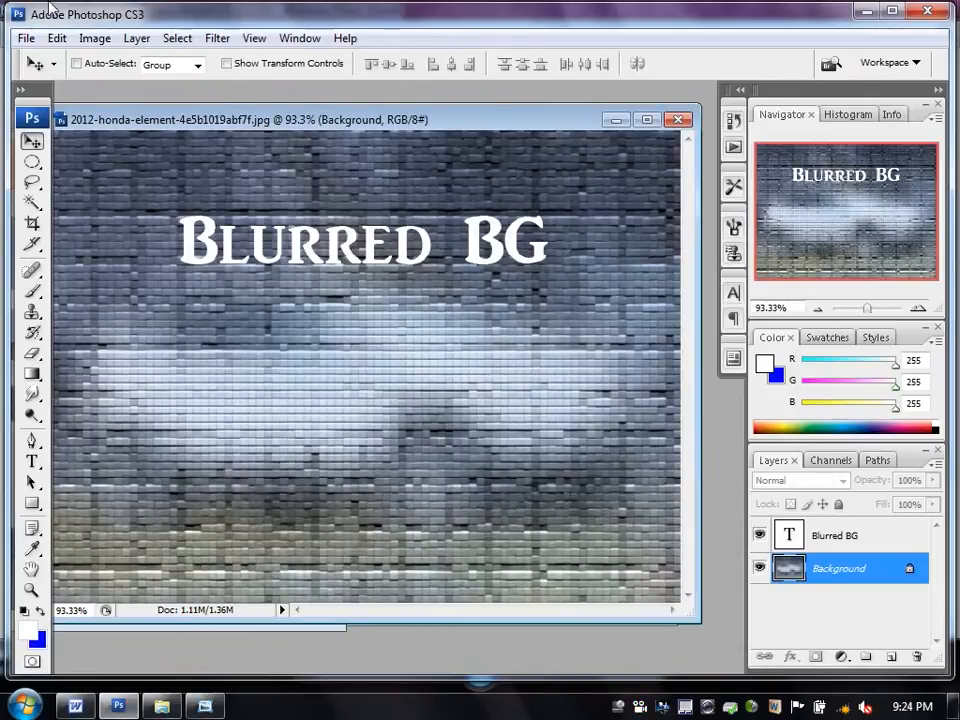
Apply a Motion Blur with an angle of 43° and a distance of 484 pixels to the Background layer.
click(217, 38)
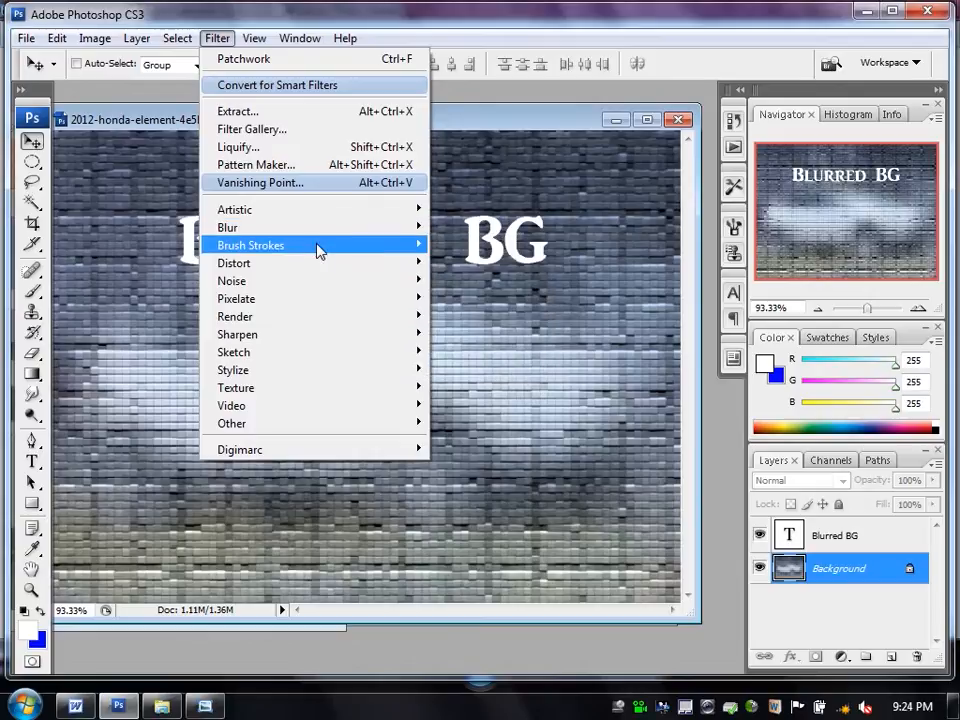
mouse_move(318, 251)
mouse_move(347, 230)
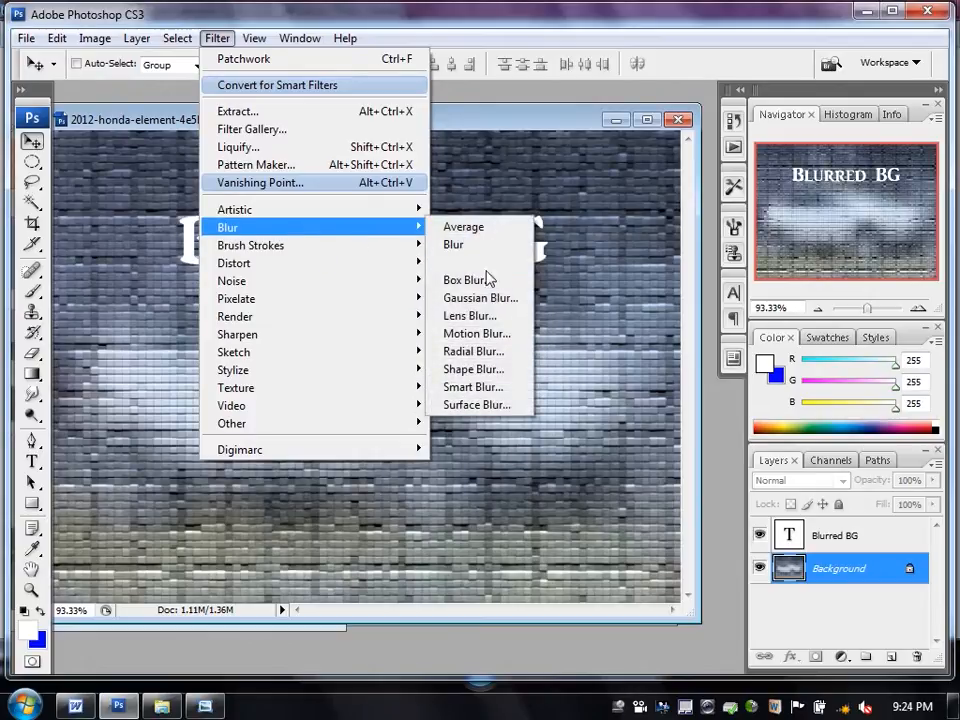
click(490, 334)
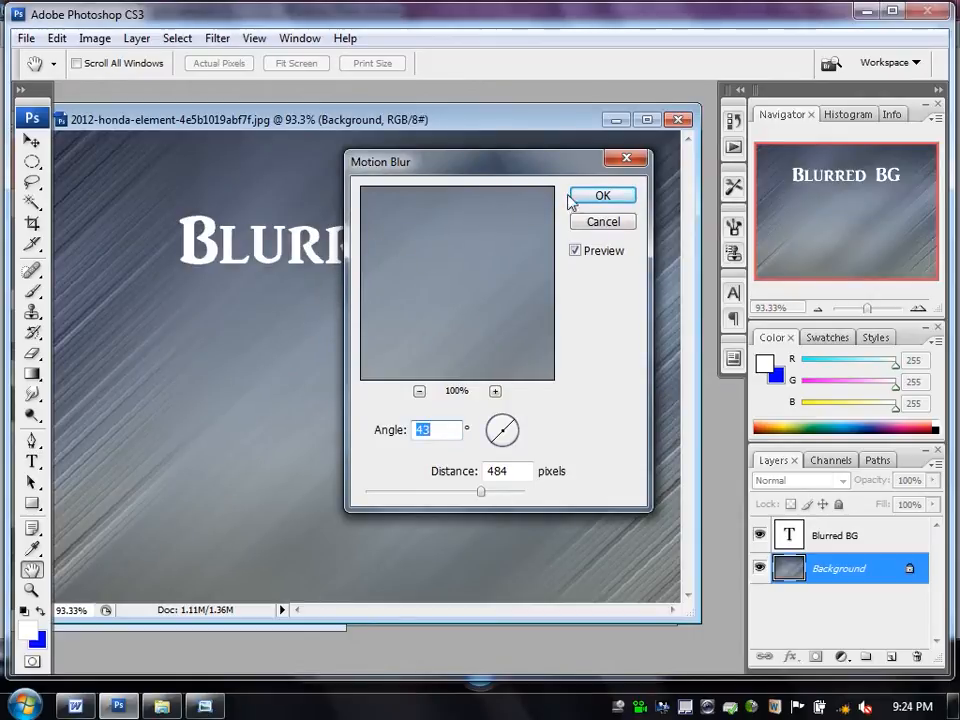
click(602, 196)
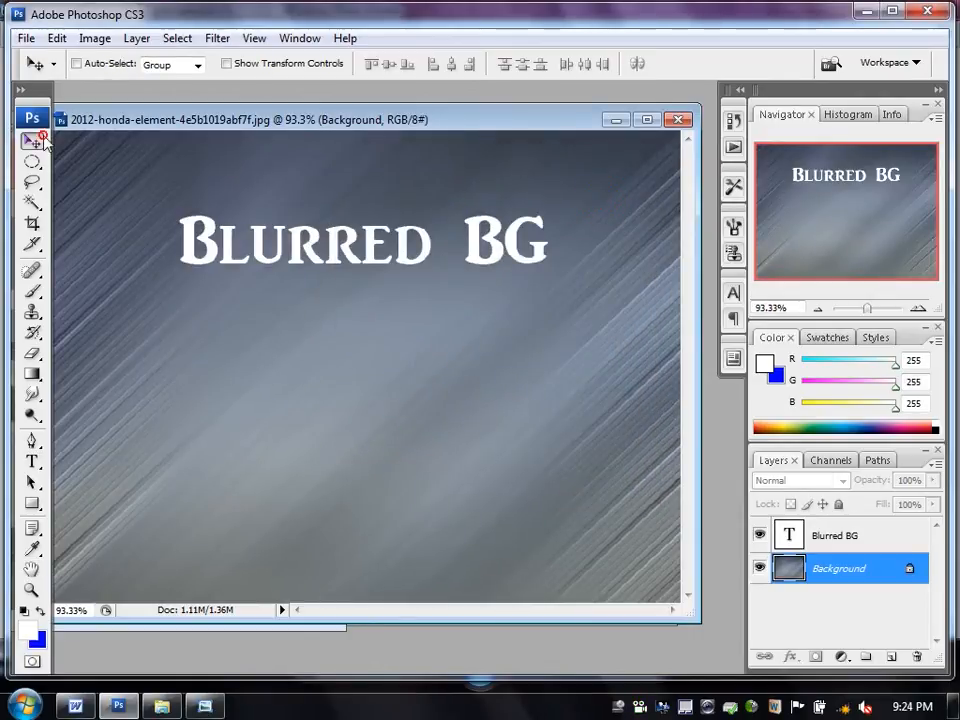
Select the Blurred BG text layer and move the text slightly down and to the right over the streaked background.
click(359, 259)
click(487, 279)
right_click(401, 245)
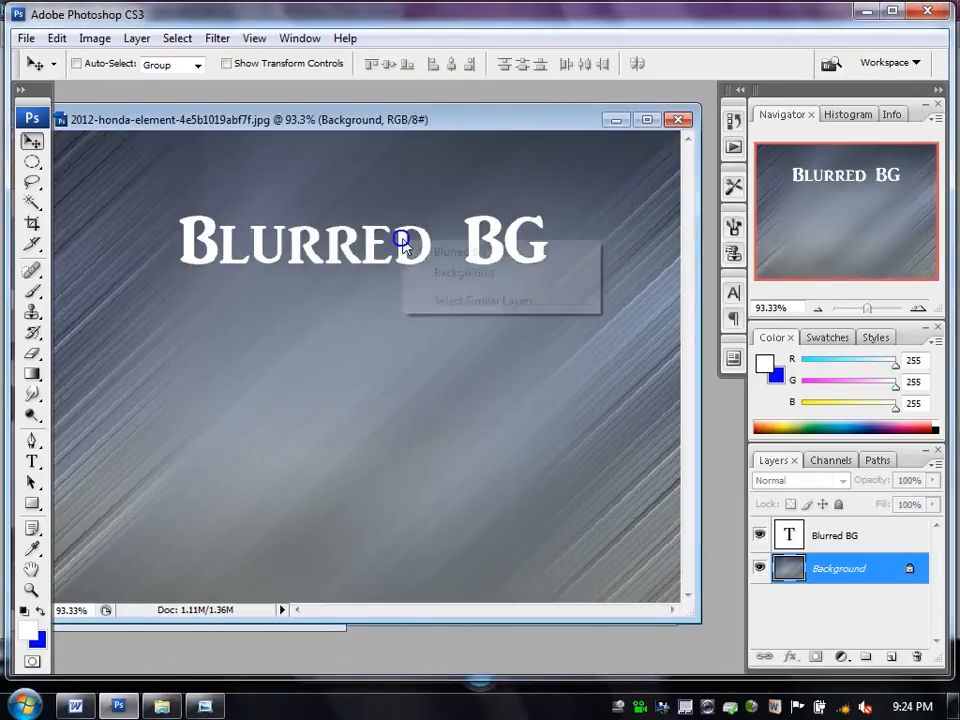
click(418, 251)
drag(406, 264, 417, 289)
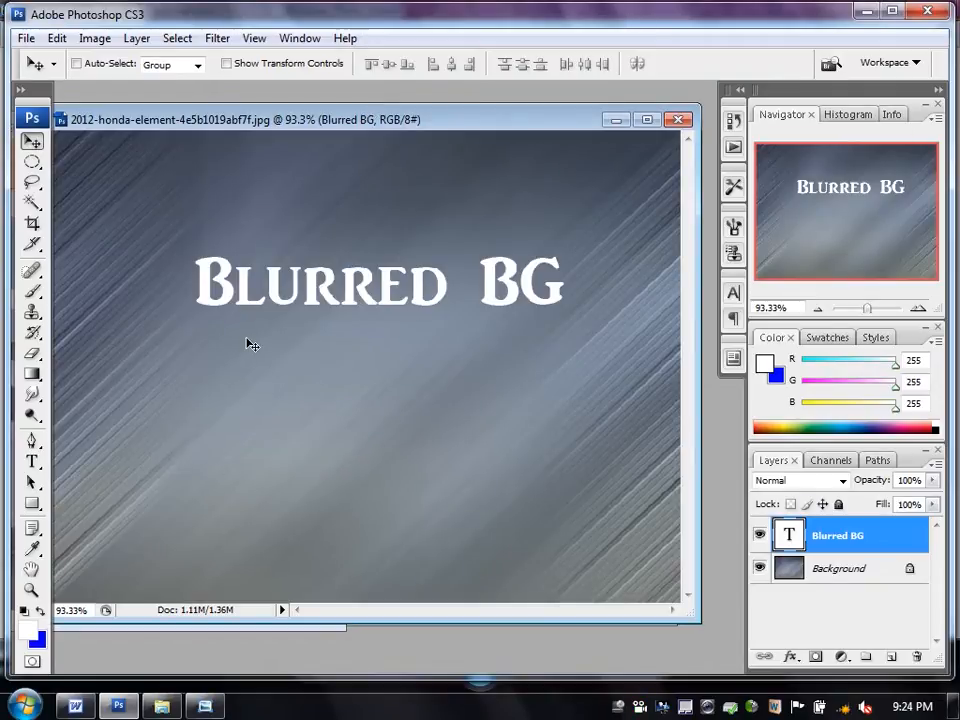
Maximize and restore the 2012-honda-element document window, and check the topic outline in Word before returning to Photoshop.
drag(395, 125, 402, 131)
double_click(399, 124)
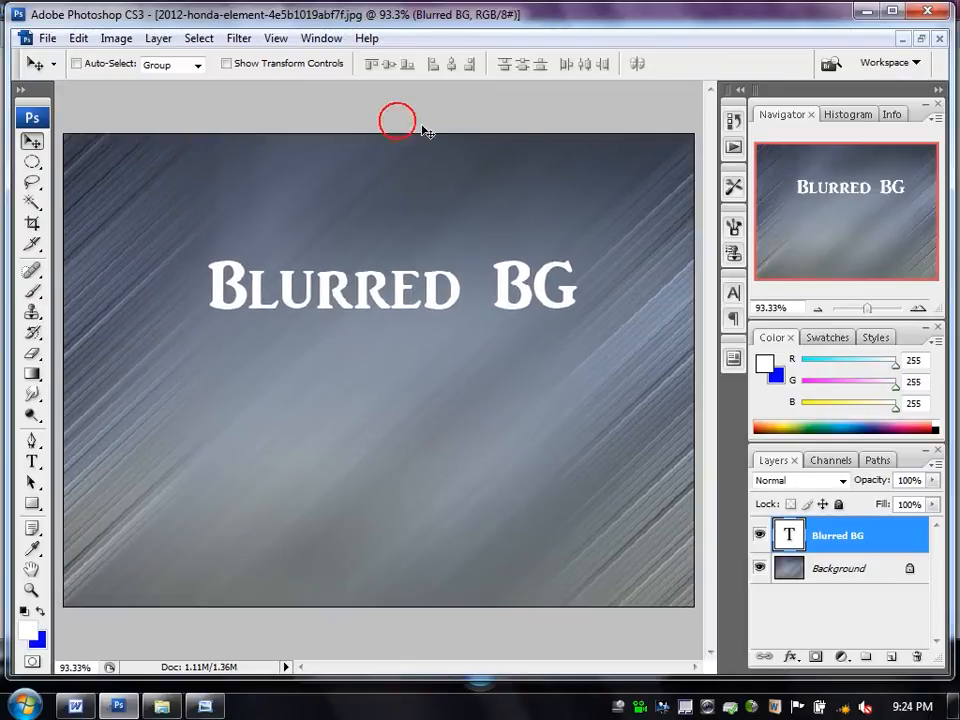
click(920, 38)
mouse_move(516, 116)
mouse_down()
mouse_move(546, 133)
mouse_move(529, 125)
mouse_up()
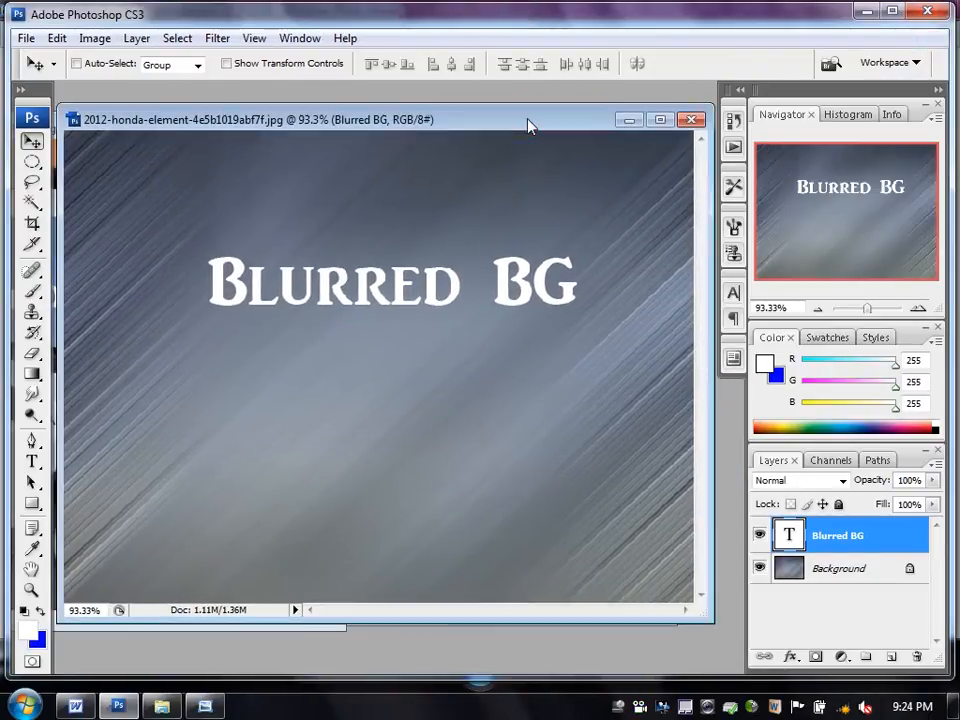
click(86, 708)
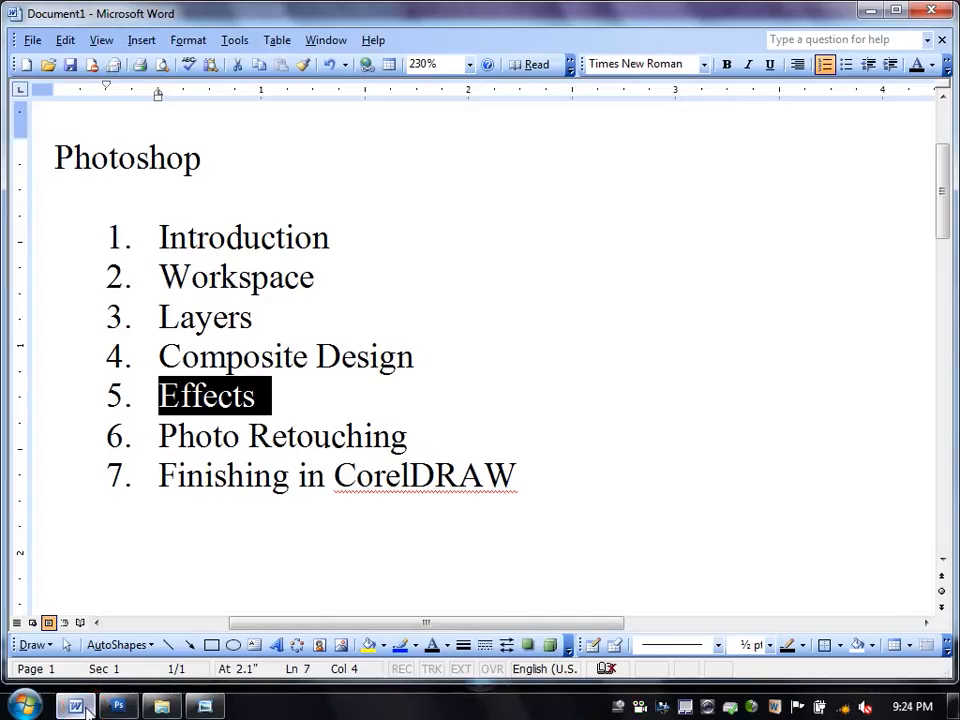
click(87, 709)
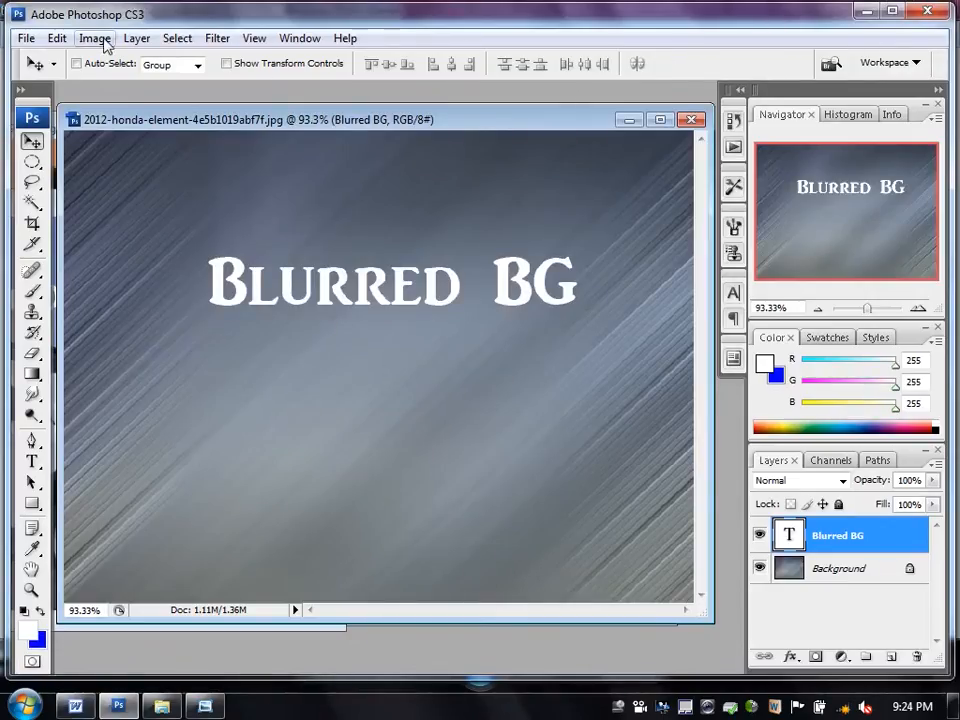
Rasterize the Blurred BG text layer and apply the Twirl distortion to it with an angle of 487°.
click(216, 38)
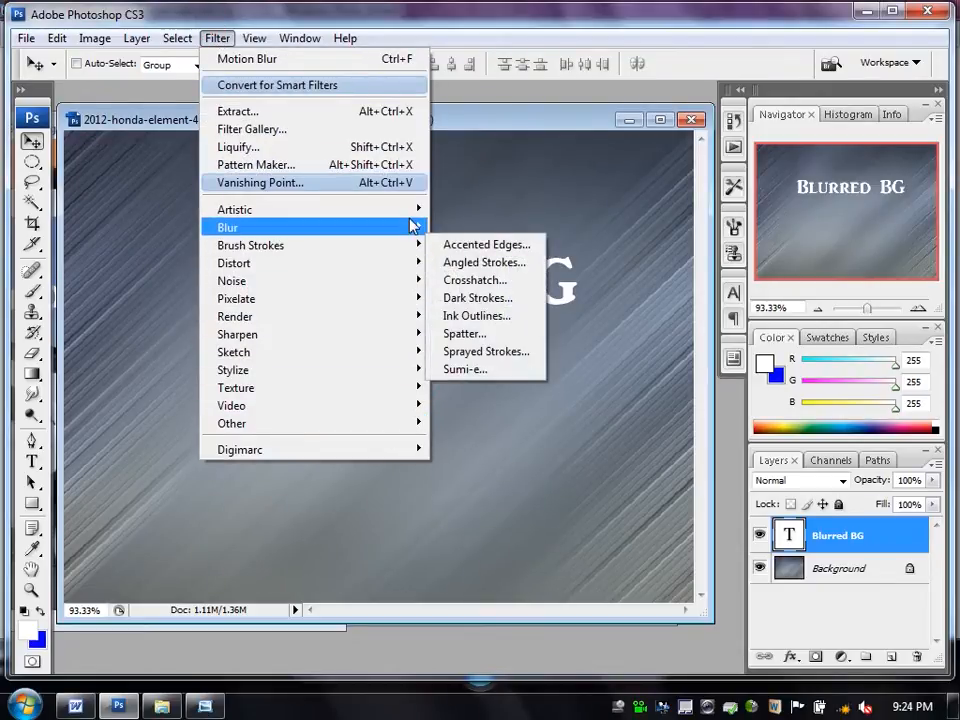
mouse_move(411, 215)
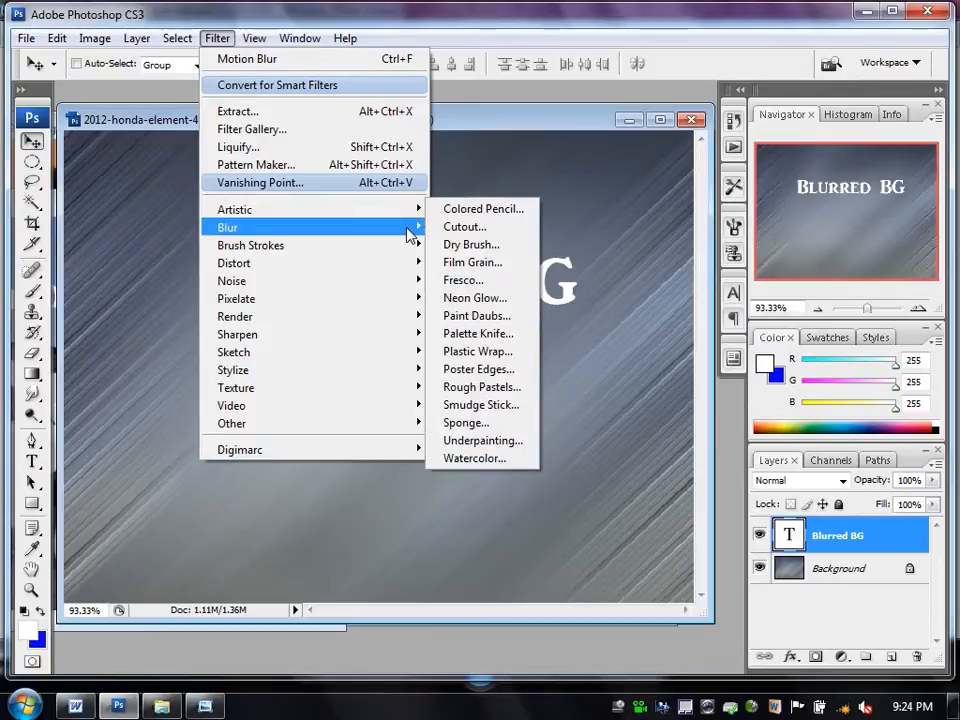
mouse_move(410, 251)
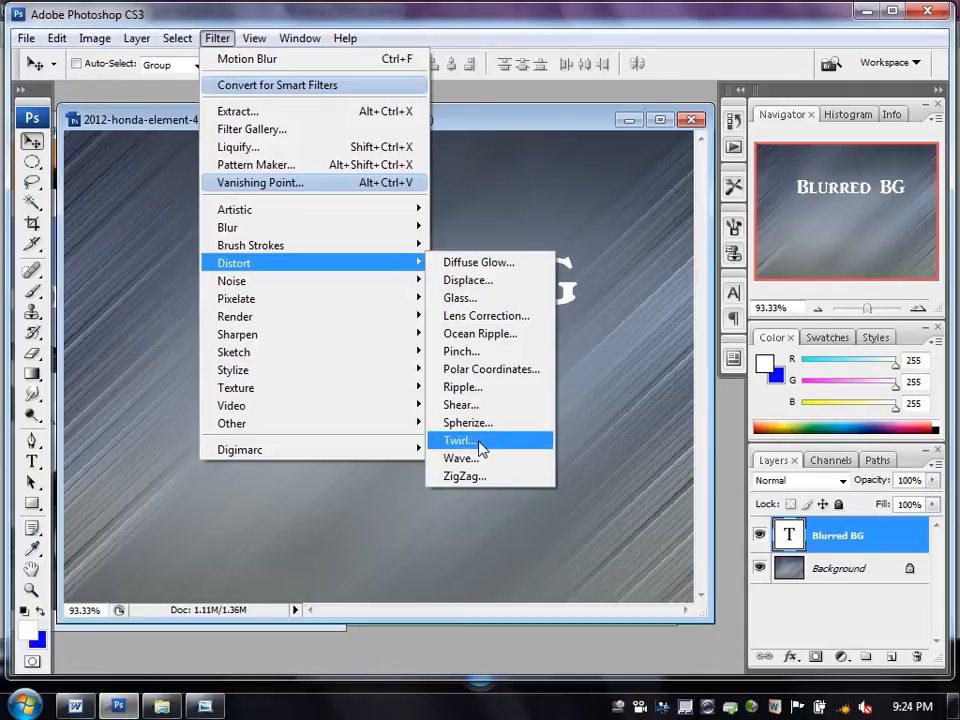
click(478, 441)
click(433, 292)
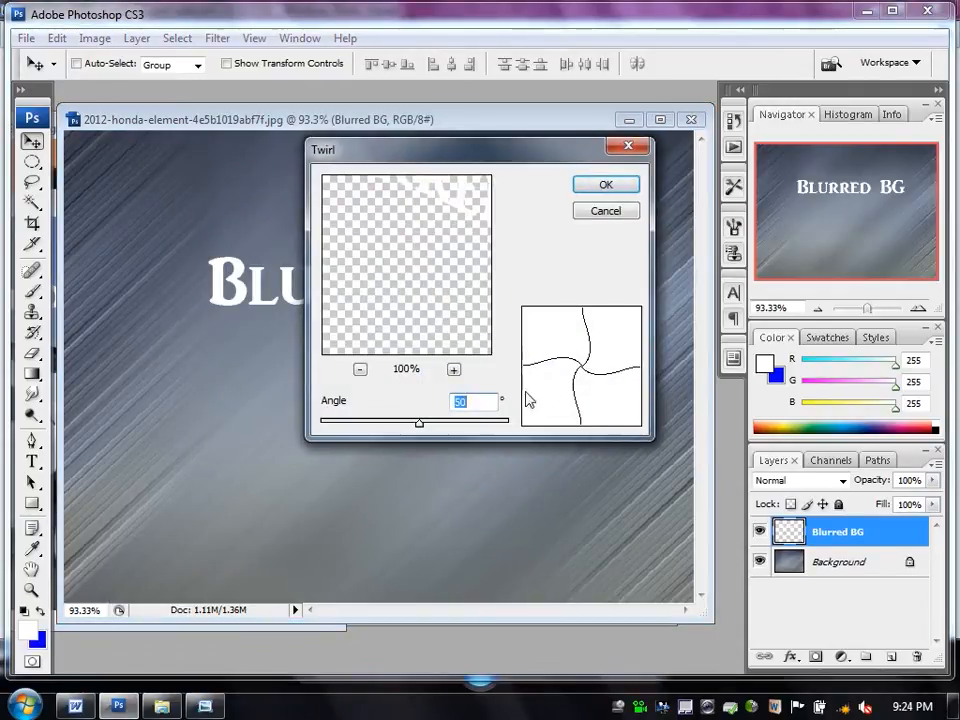
drag(426, 428, 459, 426)
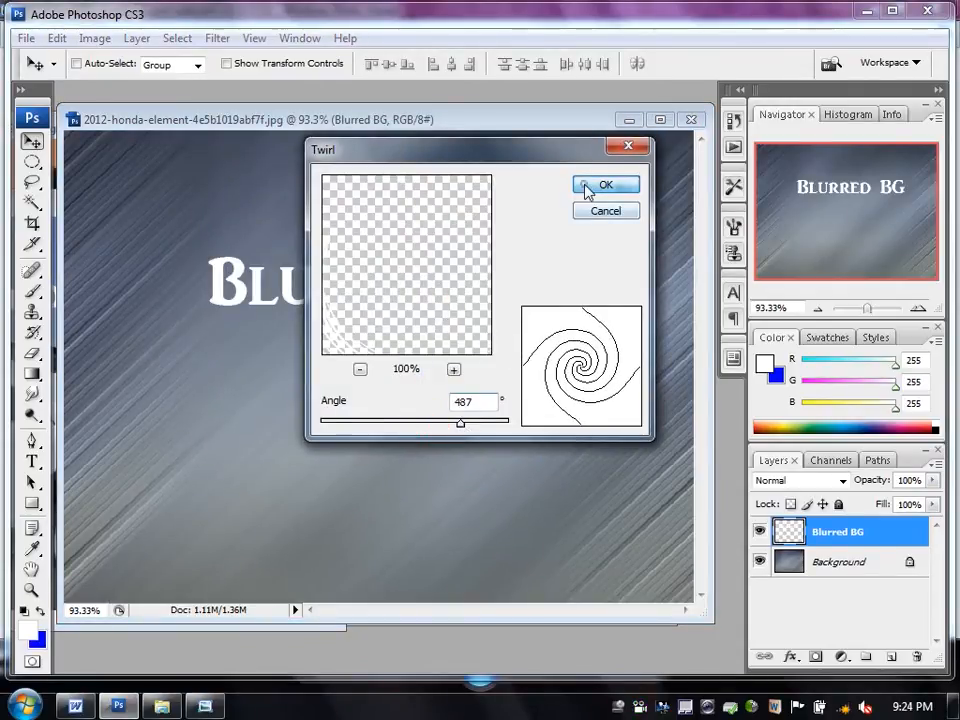
click(583, 186)
Undo the twirl and the rasterizing of the Blurred BG text layer.
click(446, 172)
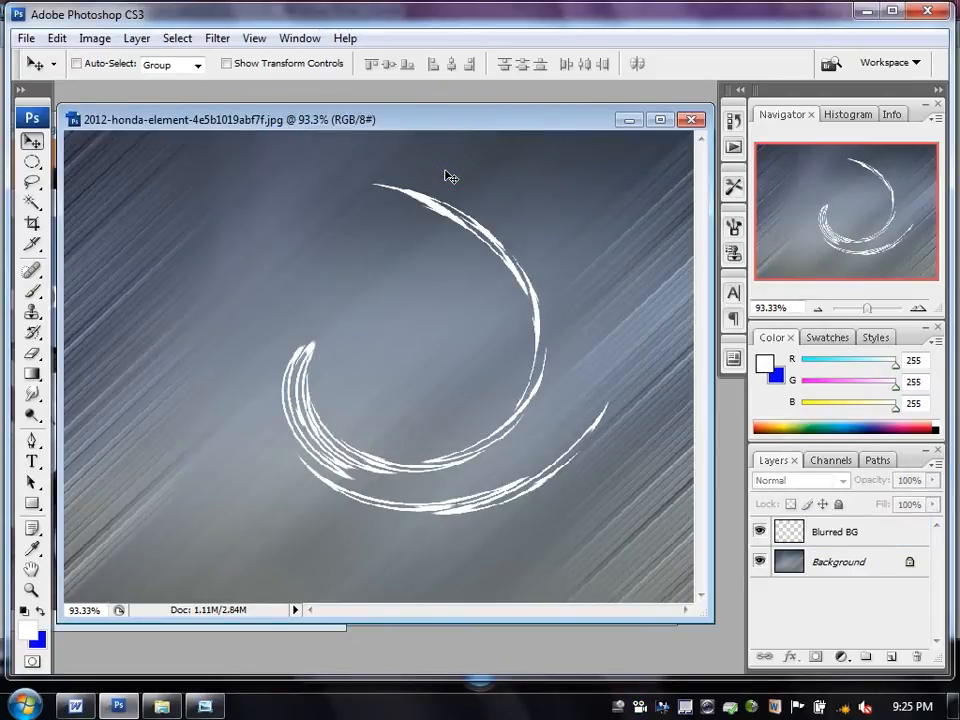
click(144, 270)
click(443, 272)
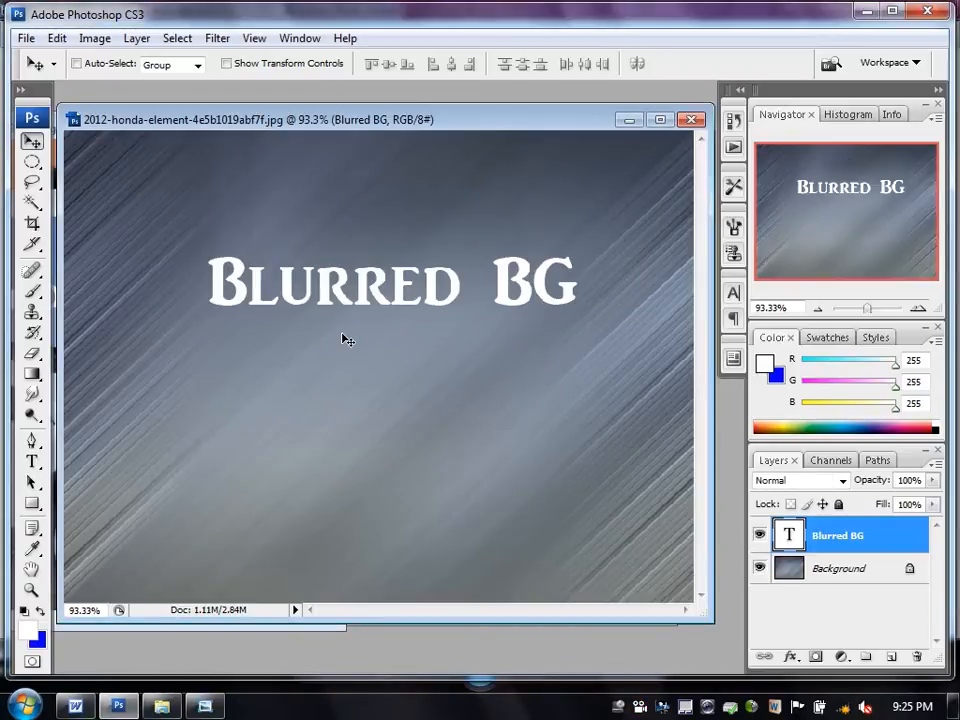
Apply the Twirl distortion with an angle of 748° to the Background layer behind the Blurred BG text.
right_click(238, 345)
click(302, 362)
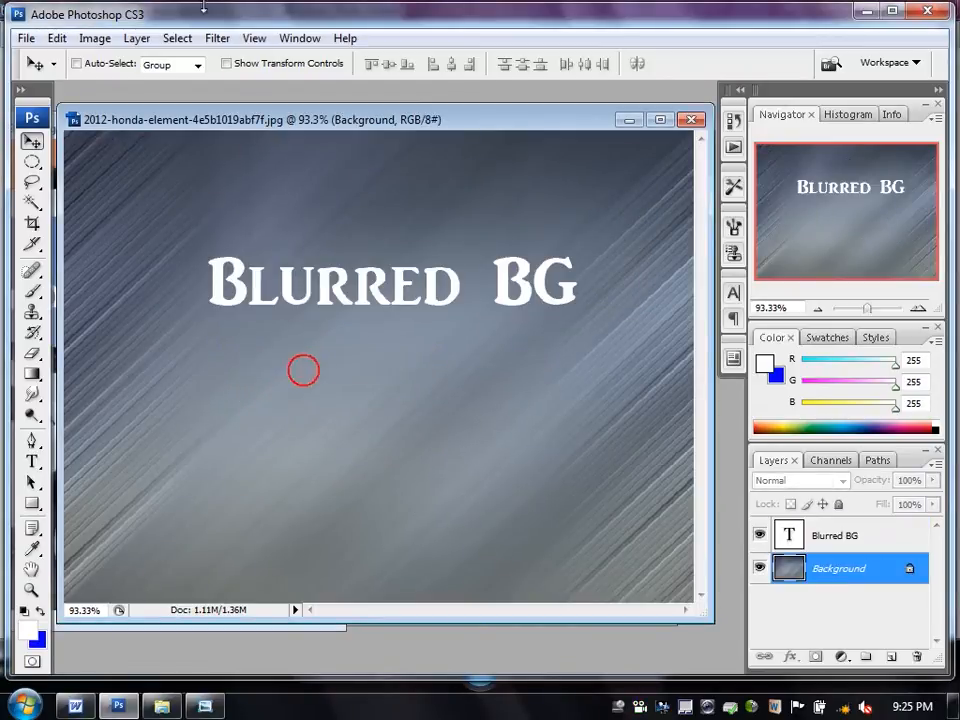
click(218, 39)
mouse_move(257, 236)
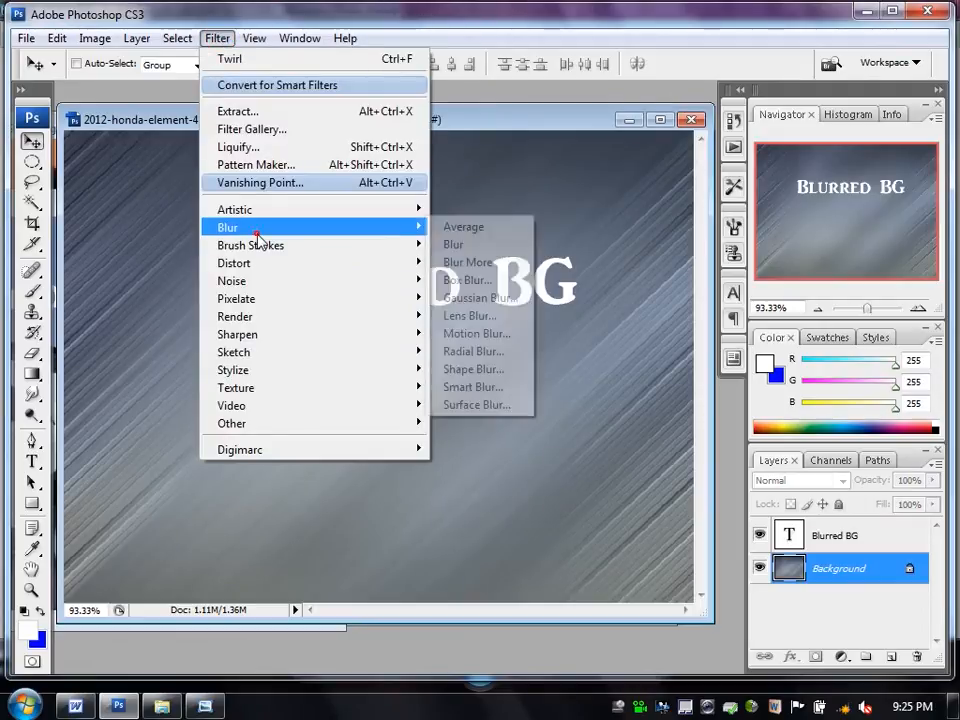
mouse_move(272, 262)
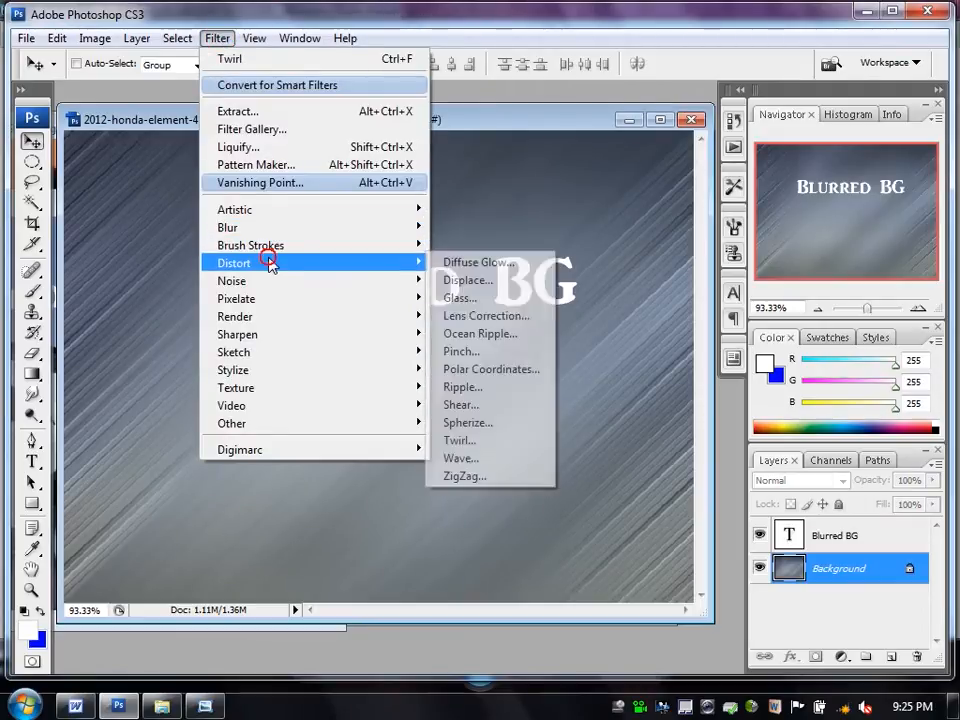
click(500, 441)
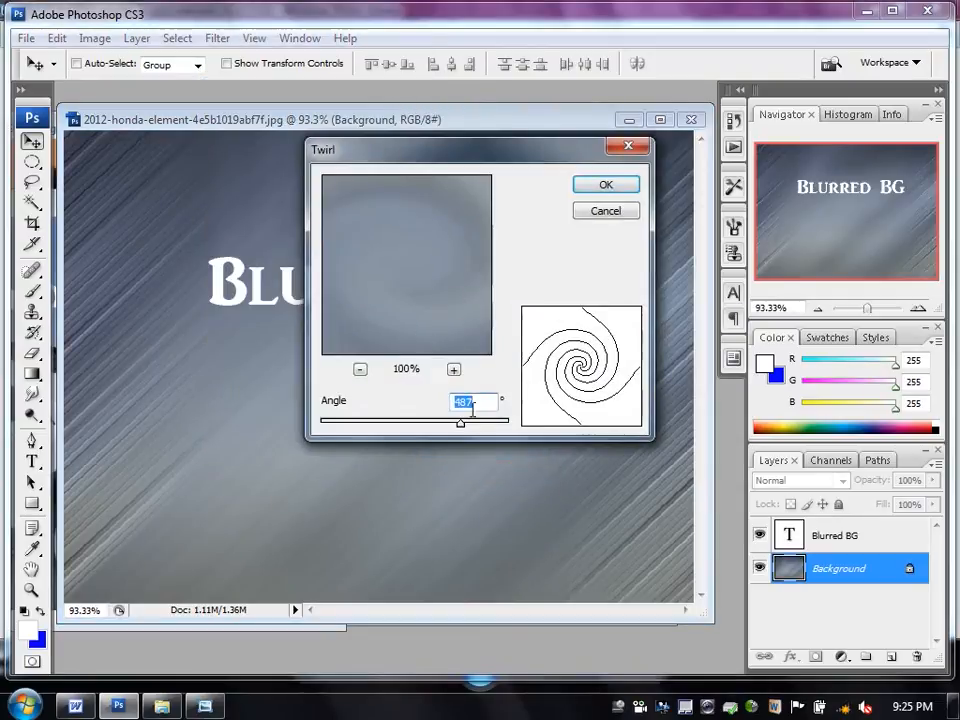
drag(458, 424, 485, 424)
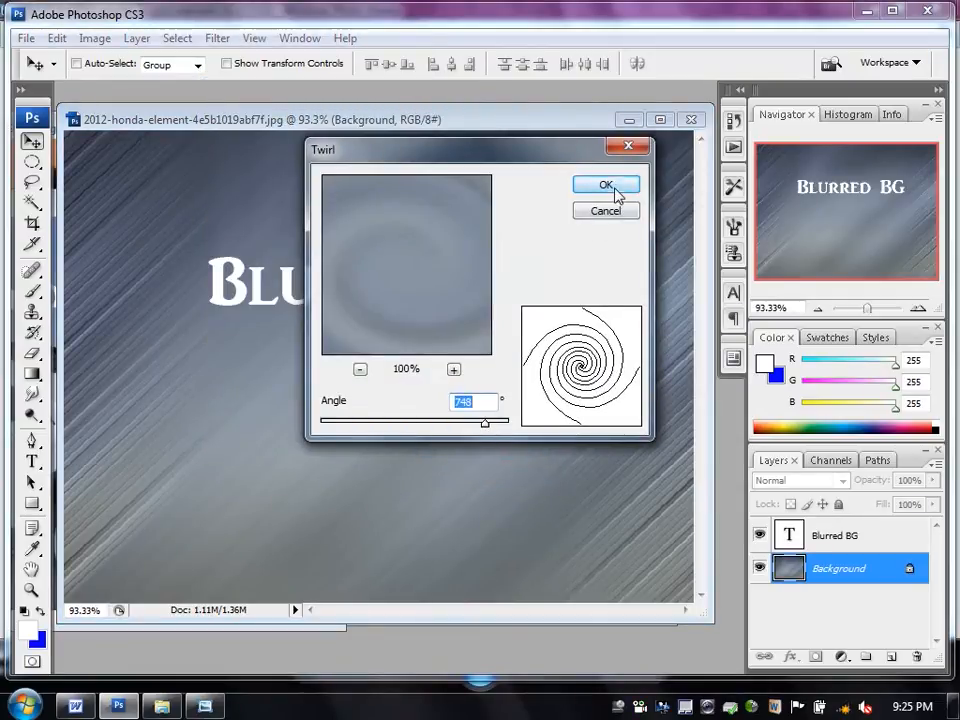
click(608, 186)
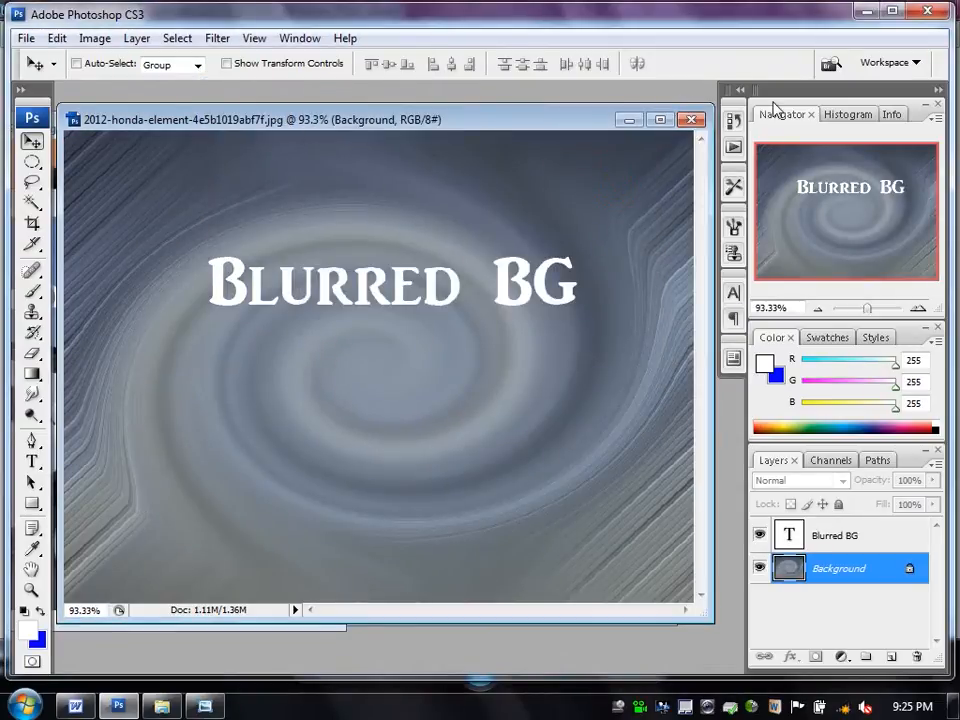
Repeat the Twirl filter ten times on the Background layer to build up concentric rings.
key(ctrl+f)
key(ctrl+f)
key(ctrl+f)
key(ctrl+f)
key(ctrl+f)
key(ctrl+f)
key(ctrl+f)
key(ctrl+f)
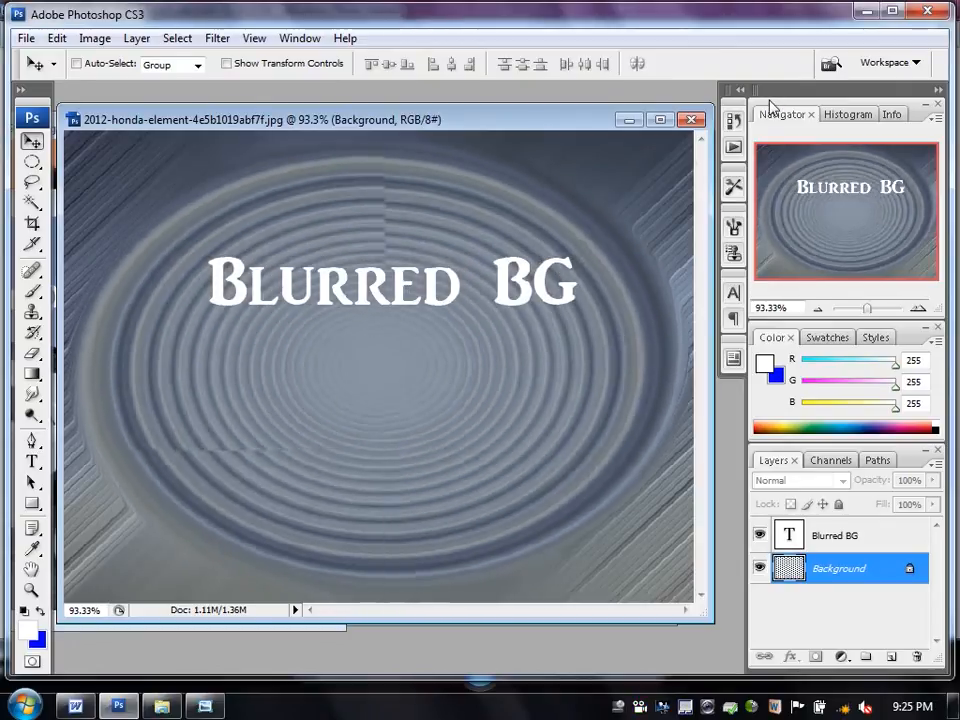
key(ctrl+f)
key(ctrl+f)
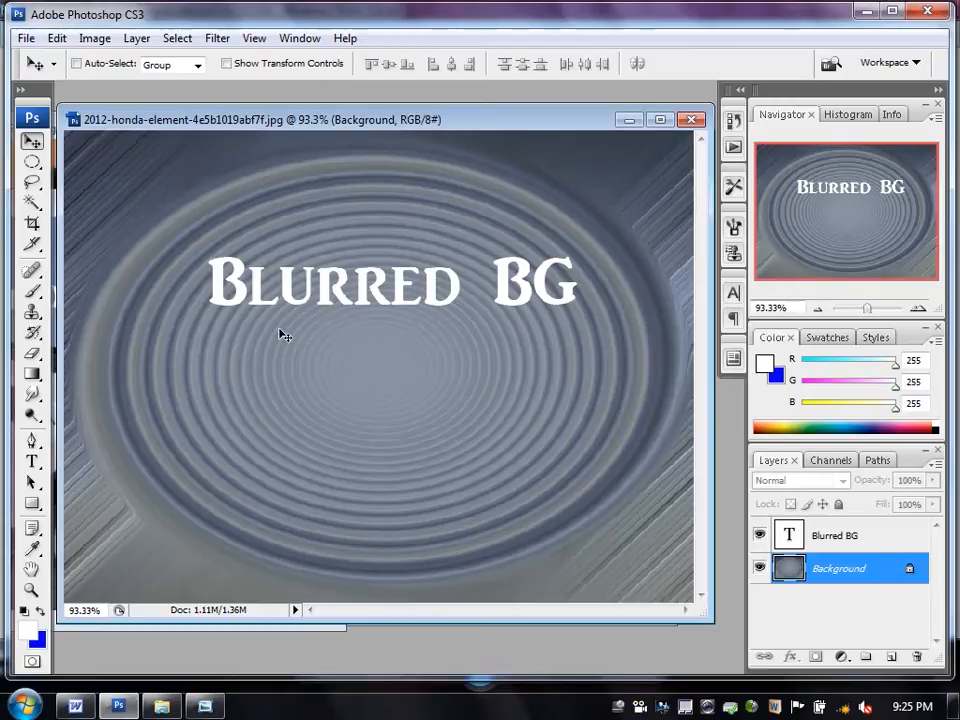
click(217, 38)
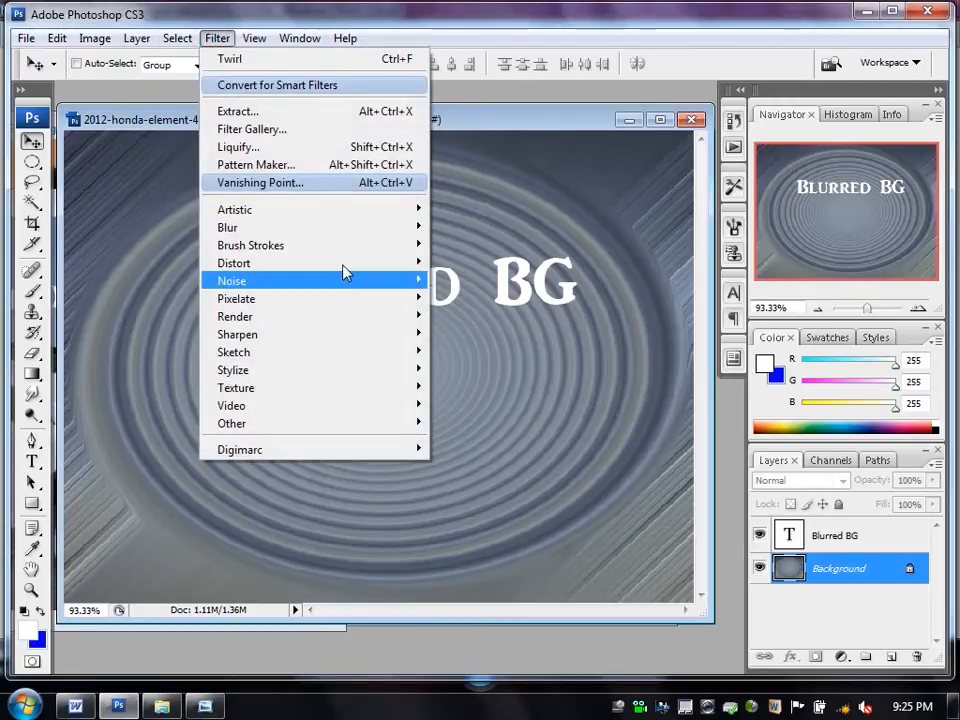
mouse_move(340, 33)
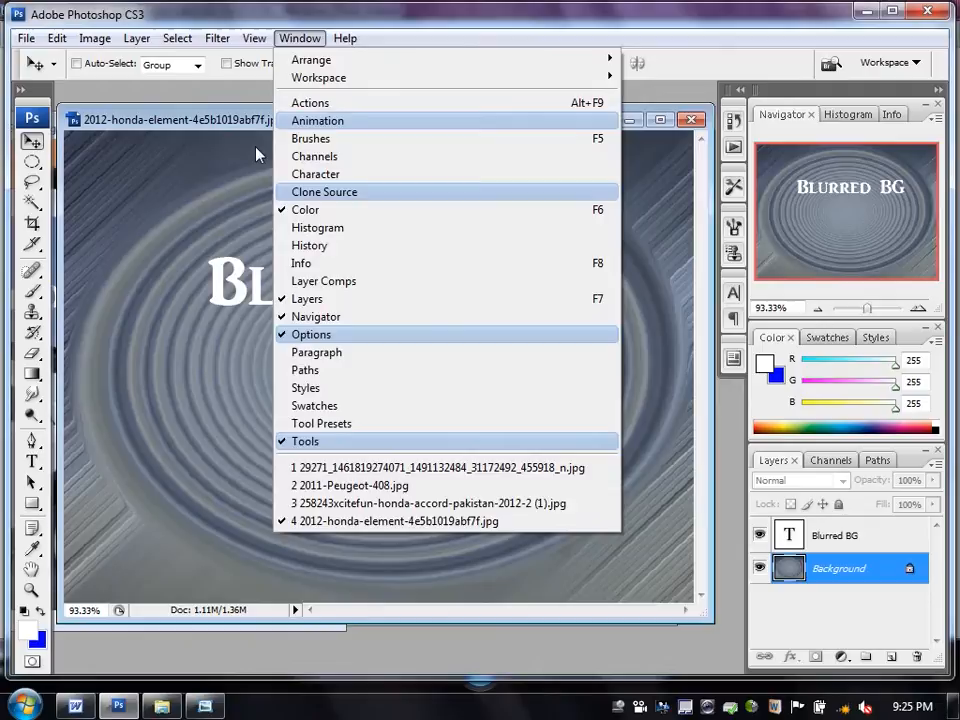
click(256, 147)
Minimize the Honda Element, Honda Accord and Peugeot documents, and maximize the portrait photo of the woman in the white shirt.
drag(257, 118, 228, 119)
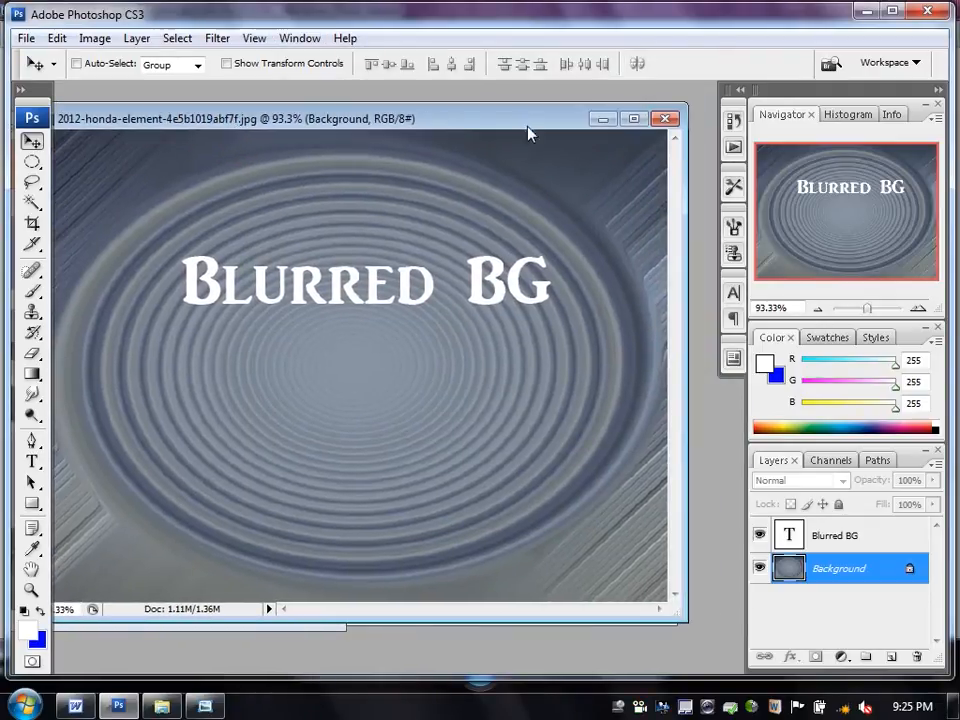
click(599, 119)
click(447, 218)
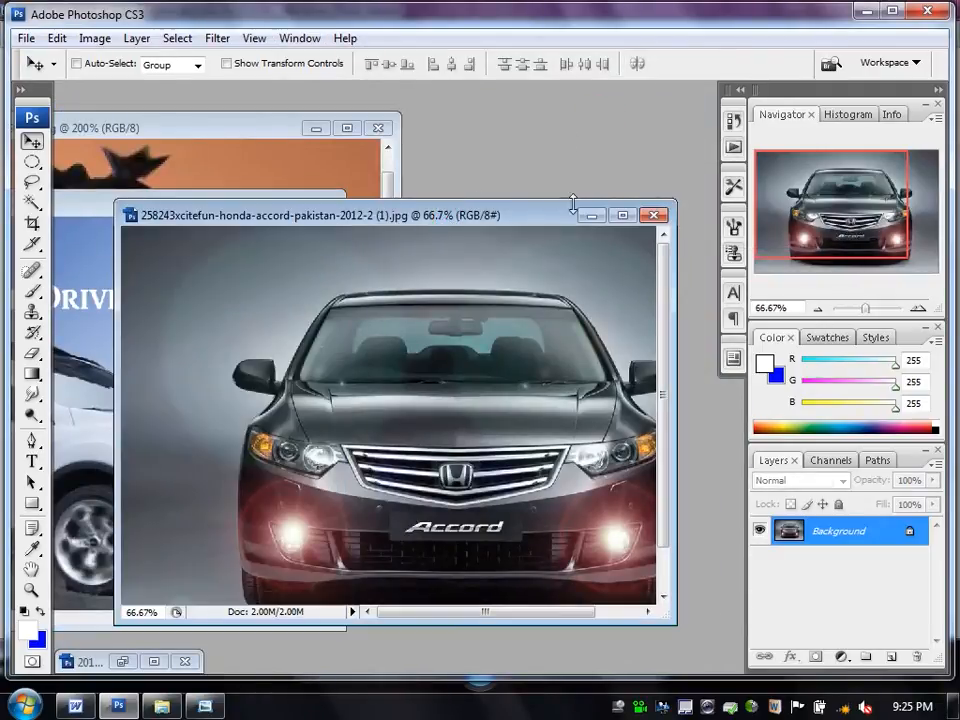
click(596, 217)
click(252, 206)
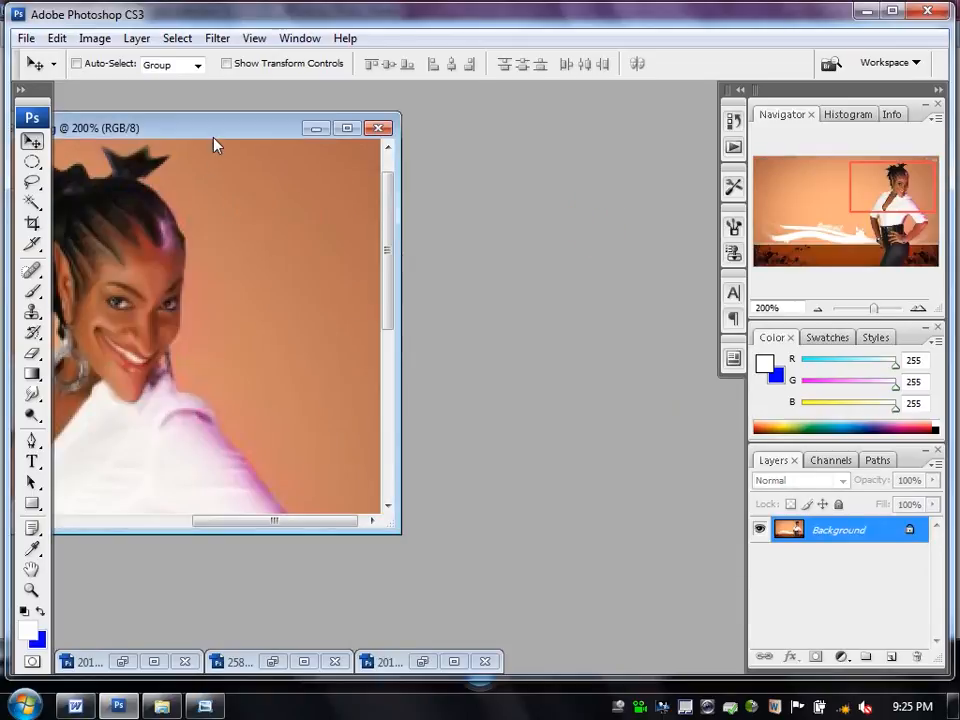
drag(262, 137, 503, 148)
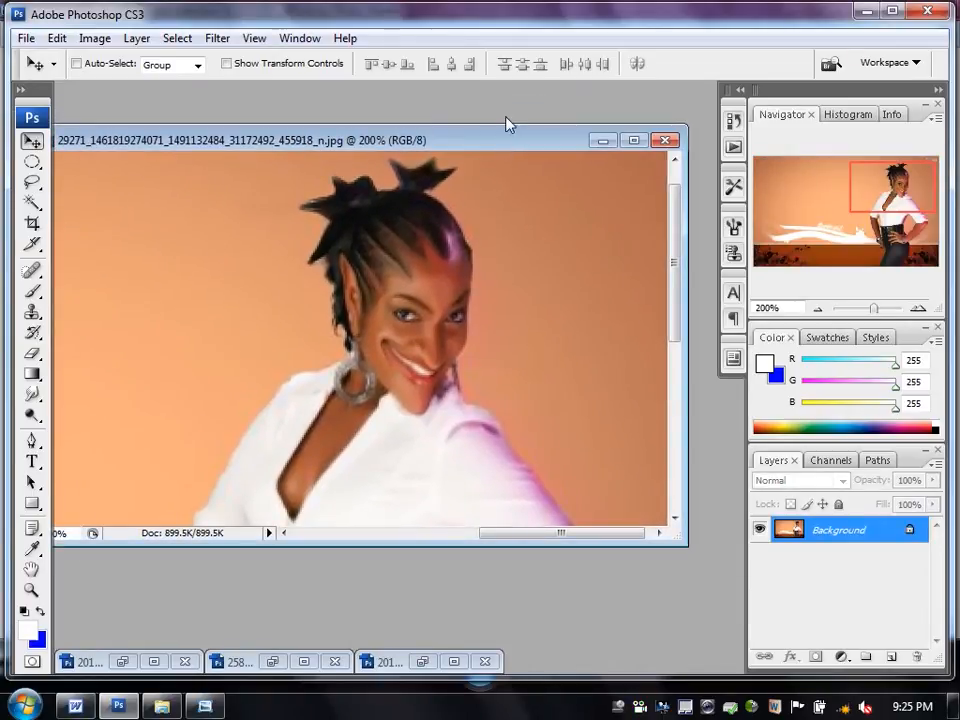
click(634, 140)
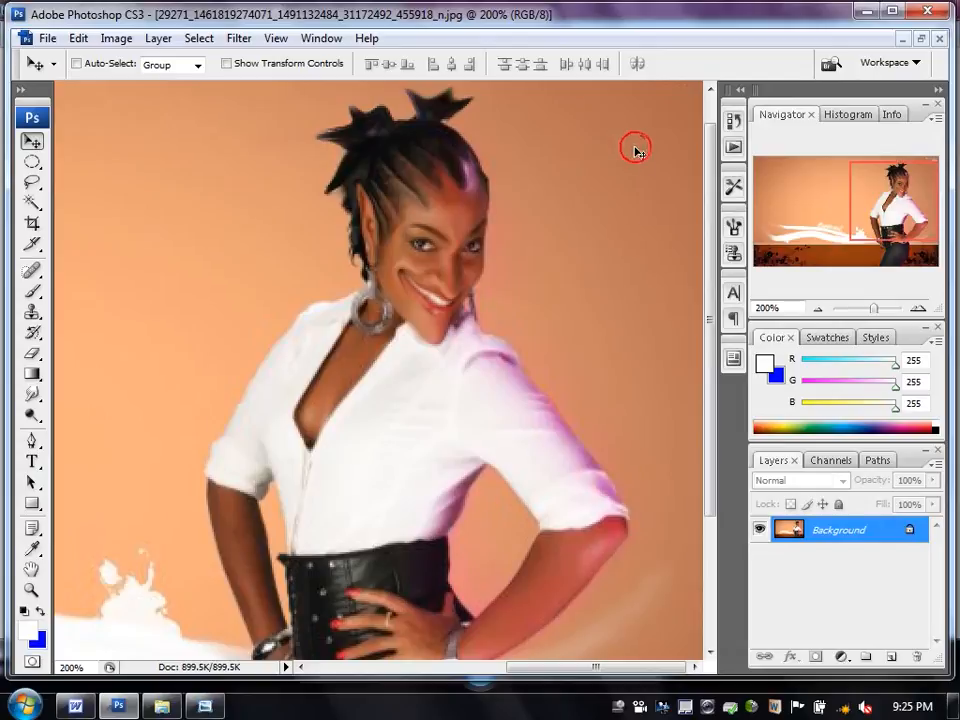
Apply a Gaussian Blur with a radius of 0.6 pixels to the portrait photo.
click(195, 38)
mouse_move(240, 42)
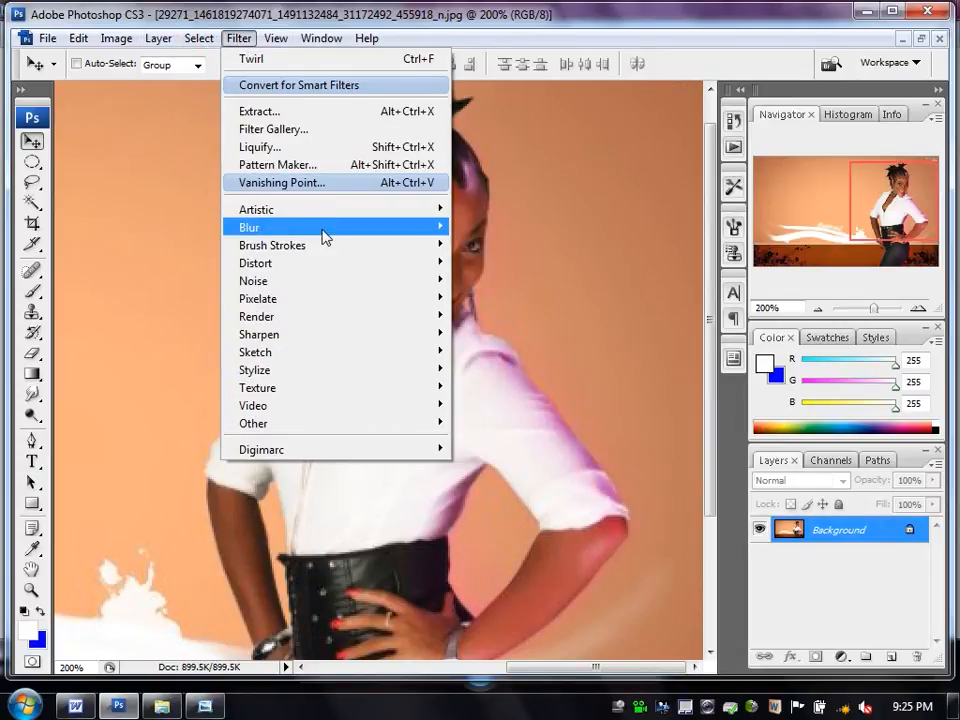
mouse_move(324, 228)
click(490, 300)
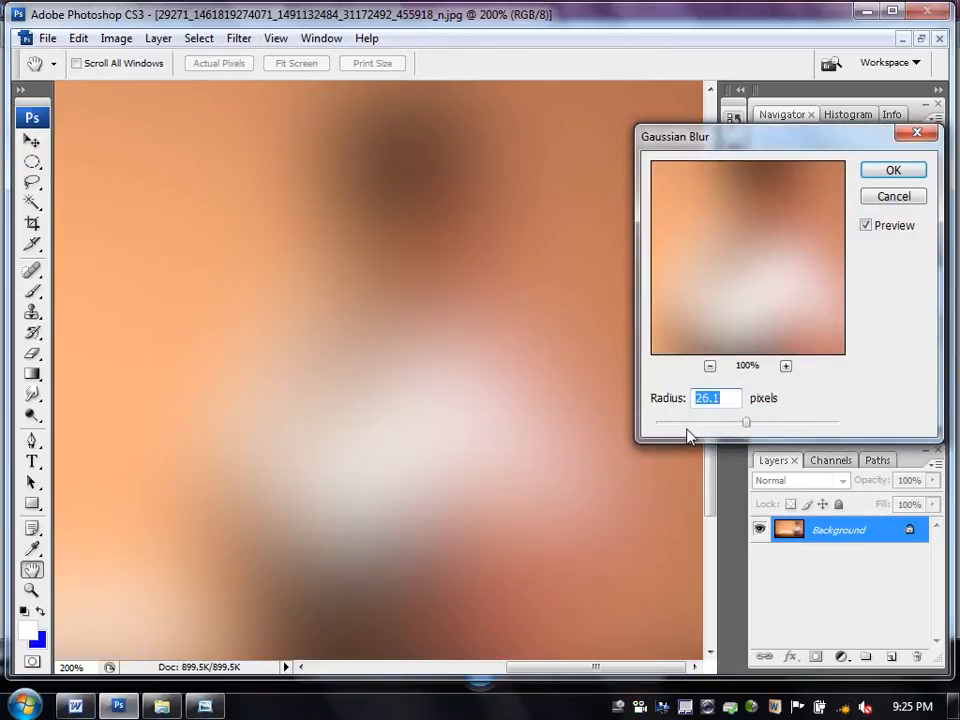
drag(672, 428, 664, 424)
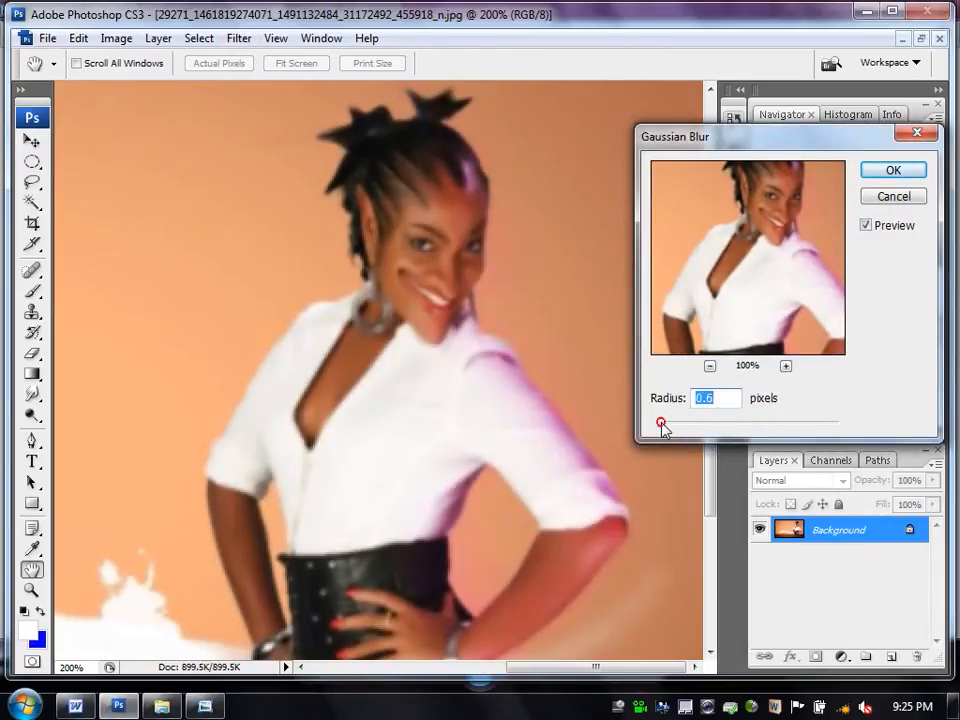
click(893, 171)
key(v)
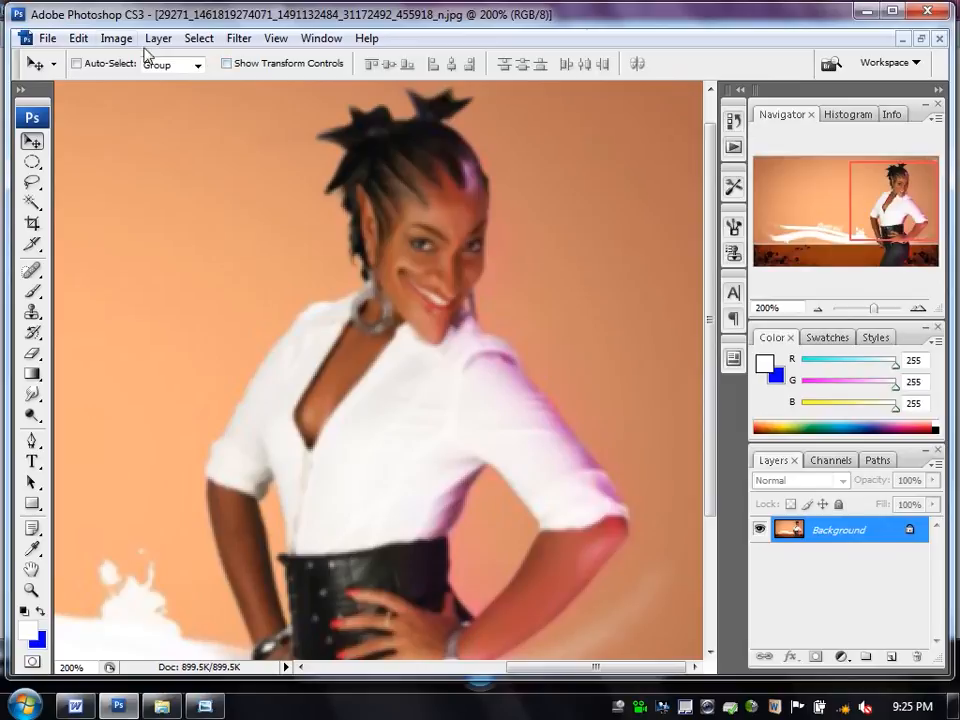
Fade the Gaussian Blur on the portrait using Screen mode at 100% opacity.
click(78, 38)
click(137, 121)
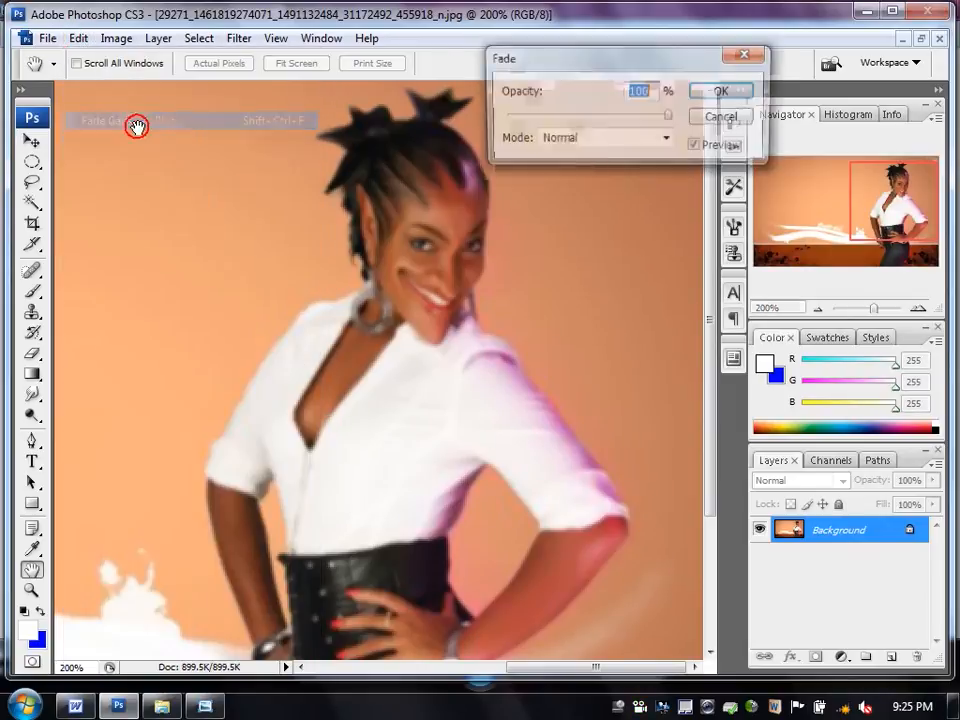
click(667, 139)
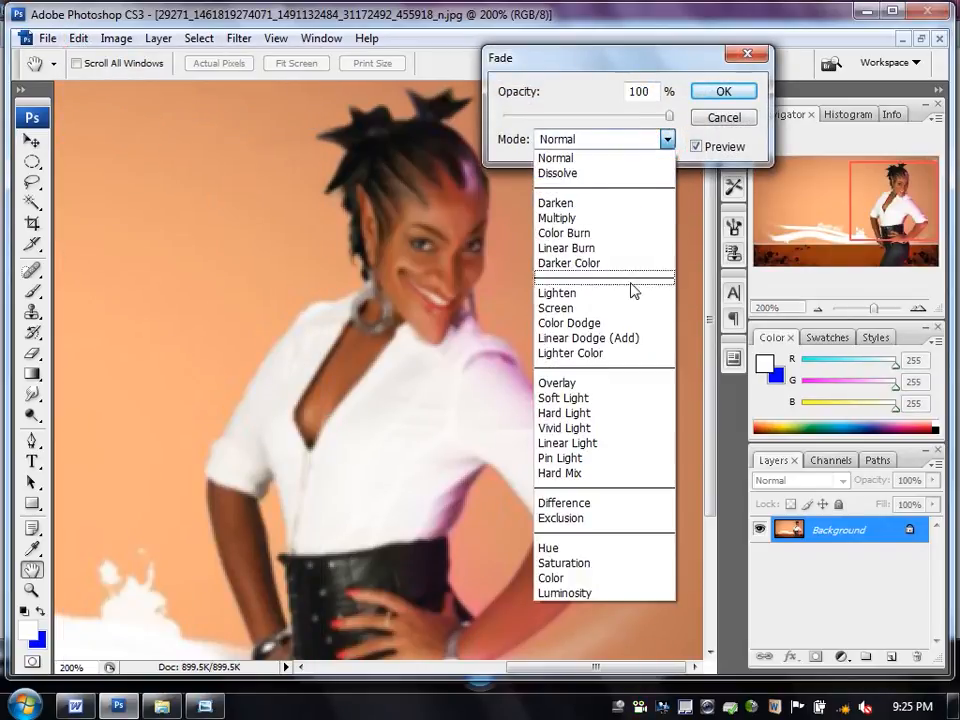
click(620, 307)
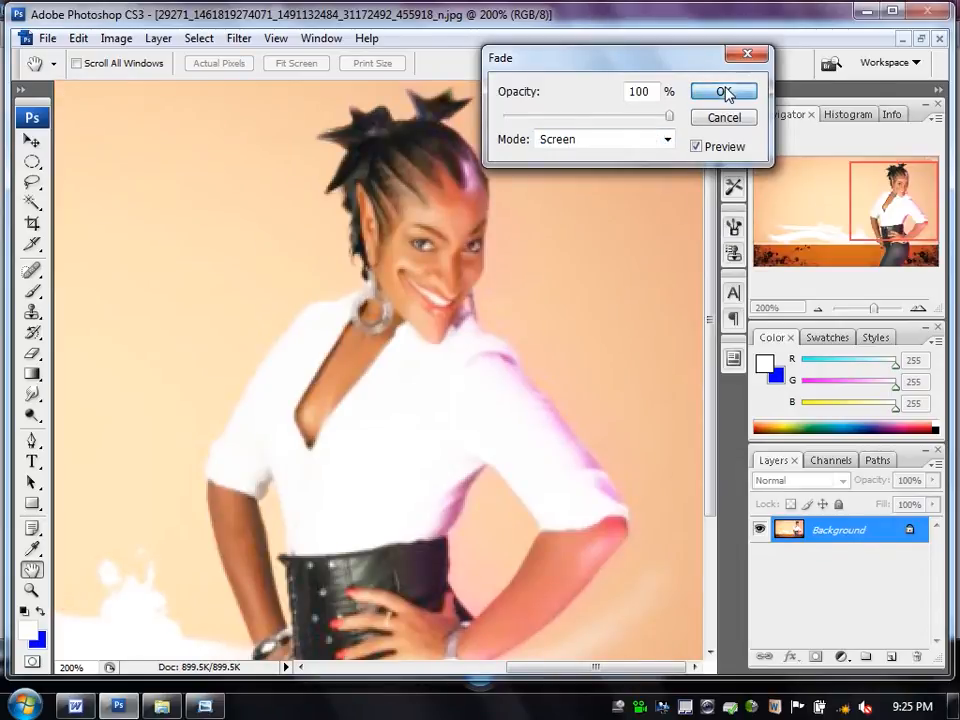
click(724, 90)
key(v)
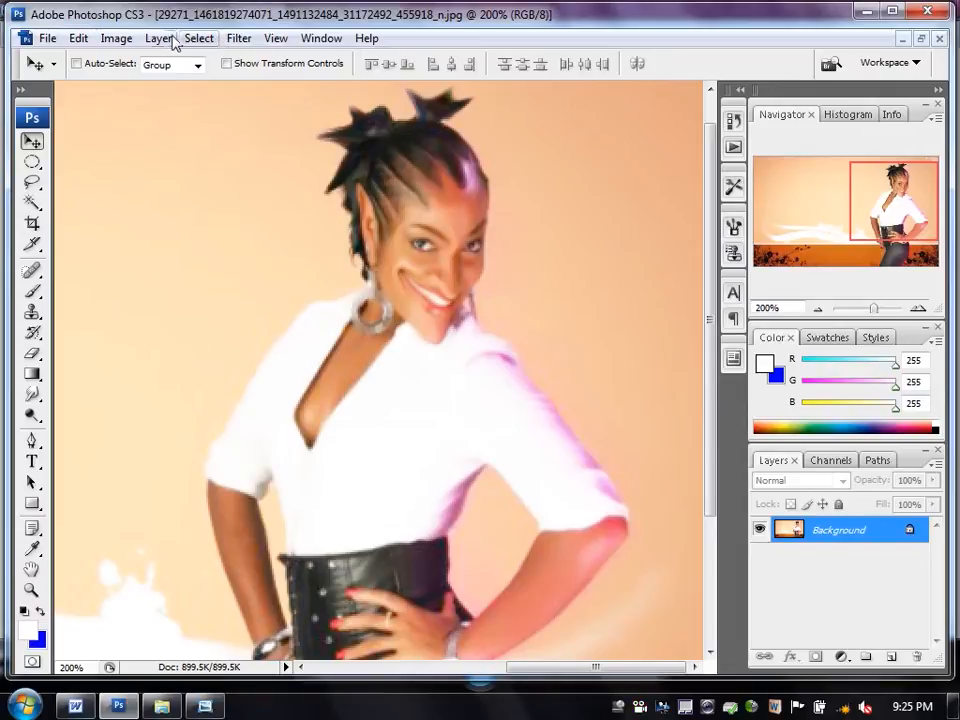
Reapply the last-used Gaussian Blur to the brightened portrait photo.
click(316, 38)
click(252, 40)
mouse_move(268, 47)
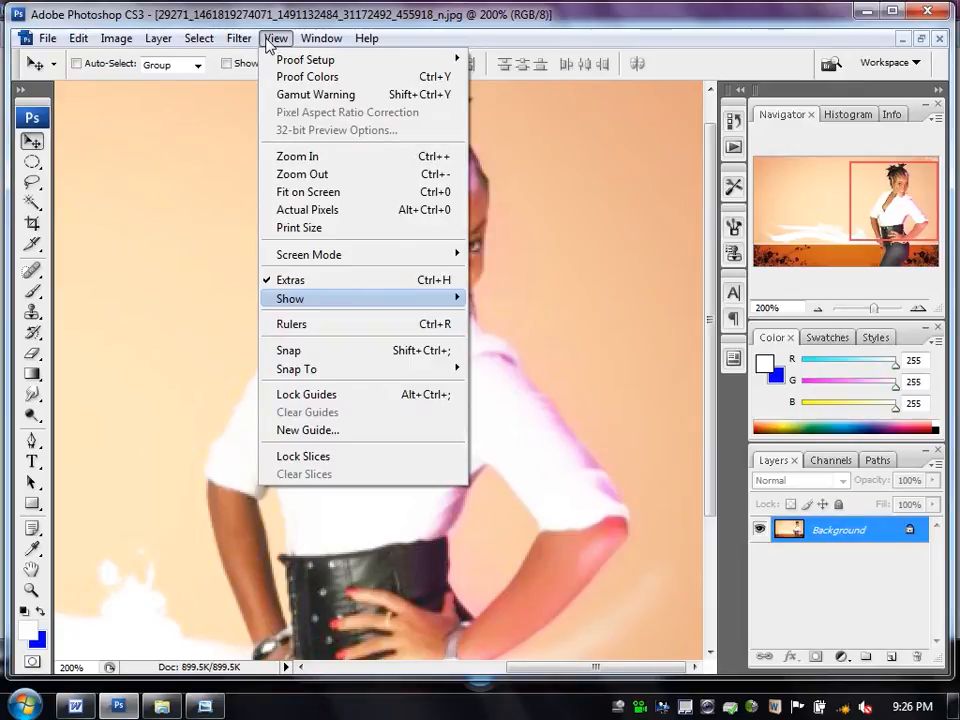
click(264, 60)
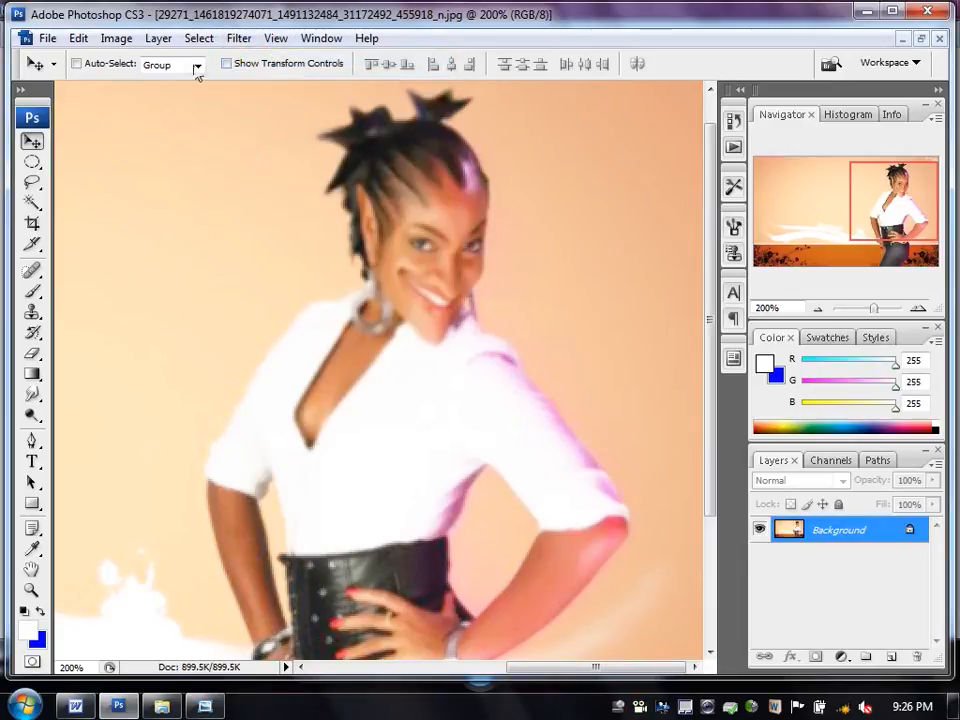
Fade the repeated Gaussian Blur on the portrait using Soft Light mode at 100% opacity.
click(77, 39)
click(118, 121)
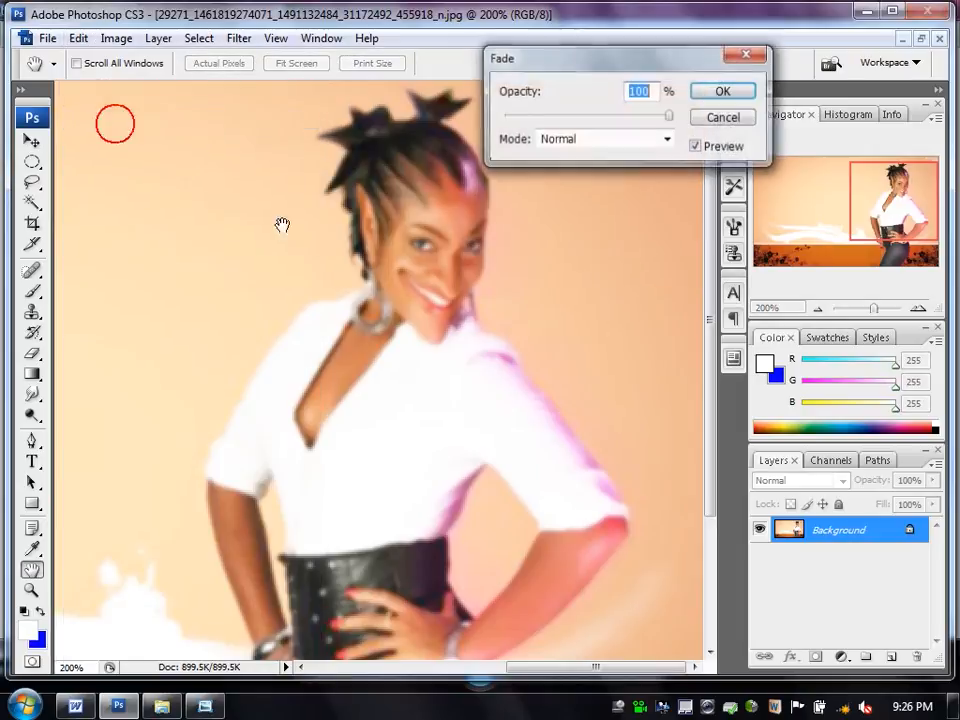
click(664, 140)
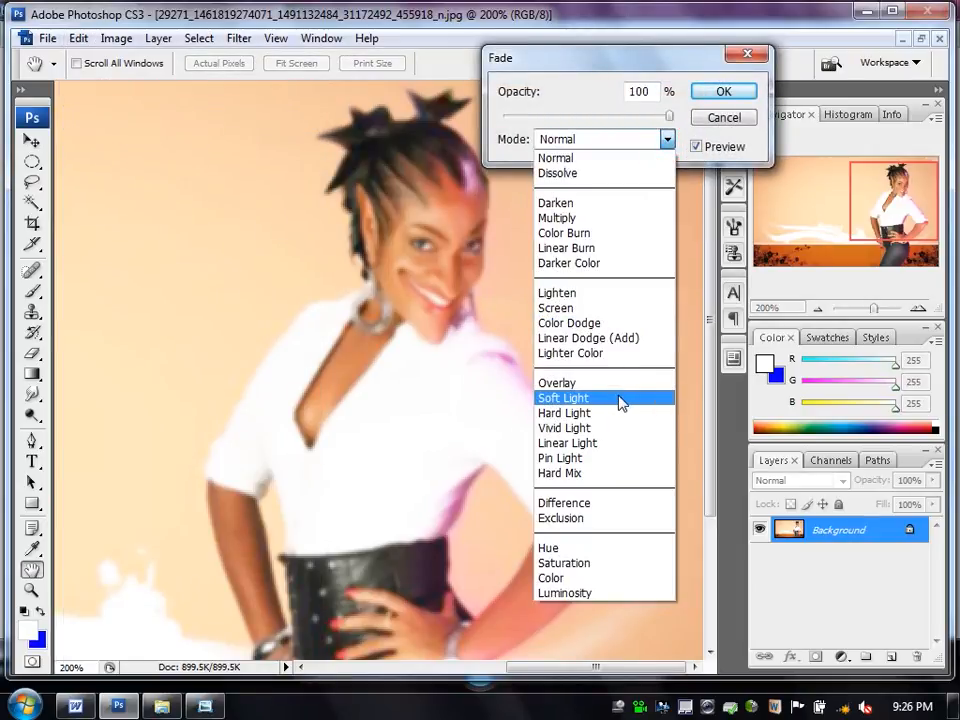
click(619, 399)
click(724, 90)
key(v)
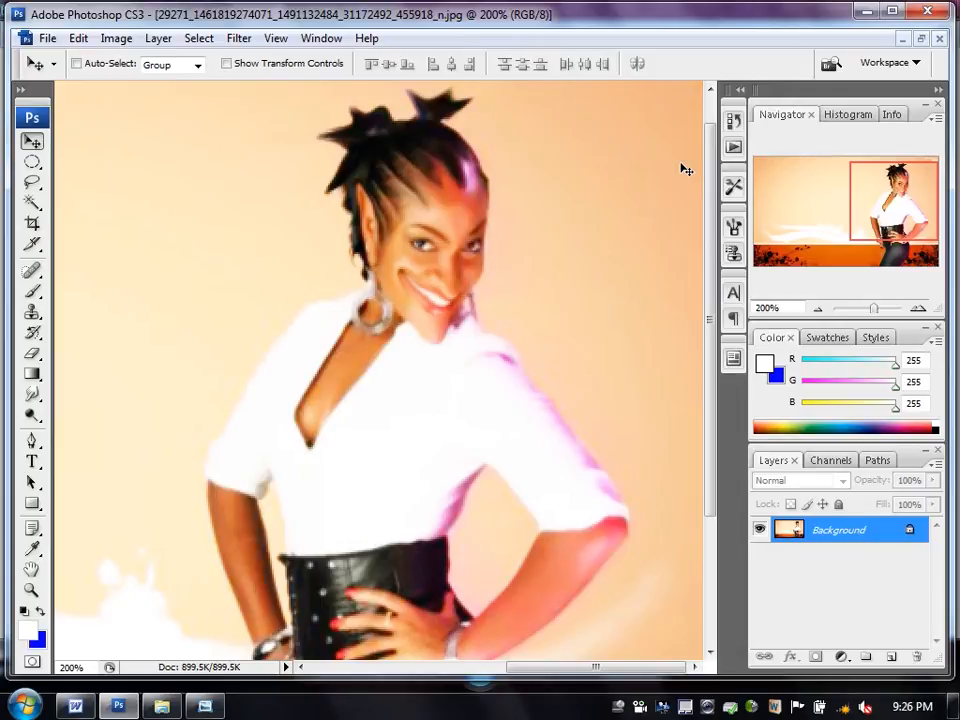
Restore the portrait, Honda Accord and Honda Element document windows, and maximize the 2011-Peugeot-408 document.
click(921, 38)
drag(549, 140, 373, 159)
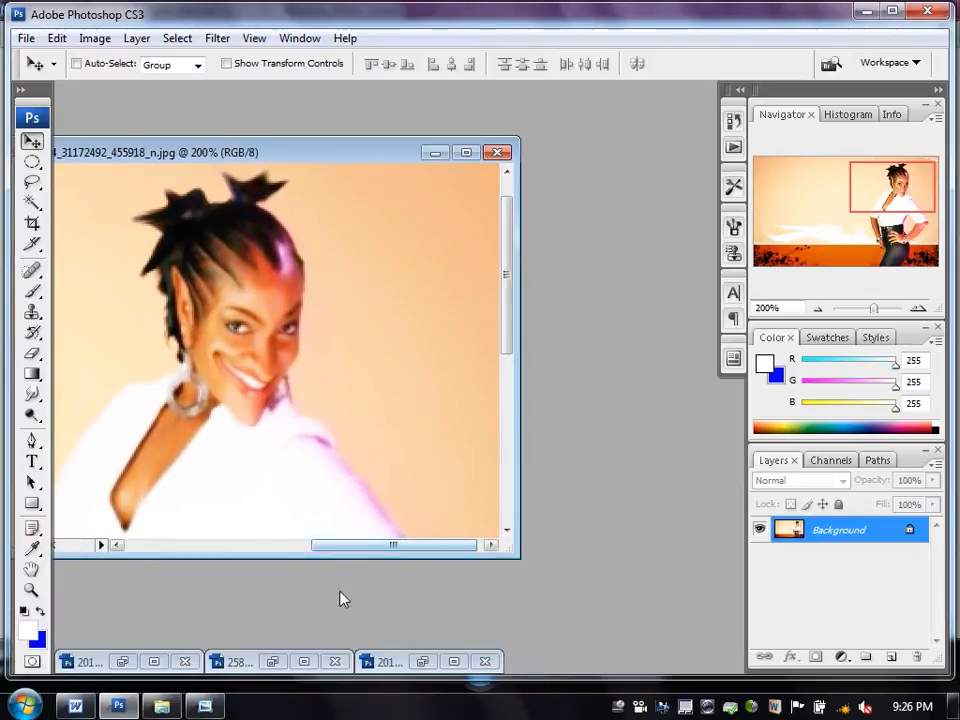
click(274, 661)
click(122, 661)
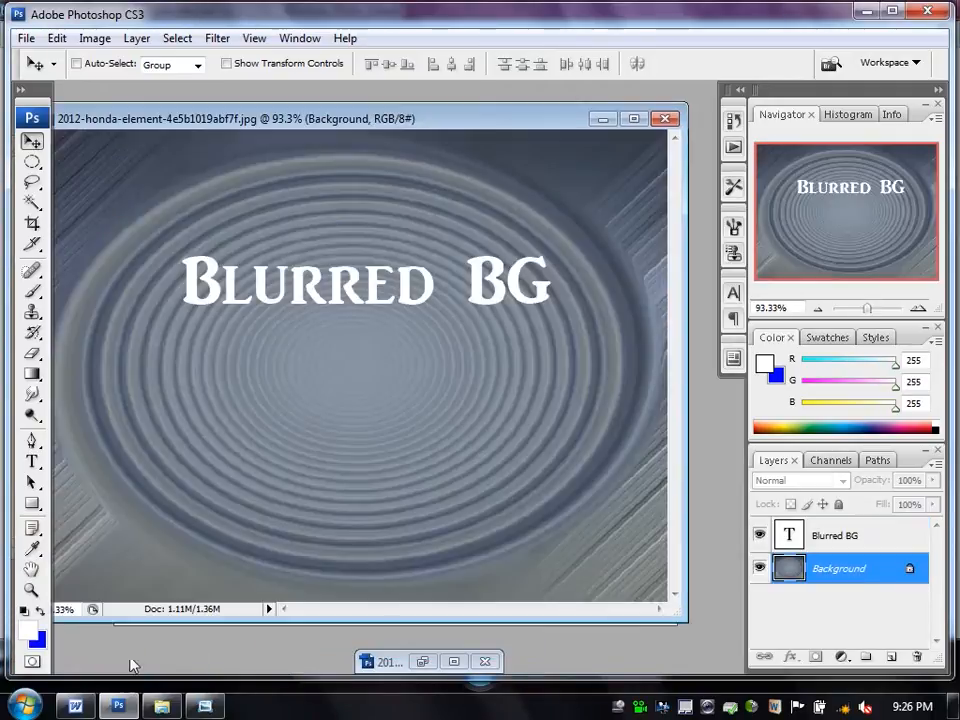
click(453, 661)
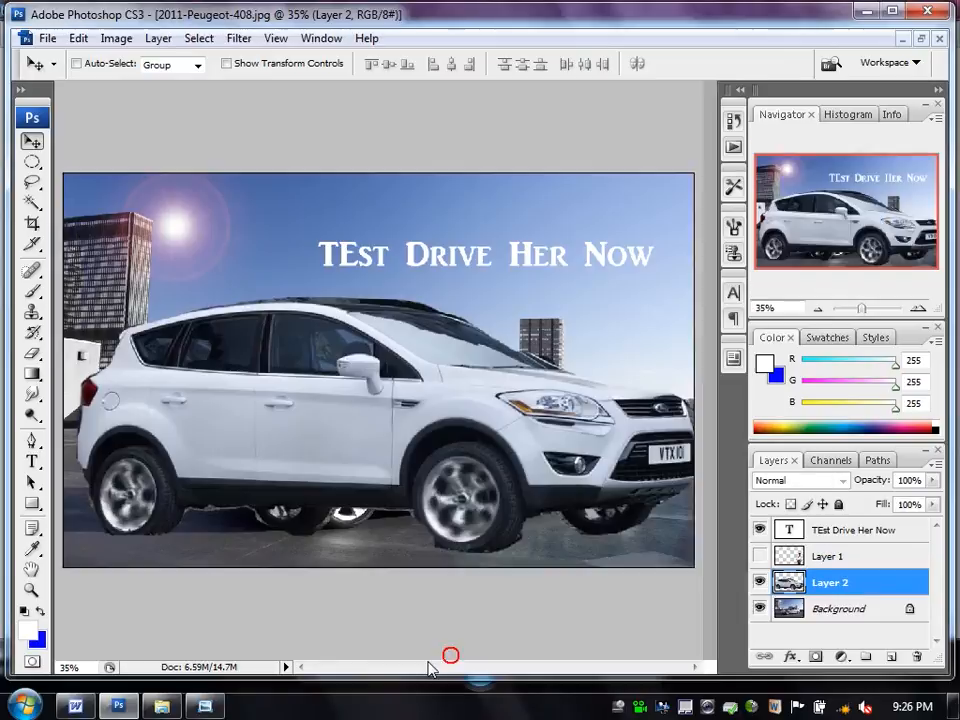
Delete Layer 2 with the white car from the Peugeot composite and make Layer 1 with the woman visible.
right_click(443, 362)
click(435, 326)
click(525, 405)
key(Delete)
click(760, 556)
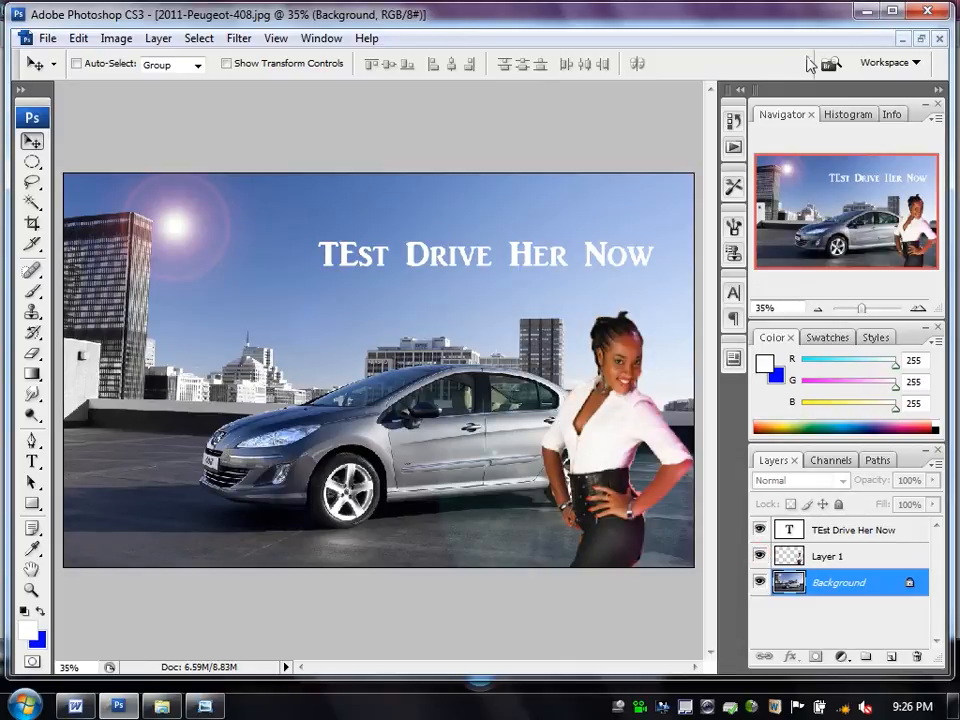
Restore the Peugeot document to a floating window, minimize the two Honda documents, and move the Peugeot window fully into view.
click(920, 38)
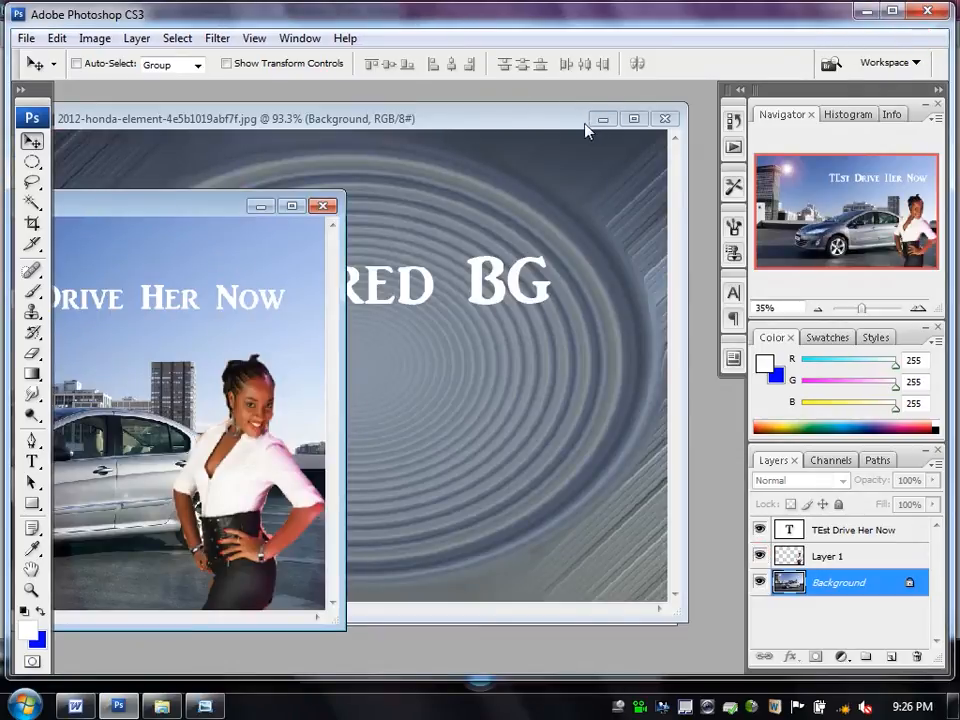
click(602, 119)
click(587, 213)
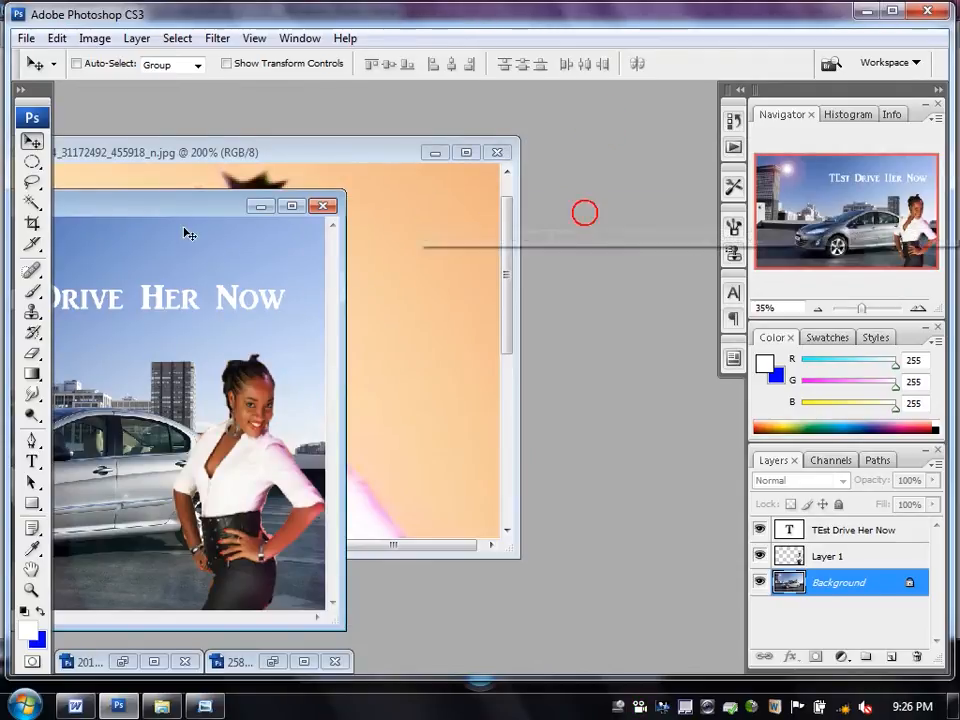
drag(199, 206, 606, 219)
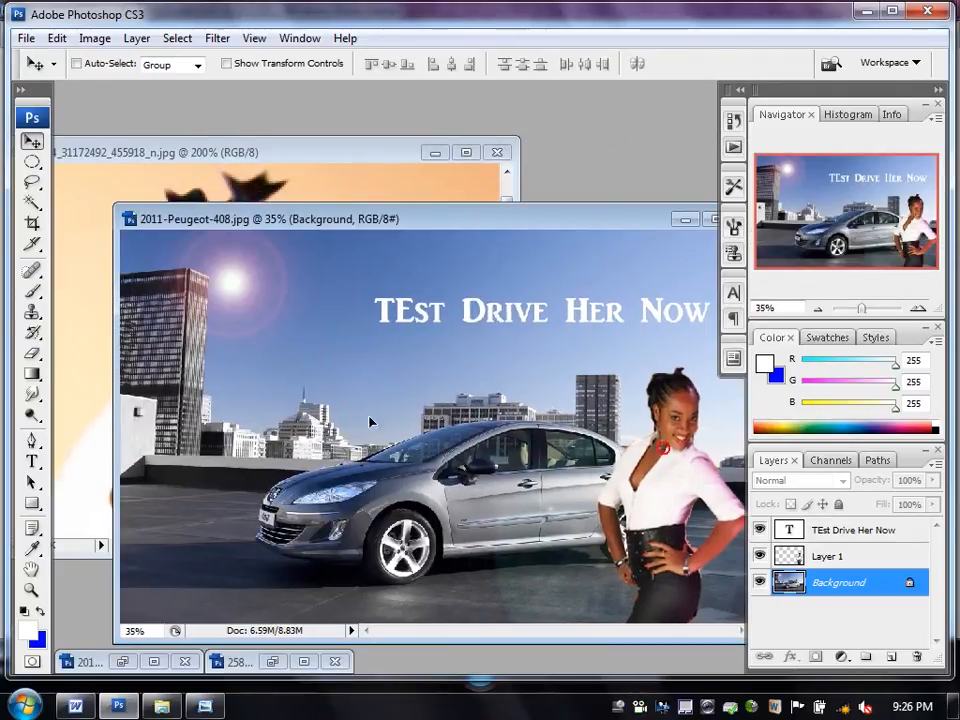
Undo the car background copied into the portrait document and copy the woman's Layer 1 from the Peugeot composite into it instead.
click(77, 311)
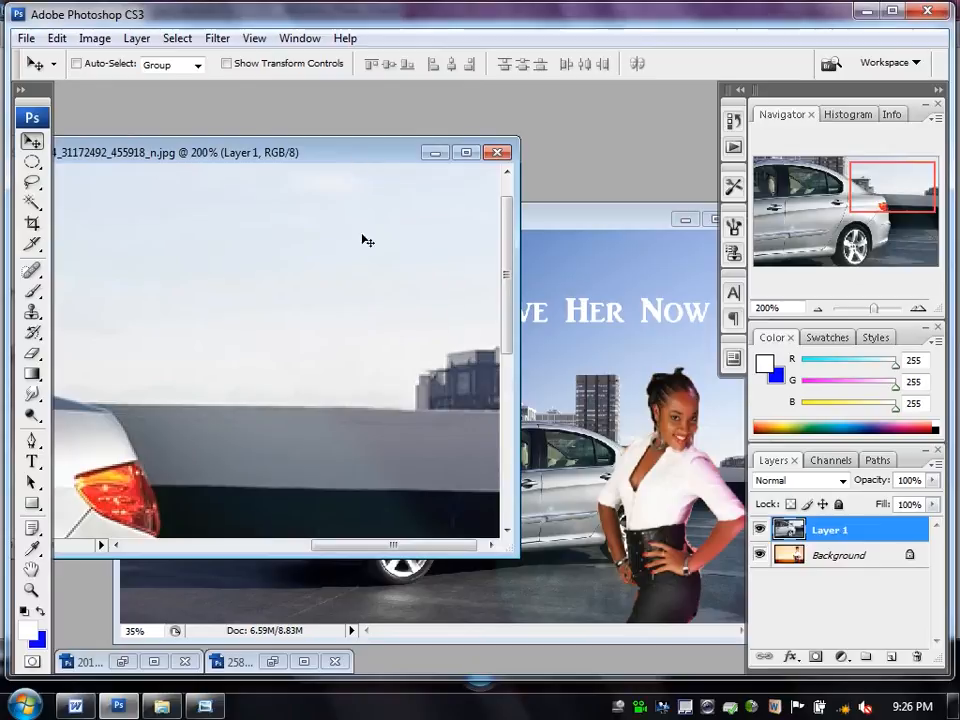
key(ctrl+z)
click(643, 447)
drag(675, 432, 100, 340)
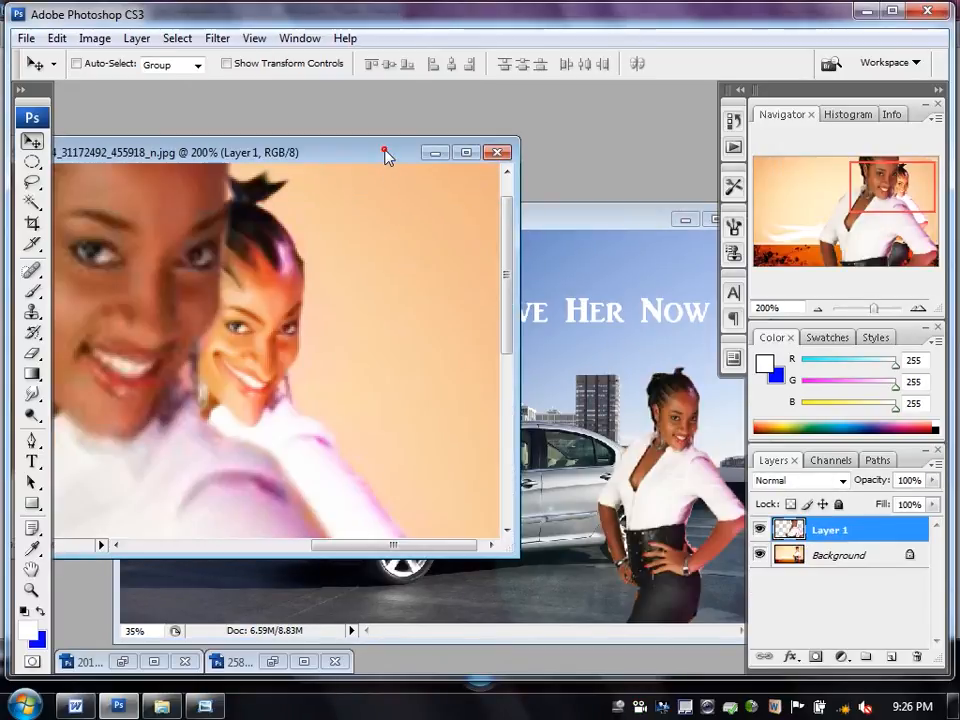
Maximize the portrait document and move the copied woman layer within the canvas.
drag(385, 151, 448, 151)
double_click(448, 150)
drag(352, 169, 260, 286)
Try twice to free-transform the copied woman layer, shifting it around the canvas between attempts.
key(ctrl+t)
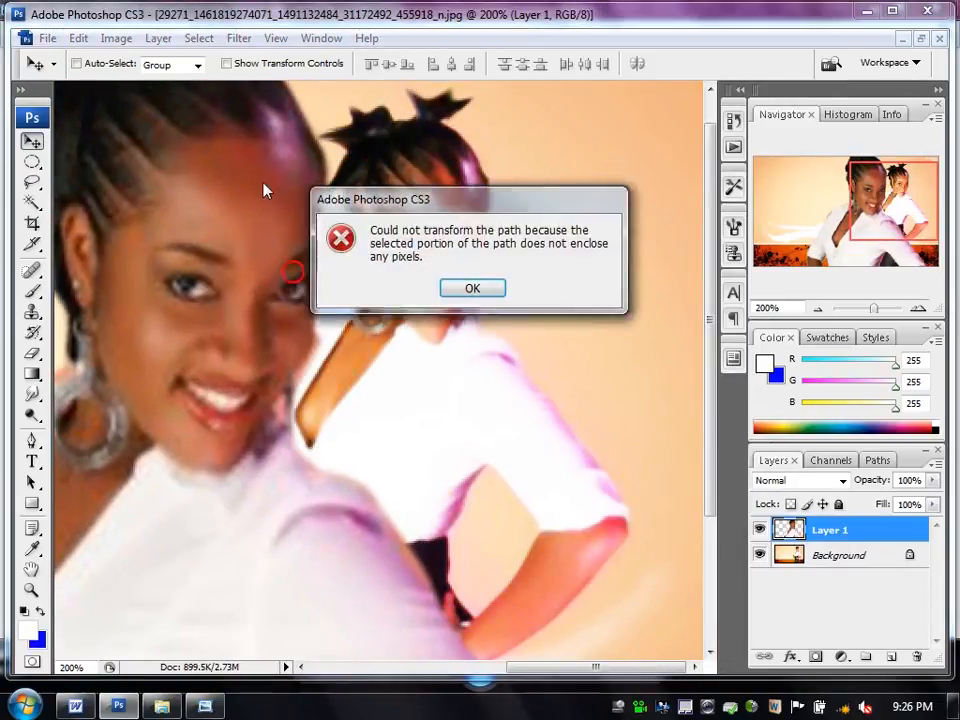
click(460, 290)
drag(193, 150, 229, 293)
key(ctrl+t)
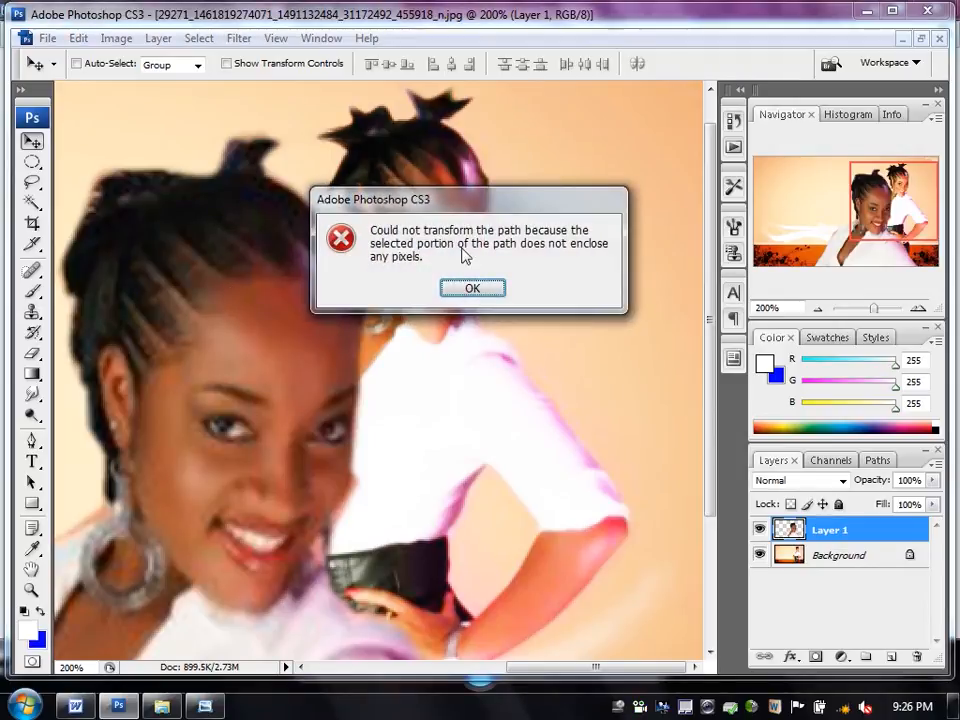
click(478, 288)
drag(388, 285, 225, 193)
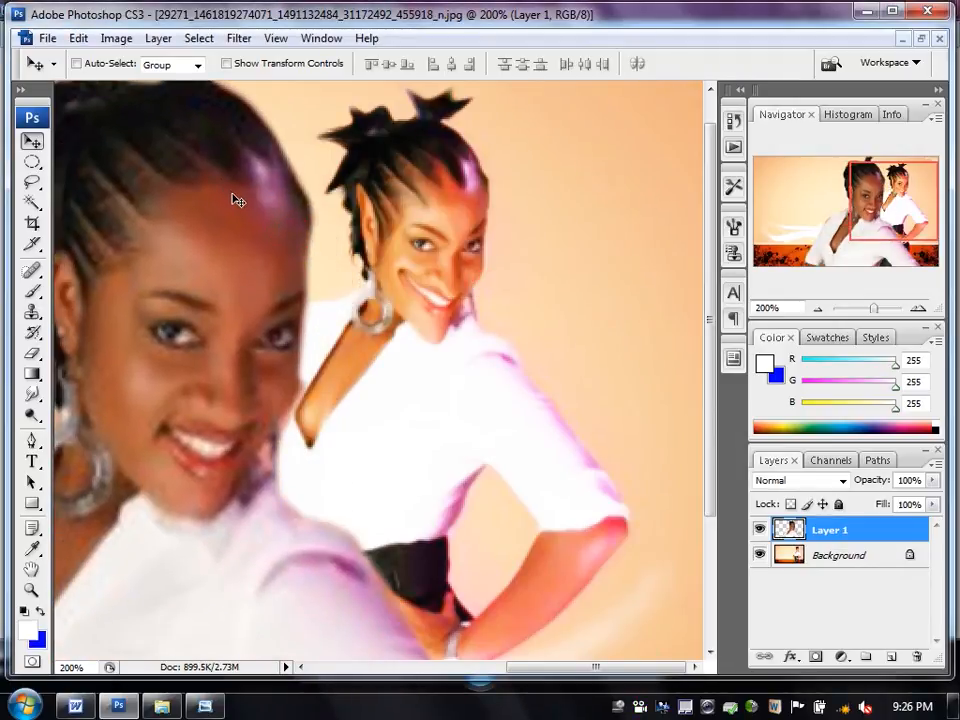
Position the copied woman beside the original figure in the portrait and view both faces at 200% zoom.
key(ctrl+0)
drag(445, 287, 436, 320)
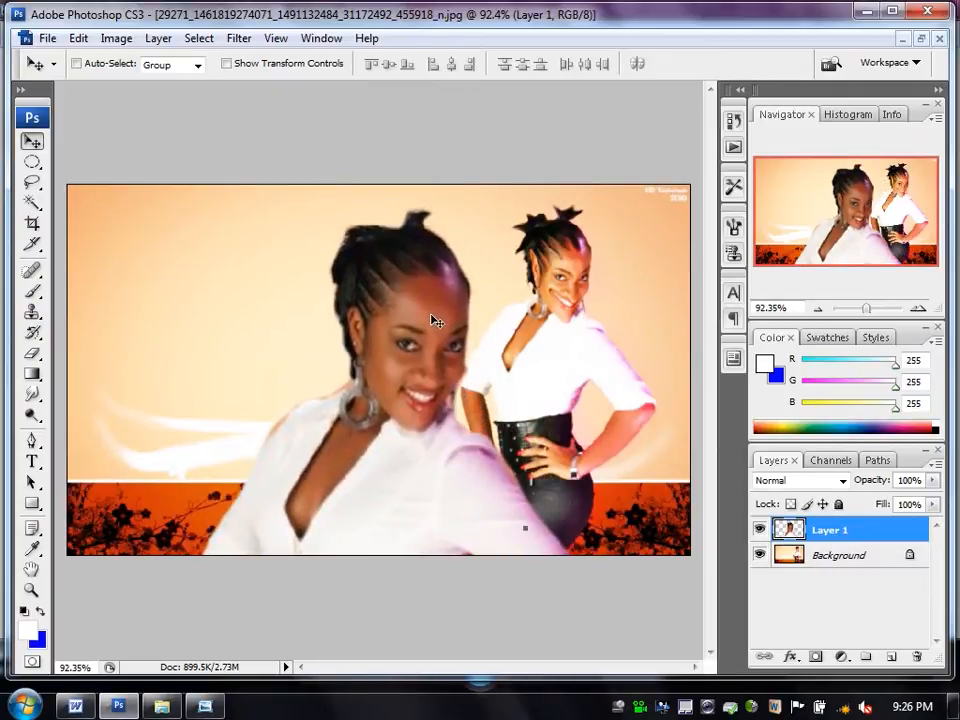
click(467, 282)
key(ctrl+plus)
key(ctrl+plus)
drag(583, 225, 412, 346)
right_click(270, 316)
click(291, 324)
drag(291, 324, 306, 291)
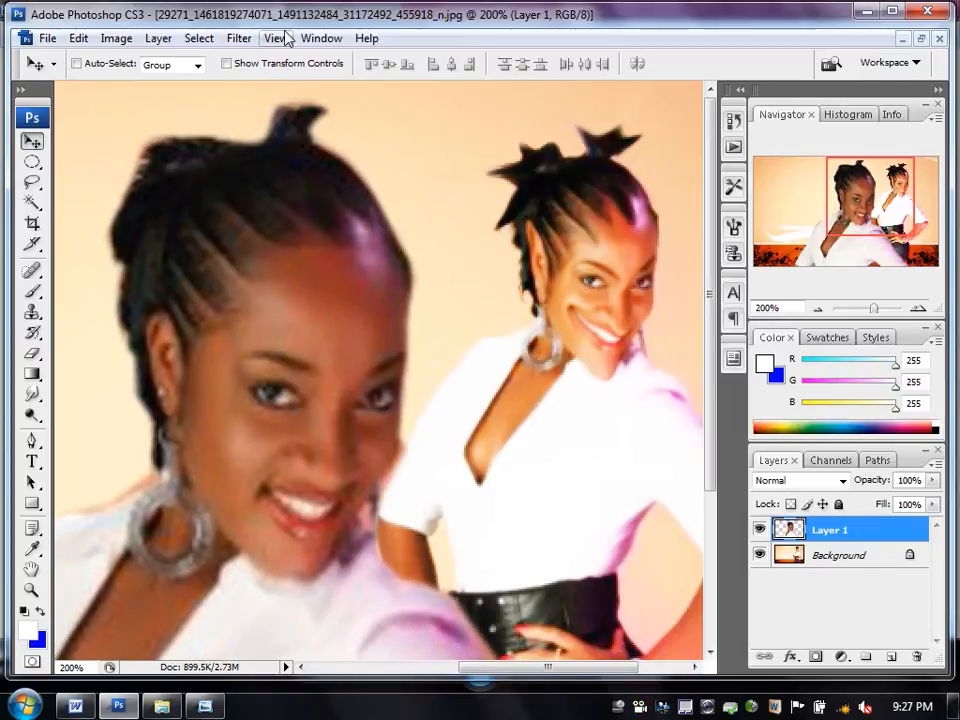
Apply a Gaussian Blur with a 0.6 pixel radius to the copied woman on Layer 1.
click(239, 38)
mouse_move(363, 231)
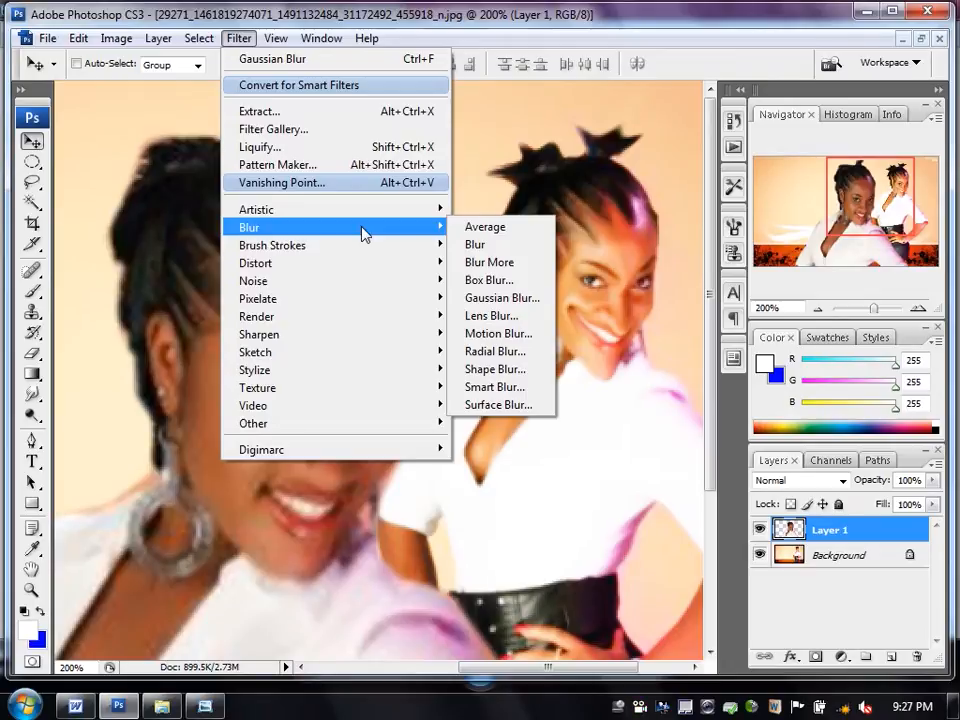
click(508, 305)
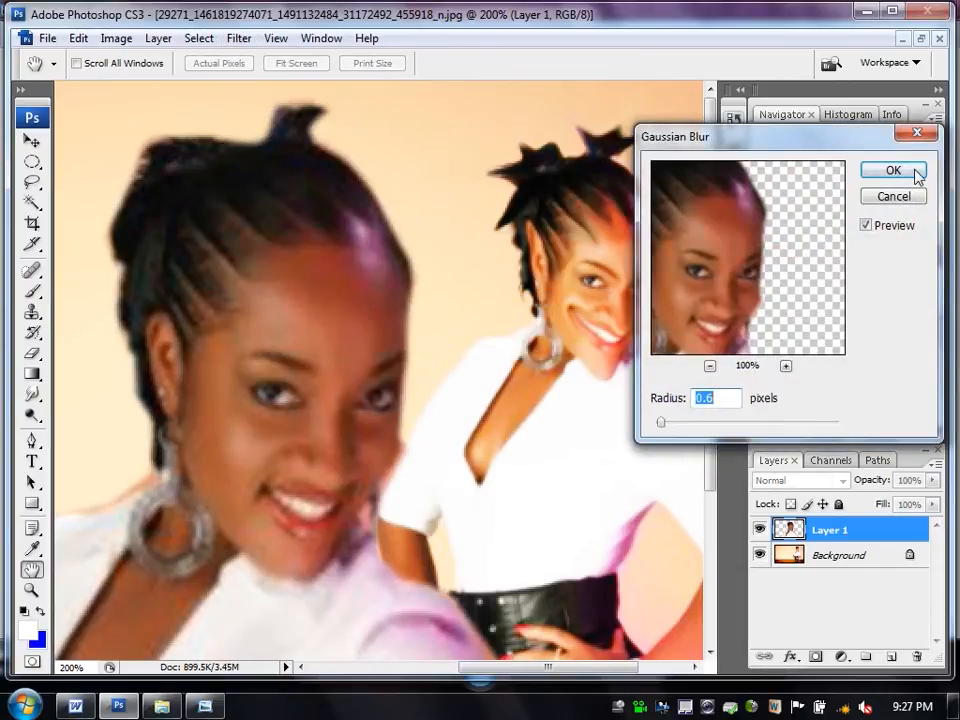
click(914, 170)
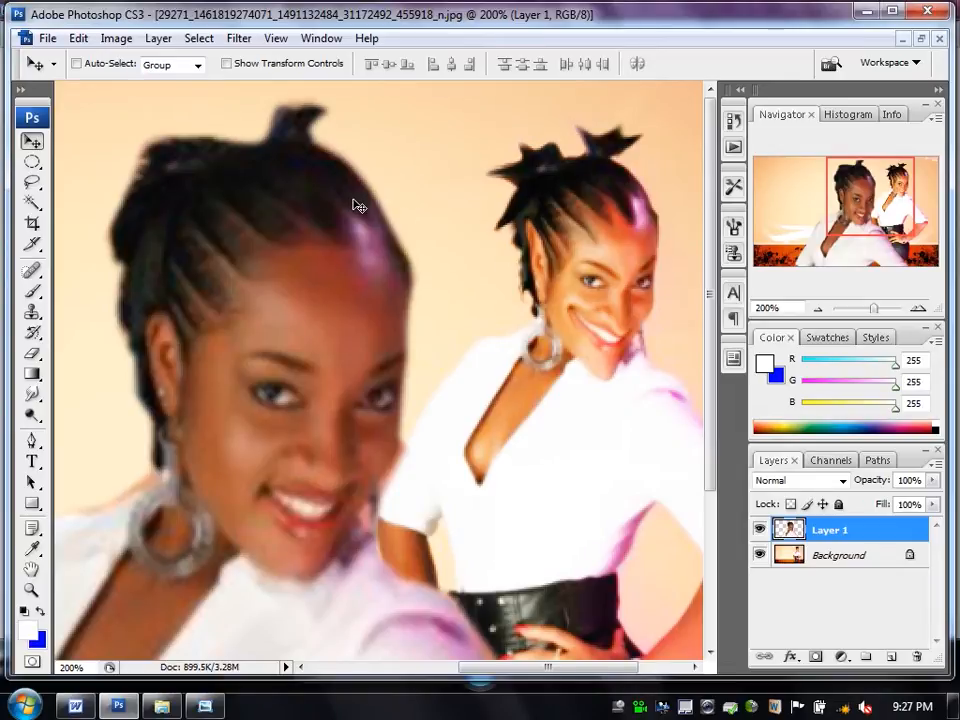
Fade the Gaussian Blur on the copied woman using Screen mode at 100% opacity.
click(78, 38)
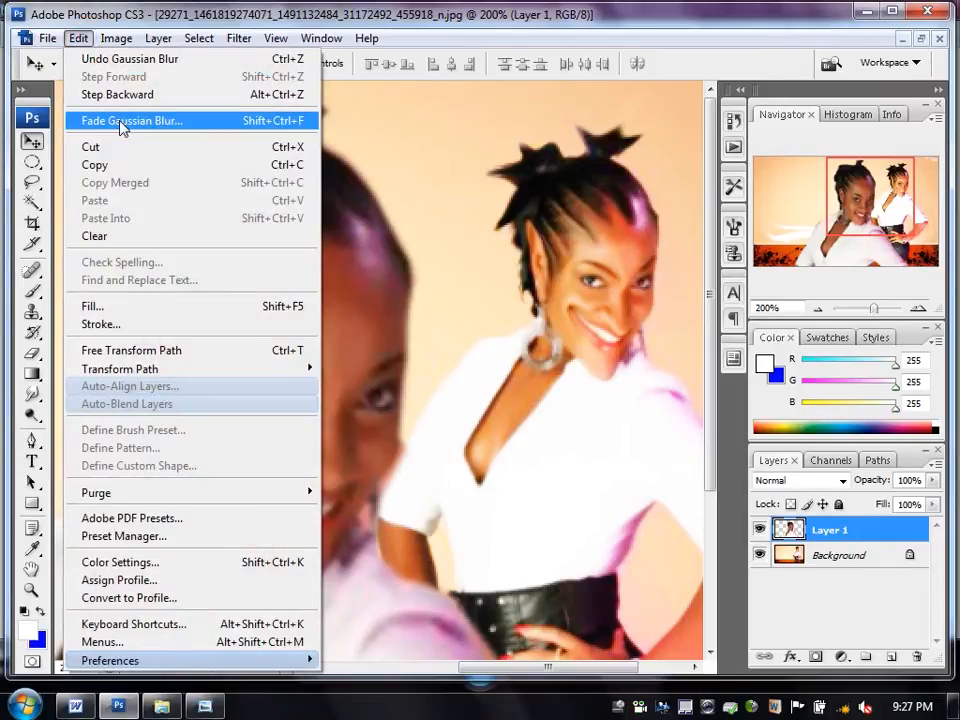
click(120, 122)
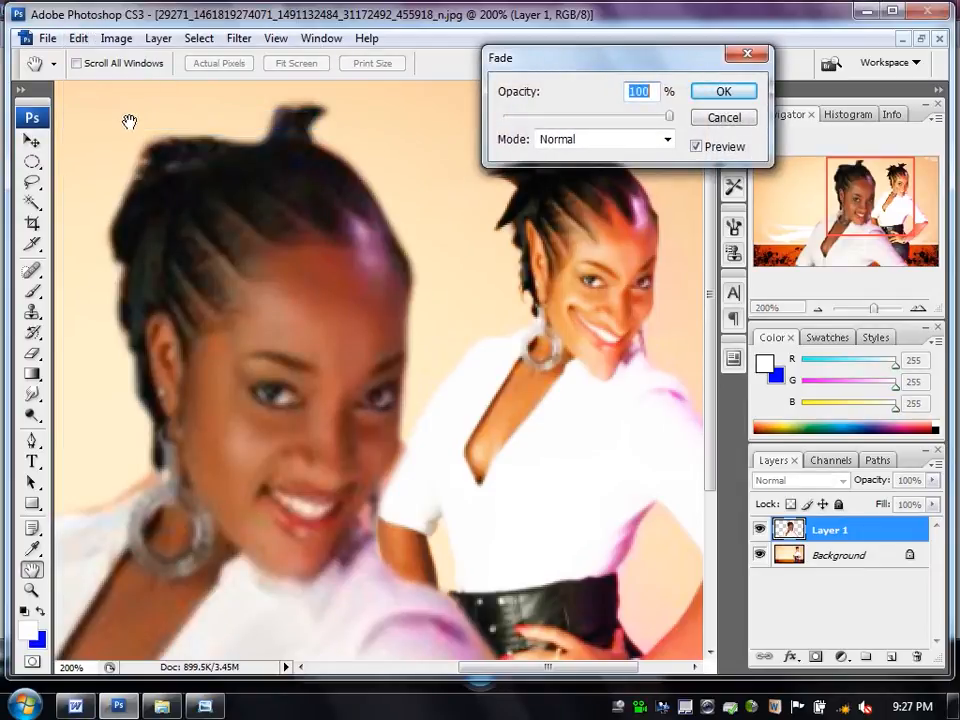
click(669, 139)
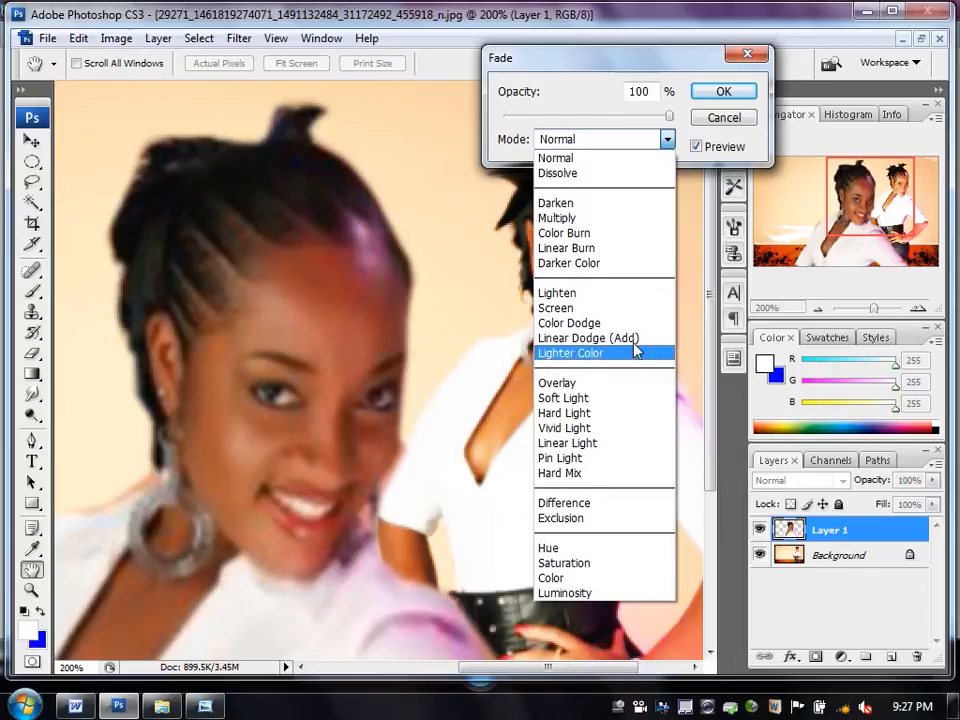
click(613, 311)
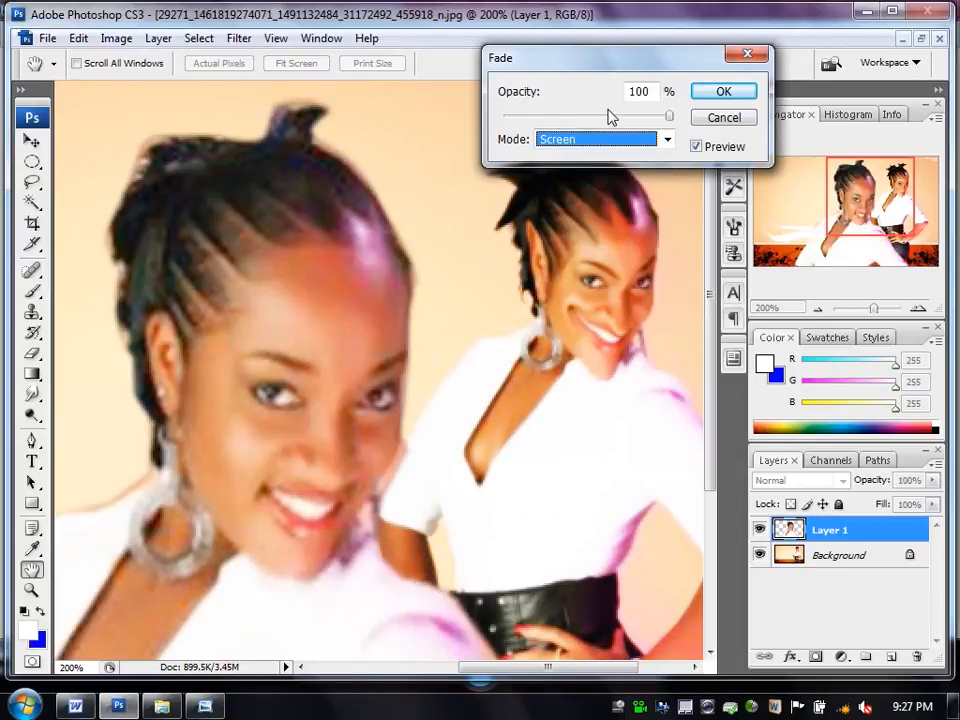
click(710, 90)
key(v)
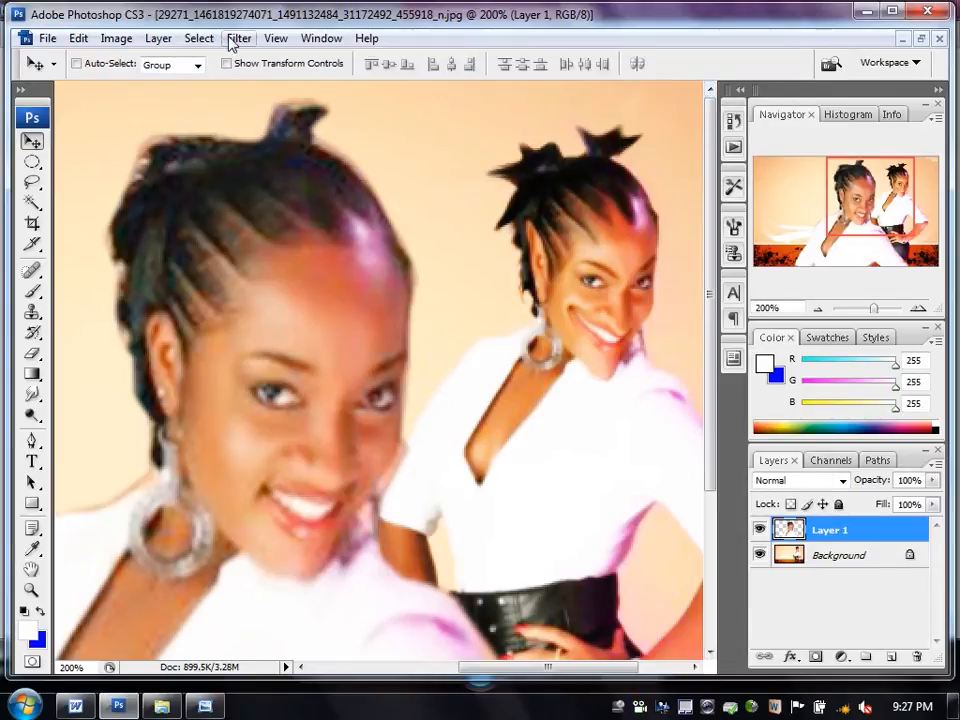
Apply Gaussian Blur to the copied woman's layer a second time with the radius offered.
click(231, 38)
mouse_move(318, 230)
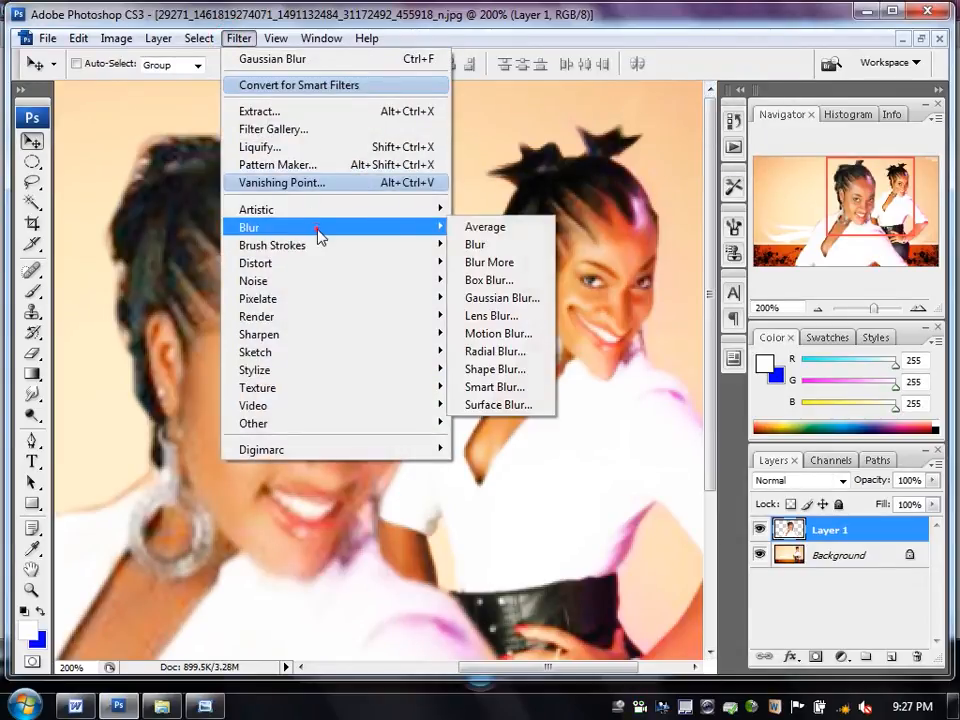
click(500, 298)
click(894, 167)
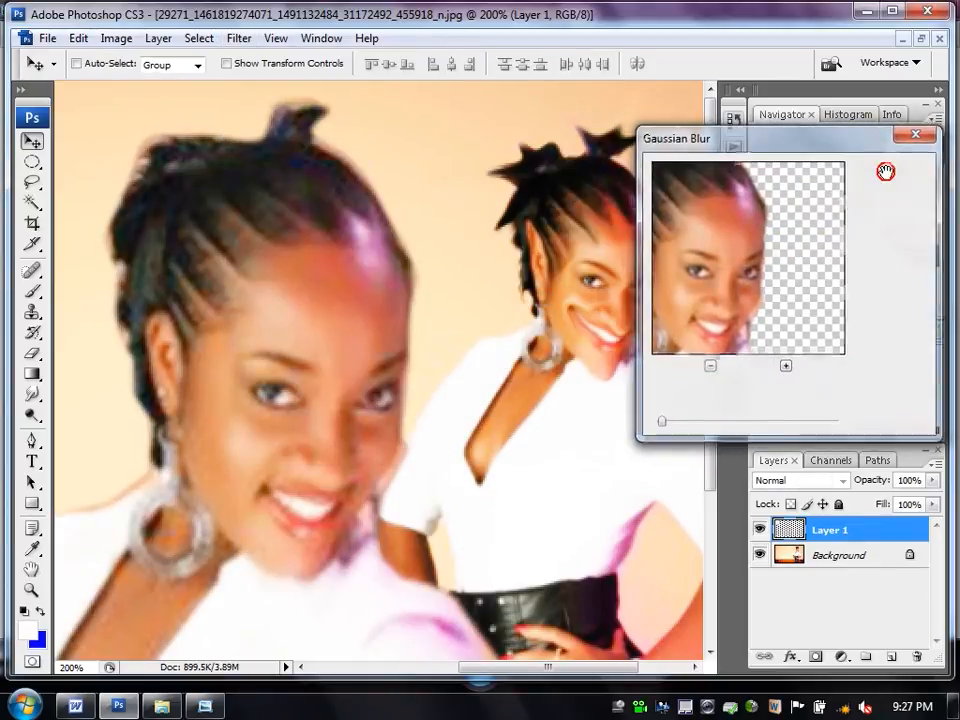
Fade the second Gaussian Blur on the copied woman using Soft Light mode at 100% opacity.
click(75, 38)
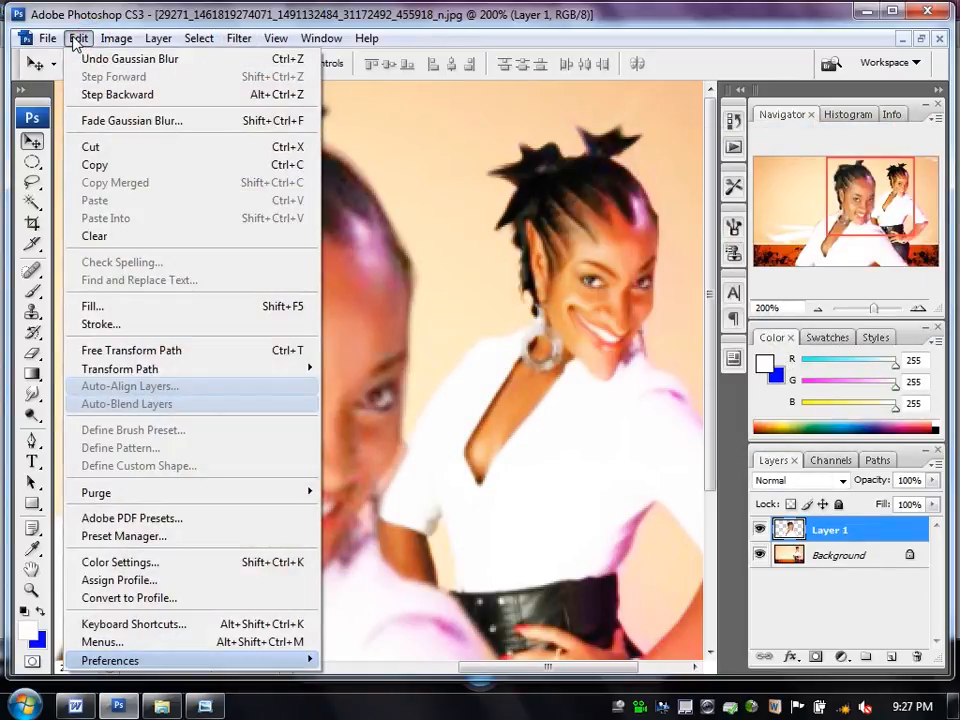
click(95, 120)
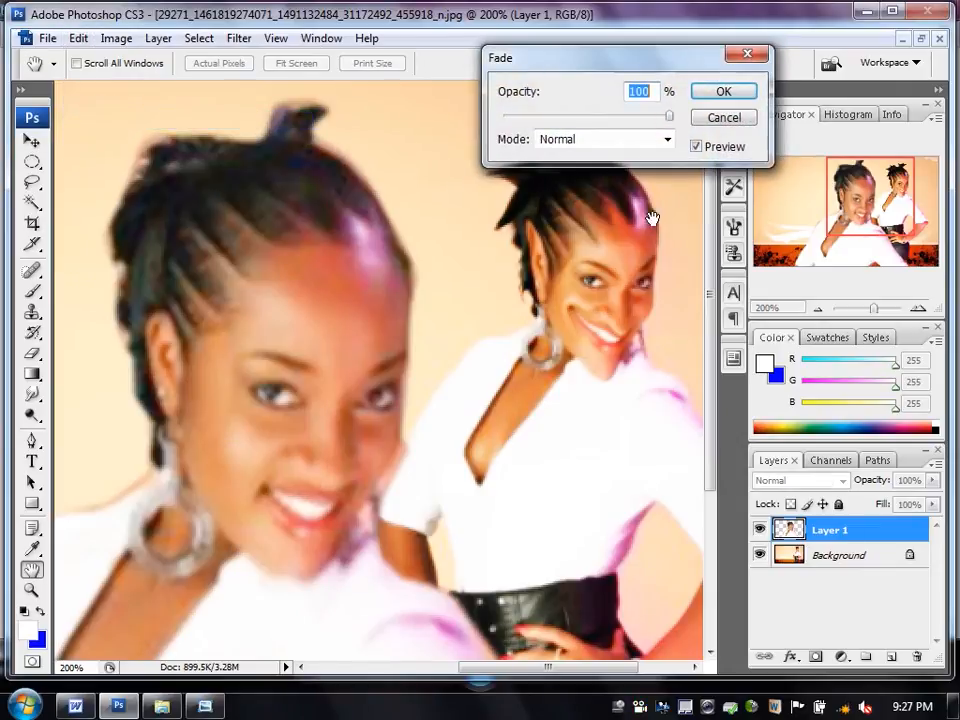
click(668, 141)
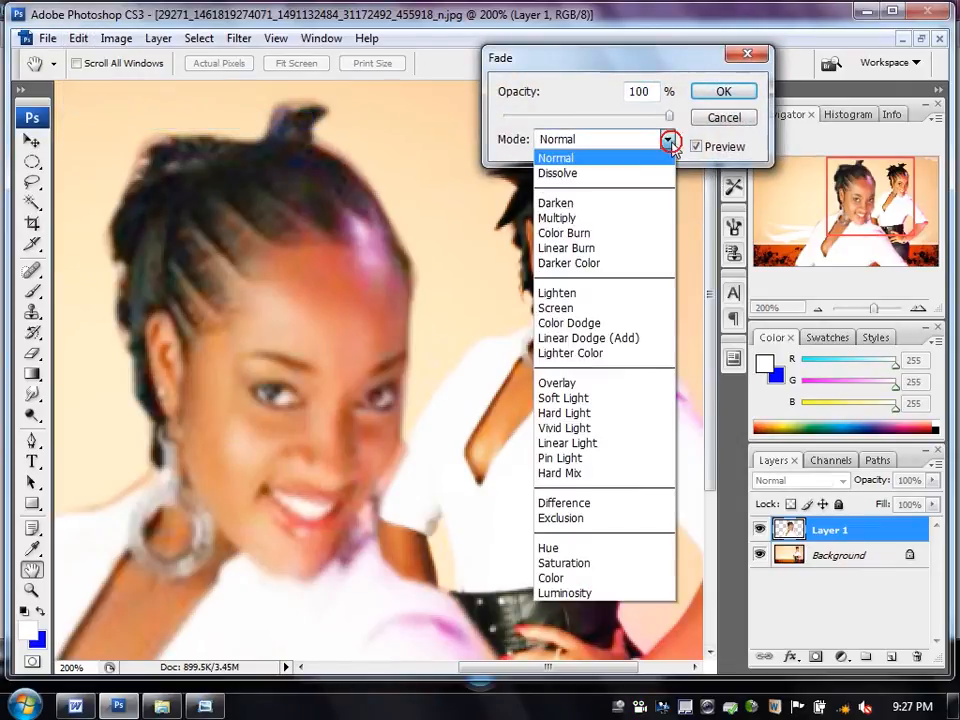
click(633, 410)
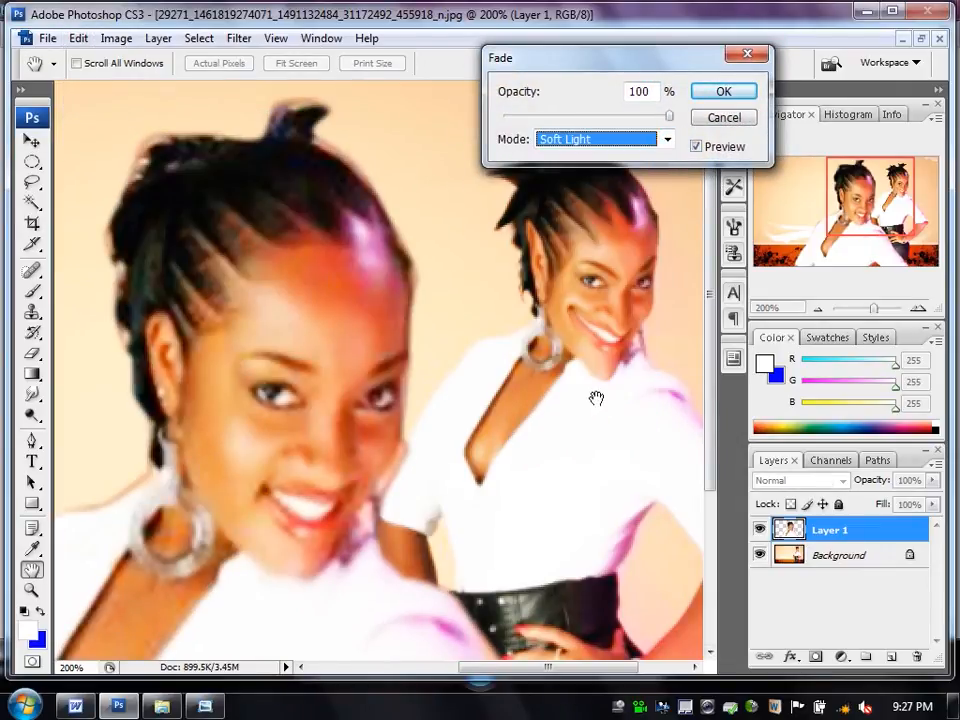
click(715, 92)
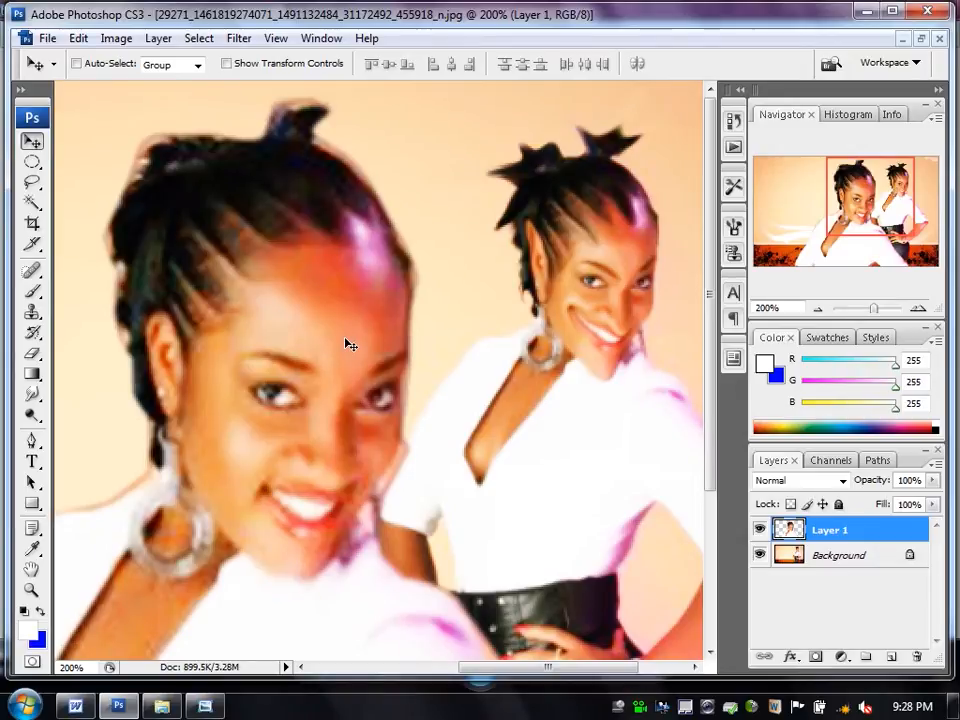
Restore the portrait document to a floating window, move it aside, and raise the Peugeot window in the workspace.
click(921, 38)
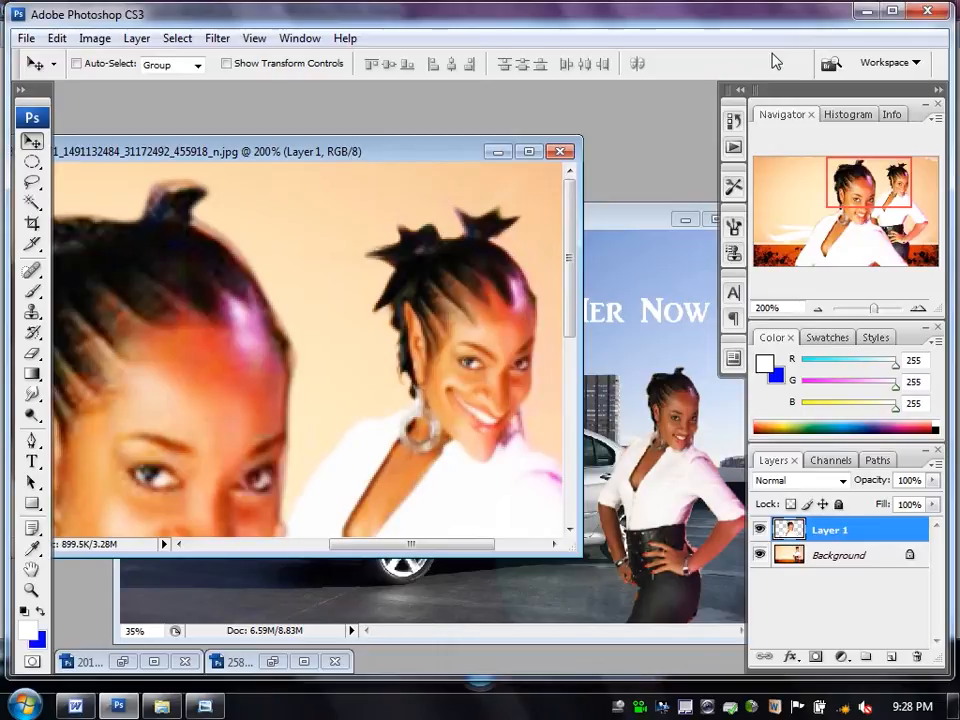
drag(456, 148, 137, 178)
drag(350, 218, 348, 125)
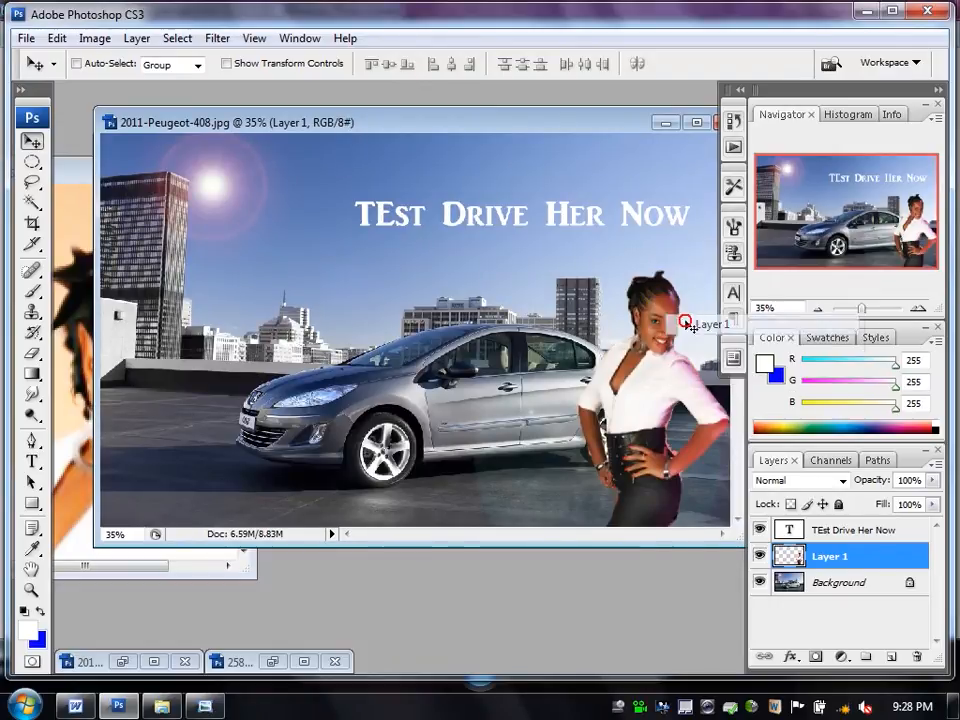
Move the woman in the Peugeot composite over the rear of the car and minimize the portrait document.
drag(668, 330, 603, 280)
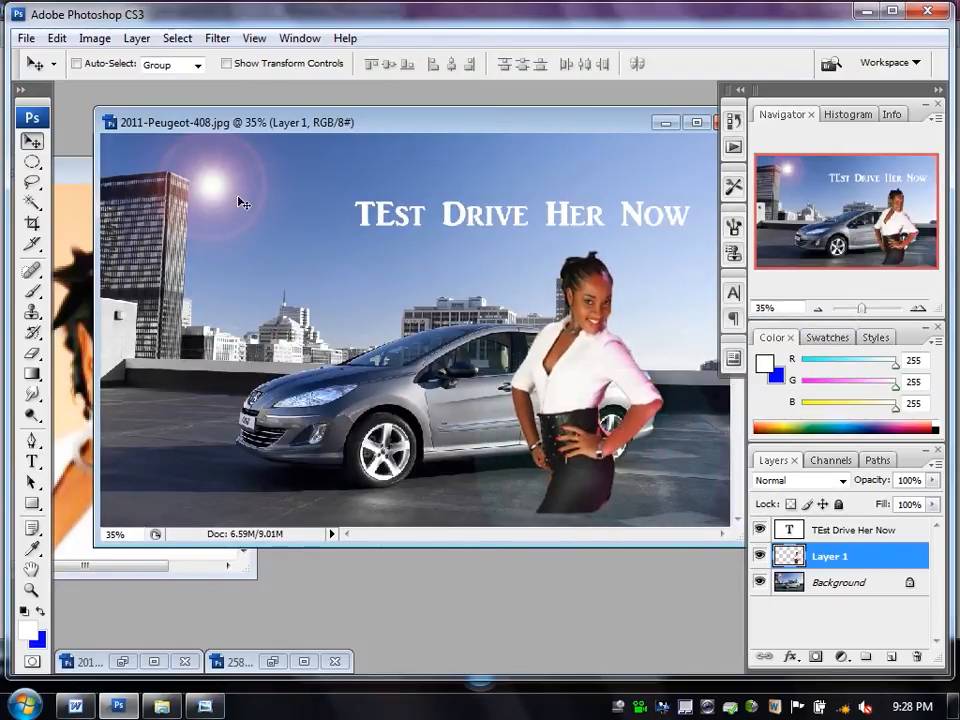
click(79, 220)
key(ctrl+plus)
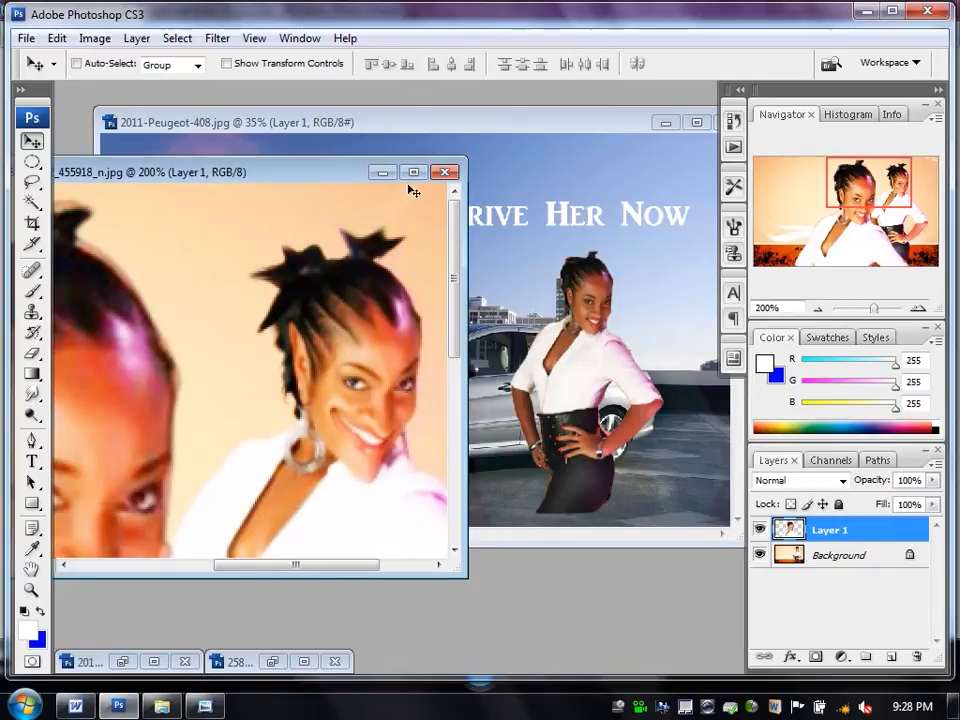
click(383, 173)
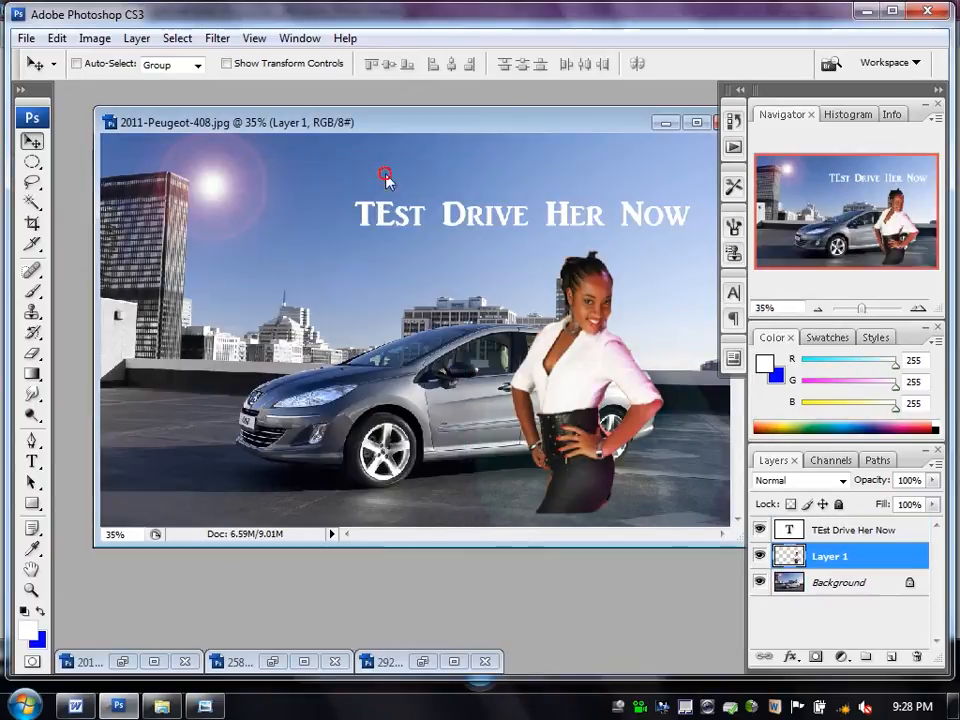
Close the Honda Accord and Honda Element documents without saving their changes.
click(303, 661)
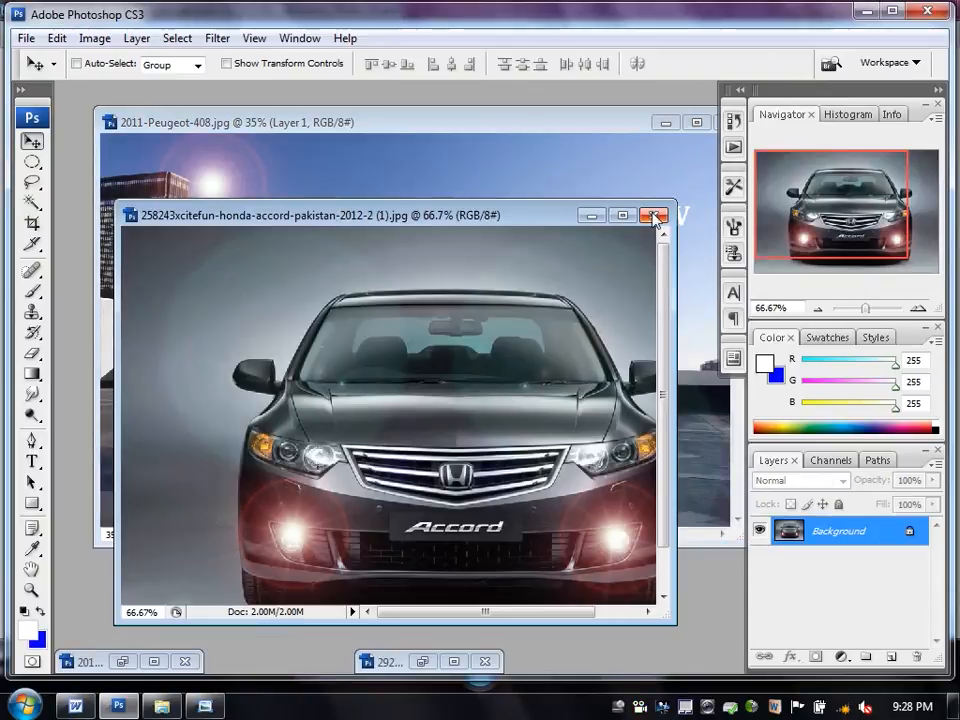
click(653, 217)
click(489, 285)
click(130, 661)
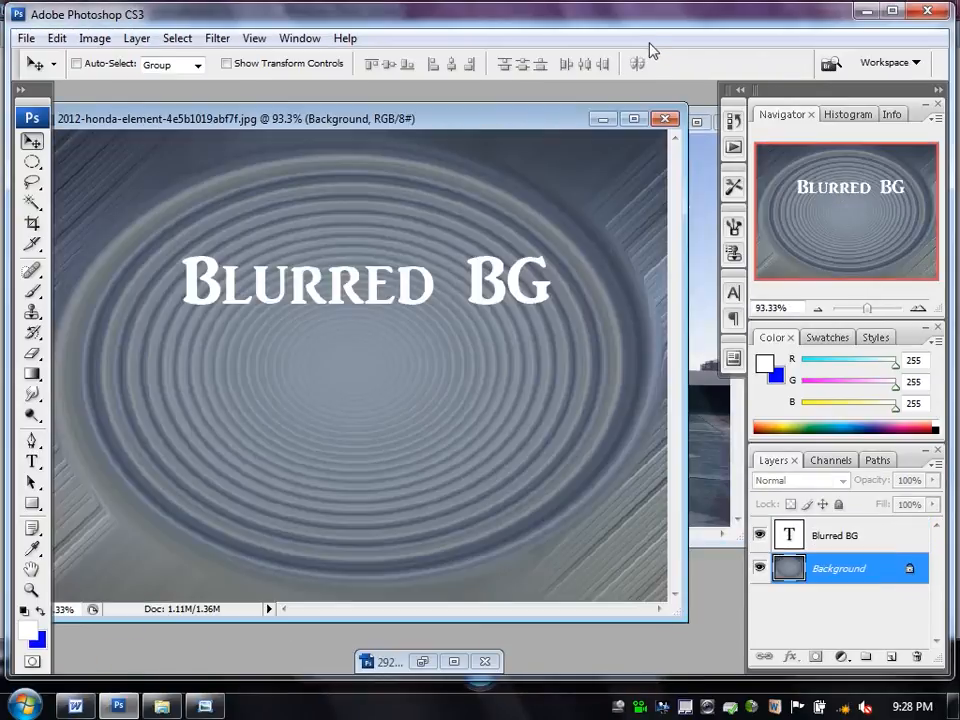
click(665, 118)
click(497, 285)
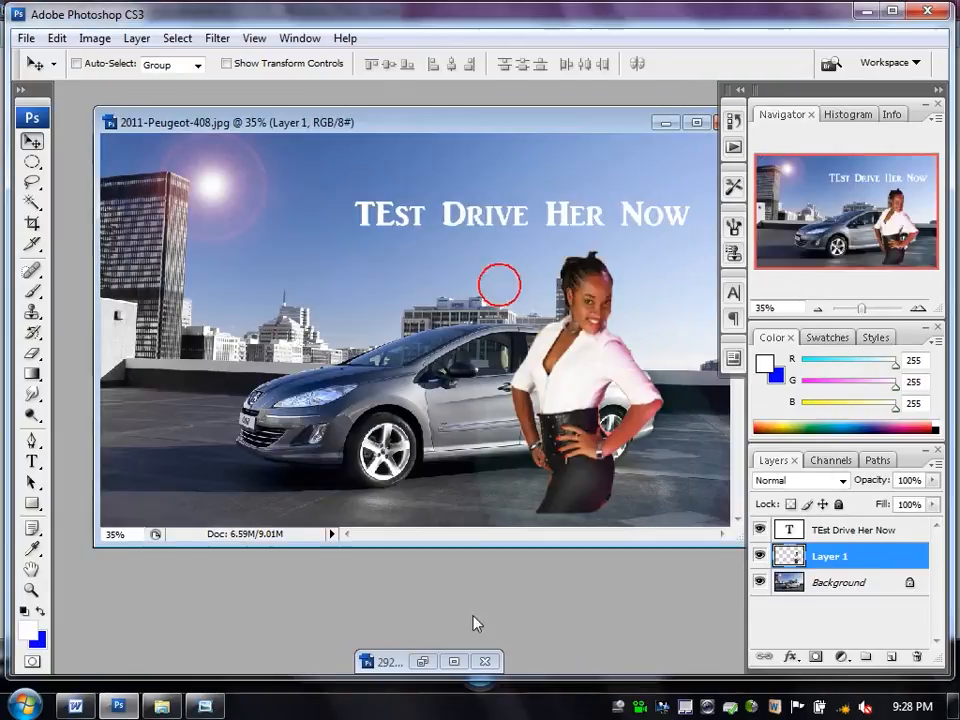
Restore the minimized portrait document and close it without saving.
click(423, 661)
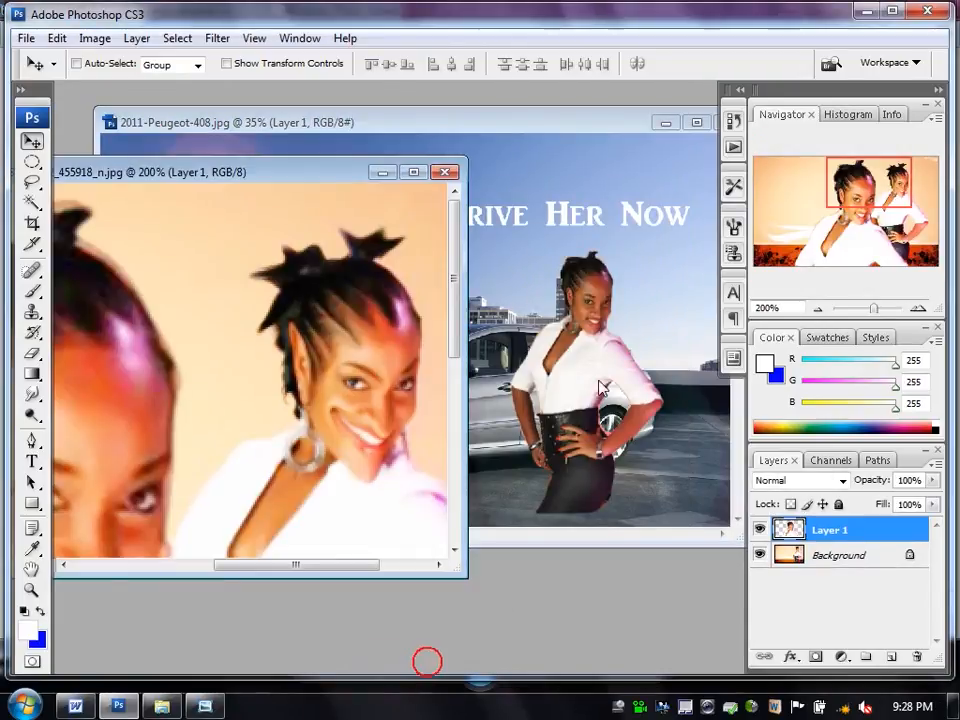
click(445, 173)
click(484, 286)
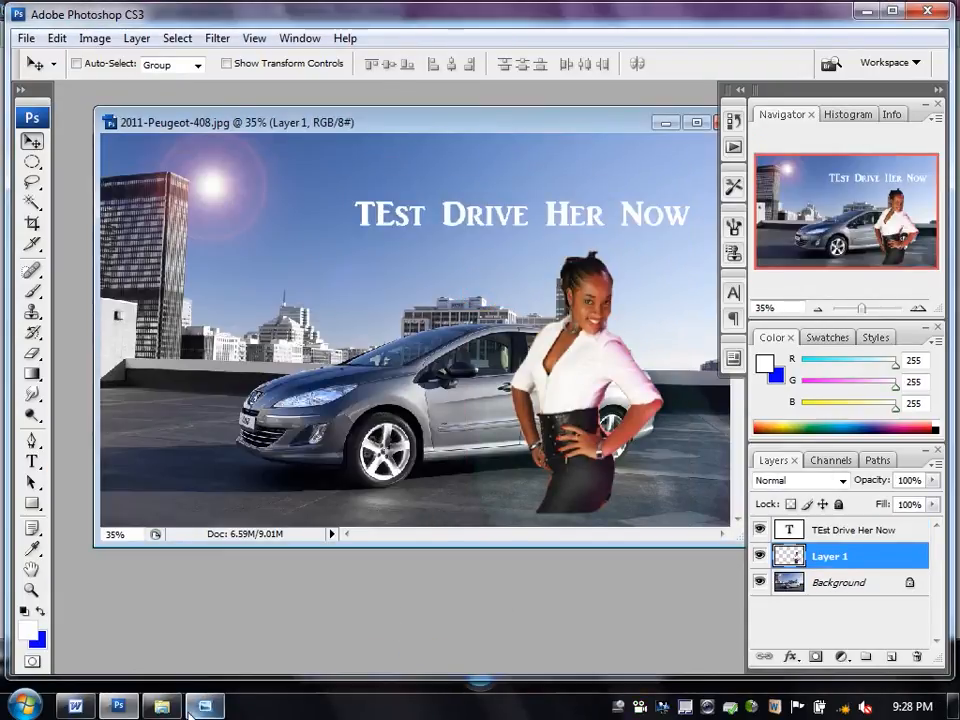
Switch to Windows Explorer, open the original portrait JPEG from the Pictures library in Photoshop, and move its window below the Peugeot headline.
click(163, 706)
click(573, 466)
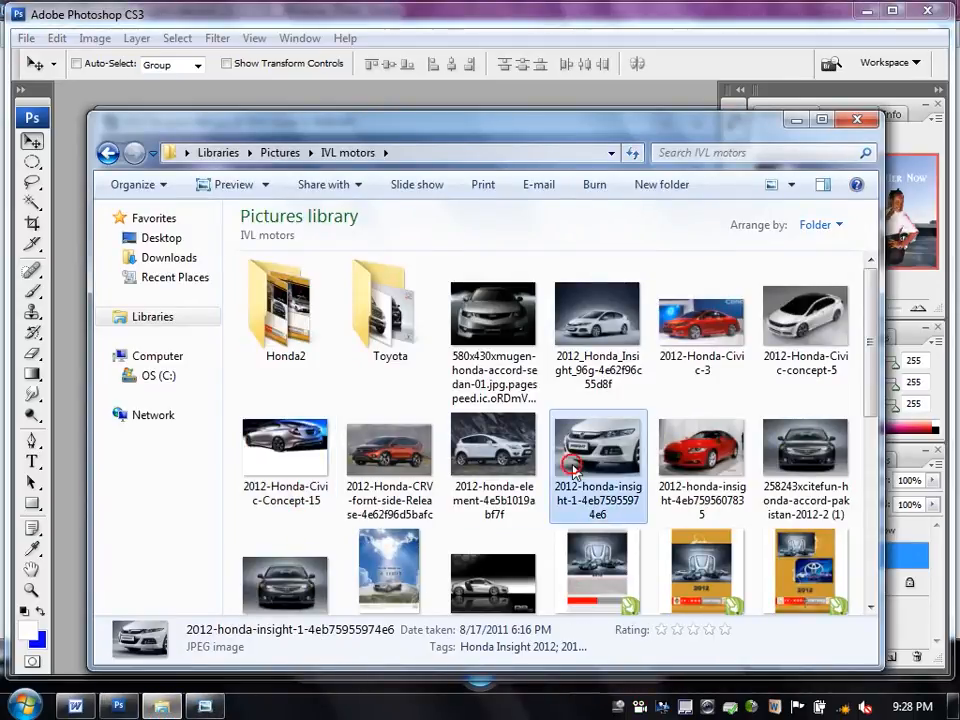
key(BackSpace)
scroll(606, 488, down, 5)
scroll(608, 478, down, 12)
scroll(611, 474, down, 10)
scroll(608, 470, down, 6)
drag(540, 405, 80, 336)
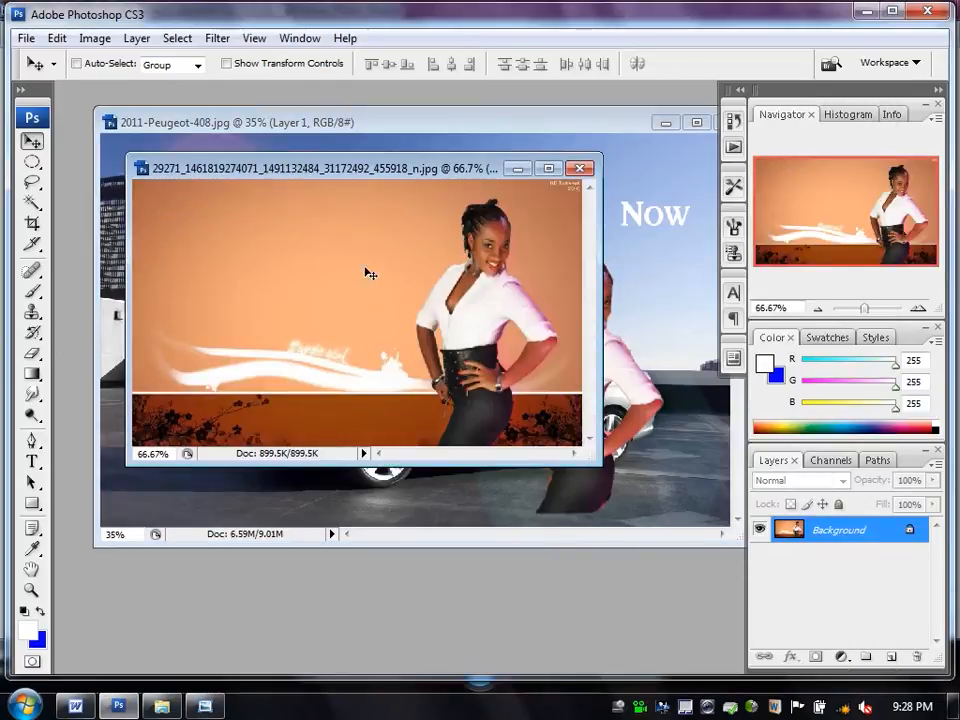
drag(460, 178, 437, 346)
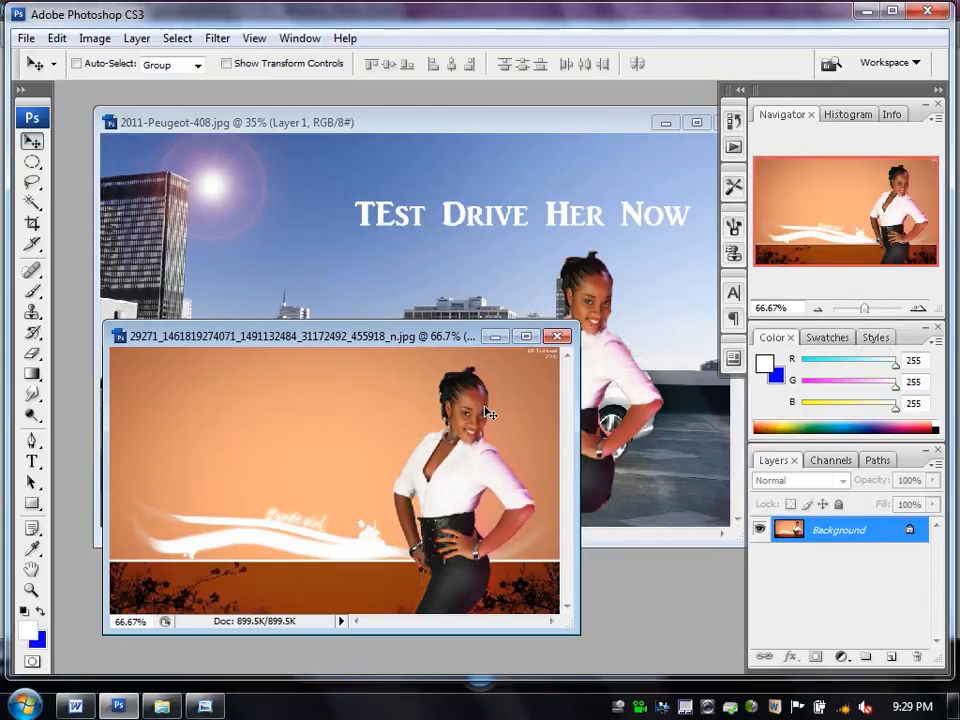
Select the Background layer of the Peugeot composite and rearrange both document windows so the portrait overlaps the composite's lower edge.
click(333, 280)
right_click(307, 248)
click(370, 262)
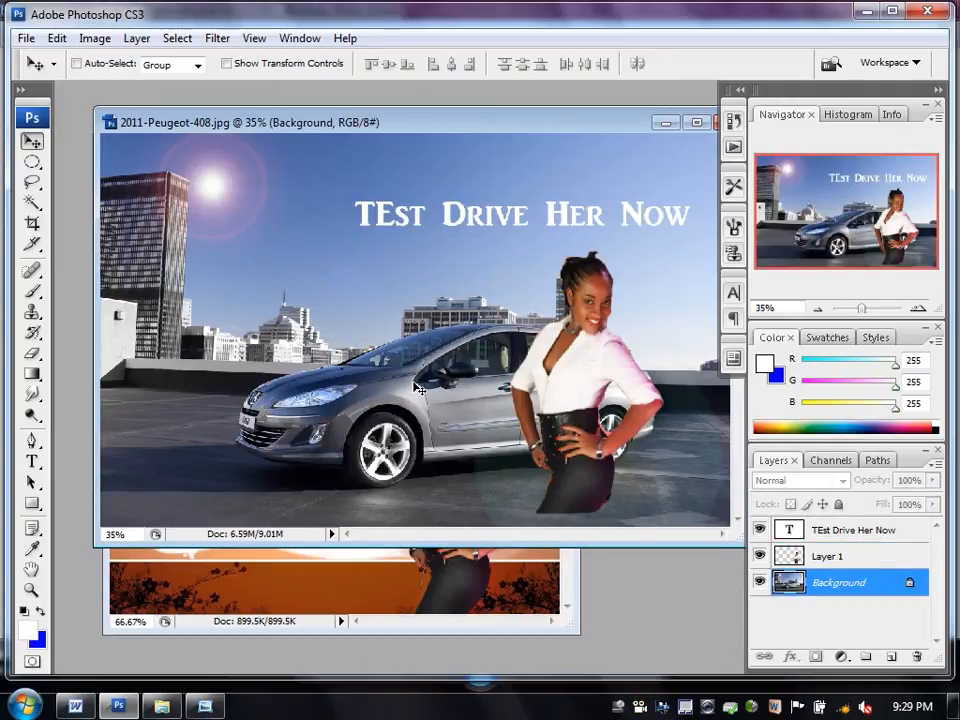
right_click(589, 321)
click(419, 288)
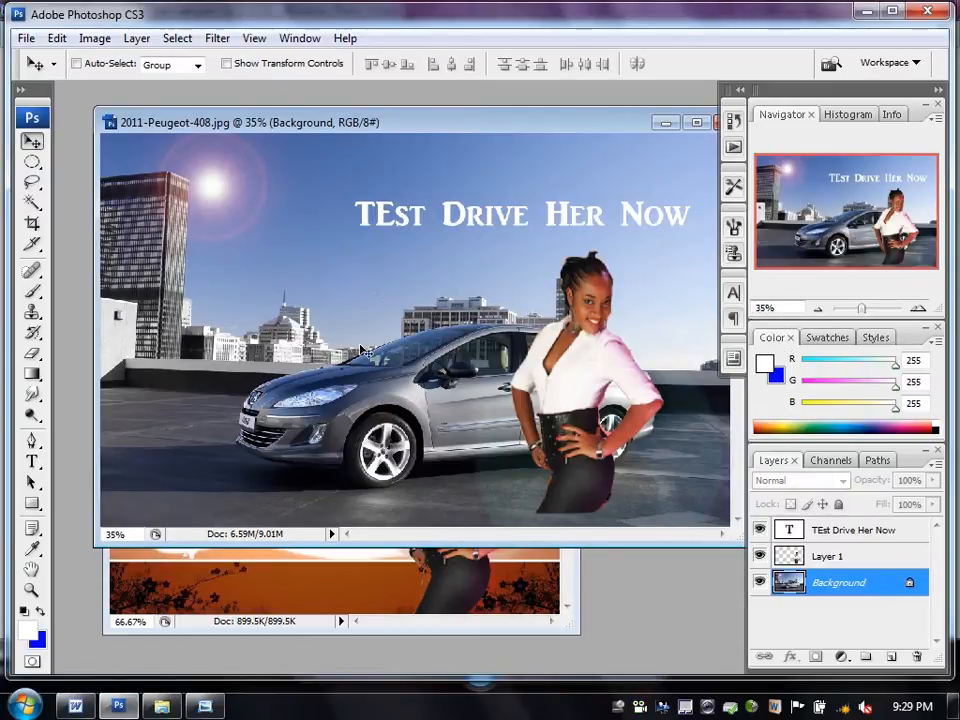
right_click(272, 291)
click(317, 298)
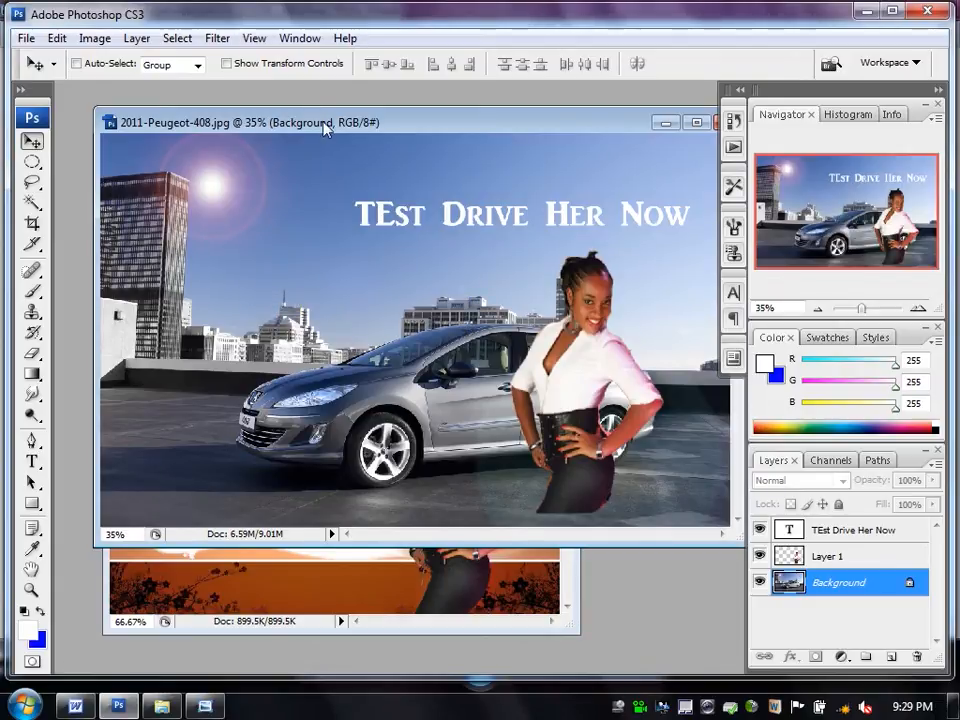
drag(324, 122, 463, 110)
drag(224, 337, 127, 308)
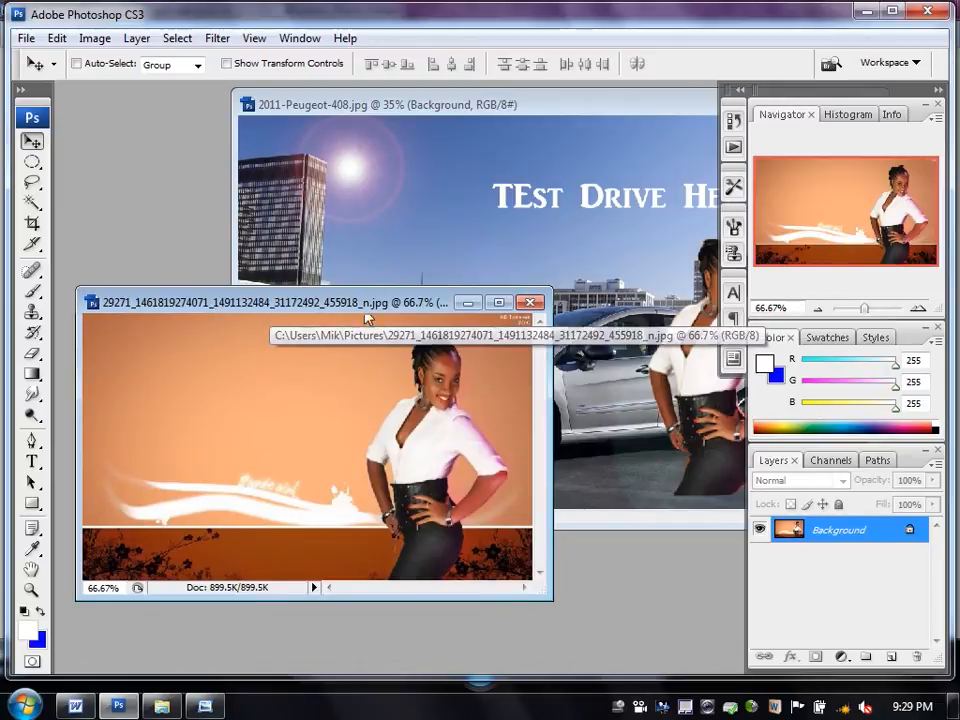
Apply Match Color to the Peugeot Background layer using the portrait JPEG as source.
click(428, 216)
click(106, 38)
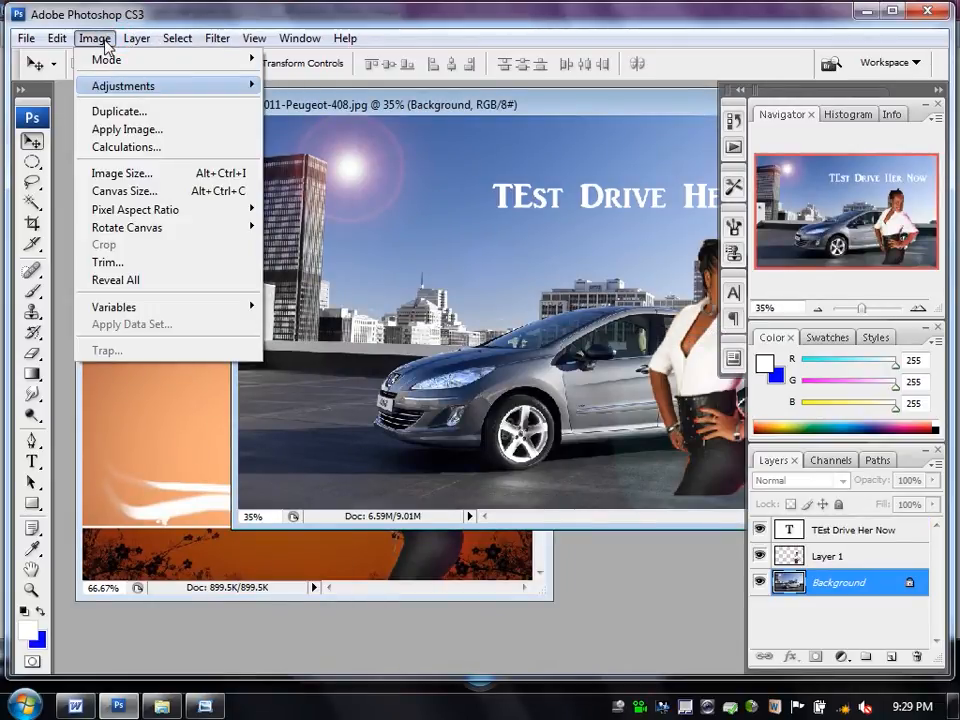
mouse_move(128, 46)
mouse_move(98, 46)
mouse_move(122, 88)
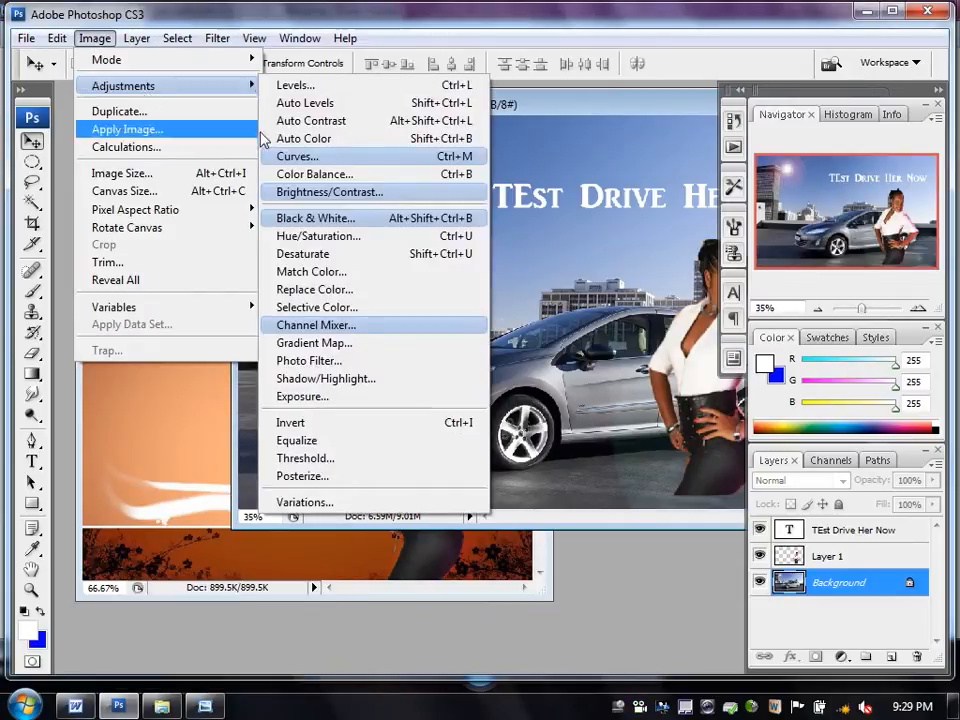
click(366, 280)
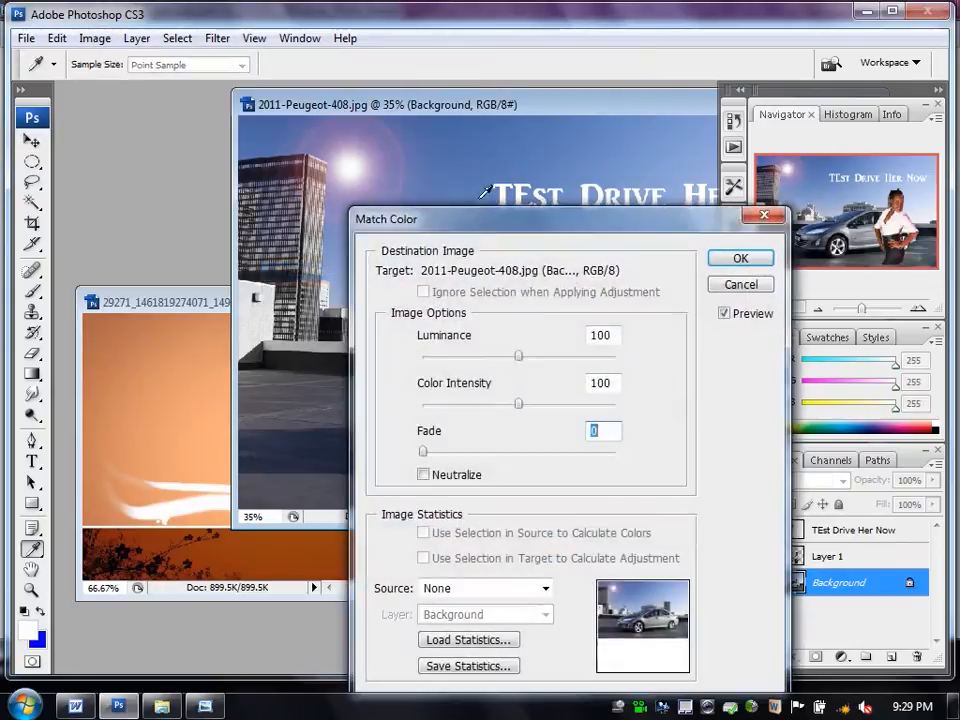
drag(553, 141, 555, 75)
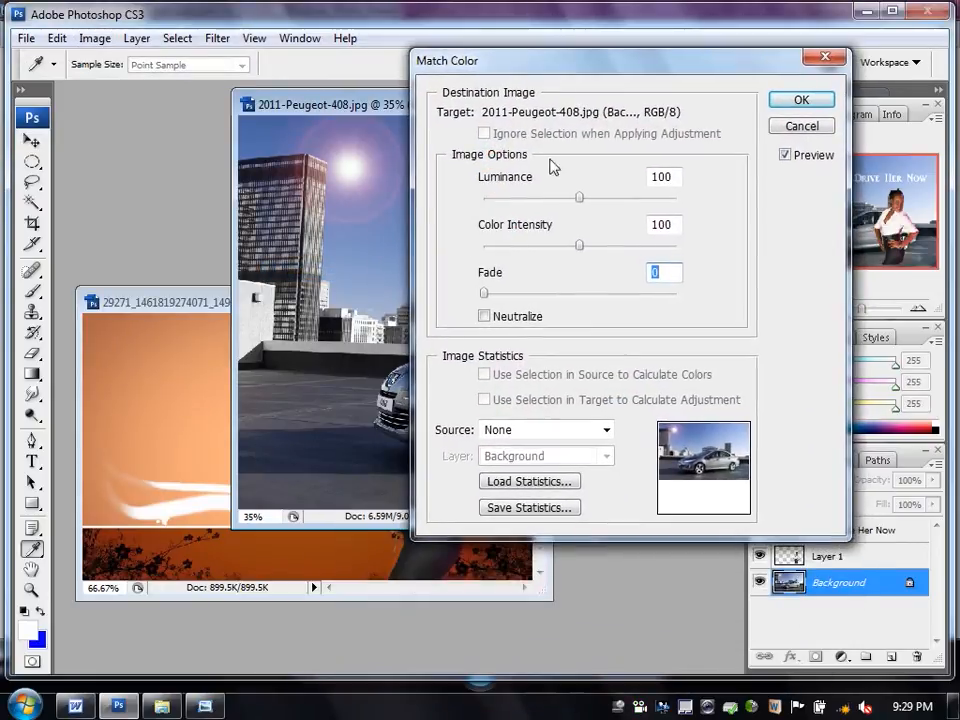
click(606, 430)
click(612, 479)
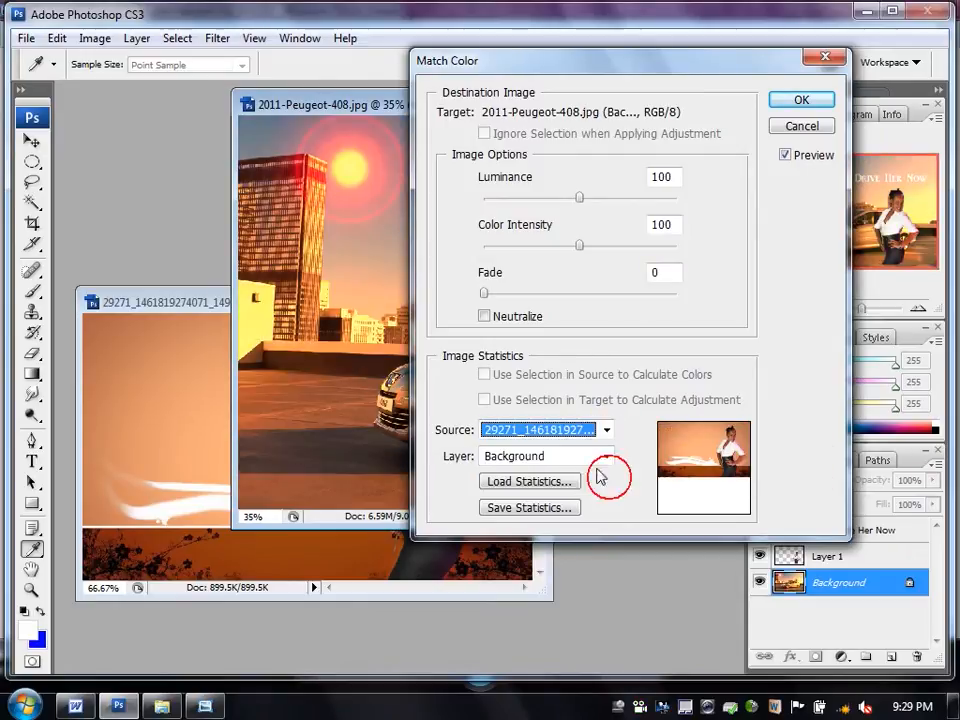
click(790, 99)
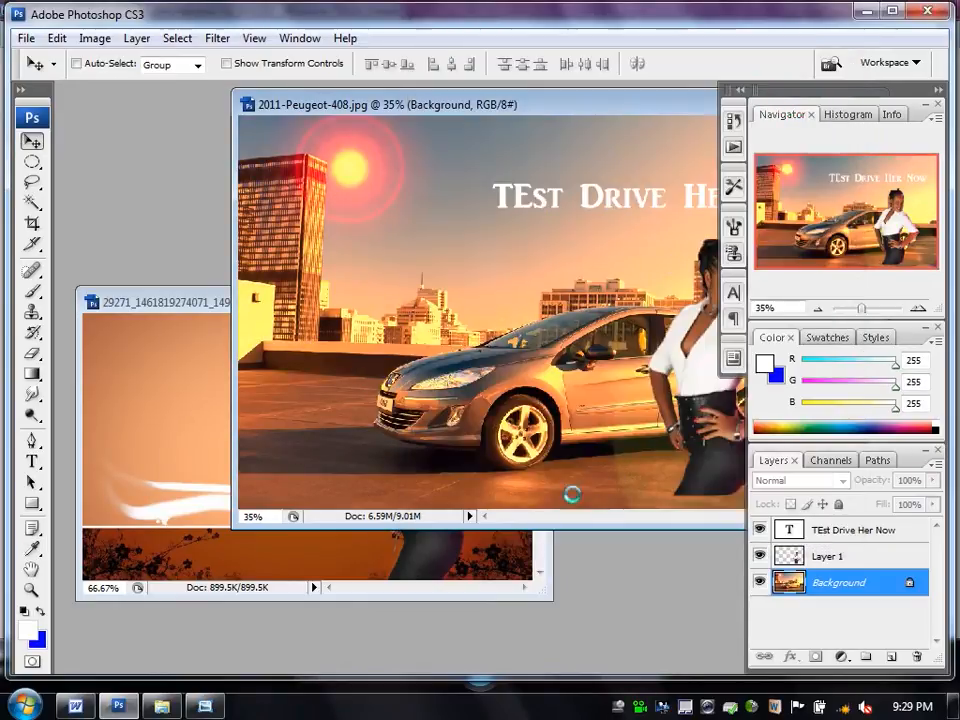
Reposition the Peugeot and portrait windows to compare the colors of the two images, finishing on the Peugeot composite.
drag(600, 113, 459, 112)
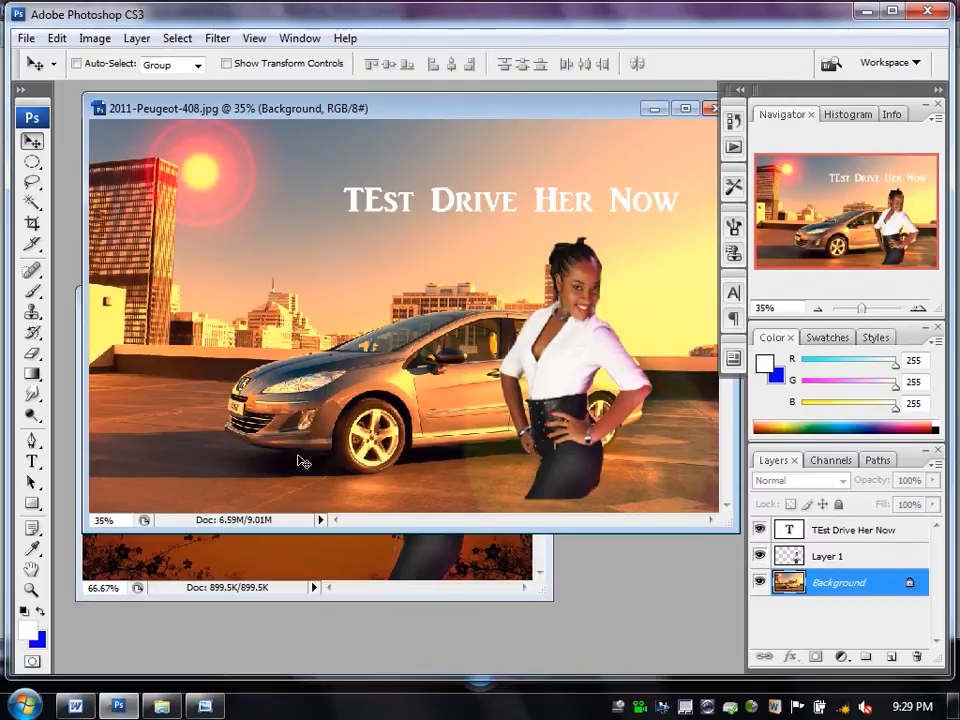
click(330, 557)
drag(389, 306, 369, 352)
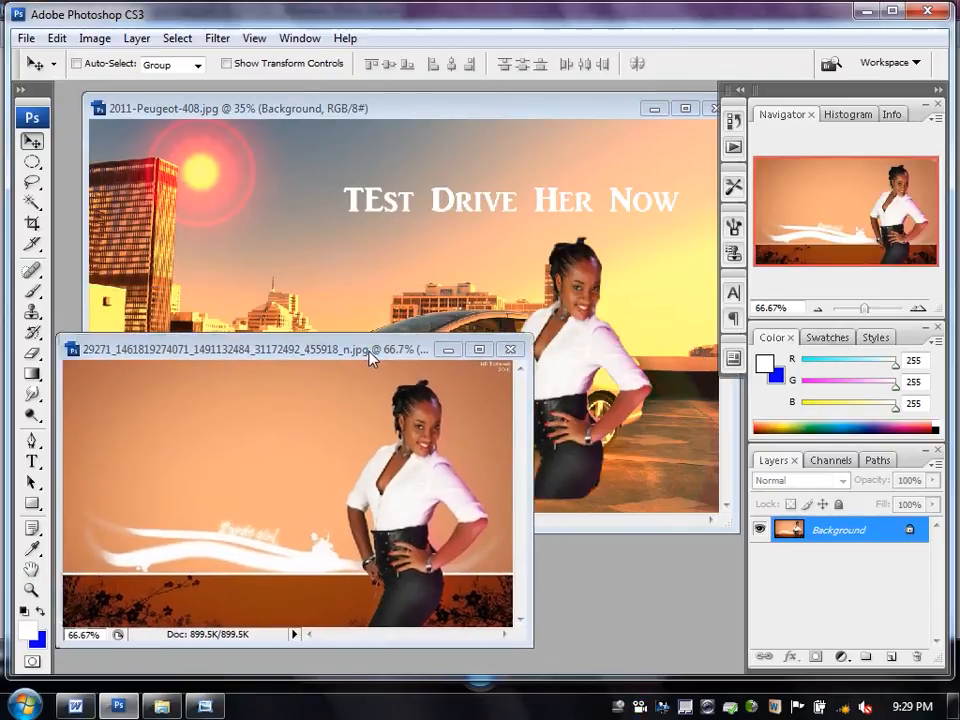
click(297, 112)
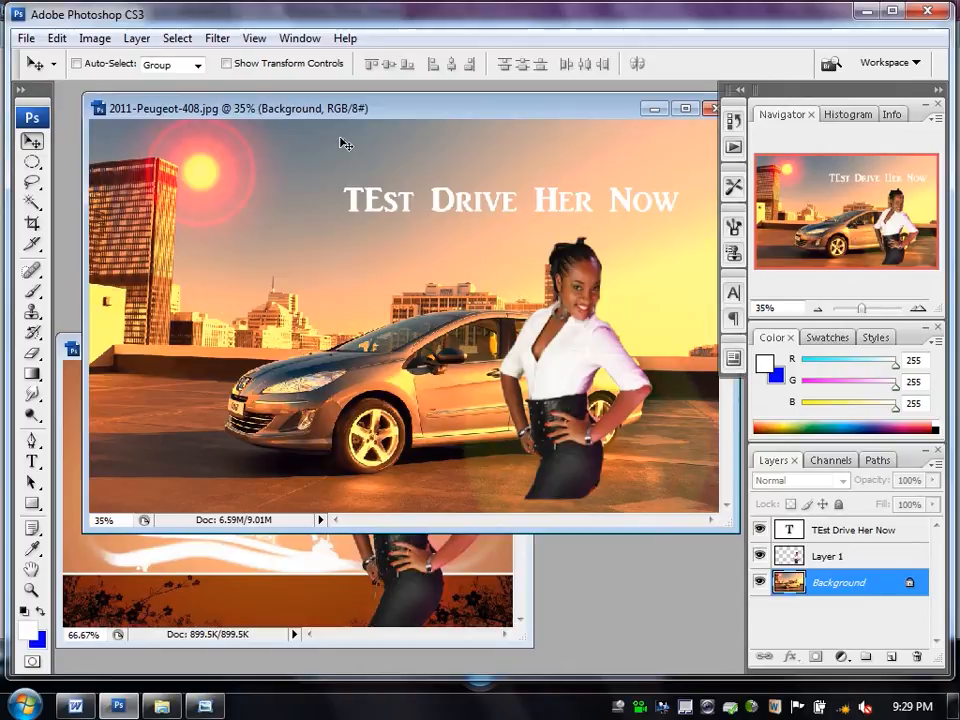
Undo the Match Color adjustment on the Peugeot composite and reselect its Background layer.
key(ctrl+alt+z)
key(ctrl+alt+z)
right_click(290, 297)
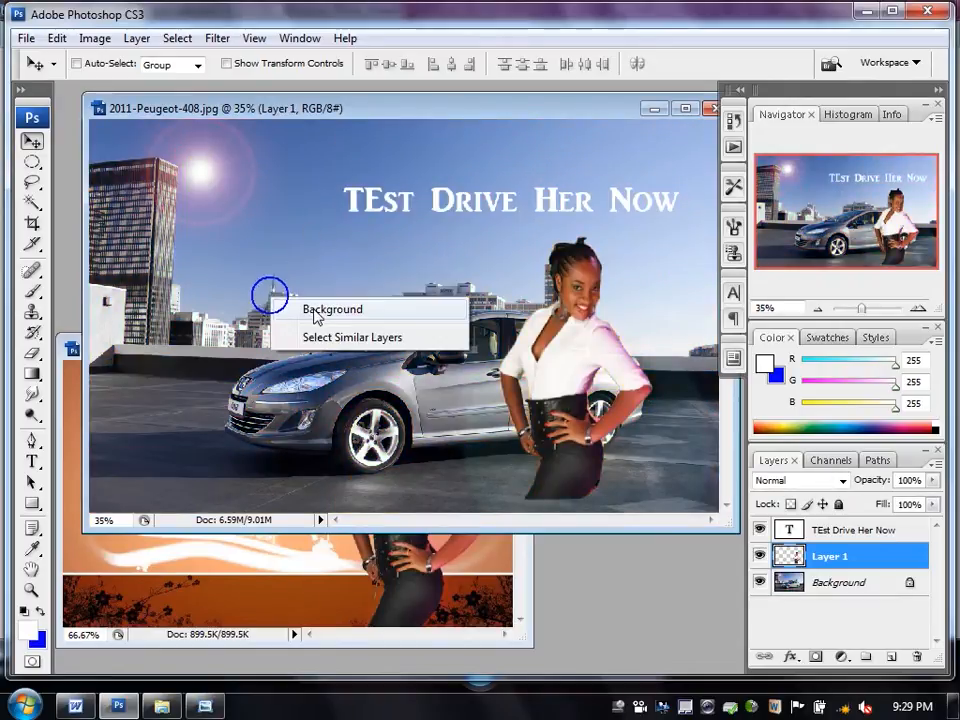
click(312, 309)
click(98, 40)
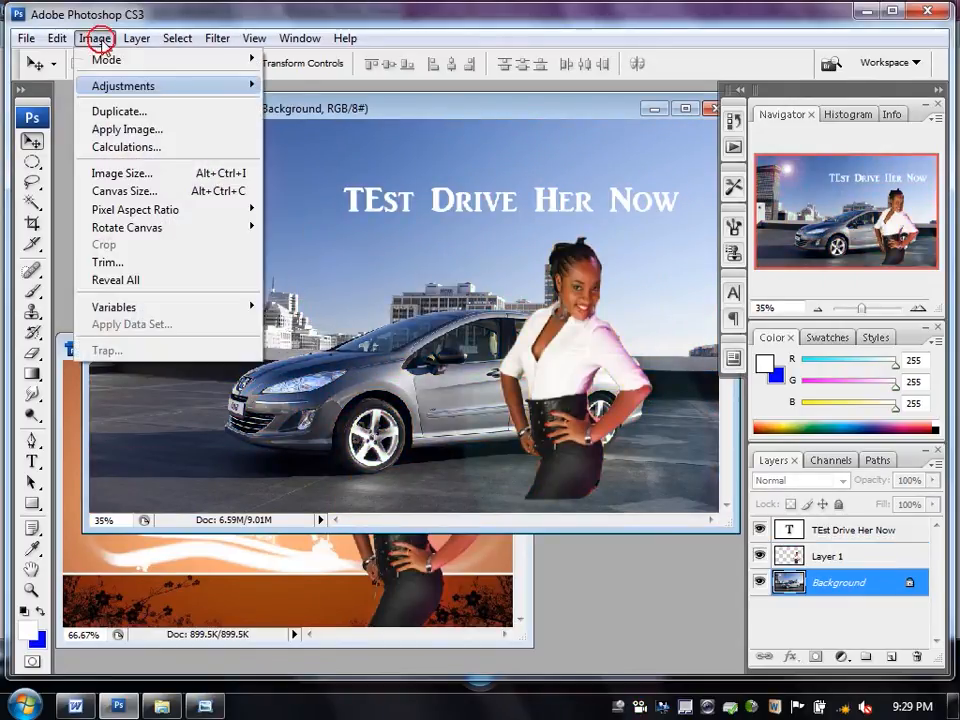
click(98, 40)
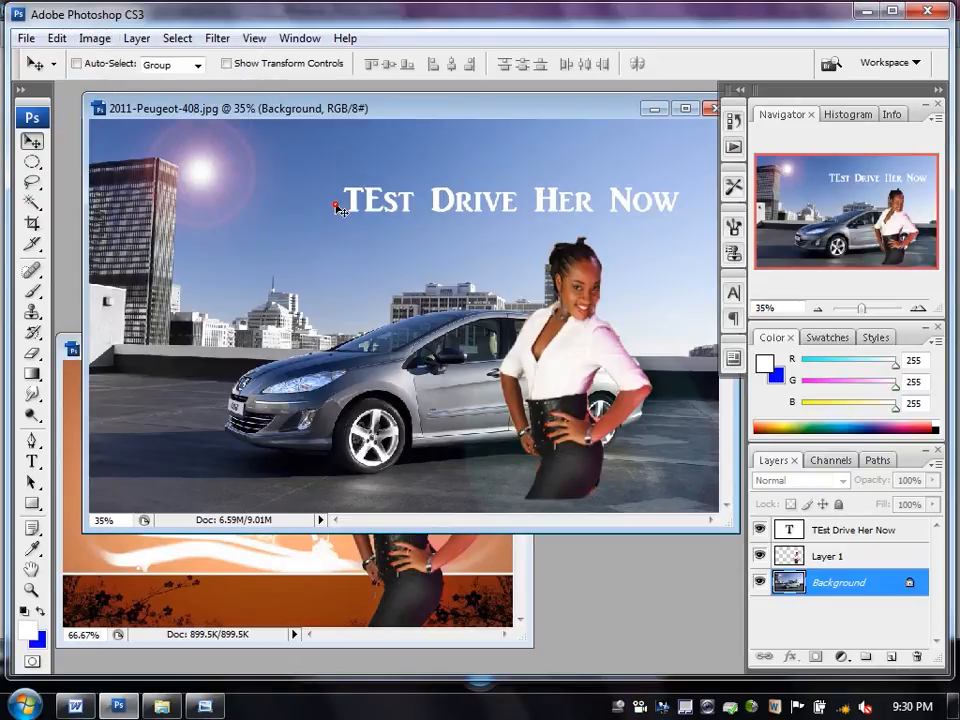
click(214, 568)
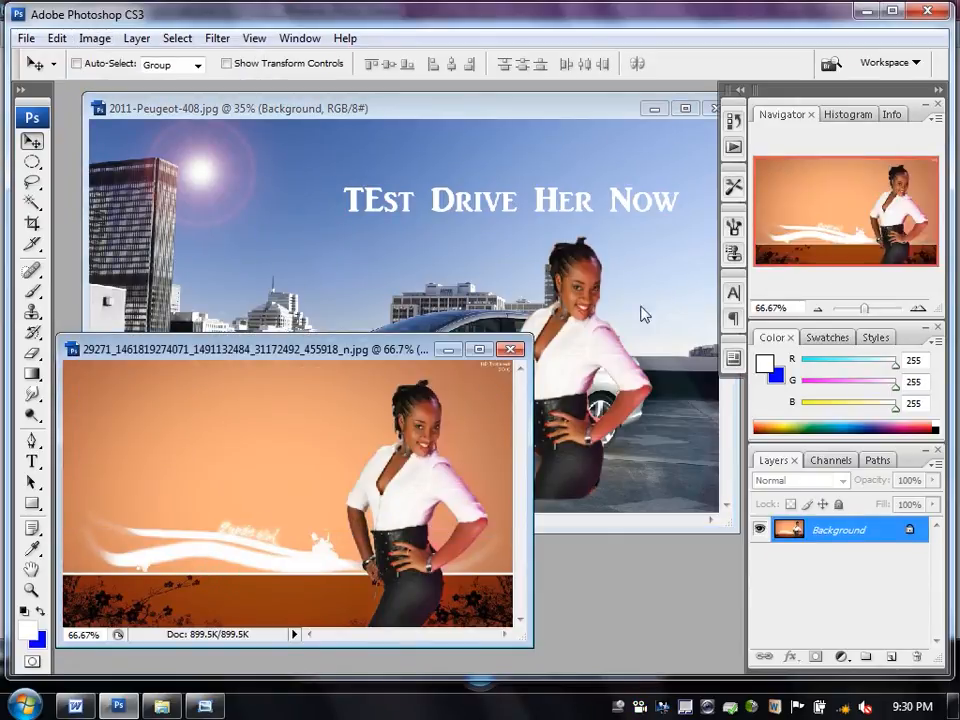
click(604, 291)
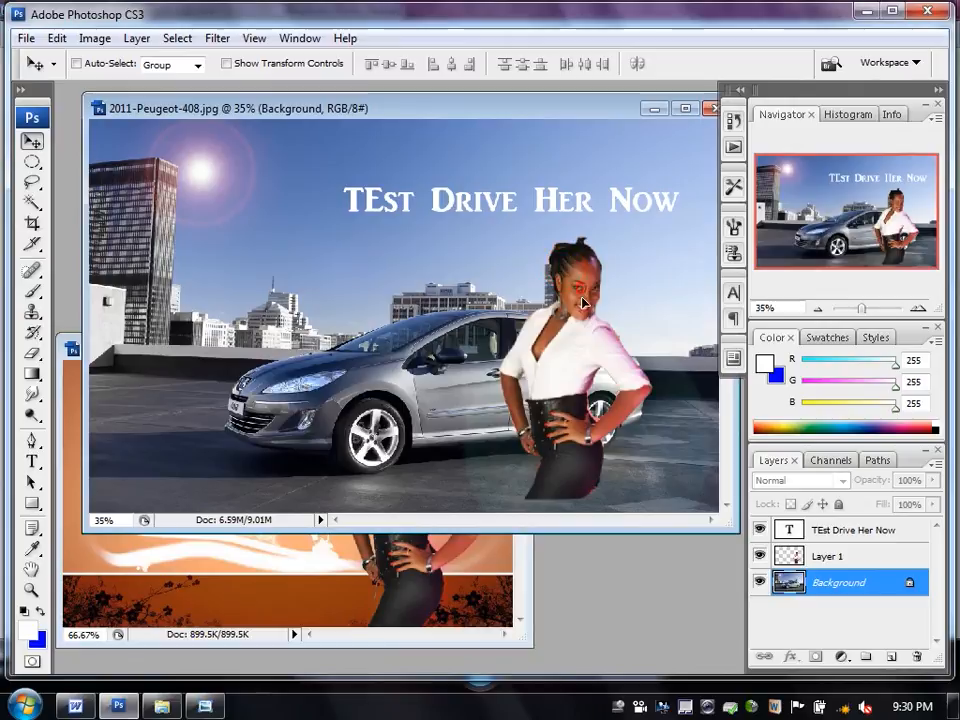
click(443, 273)
click(465, 276)
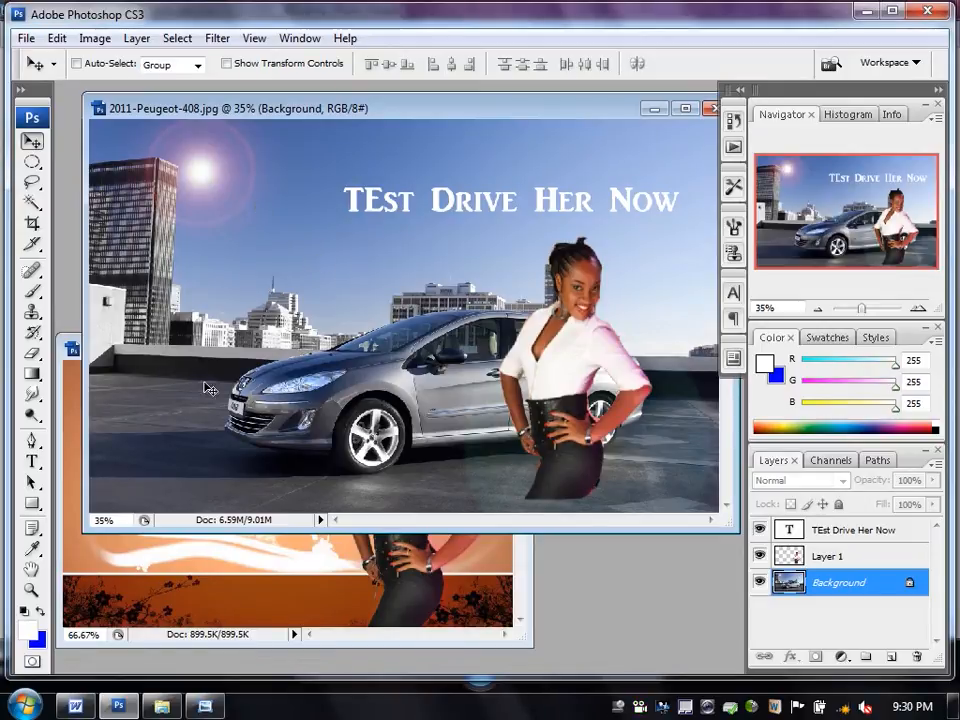
Open Match Color for the Peugeot Background layer again and set the portrait JPEG as the source.
right_click(244, 211)
click(285, 223)
click(258, 574)
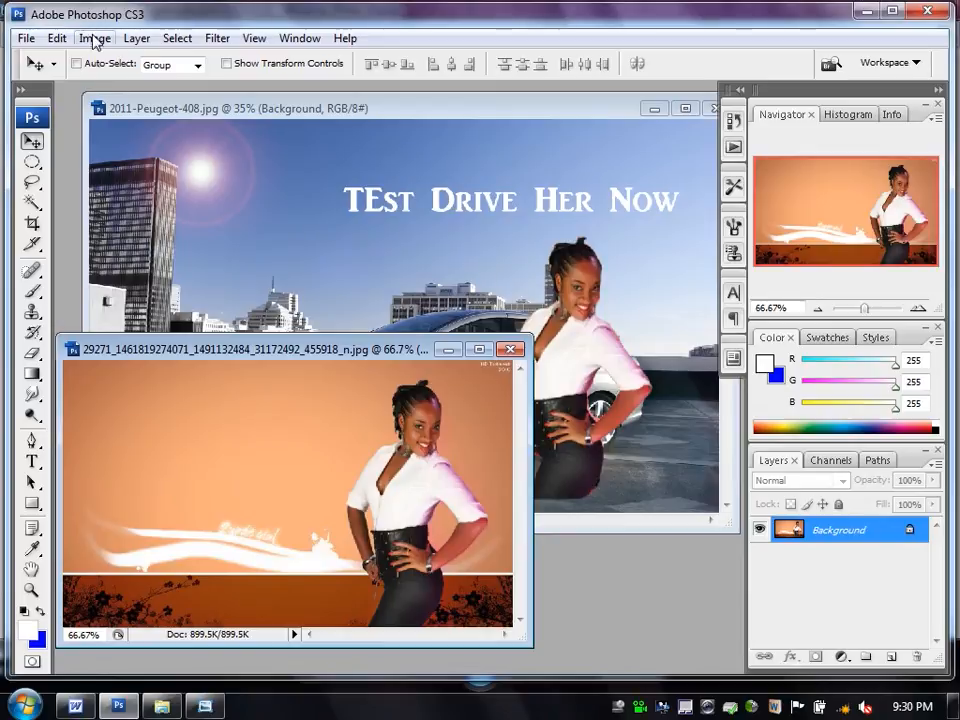
click(213, 188)
click(109, 42)
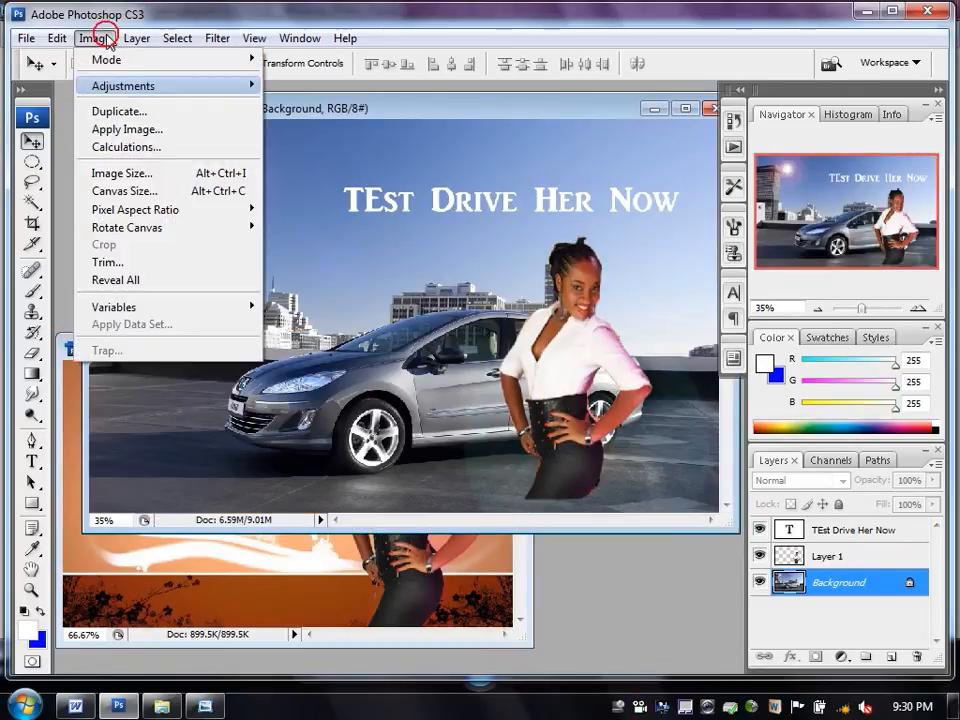
click(129, 90)
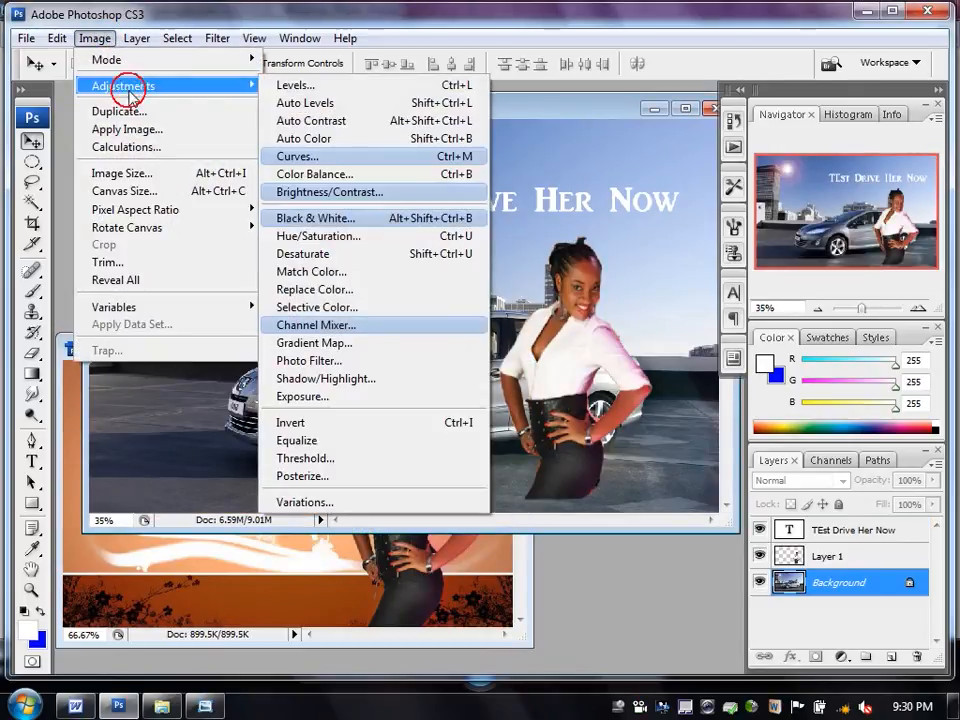
click(348, 275)
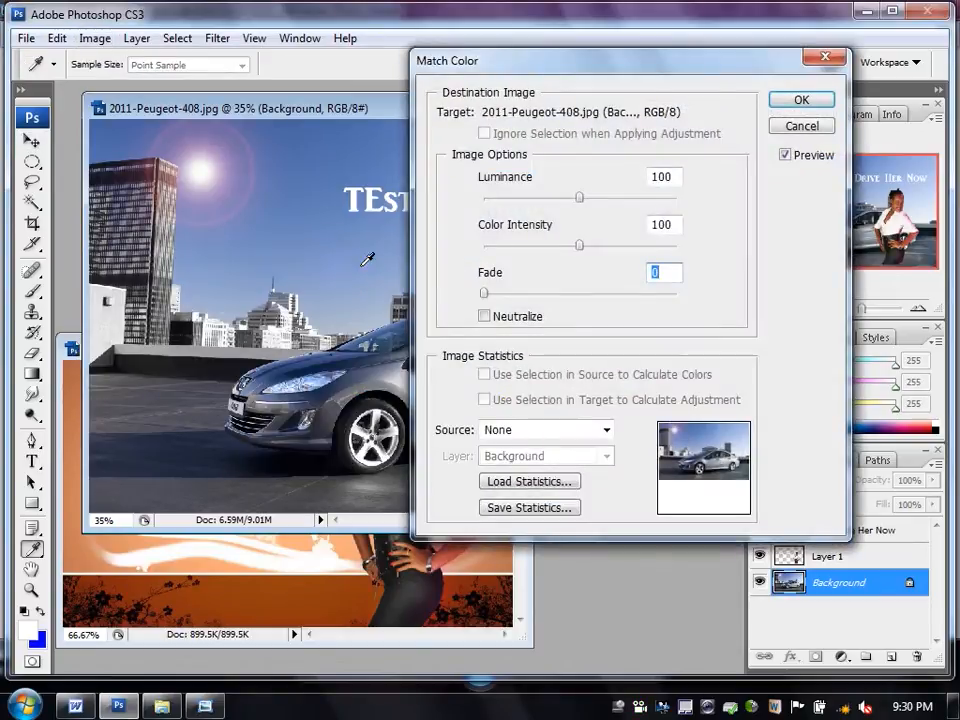
drag(598, 67, 491, 65)
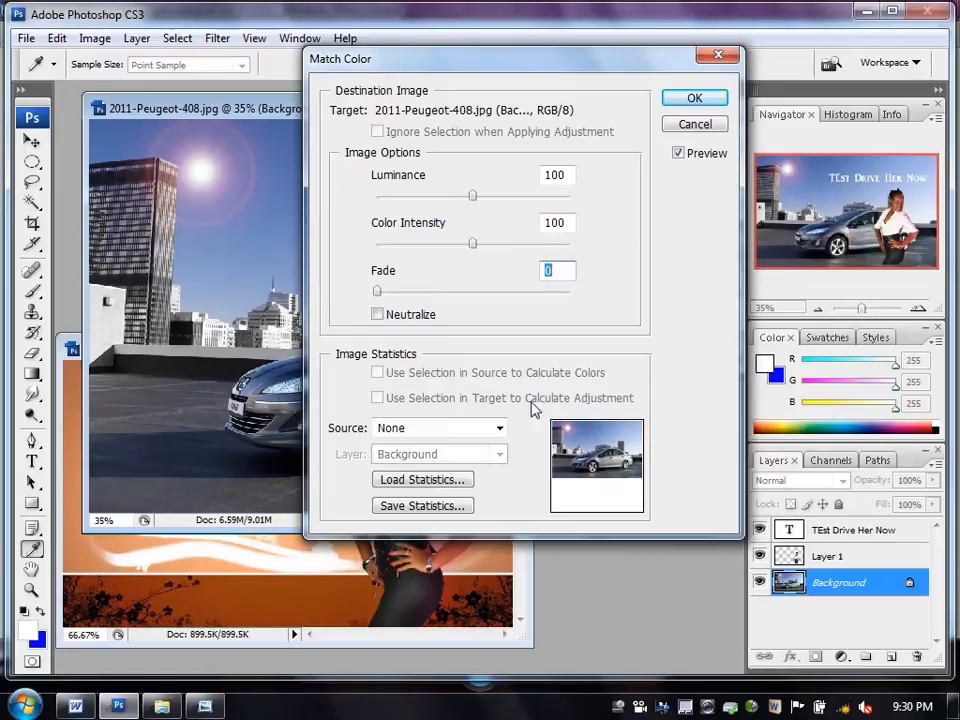
click(499, 427)
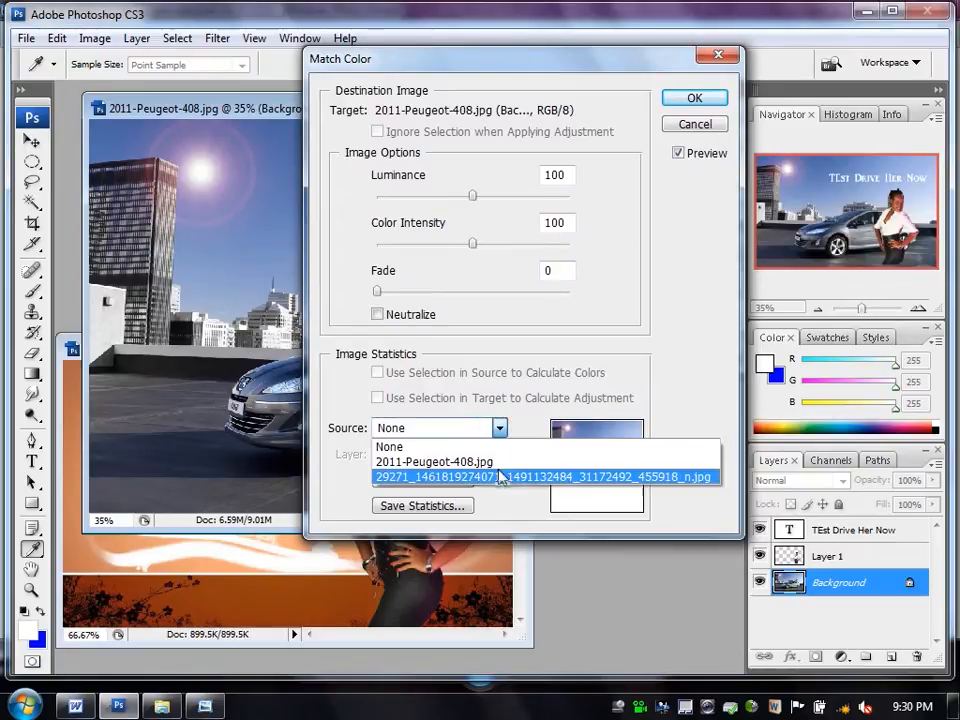
click(500, 430)
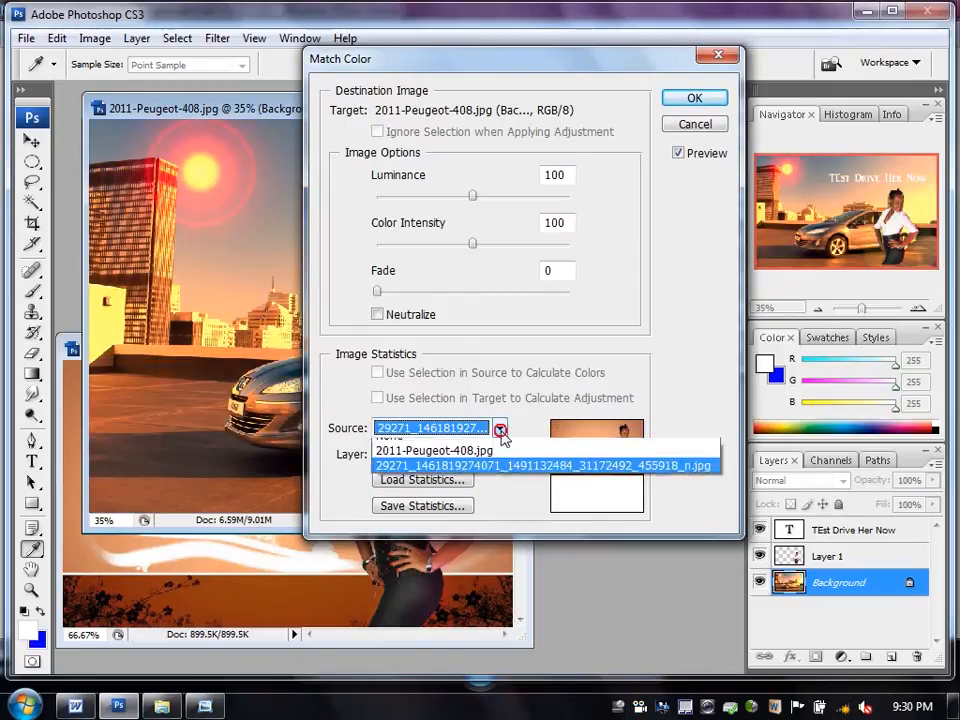
click(505, 470)
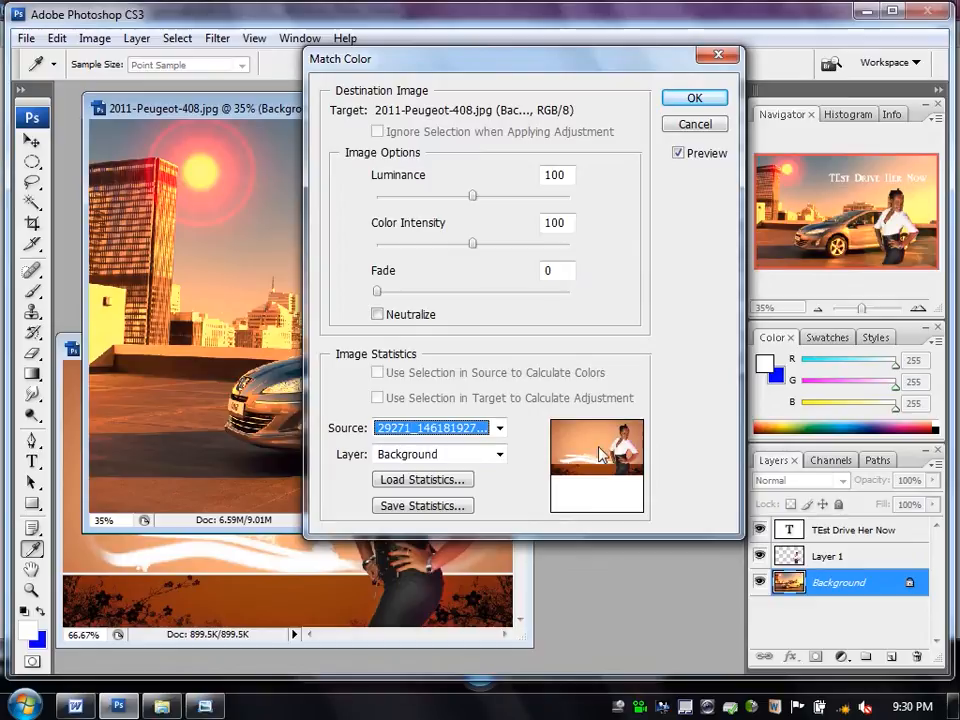
Set Luminance to 43 and Color Intensity to 98, raise Fade slightly, and apply the Match Color adjustment.
drag(631, 73, 799, 70)
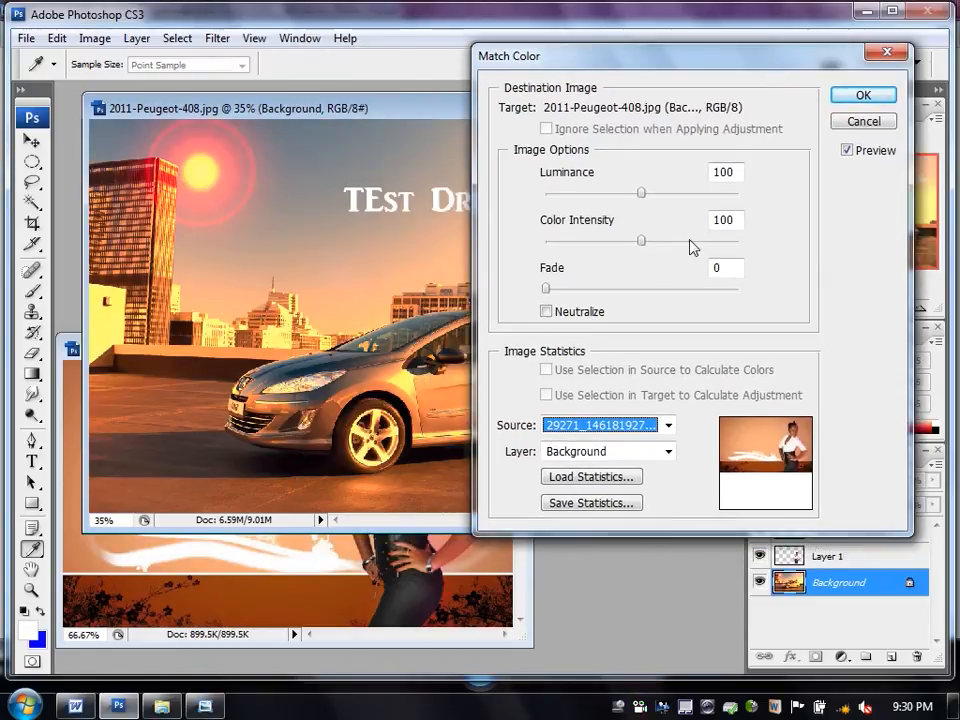
drag(640, 194, 586, 197)
mouse_move(641, 243)
mouse_down()
mouse_move(587, 249)
mouse_move(641, 255)
mouse_up()
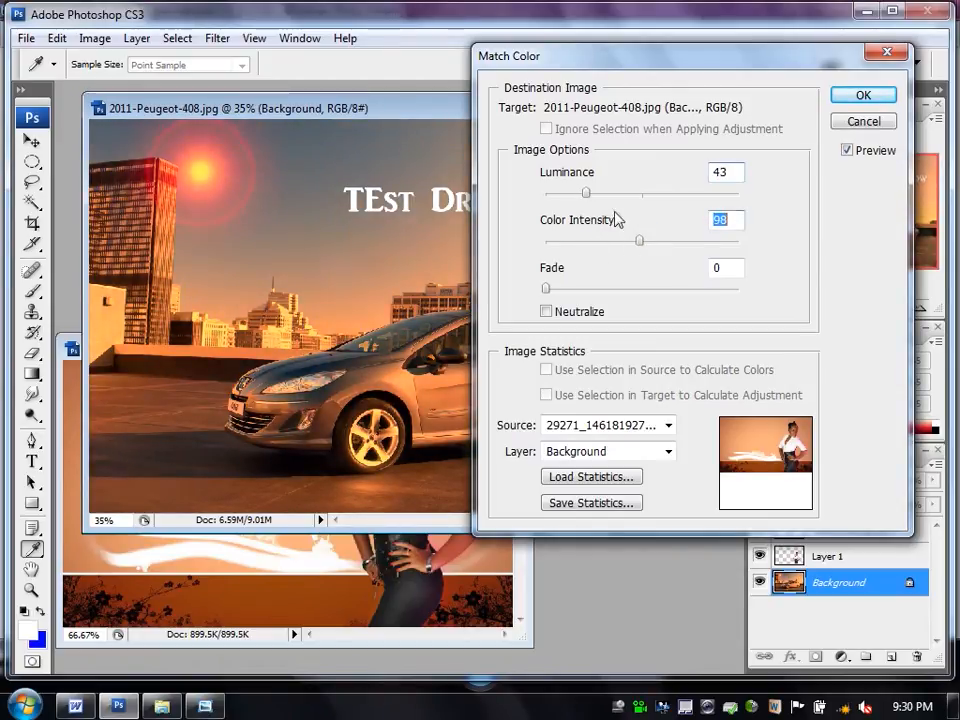
mouse_move(546, 291)
mouse_down()
mouse_move(576, 296)
mouse_move(560, 295)
mouse_up()
click(847, 92)
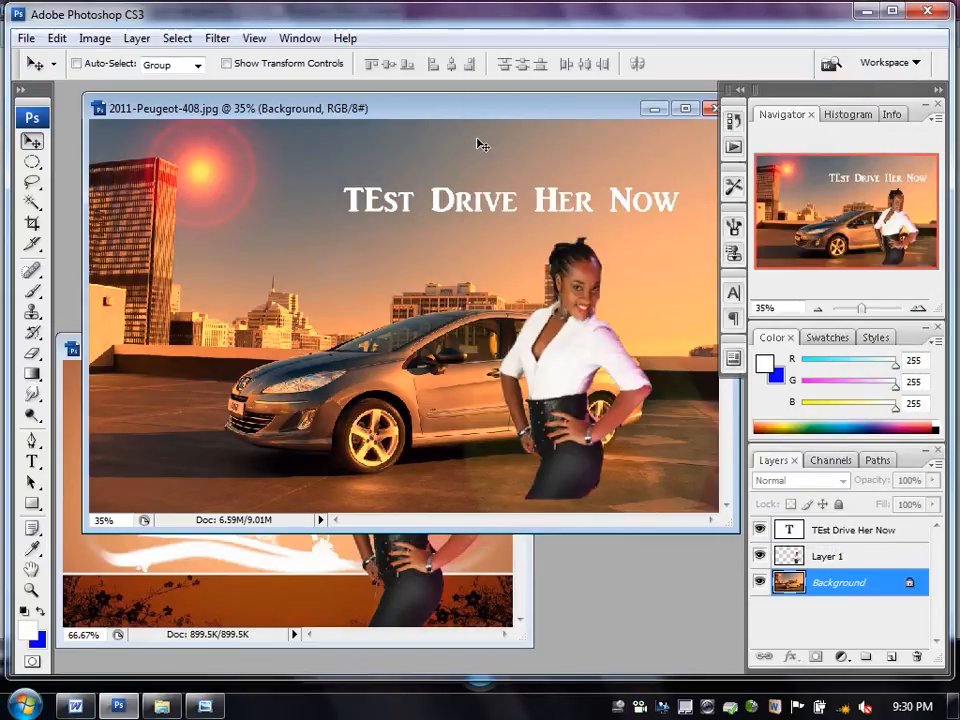
Select the woman's layer and move her slightly down and to the right over the car's rear.
right_click(593, 309)
click(605, 310)
drag(602, 304, 612, 337)
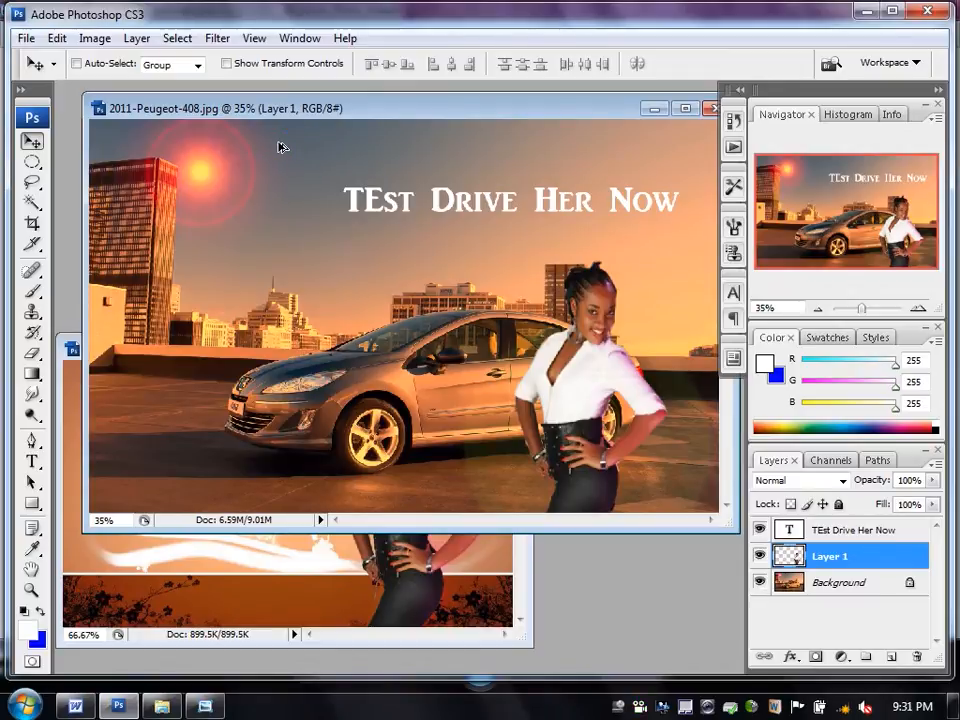
Undo the woman's move and the Match Color adjustment, and maximize the Peugeot document.
key(ctrl+alt+z)
key(ctrl+alt+z)
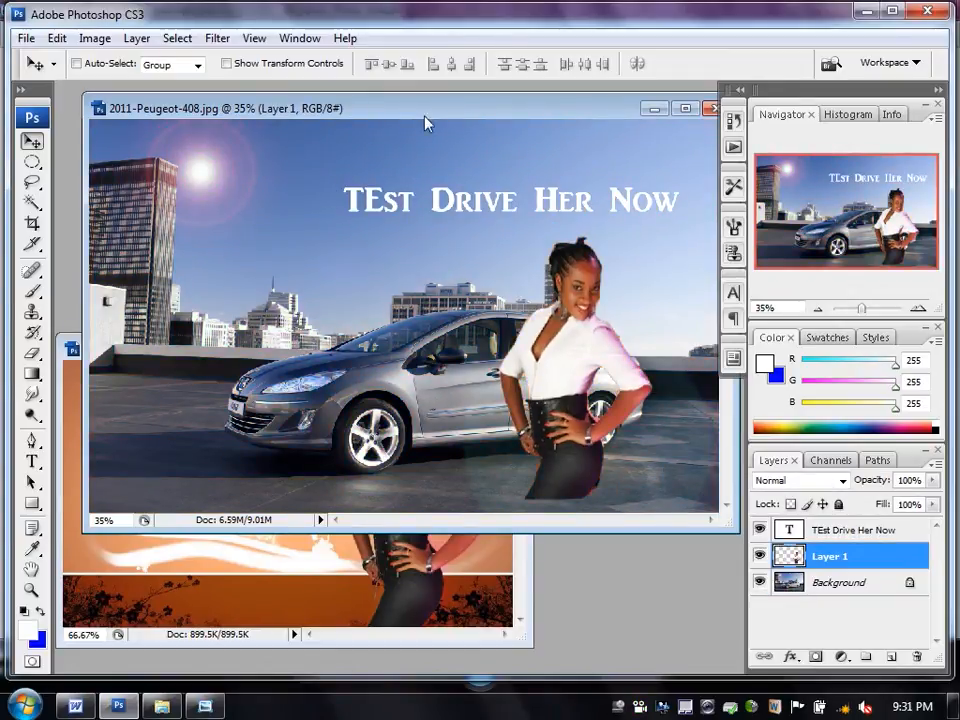
double_click(569, 114)
Select the woman's layer, Layer 1, and move it slightly to the right.
right_click(570, 388)
click(561, 392)
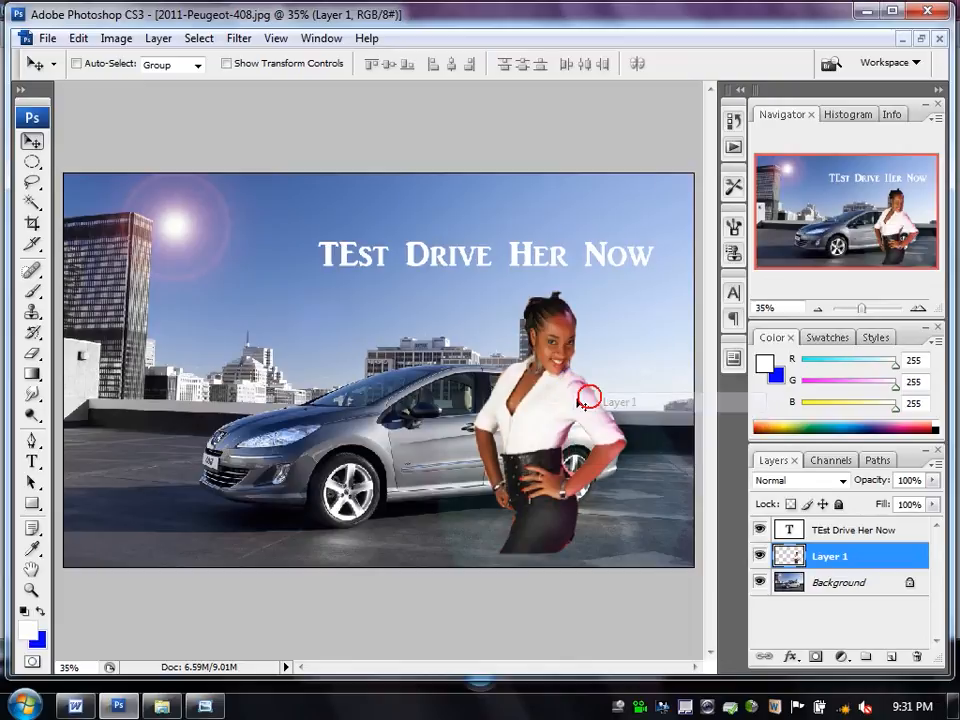
drag(574, 398, 585, 398)
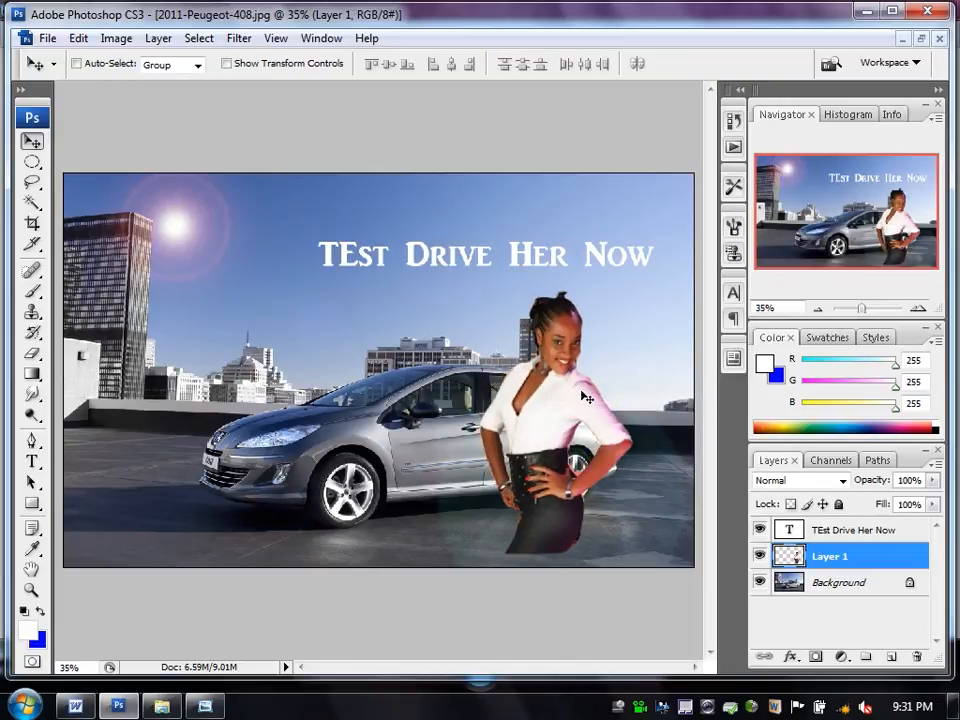
click(110, 38)
click(145, 87)
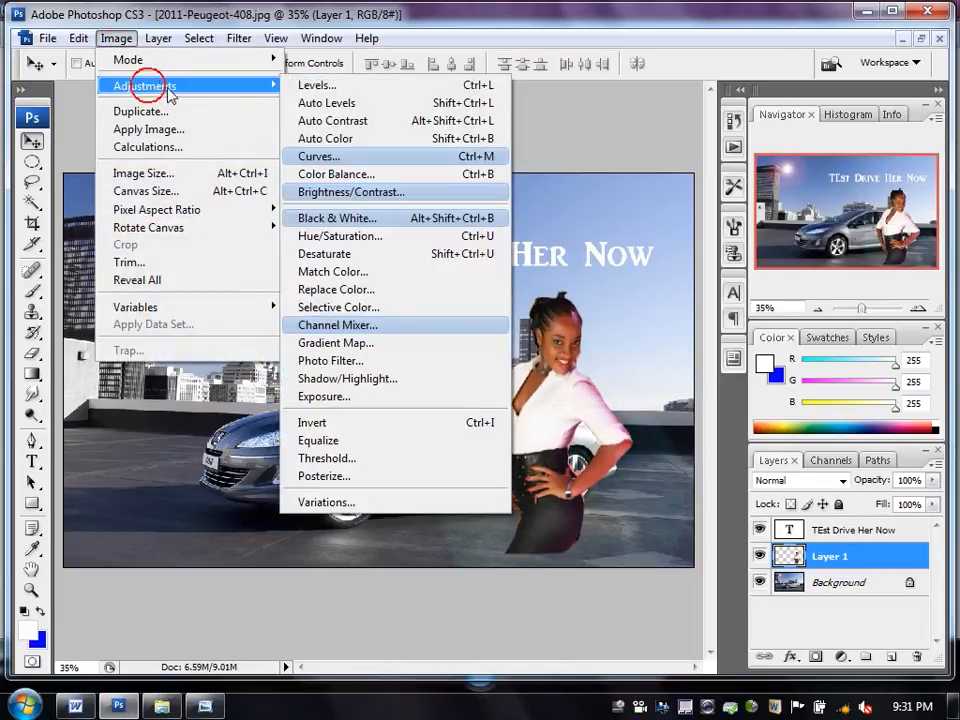
click(374, 291)
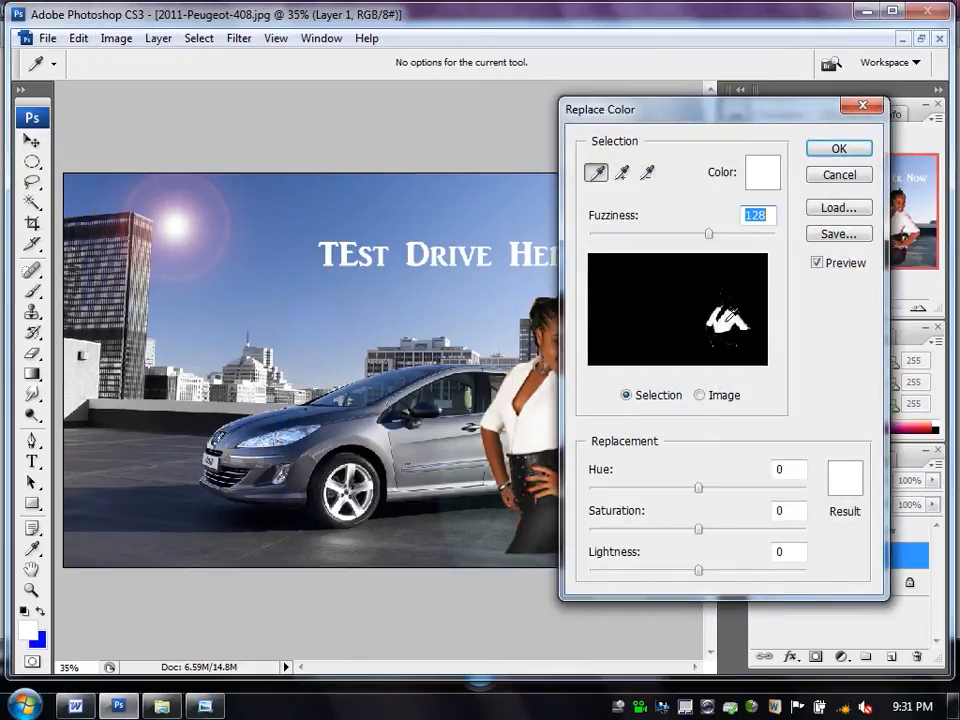
click(550, 402)
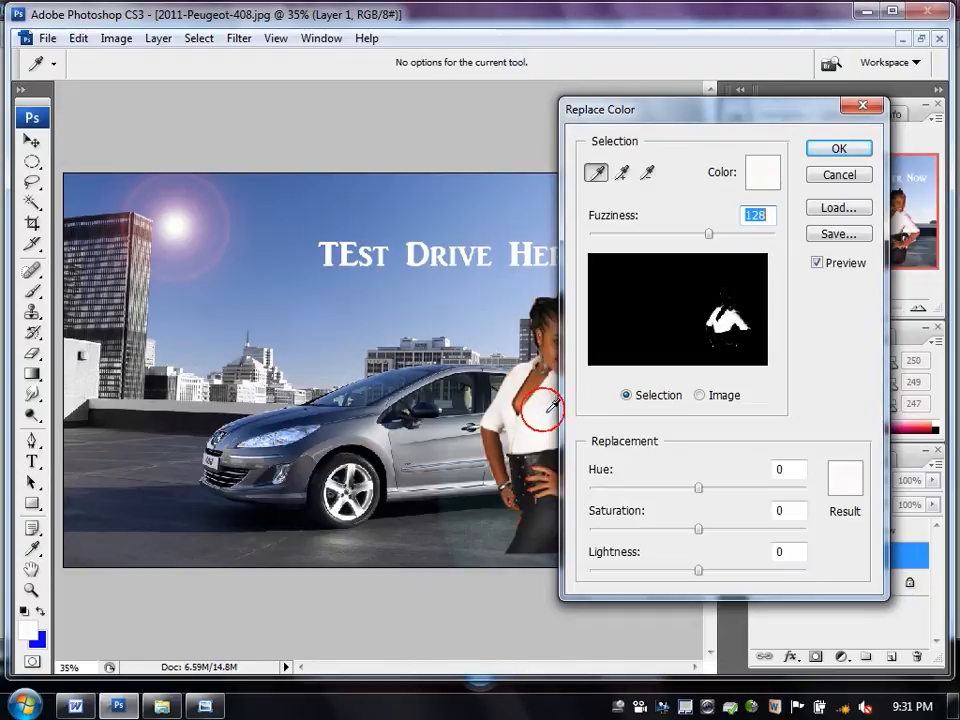
click(848, 482)
click(462, 245)
click(430, 172)
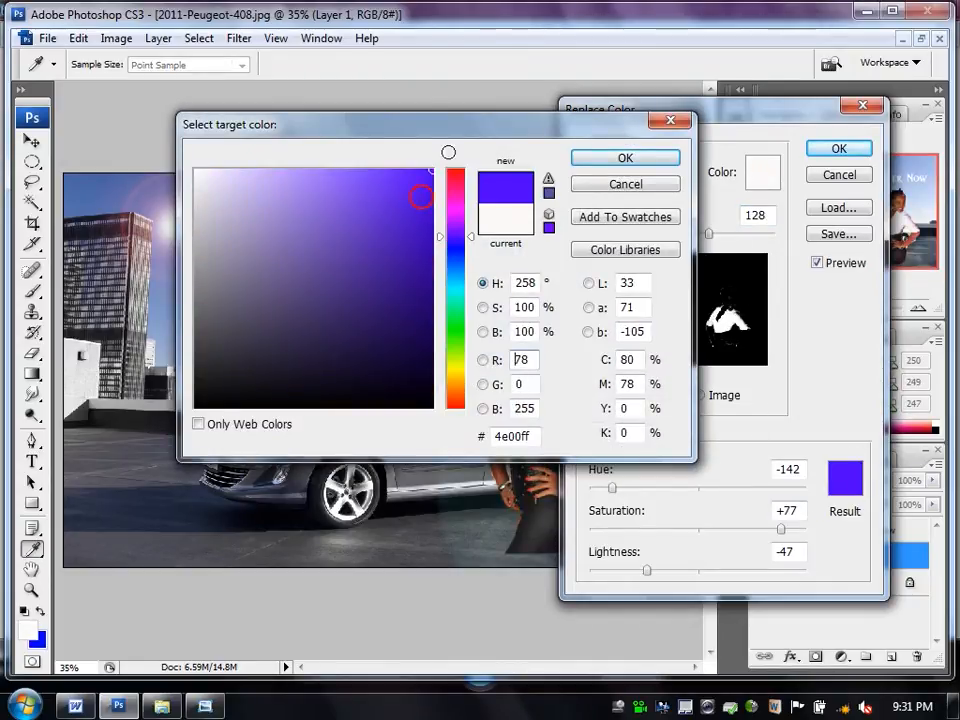
click(582, 158)
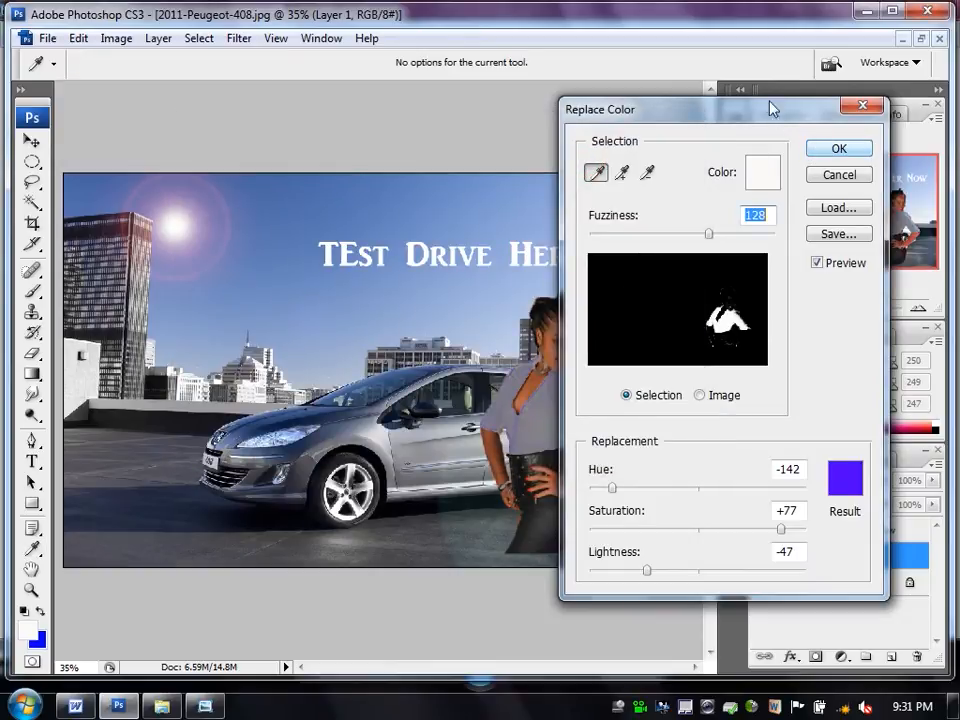
drag(765, 114, 280, 161)
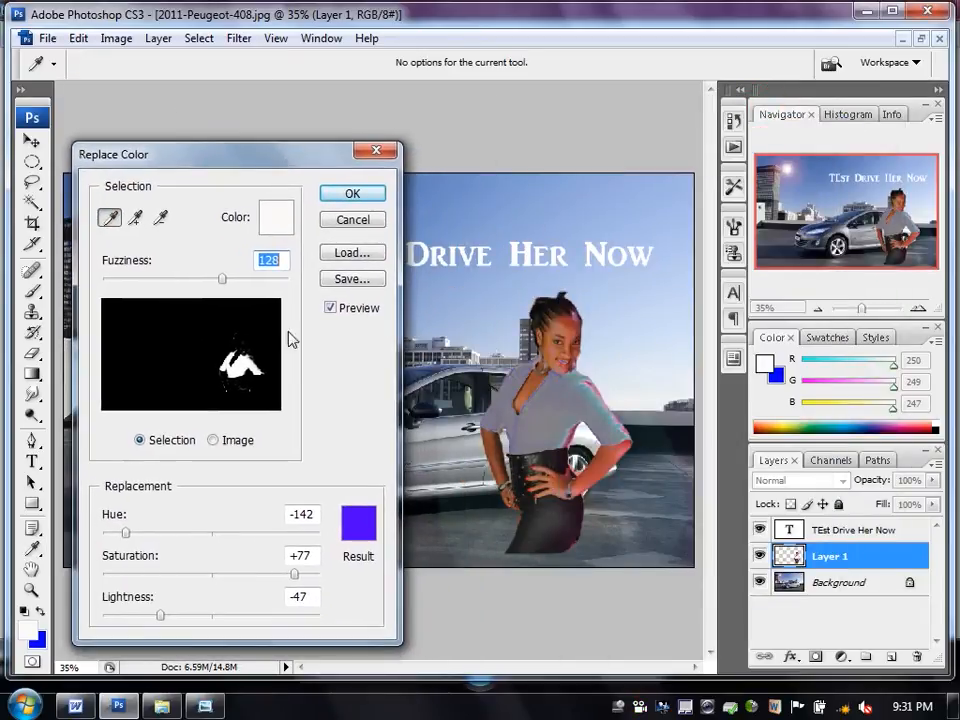
click(251, 372)
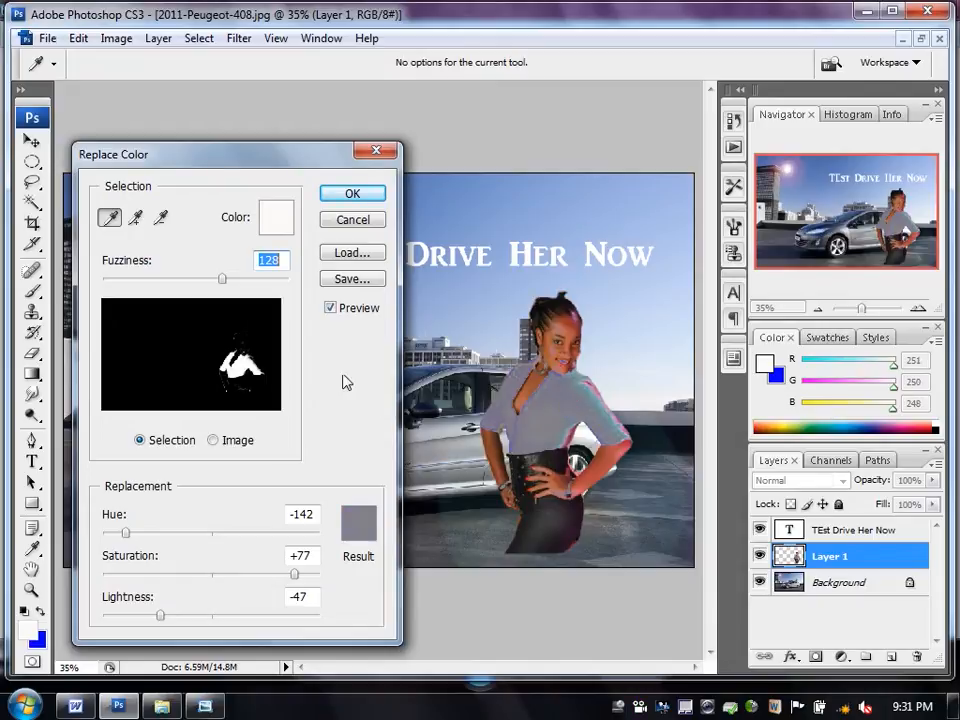
click(360, 220)
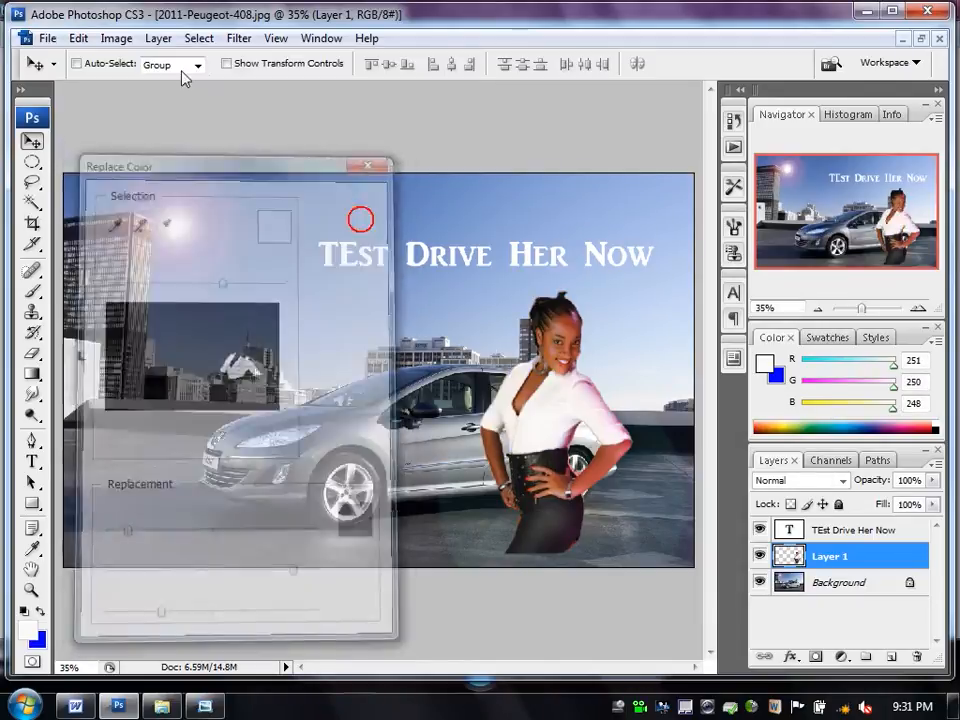
Select the woman's layer, Layer 1, and move her slightly down and to the left over the car's rear.
right_click(542, 413)
click(565, 420)
drag(560, 421, 514, 448)
right_click(528, 436)
click(549, 440)
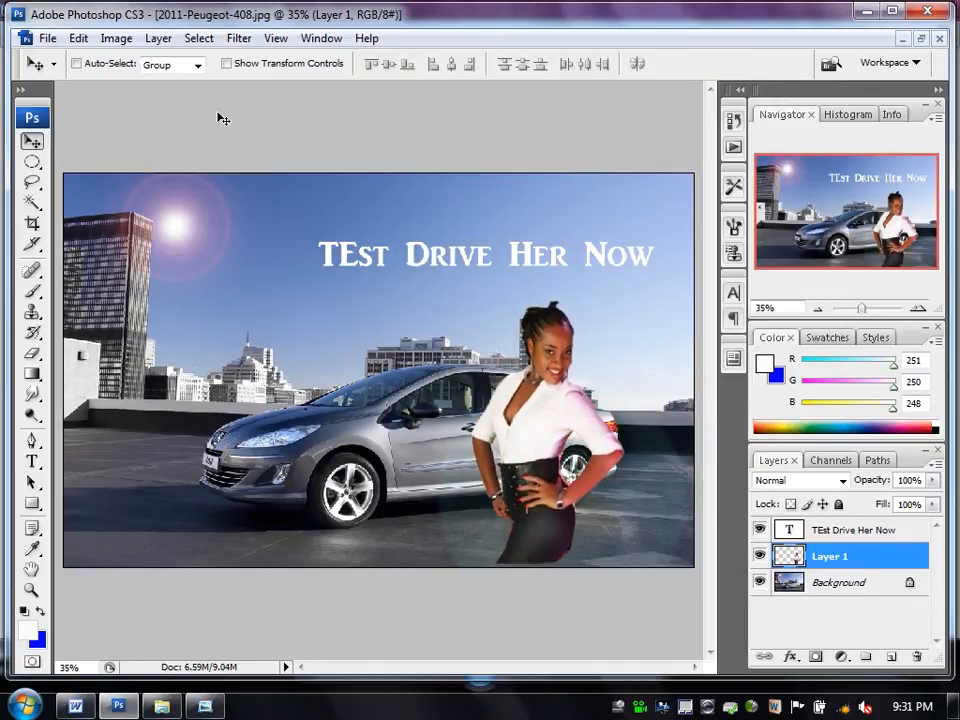
Start Replace Color on Layer 1, sample the woman's white shirt, and set Fuzziness to 57.
click(120, 38)
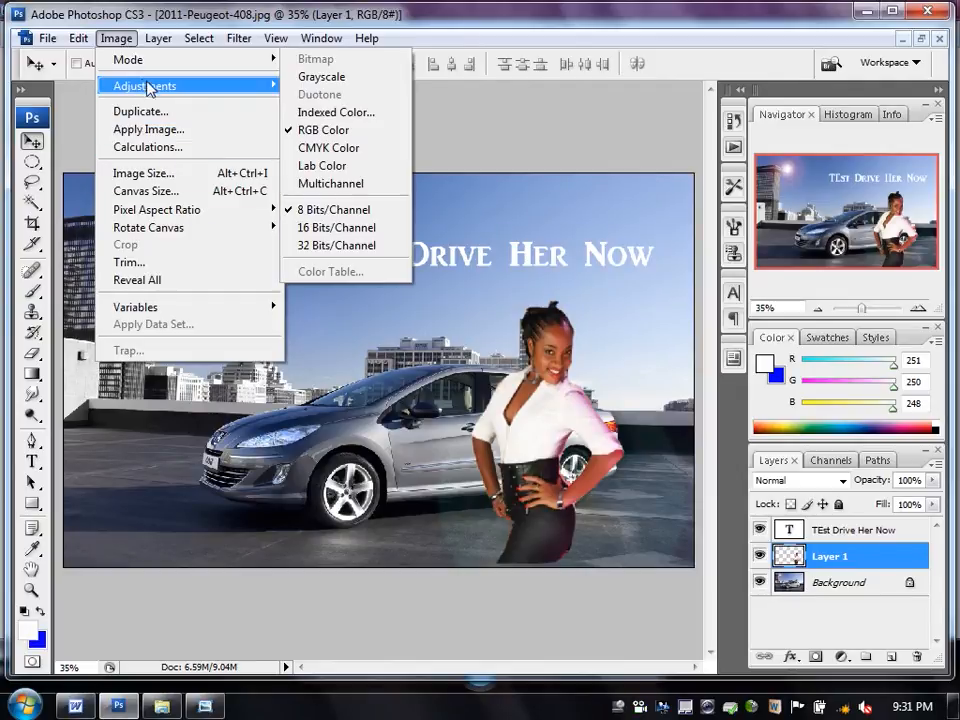
click(139, 86)
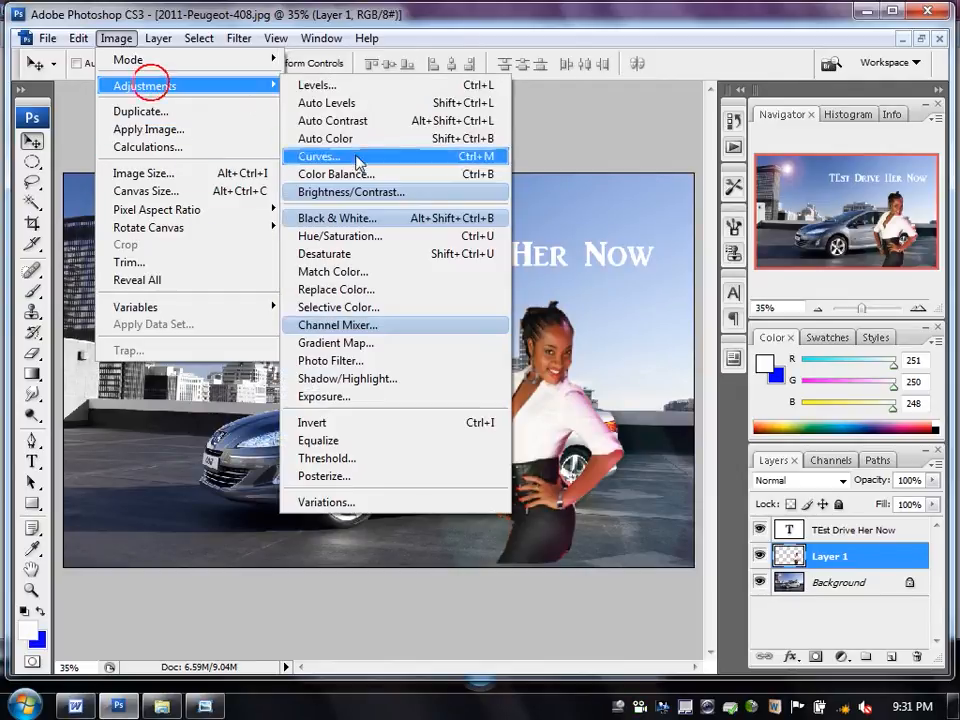
click(409, 290)
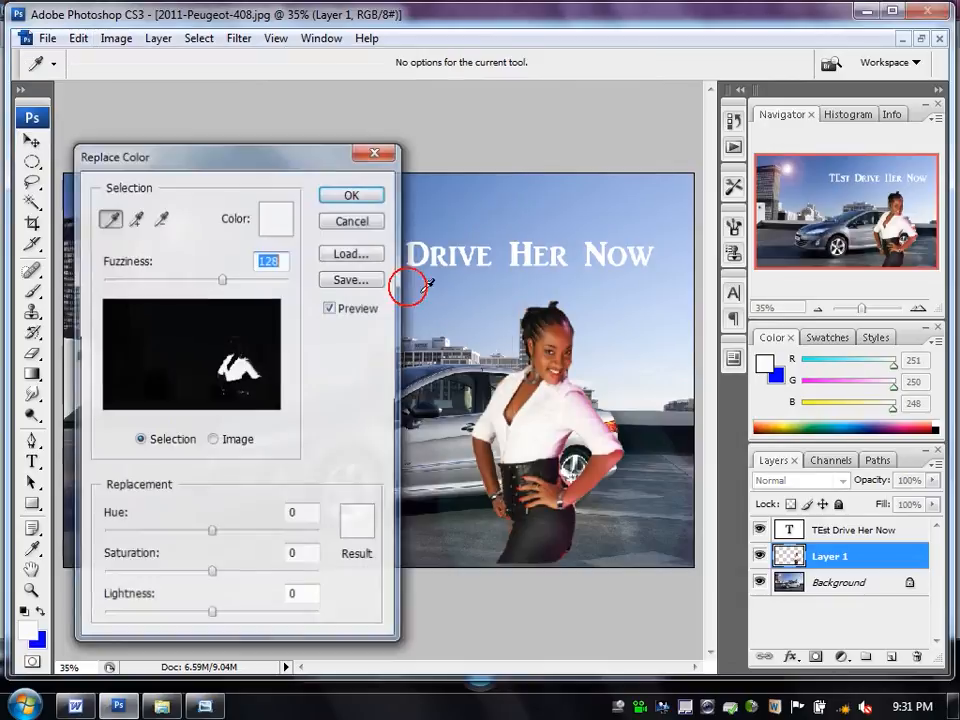
click(533, 427)
drag(222, 280, 158, 286)
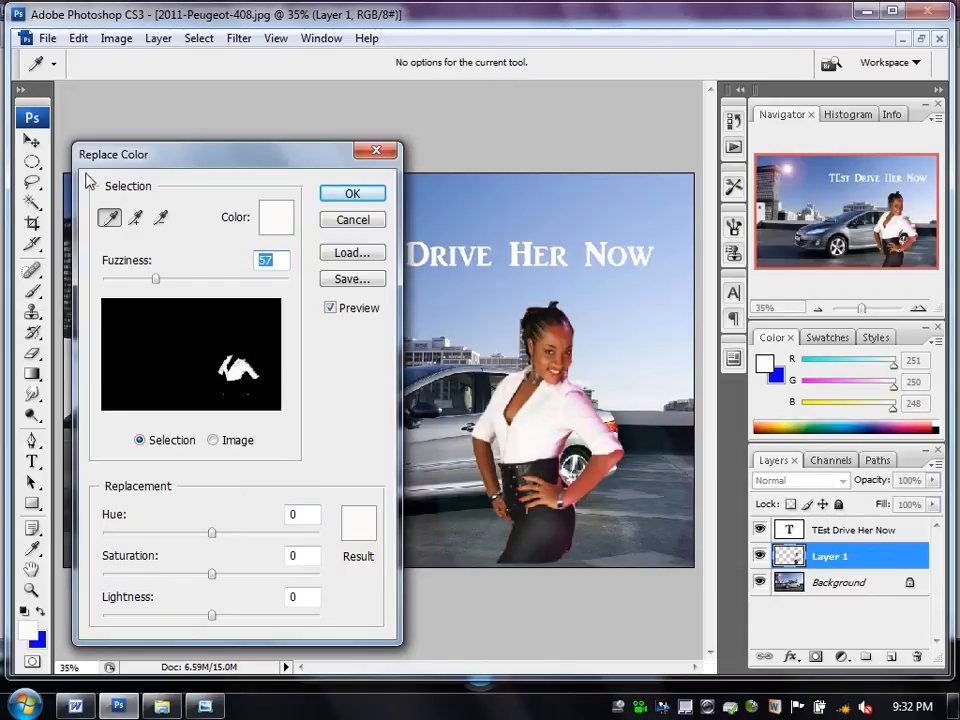
Choose bright green, #60ff00, as the replacement colour for the shirt.
click(360, 516)
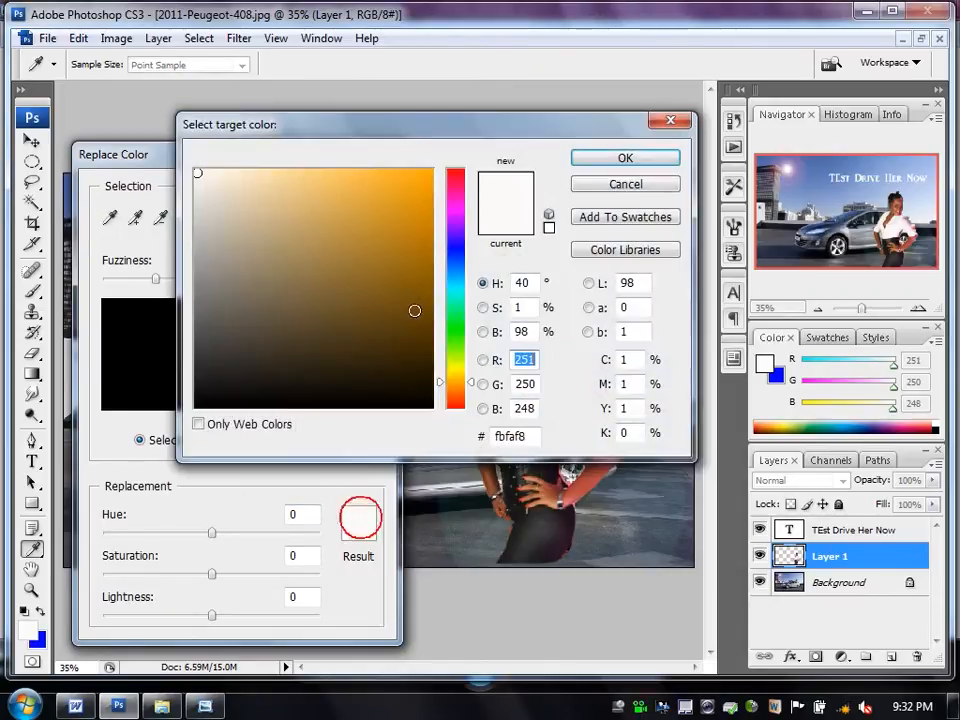
drag(457, 321, 457, 343)
click(401, 229)
drag(401, 229, 436, 168)
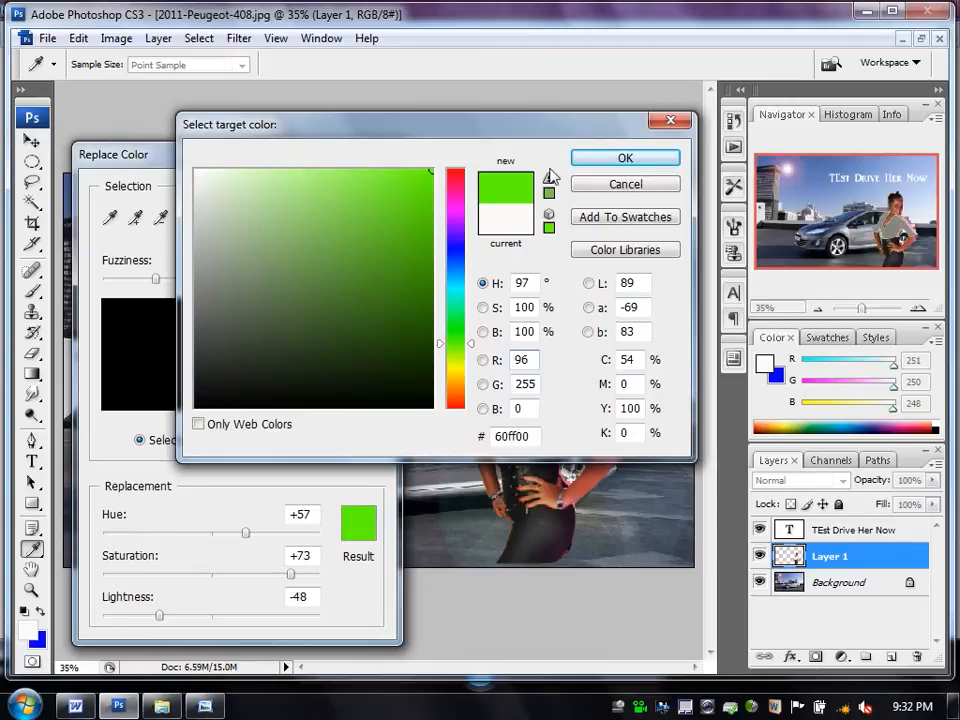
click(625, 158)
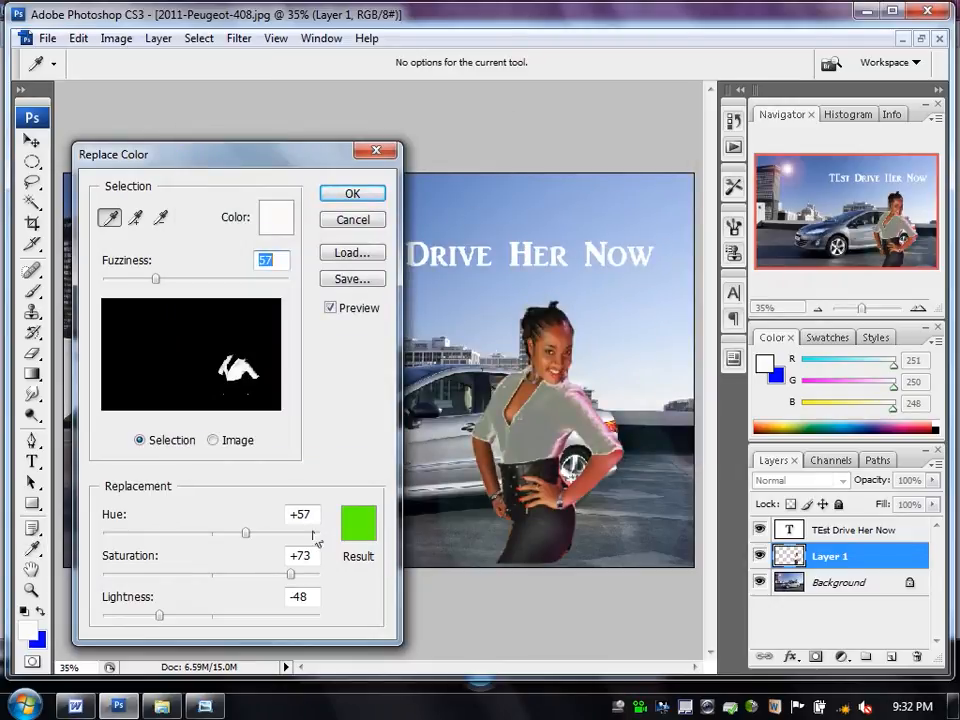
Set Hue to -71, Saturation to +99 and Lightness to -97, raise Fuzziness slightly, and apply the colour replacement to the shirt.
drag(292, 576, 364, 585)
drag(245, 532, 172, 553)
drag(158, 616, 104, 606)
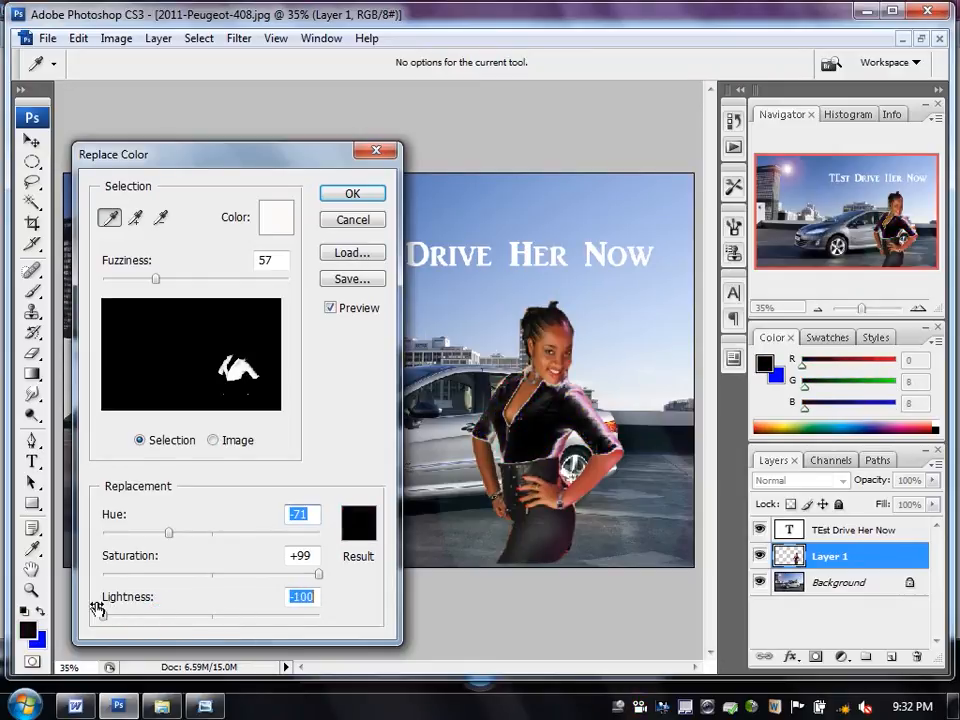
mouse_move(155, 278)
mouse_down()
mouse_move(259, 283)
mouse_move(140, 305)
mouse_move(156, 302)
mouse_up()
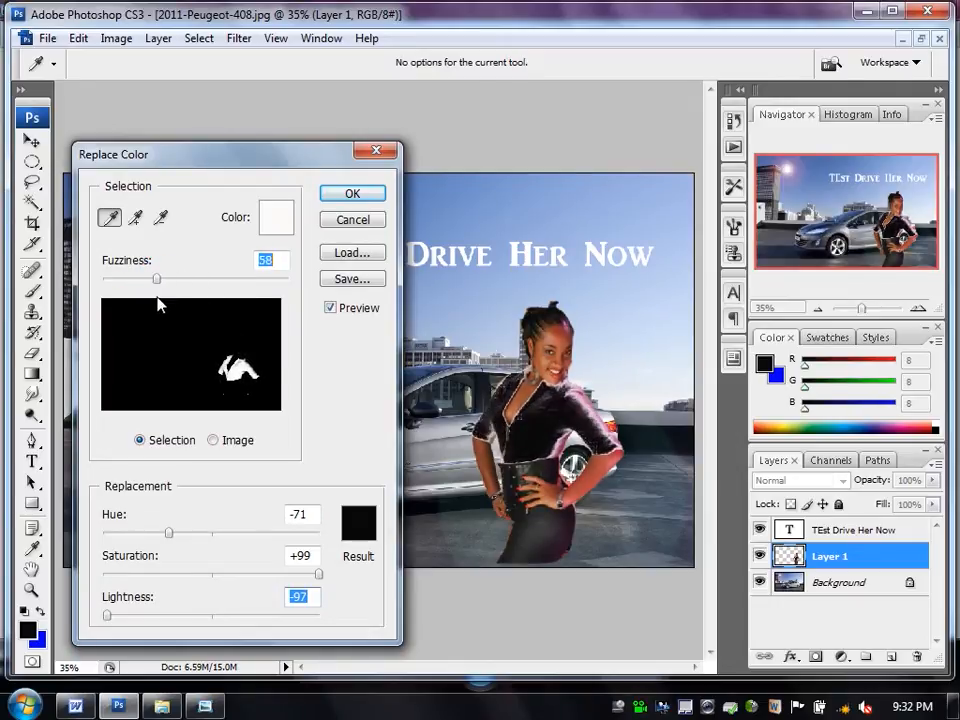
click(358, 195)
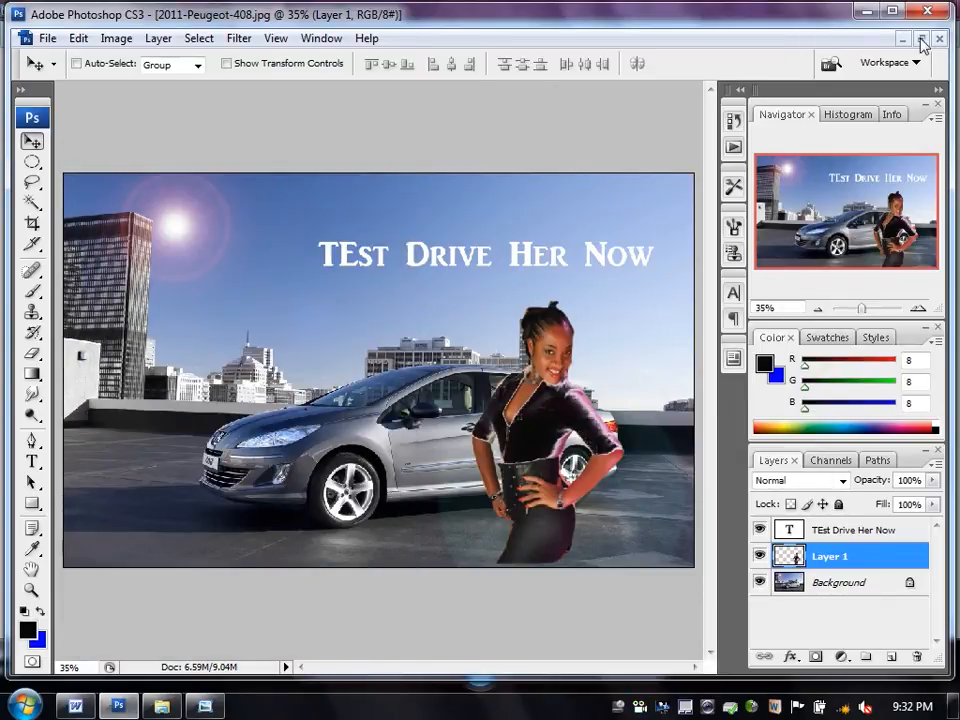
Select the Background layer, restore the Peugeot document to a floating window, and try to move the locked layer.
right_click(381, 443)
click(405, 444)
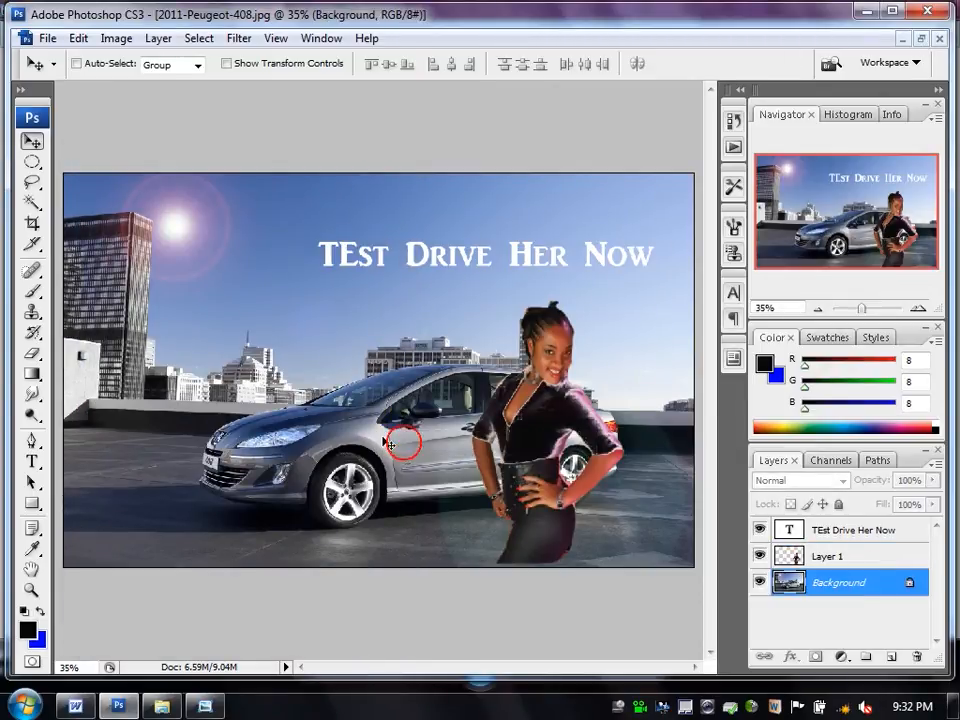
click(920, 38)
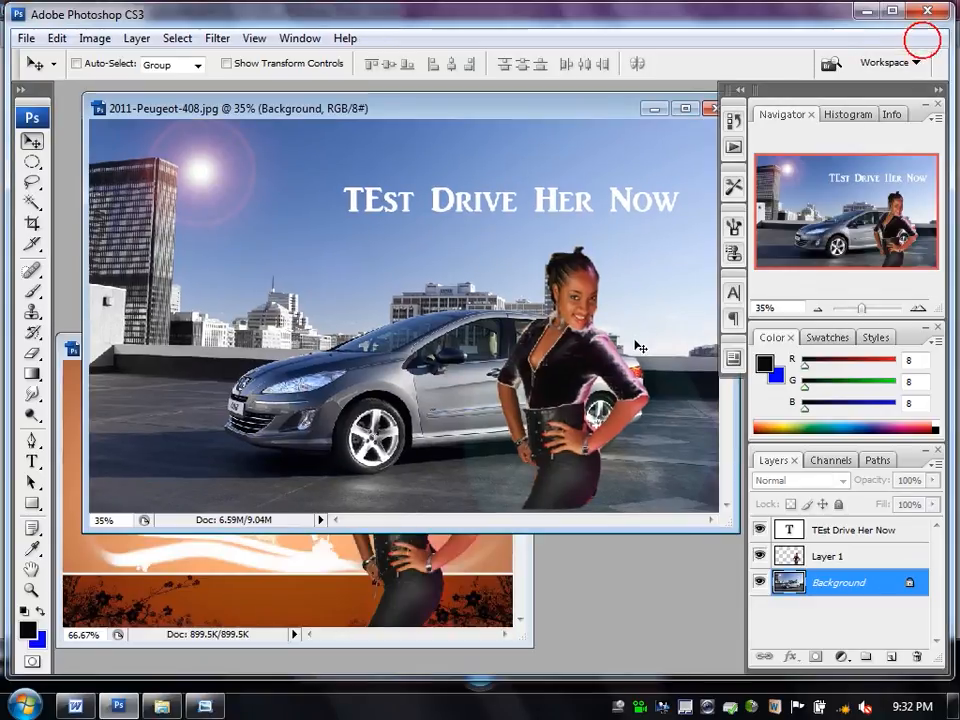
click(685, 424)
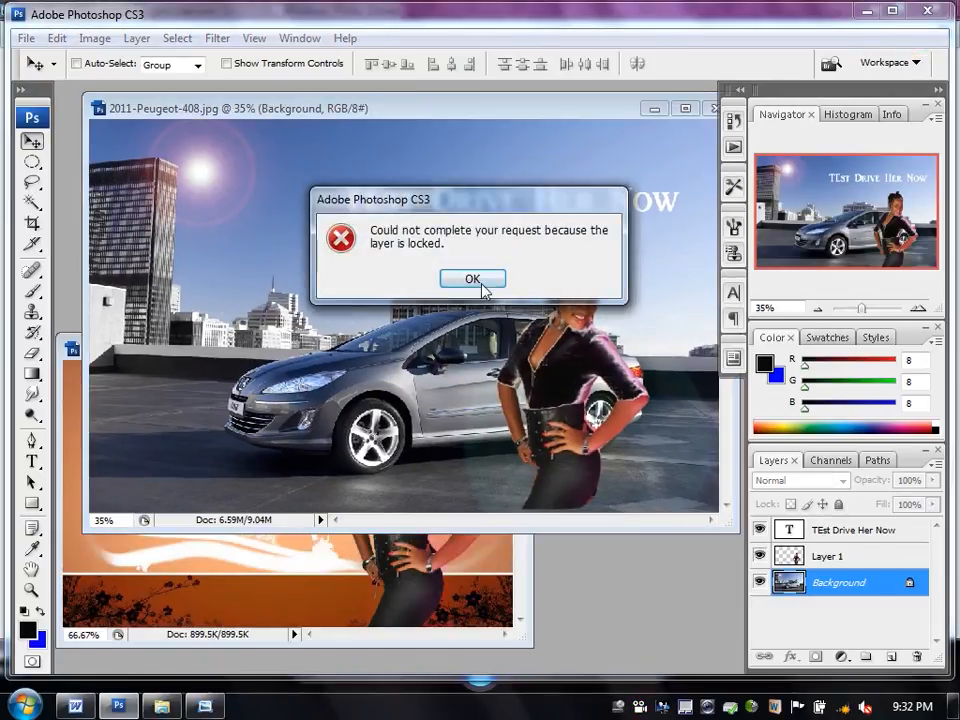
click(474, 279)
Move the woman's Layer 1 to the image's lower-right corner, clear of the car, and select the Background layer.
click(838, 559)
drag(436, 220, 537, 390)
right_click(515, 368)
click(548, 378)
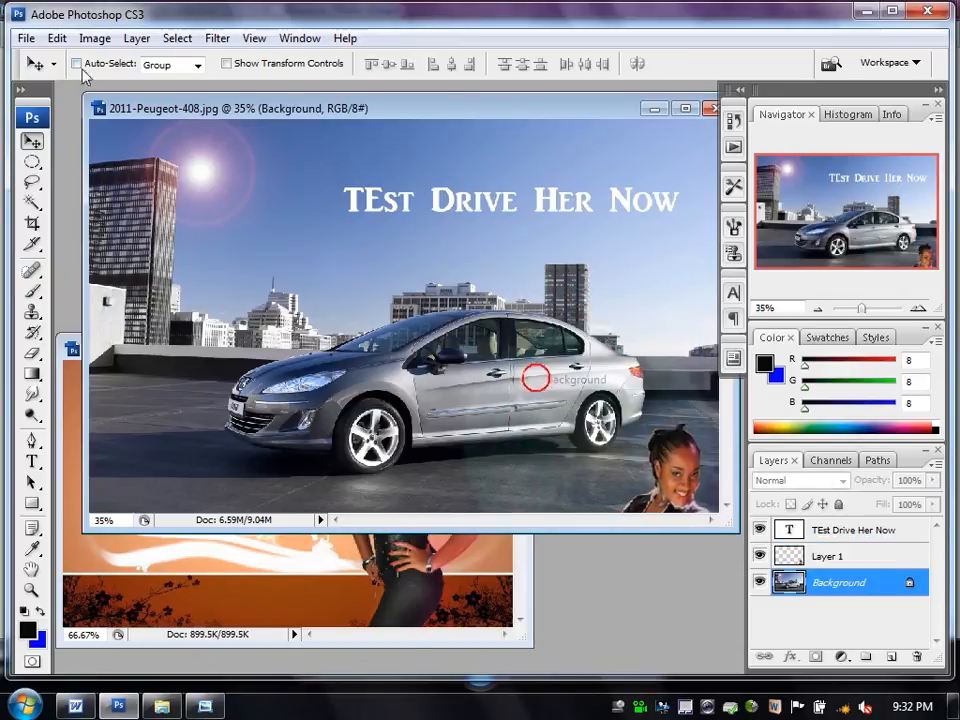
Start Replace Color on the Background layer and sample the car's light silver-grey bodywork near the rear wheel.
click(98, 40)
click(128, 87)
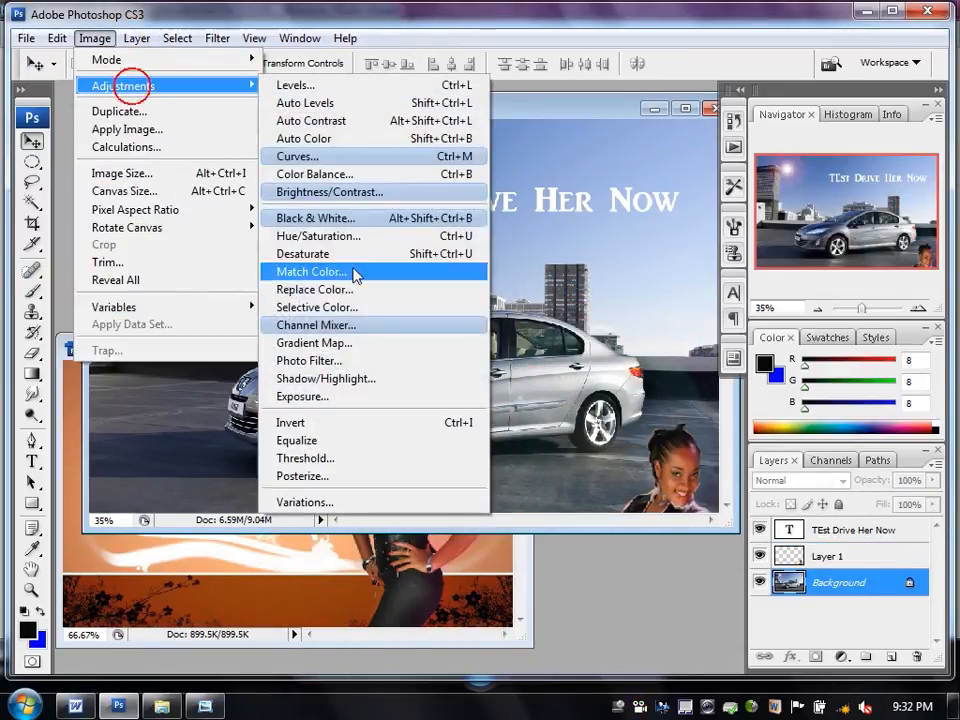
click(364, 292)
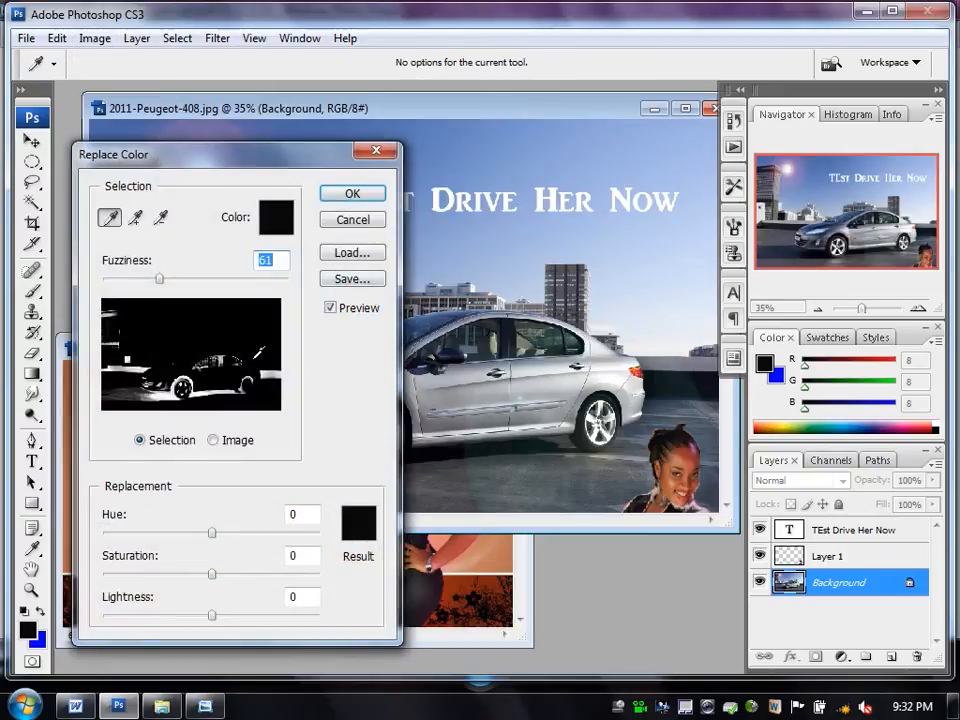
click(223, 377)
click(548, 372)
click(545, 377)
click(533, 386)
click(605, 388)
click(612, 380)
click(606, 390)
click(620, 397)
click(621, 394)
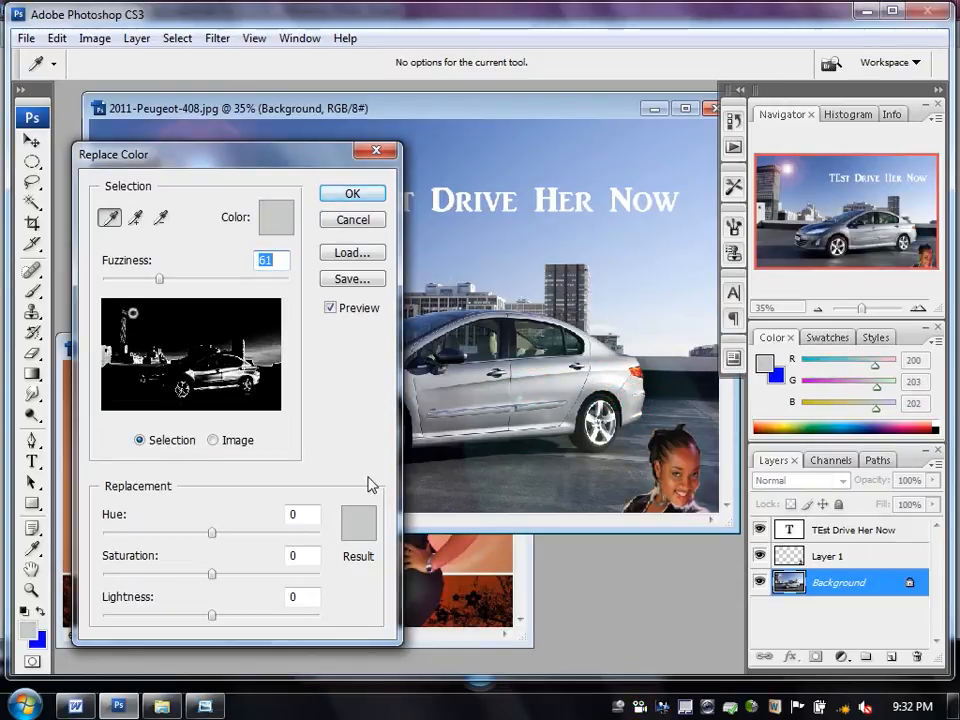
Try a teal-green replacement colour for the car's bodywork, and cancel the colour replacement.
click(360, 521)
drag(392, 349, 626, 184)
click(620, 159)
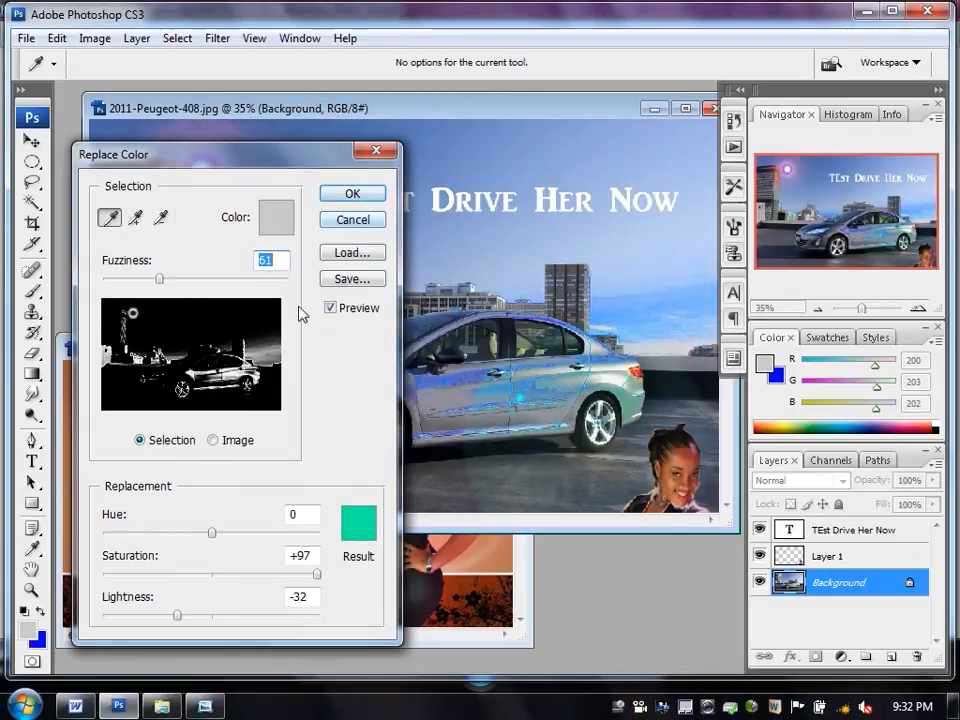
click(350, 220)
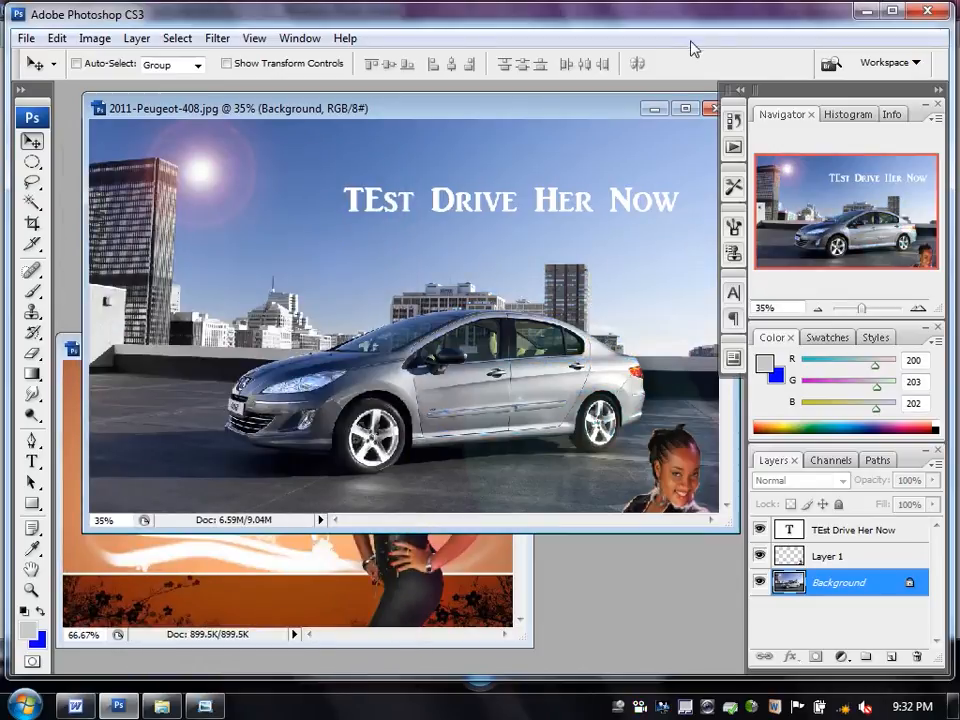
Minimize the Peugeot document, find the graduate portrait blkfrmgrad in the Pictures library, and open it in Photoshop.
click(651, 110)
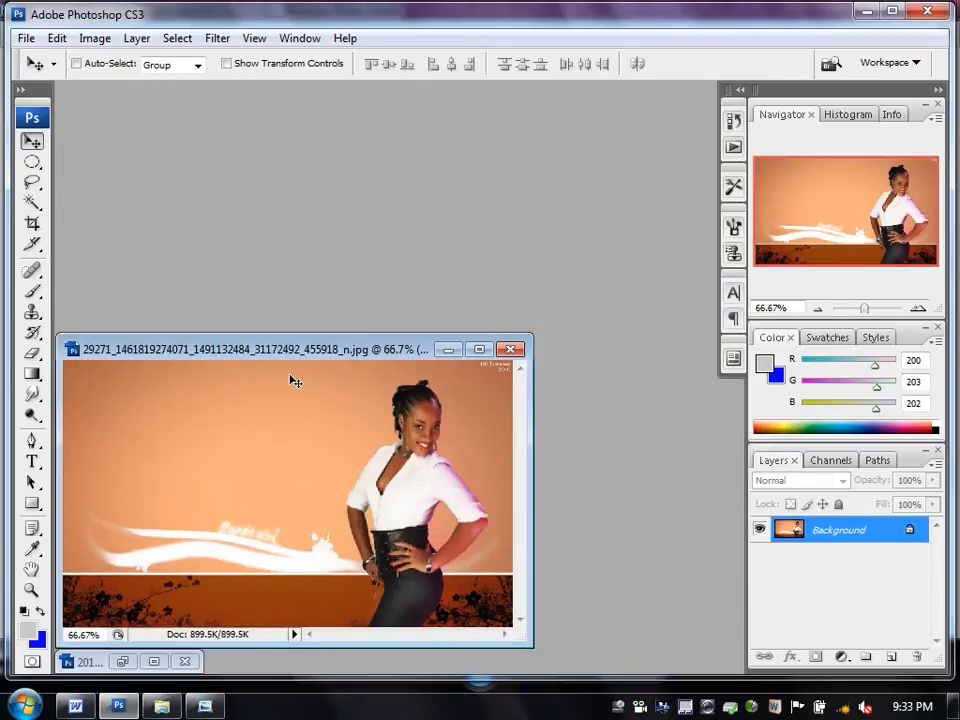
click(161, 706)
click(624, 375)
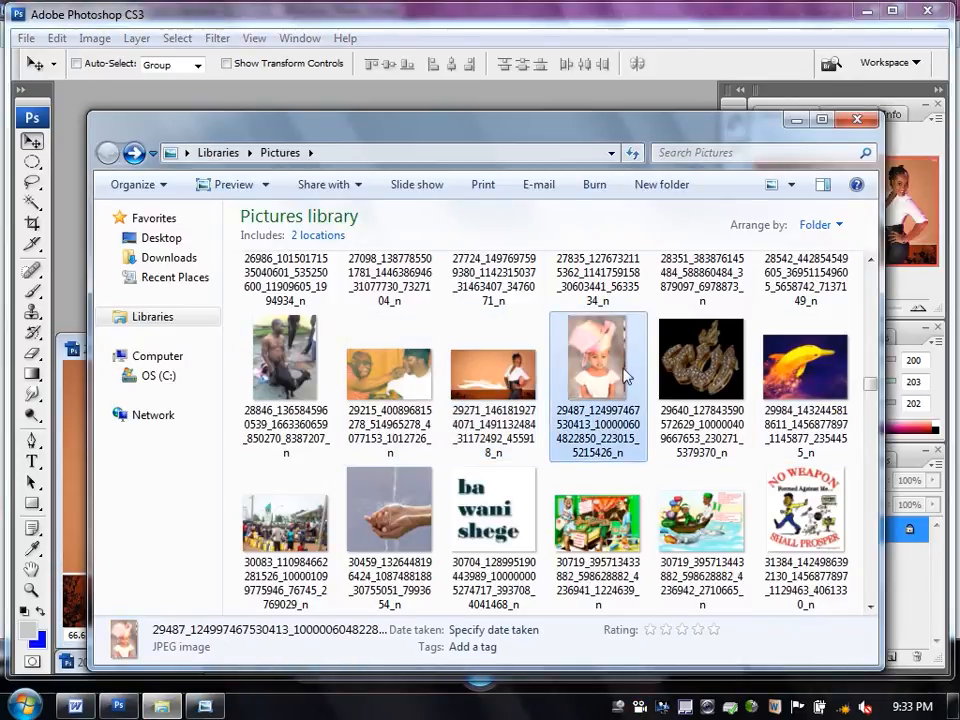
scroll(612, 368, down, 3)
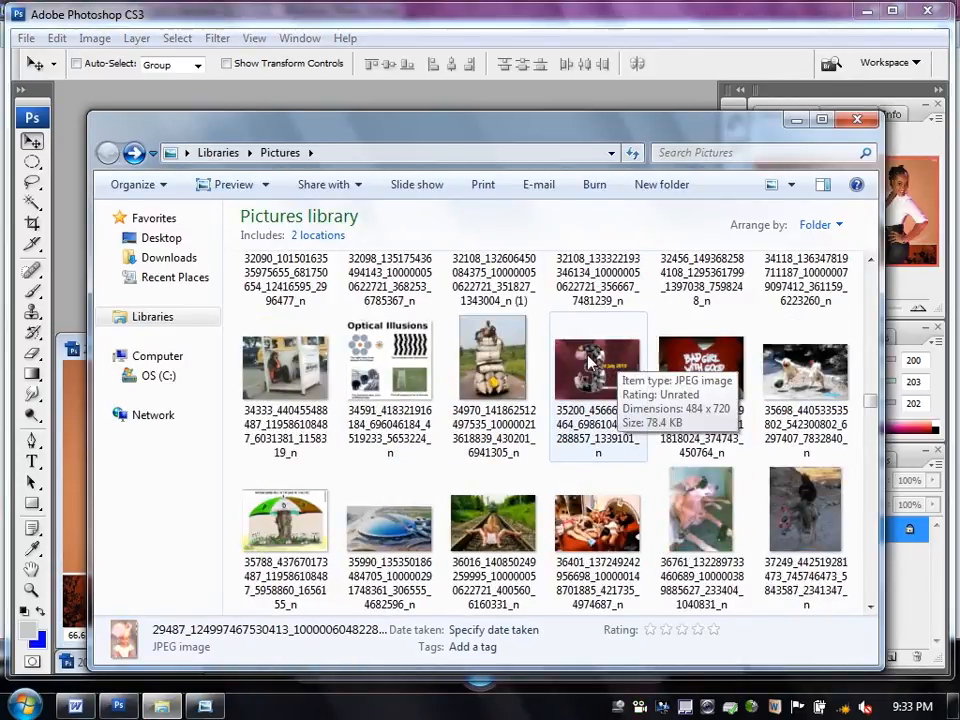
scroll(595, 363, down, 6)
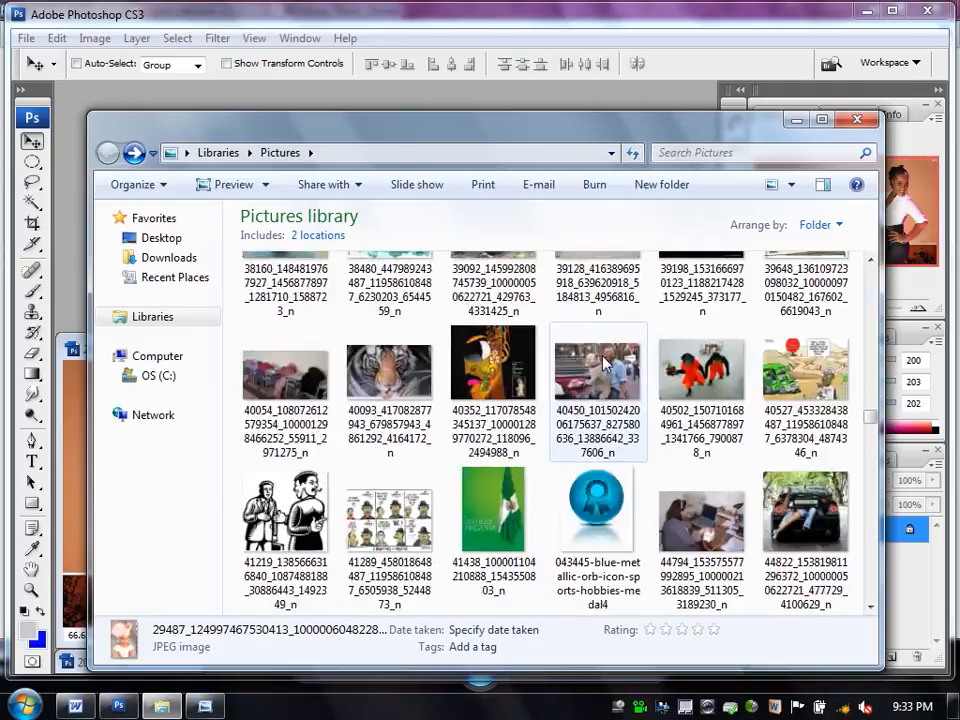
scroll(604, 365, down, 2)
scroll(604, 365, down, 5)
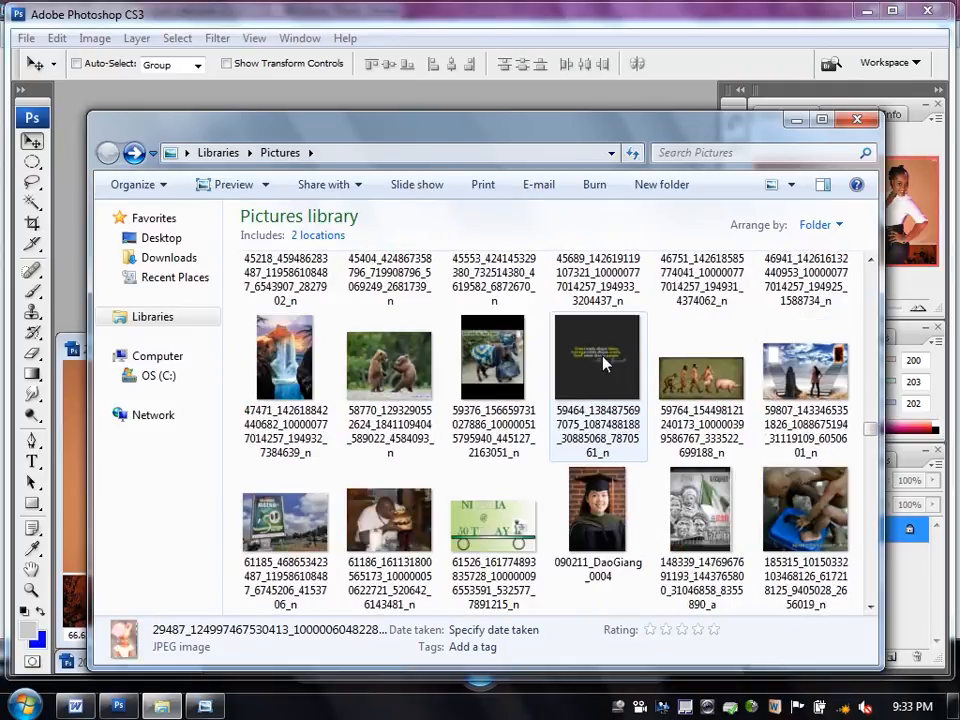
scroll(604, 365, down, 2)
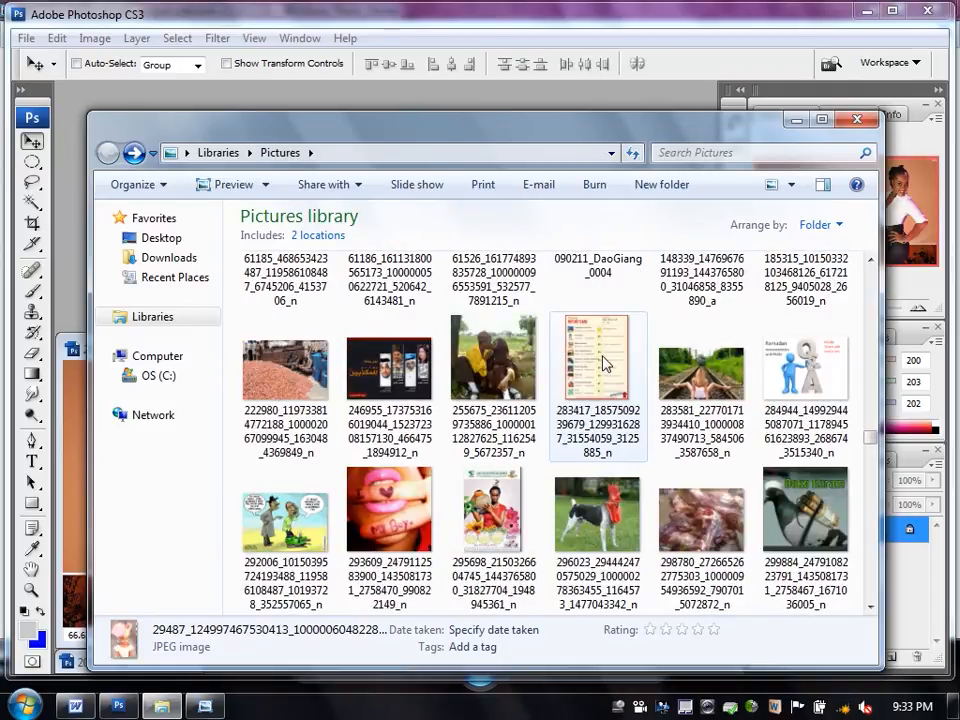
scroll(604, 365, down, 5)
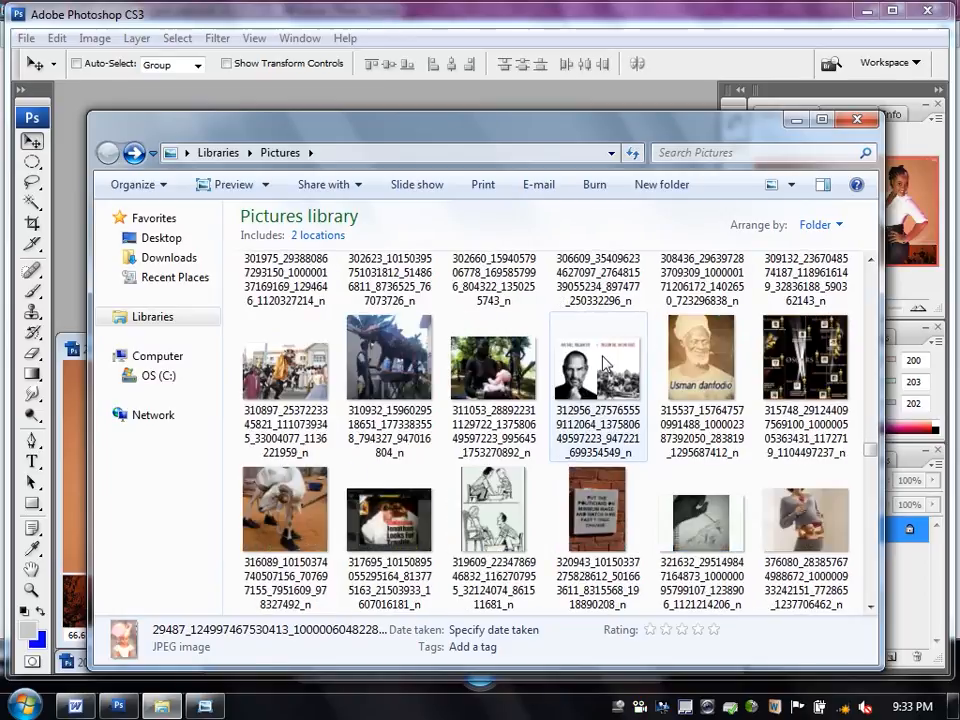
scroll(604, 365, down, 5)
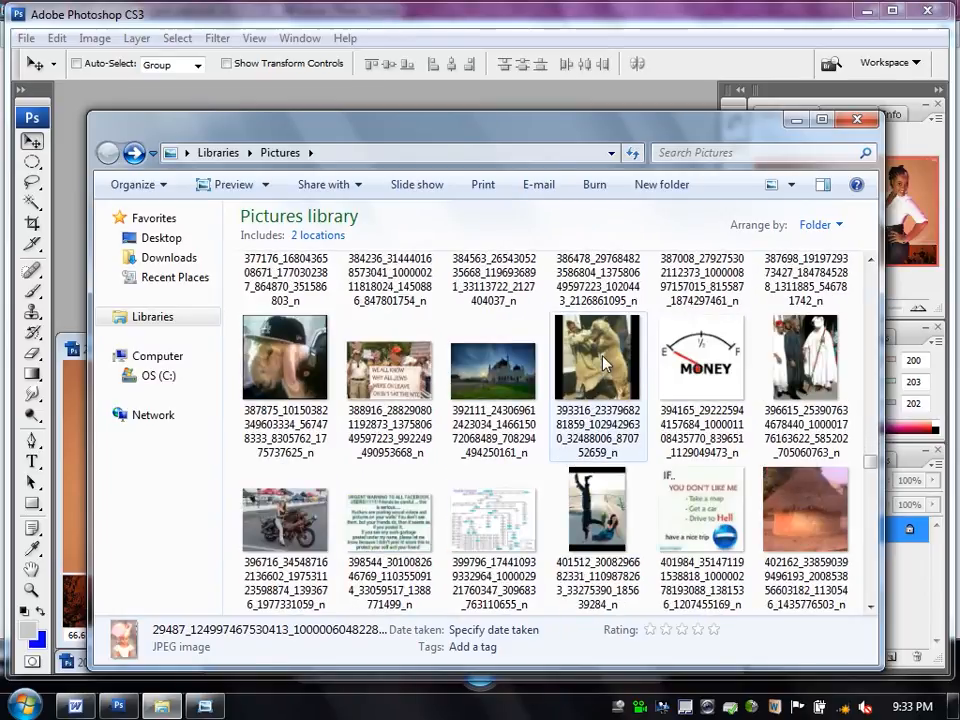
scroll(604, 365, up, 2)
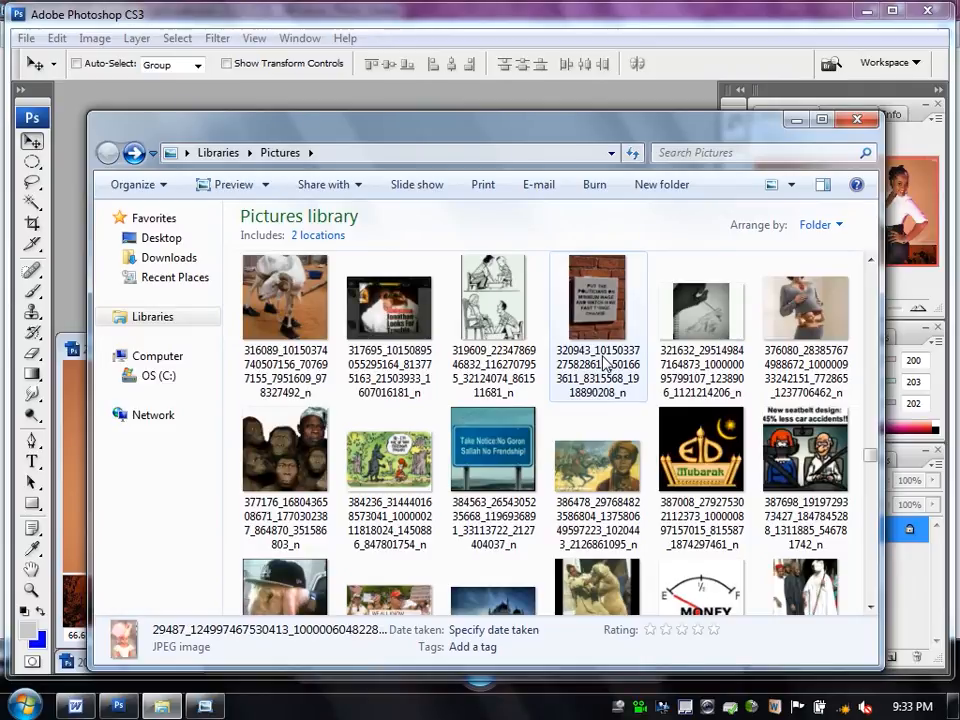
scroll(604, 365, down, 1)
scroll(604, 365, down, 4)
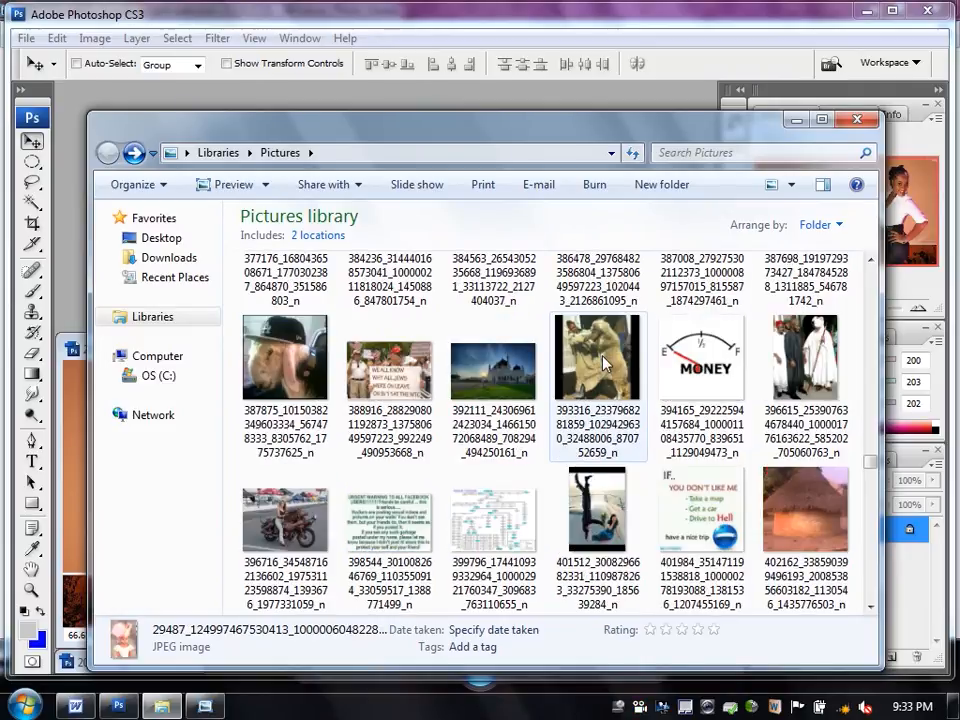
scroll(604, 365, down, 2)
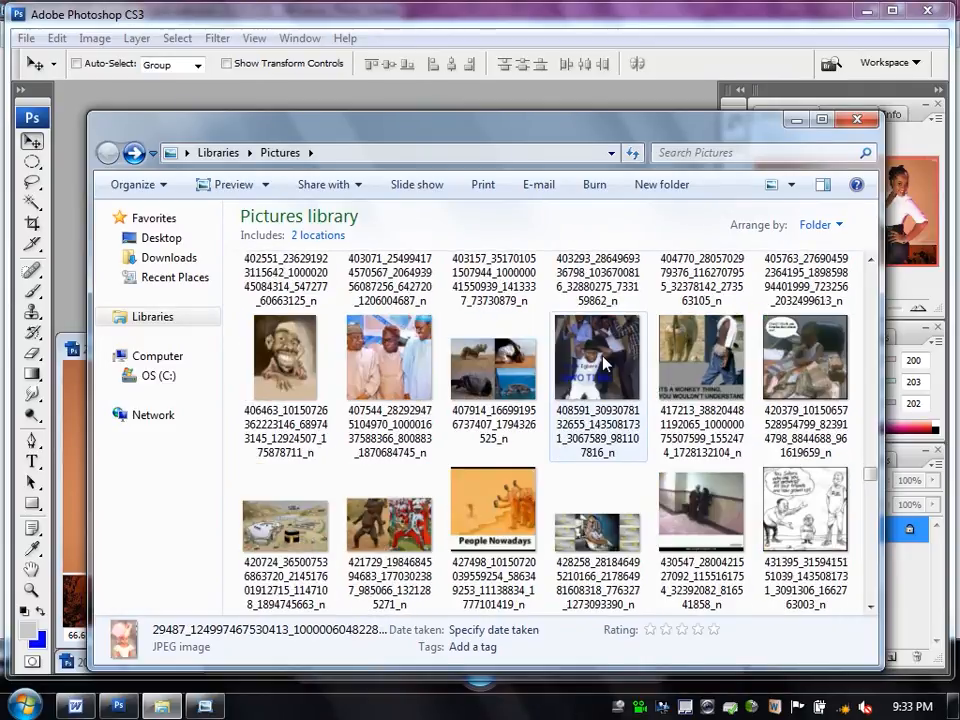
scroll(604, 365, down, 4)
scroll(604, 365, down, 4)
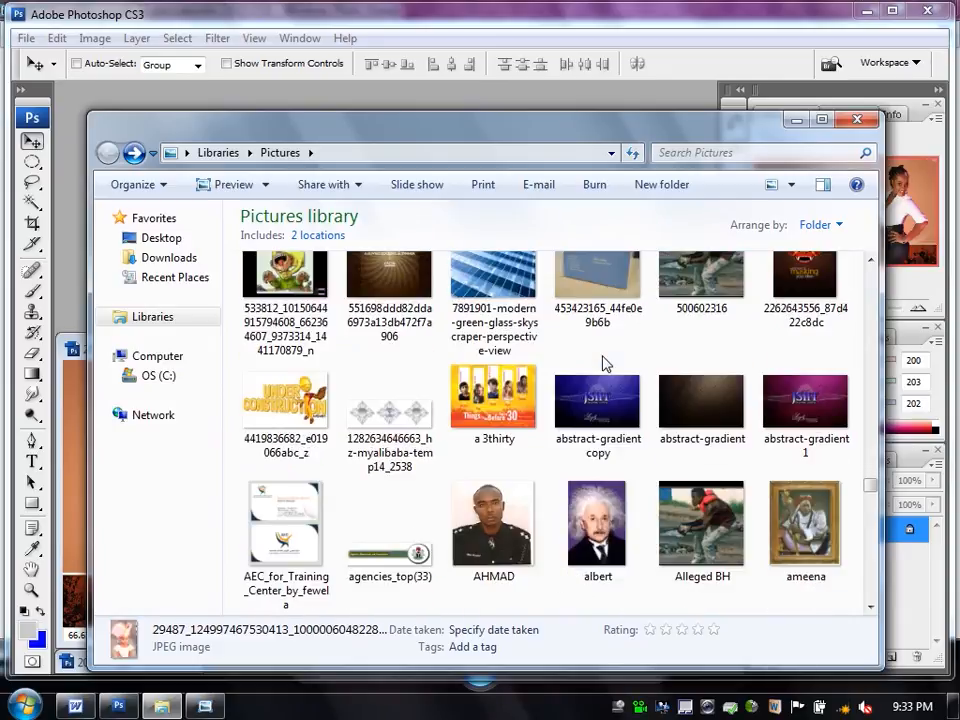
scroll(604, 365, down, 4)
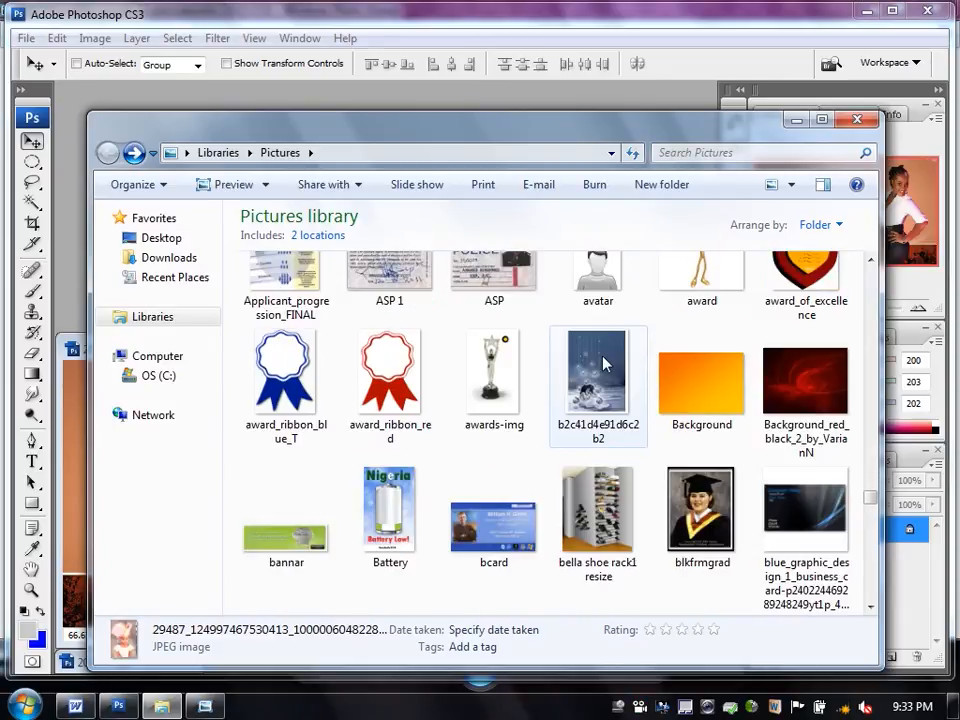
scroll(604, 365, down, 2)
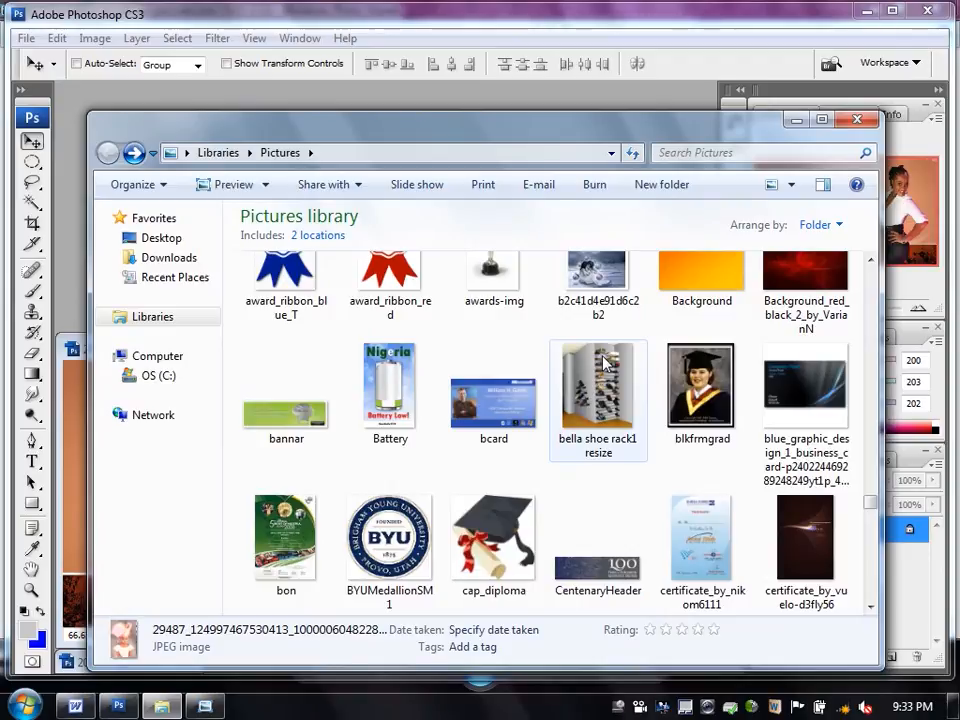
scroll(604, 365, down, 2)
drag(662, 312, 101, 262)
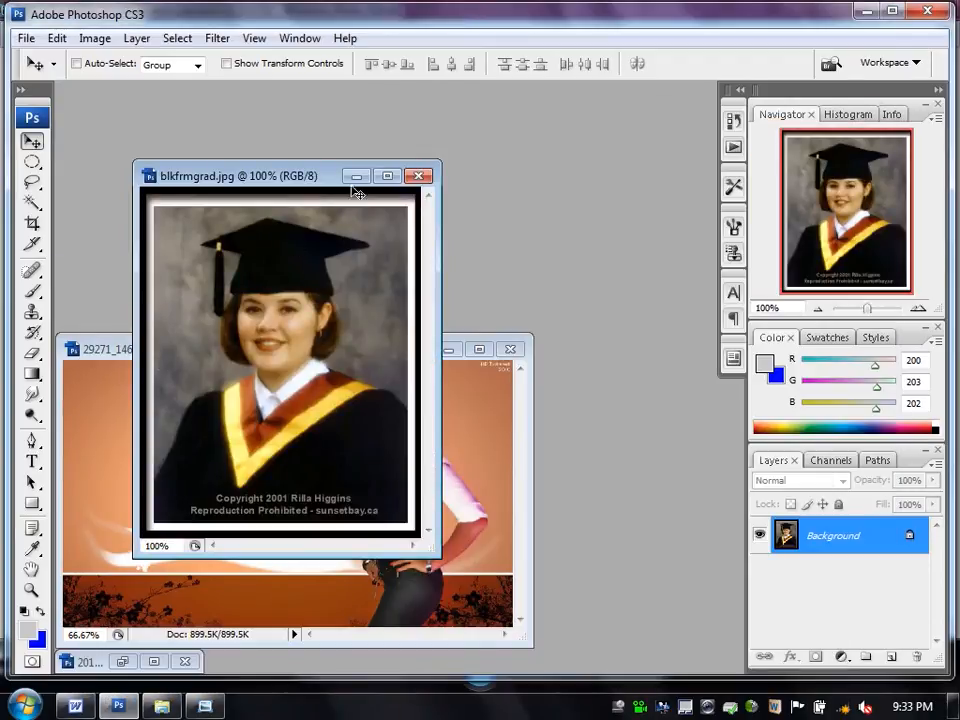
Maximize the graduate portrait, start Replace Color, and sample the white shirt collar.
click(388, 176)
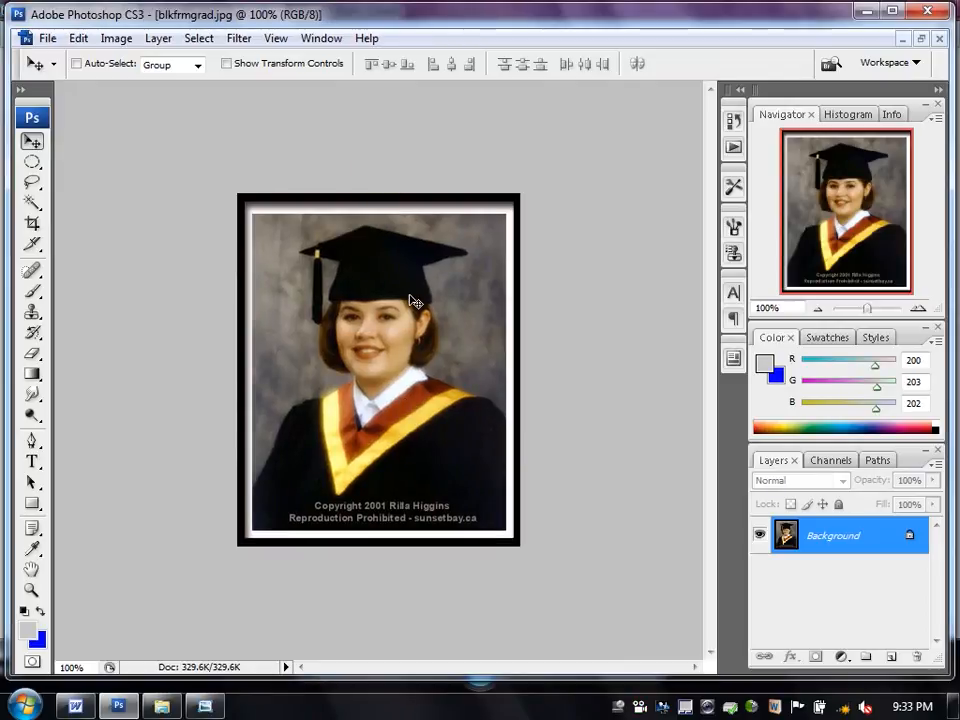
key(ctrl+plus)
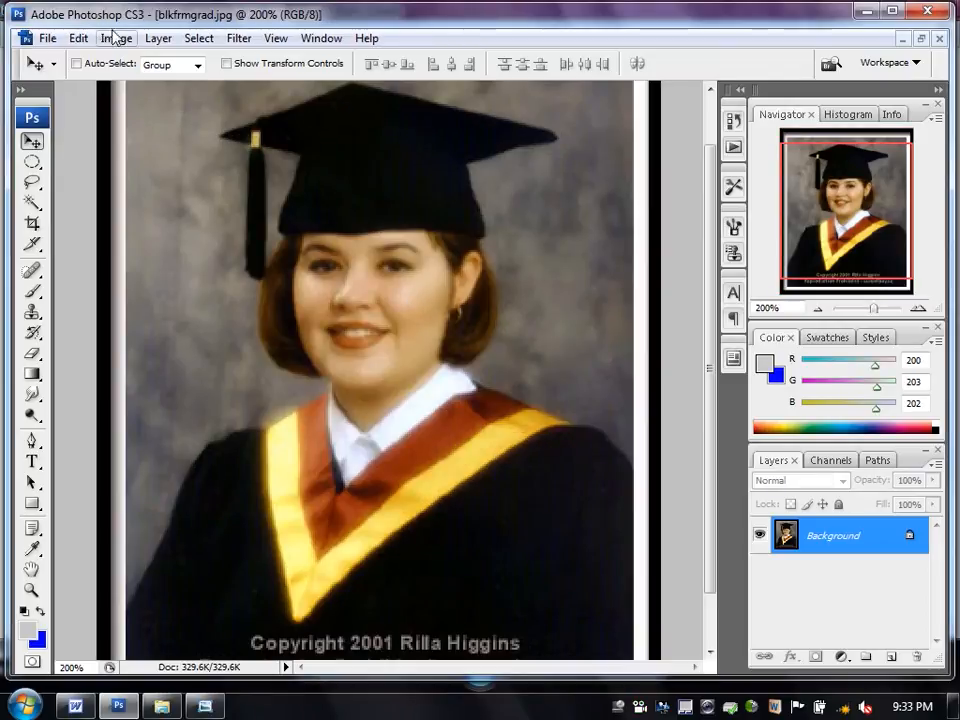
click(116, 38)
mouse_move(158, 38)
mouse_move(116, 38)
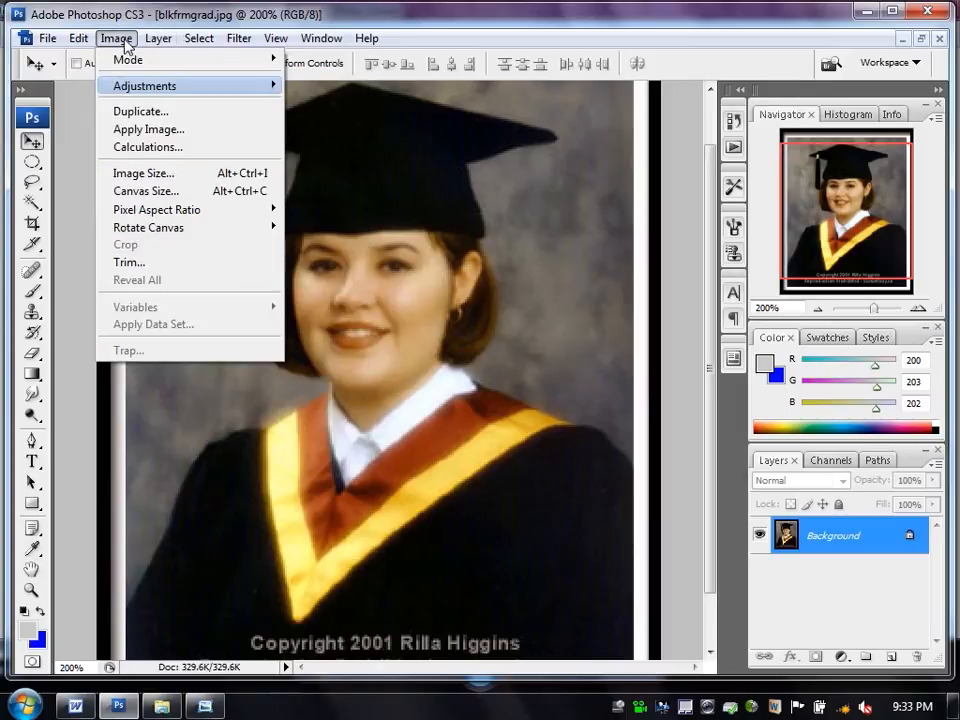
mouse_move(140, 86)
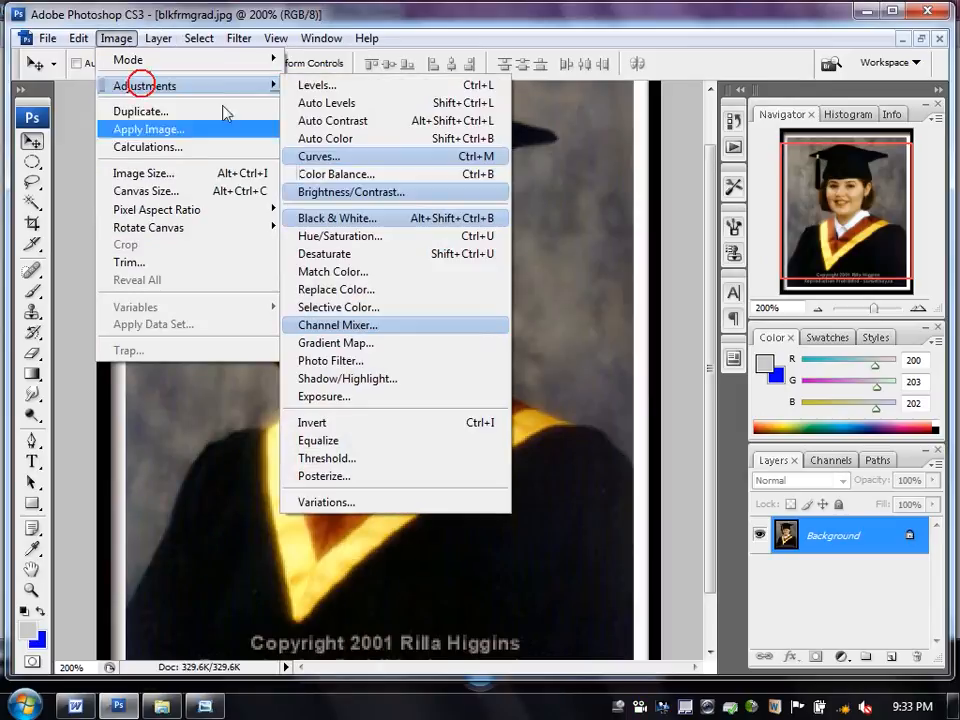
click(384, 292)
click(437, 396)
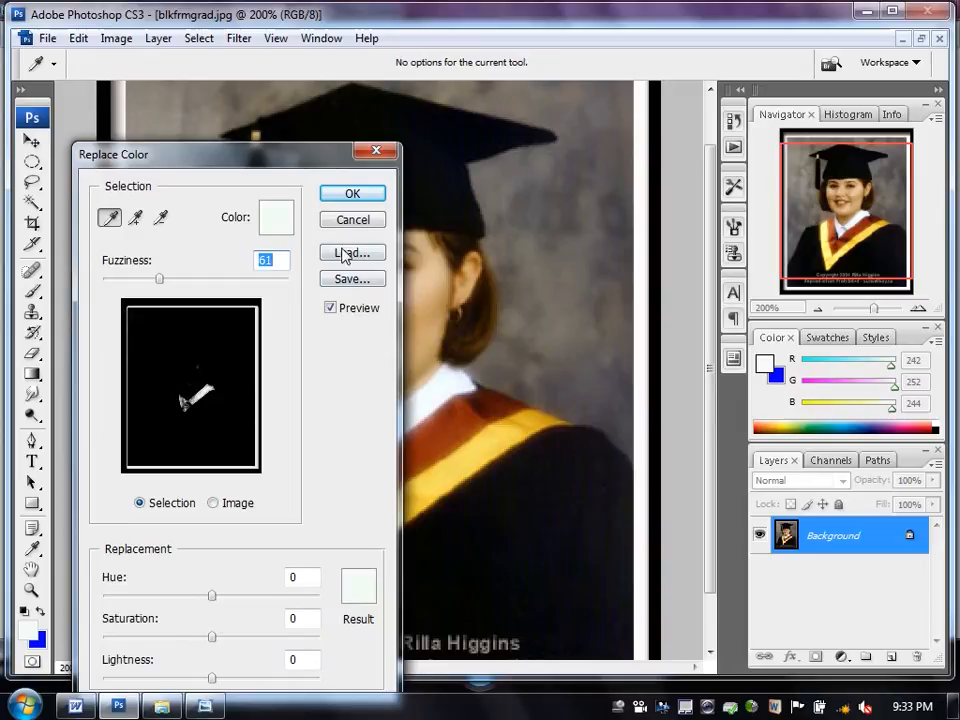
Set the replacement colour for the sampled collar to bright red, f80808.
click(352, 587)
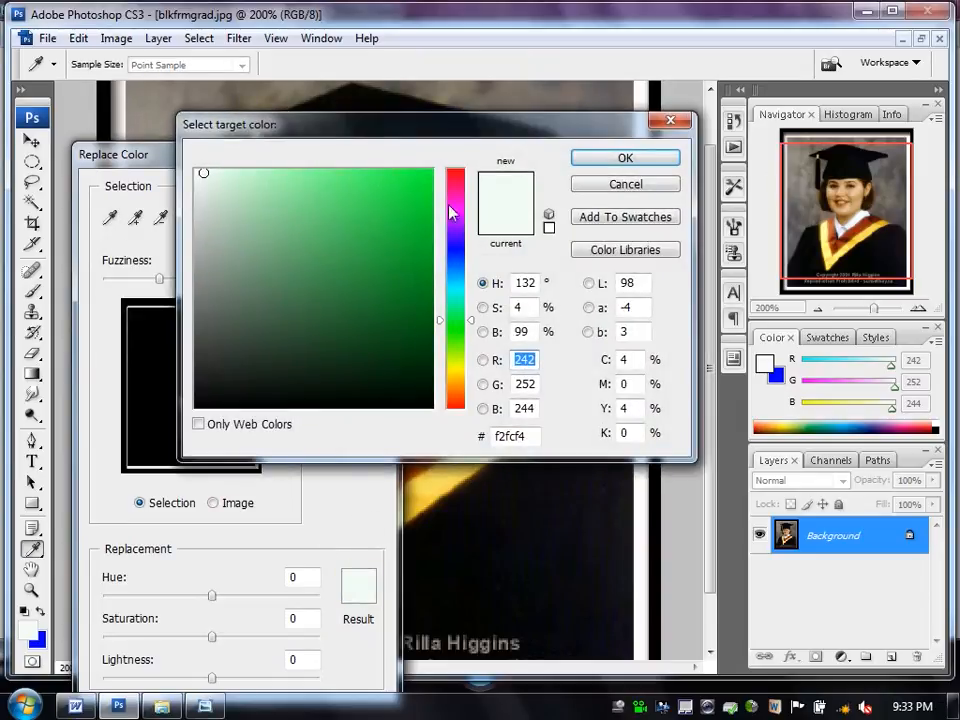
drag(451, 211, 452, 166)
click(426, 175)
click(603, 158)
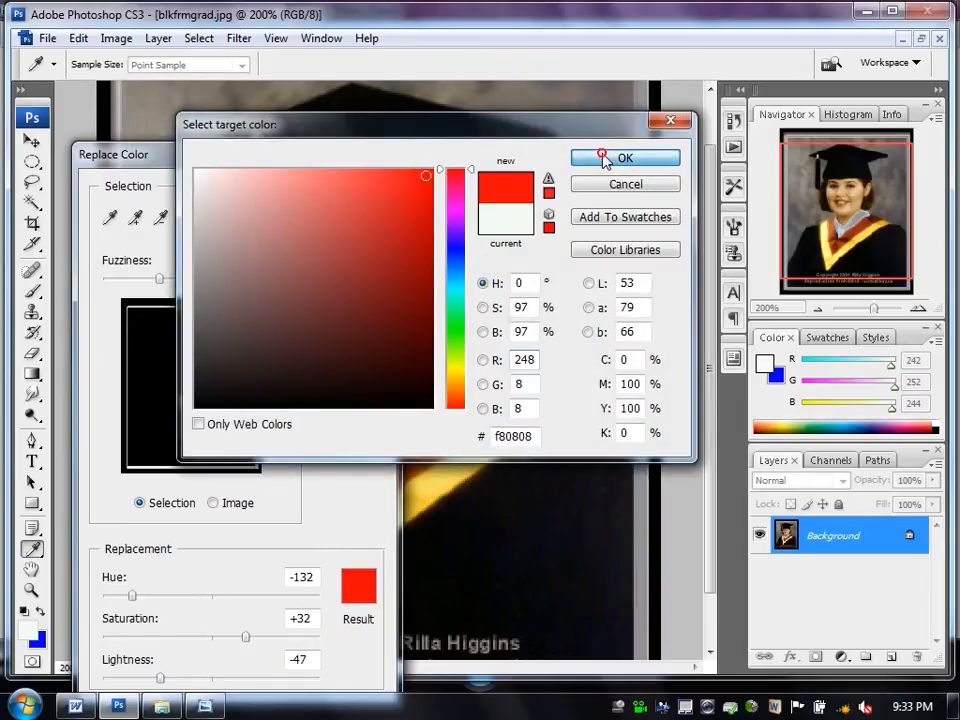
Add another white area of the collar to the colour selection and set the replacement colour to bright orange.
drag(291, 163, 636, 196)
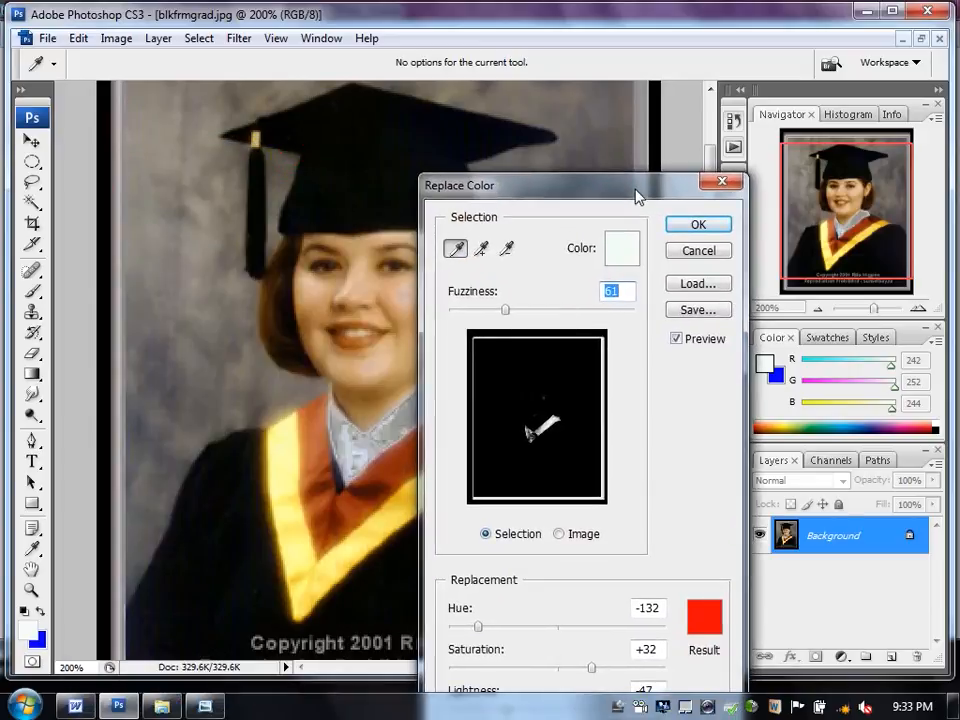
drag(623, 184, 690, 118)
click(545, 183)
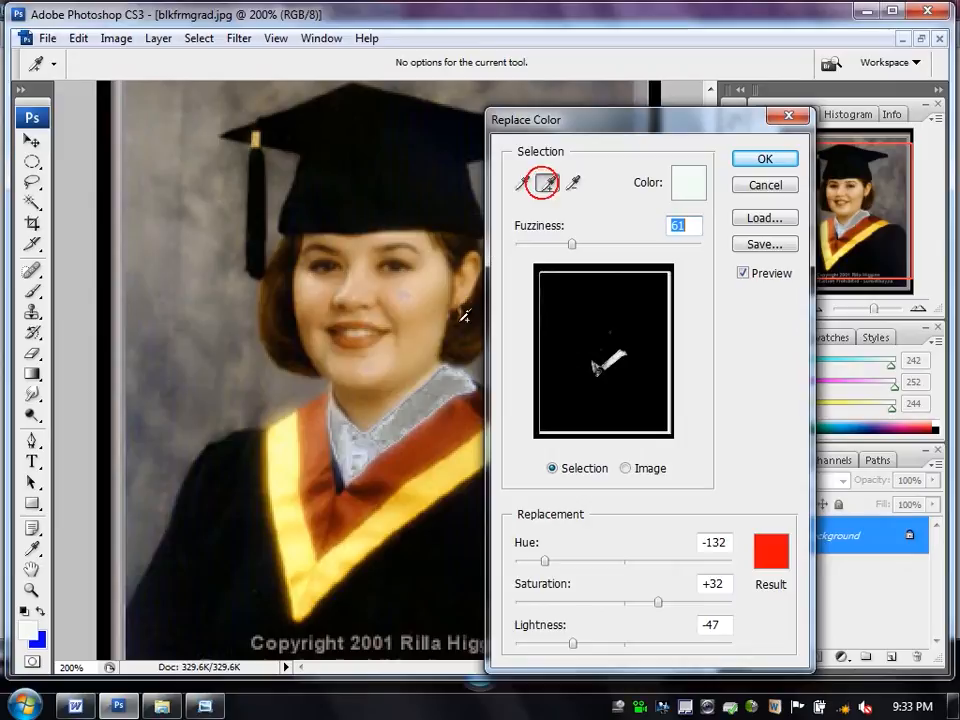
click(426, 404)
click(765, 560)
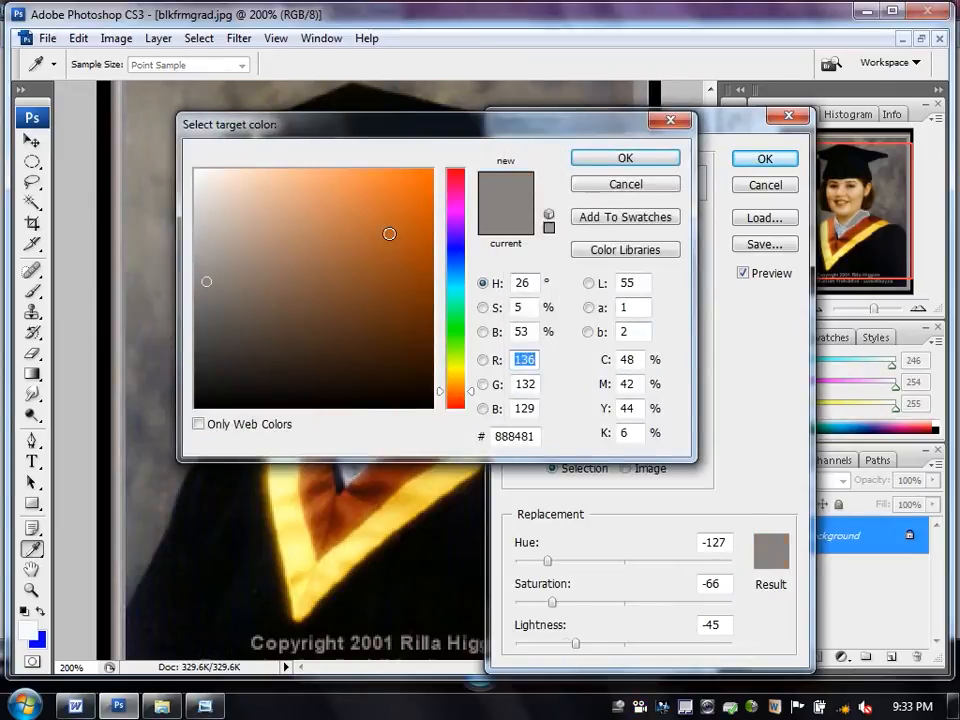
drag(389, 233, 452, 144)
click(625, 158)
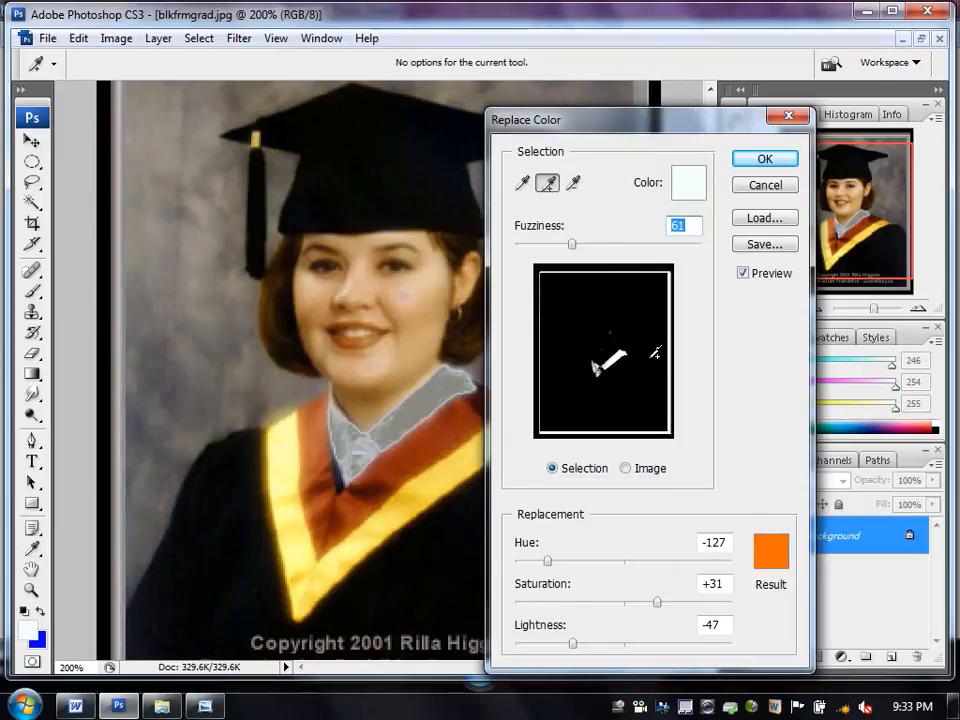
Show the image in the Replace Color preview, try a Fuzziness of 171, and cancel the colour replacement.
click(625, 469)
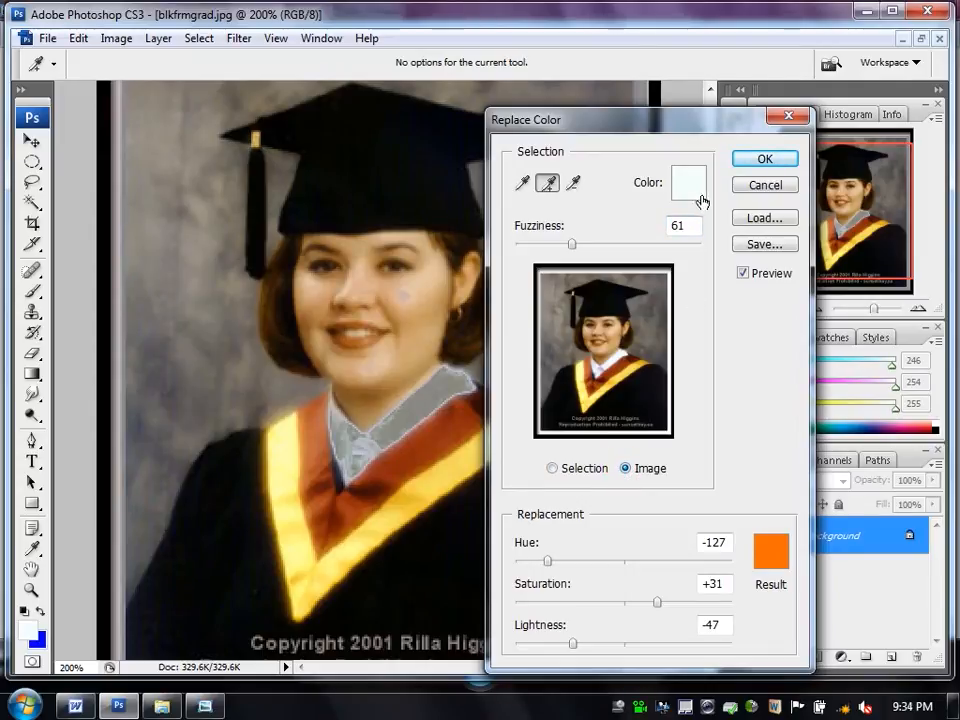
drag(573, 246, 516, 244)
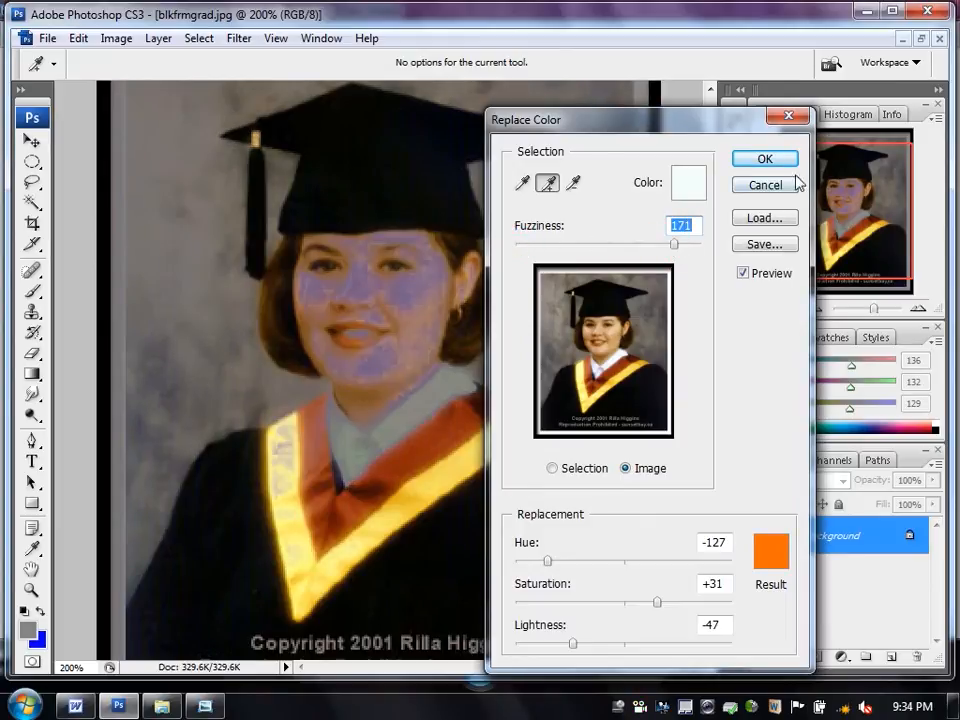
click(786, 184)
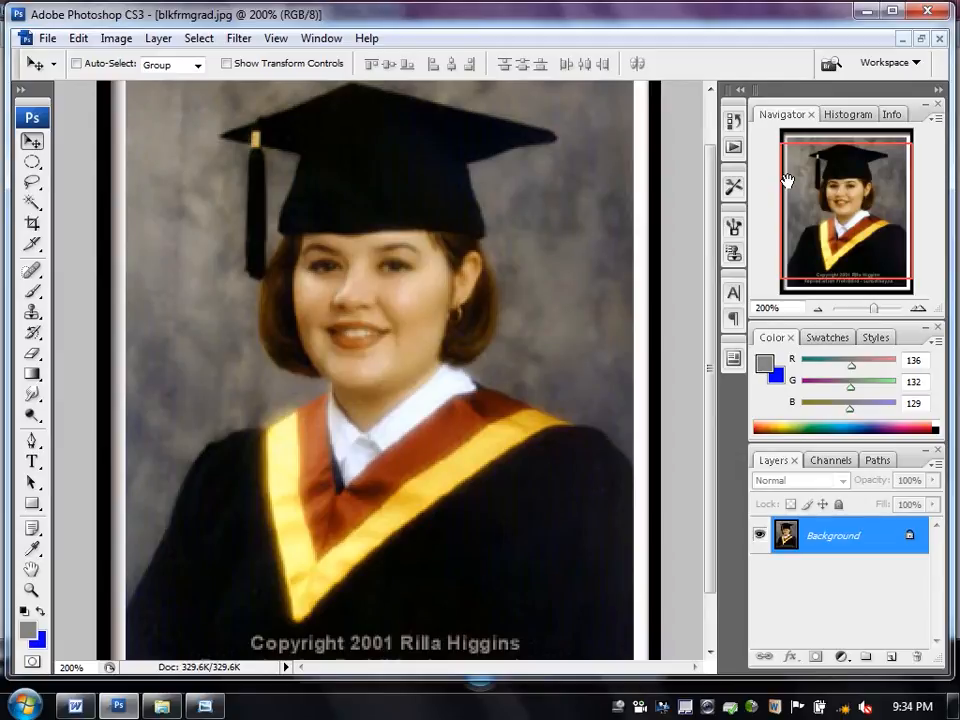
Restore the graduate portrait to a floating window and minimize it.
click(922, 38)
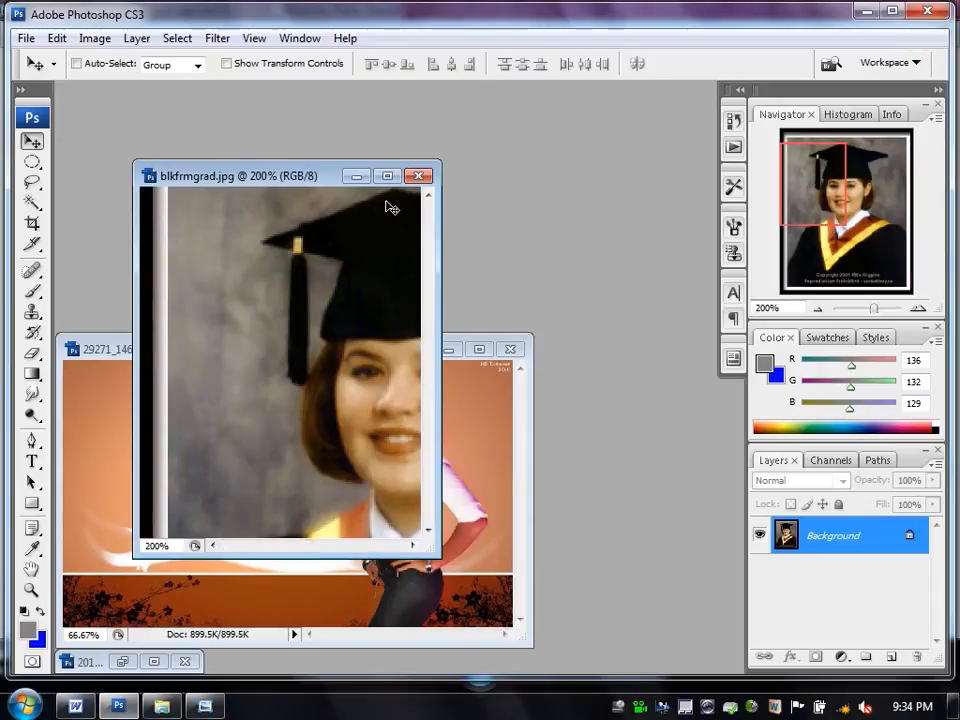
key(ctrl+minus)
click(356, 176)
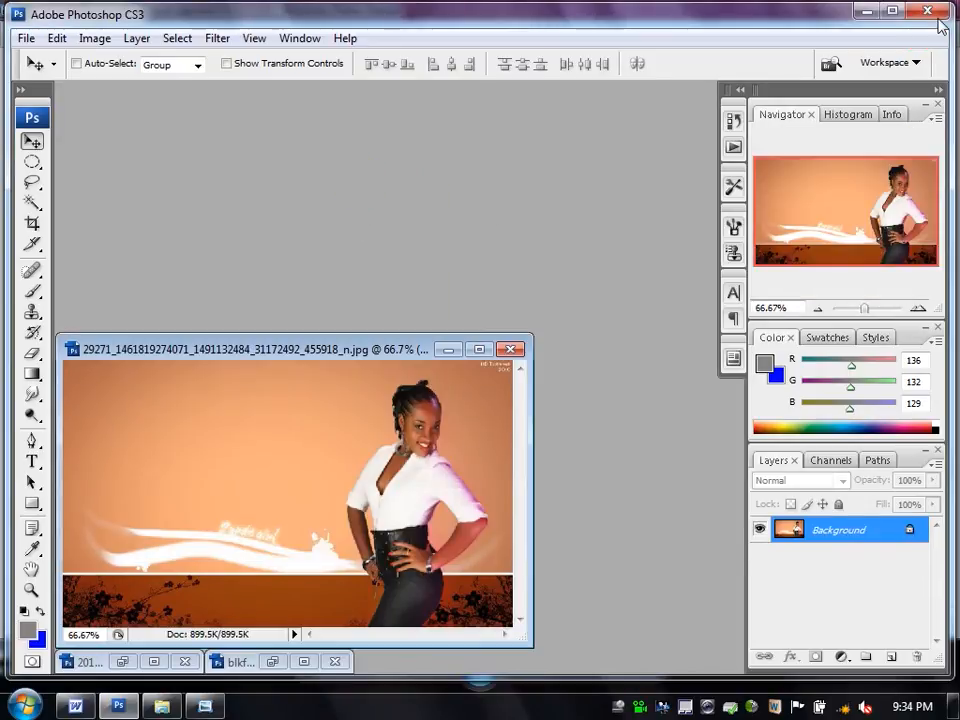
click(97, 38)
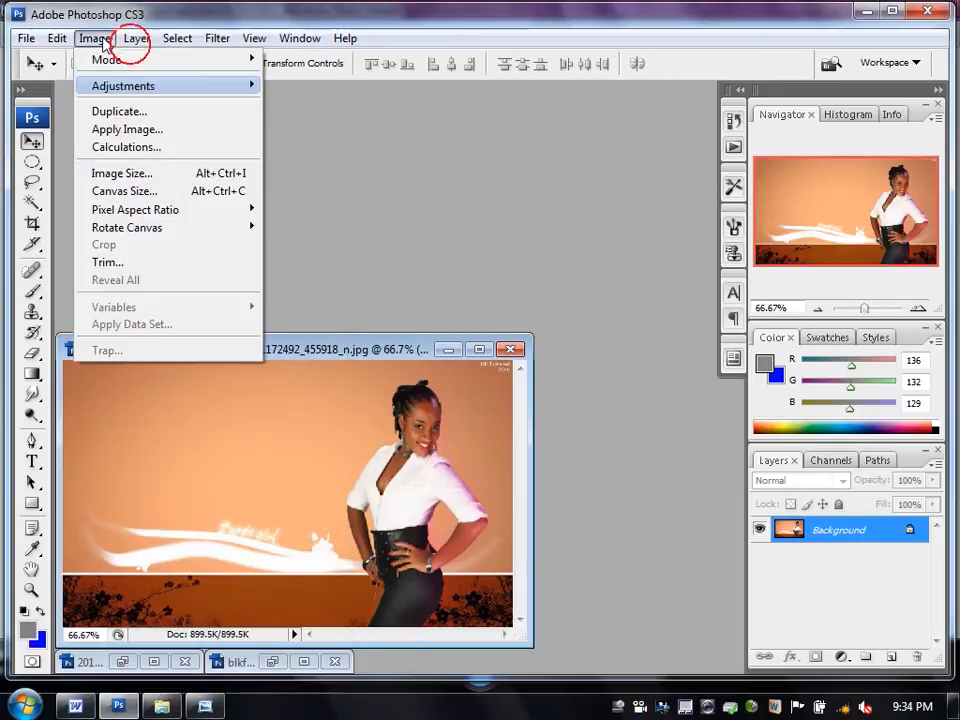
click(120, 88)
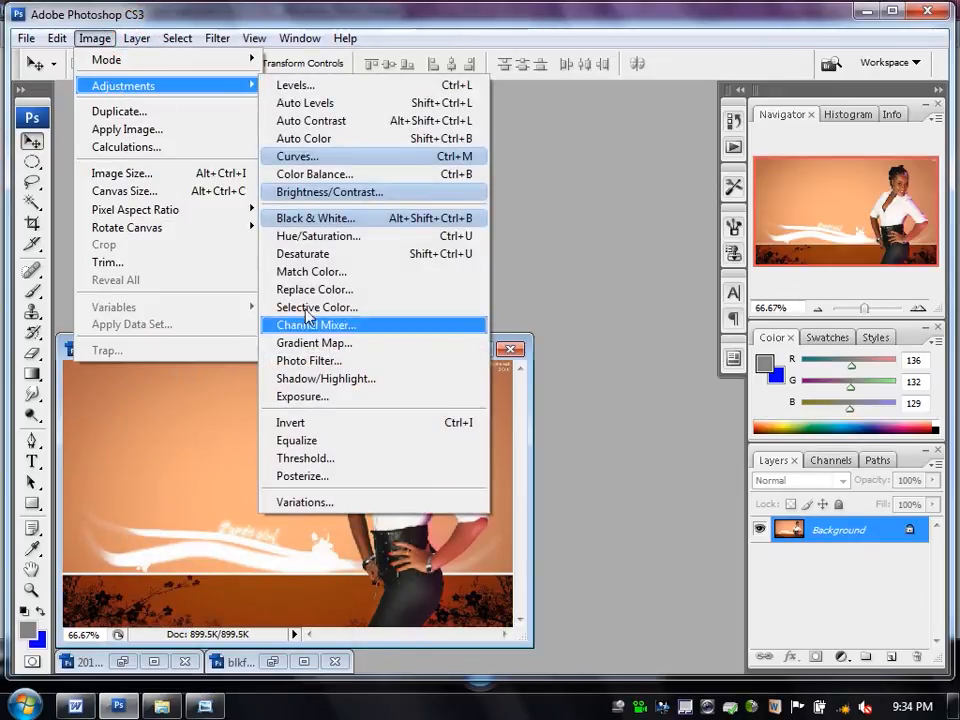
click(222, 408)
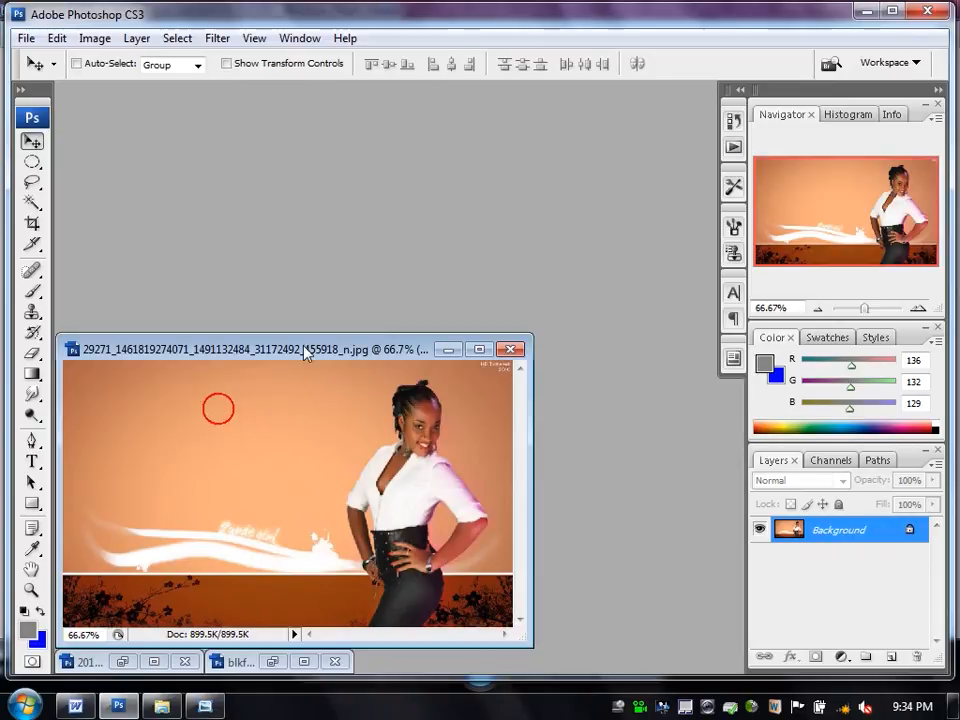
Maximize the document showing the woman in a white shirt against the orange background.
drag(305, 348, 322, 243)
double_click(331, 250)
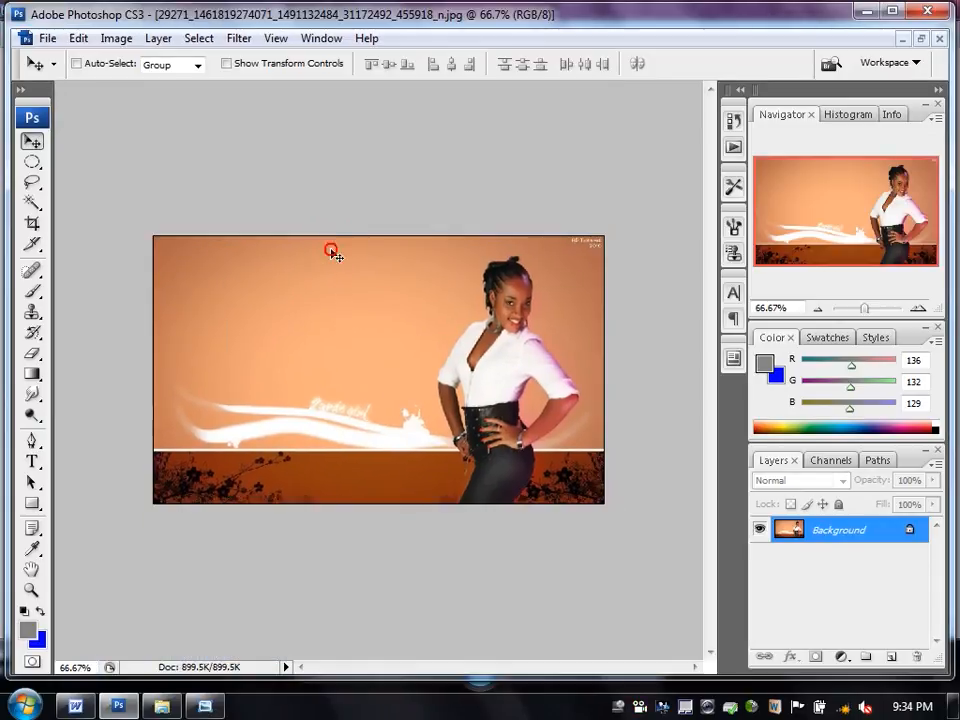
Start a Photo Filter on the portrait with a custom pure blue (#000cff) filter colour at 100% density.
key(ctrl+plus)
key(ctrl+plus)
drag(587, 342, 235, 400)
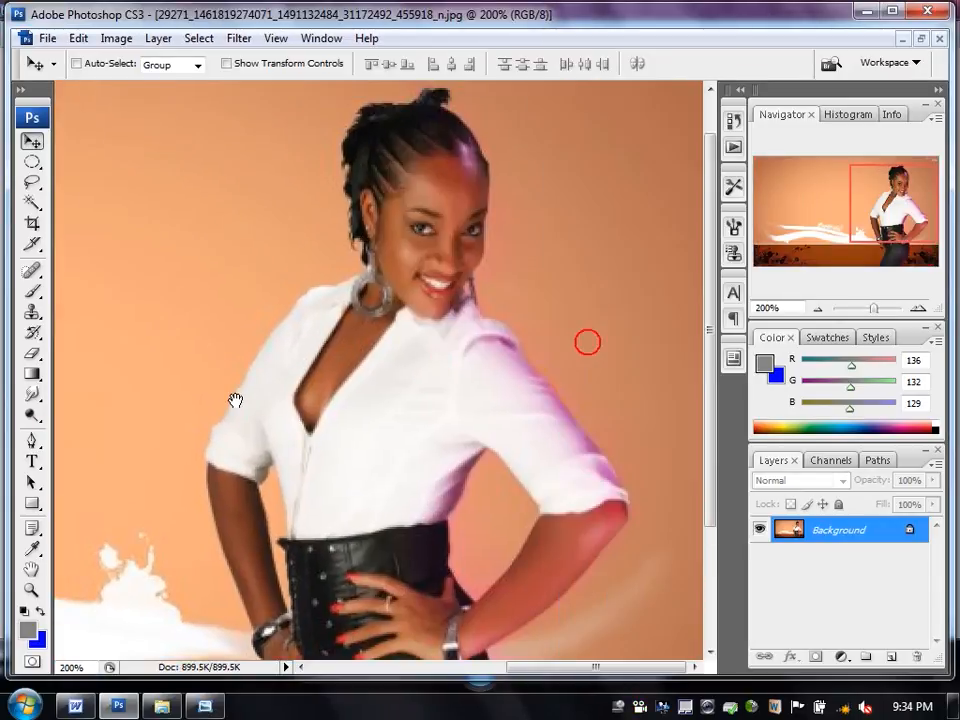
click(120, 37)
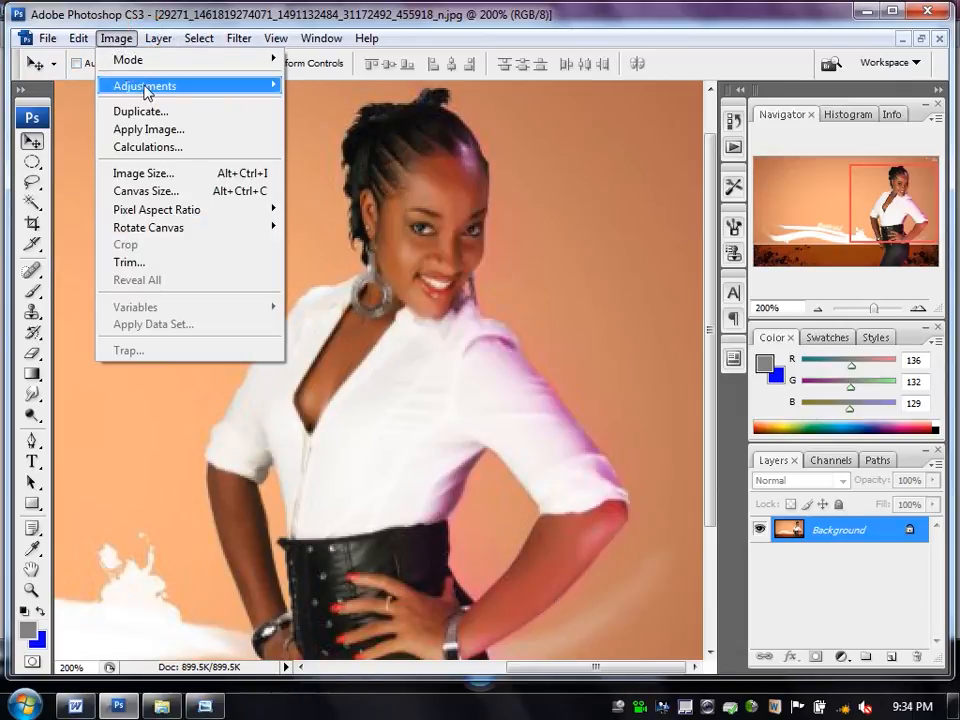
click(143, 85)
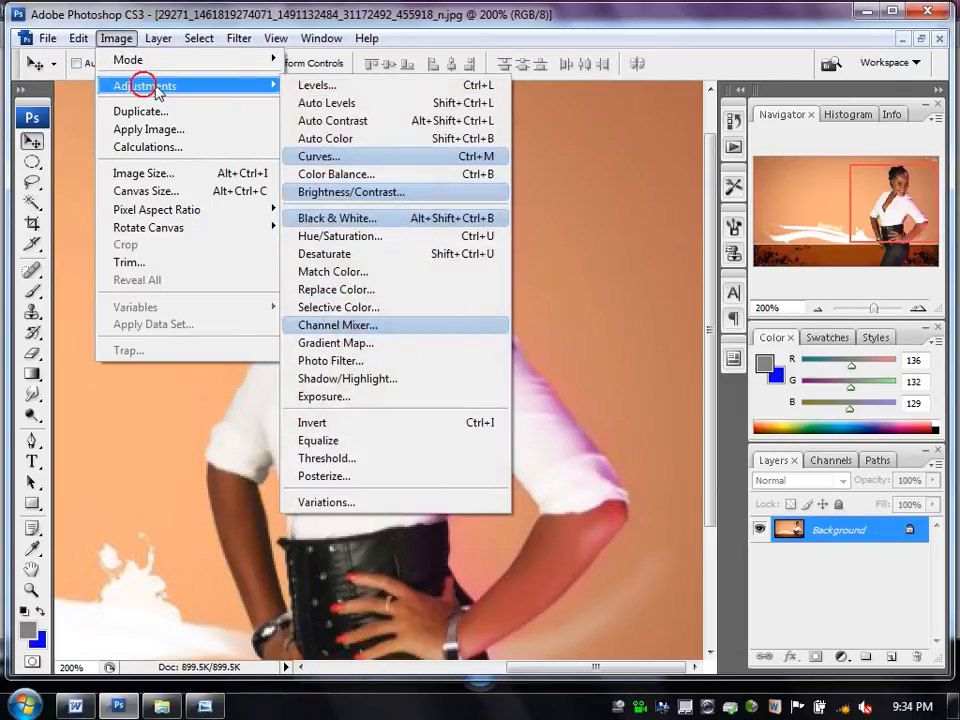
click(381, 360)
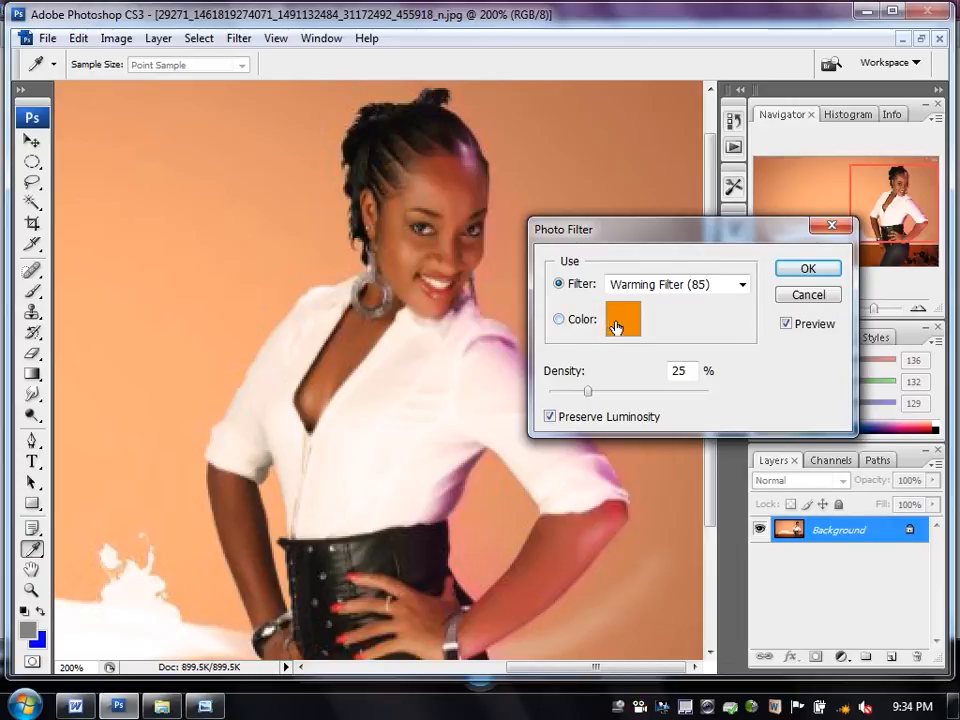
click(622, 329)
click(455, 251)
drag(390, 240, 458, 162)
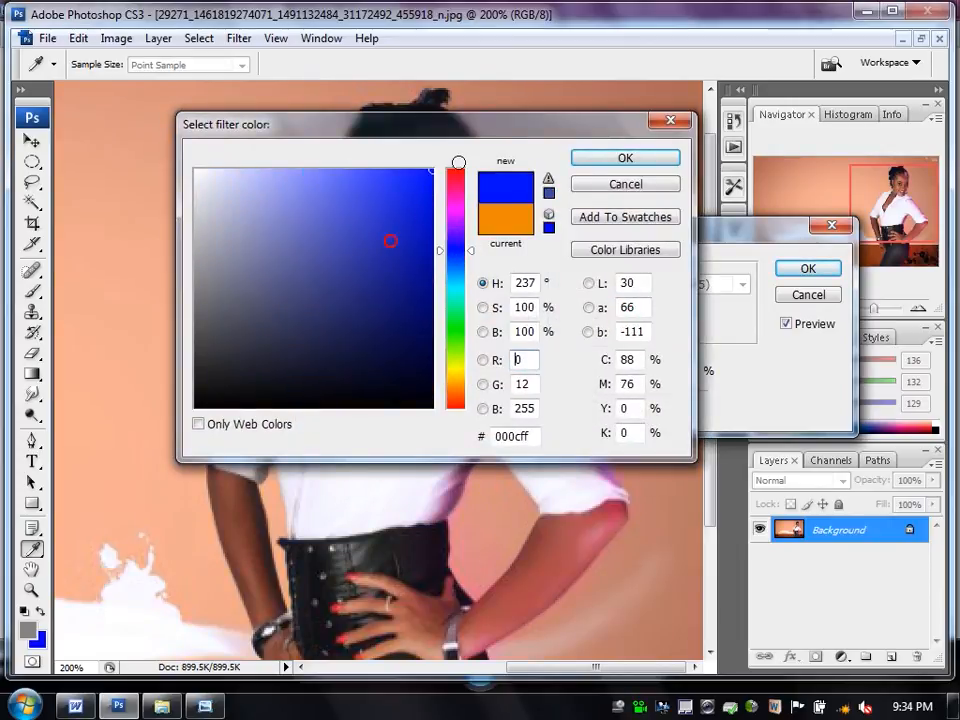
click(597, 160)
drag(589, 393, 712, 398)
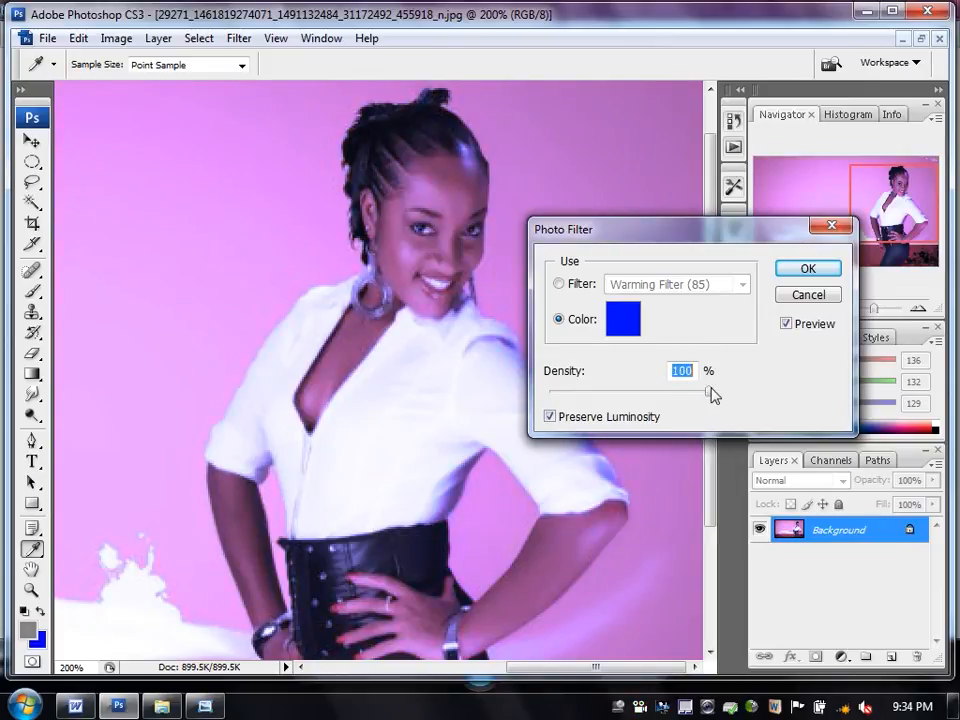
Change the Photo Filter colour to bright green (#2aff00).
drag(711, 238, 815, 277)
click(813, 431)
click(729, 359)
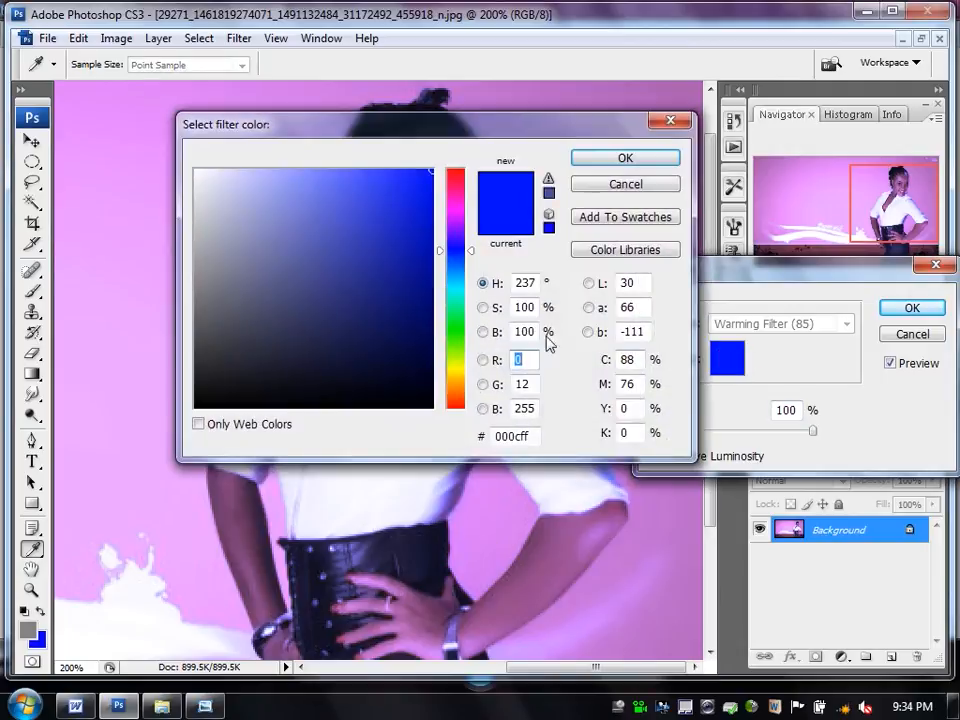
click(456, 332)
click(615, 160)
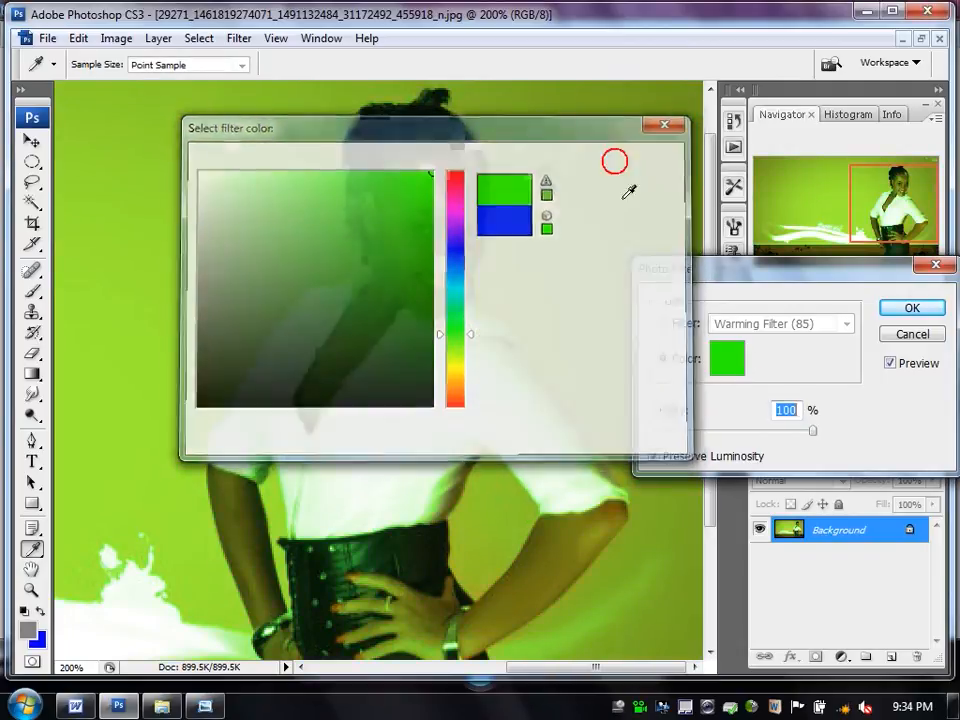
Set the Photo Filter colour to magenta (#ff00de) and apply the filter to the portrait.
click(719, 359)
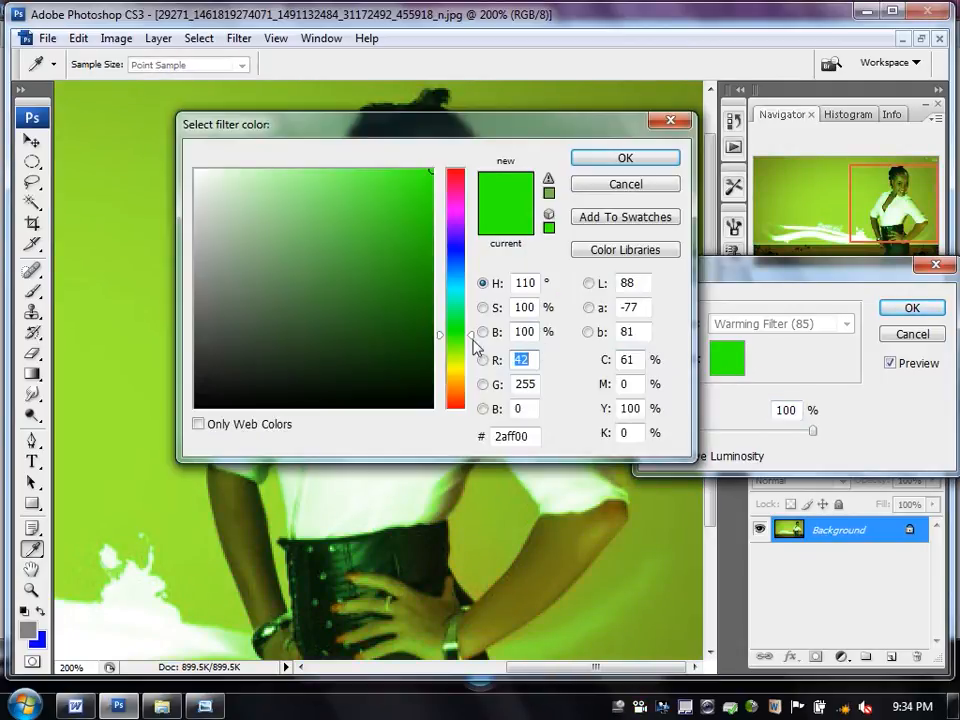
click(459, 251)
mouse_move(396, 226)
mouse_down()
mouse_move(464, 190)
mouse_move(443, 267)
mouse_up()
click(458, 204)
click(431, 171)
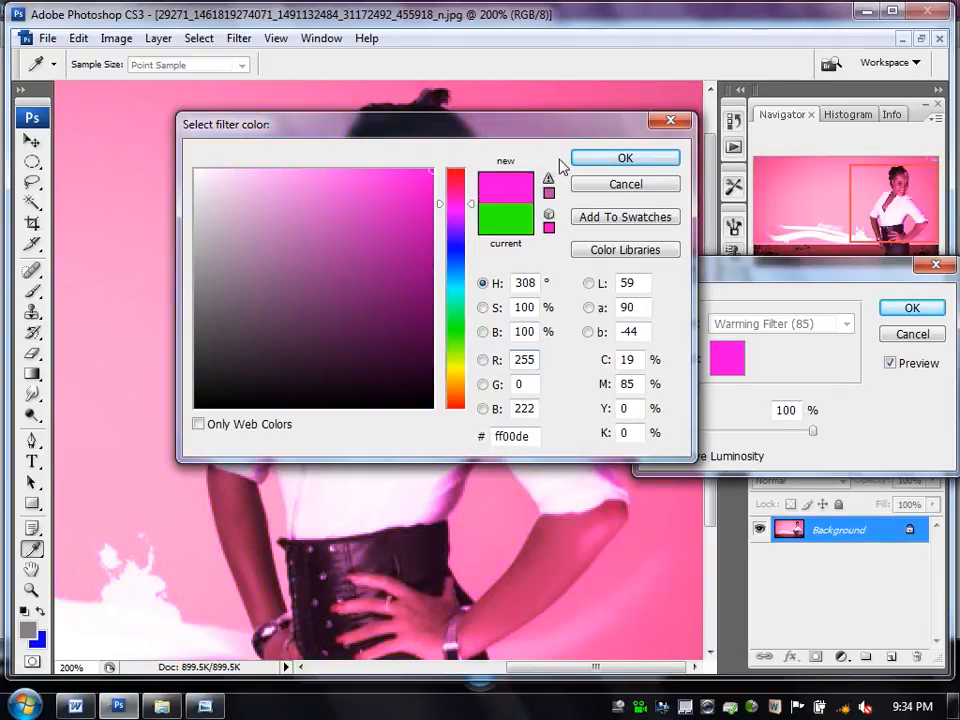
click(625, 158)
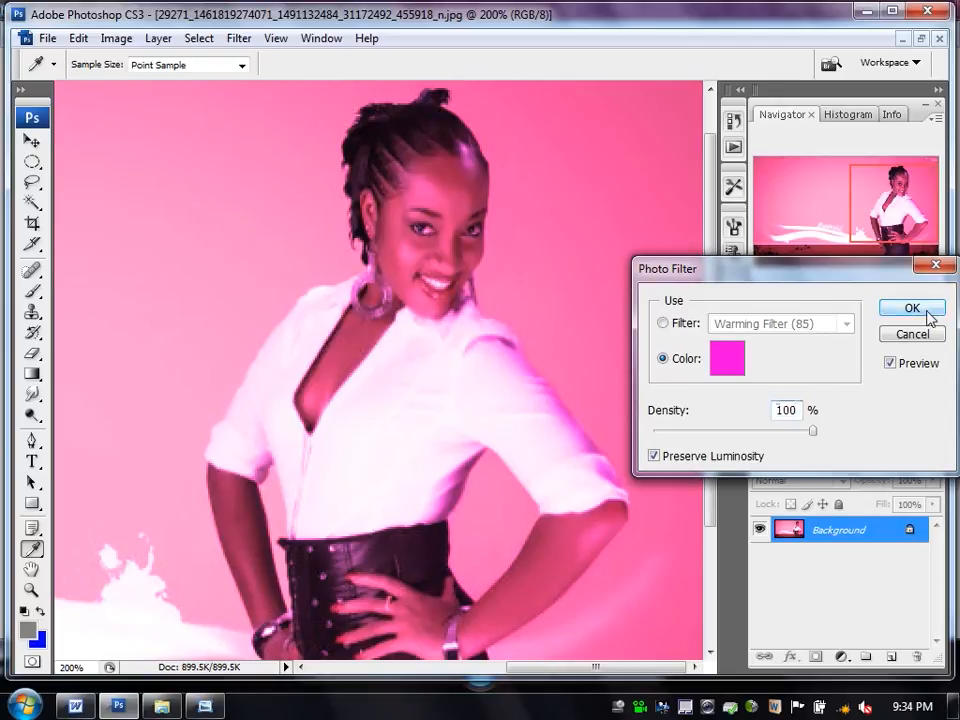
click(926, 312)
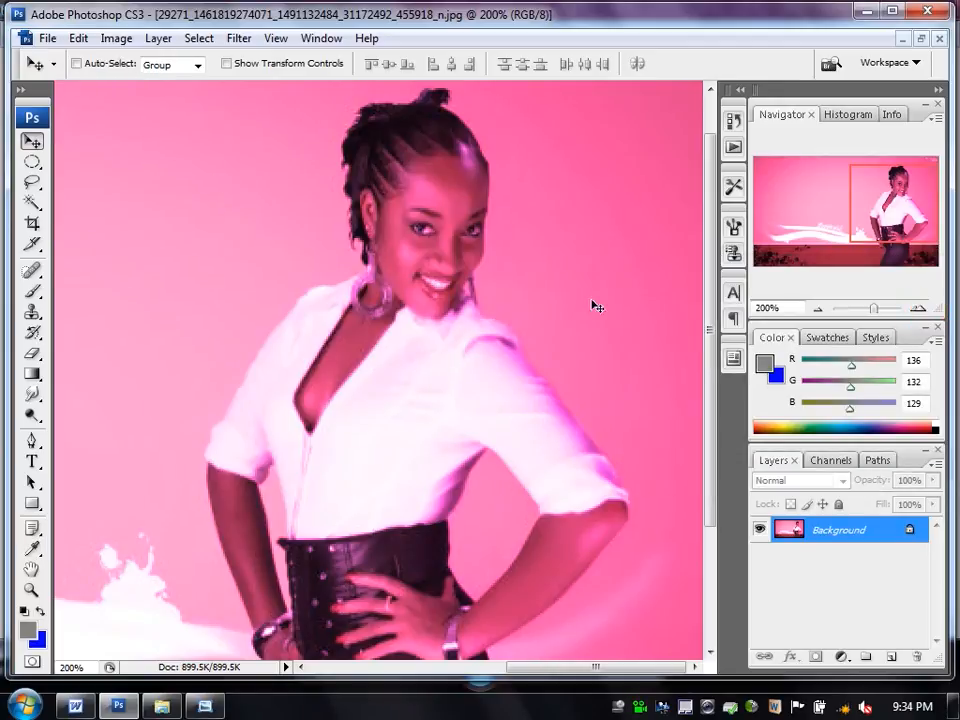
click(113, 37)
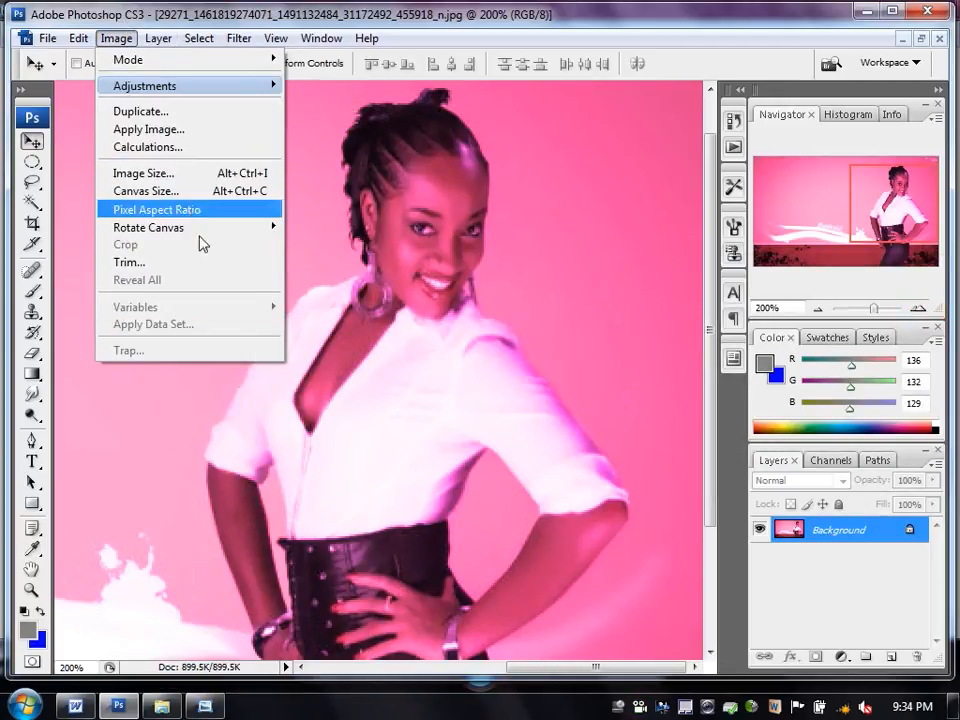
click(135, 86)
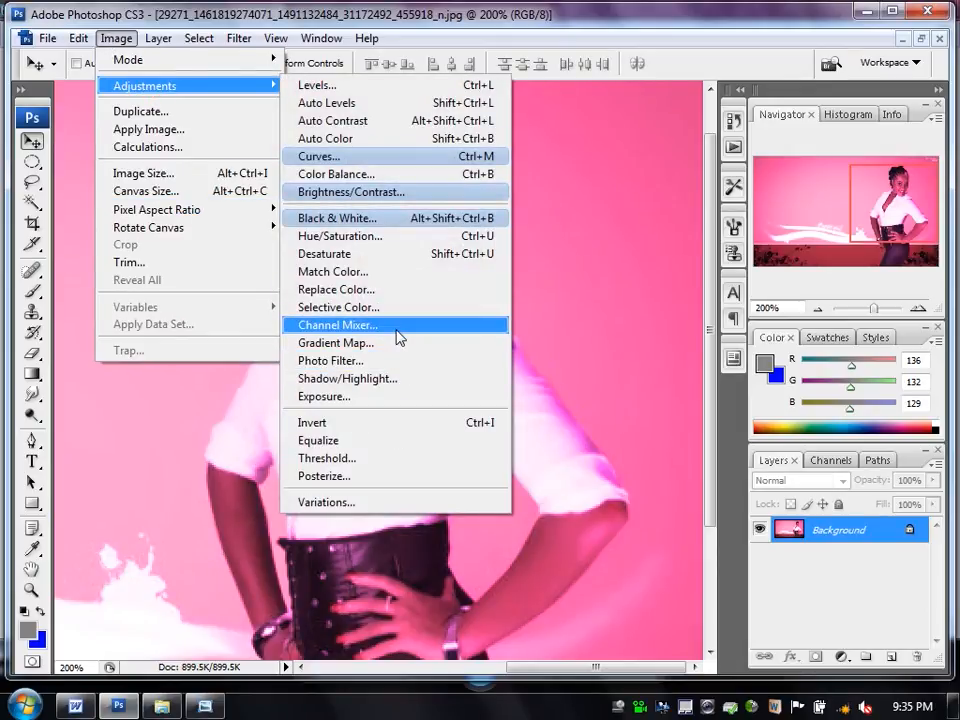
click(553, 186)
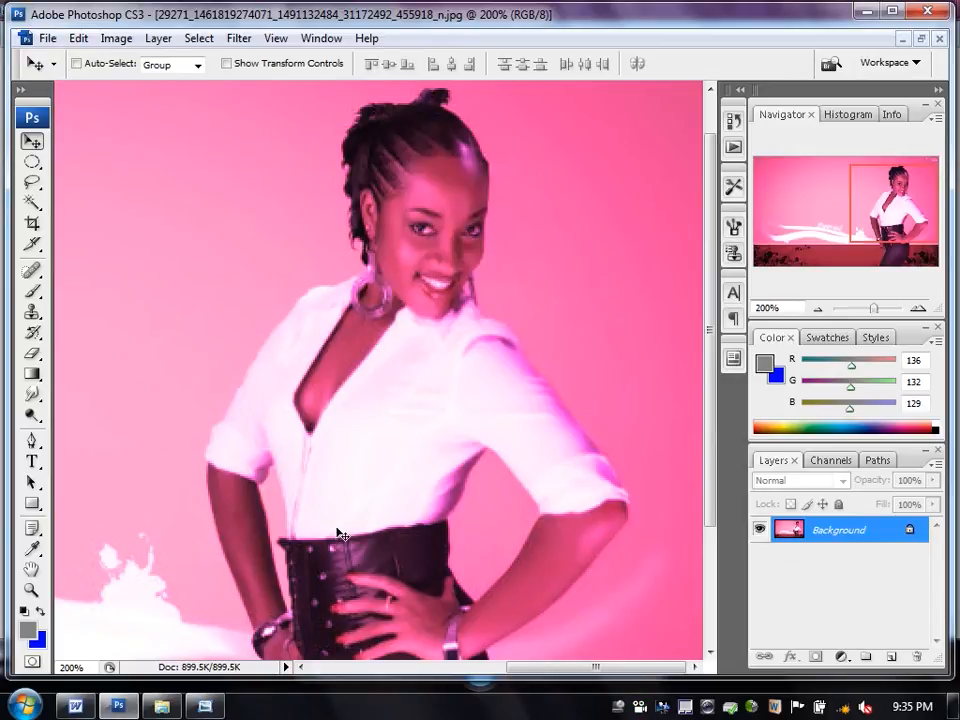
Add the text "JSIIT" on the empty pink background above the white swoosh.
drag(238, 340, 499, 387)
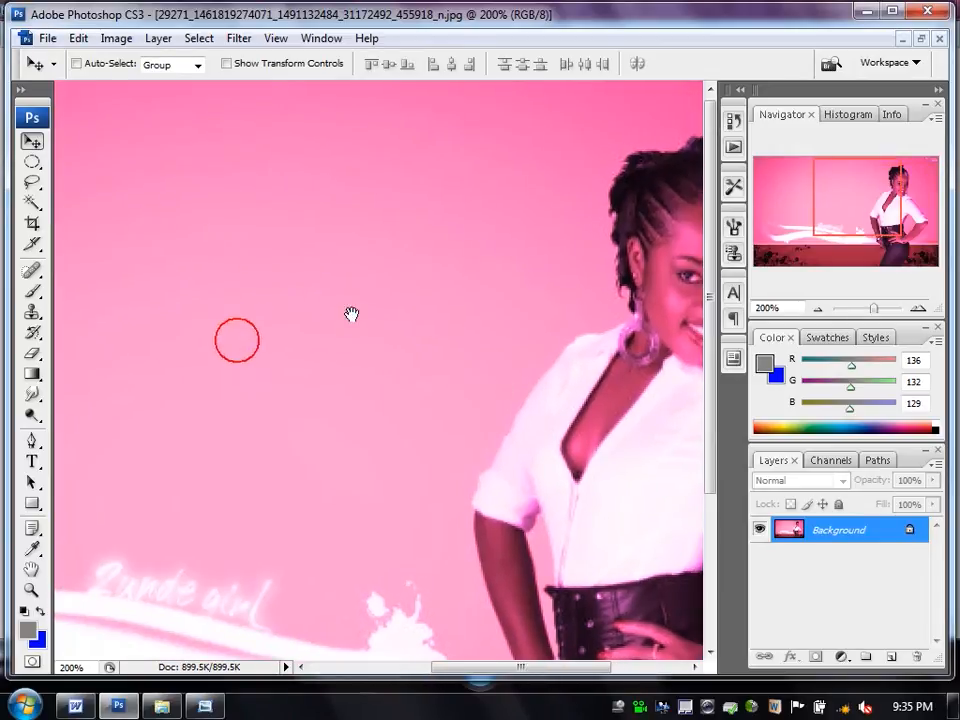
drag(283, 287, 435, 433)
drag(336, 414, 471, 431)
drag(265, 301, 356, 379)
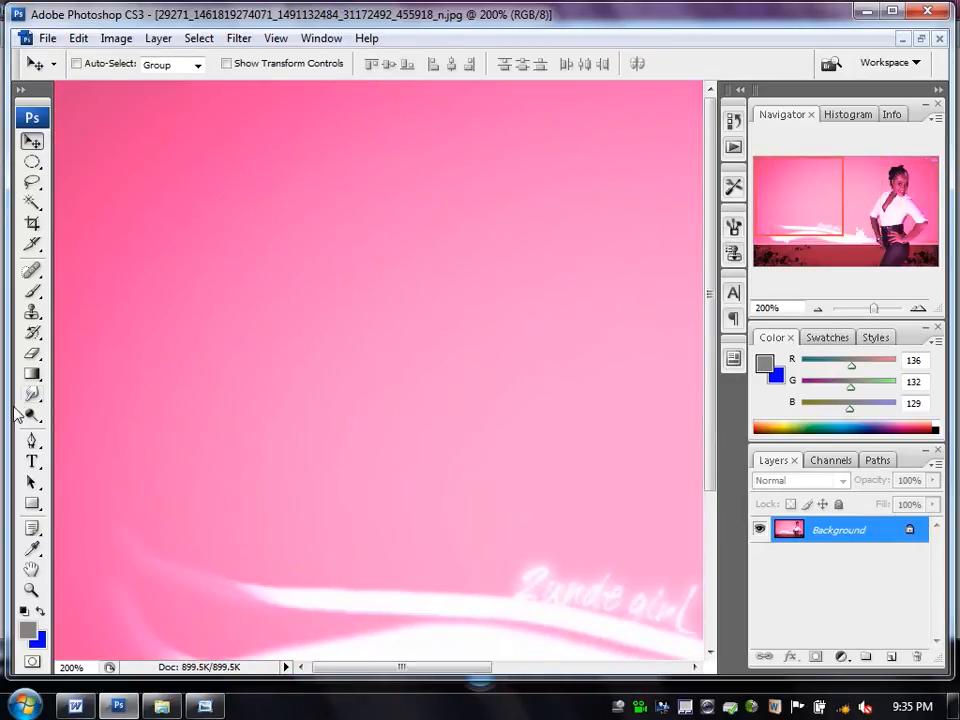
click(34, 461)
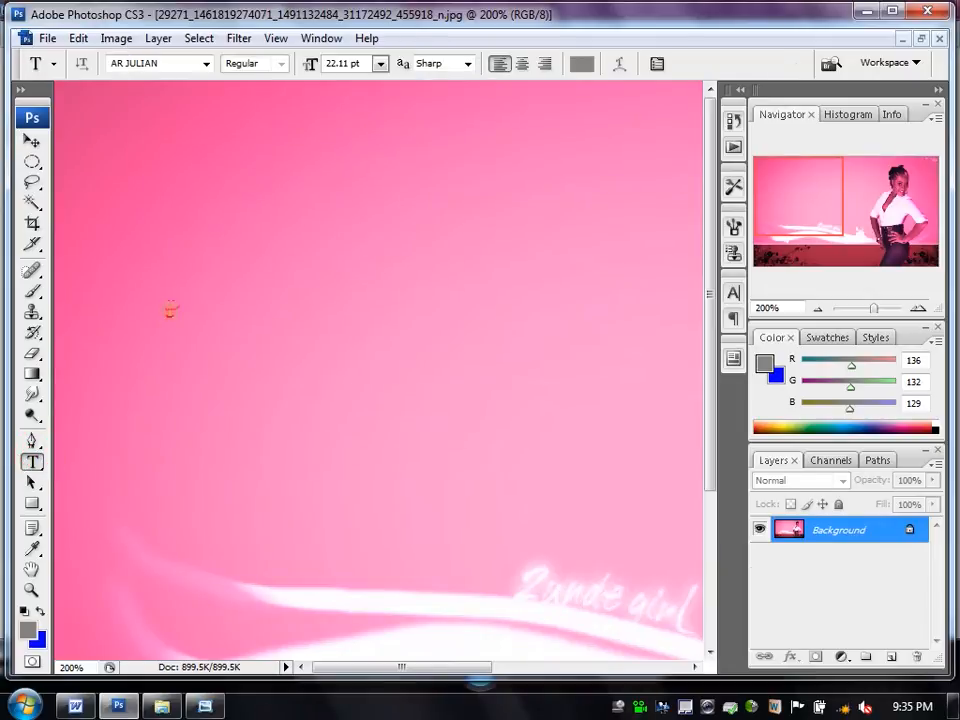
click(169, 310)
text(JSIIT)
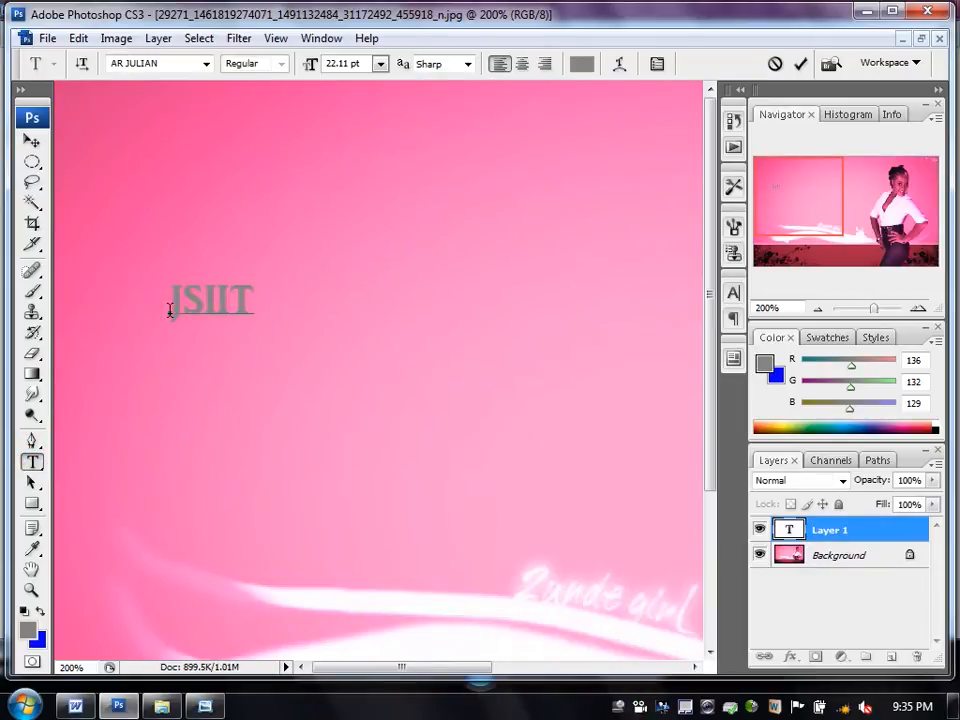
click(32, 141)
Scale the JSIIT text proportionally to about 484% and move it slightly down on the pink background.
key(ctrl+t)
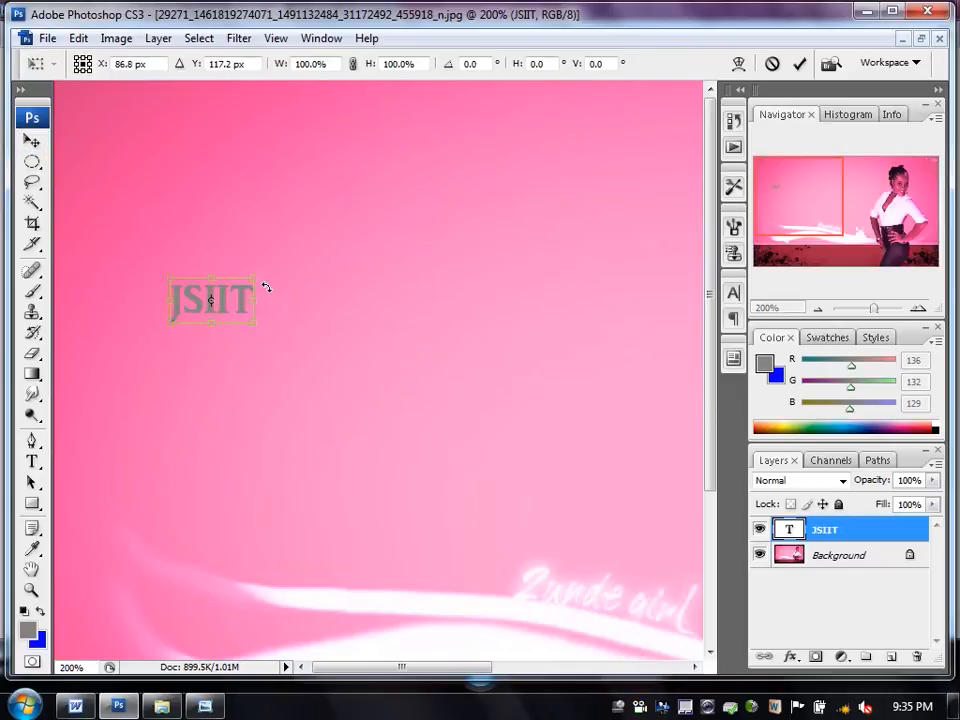
drag(250, 277, 587, 137)
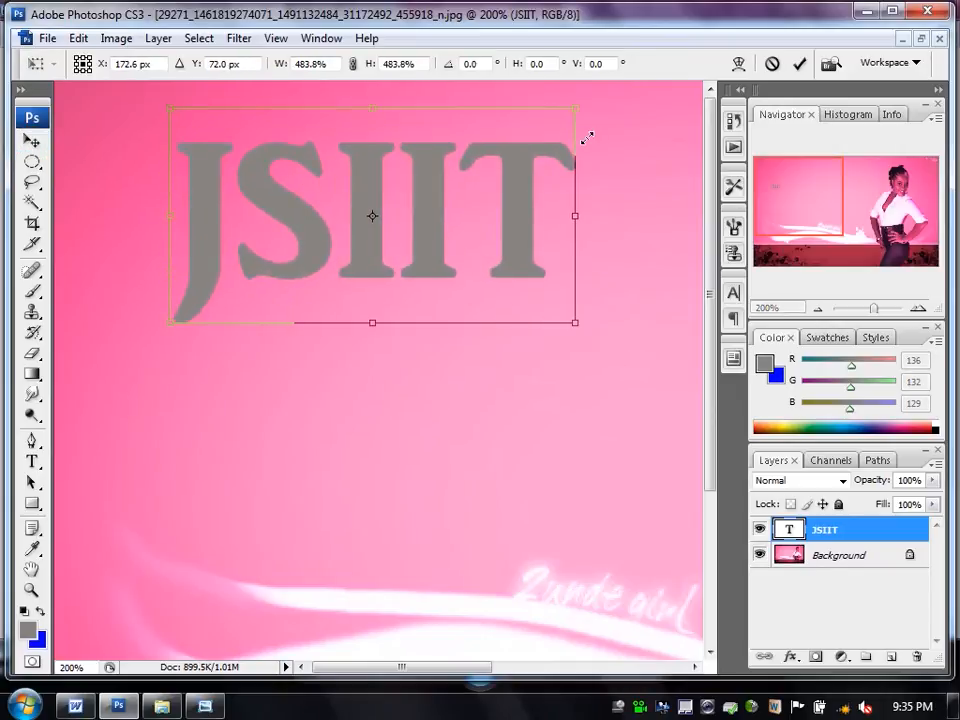
double_click(516, 174)
drag(519, 177, 521, 238)
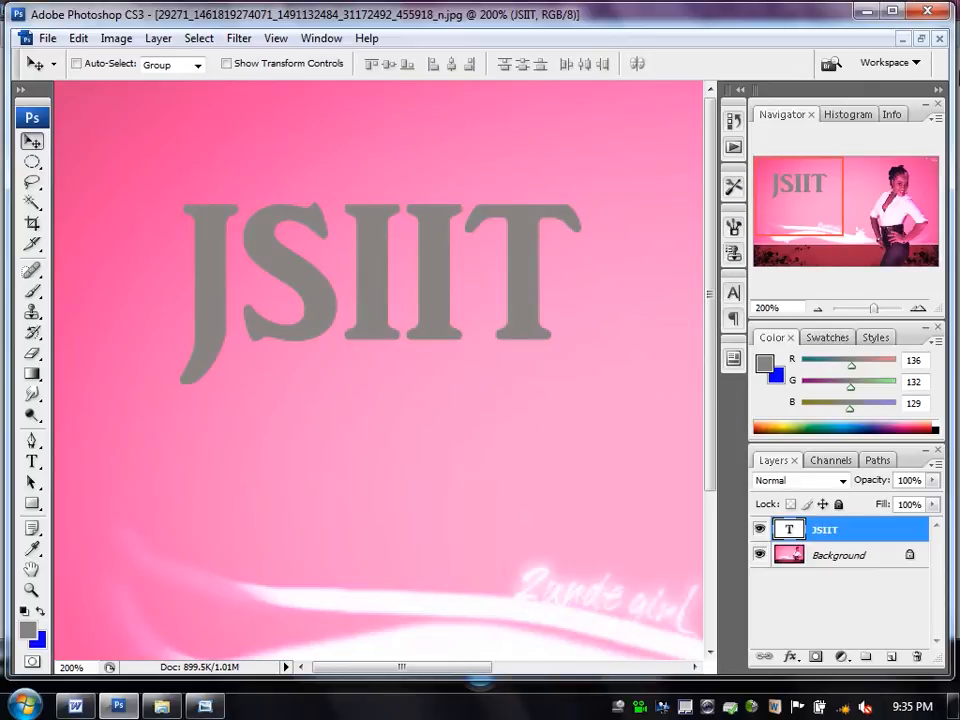
Give the JSIIT text a Bevel and Emboss with 572% depth, 9 px size, 76% highlight opacity and 51% shadow opacity.
click(120, 37)
mouse_move(190, 47)
mouse_move(126, 40)
mouse_move(158, 36)
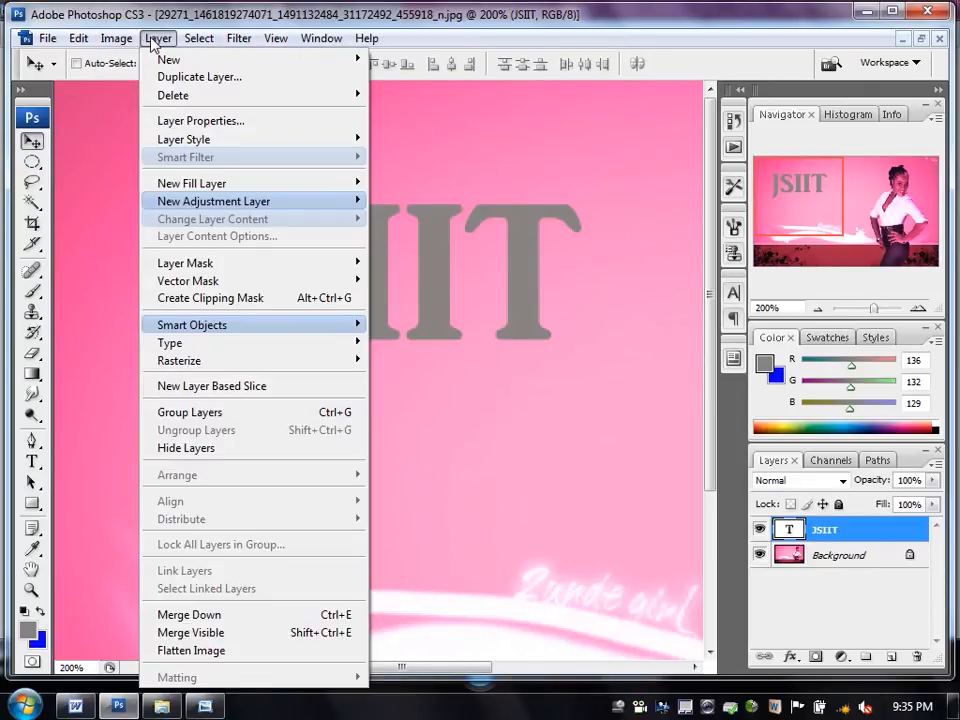
mouse_move(272, 145)
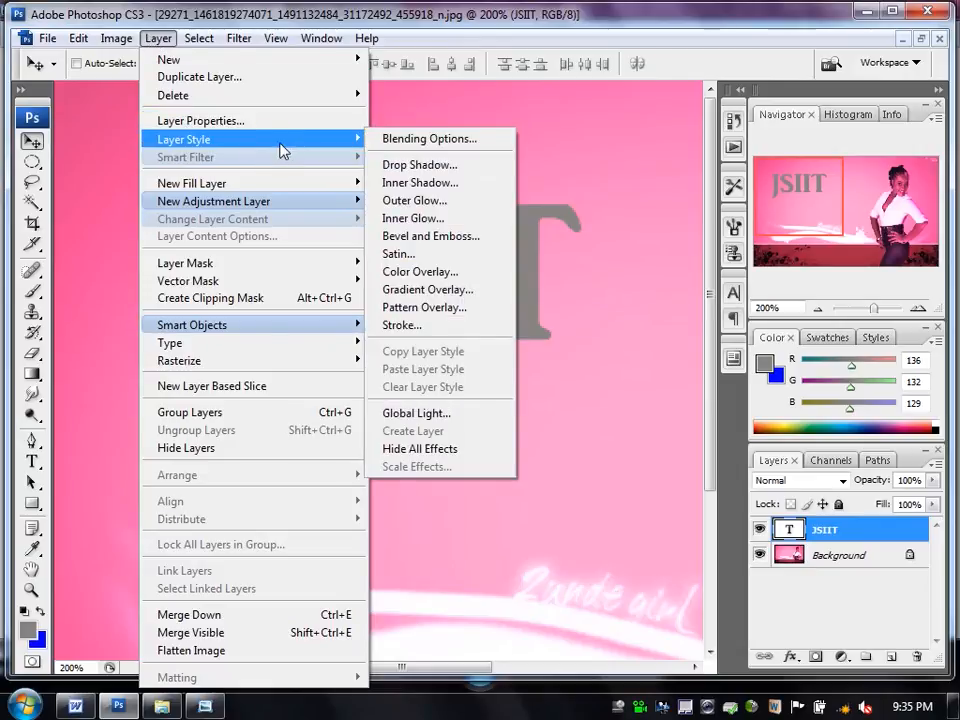
click(449, 244)
drag(506, 161, 713, 272)
drag(736, 369, 784, 377)
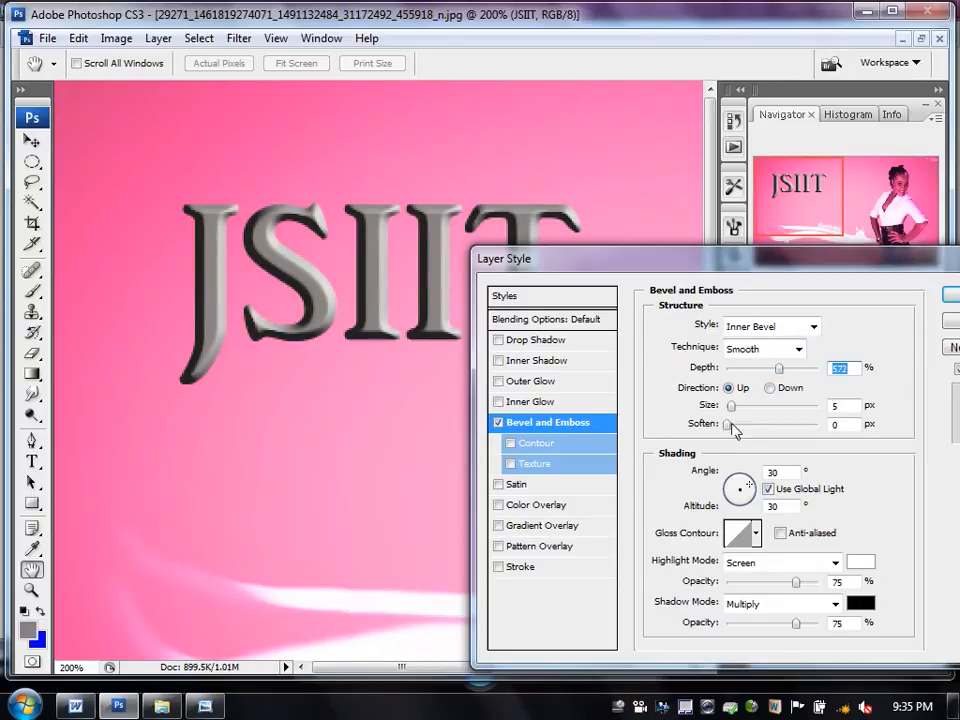
drag(731, 404, 737, 408)
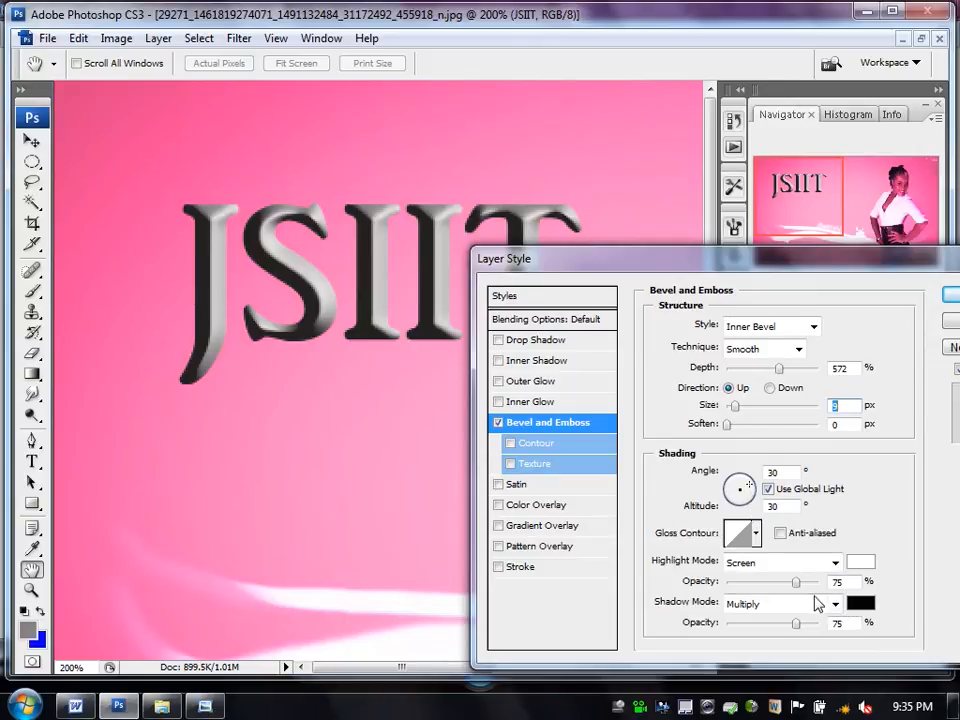
drag(797, 625, 774, 625)
mouse_move(795, 581)
mouse_down()
mouse_move(765, 589)
mouse_move(796, 588)
mouse_up()
Set the bevel technique to Chisel Soft, with 1000% depth and 250 px size.
click(798, 349)
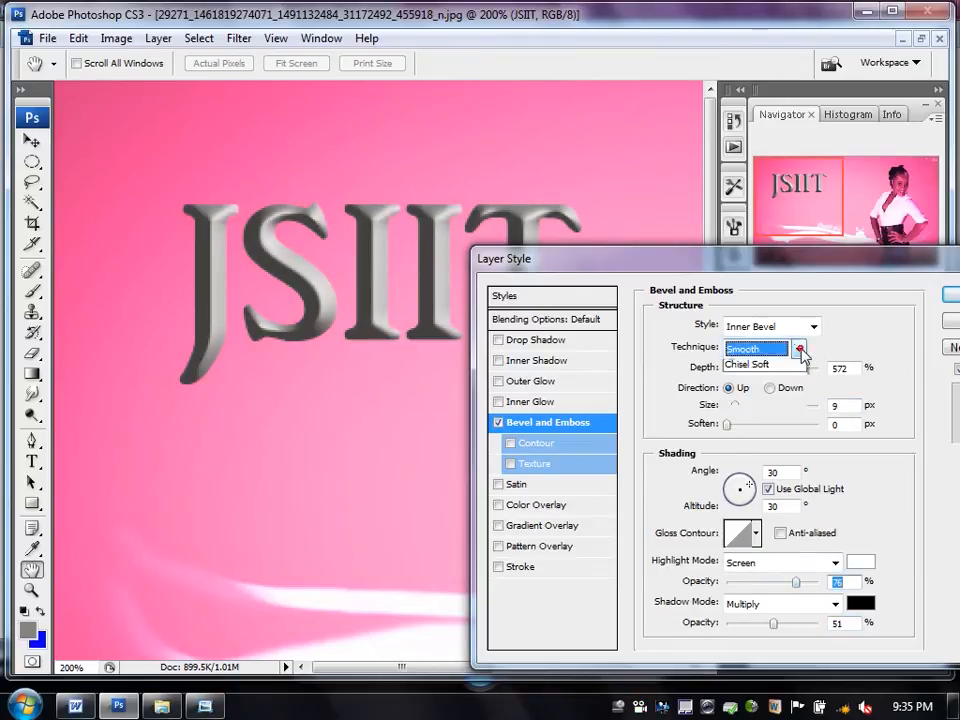
click(790, 384)
click(796, 350)
click(784, 397)
drag(783, 371, 846, 373)
drag(737, 408, 868, 400)
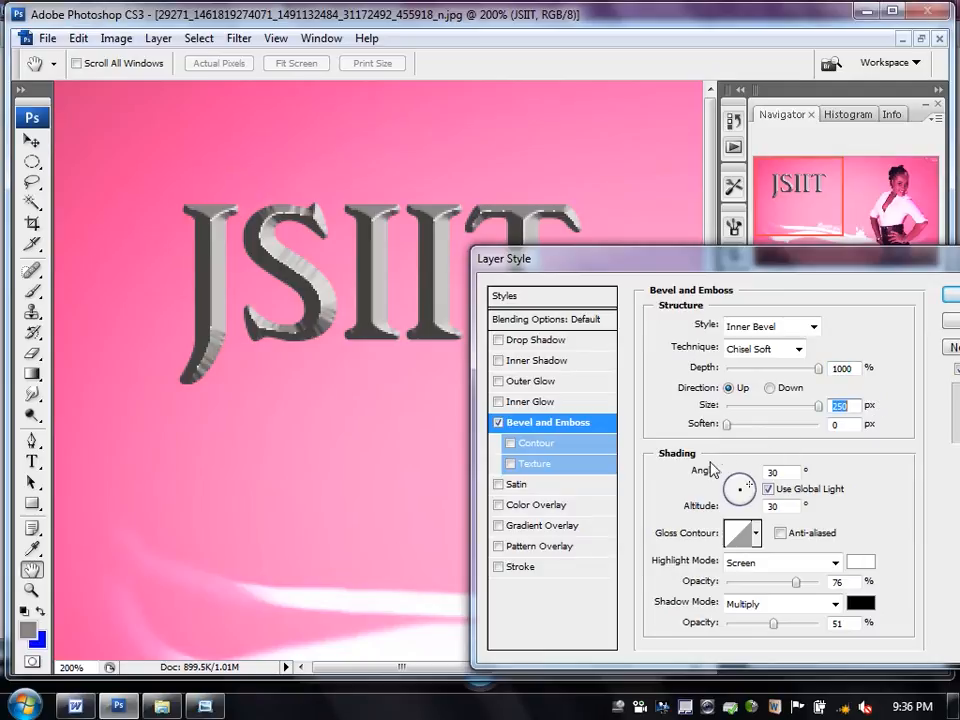
click(728, 426)
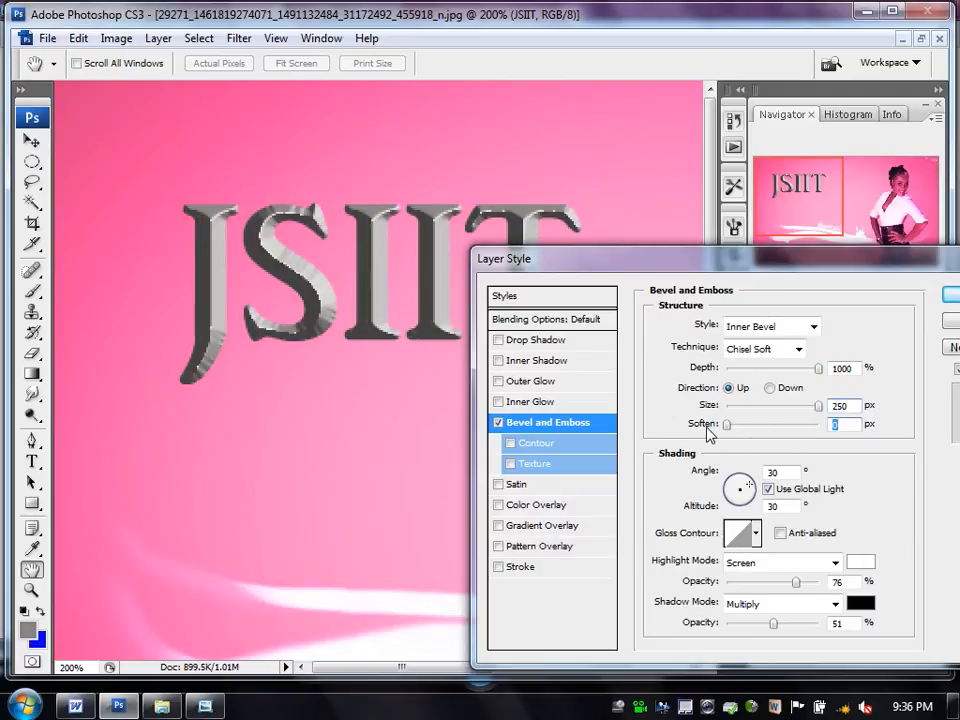
Turn on Drop Shadow and Outer Glow for the text, and try the bevel's Contour option before switching it off.
click(560, 343)
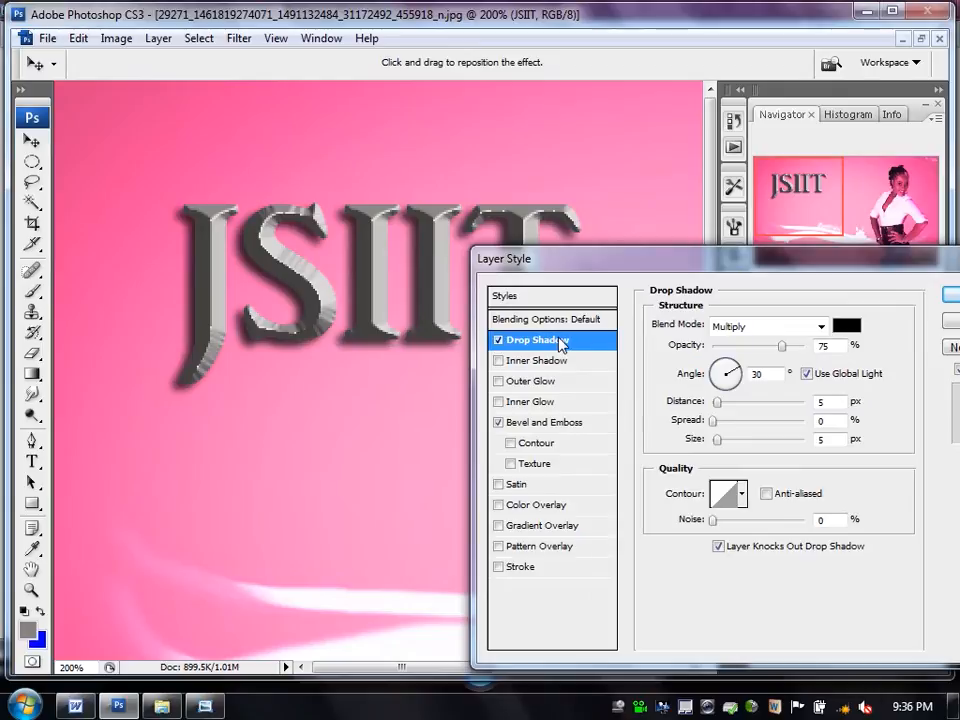
click(557, 384)
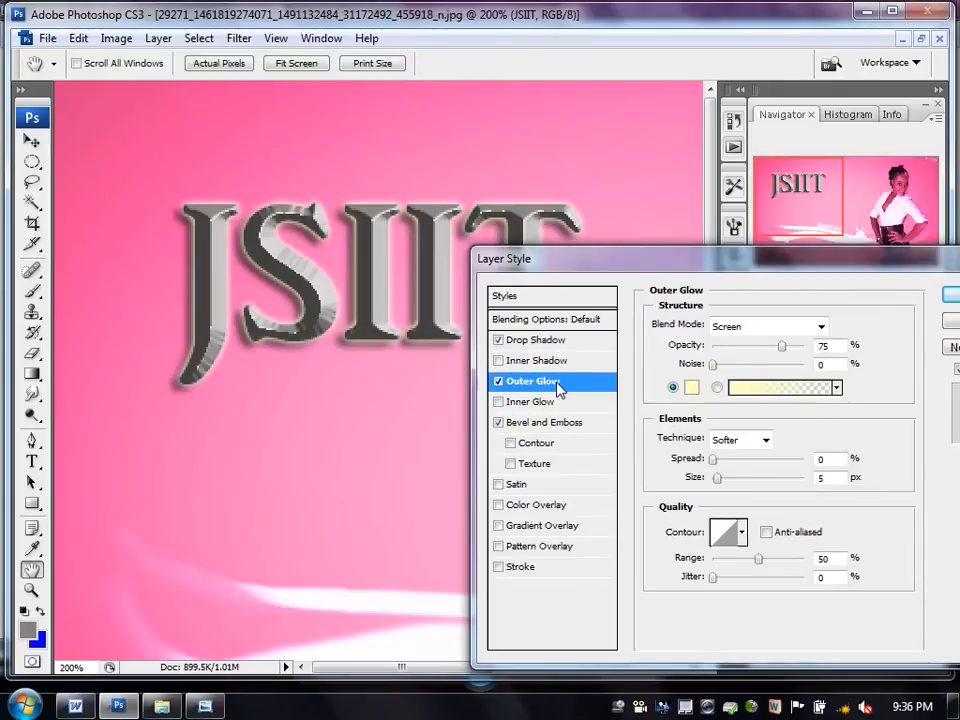
click(556, 443)
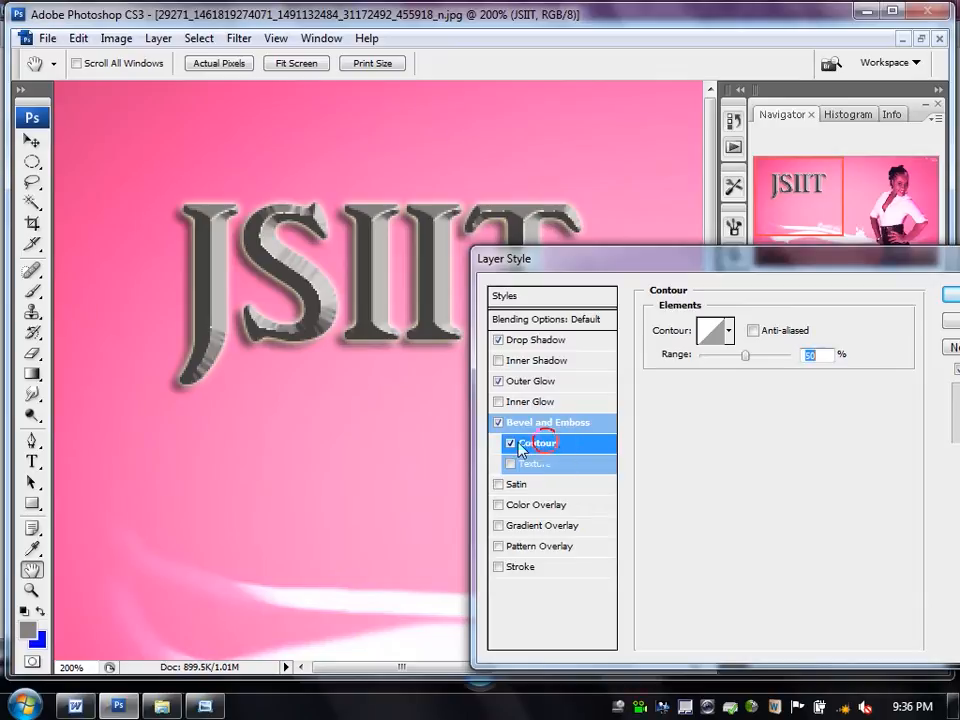
click(511, 443)
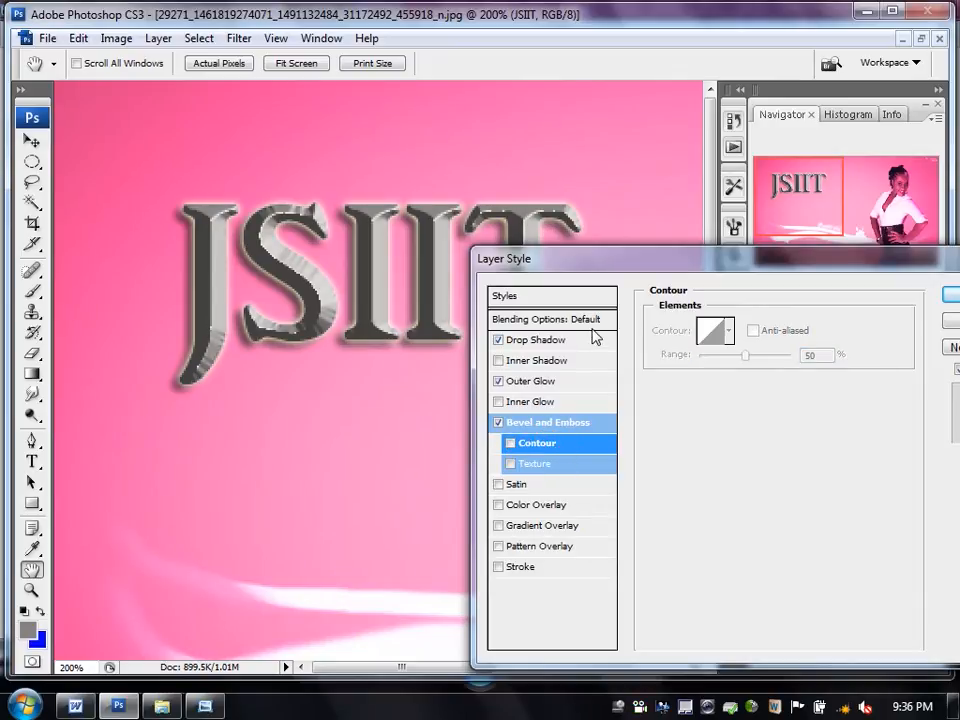
Try several gloss contour presets for the text's Bevel and Emboss, settling on the inverted-cone (valley-shaped) one.
click(570, 422)
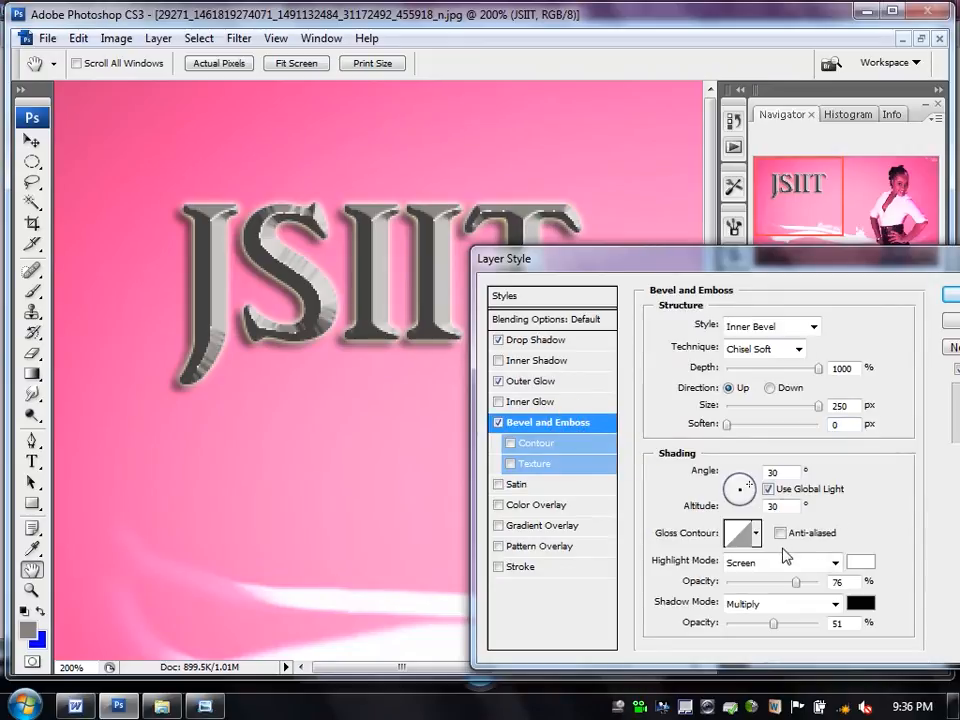
click(756, 533)
click(683, 432)
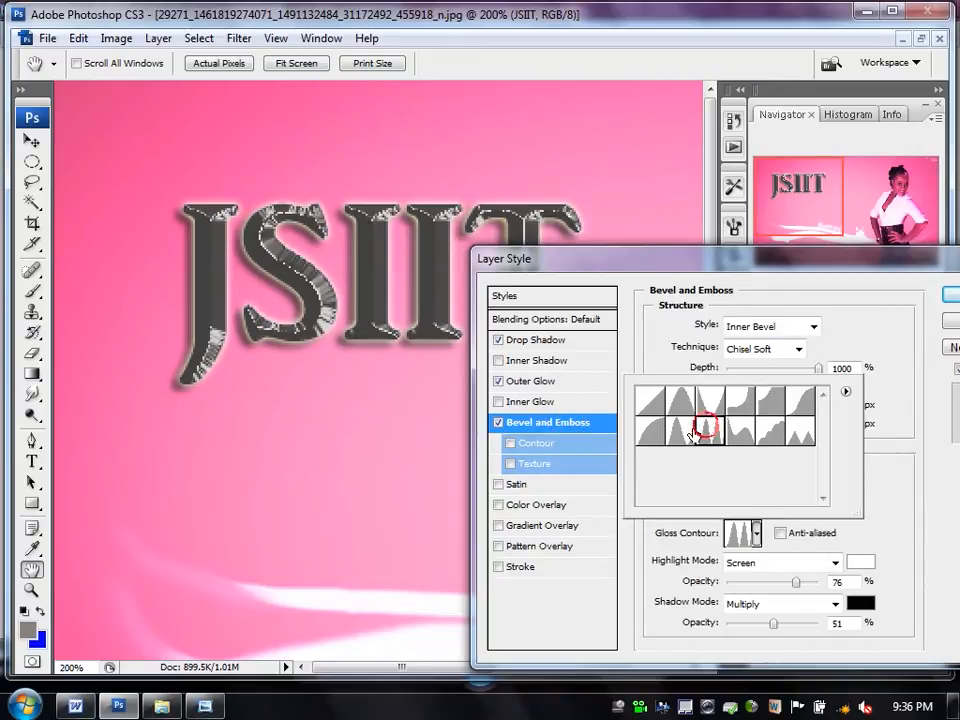
click(655, 401)
click(741, 398)
click(788, 405)
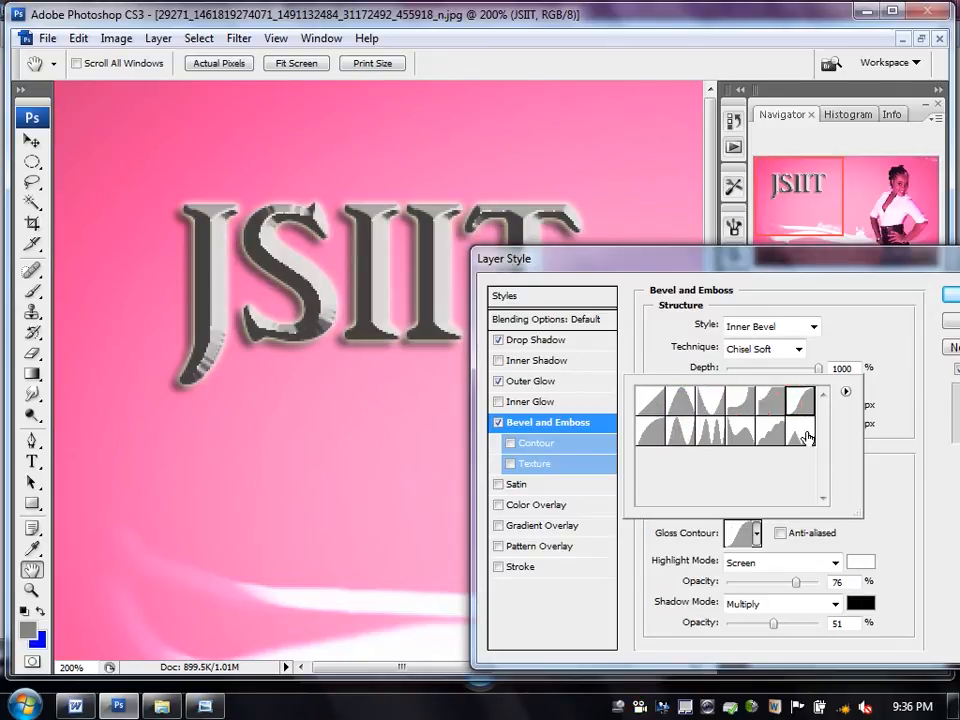
click(806, 430)
click(768, 428)
click(746, 430)
click(711, 430)
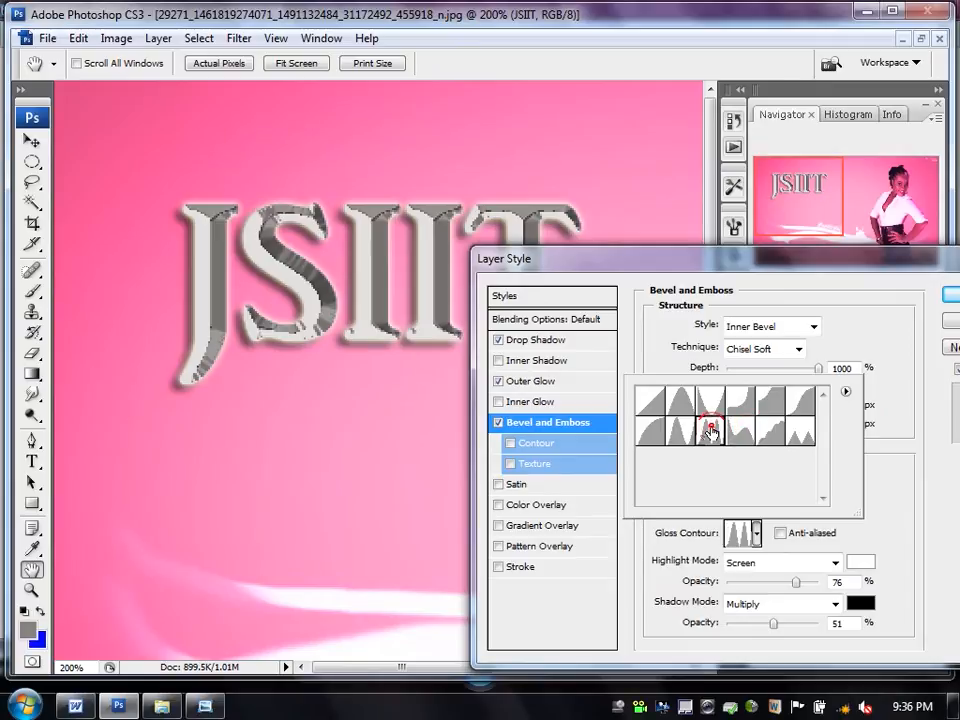
click(683, 426)
click(685, 401)
click(709, 399)
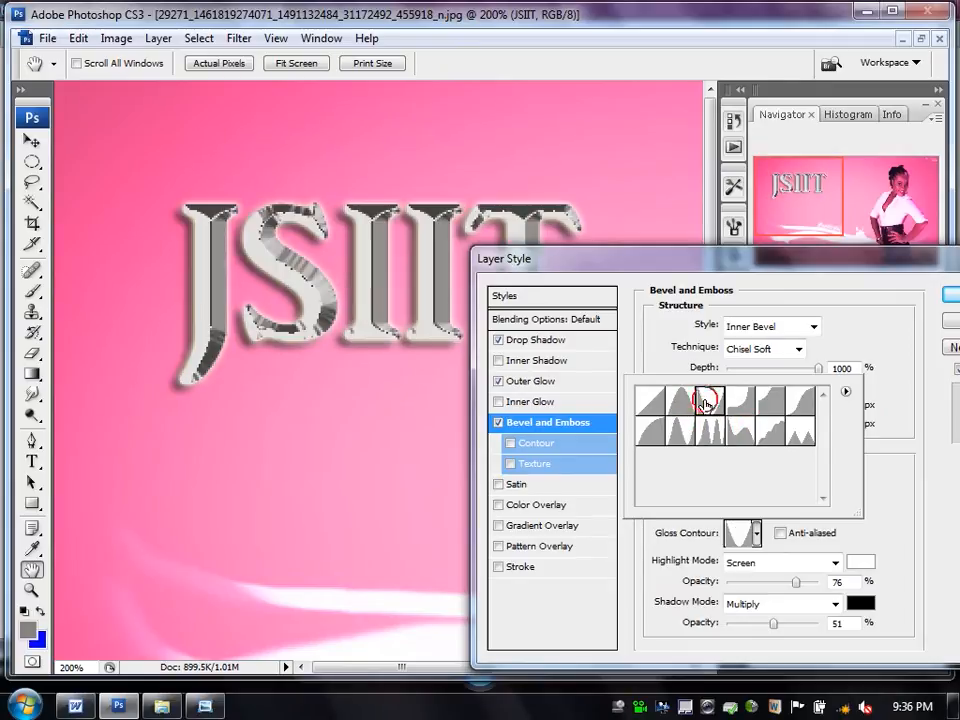
Add a blue (0036ff) Color Overlay to the JSIIT text in Normal mode at 100% opacity, and apply the layer style.
click(566, 505)
click(600, 504)
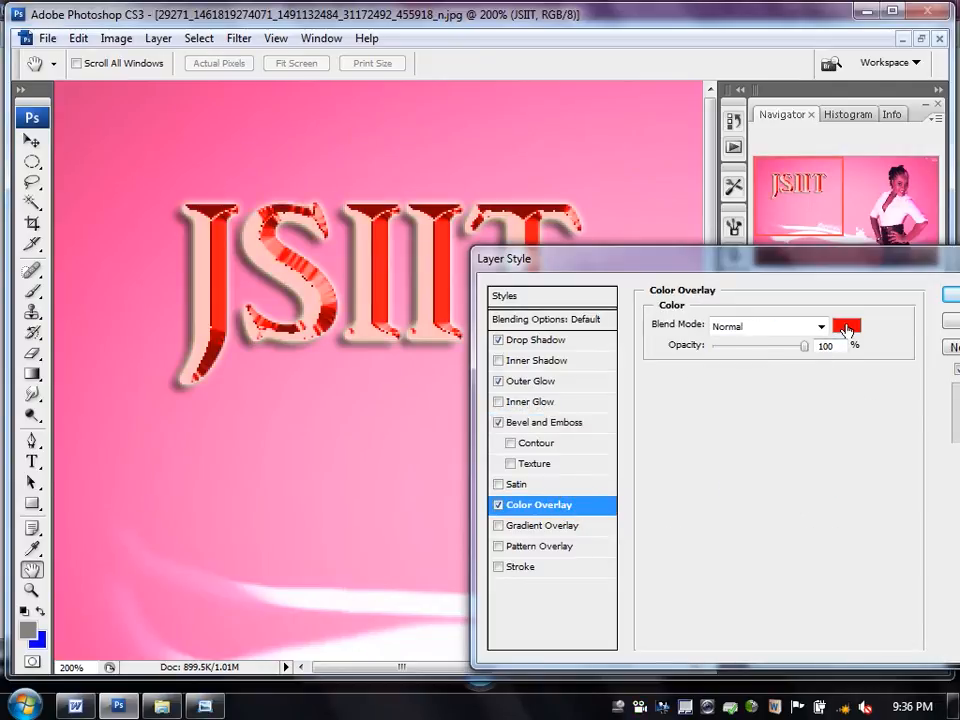
click(846, 327)
click(456, 256)
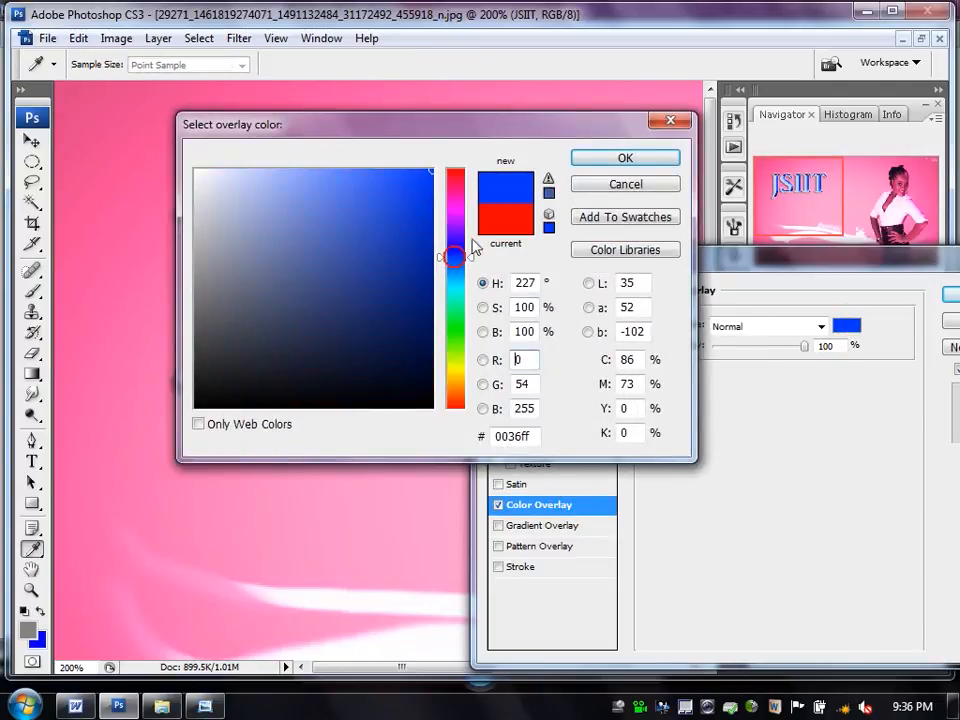
click(604, 161)
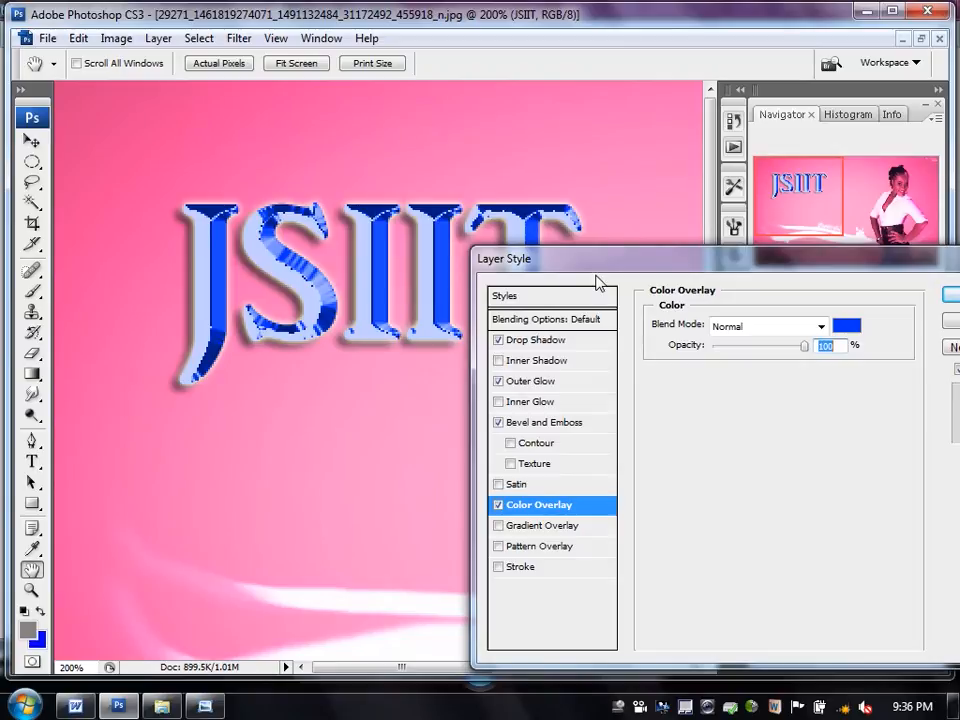
drag(843, 273, 600, 212)
click(748, 234)
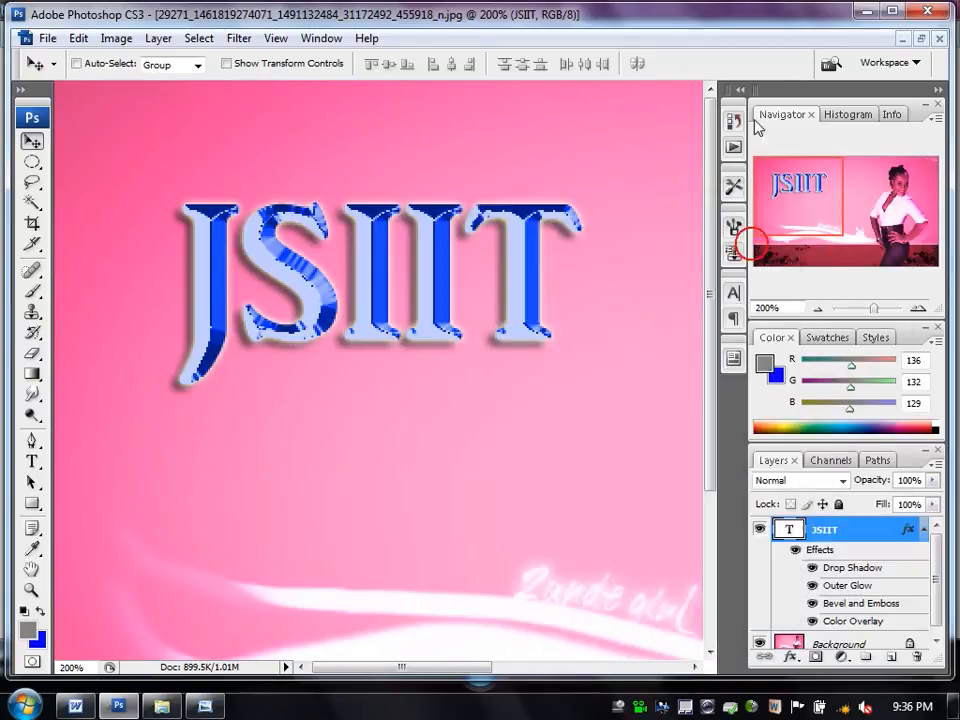
Float the document window and fit the whole pink composition in it to check the styled text.
click(921, 39)
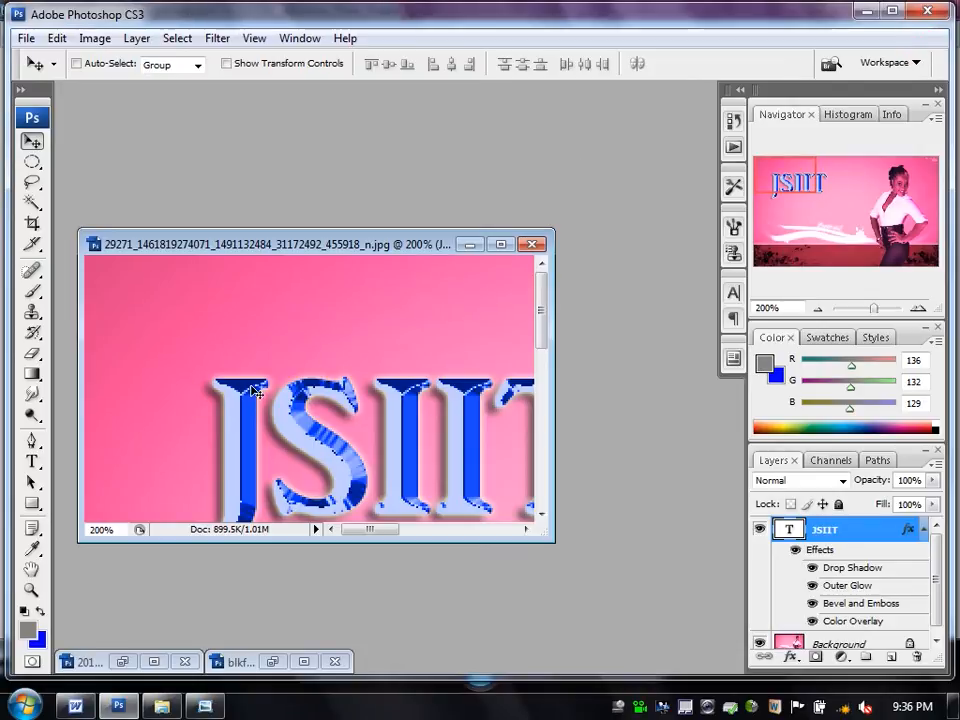
scroll(252, 387, down, 1)
scroll(252, 387, up, 1)
key(ctrl+0)
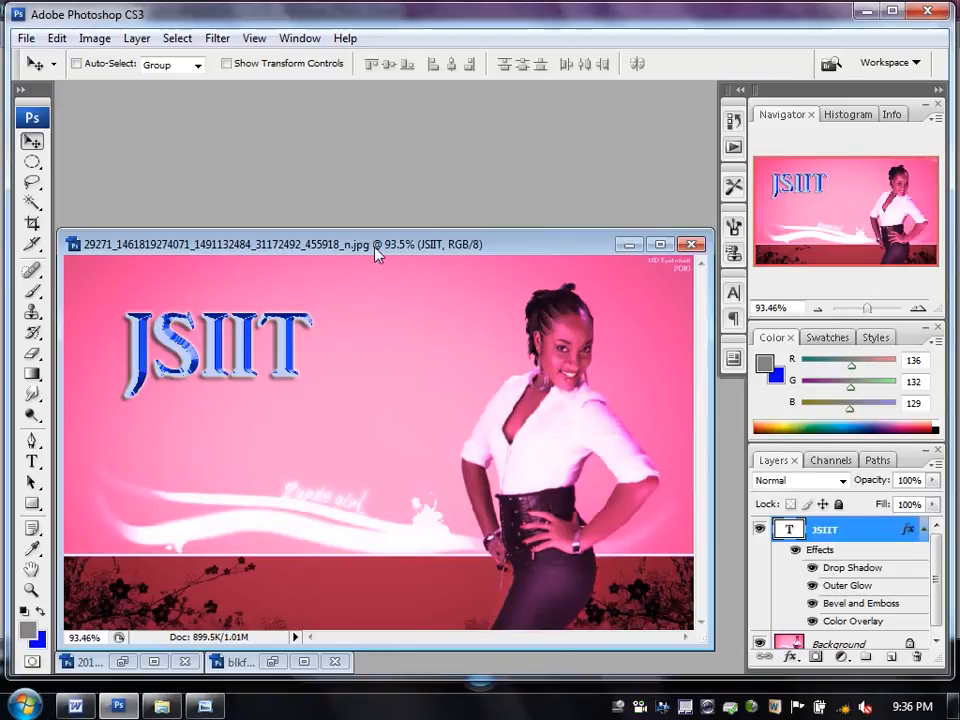
drag(376, 250, 379, 248)
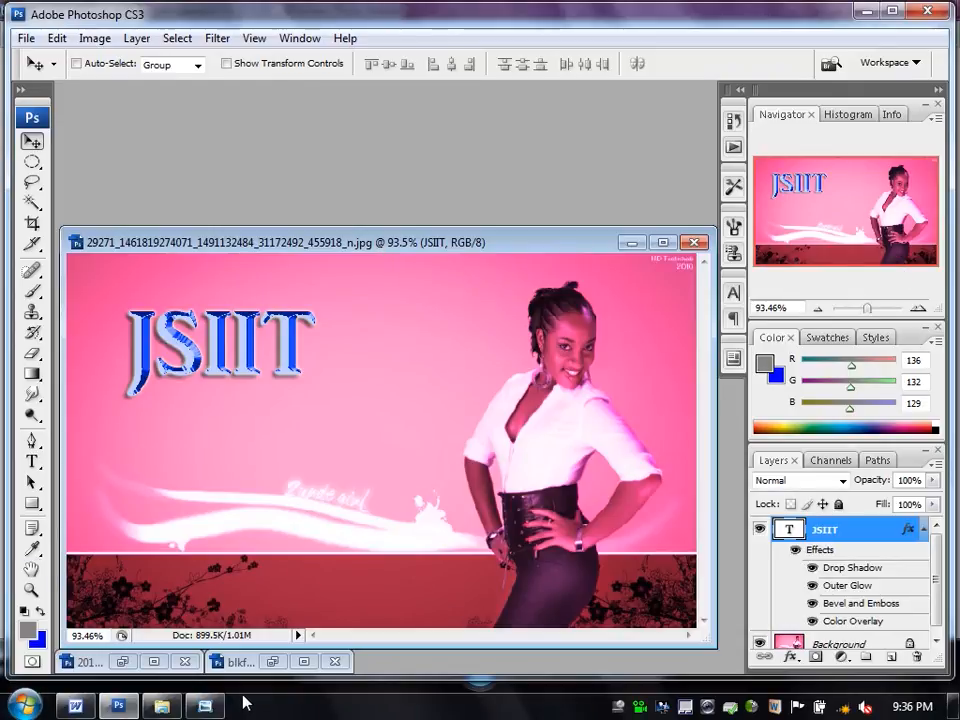
Open kindergradindex from the Pictures library in Photoshop and minimize the pink JSIIT document.
click(161, 706)
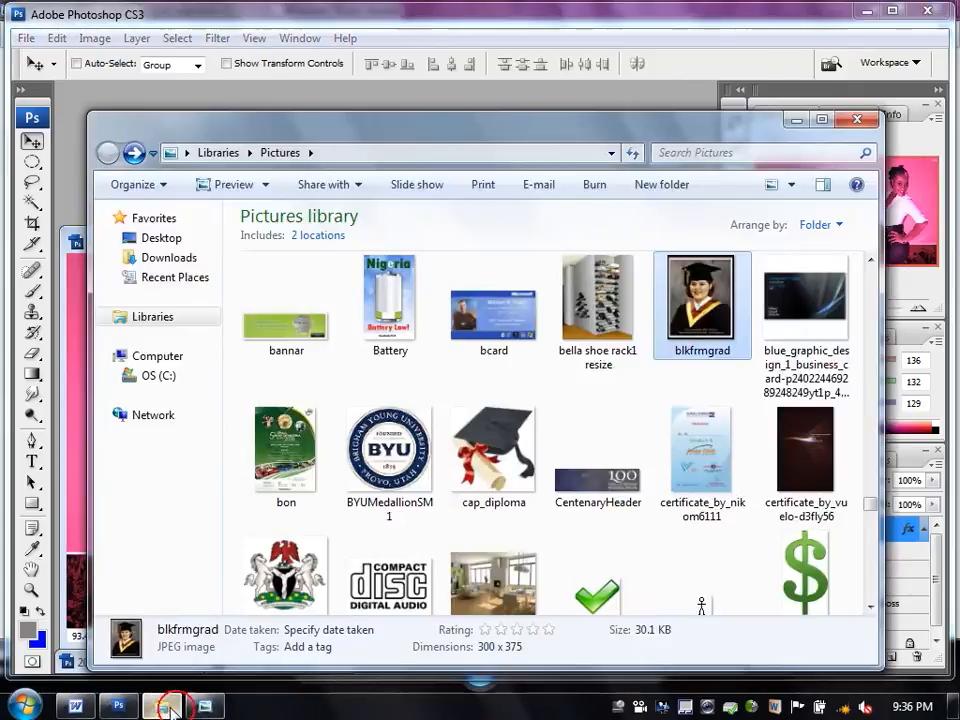
click(617, 459)
scroll(660, 463, down, 5)
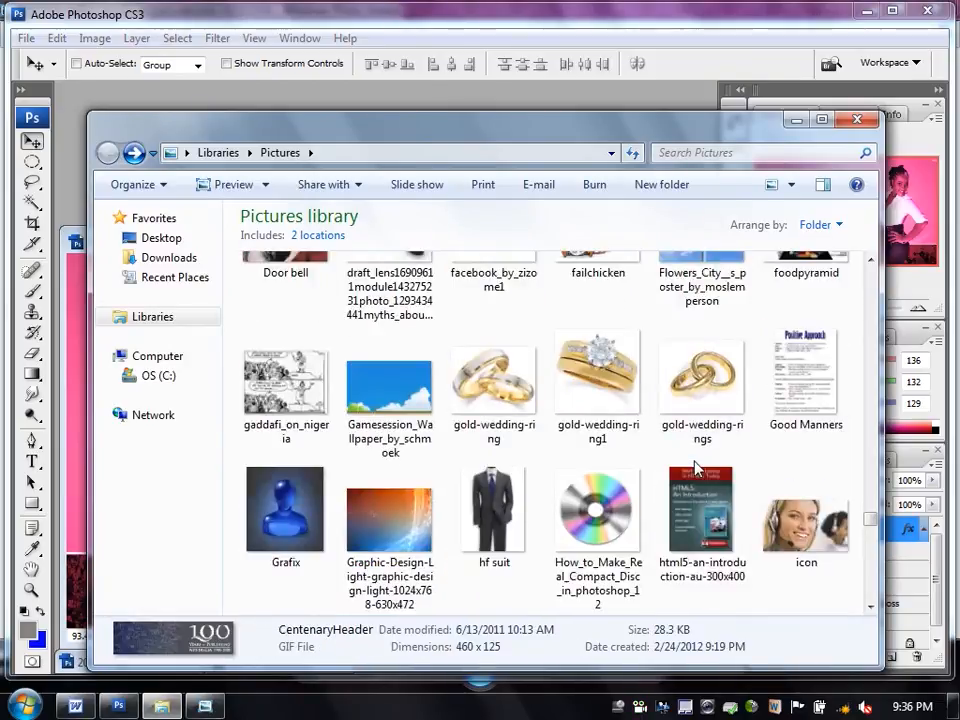
scroll(697, 467, down, 4)
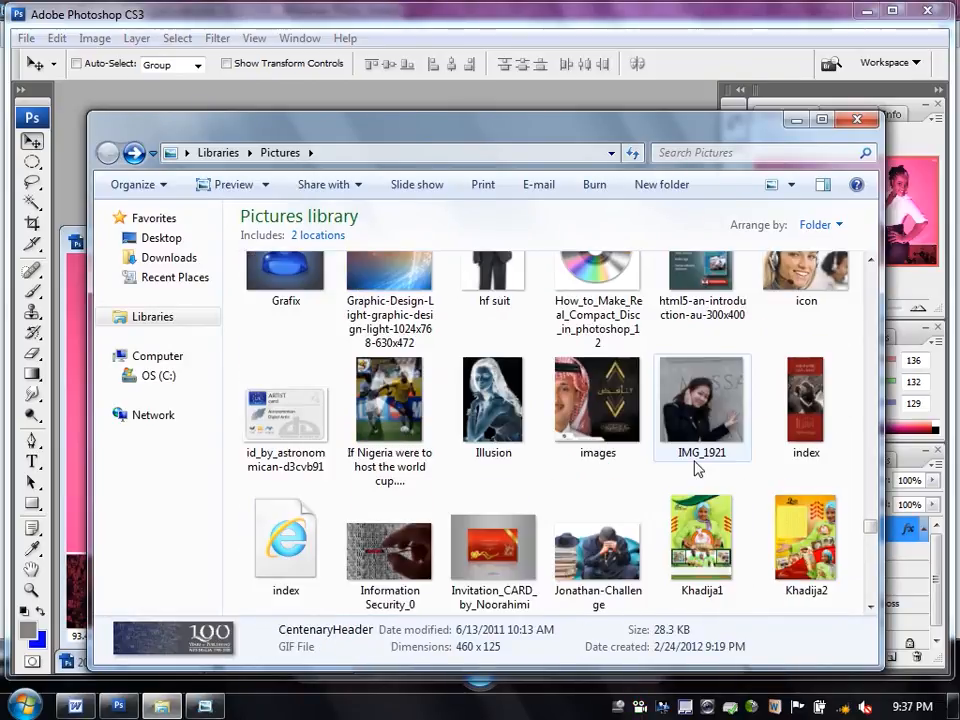
scroll(697, 467, down, 4)
scroll(700, 463, down, 4)
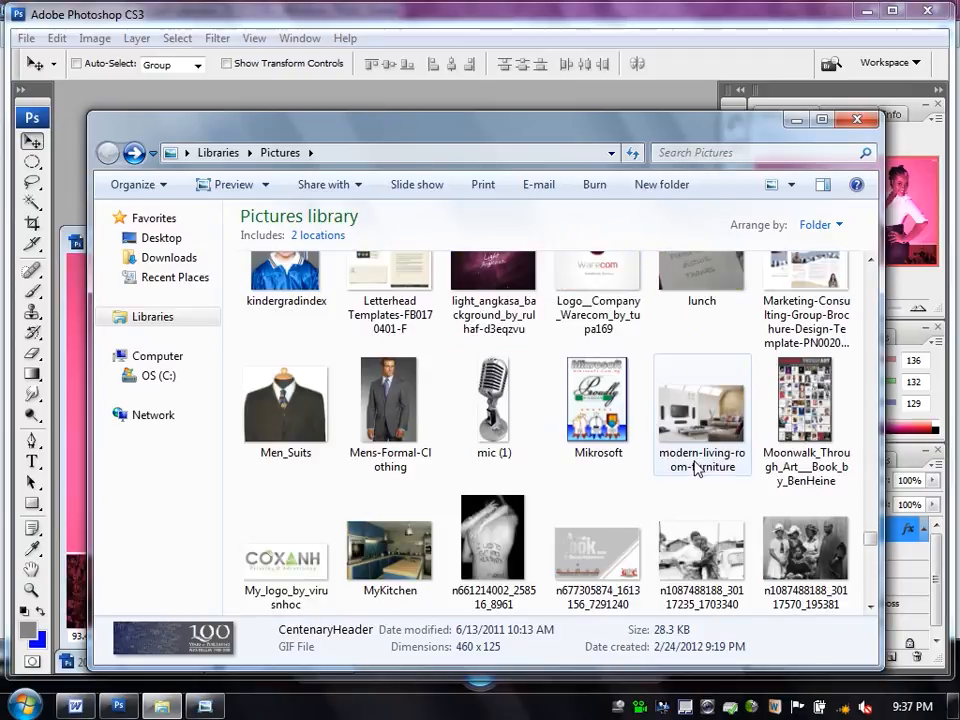
scroll(650, 462, up, 3)
drag(318, 346, 60, 300)
drag(337, 178, 505, 124)
click(263, 233)
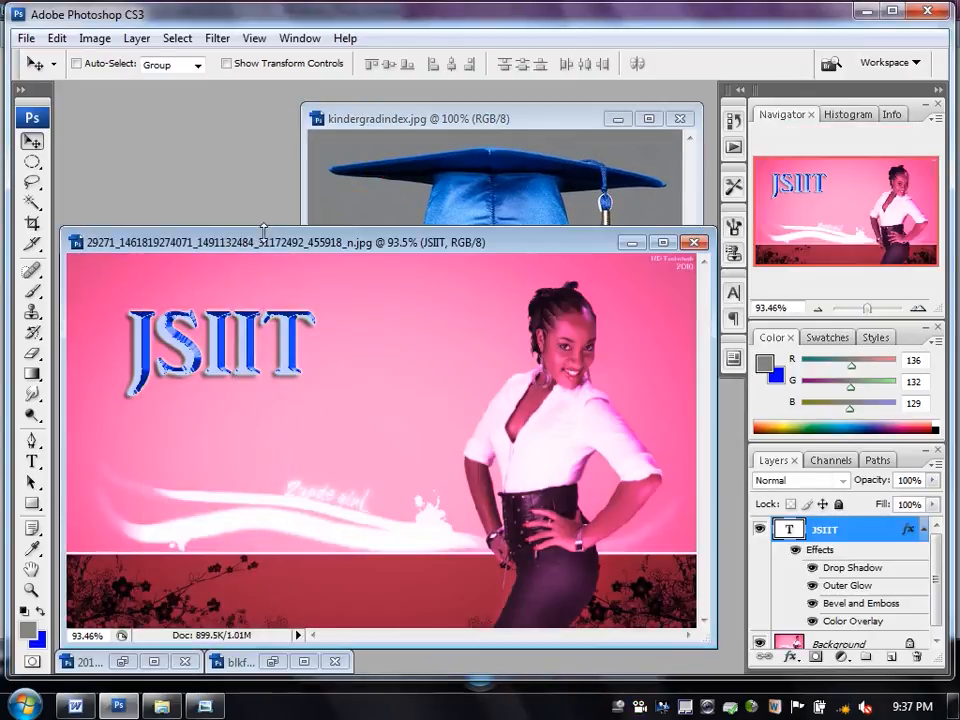
click(631, 242)
Create a white A4 RGB document at 300 pixels/inch and enlarge its window to show the whole page.
click(28, 40)
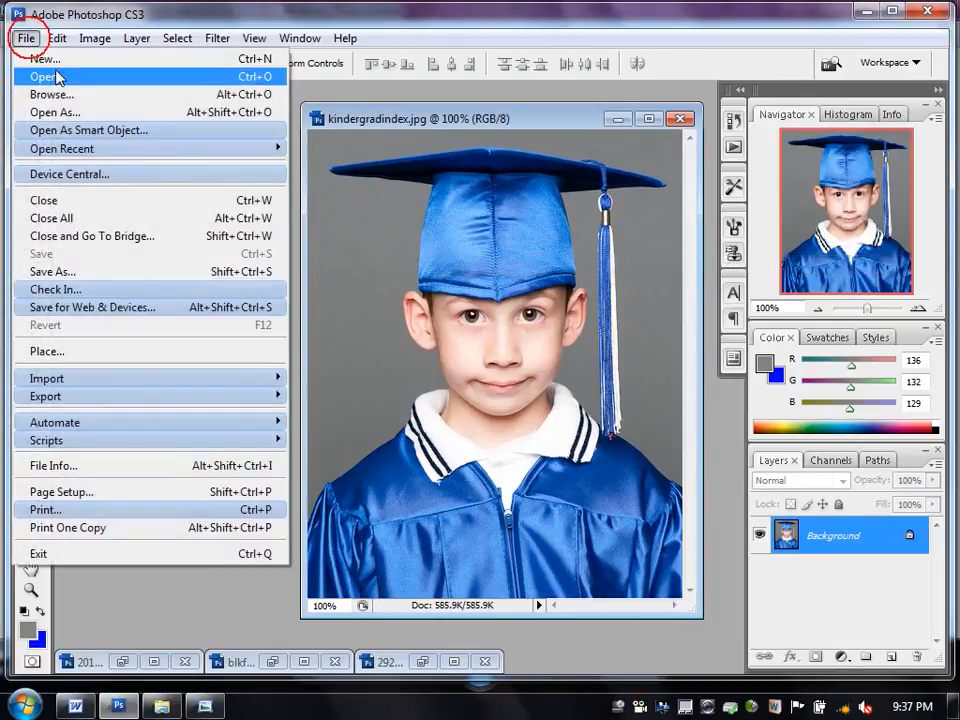
click(48, 57)
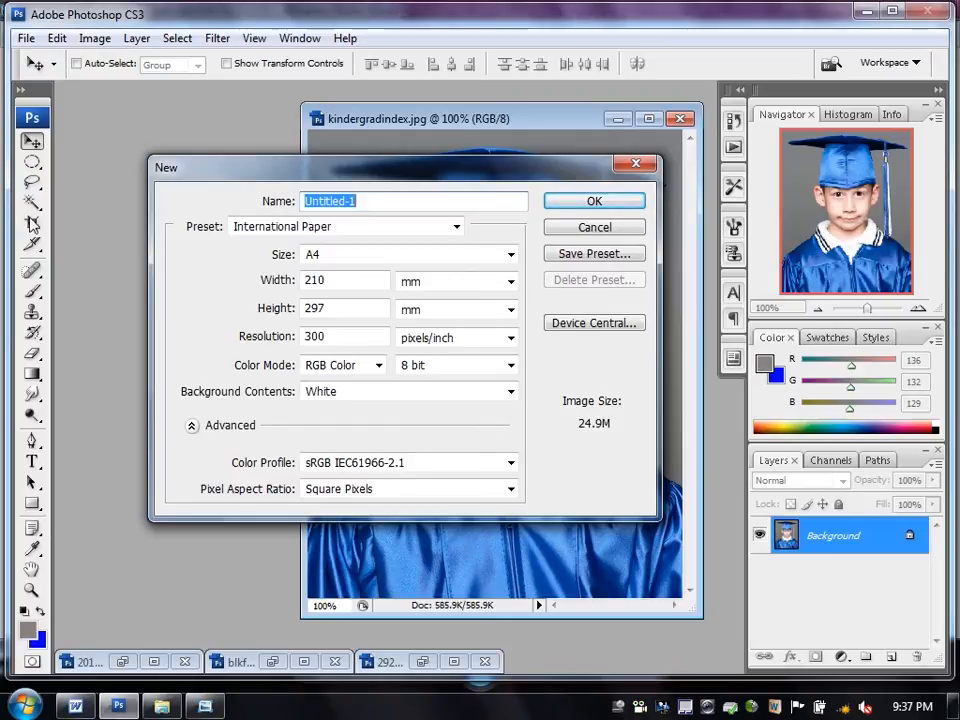
click(594, 202)
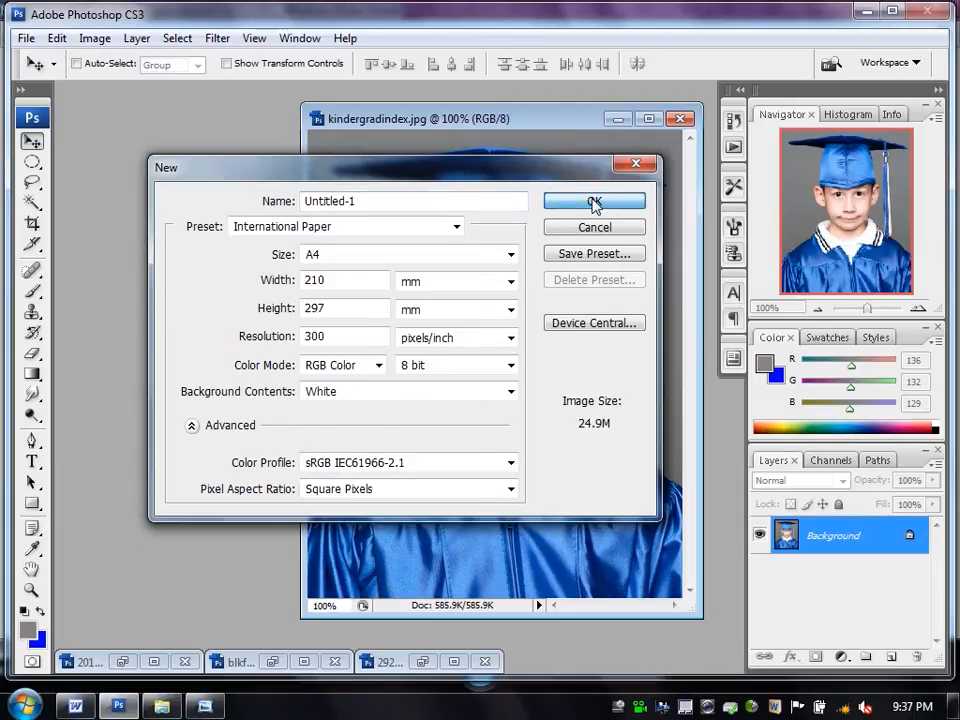
drag(335, 193, 341, 140)
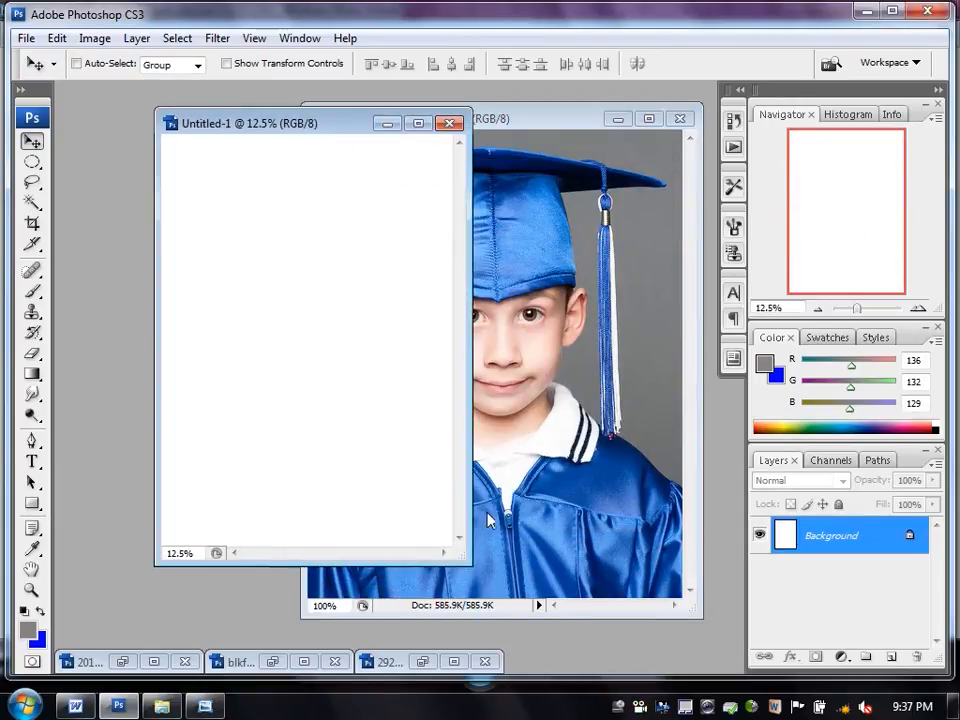
drag(467, 566, 545, 608)
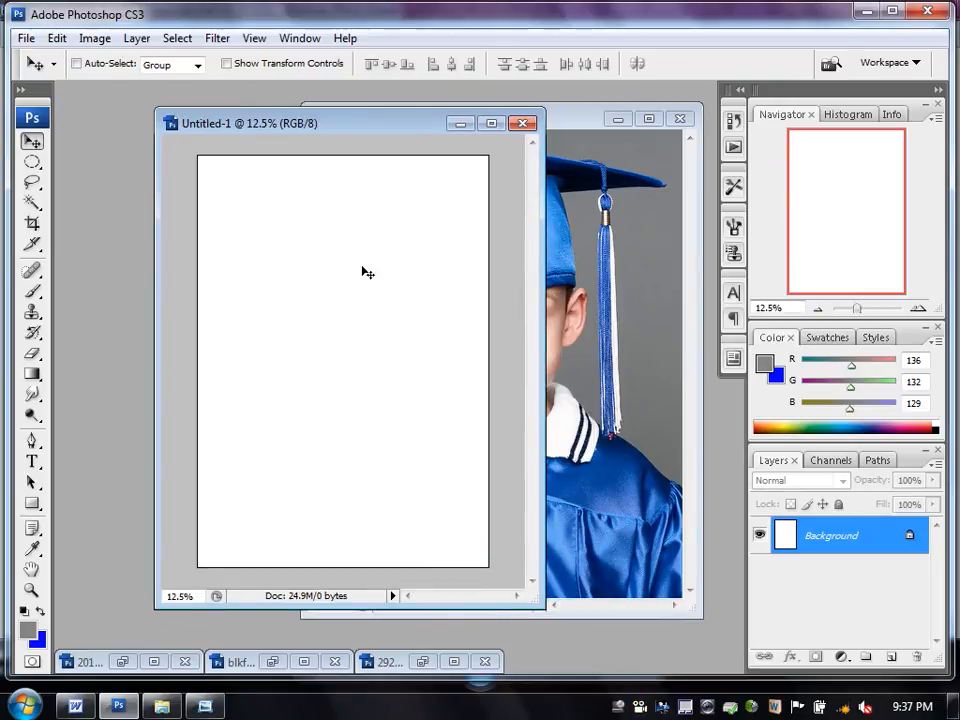
Open the light_angkasa_background image from the Pictures library in Photoshop.
click(161, 706)
click(588, 290)
scroll(648, 361, down, 1)
scroll(648, 361, up, 1)
drag(499, 320, 90, 353)
drag(398, 198, 333, 144)
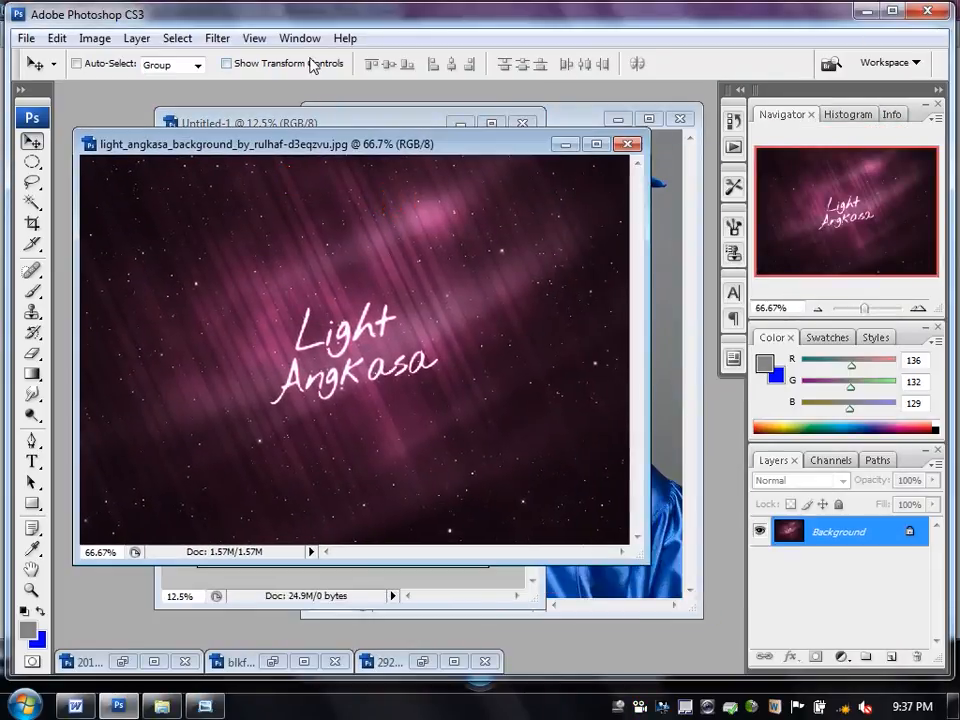
Apply a Gaussian Blur to the light_angkasa background, strong enough to smear its lettering and light streaks.
click(218, 38)
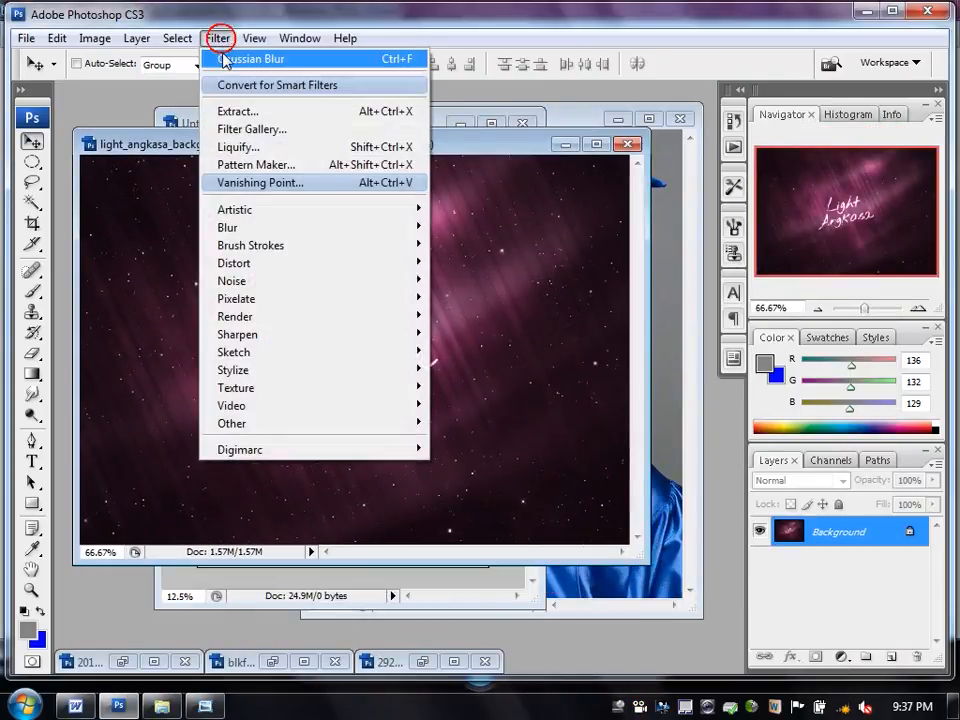
click(287, 228)
click(494, 300)
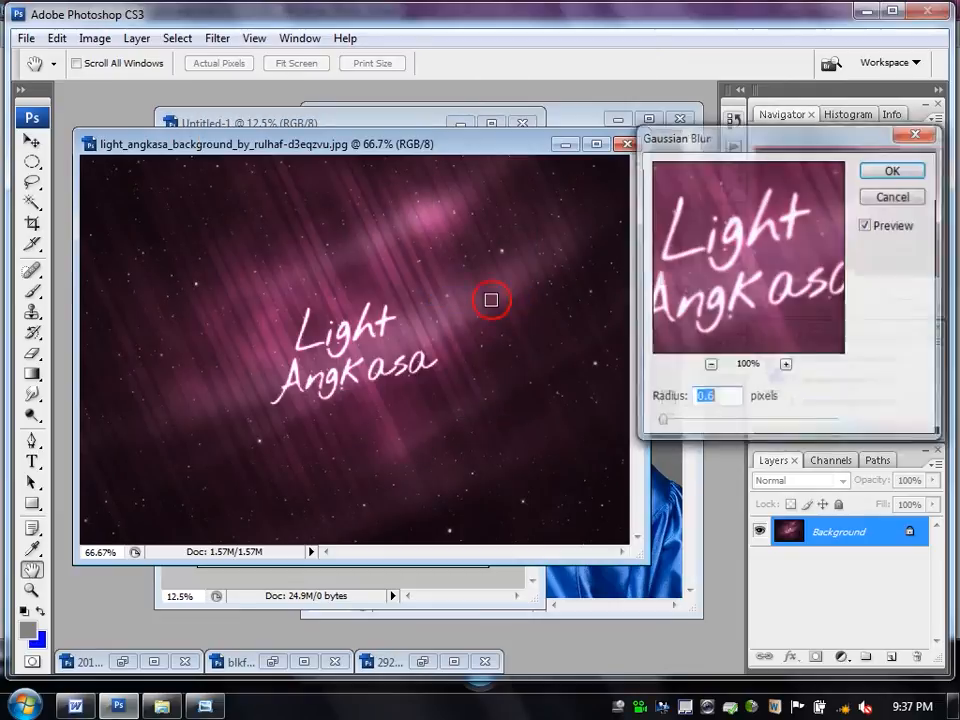
drag(664, 424, 735, 418)
click(893, 169)
Copy the blurred background image into the blank Untitled-1 document as a new layer.
key(v)
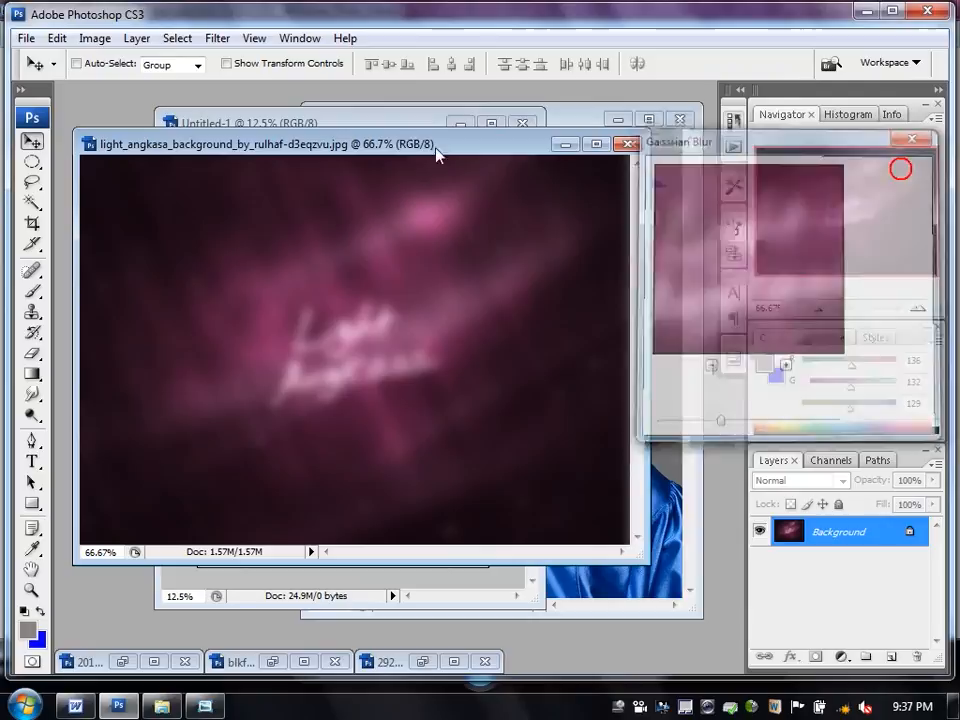
drag(360, 151, 618, 155)
click(442, 252)
drag(422, 261, 296, 279)
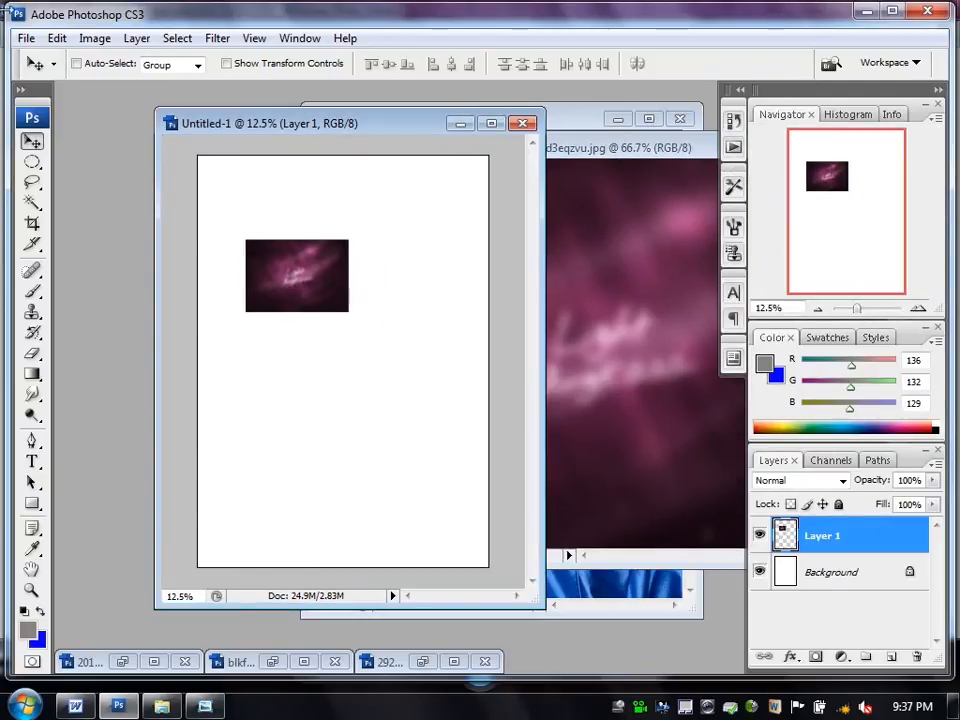
Free-transform the blurred background layer to about 300% width and 586% height so it covers the whole page.
click(57, 38)
click(163, 370)
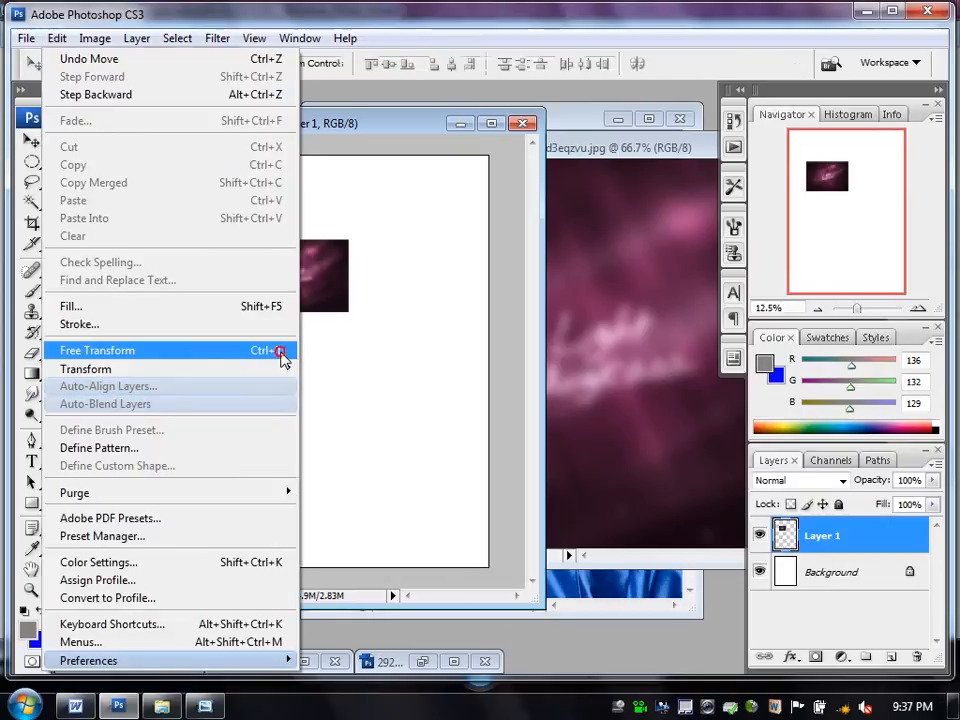
click(283, 352)
drag(351, 307, 497, 574)
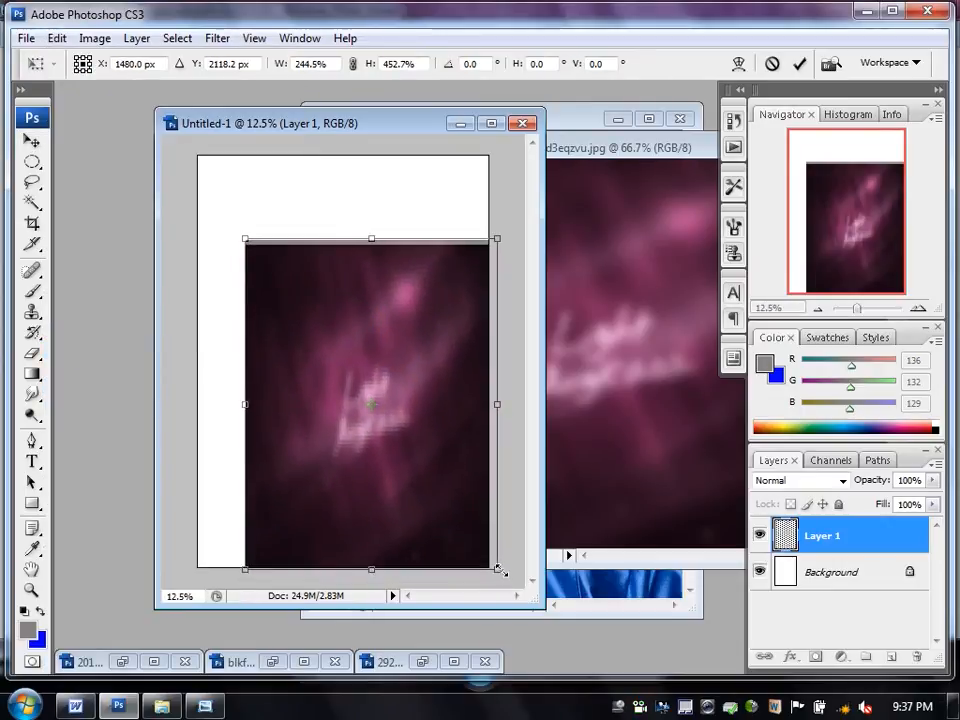
drag(246, 240, 194, 133)
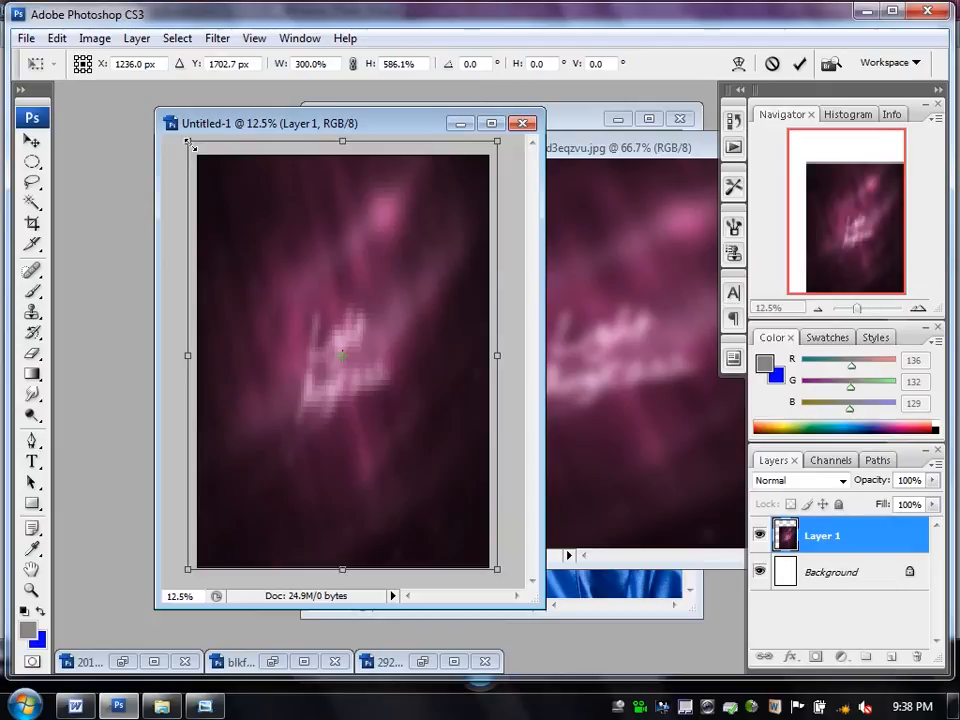
double_click(236, 193)
In kindergradindex.jpg, trace a Pen path from the shoulder at the image's left edge along the collar, neck and ear to the cap's crown.
click(588, 116)
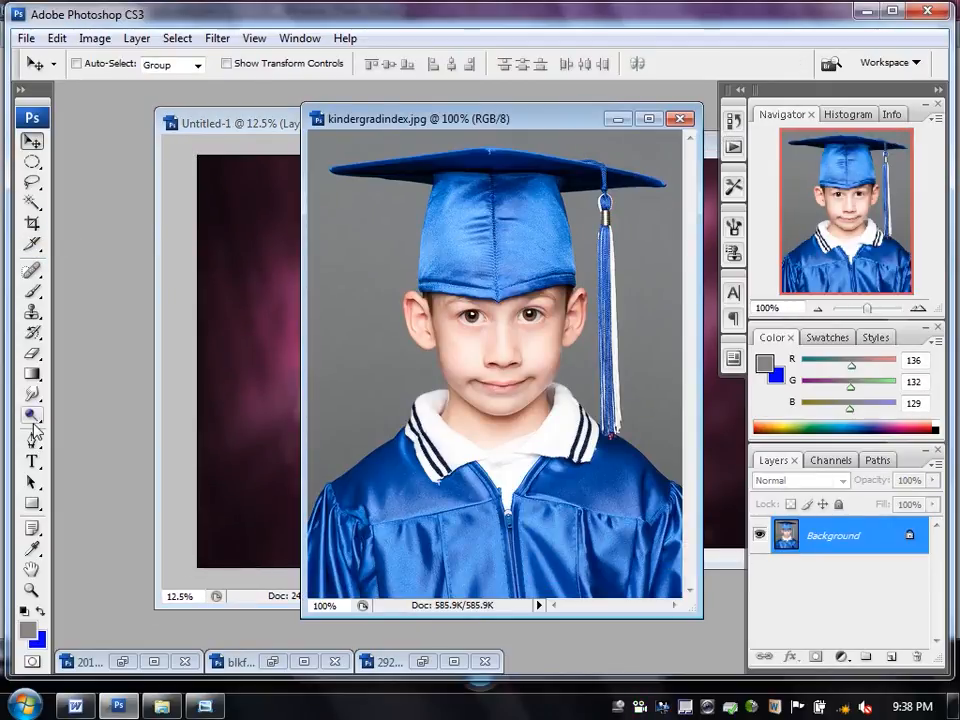
click(33, 441)
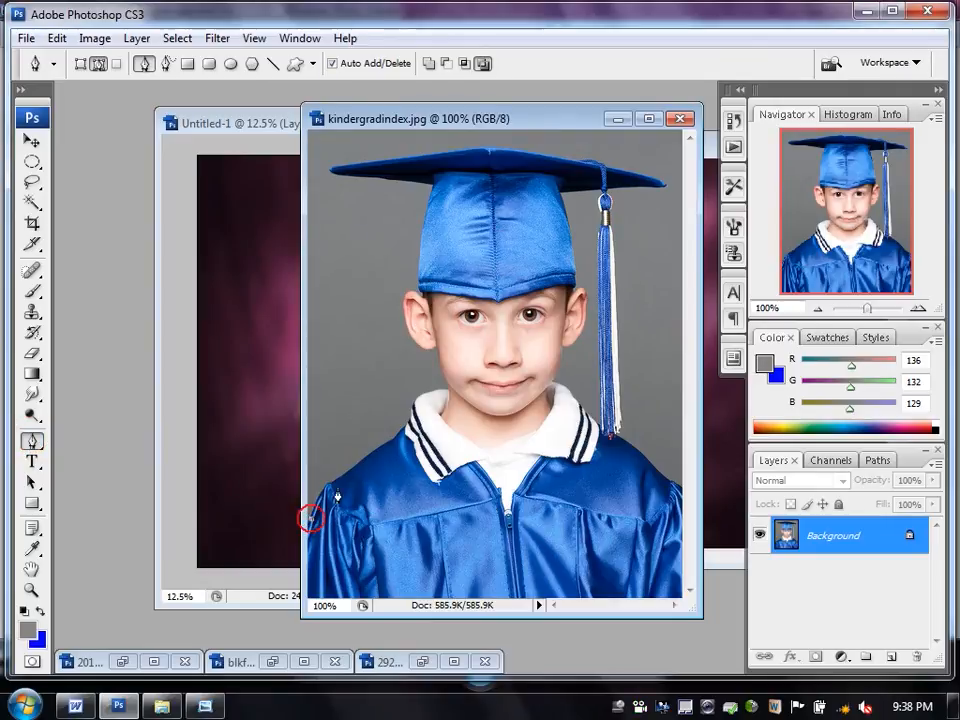
click(383, 442)
click(410, 423)
click(422, 408)
click(429, 397)
click(441, 392)
click(447, 380)
click(443, 365)
click(436, 352)
click(431, 344)
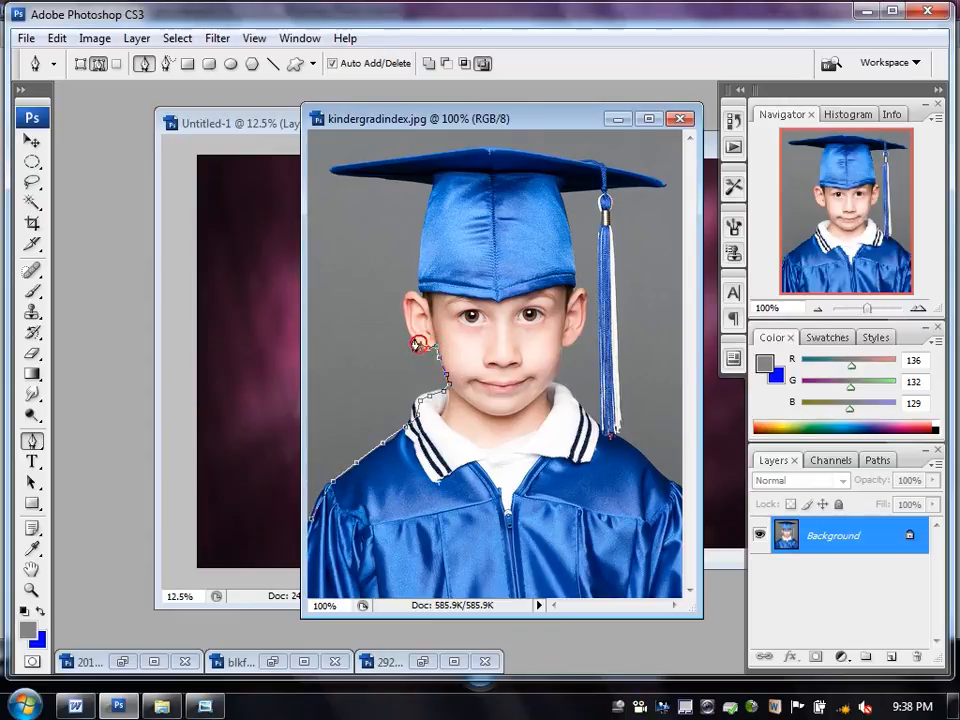
click(403, 321)
click(403, 306)
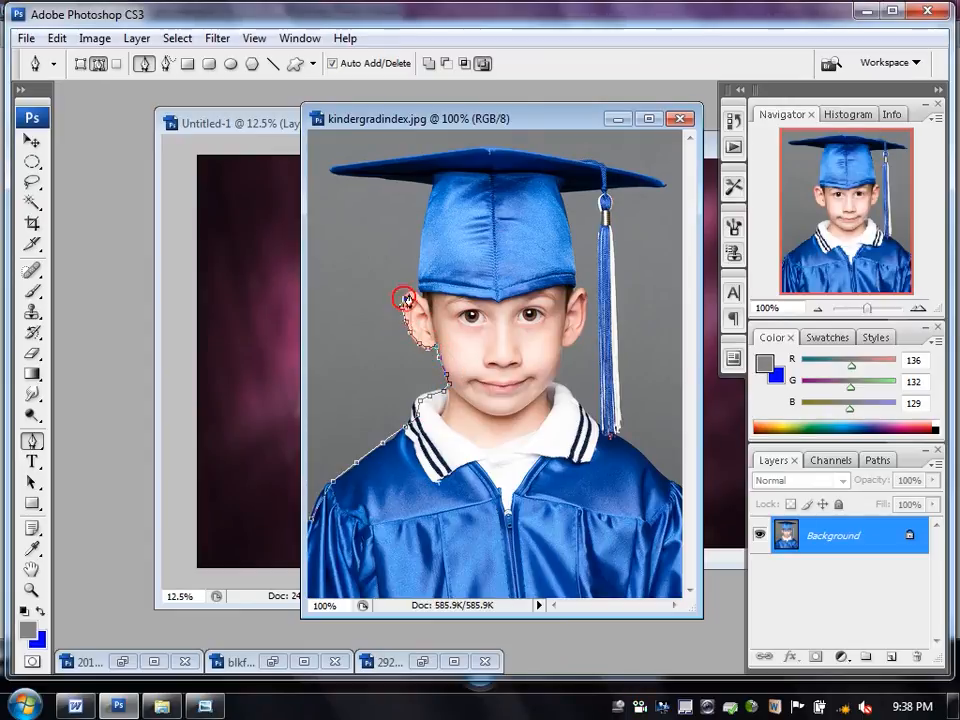
click(415, 297)
click(421, 298)
click(422, 288)
click(421, 250)
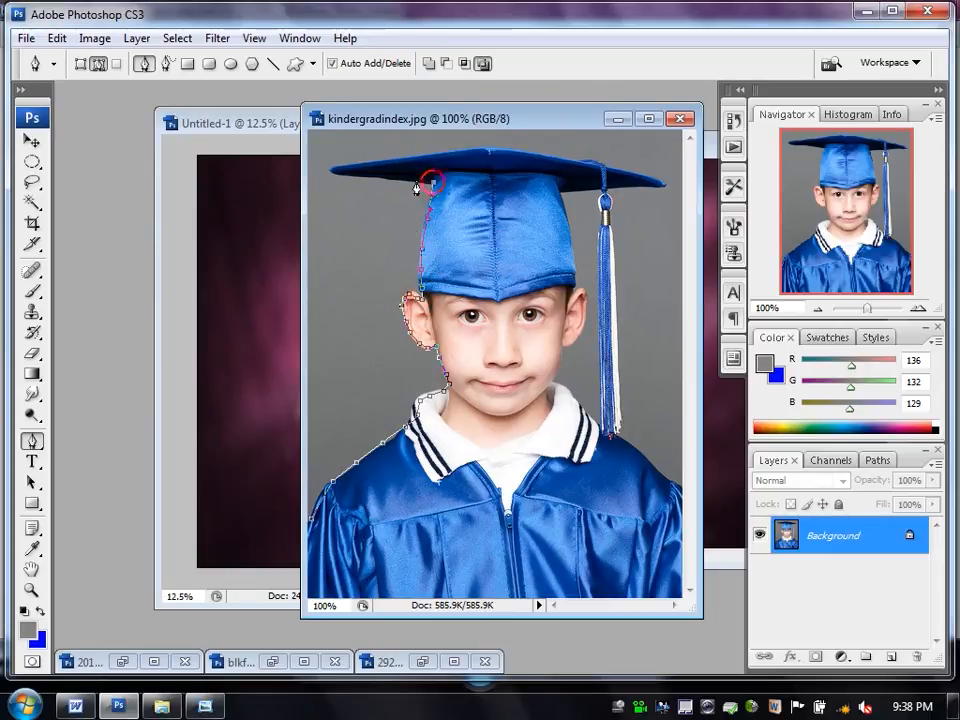
Continue the path around the mortarboard, outside the tassel and down the other shoulder, and close it along the image's lower edge.
click(332, 173)
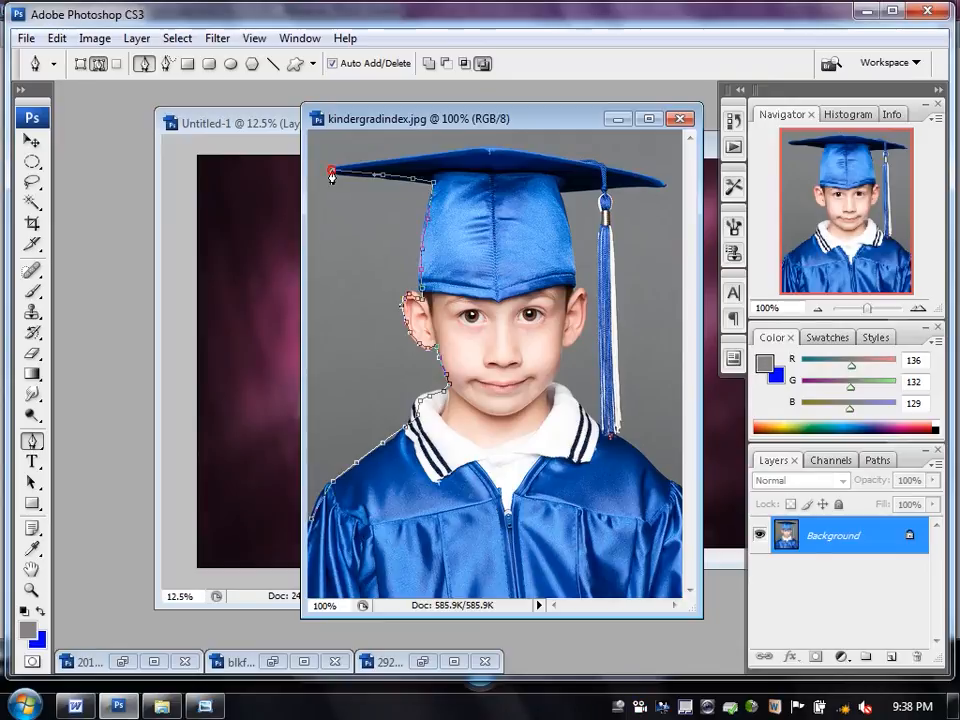
click(486, 149)
click(589, 160)
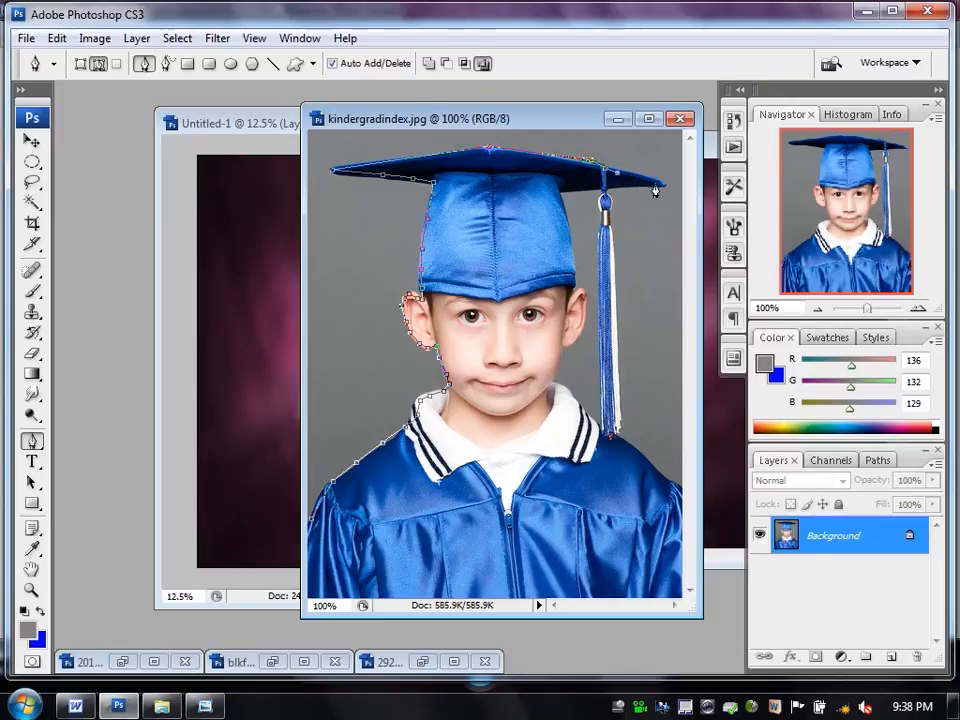
click(605, 199)
click(609, 228)
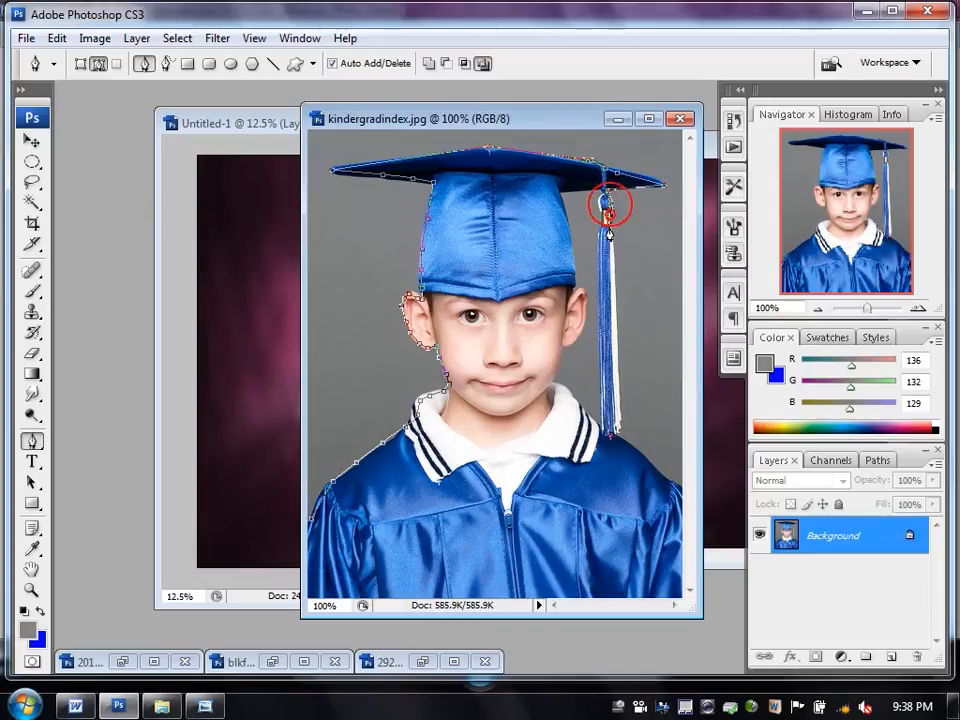
click(621, 396)
click(616, 430)
click(644, 458)
click(680, 488)
click(680, 596)
click(307, 597)
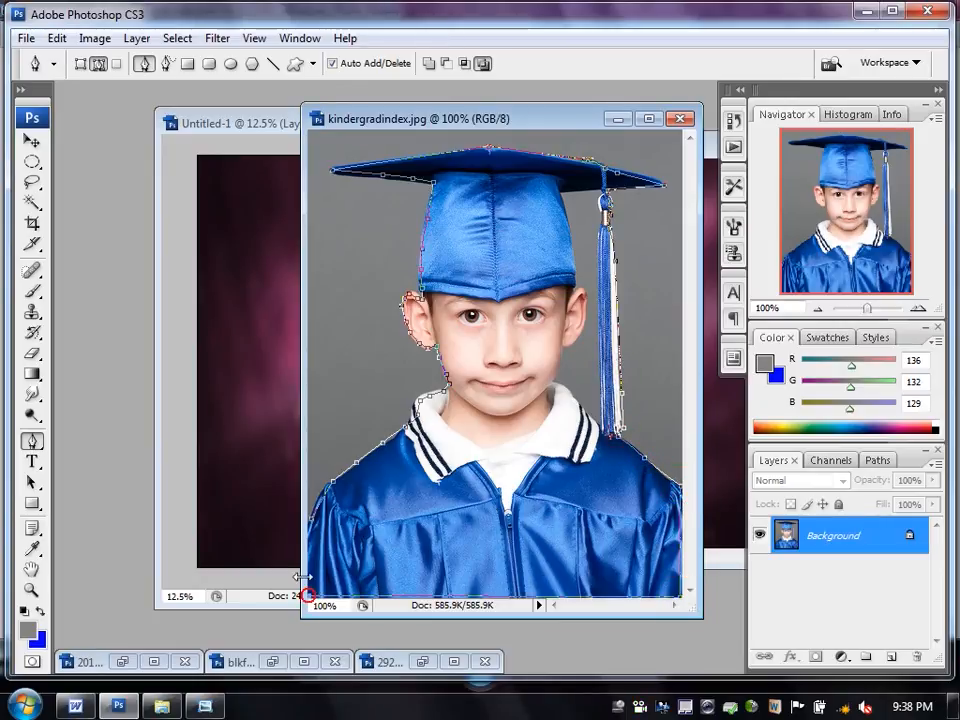
click(311, 526)
Convert the path to an anti-aliased selection with a 0.5 pixel feather and copy the cut-out boy into the Untitled-1 document.
right_click(469, 240)
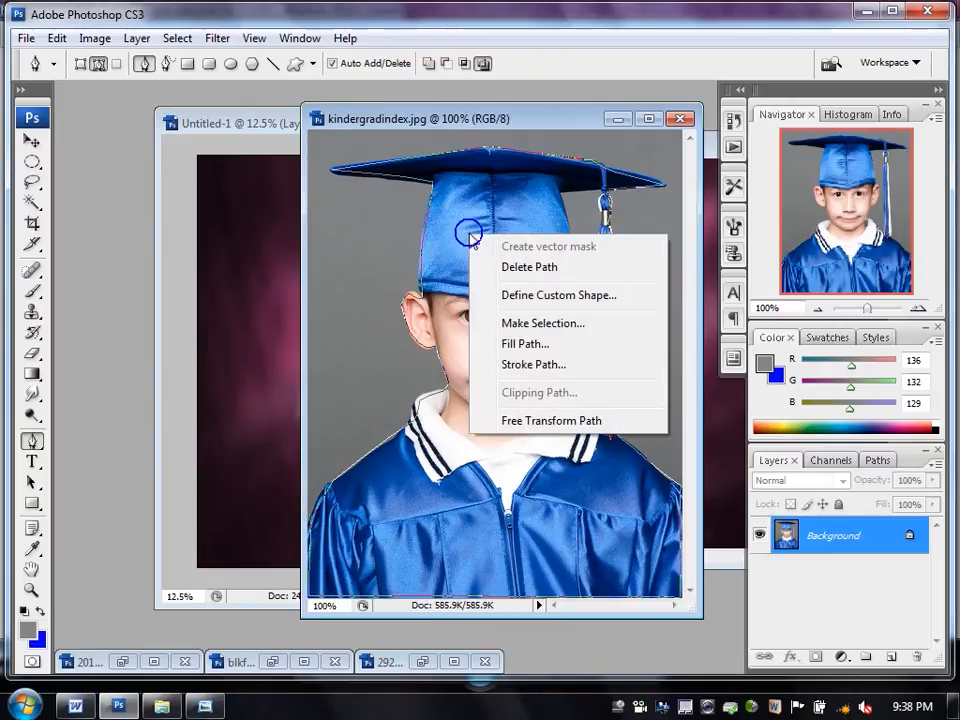
click(555, 327)
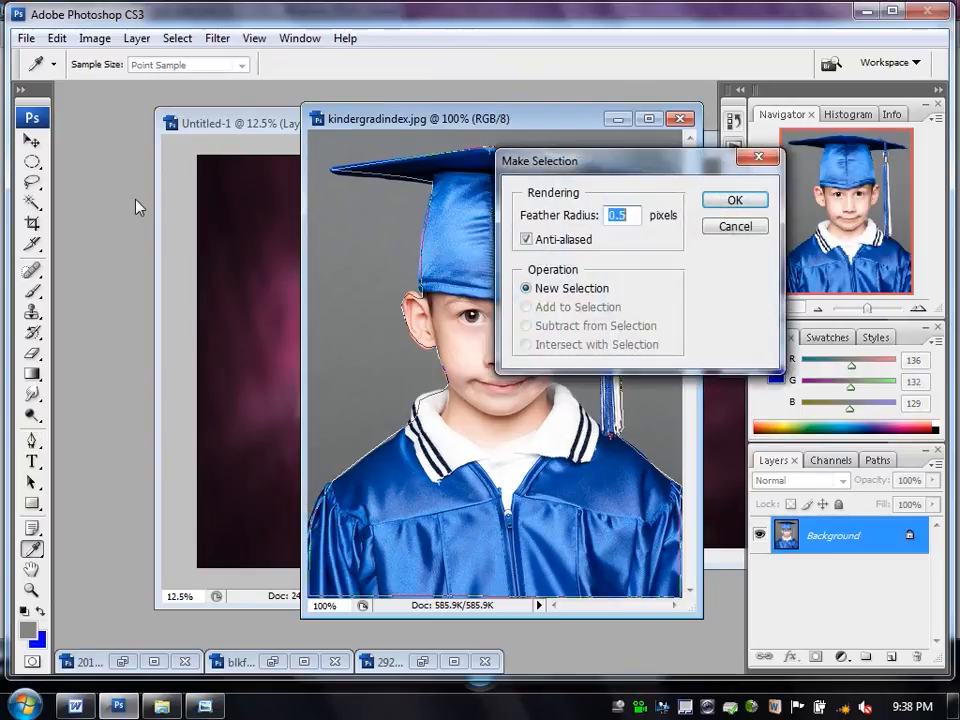
click(733, 202)
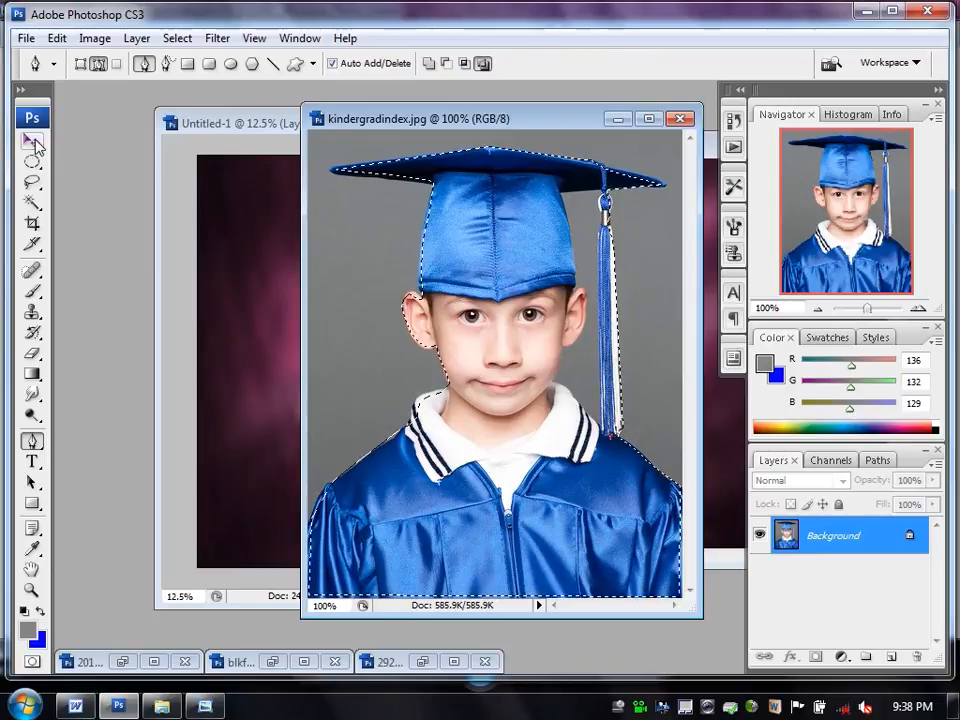
click(34, 141)
drag(520, 300, 312, 318)
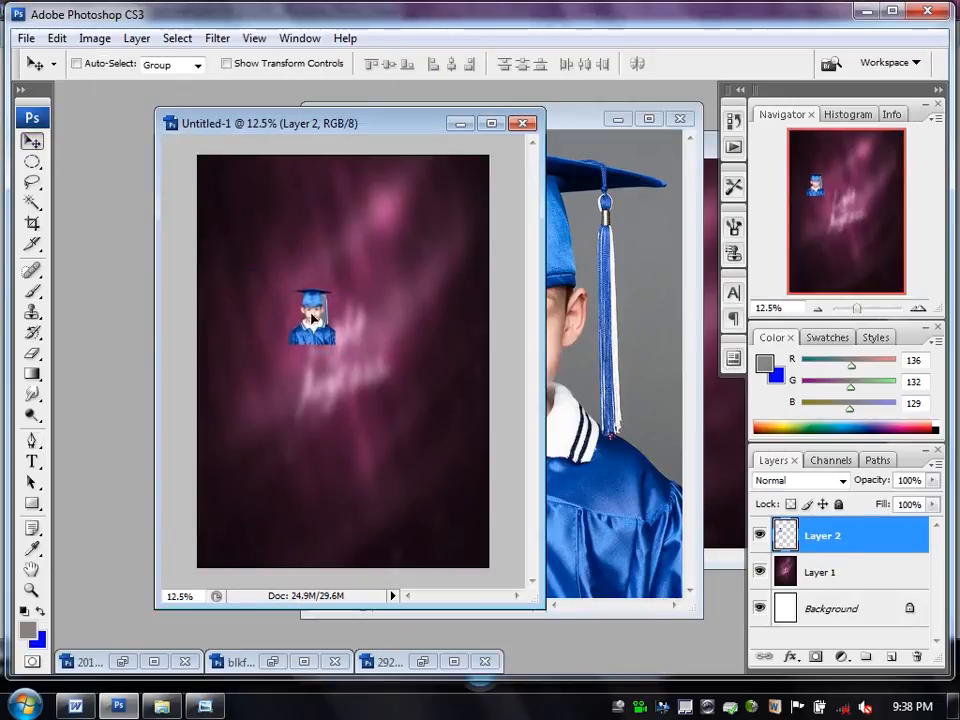
Free-transform the boy layer to about 395% width and 380% height and centre it horizontally above the middle of the page.
click(57, 38)
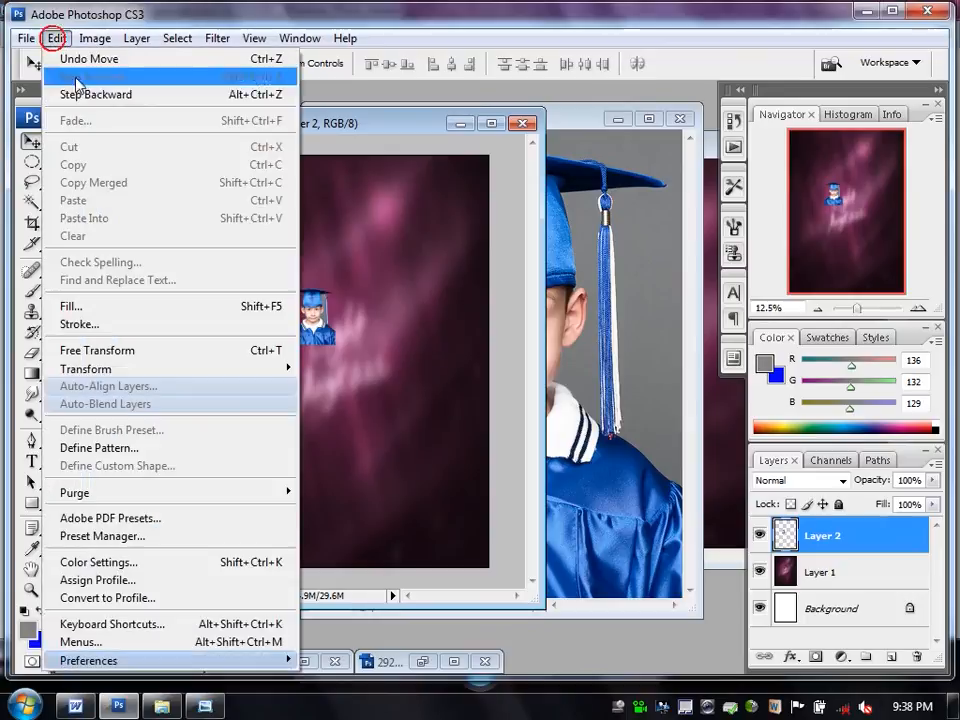
click(207, 310)
click(586, 222)
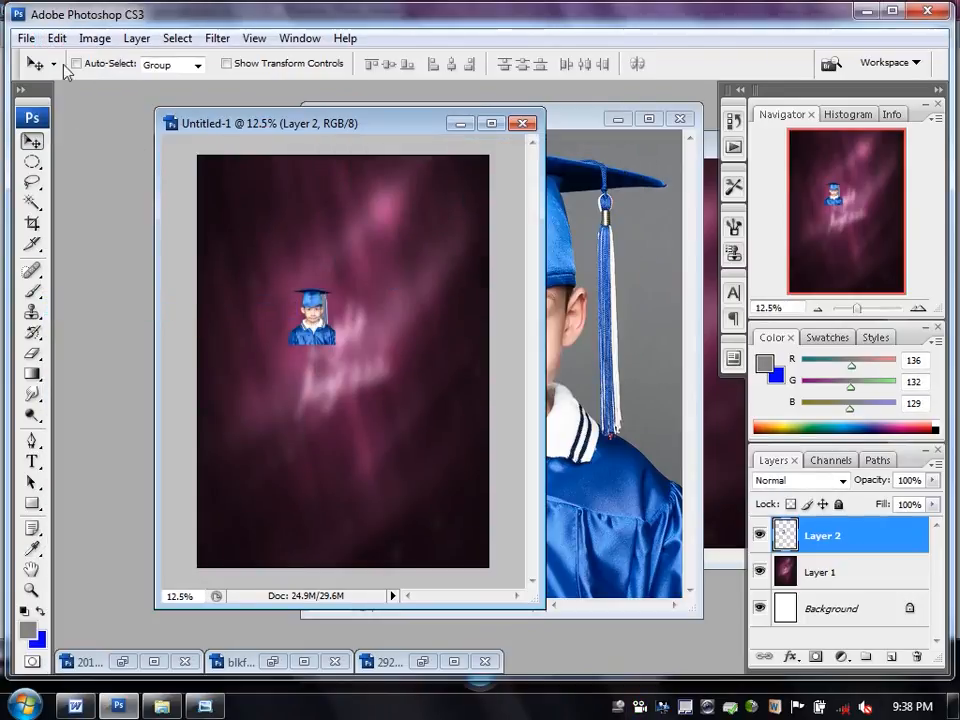
click(57, 38)
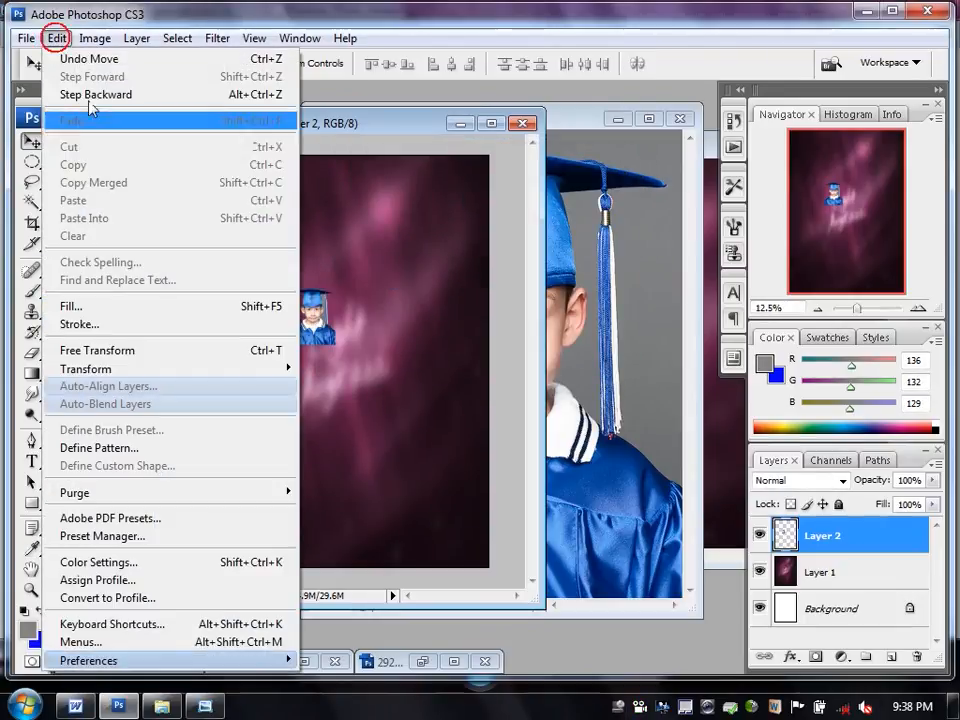
click(190, 352)
drag(341, 346, 472, 503)
key(Return)
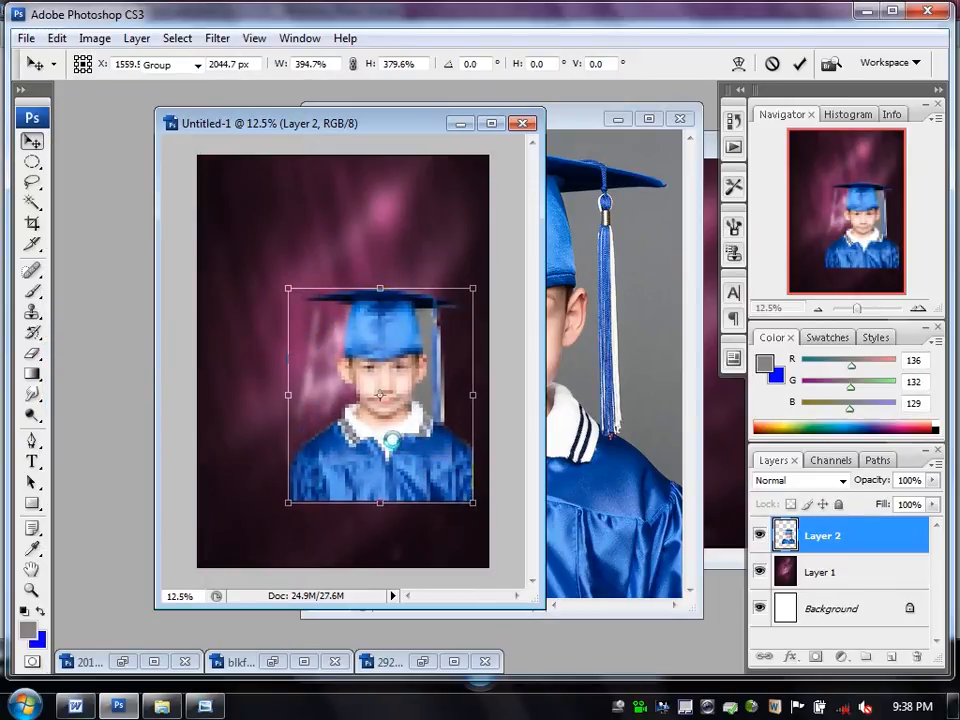
drag(403, 362, 357, 312)
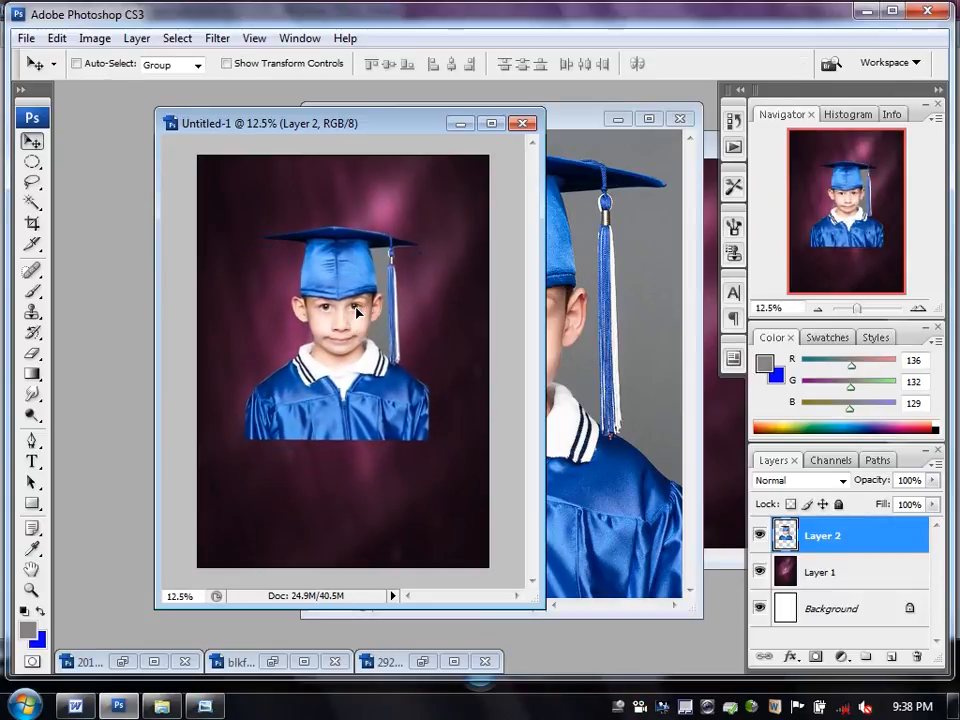
Fade out the lower edge of the boy's gown with a soft 360 px Eraser brush.
click(33, 352)
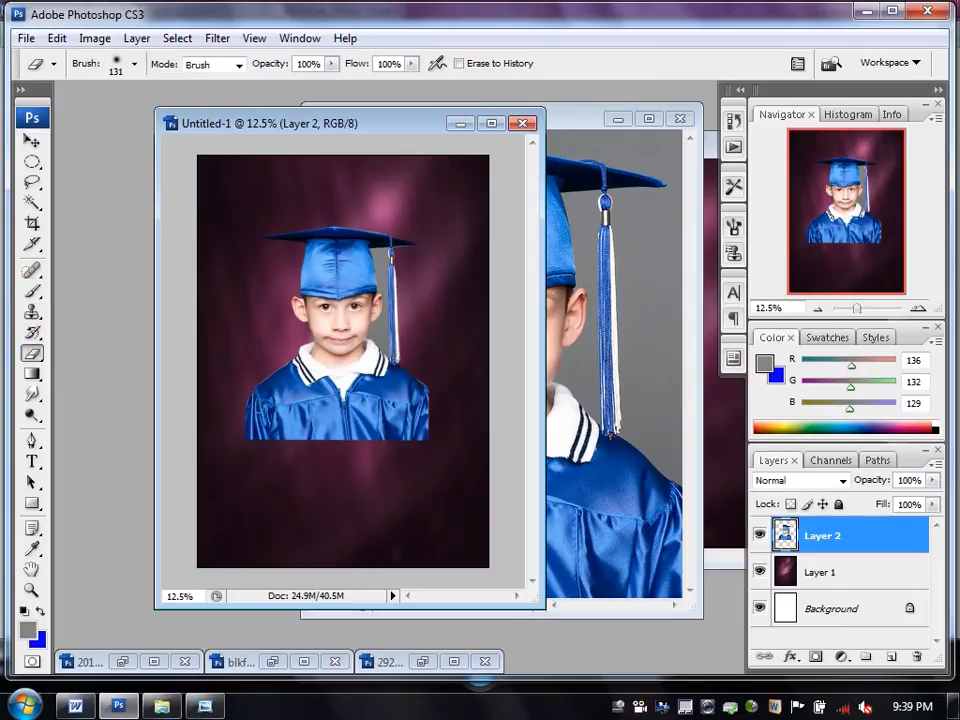
click(133, 66)
drag(140, 114, 189, 124)
click(233, 445)
mouse_move(233, 445)
mouse_down()
mouse_move(424, 451)
mouse_move(238, 448)
mouse_move(351, 455)
mouse_move(457, 449)
mouse_up()
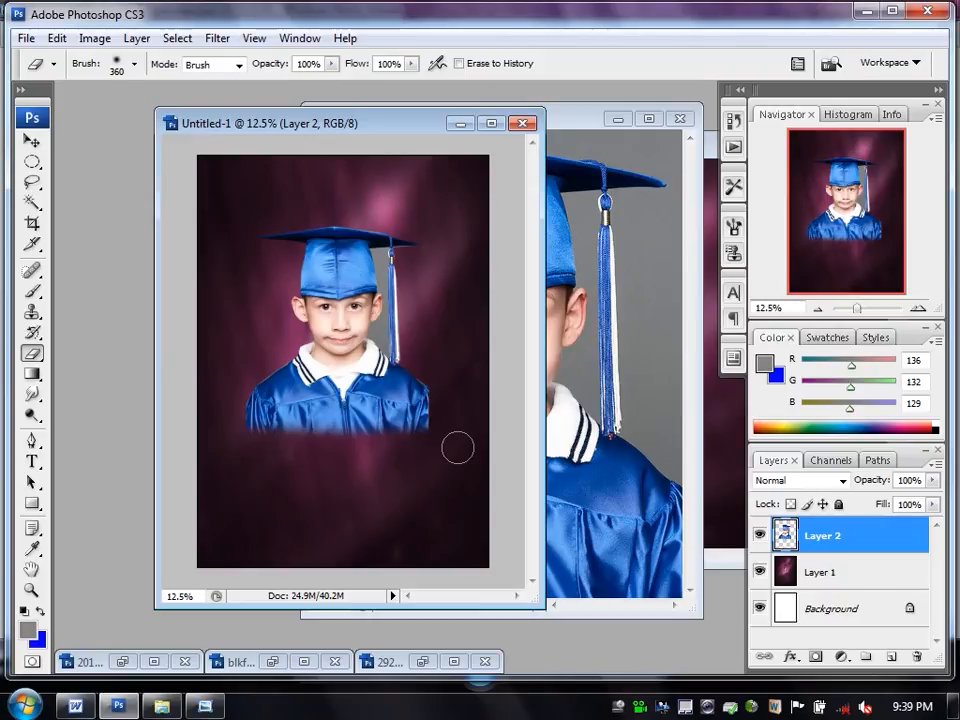
Select the leftover backdrop between the boy's face and the tassel with the Magic Wand, remove it and deselect.
click(32, 140)
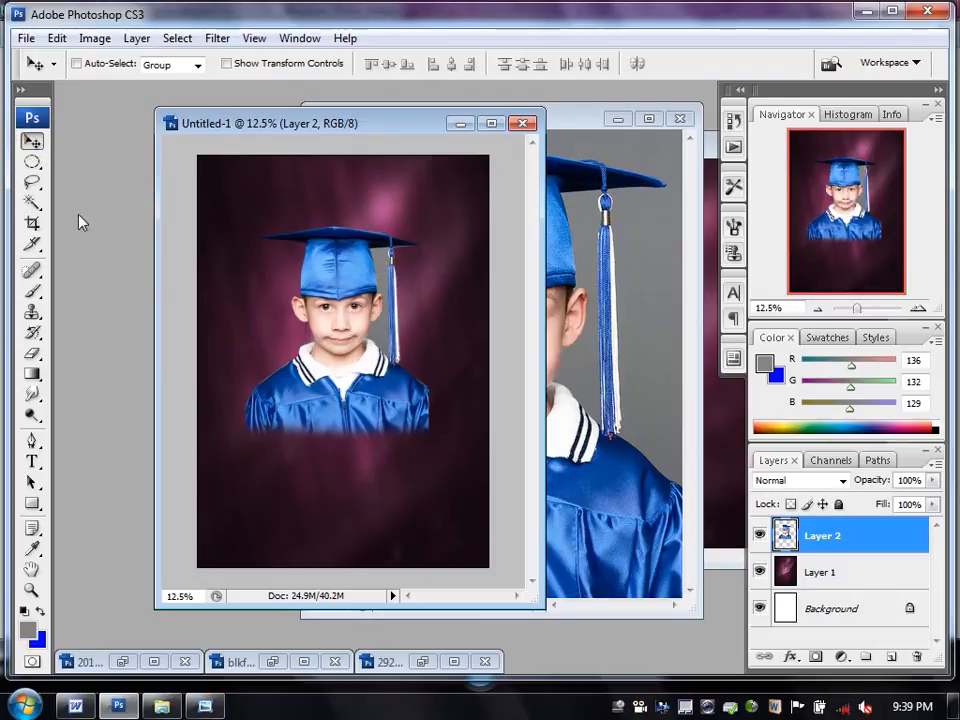
click(32, 202)
click(381, 300)
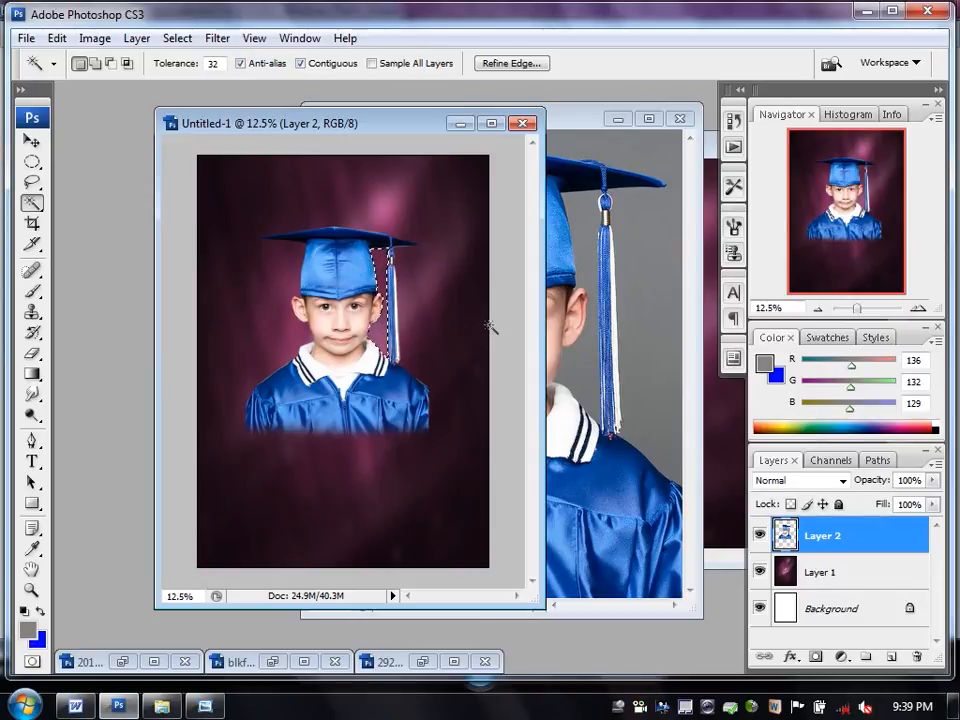
click(32, 139)
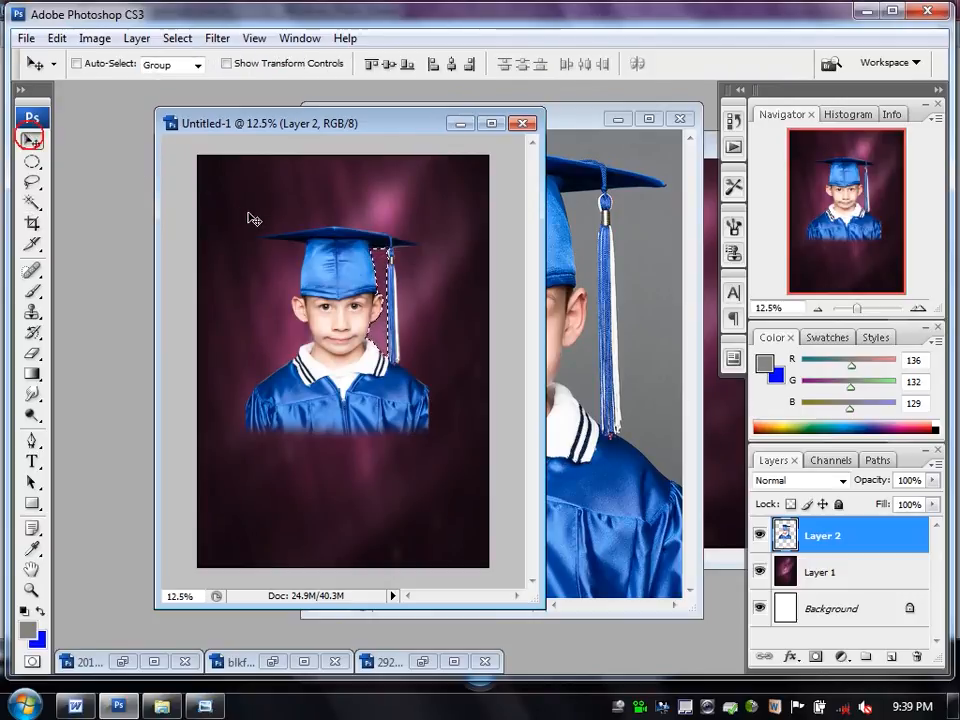
key(ctrl+d)
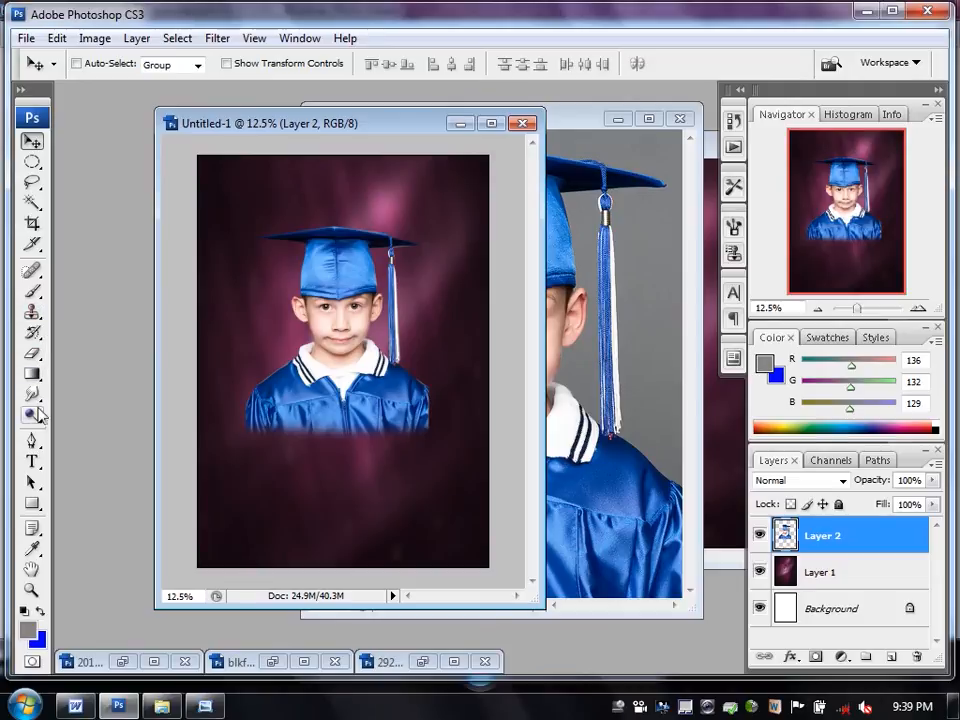
Add the text "ongratulations" in AR JULIAN at 22.11 pt above the graduation cap.
click(32, 461)
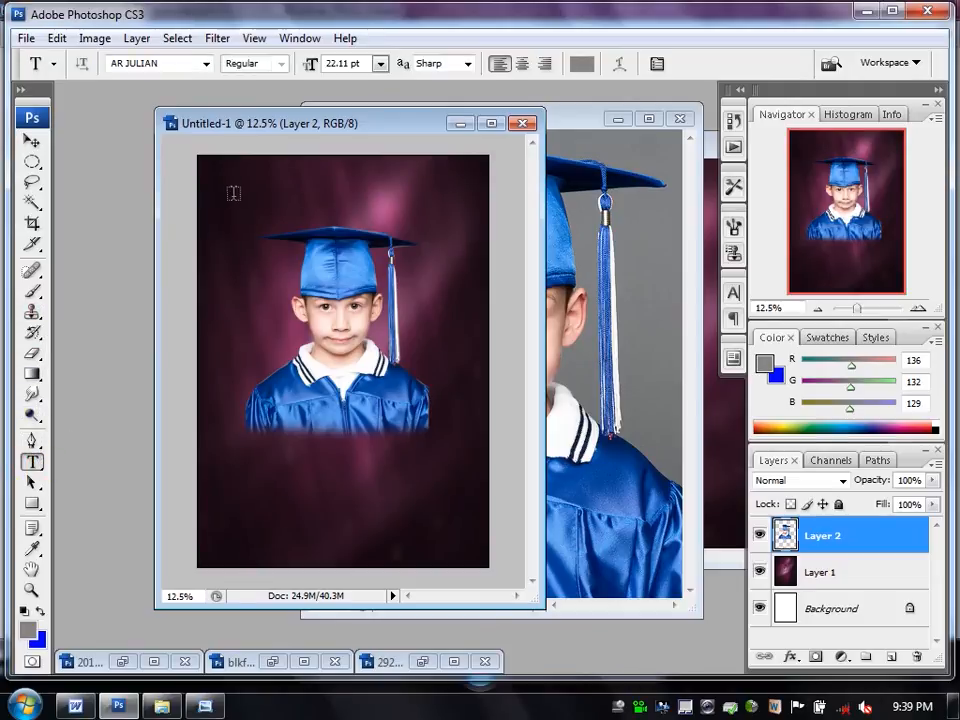
click(235, 205)
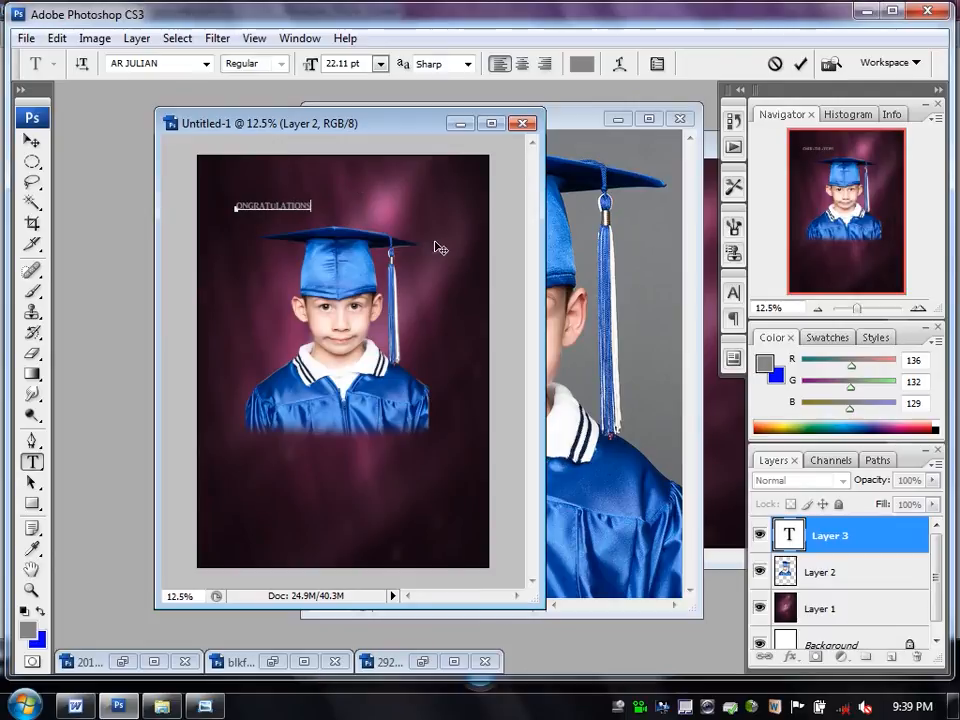
click(32, 141)
Enlarge the "ongratulations" text to about 54 pt and place it above the cap, leaving room for a capital letter before it.
double_click(354, 123)
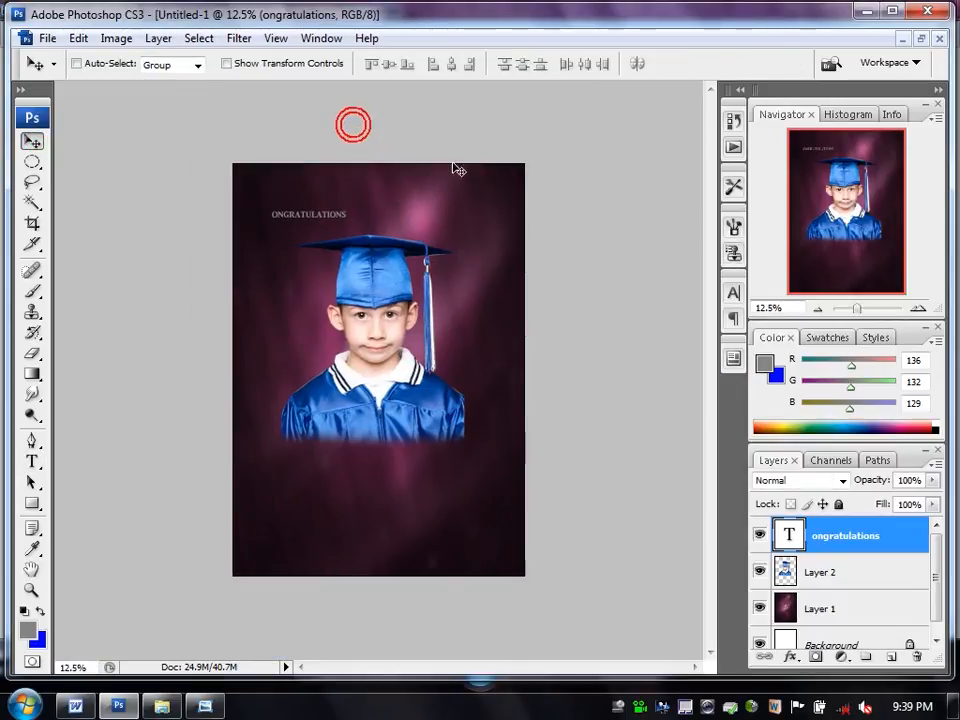
key(ctrl+plus)
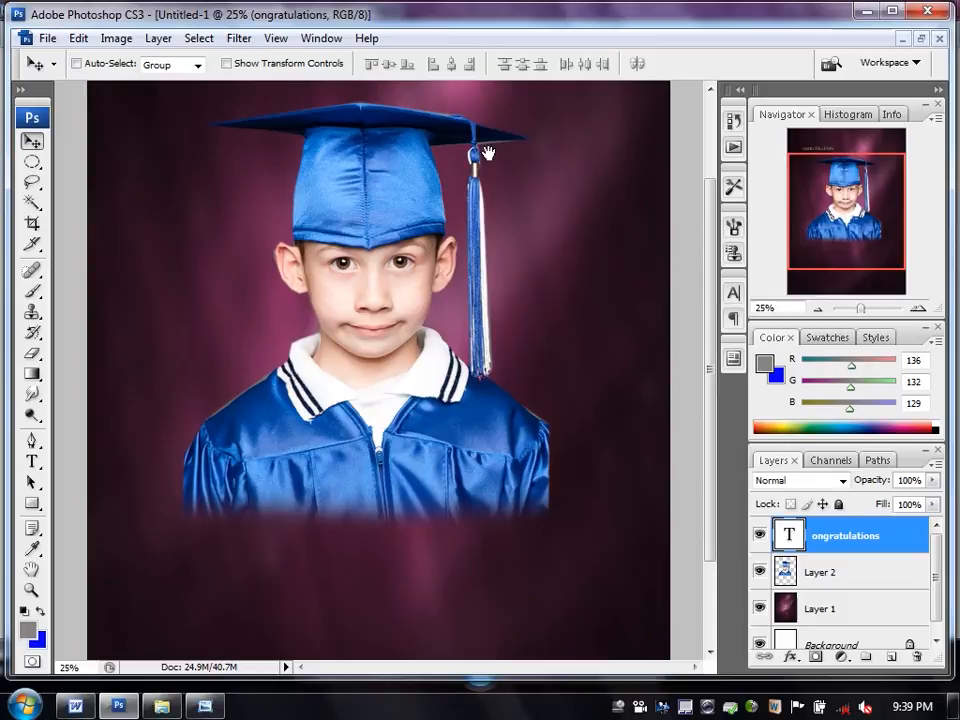
drag(470, 150, 508, 393)
drag(303, 186, 566, 219)
key(ctrl+t)
double_click(527, 148)
drag(527, 148, 556, 172)
Add a separate text layer with the letter "C" beside the cap and set its font to Blackadder ITC.
click(32, 461)
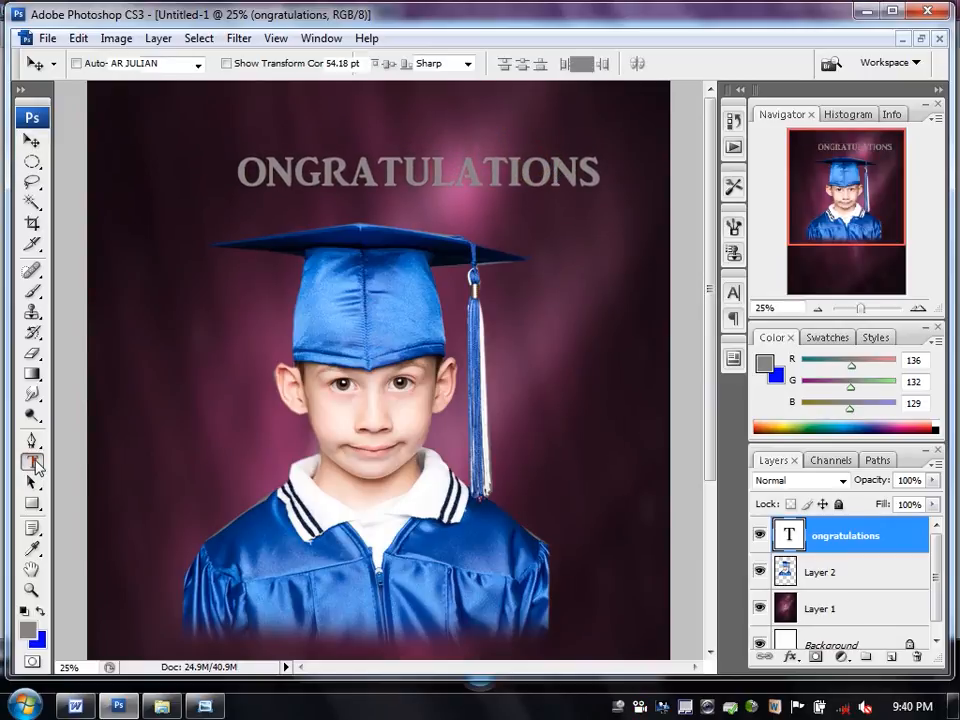
click(140, 294)
text(C)
key(ctrl+a)
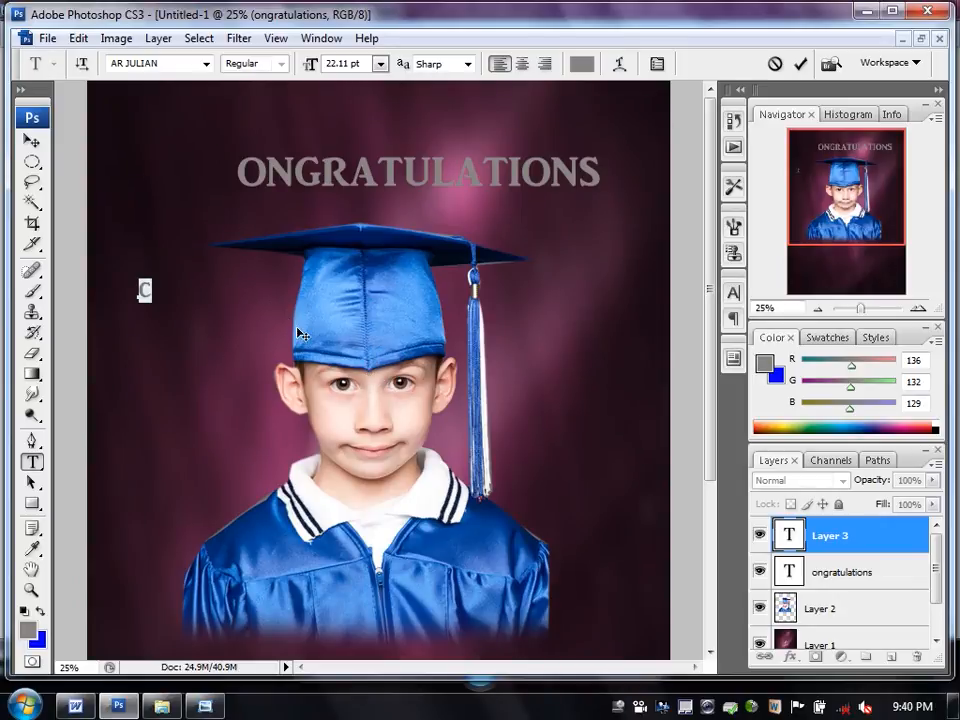
click(206, 64)
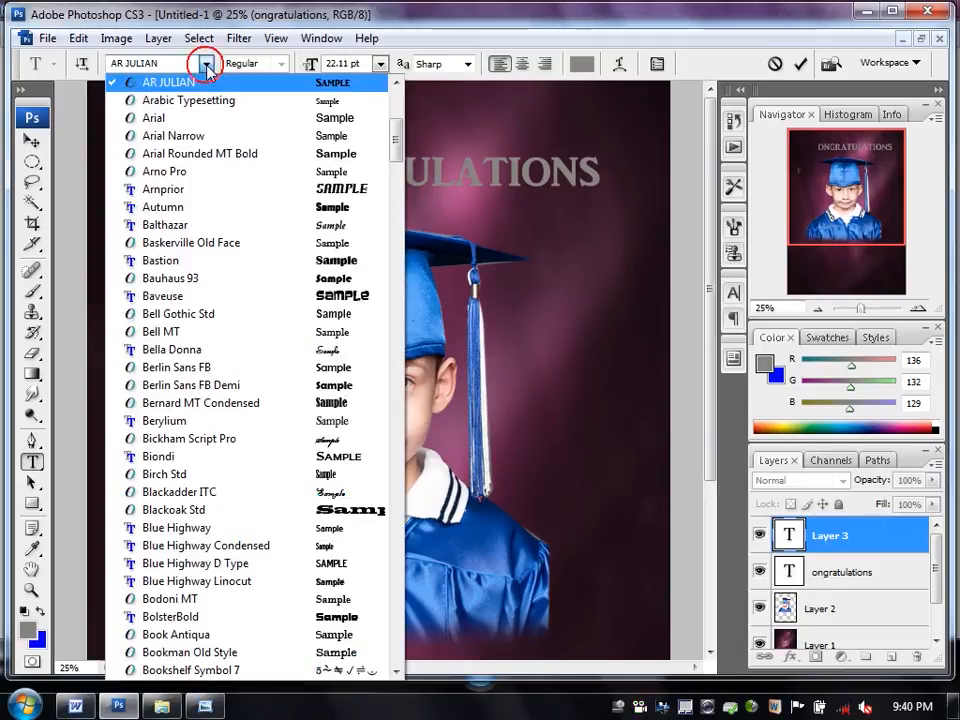
click(360, 491)
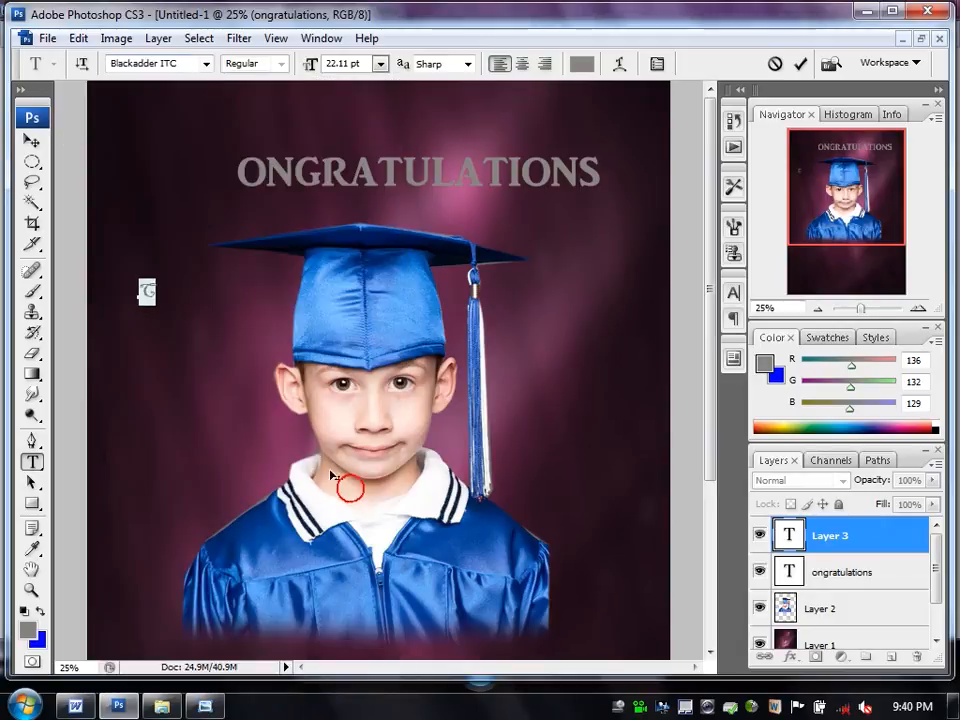
click(33, 142)
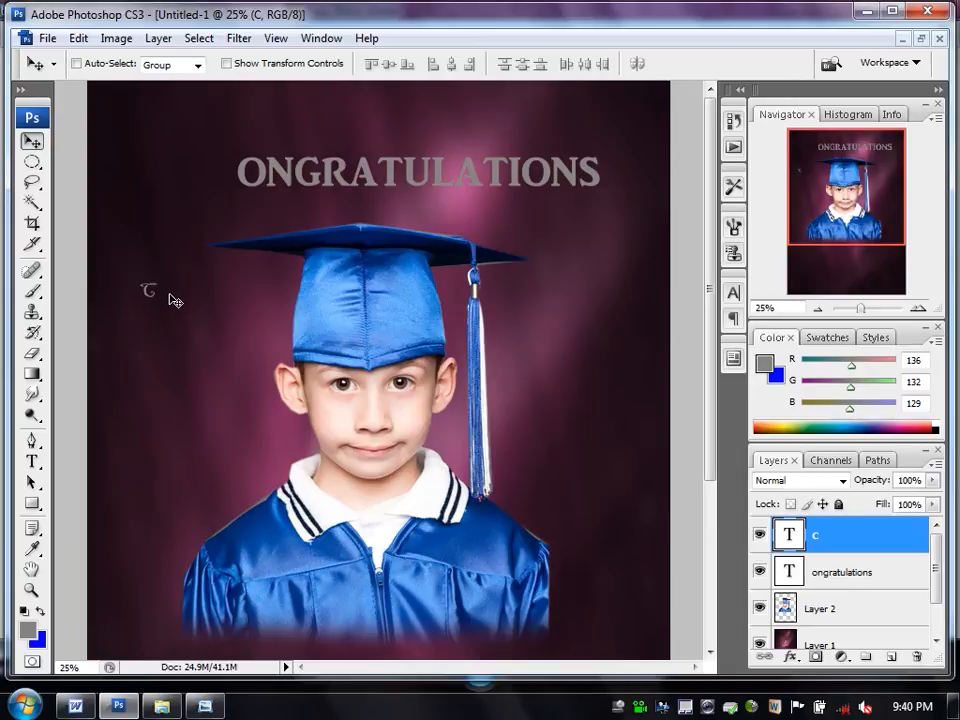
Scale the "C" to about 848% and position it in front of "ongratulations" as a large decorative initial.
key(ctrl+t)
drag(168, 278, 339, 111)
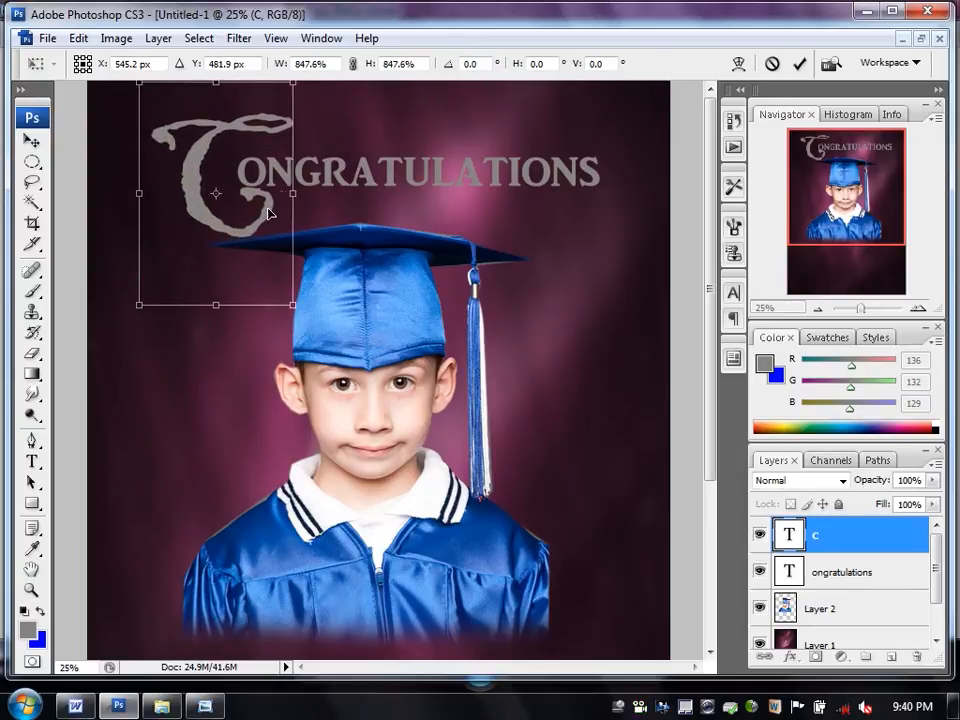
double_click(268, 211)
drag(268, 211, 292, 215)
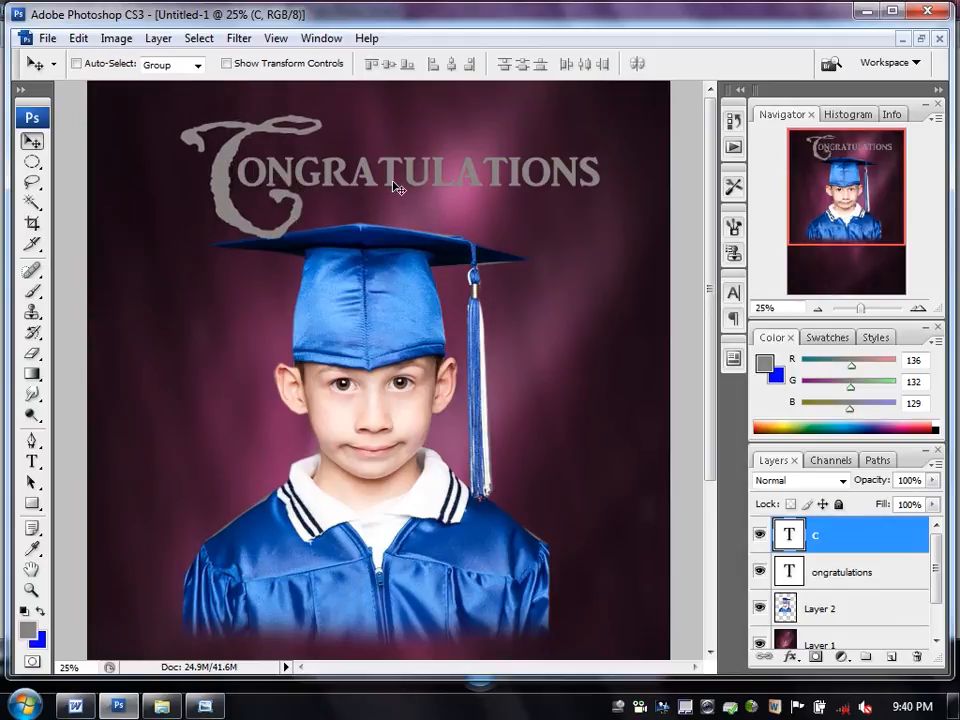
Recolor the large initial "C" to white (ffffff).
click(32, 460)
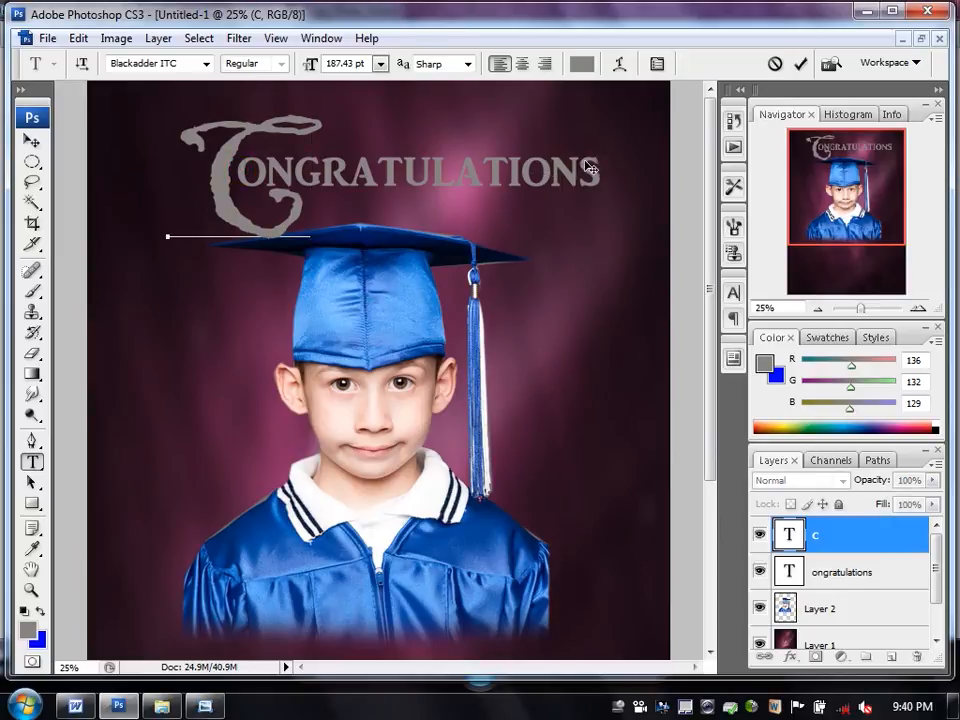
click(28, 628)
drag(356, 279, 176, 159)
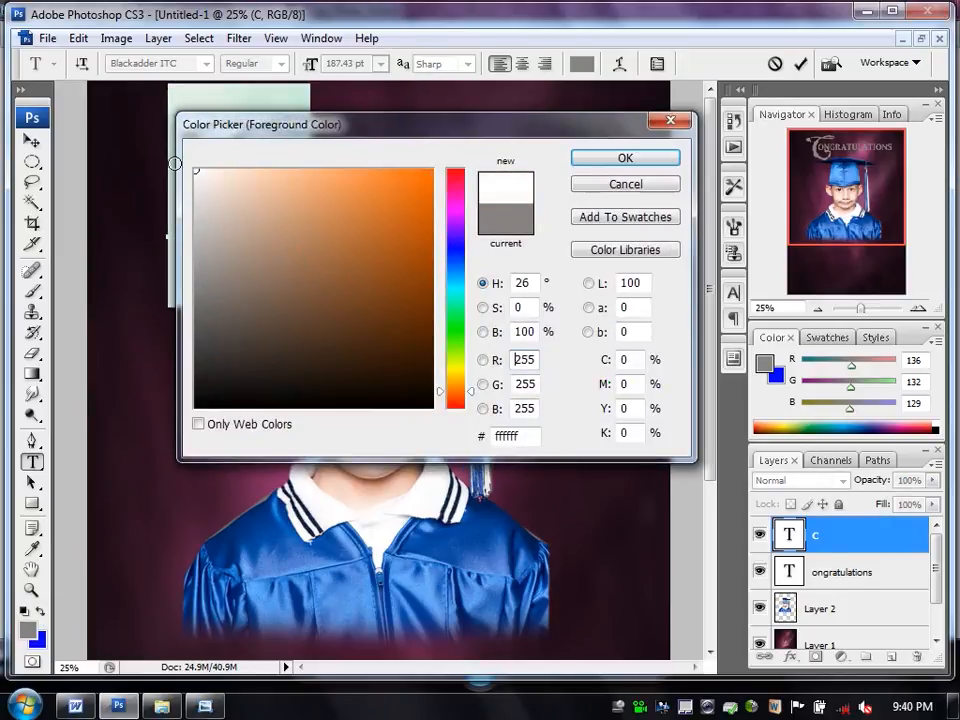
click(573, 162)
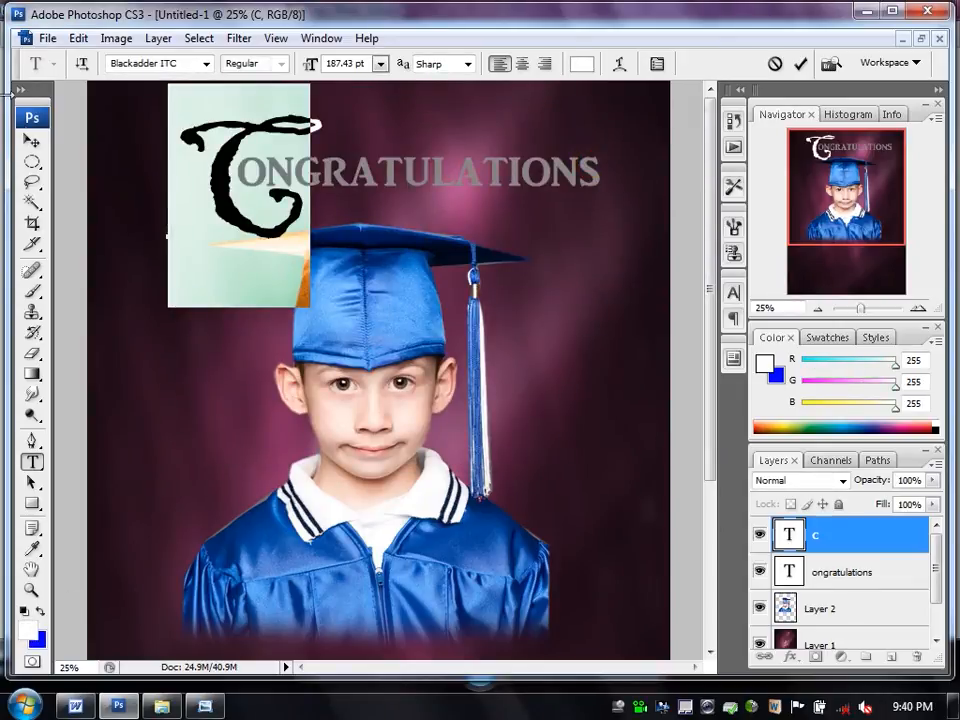
click(32, 140)
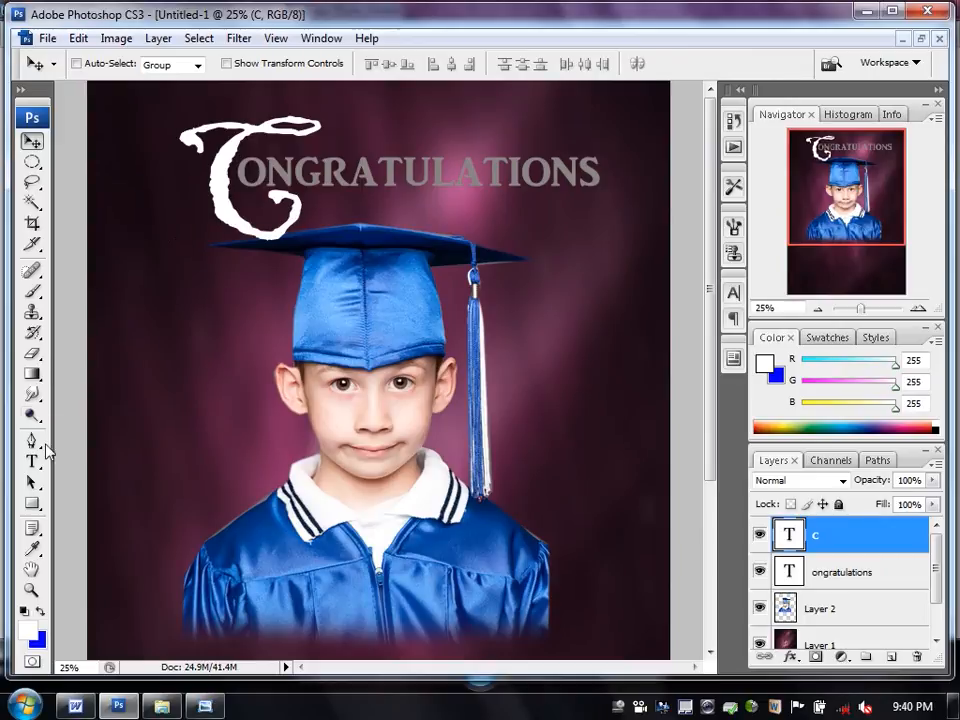
Change the font of the initial "C" to Freestyle Script.
click(32, 461)
double_click(204, 182)
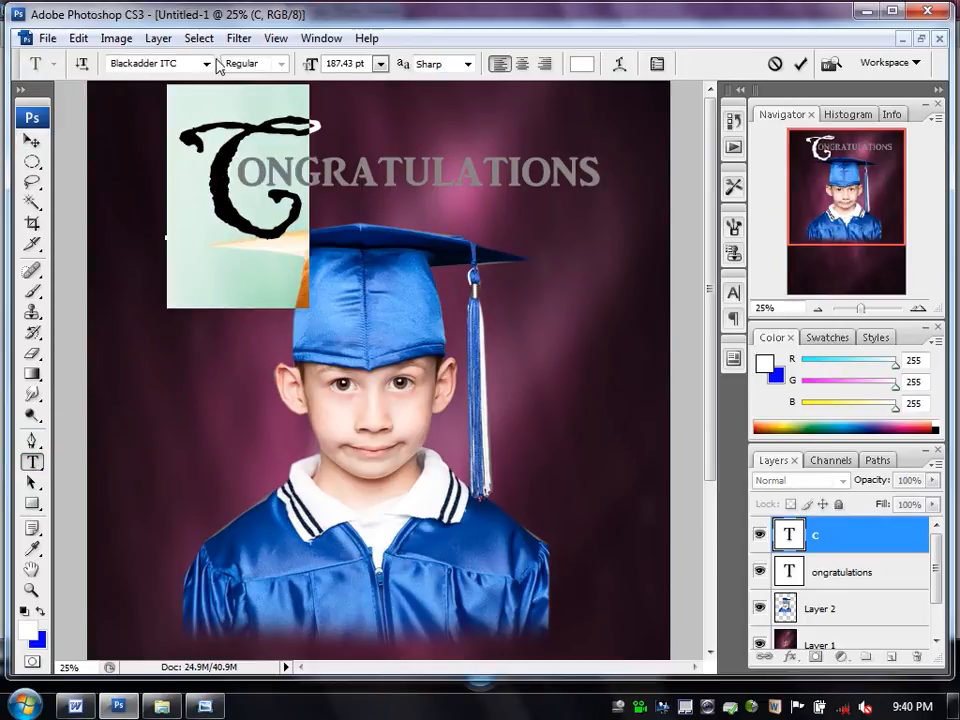
click(206, 63)
drag(392, 186, 415, 308)
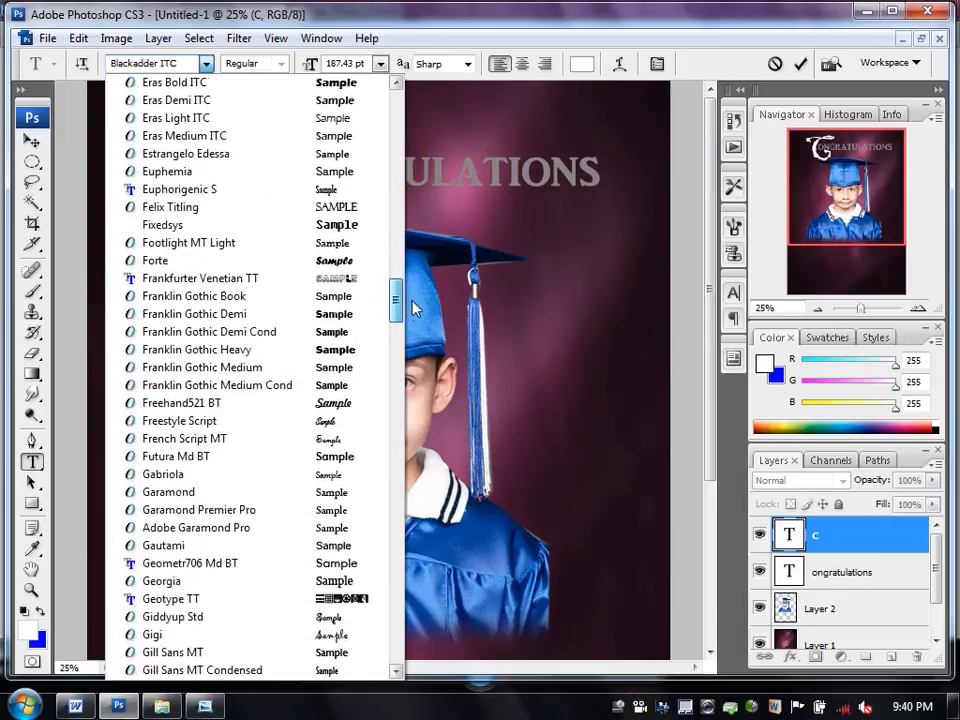
click(351, 420)
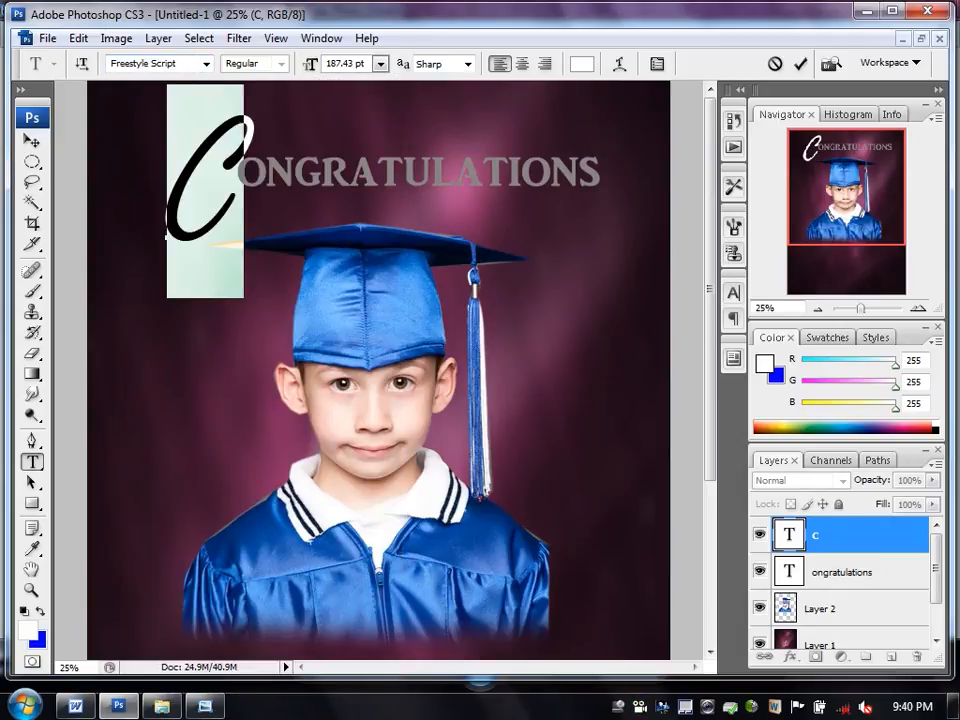
Move the "C" up and outward, and shift the "ongratulations" text so it sits right against the initial.
click(32, 140)
drag(178, 231, 155, 213)
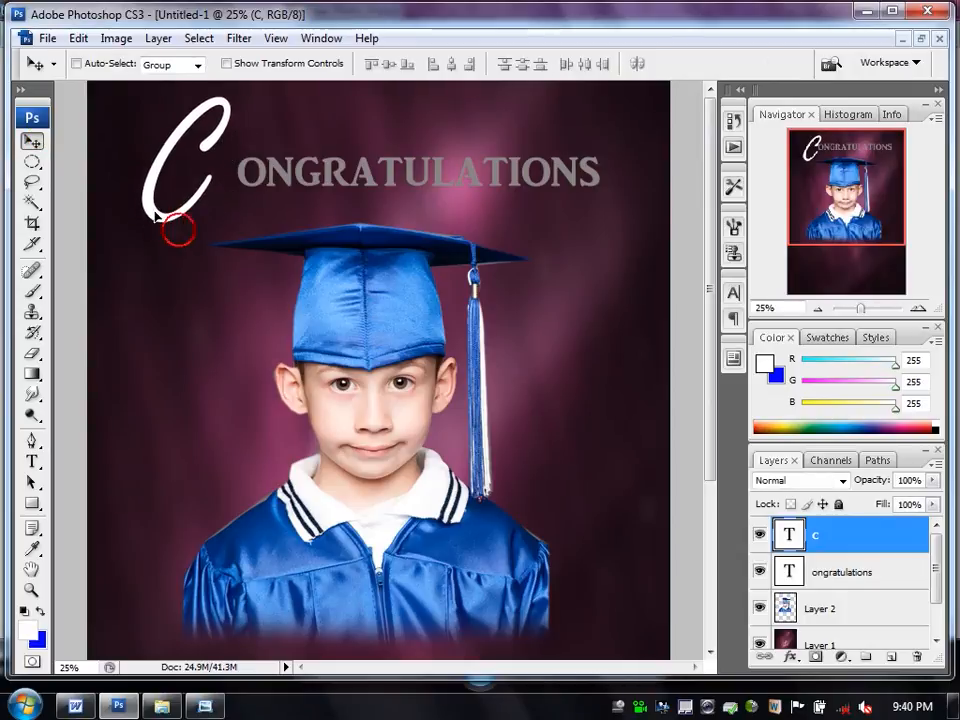
right_click(305, 181)
click(318, 184)
drag(312, 184, 280, 174)
Move the boy on Layer 2 up and slightly to the right so his cap sits just under the heading.
right_click(381, 244)
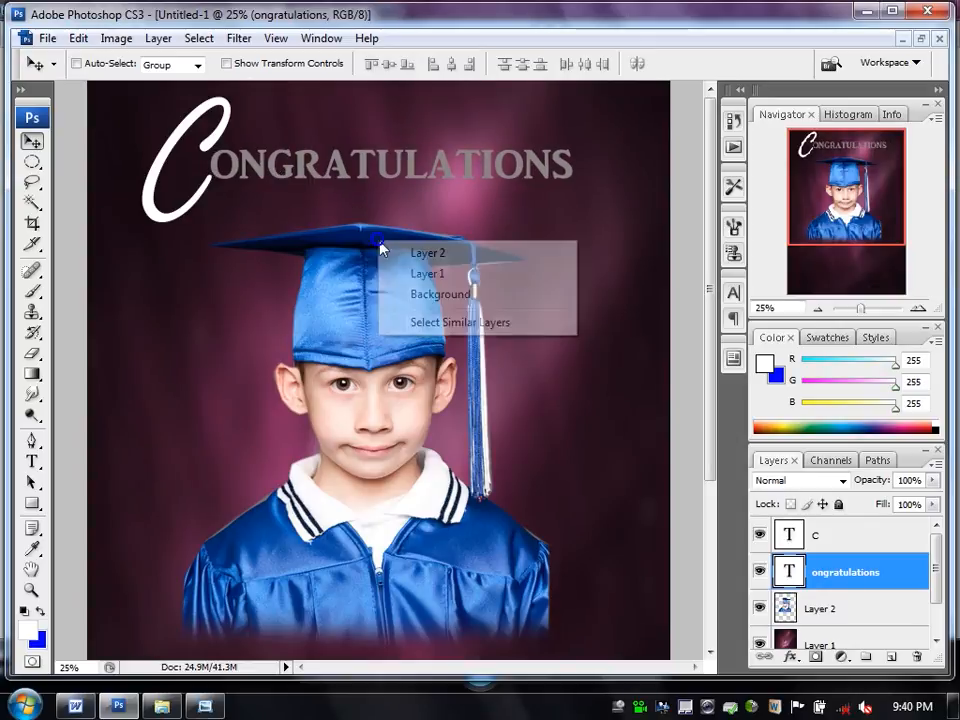
click(386, 251)
drag(373, 287, 393, 266)
drag(709, 317, 730, 317)
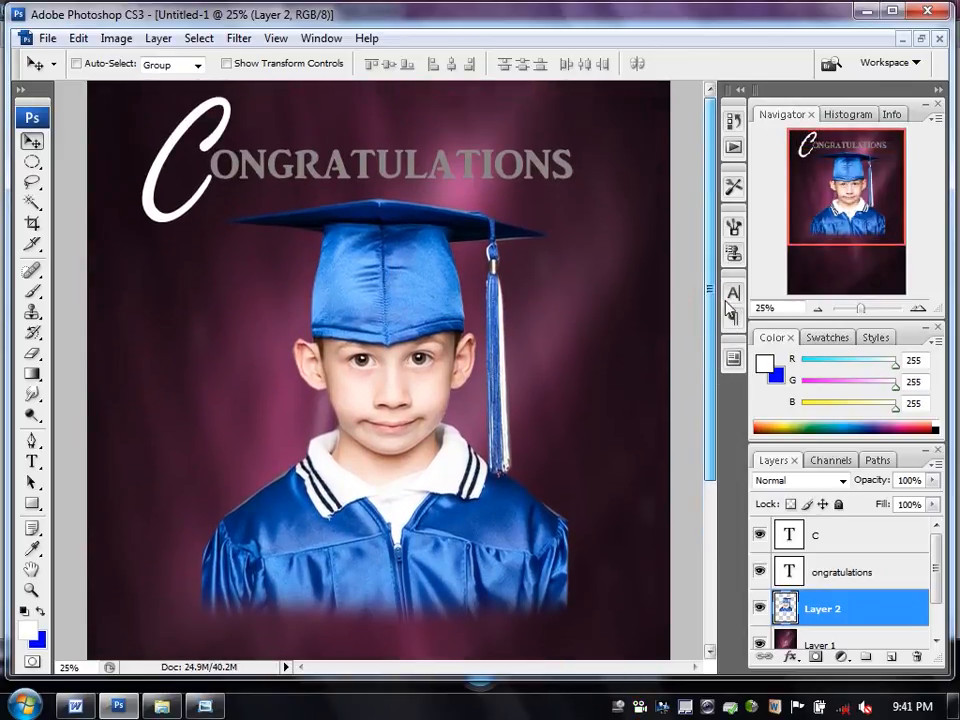
right_click(403, 291)
click(408, 305)
drag(388, 332, 388, 320)
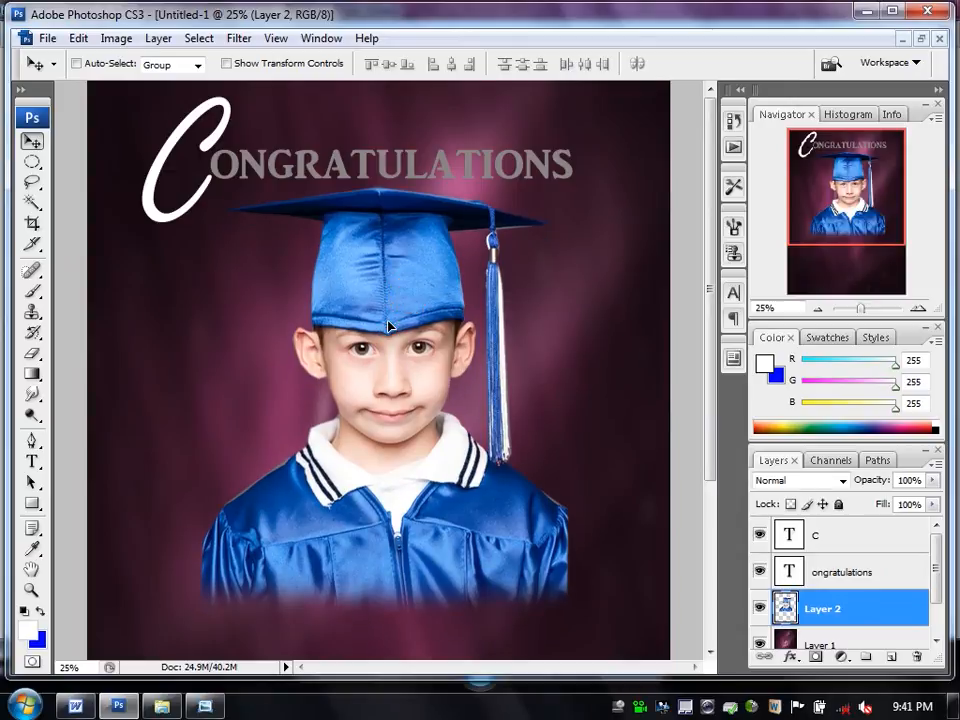
Draw an elliptical selection around the boy's face on Layer 2 and feather it by 20 pixels.
click(31, 160)
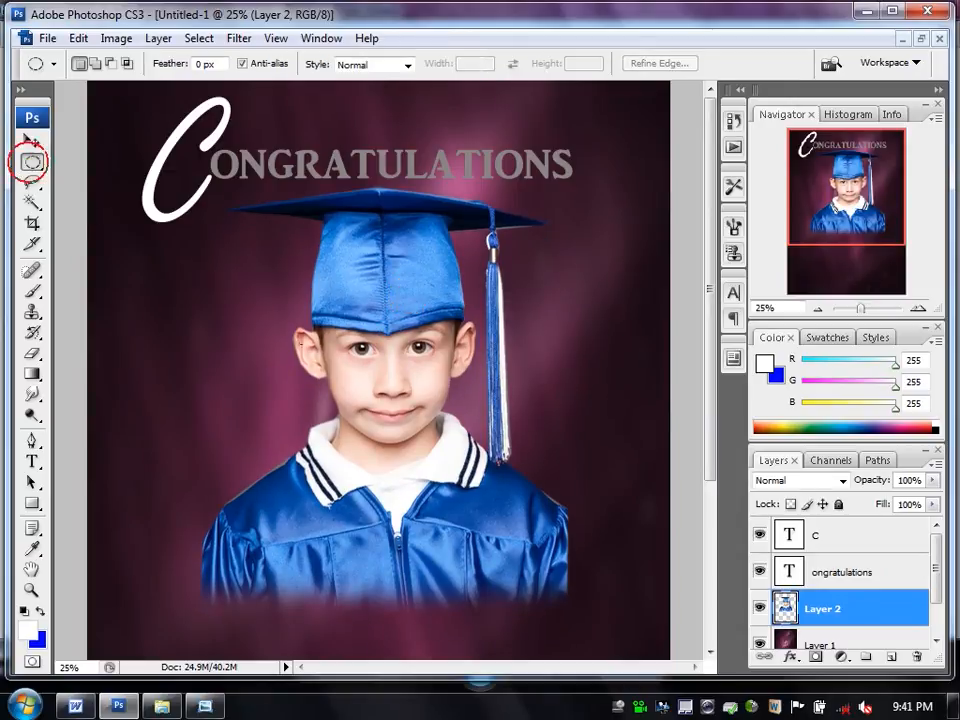
drag(248, 285, 522, 452)
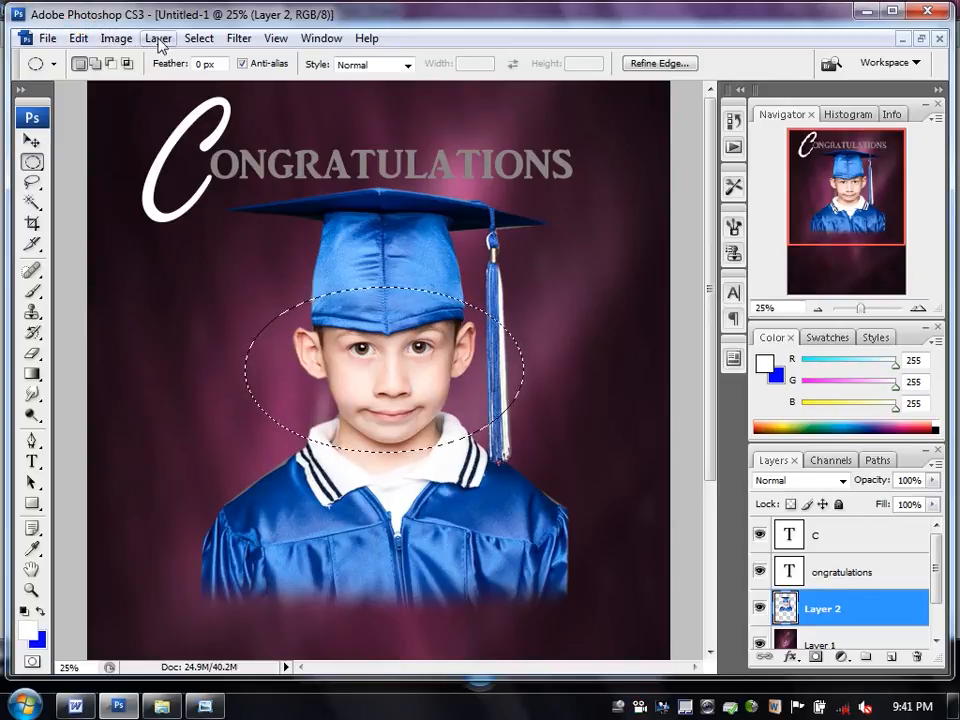
click(199, 38)
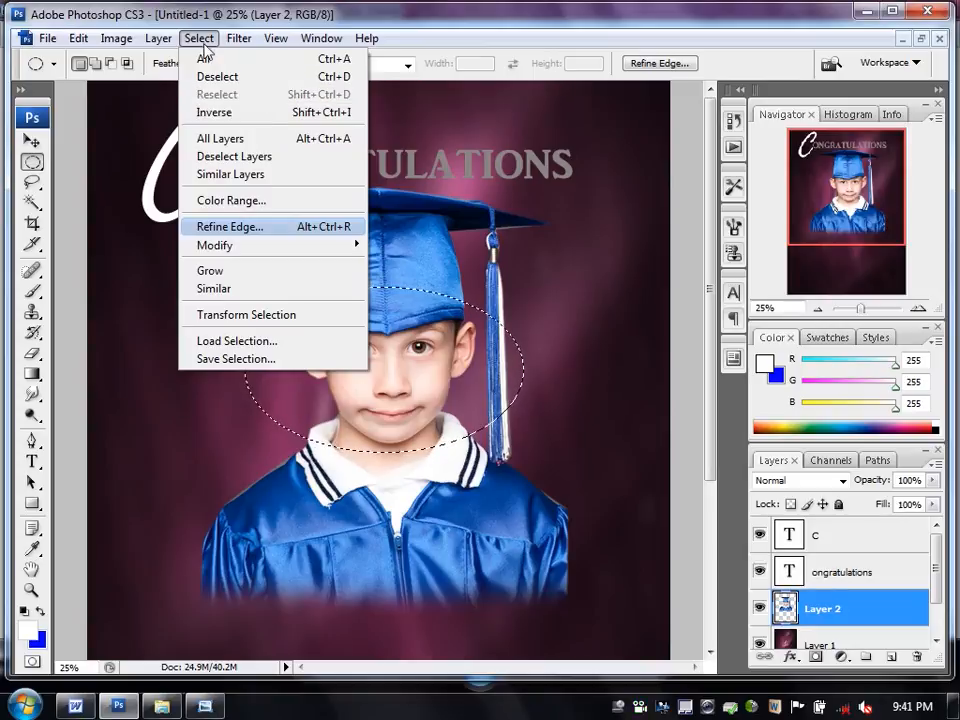
mouse_move(160, 42)
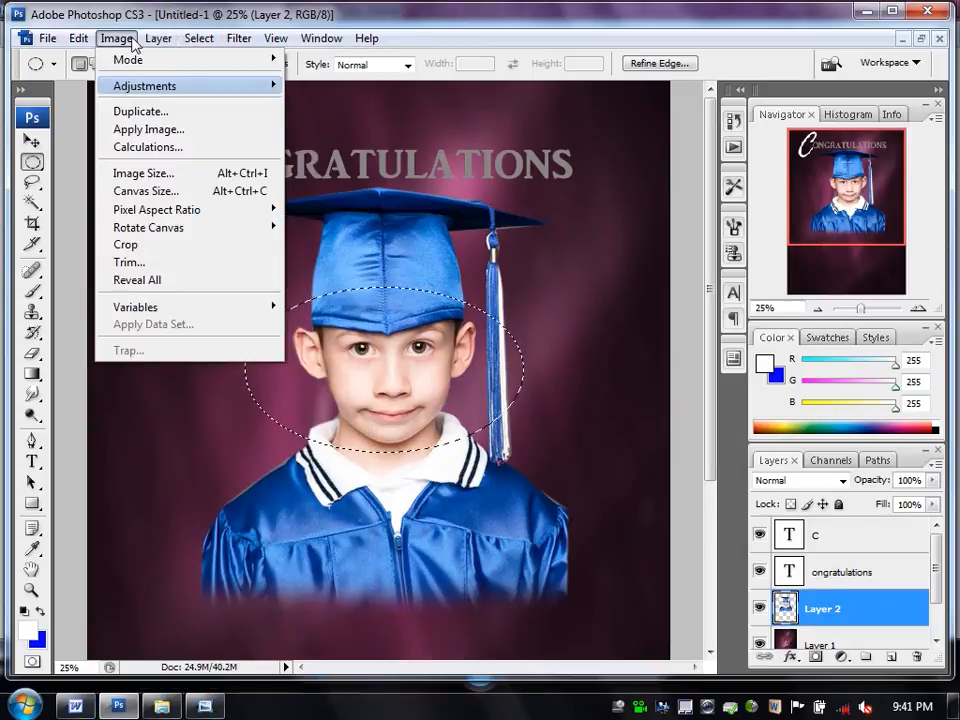
mouse_move(88, 46)
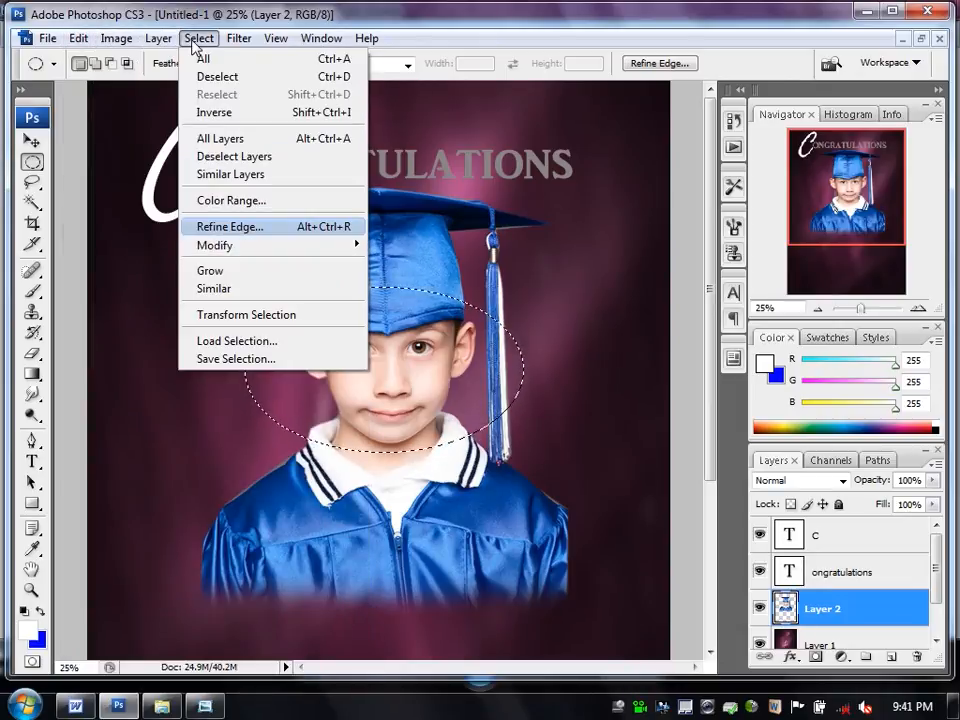
click(360, 12)
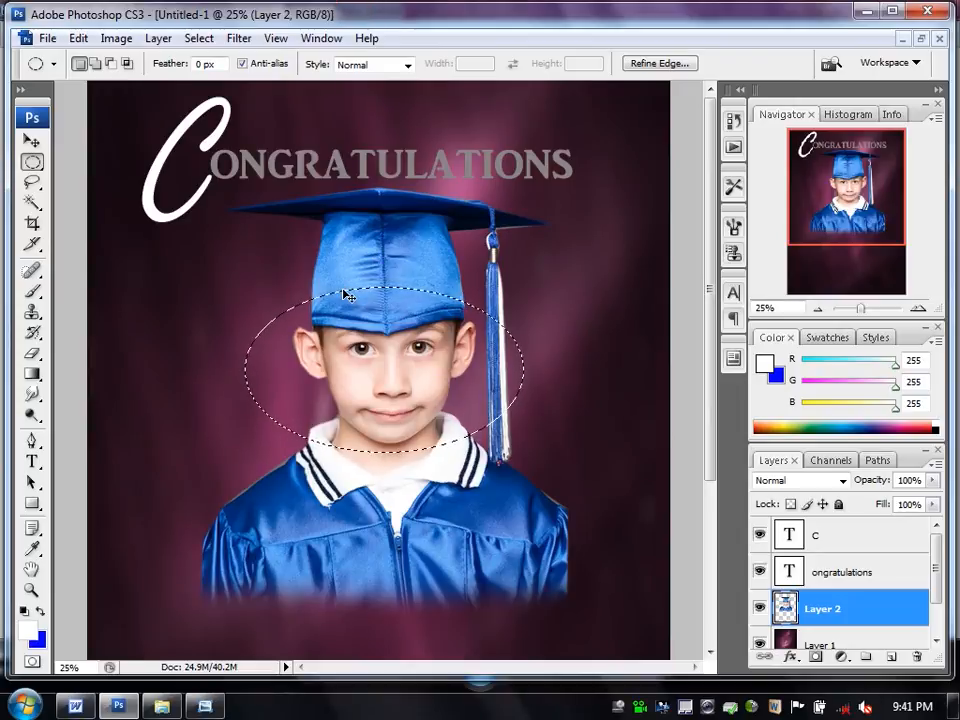
key(ctrl+alt+d)
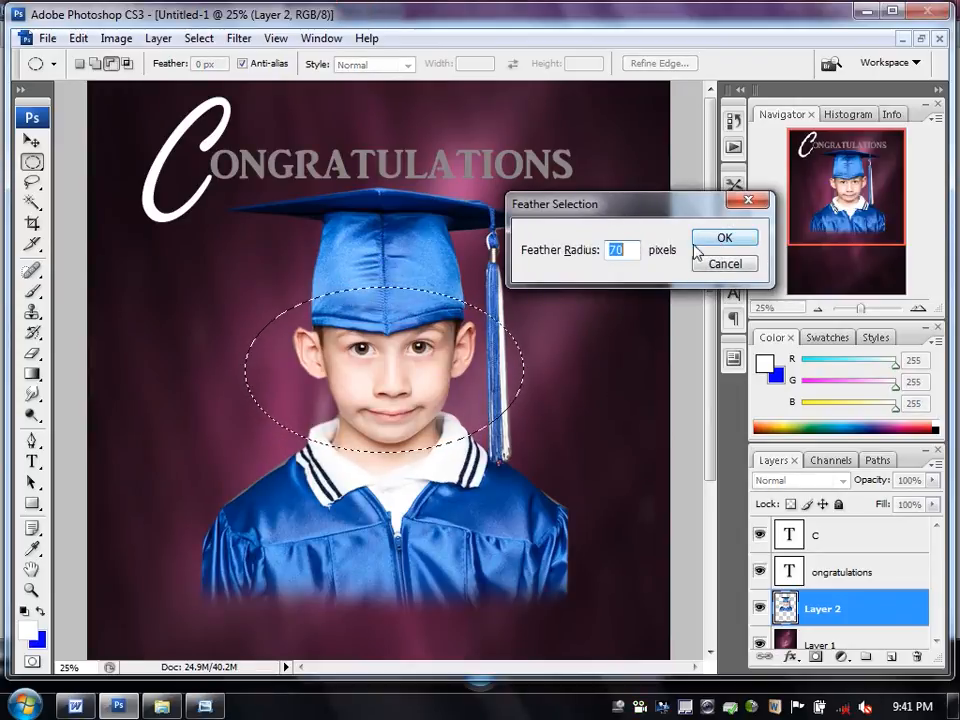
text(20)
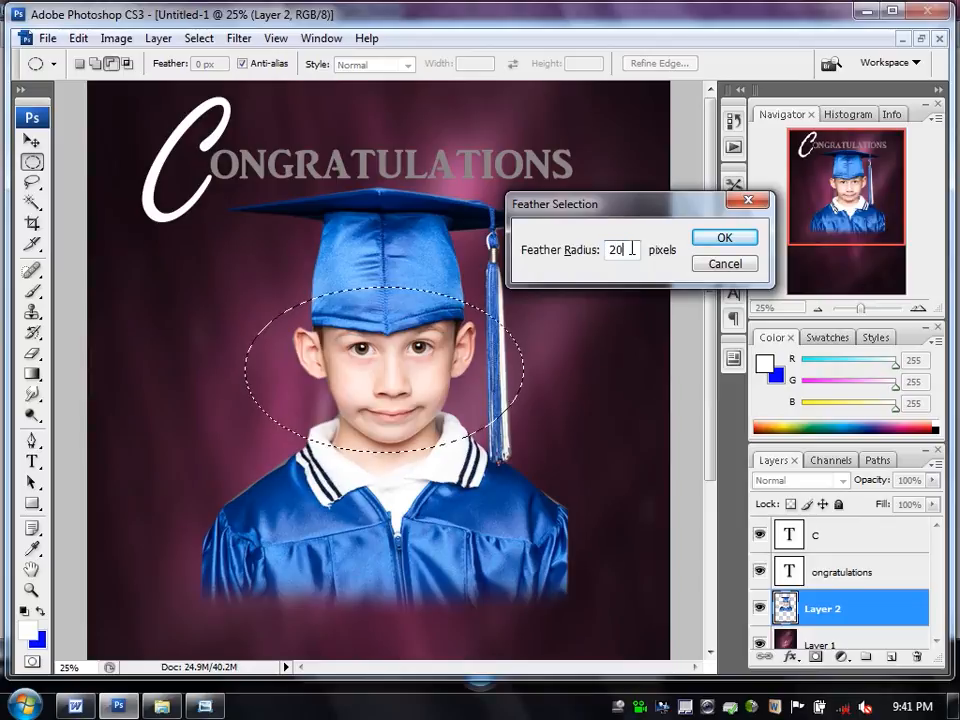
click(714, 246)
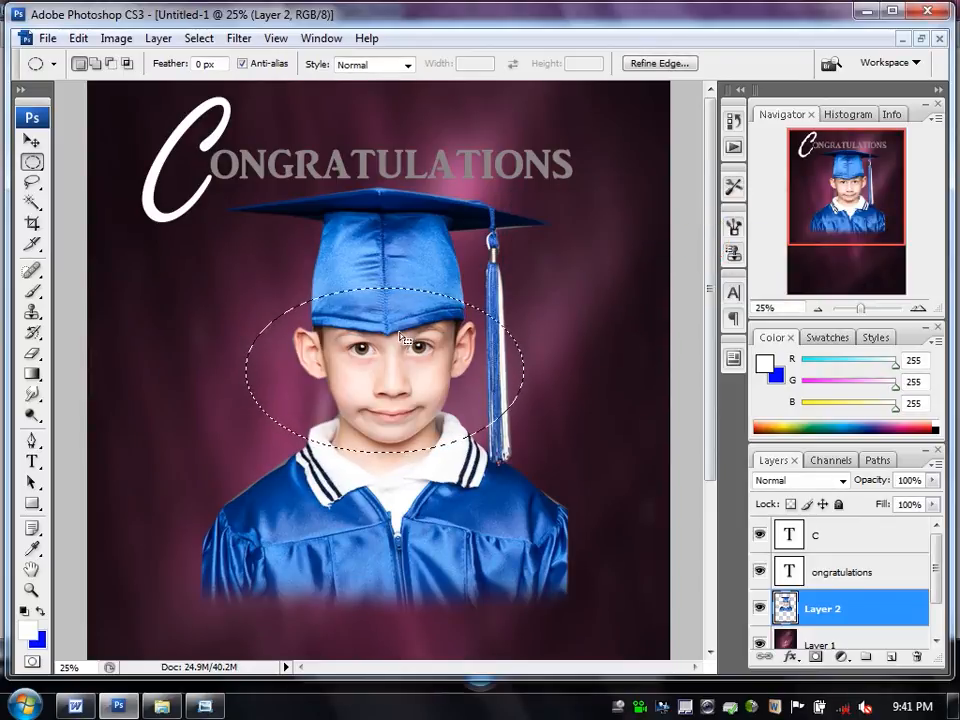
Copy the feathered face to a new layer, place it behind the "C", and lower its opacity to 25%.
right_click(398, 341)
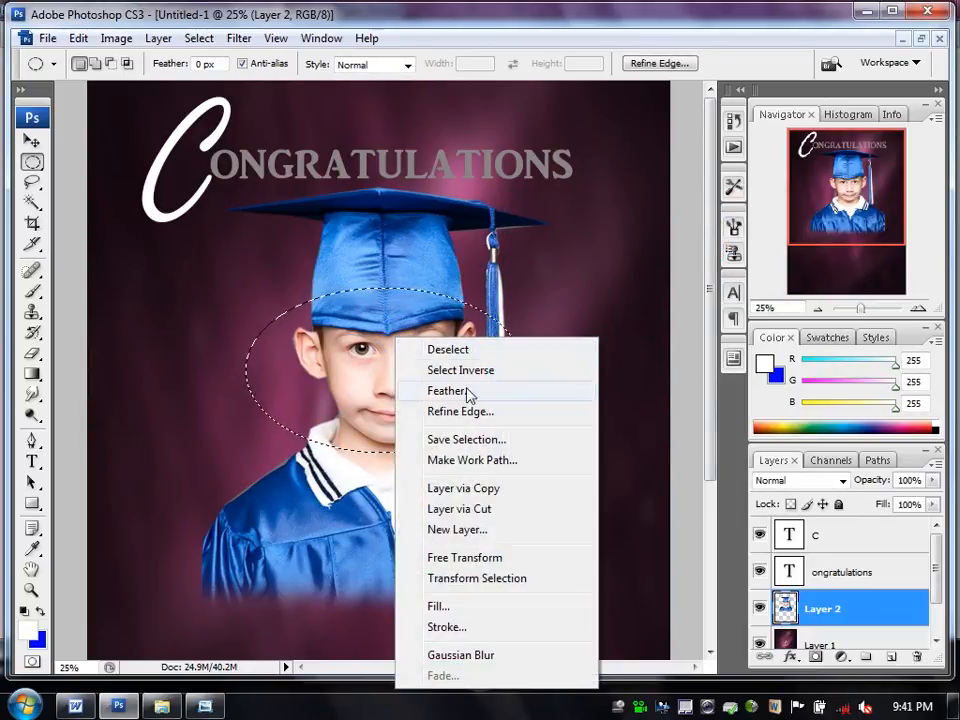
click(482, 492)
key(v)
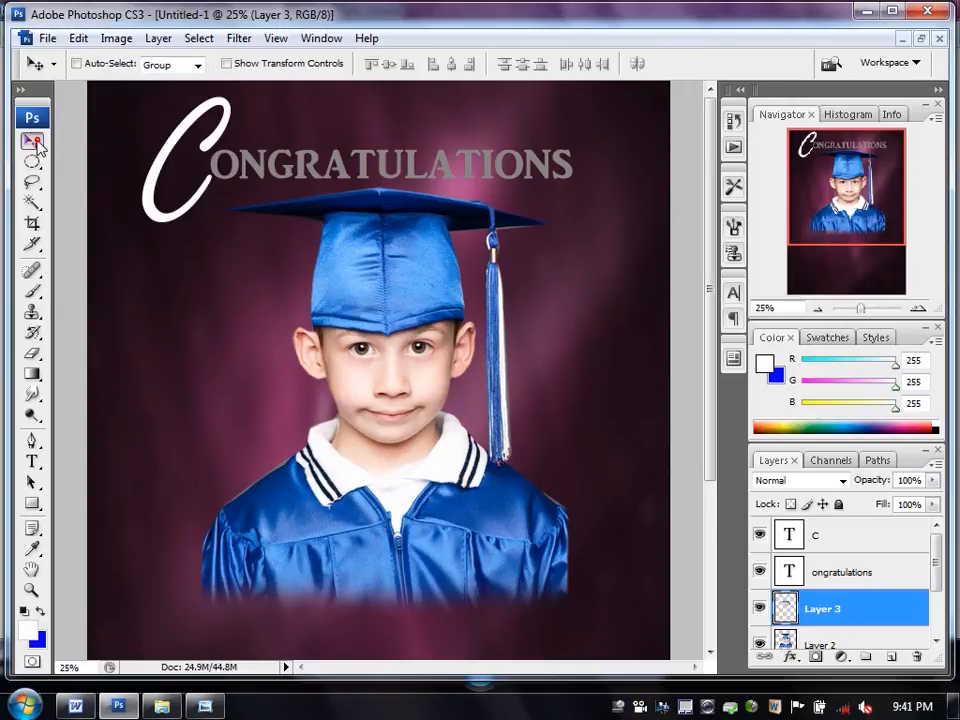
drag(340, 375, 166, 201)
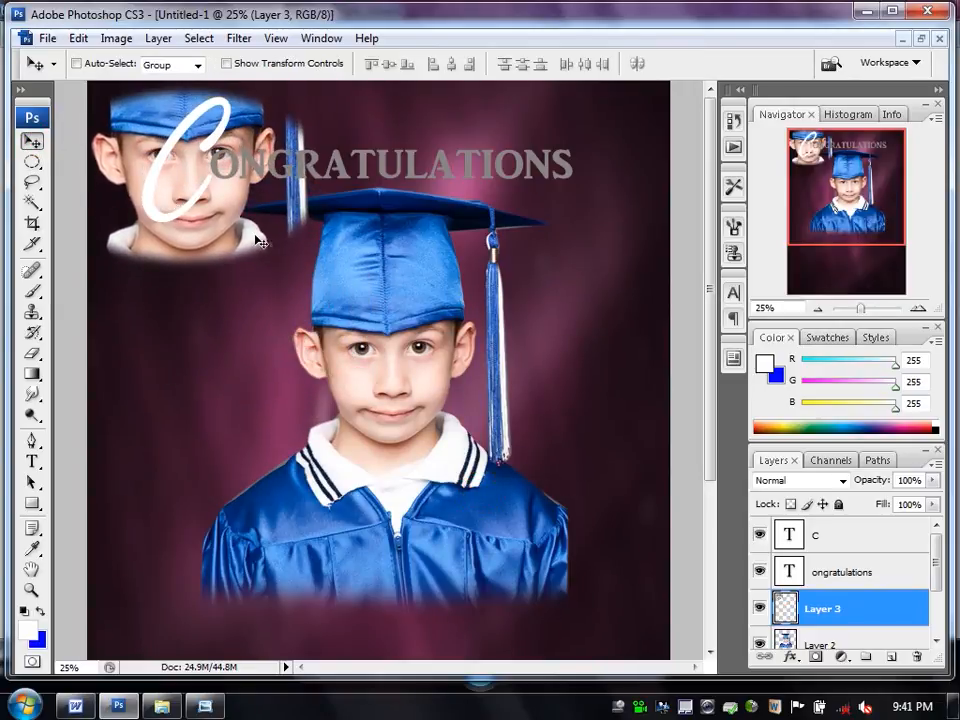
drag(932, 482, 866, 510)
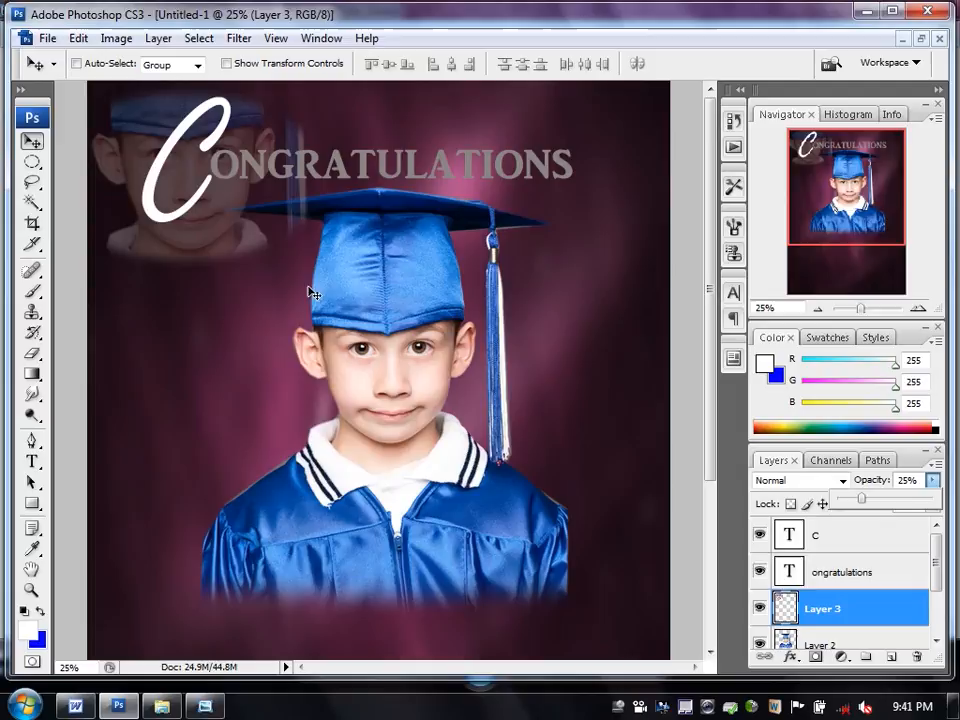
click(284, 236)
Undo the opacity change, the move and the feathered face copy, leaving Layer 2 active.
key(ctrl+alt+z)
key(ctrl+alt+z)
key(ctrl+alt+z)
key(ctrl+alt+z)
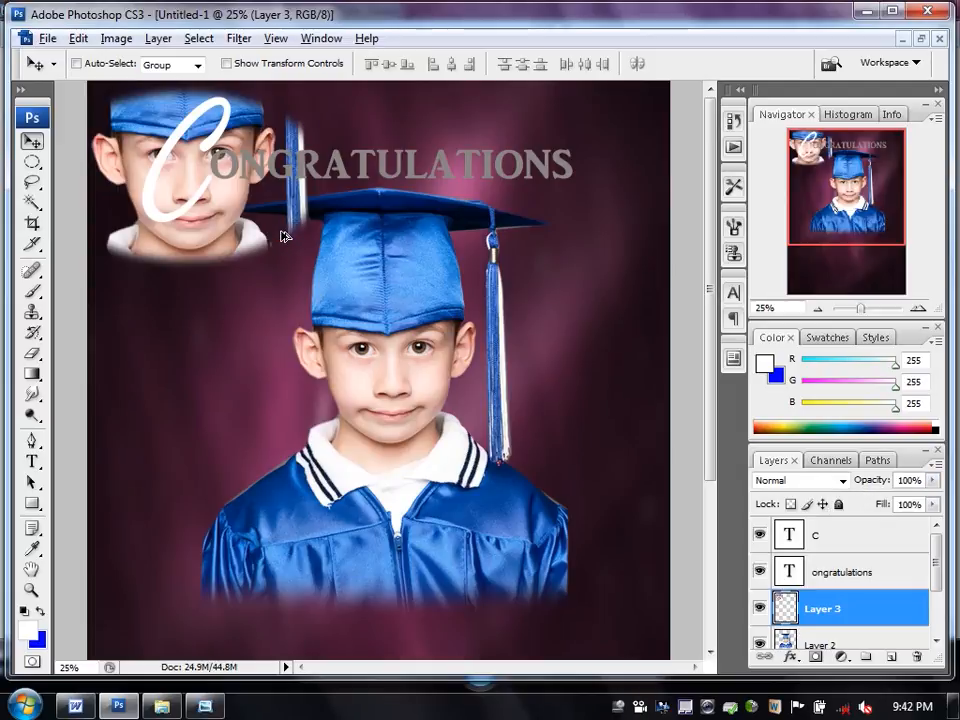
key(ctrl+alt+z)
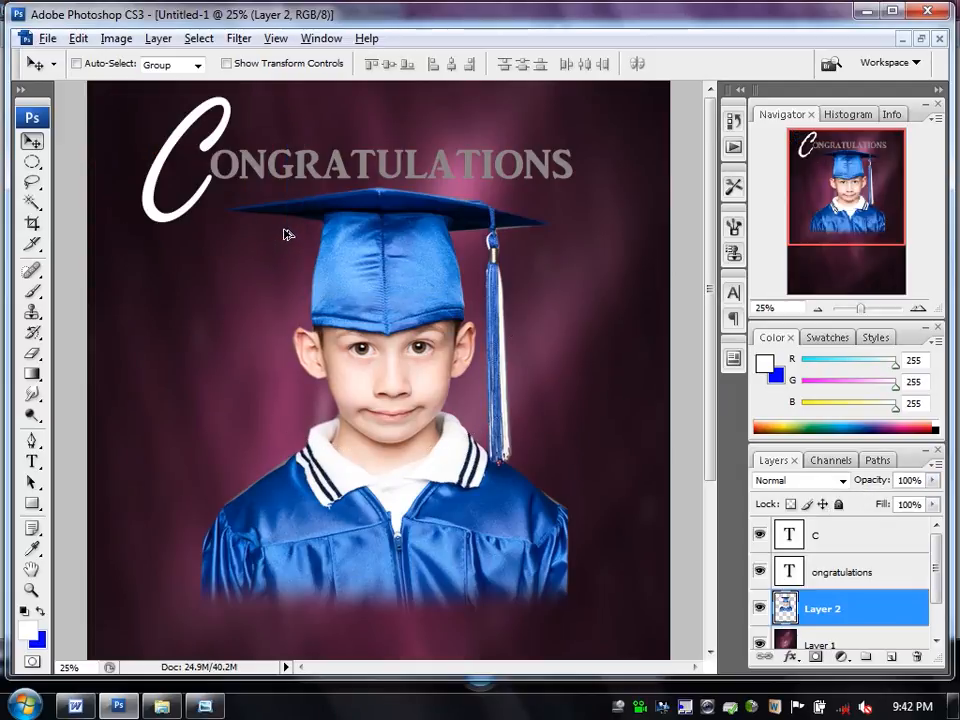
right_click(348, 255)
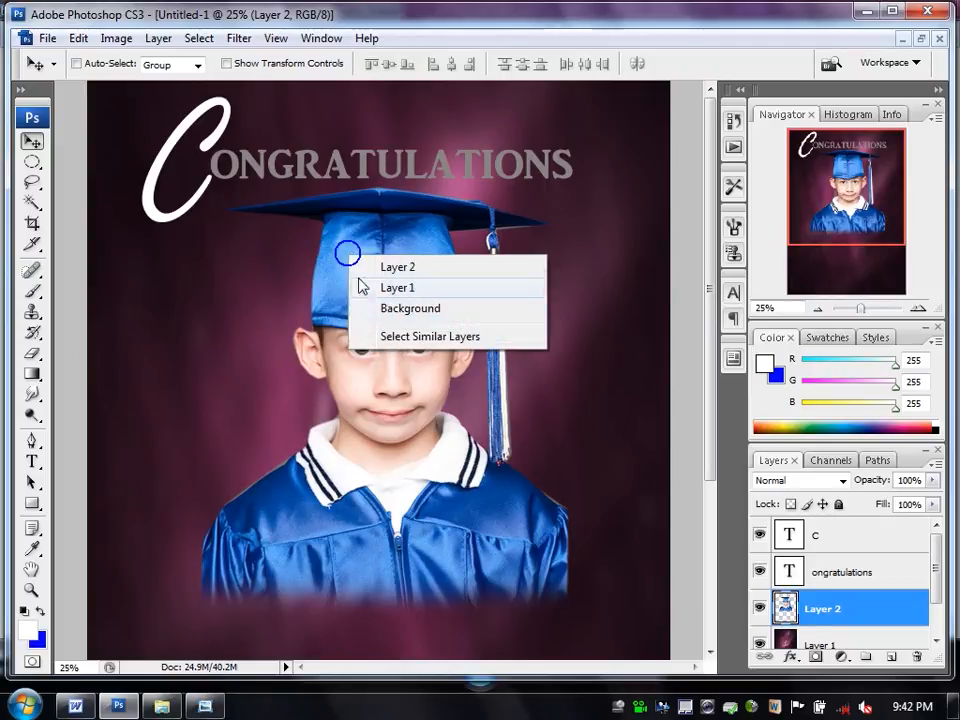
click(377, 374)
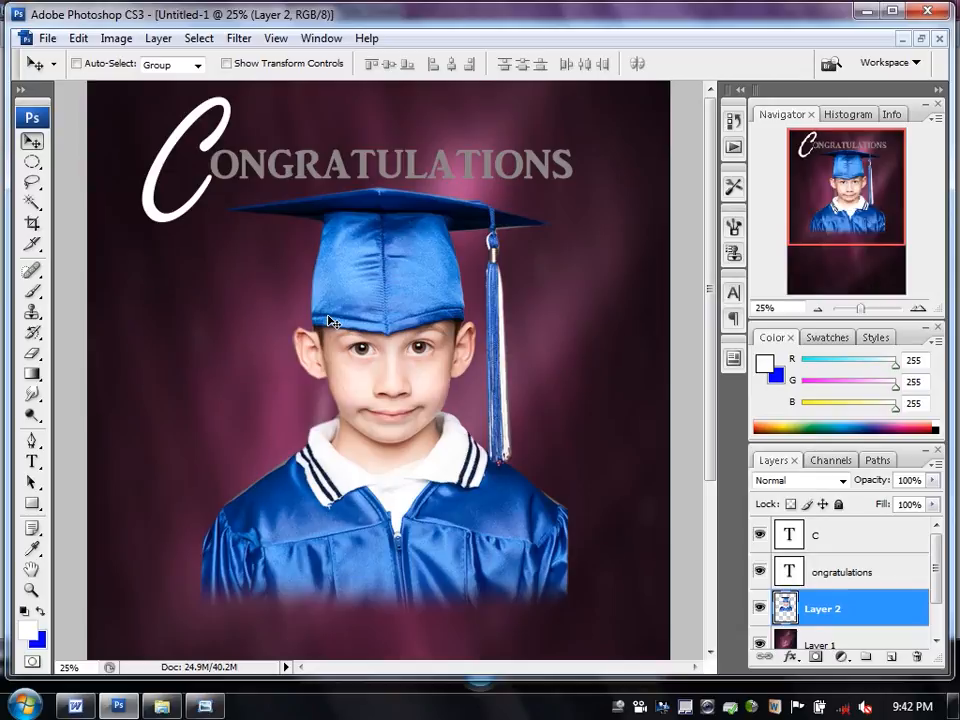
Select the boy's face with an unfeathered ellipse from cap brim to collar and copy it to a new layer.
click(32, 163)
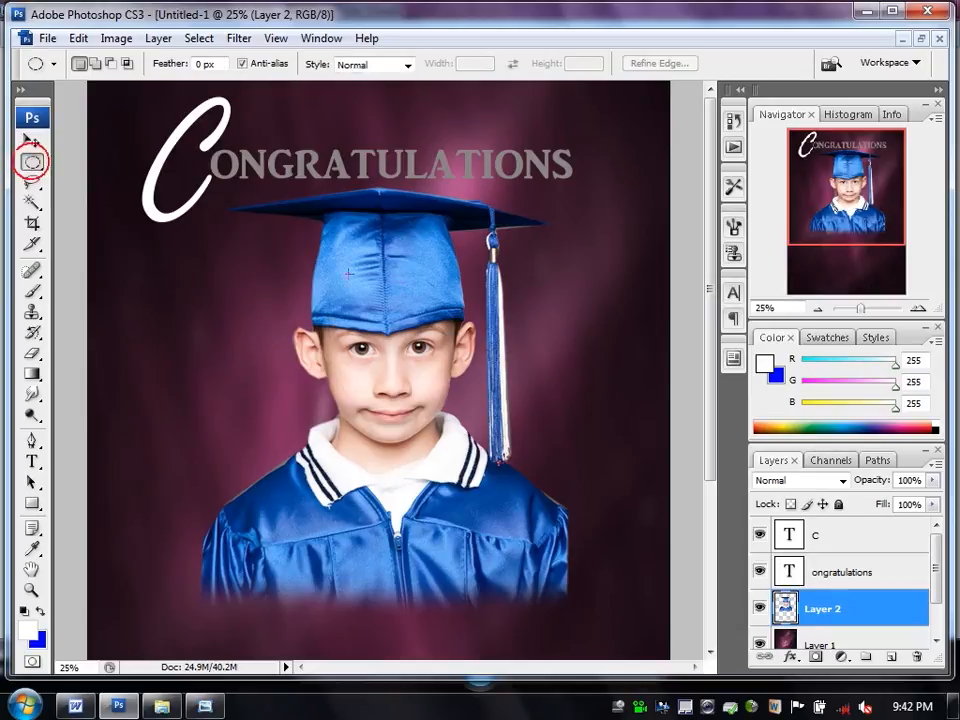
drag(514, 488, 527, 493)
mouse_move(421, 363)
mouse_down()
mouse_move(447, 363)
mouse_move(425, 357)
mouse_up()
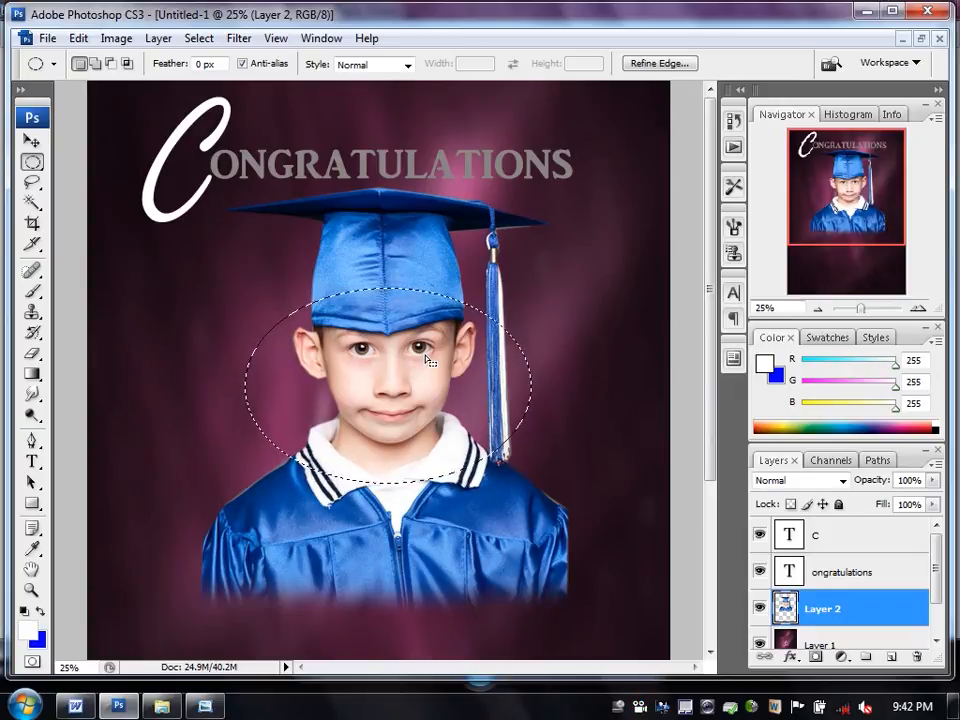
right_click(394, 318)
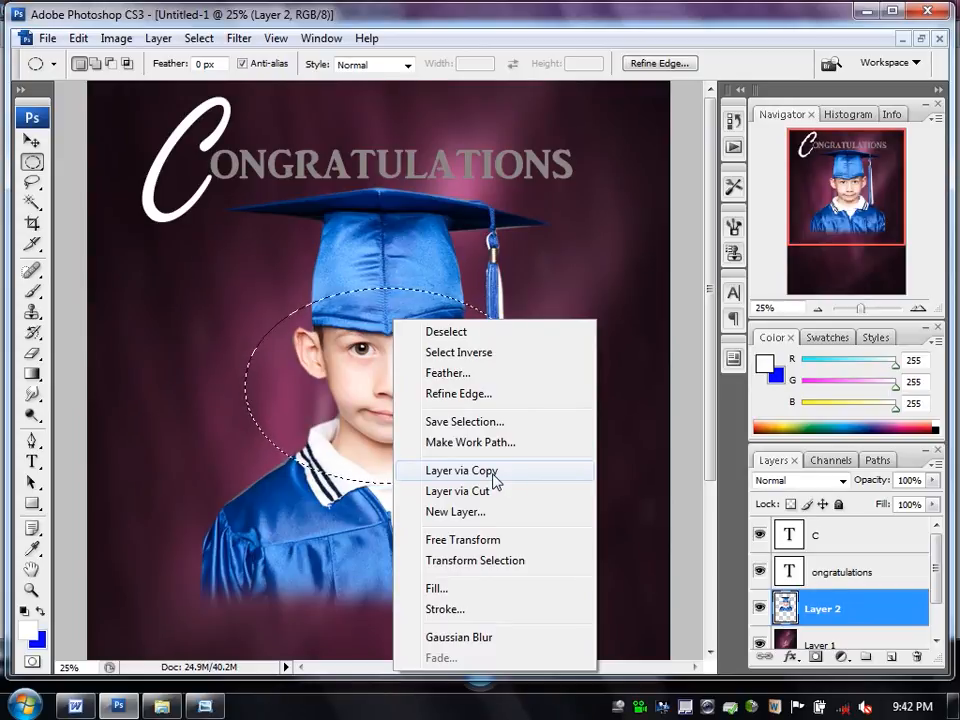
click(493, 470)
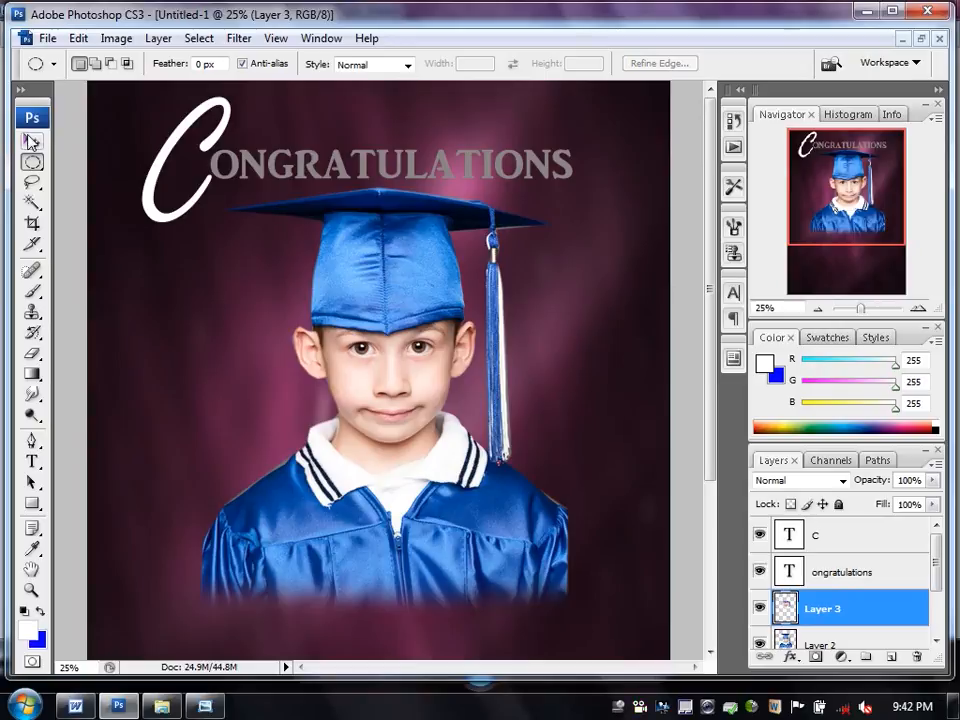
Move the copied face beside the boy's cap, directly below the initial "C".
click(31, 141)
drag(362, 388, 165, 330)
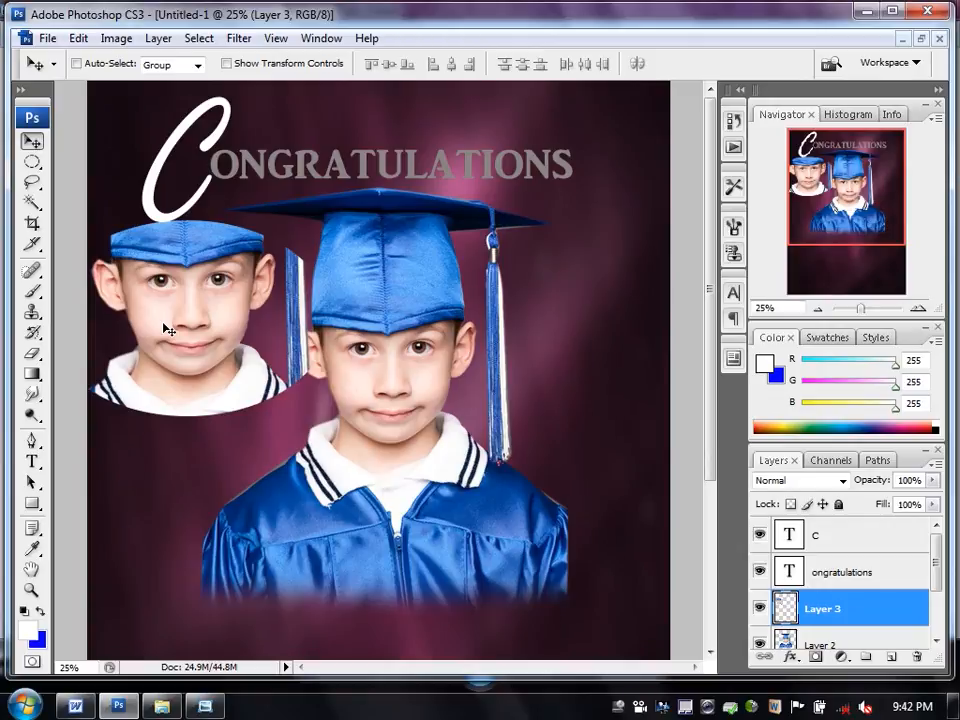
drag(150, 303, 190, 297)
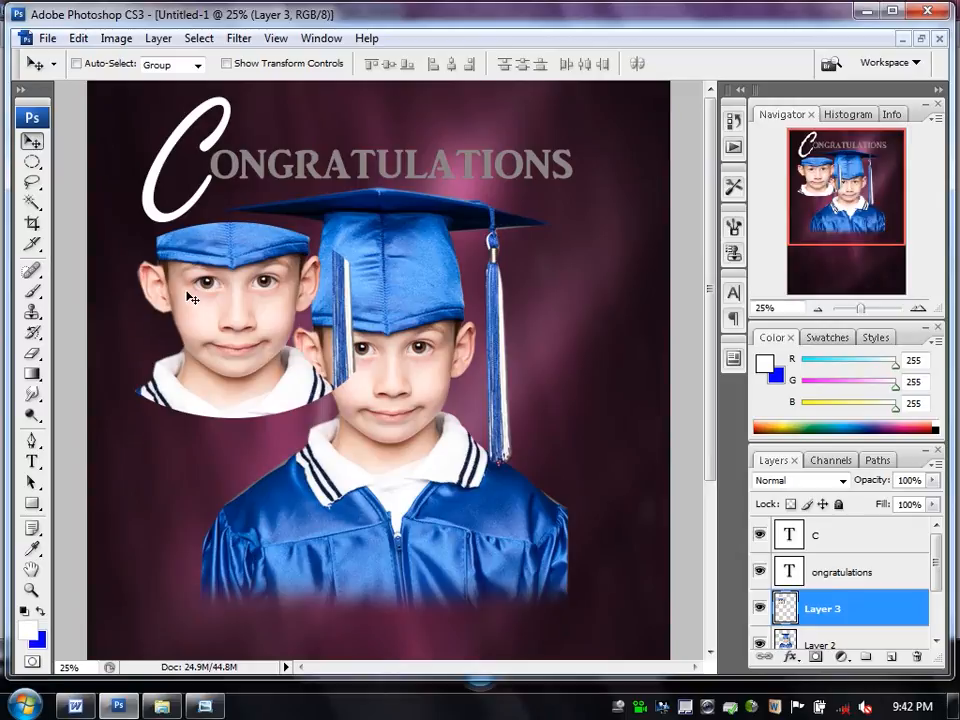
Soften the outer edges of the copied face with a 360 px eraser and move it against the canvas's left edge below the "C".
click(32, 353)
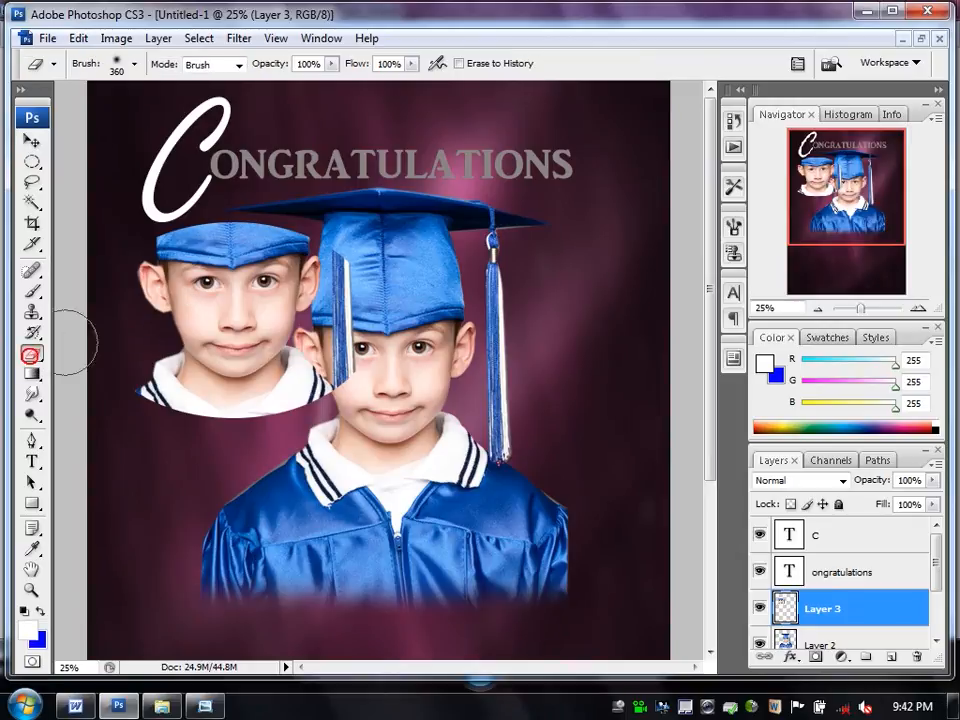
mouse_move(135, 228)
mouse_down()
mouse_move(364, 203)
mouse_move(157, 205)
mouse_move(136, 230)
mouse_move(350, 215)
mouse_move(158, 210)
mouse_move(118, 225)
mouse_move(131, 328)
mouse_move(115, 400)
mouse_move(261, 416)
mouse_move(376, 380)
mouse_move(287, 415)
mouse_move(114, 422)
mouse_up()
click(32, 141)
drag(218, 340, 156, 311)
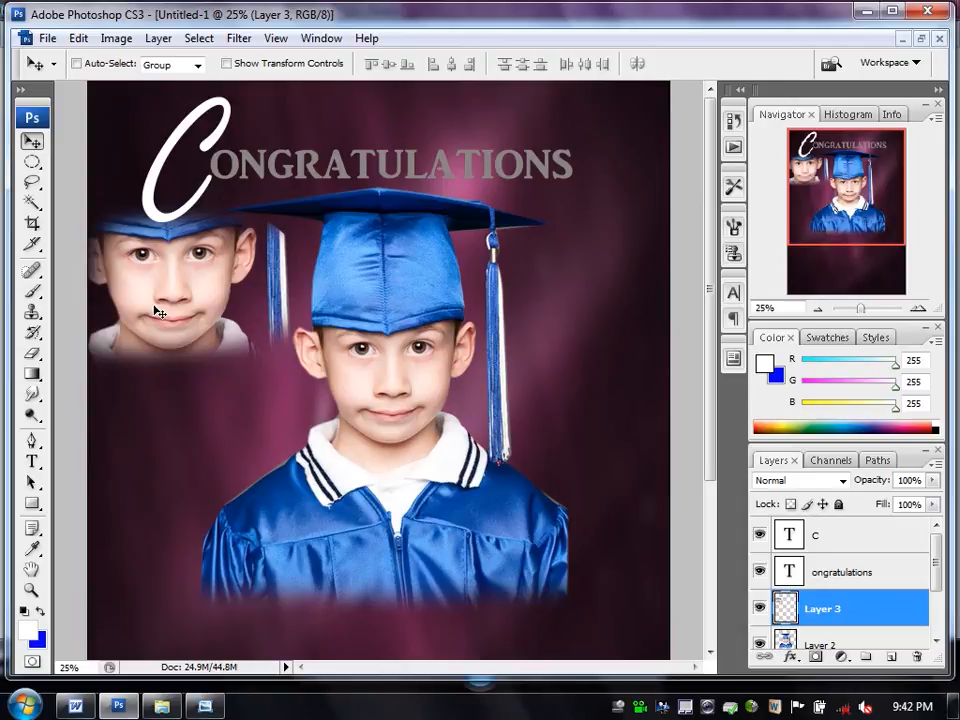
Undo the face copy's move, erasing and creation, back to the elliptical face selection on Layer 2.
key(ctrl+alt+z)
key(ctrl+alt+z)
key(ctrl+alt+z)
key(ctrl+alt+z)
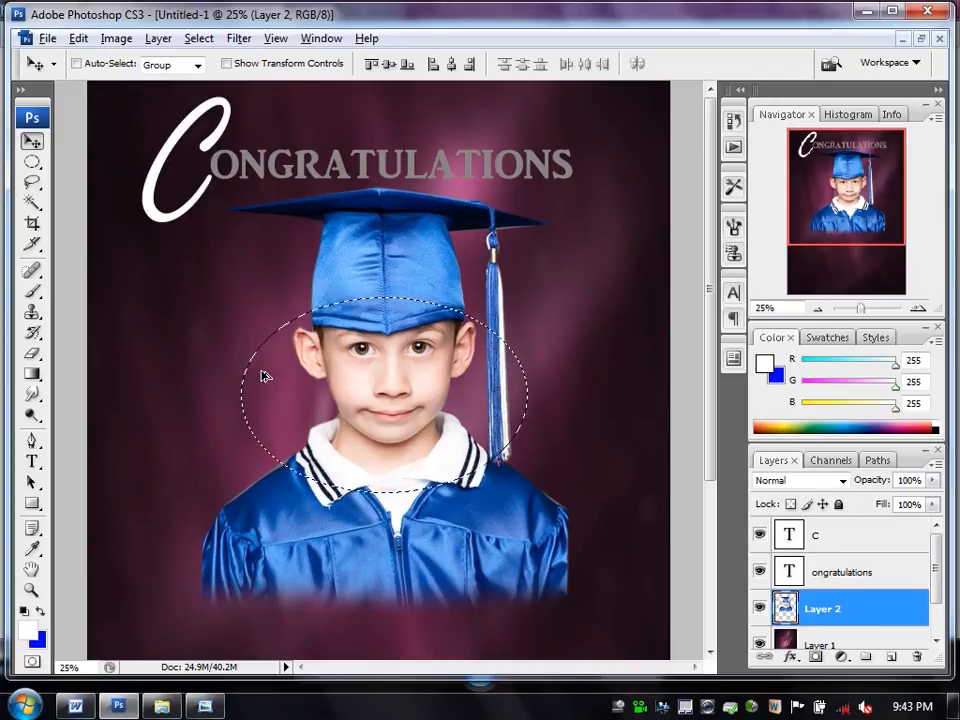
Feather the elliptical face selection by 20 pixels and copy it to a new layer.
key(ctrl+alt+d)
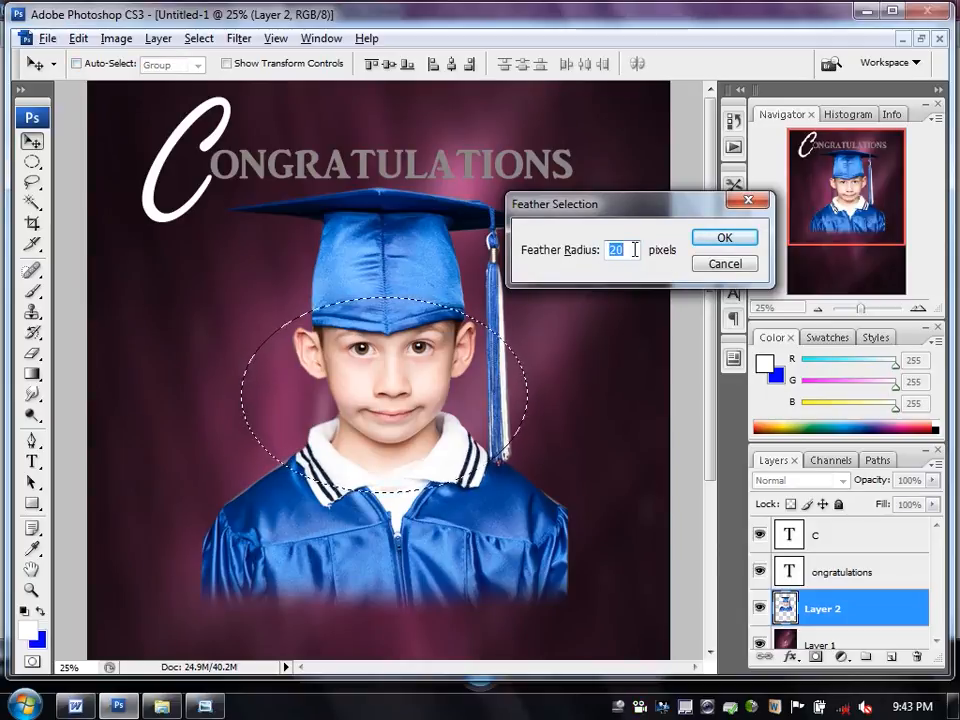
click(744, 243)
key(m)
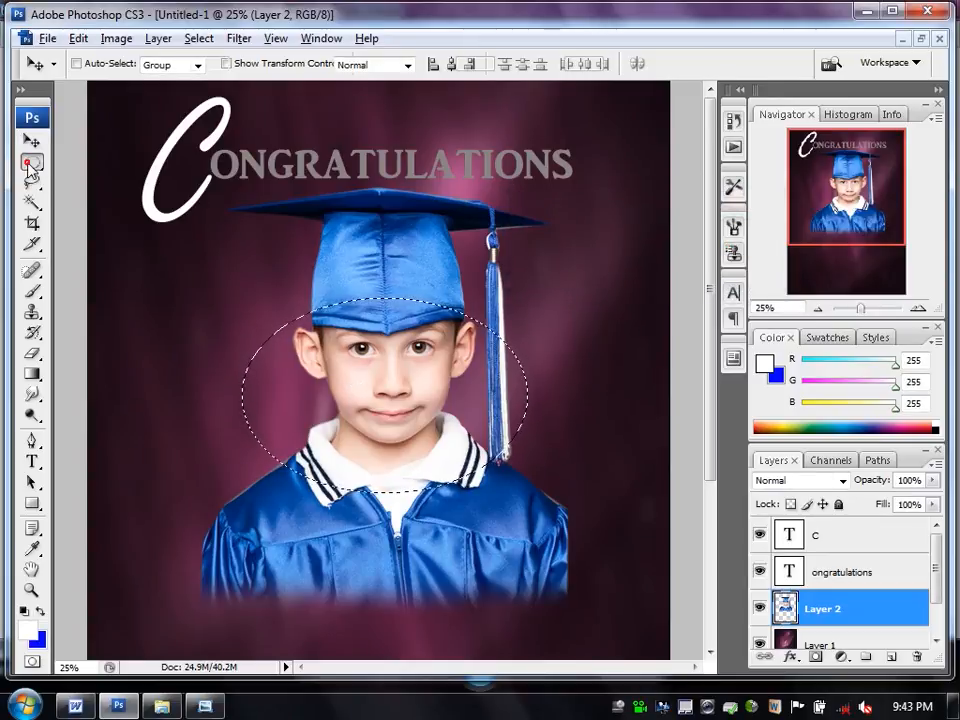
right_click(383, 376)
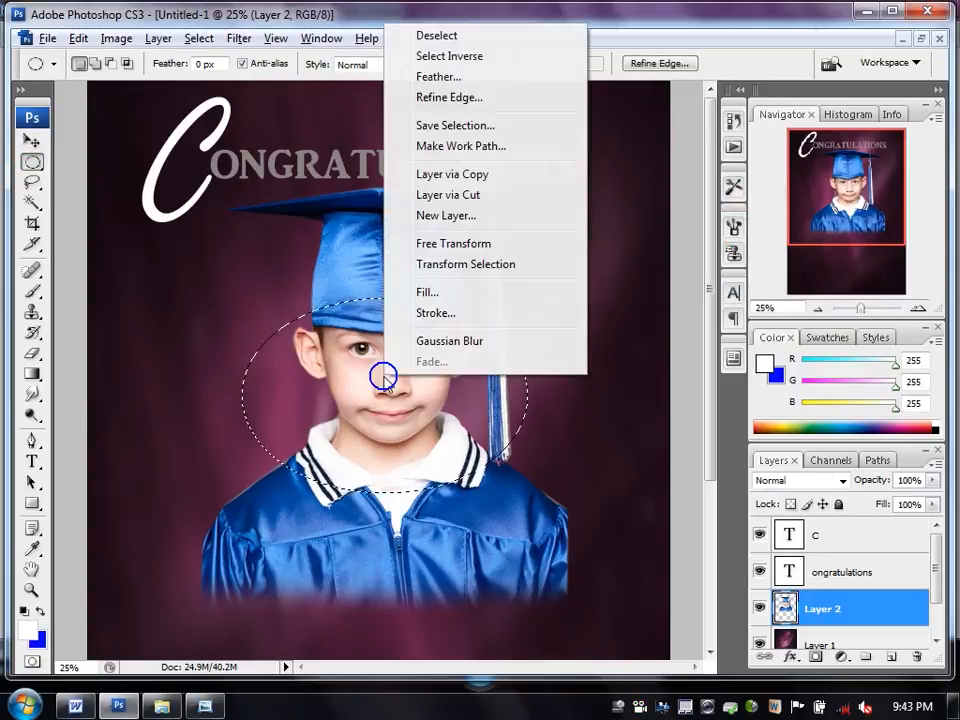
click(500, 187)
Move the feathered face copy to the canvas's upper right corner, behind the heading's end, and lower its opacity to 23%.
click(33, 141)
drag(407, 406, 590, 193)
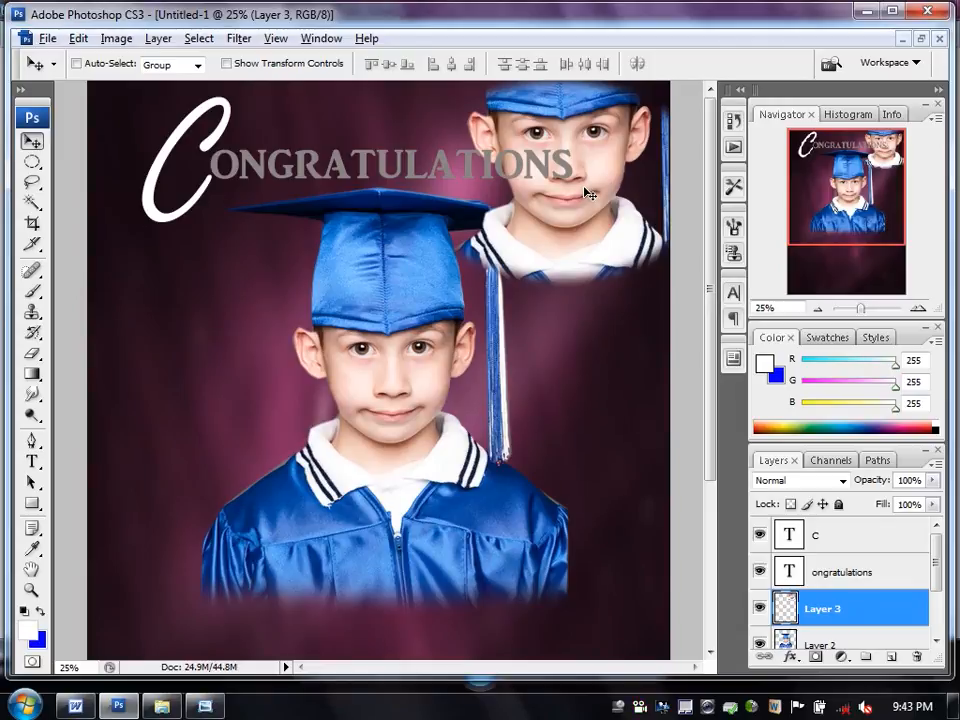
click(935, 484)
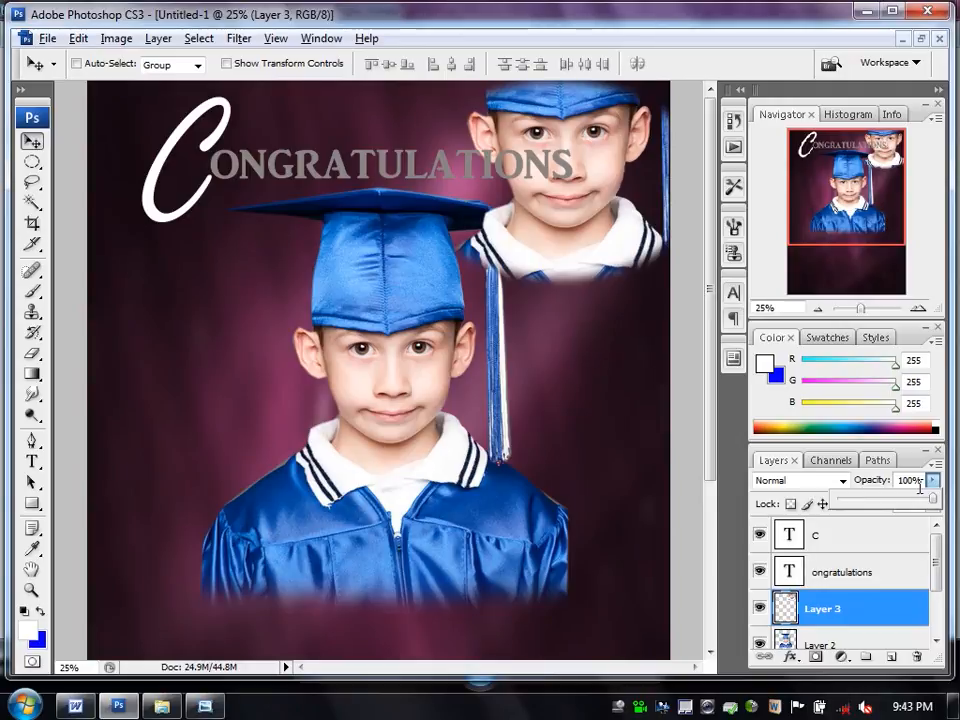
drag(930, 505, 862, 517)
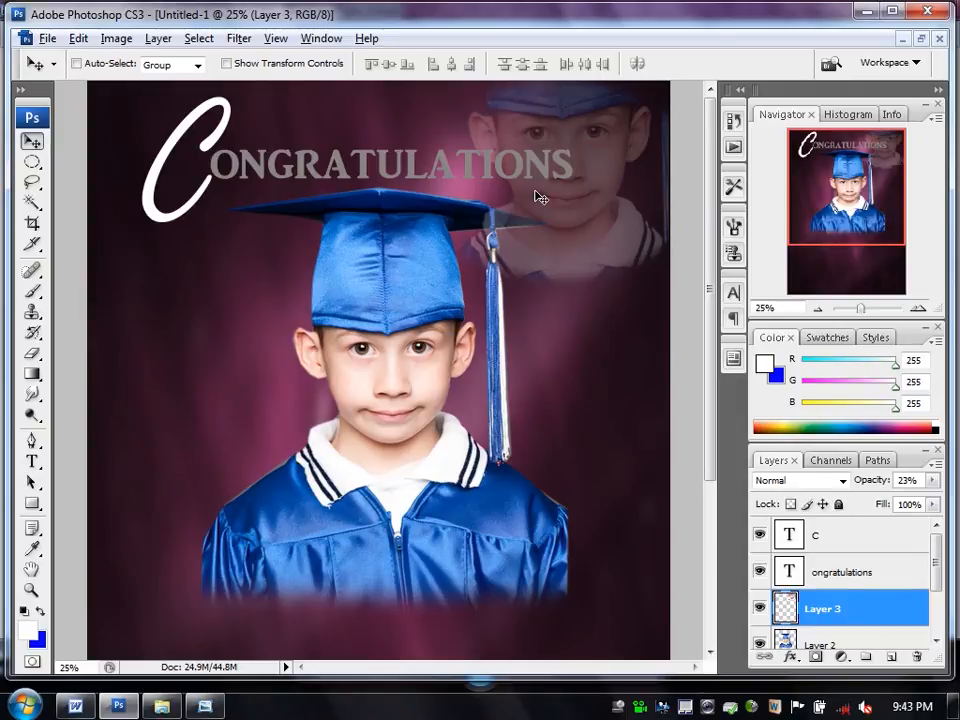
Make the boy's layer active and shift the boy cut-out slightly left and up beneath the heading.
right_click(350, 258)
click(398, 281)
drag(401, 276, 379, 300)
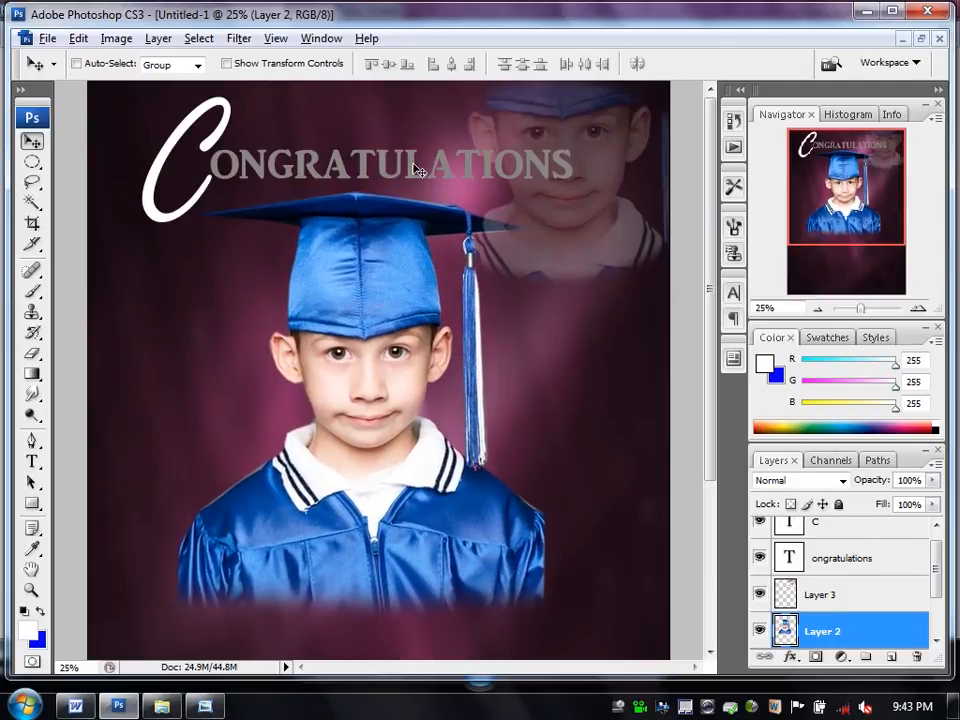
right_click(414, 308)
click(418, 315)
drag(400, 316, 415, 306)
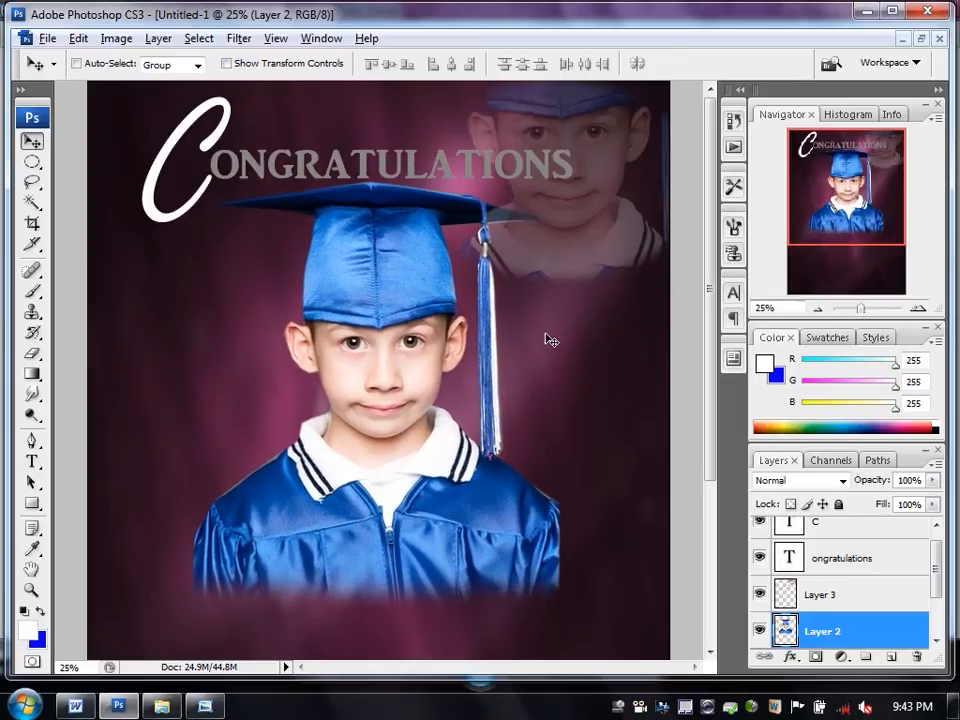
Add the white Freestyle Script text "For Graduating wiht" at 22.11 pt beside the lower part of the boy's gown.
drag(707, 214, 718, 300)
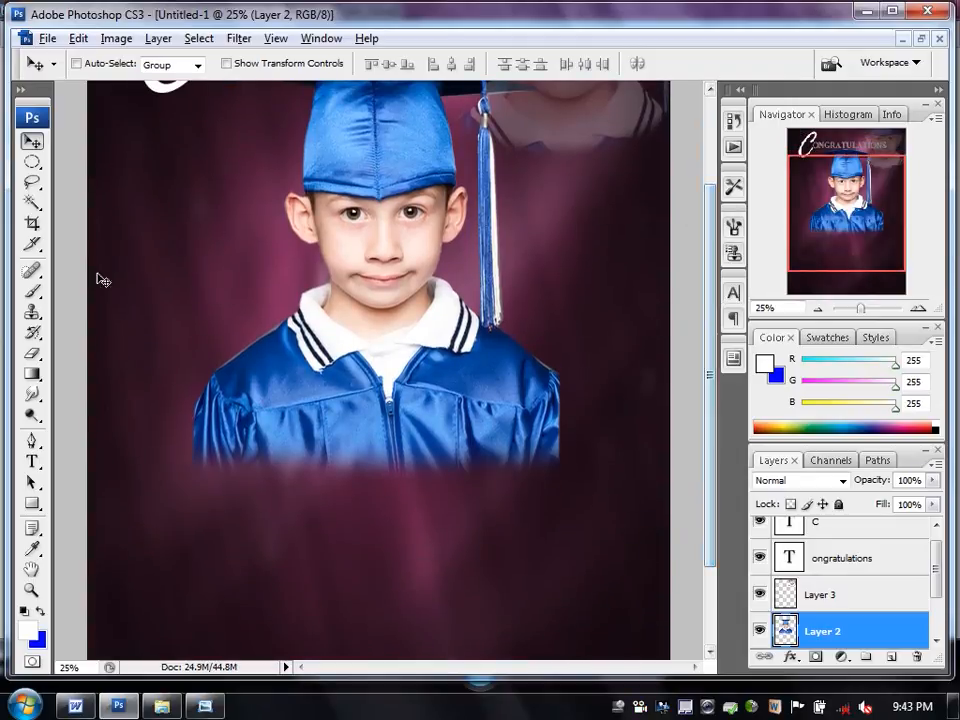
click(33, 375)
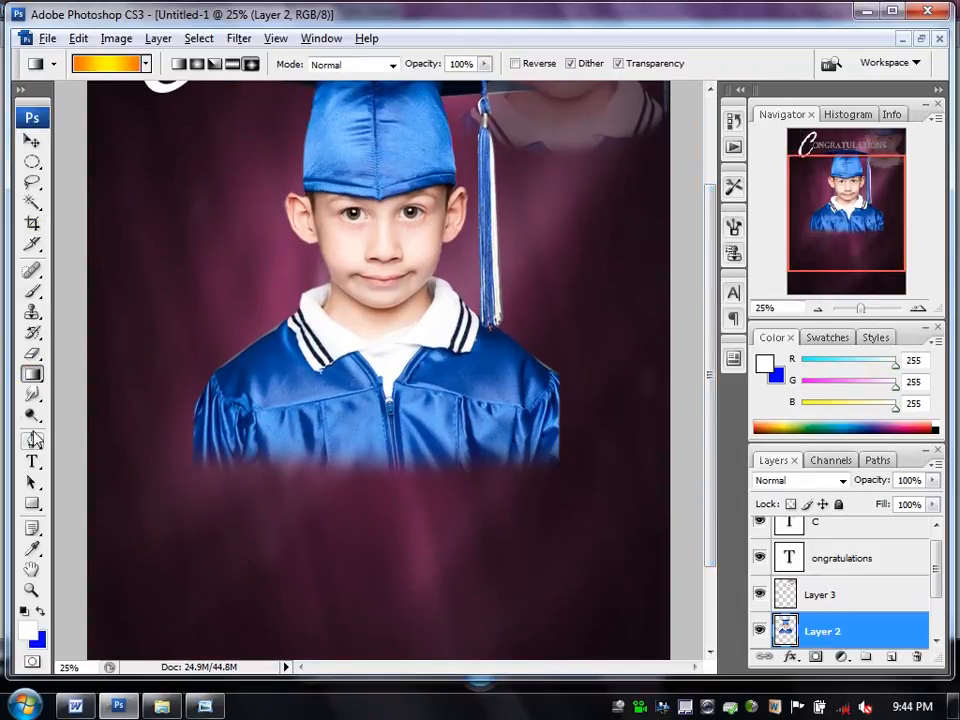
click(32, 461)
click(128, 437)
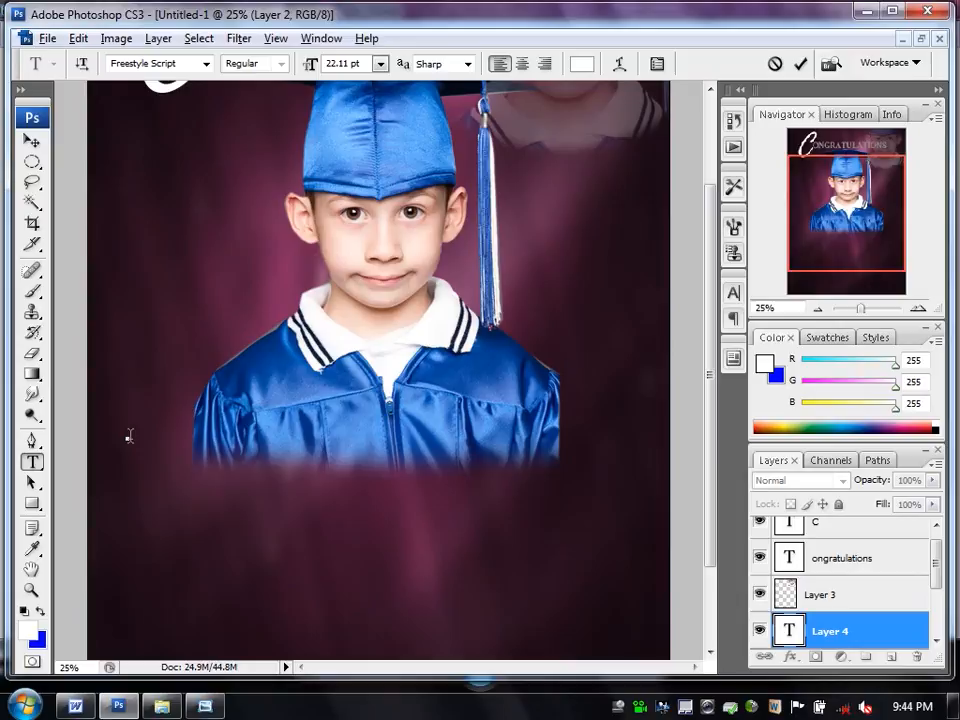
text(E)
text(or Graduating with)
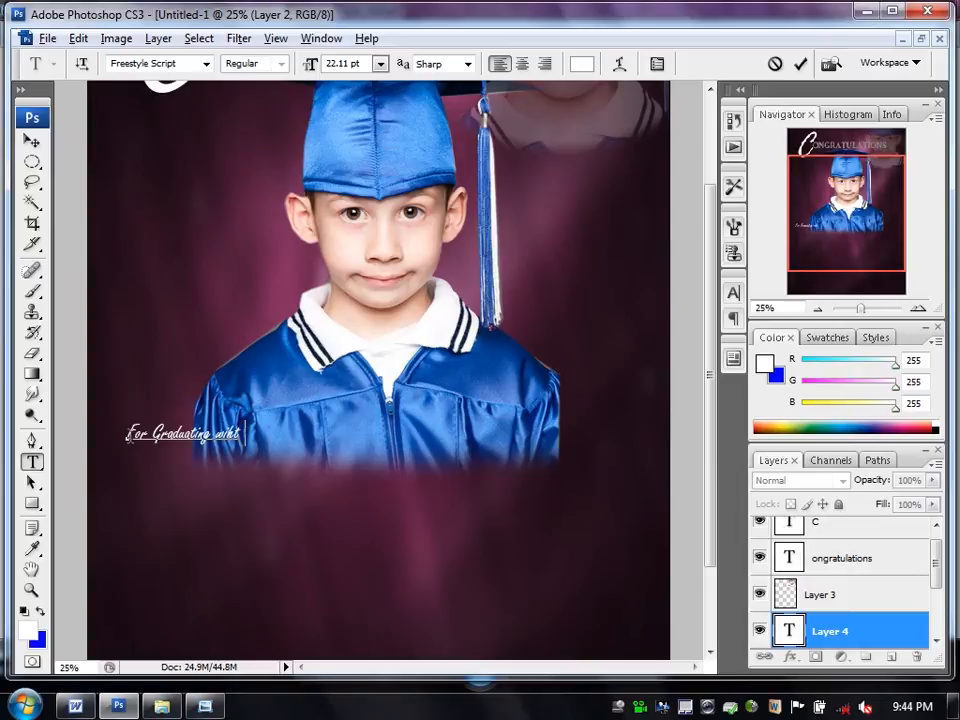
Scale the "For Graduating wiht" text to 259.2% and place it across the gown's faded lower edge.
click(32, 140)
key(ctrl+t)
drag(244, 441, 434, 498)
drag(371, 476, 371, 506)
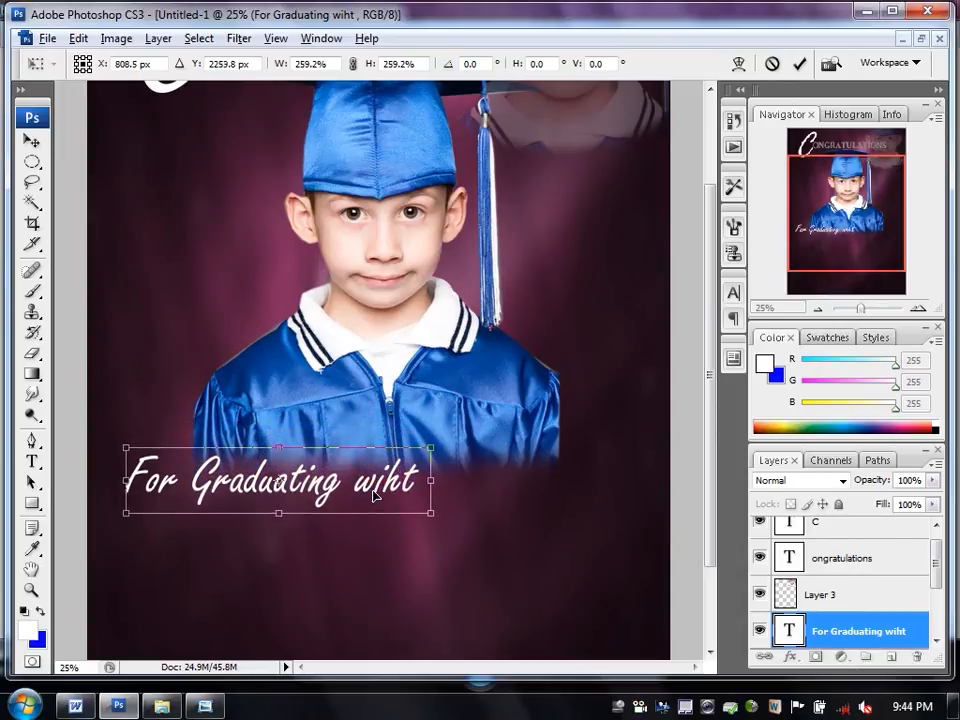
double_click(370, 503)
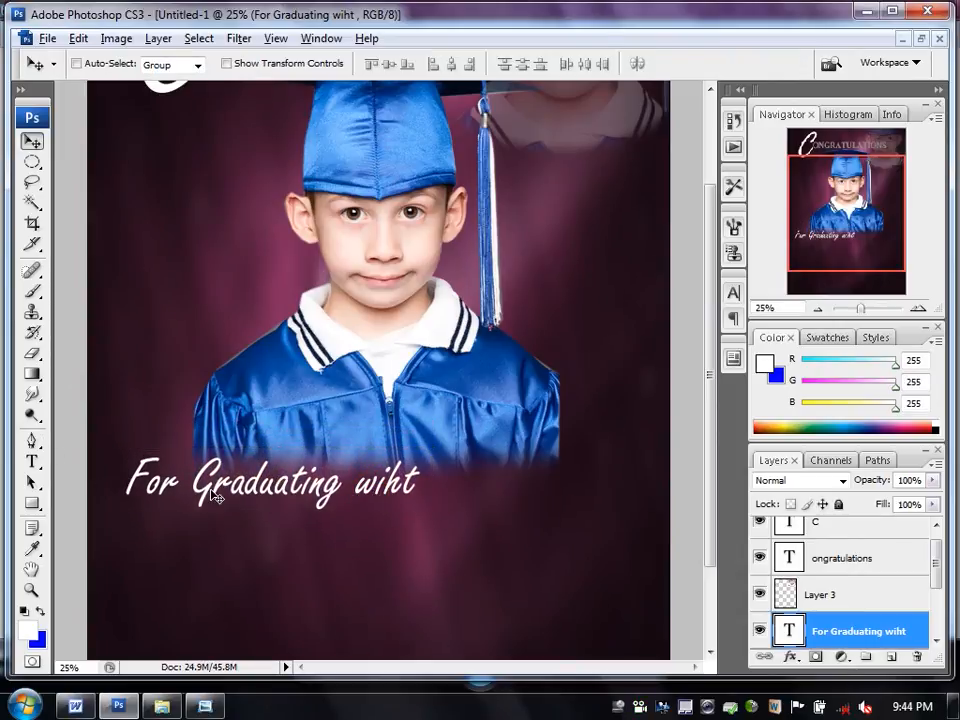
Duplicate the "For Graduating wiht" text slightly lower and to the right, and replace the copy's wording with "Distinction".
drag(211, 491, 285, 542)
key(t)
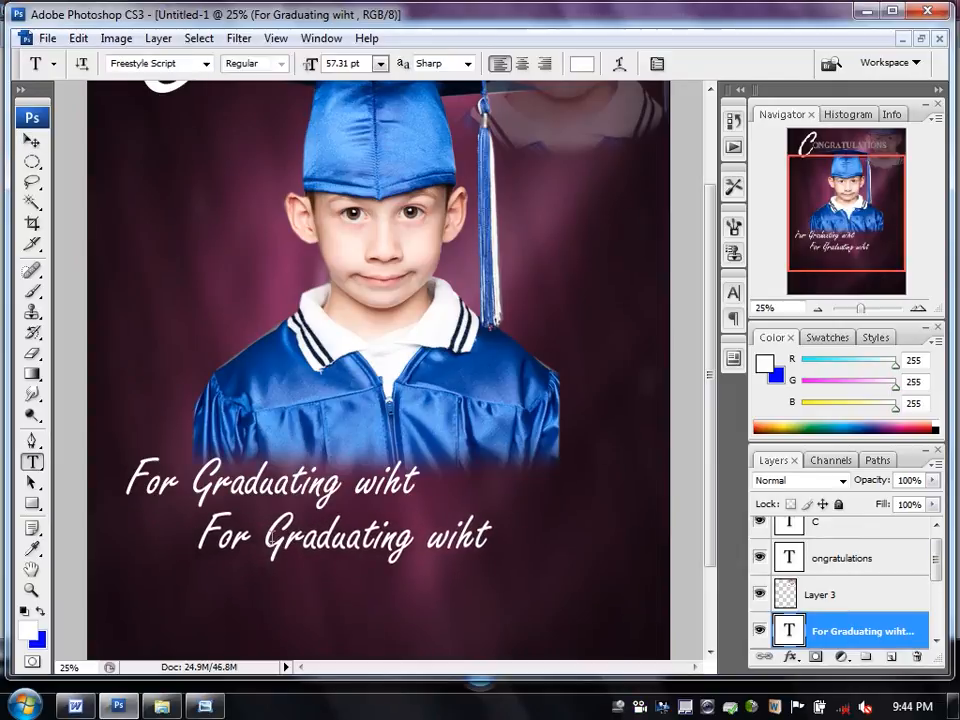
drag(199, 538, 498, 557)
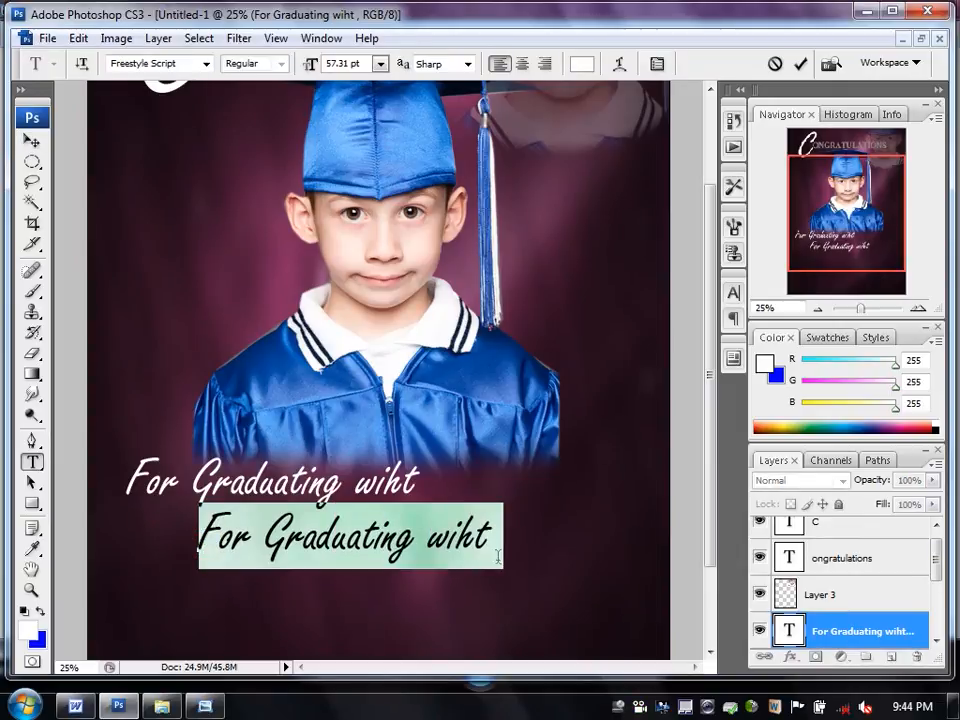
text(D)
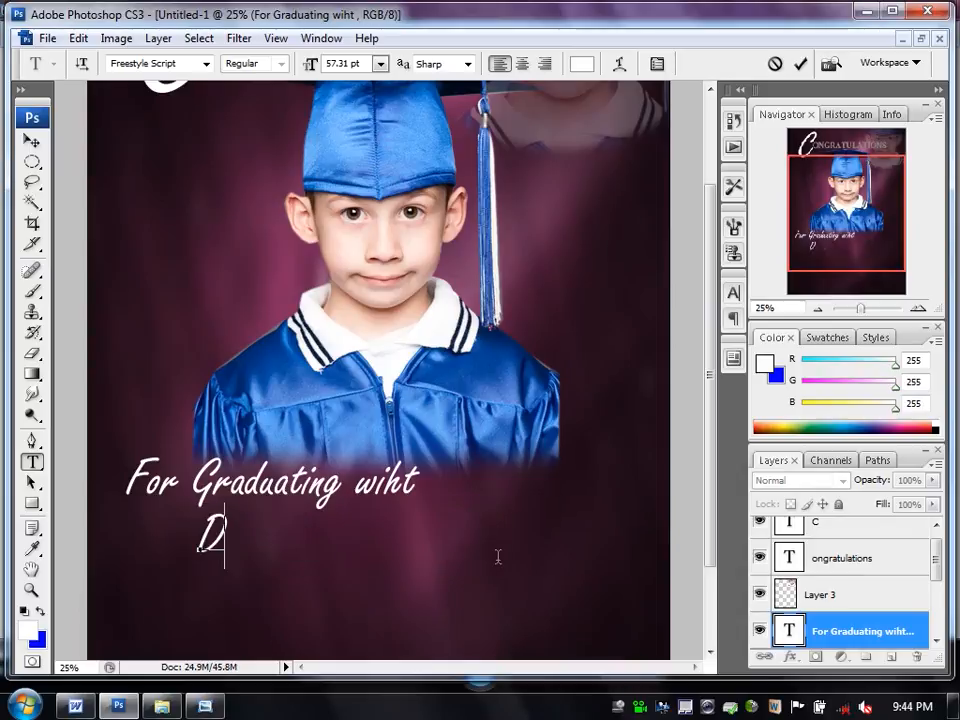
text(istinction)
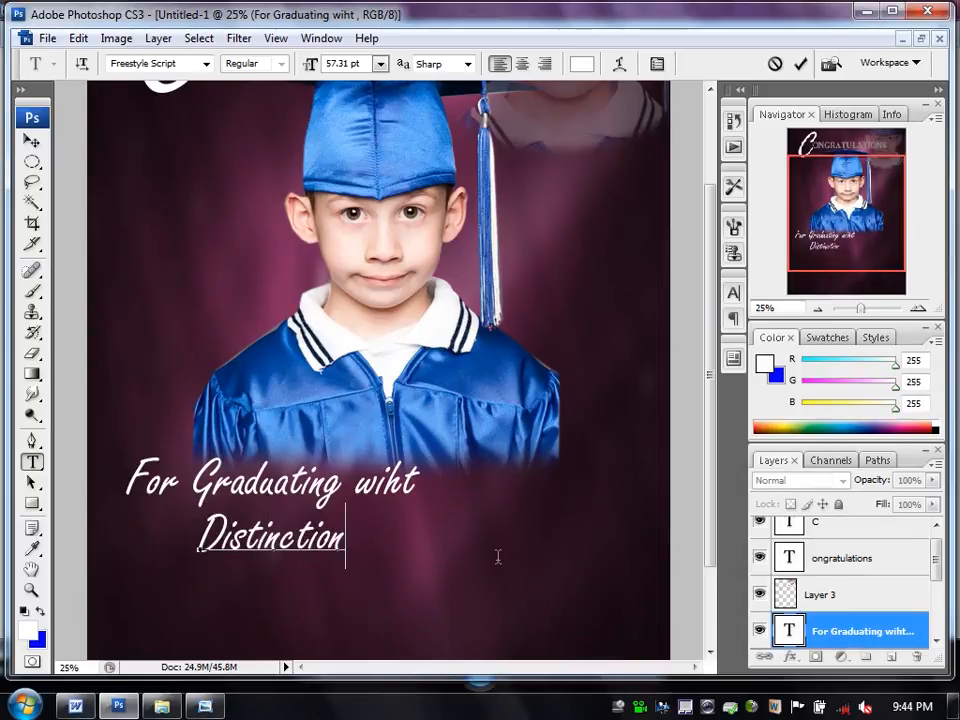
Change the font of the word "Distinction" to Futura Md BT Medium.
key(shift+Left)
key(shift+Left)
key(shift+Left)
key(shift+Left)
key(shift+Left)
key(shift+Left)
key(shift+Left)
key(shift+Left)
key(shift+Left)
key(shift+Left)
key(shift+Left)
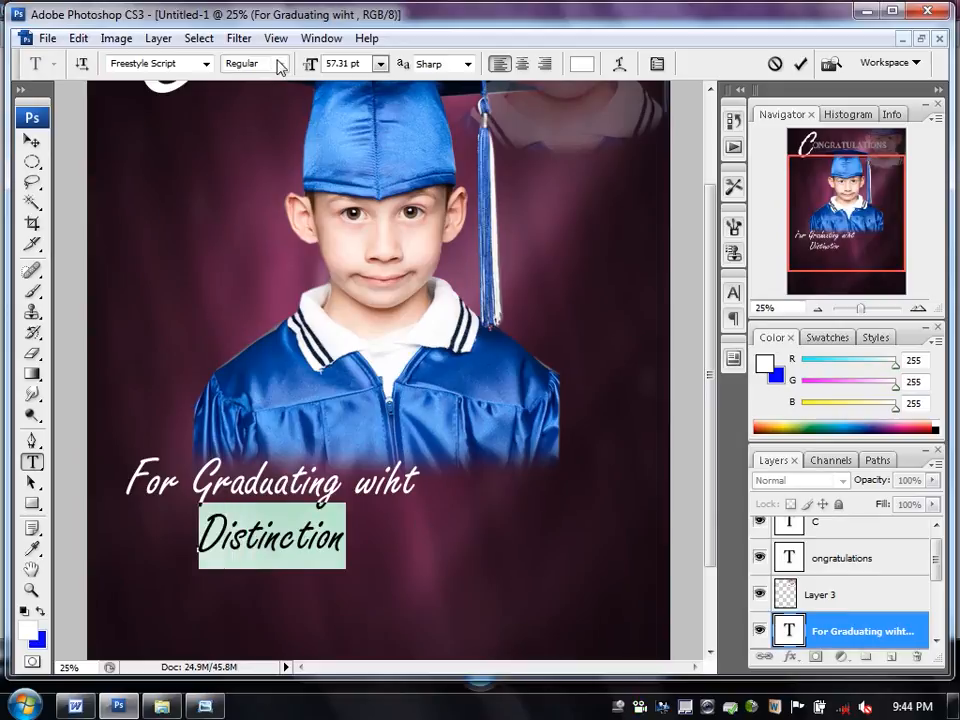
click(206, 64)
click(290, 120)
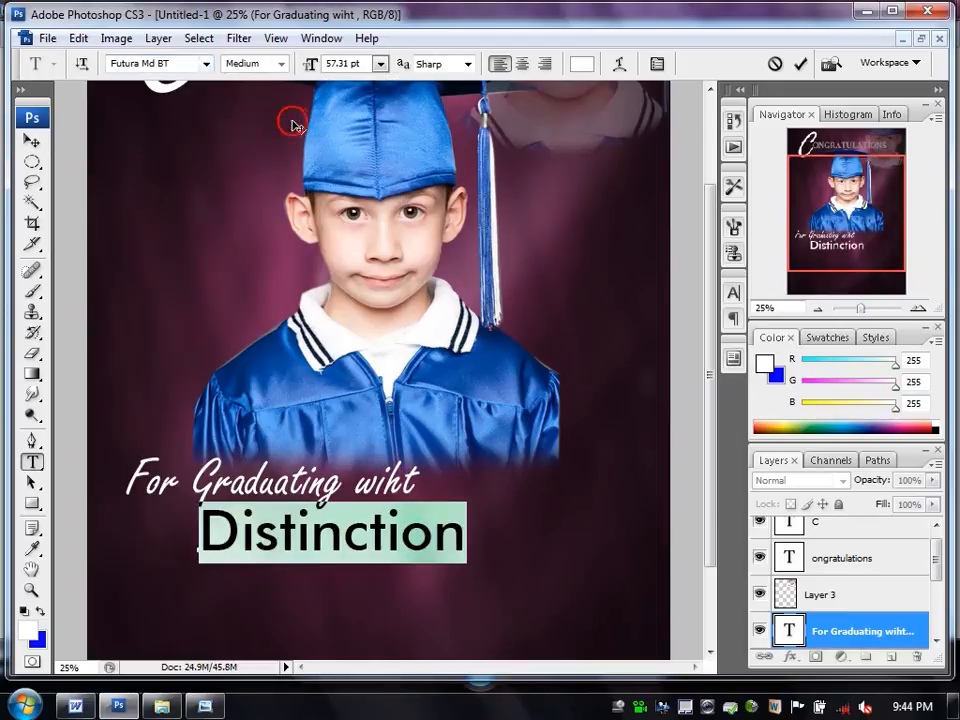